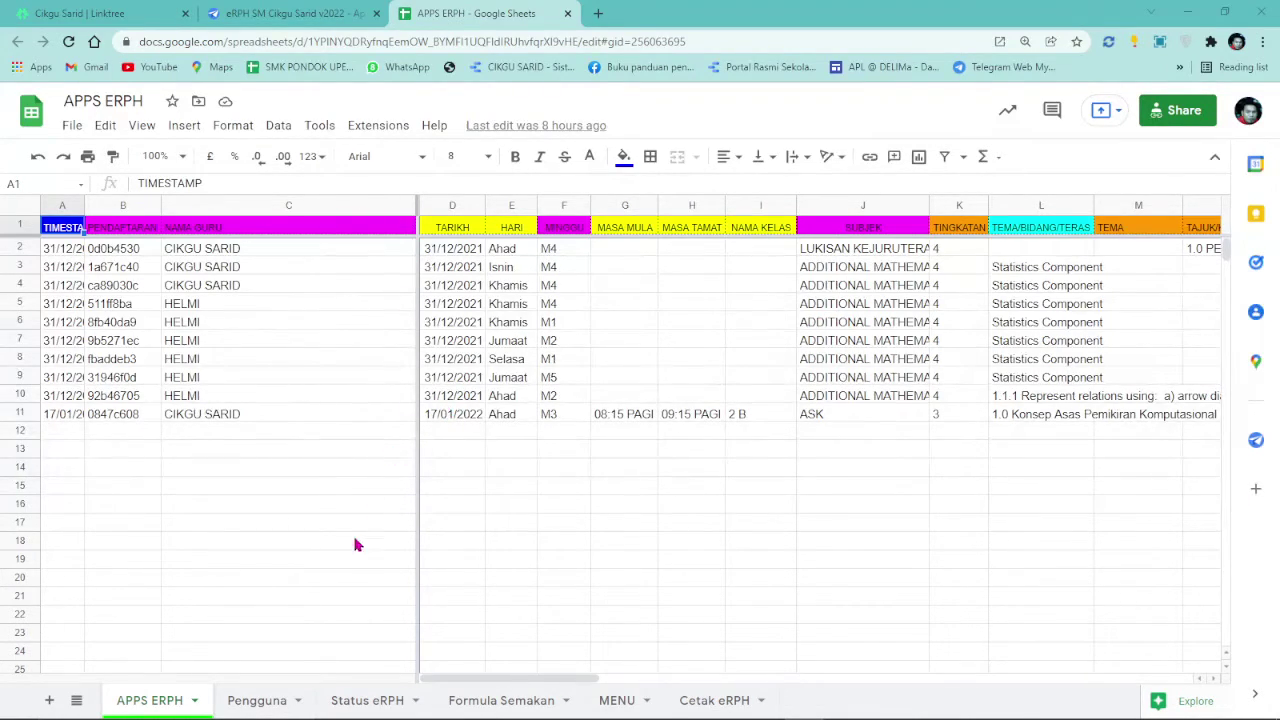
- Switch to the AppSheet editor and examine a teacher's lesson plan record in the app preview's Apps Guru view
{"action": "left_click", "coordinate": [310, 18]}
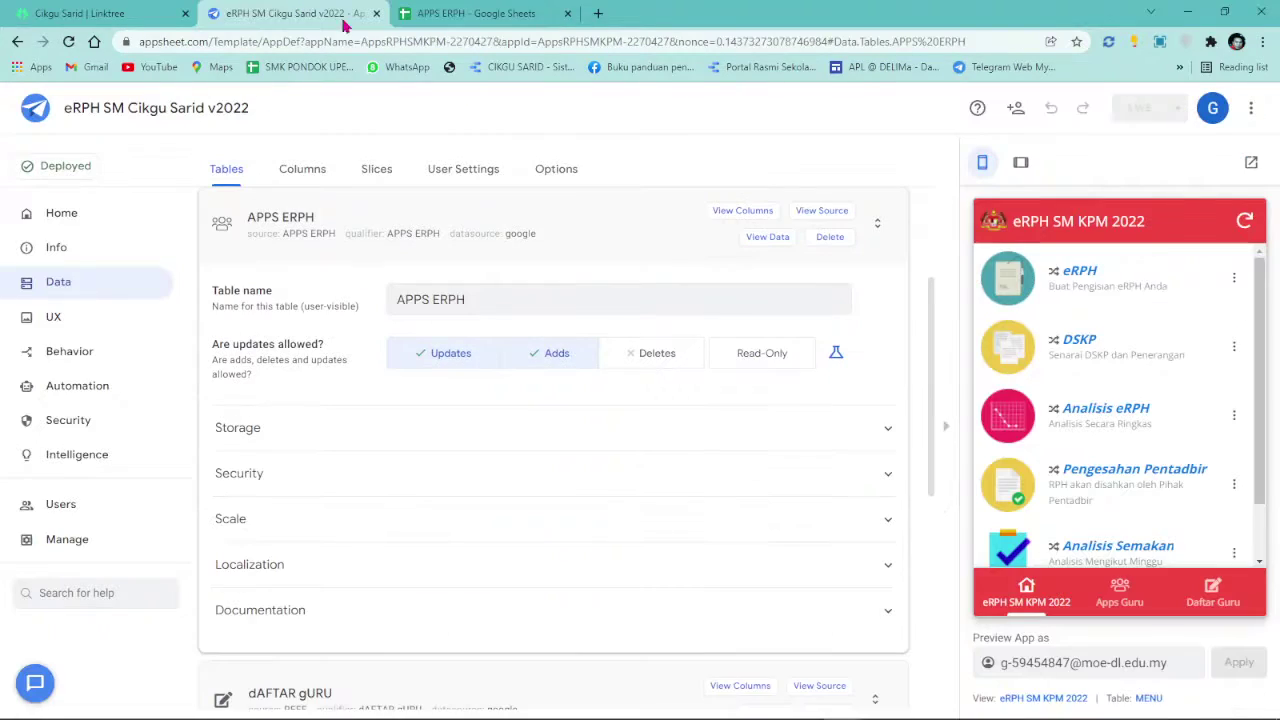
{"action": "left_click", "coordinate": [1119, 590]}
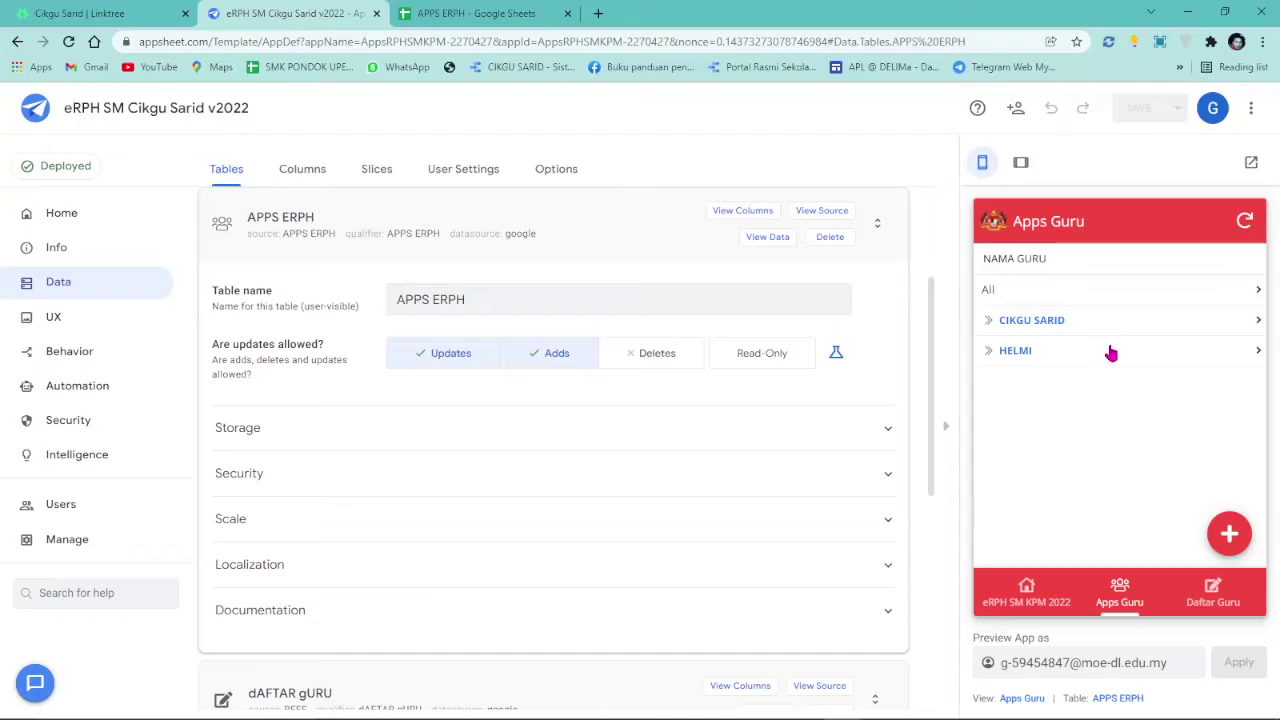
{"action": "left_click", "coordinate": [1110, 352]}
{"action": "left_click", "coordinate": [1072, 326]}
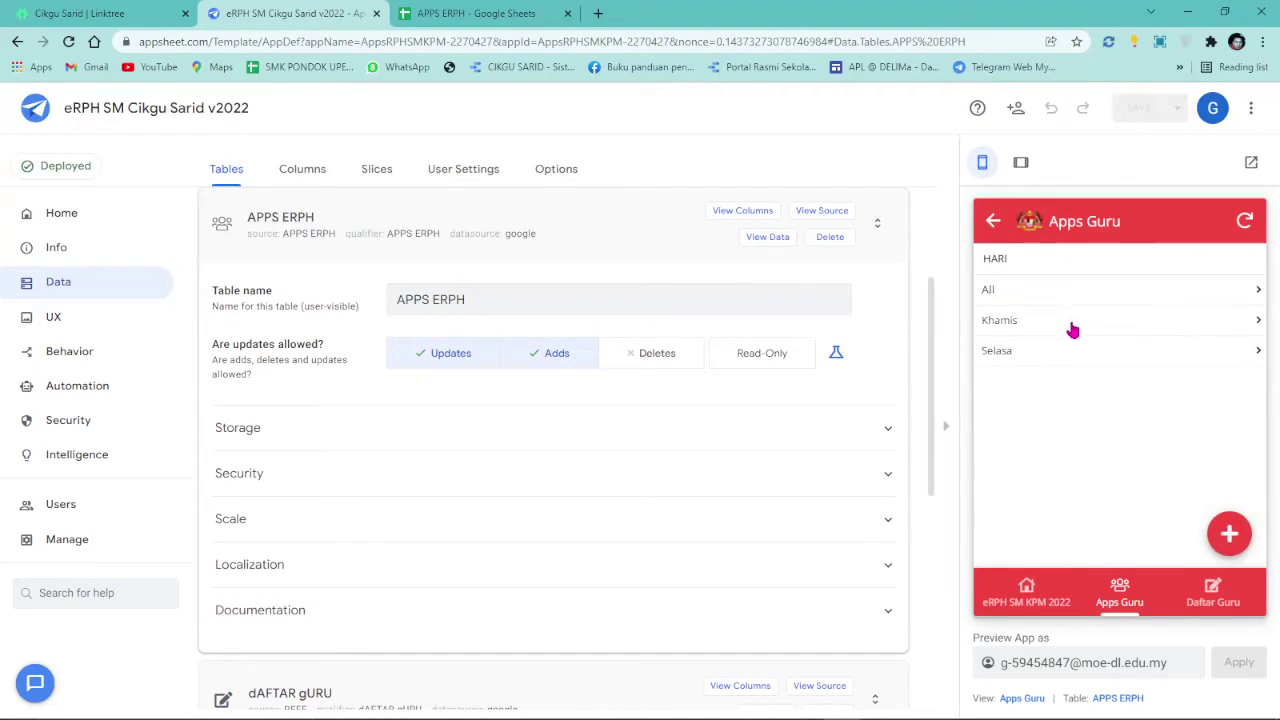
{"action": "left_click", "coordinate": [1072, 326]}
{"action": "left_click", "coordinate": [1071, 324]}
{"action": "scroll", "coordinate": [1080, 421], "scroll_direction": "down", "scroll_amount": 3}
{"action": "scroll", "coordinate": [1078, 420], "scroll_direction": "up", "scroll_amount": 4}
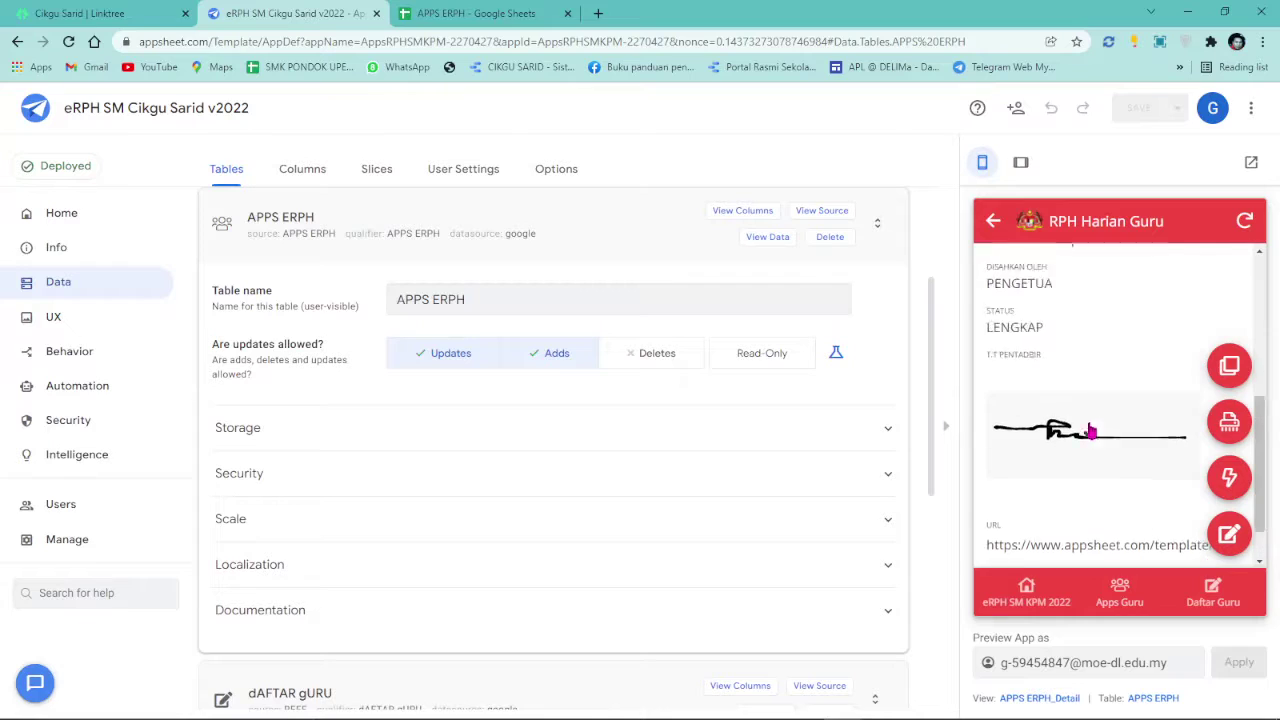
{"action": "left_click", "coordinate": [1108, 597]}
- Switch to the Google Sheets data source and rename the spreadsheet as APPS ERPH SM
{"action": "left_click", "coordinate": [505, 12]}
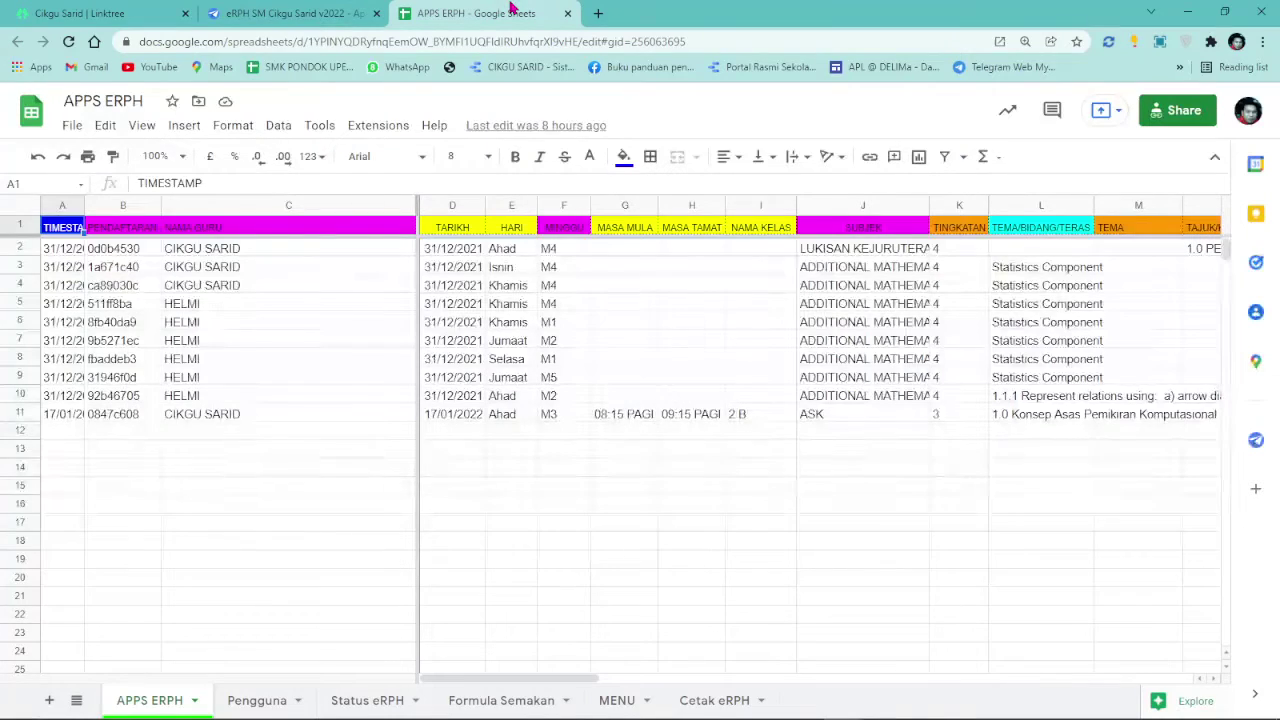
{"action": "left_click", "coordinate": [643, 416]}
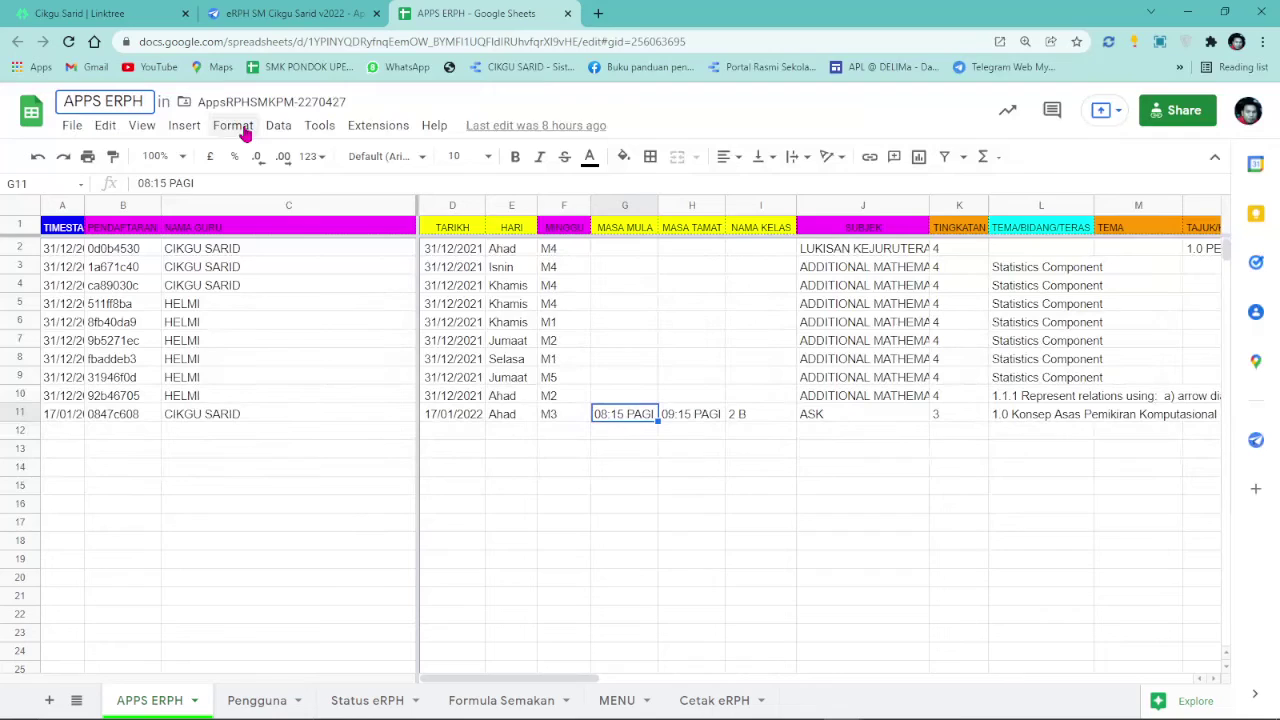
{"action": "type", "text": "SM"}
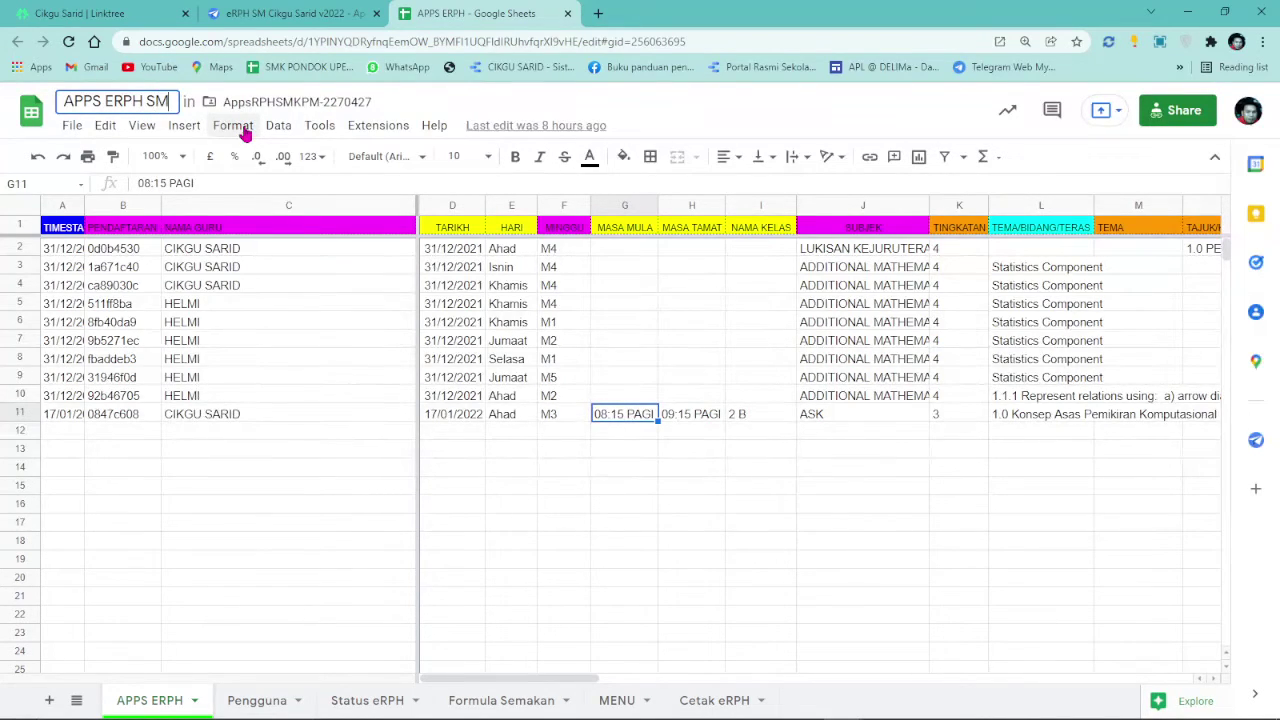
{"action": "left_click", "coordinate": [684, 363]}
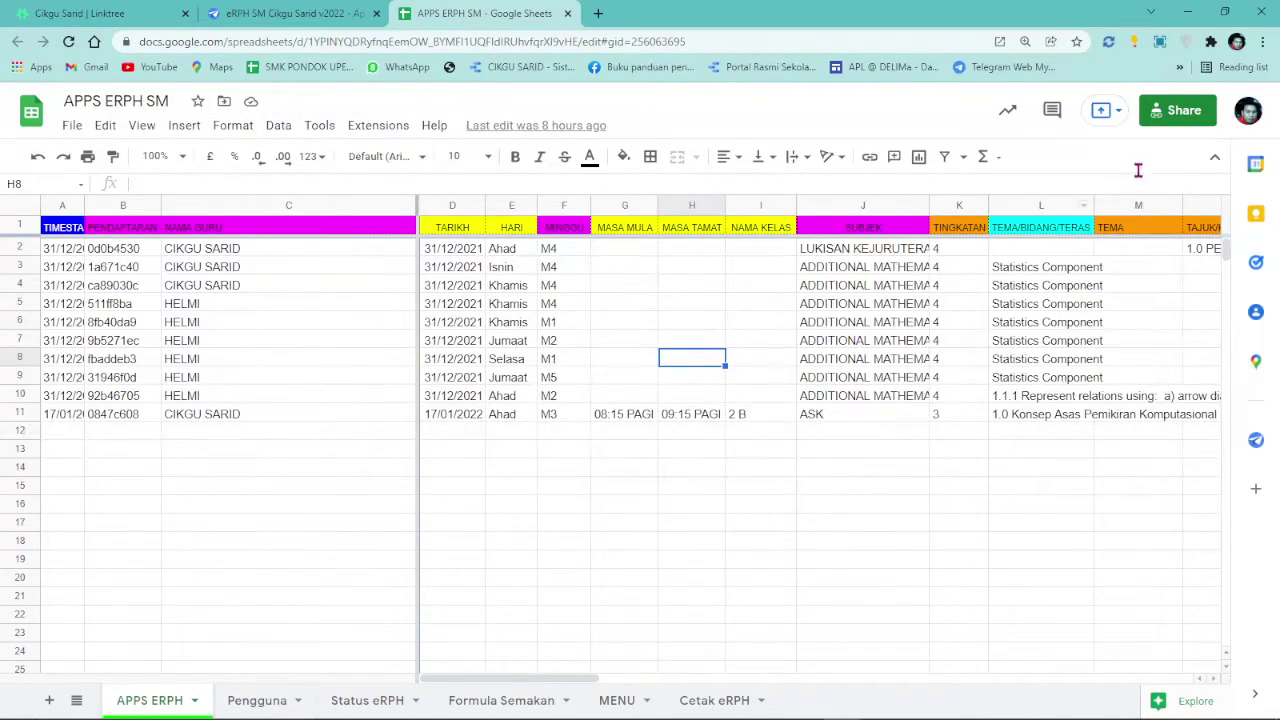
- Share the spreadsheet so that anyone with the link has Viewer access
{"action": "left_click", "coordinate": [1160, 118]}
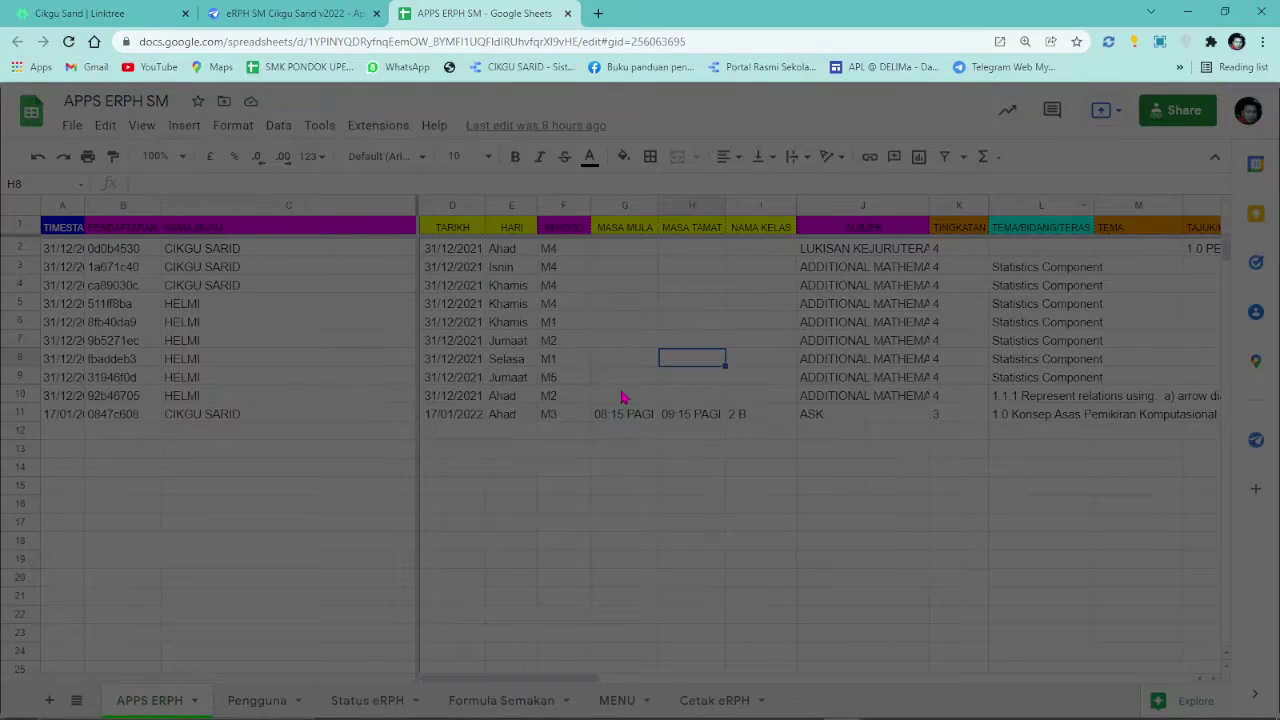
{"action": "left_click", "coordinate": [406, 552]}
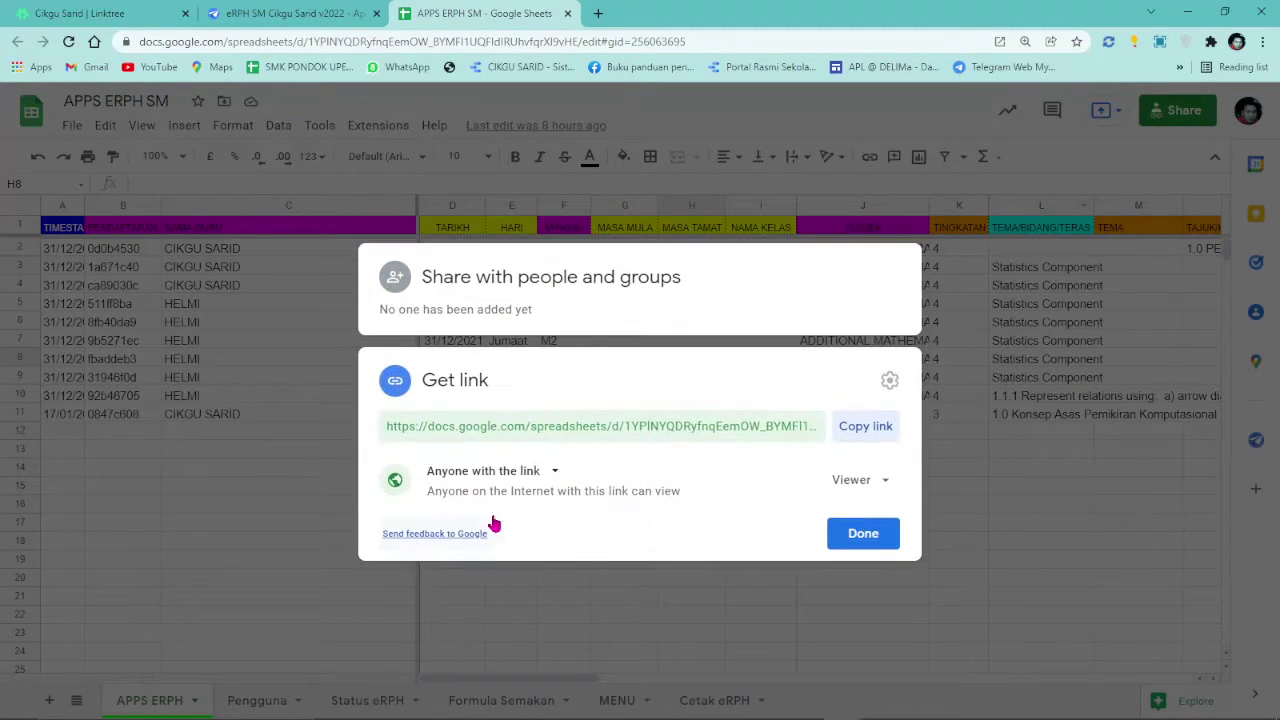
{"action": "left_click", "coordinate": [868, 533]}
{"action": "left_click", "coordinate": [1001, 528]}
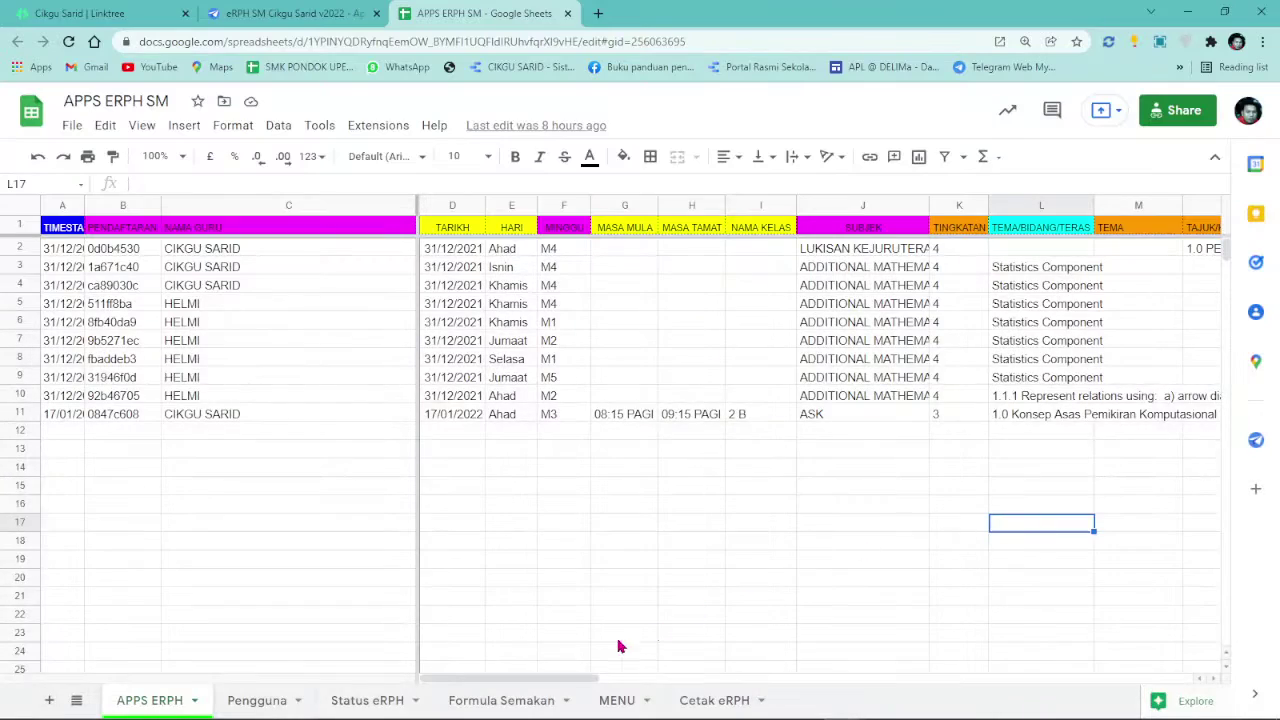
- Delete the MOD and MEDIUM columns (V and W) from the APPS ERPH sheet
{"action": "left_click_drag", "start_coordinate": [529, 679], "coordinate": [797, 694]}
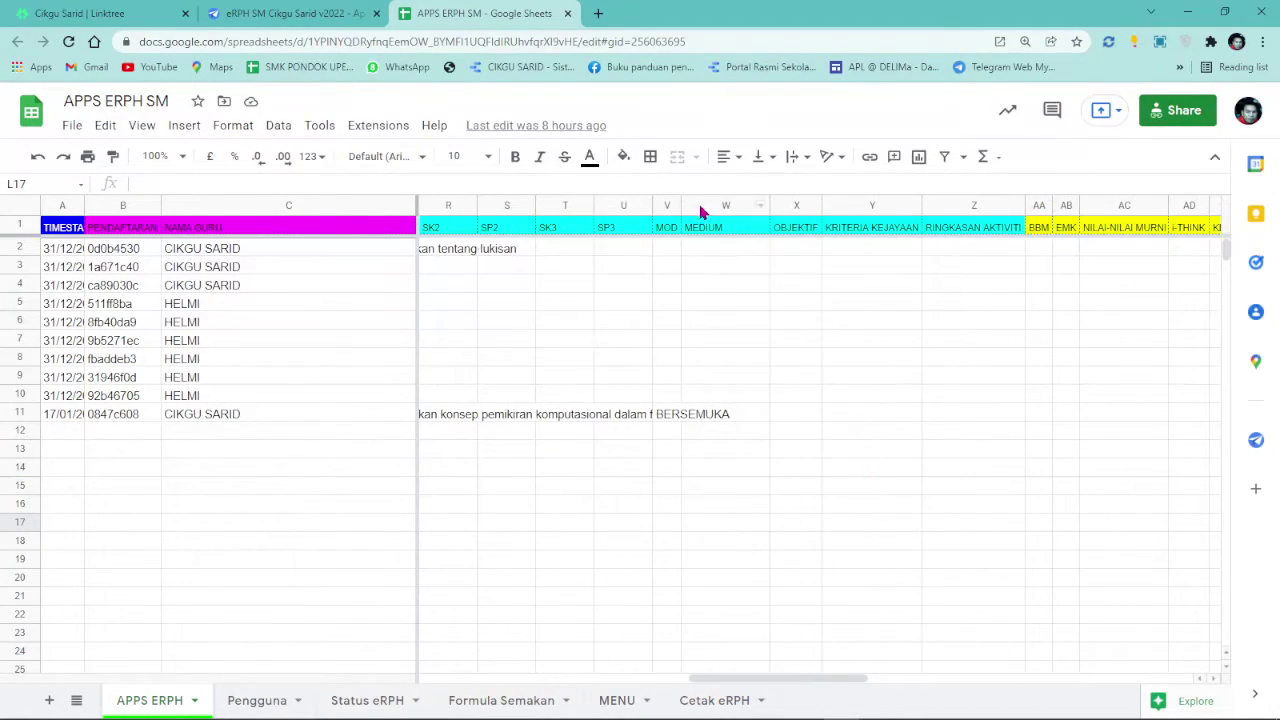
{"action": "left_click_drag", "start_coordinate": [671, 208], "coordinate": [703, 210]}
{"action": "right_click", "coordinate": [703, 282]}
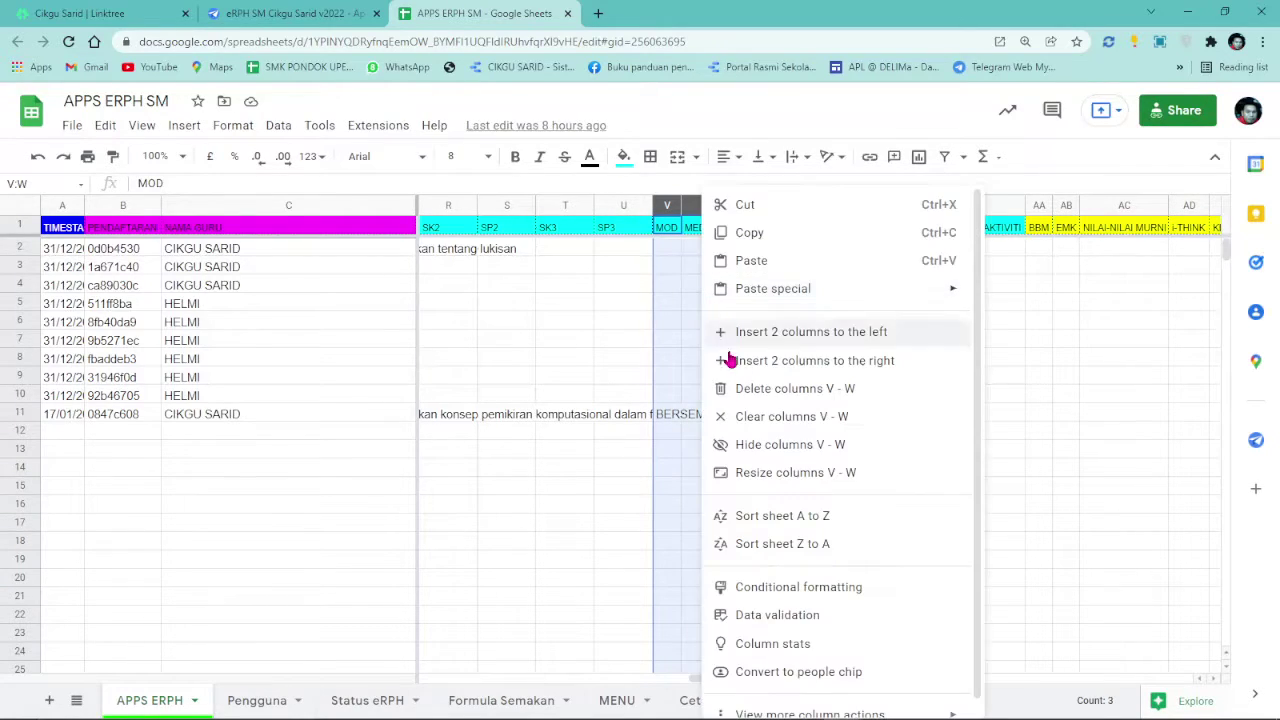
{"action": "left_click", "coordinate": [755, 388]}
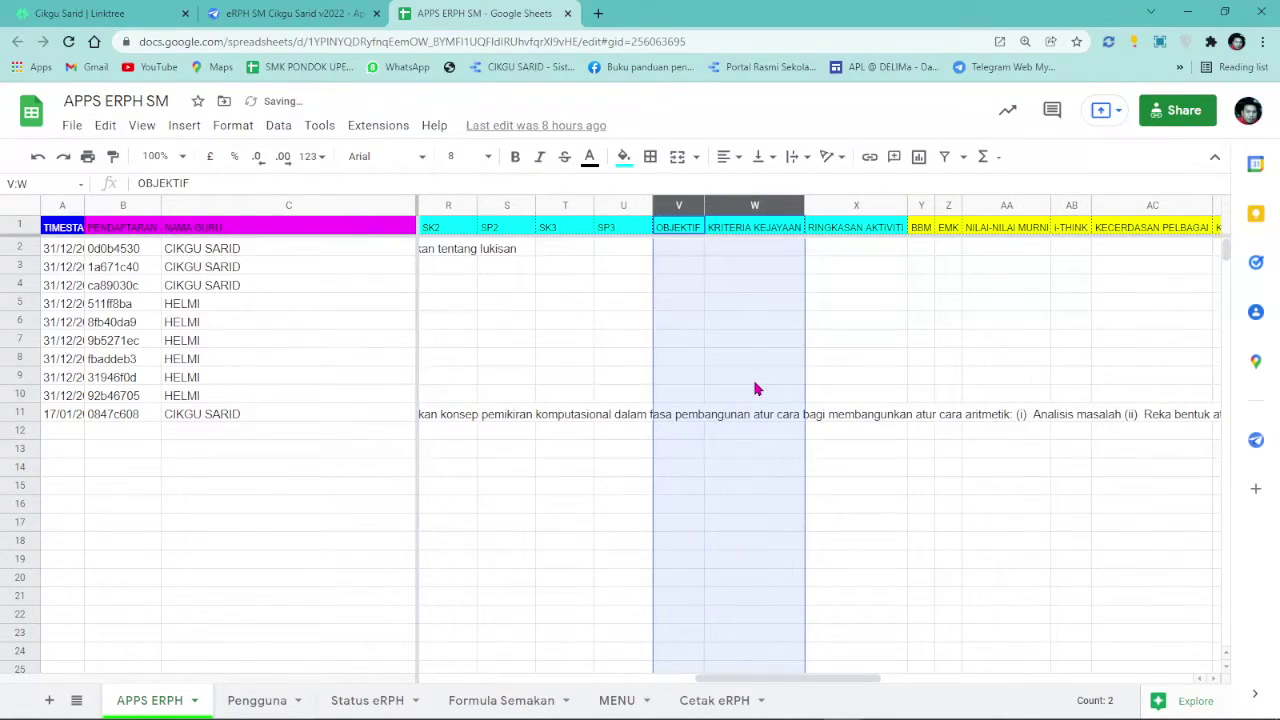
{"action": "left_click", "coordinate": [750, 293]}
- Insert one blank column immediately before the DISAHKAN OLEH column in the APPS ERPH sheet
{"action": "left_click_drag", "start_coordinate": [803, 676], "coordinate": [1053, 699]}
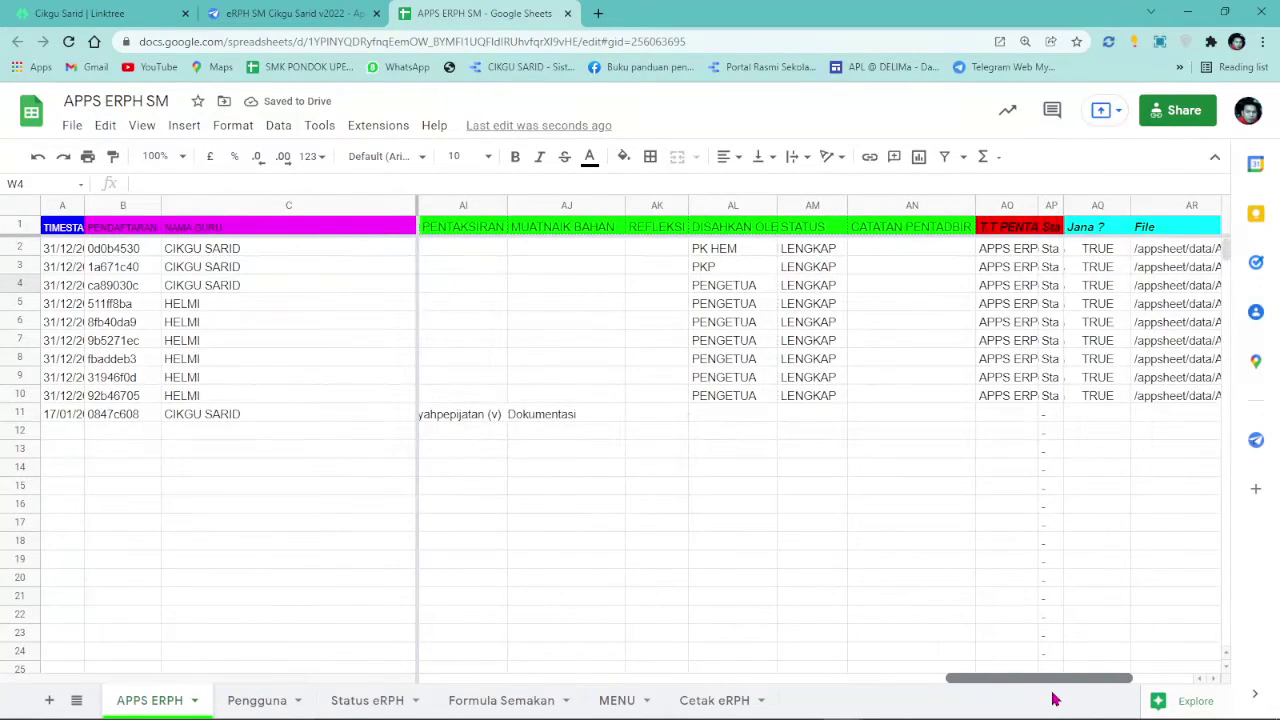
{"action": "left_click", "coordinate": [931, 205]}
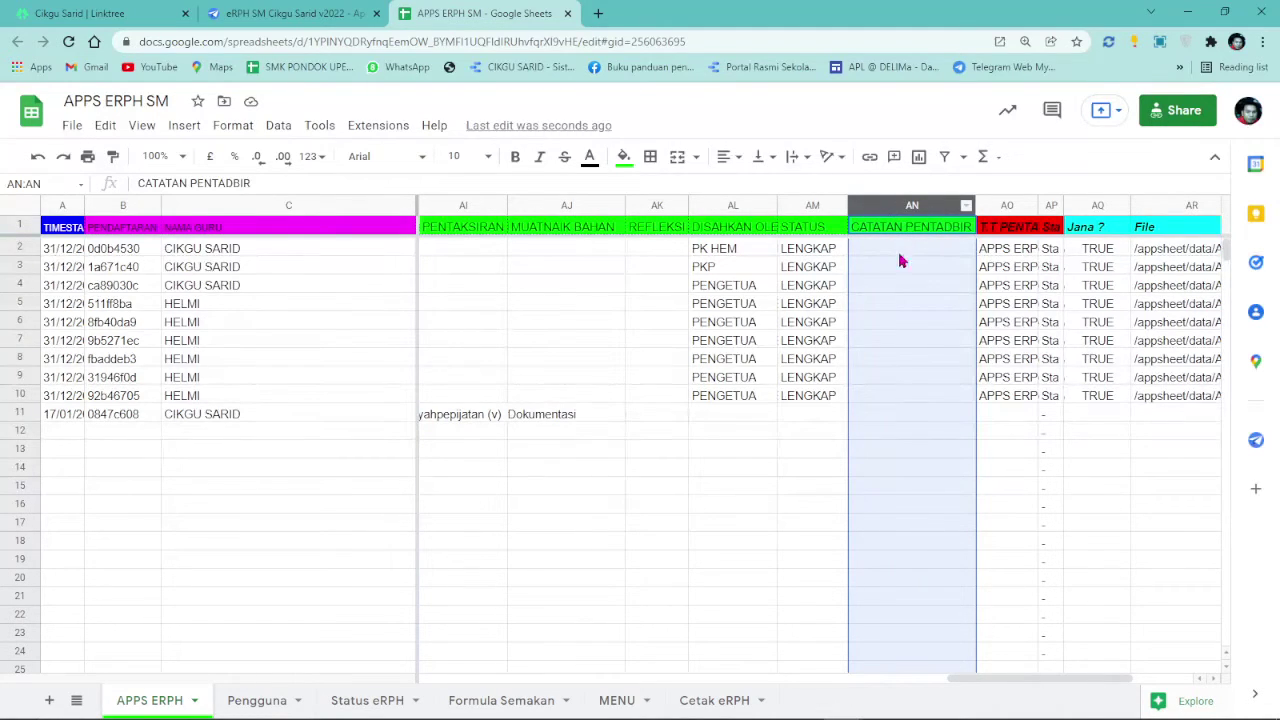
{"action": "left_click", "coordinate": [704, 205]}
{"action": "right_click", "coordinate": [706, 202]}
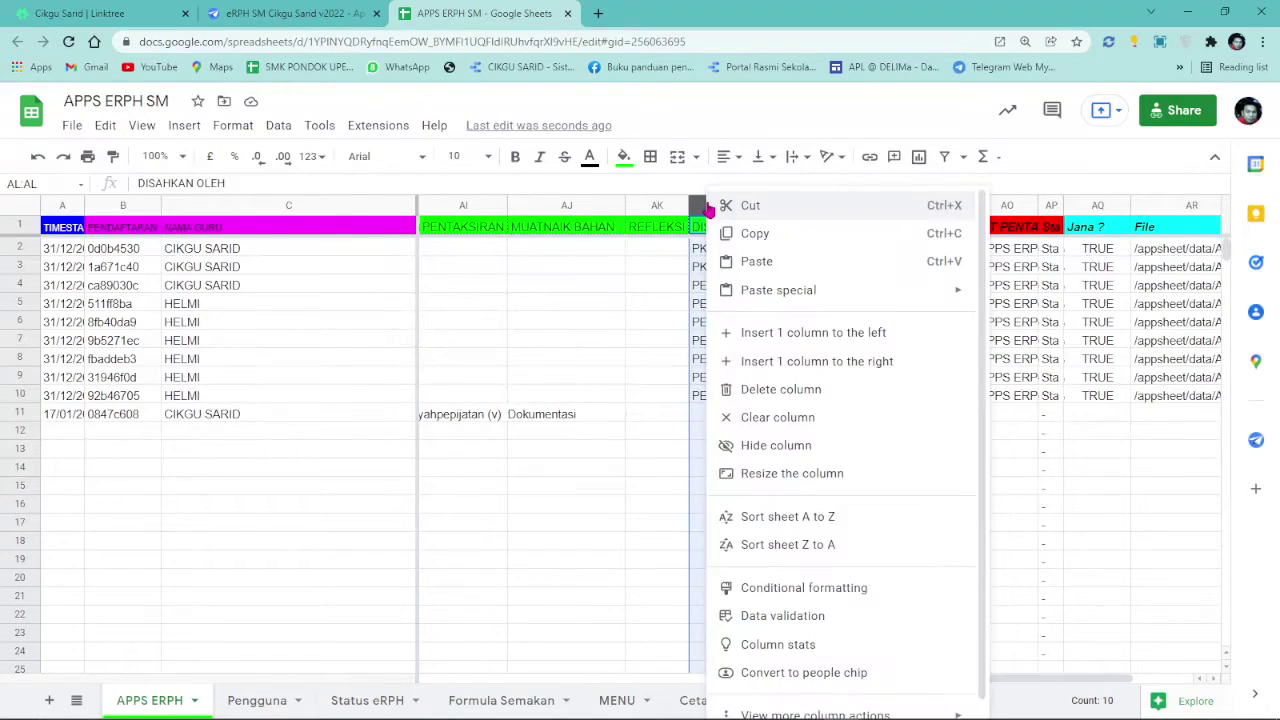
{"action": "left_click", "coordinate": [826, 333]}
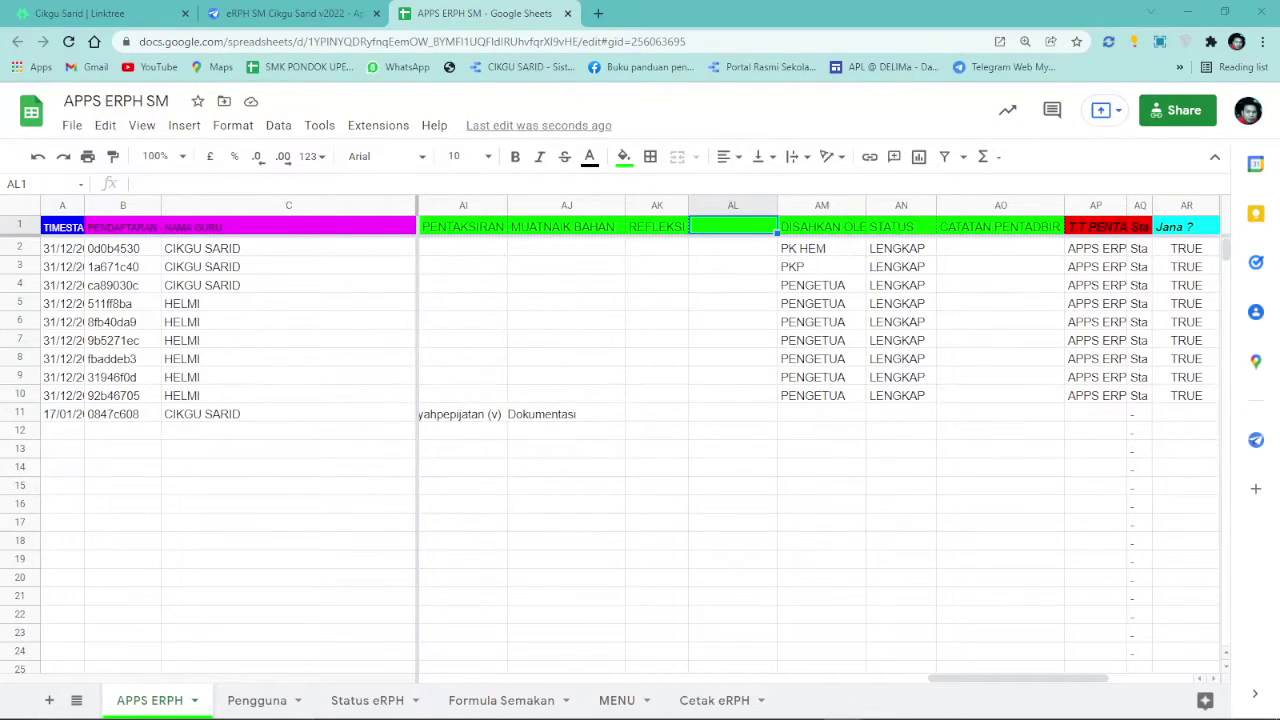
- Paste the heading PILIH BAHASA into cell AL1 of the blank column
{"action": "right_click", "coordinate": [712, 237]}
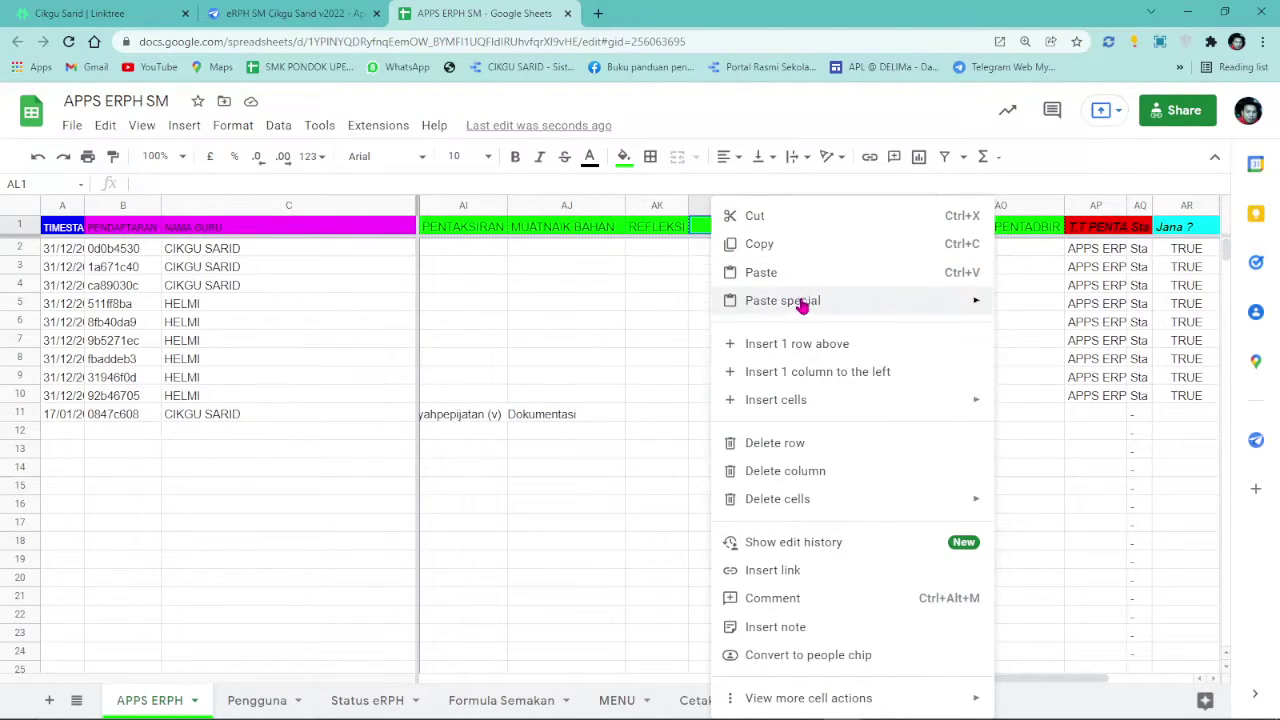
{"action": "left_click", "coordinate": [790, 273]}
{"action": "left_click", "coordinate": [725, 285]}
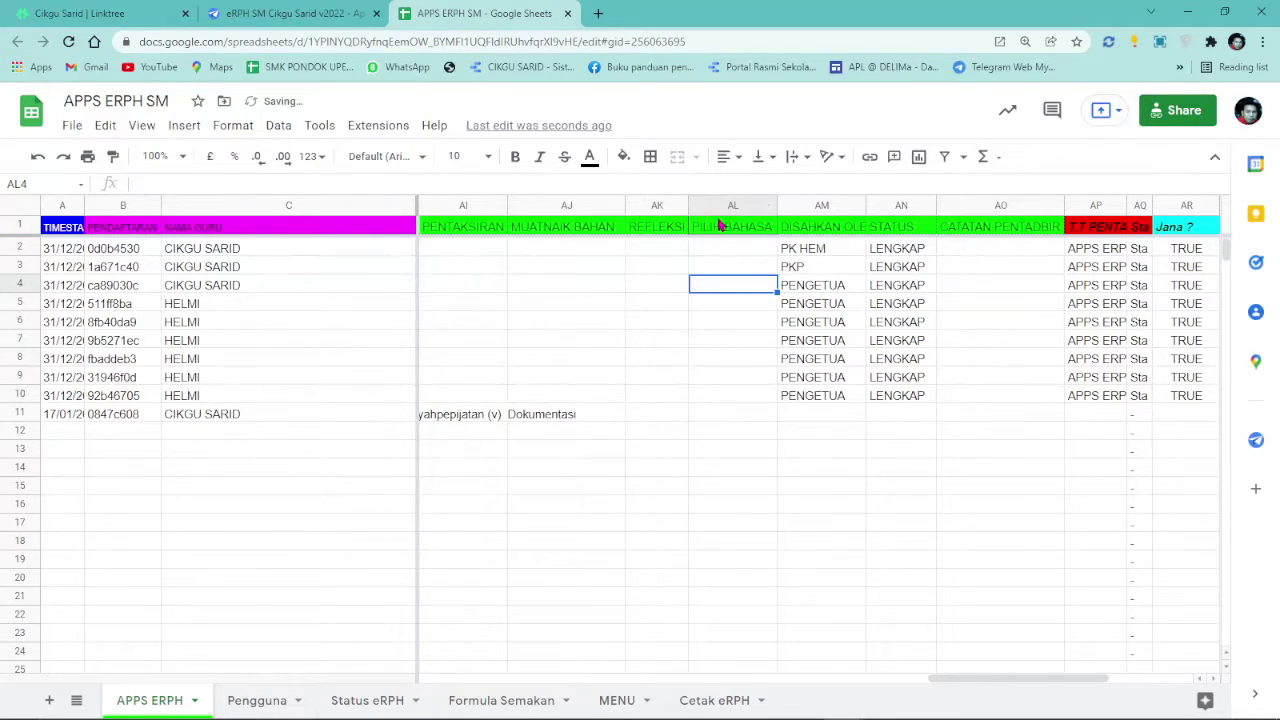
{"action": "left_click", "coordinate": [734, 207]}
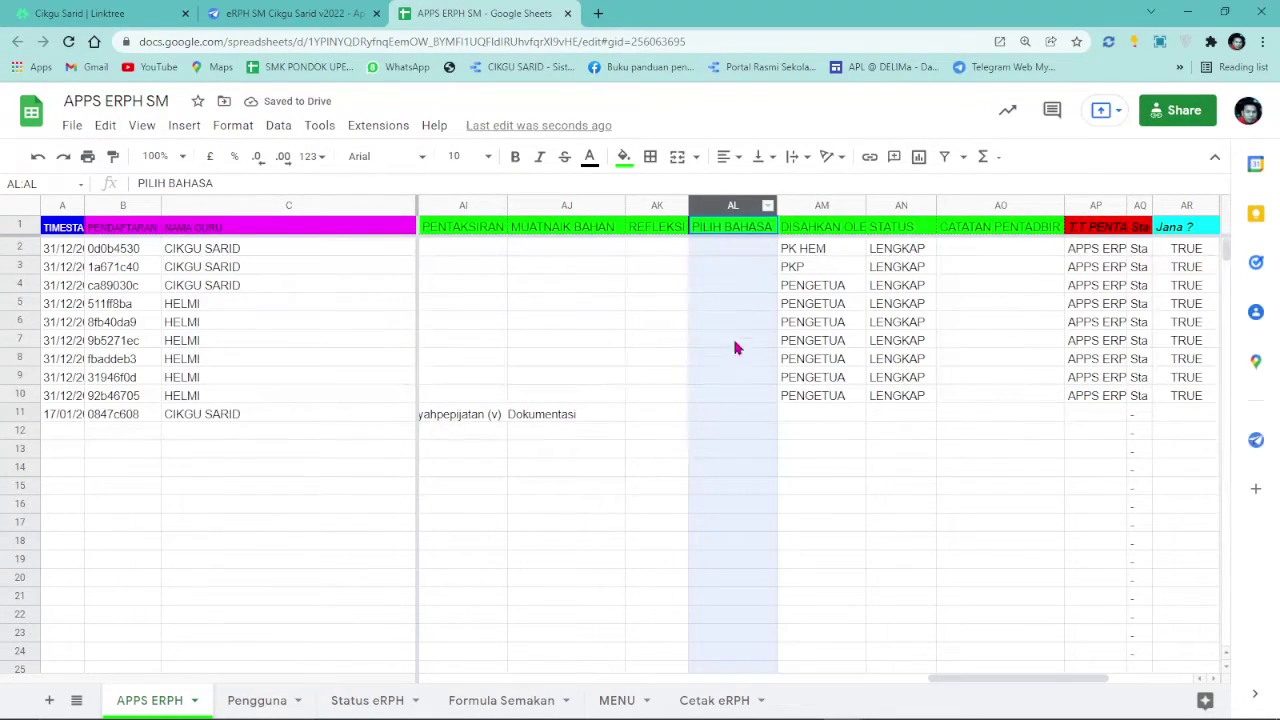
{"action": "left_click", "coordinate": [762, 396]}
{"action": "left_click_drag", "start_coordinate": [1023, 677], "coordinate": [523, 678]}
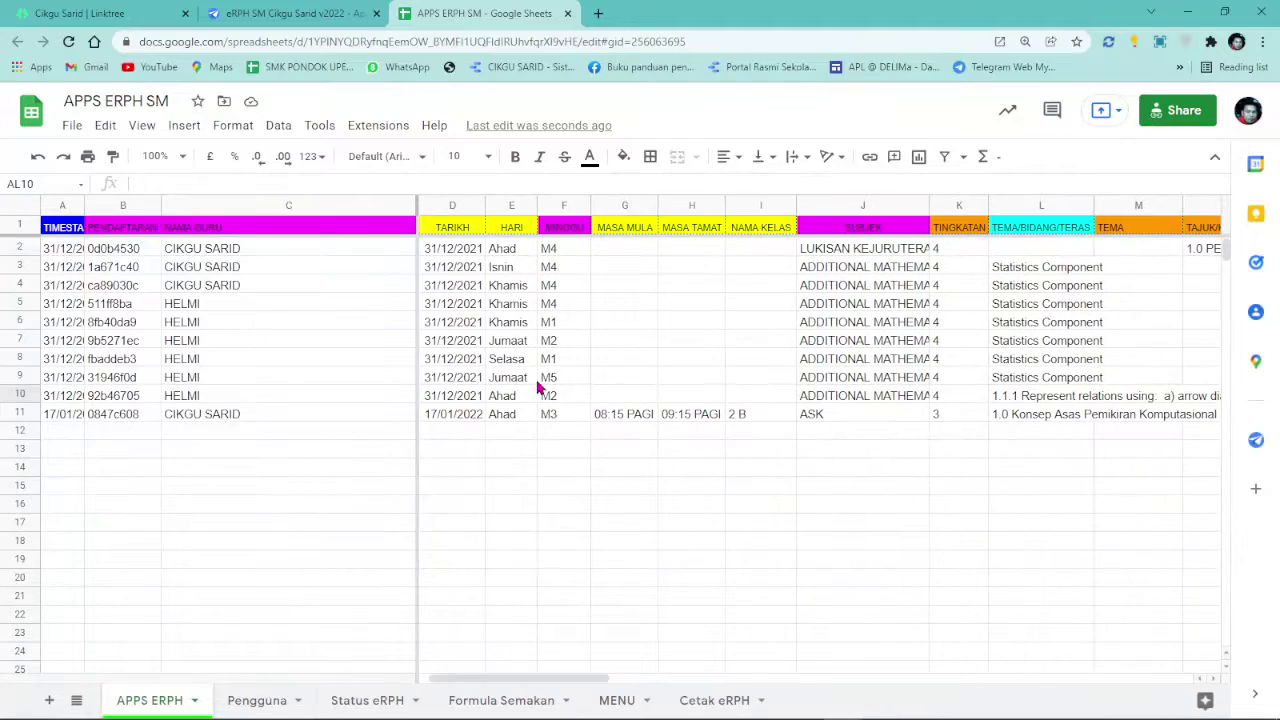
- Return to the AppSheet editor and regenerate the column structure of the APPS ERPH table
{"action": "left_click", "coordinate": [300, 13]}
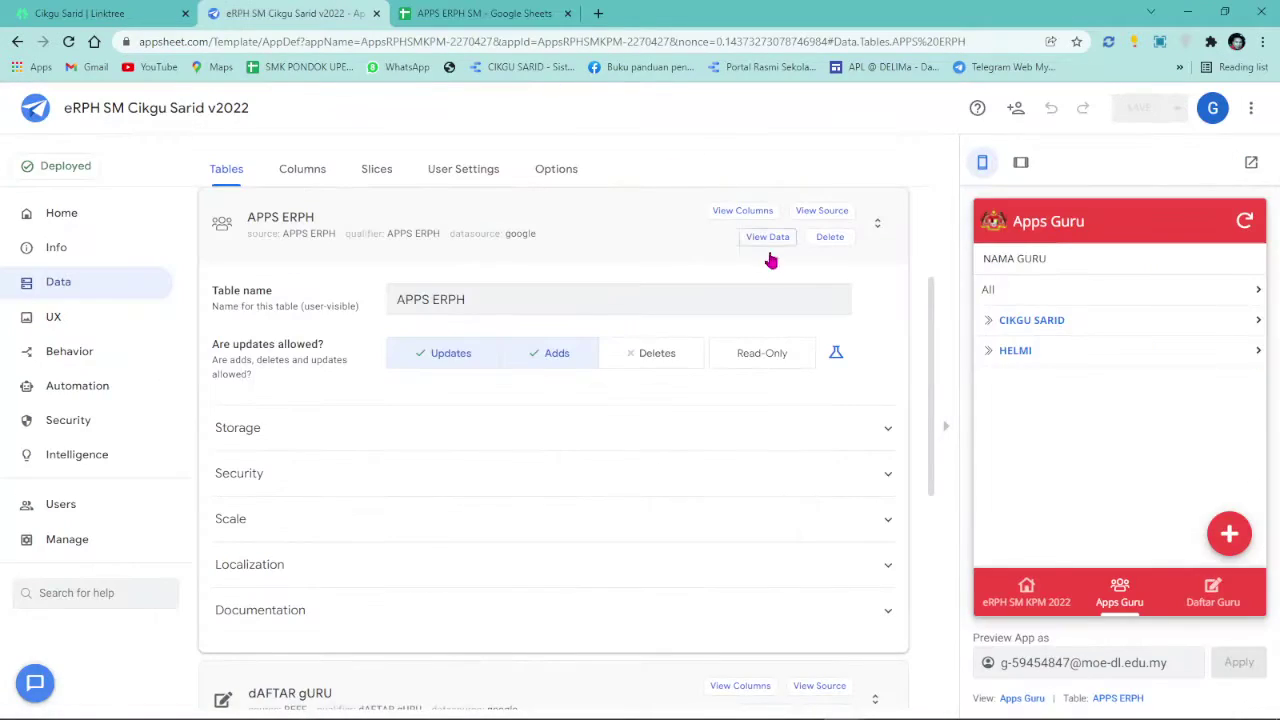
{"action": "left_click", "coordinate": [743, 216]}
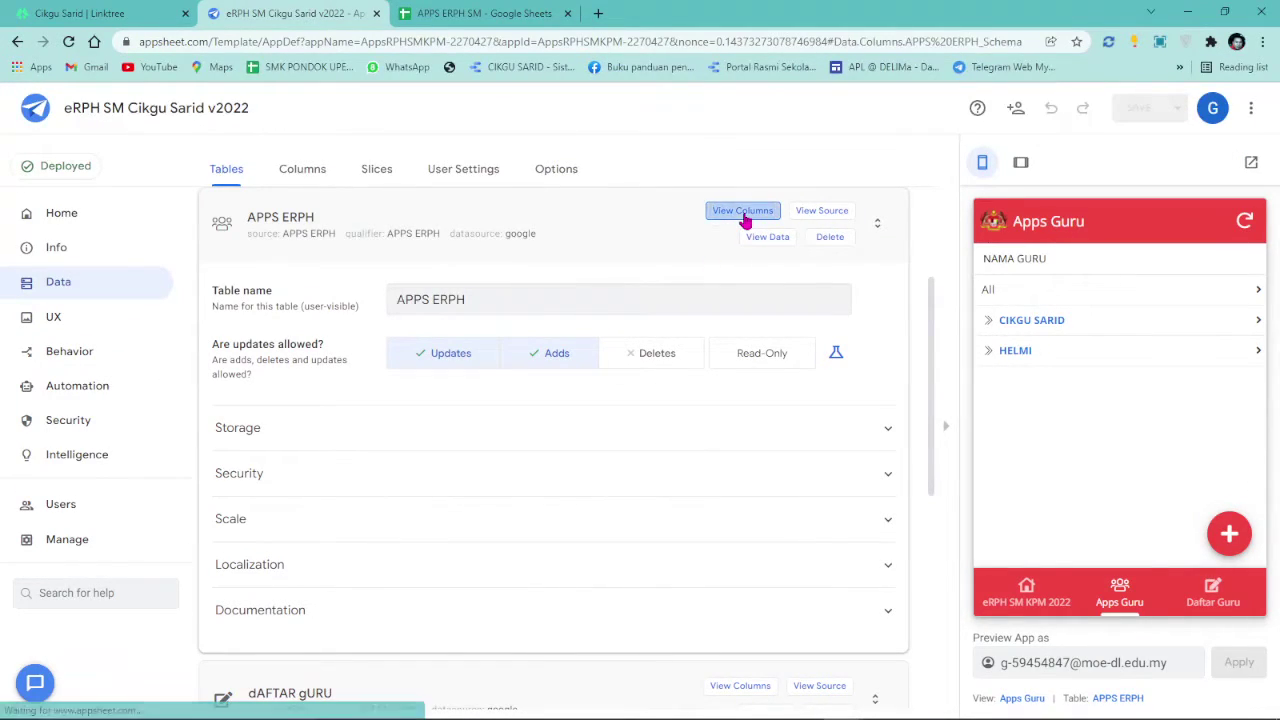
{"action": "left_click", "coordinate": [791, 237]}
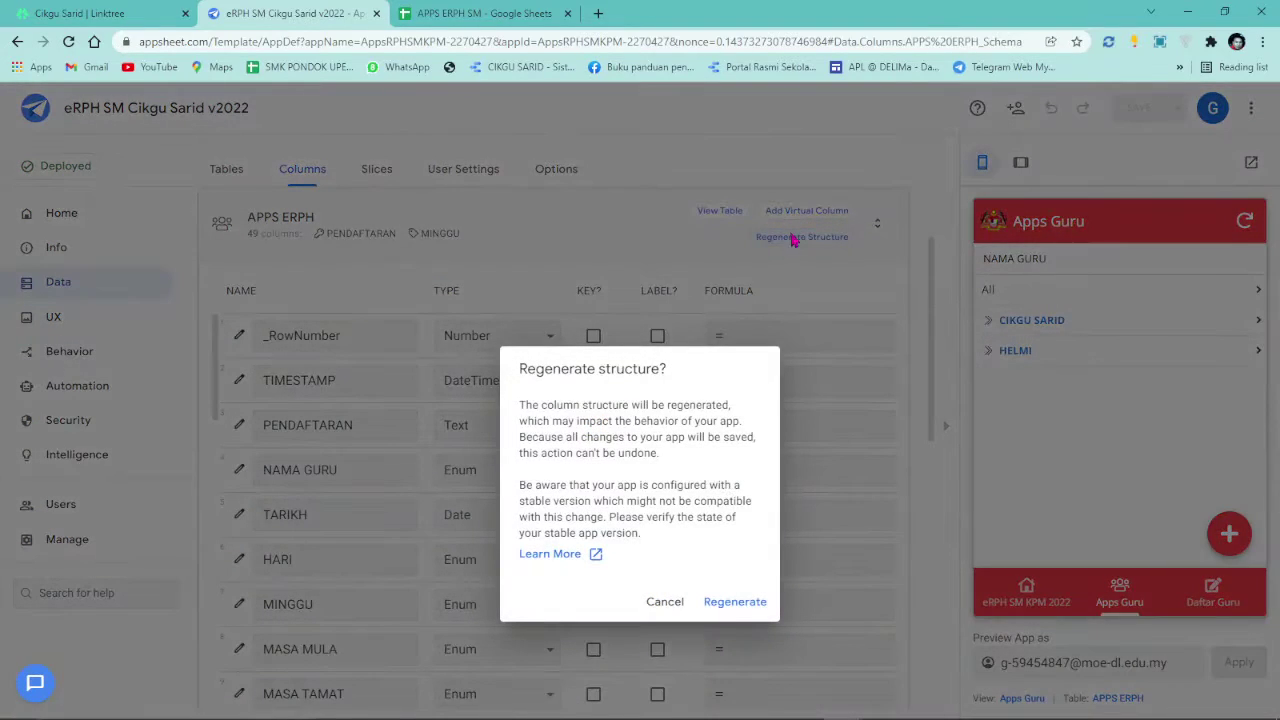
{"action": "left_click", "coordinate": [735, 603]}
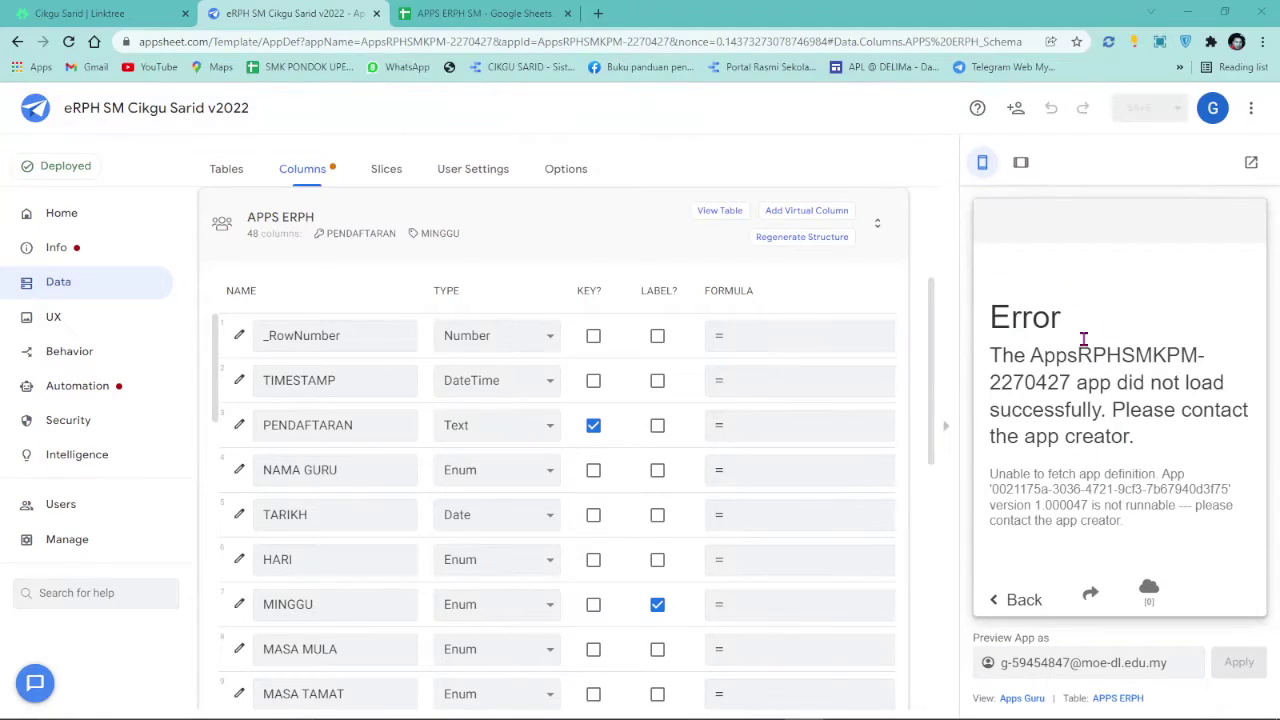
- Set the type of the APPS ERPH table's PILIH BAHASA column to Enum
{"action": "left_click", "coordinate": [128, 391]}
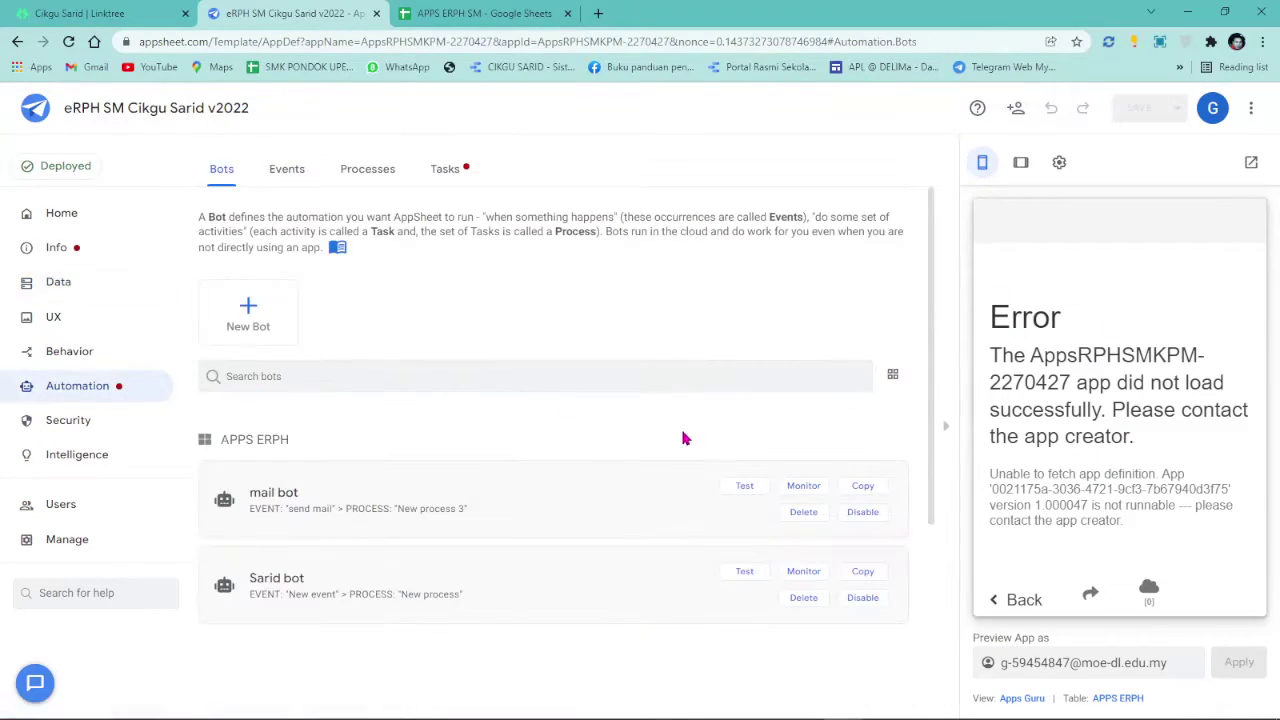
{"action": "left_click", "coordinate": [77, 289]}
{"action": "left_click", "coordinate": [742, 424]}
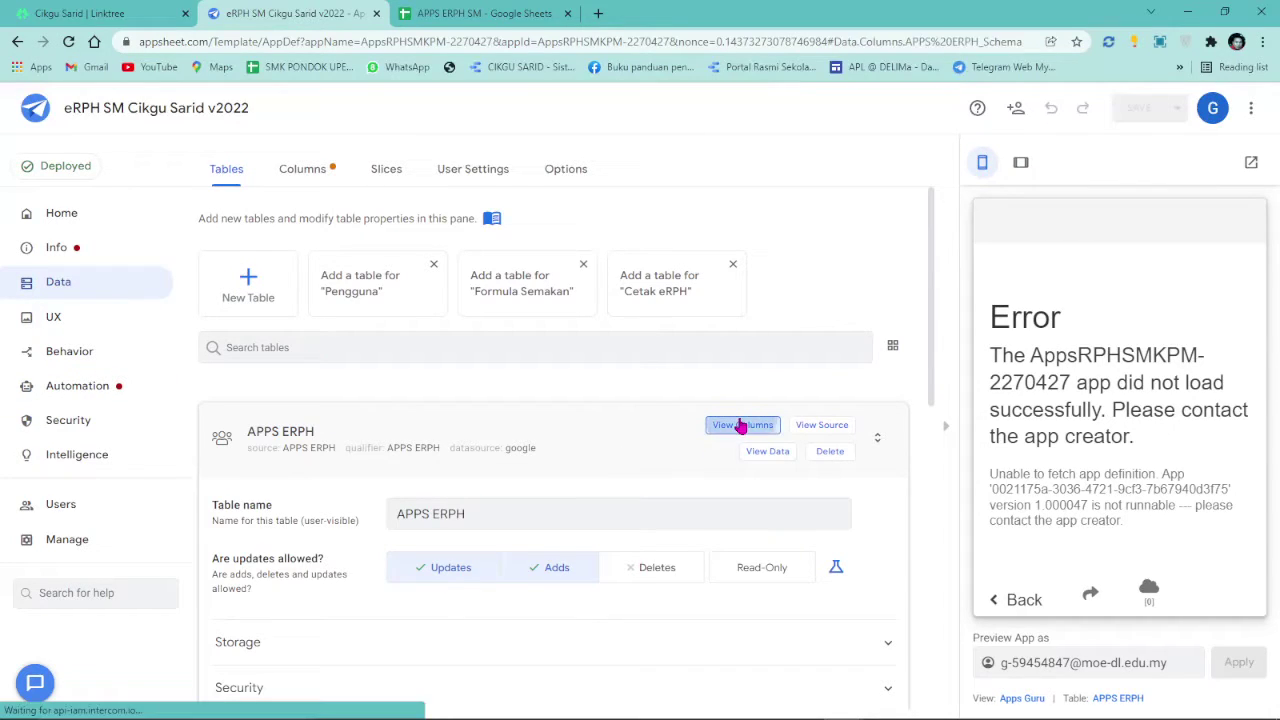
{"action": "scroll", "coordinate": [370, 364], "scroll_direction": "down", "scroll_amount": 6}
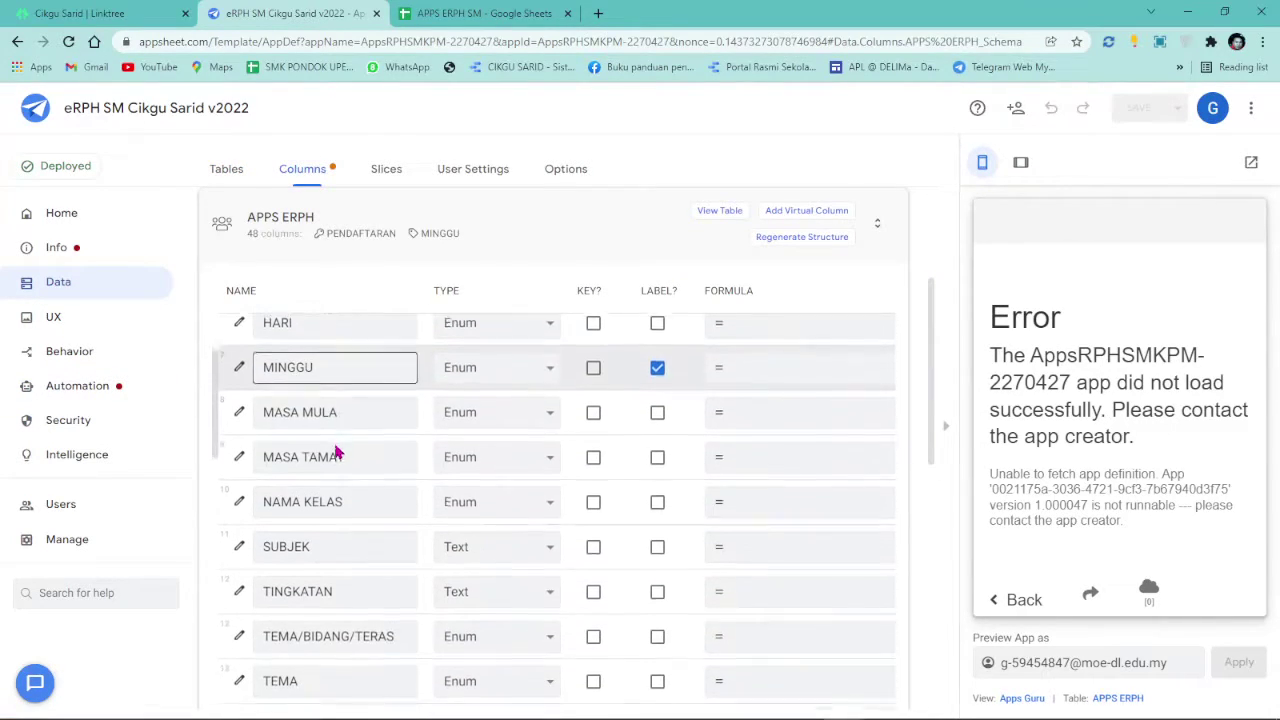
{"action": "scroll", "coordinate": [290, 520], "scroll_direction": "down", "scroll_amount": 1}
{"action": "scroll", "coordinate": [278, 495], "scroll_direction": "up", "scroll_amount": 2}
{"action": "scroll", "coordinate": [278, 506], "scroll_direction": "down", "scroll_amount": 3}
{"action": "scroll", "coordinate": [280, 511], "scroll_direction": "down", "scroll_amount": 5}
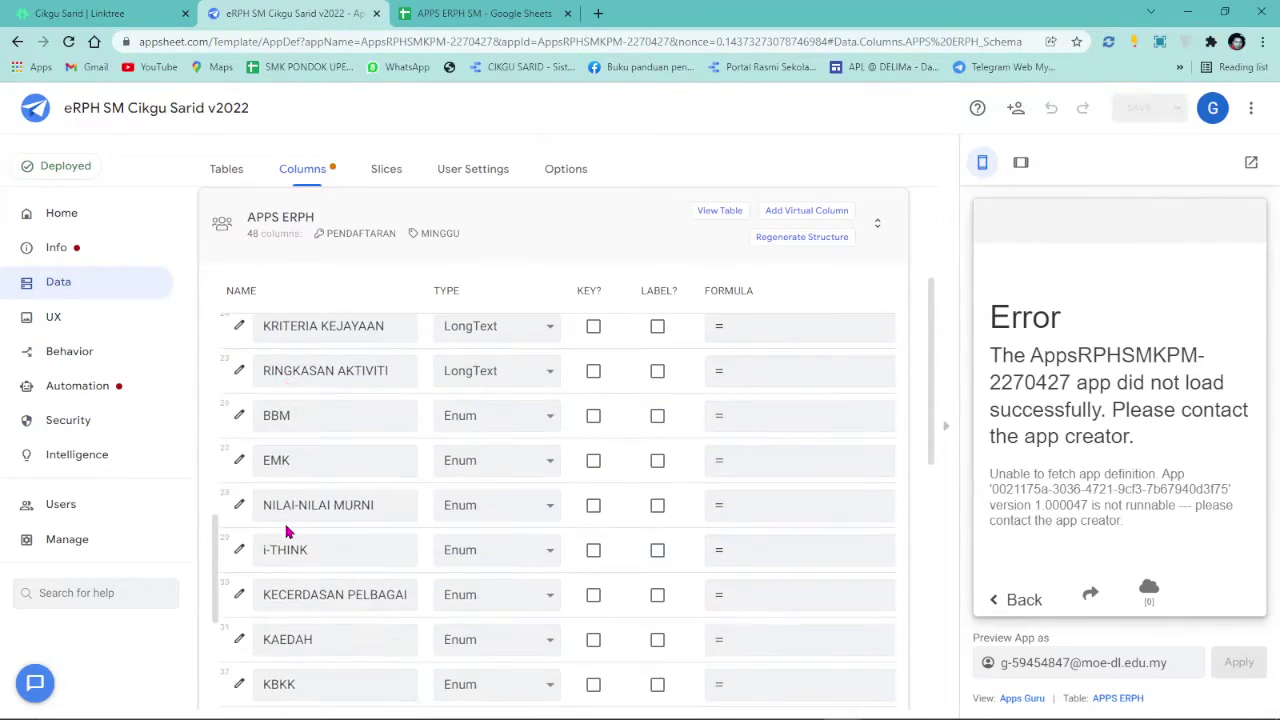
{"action": "scroll", "coordinate": [285, 530], "scroll_direction": "down", "scroll_amount": 5}
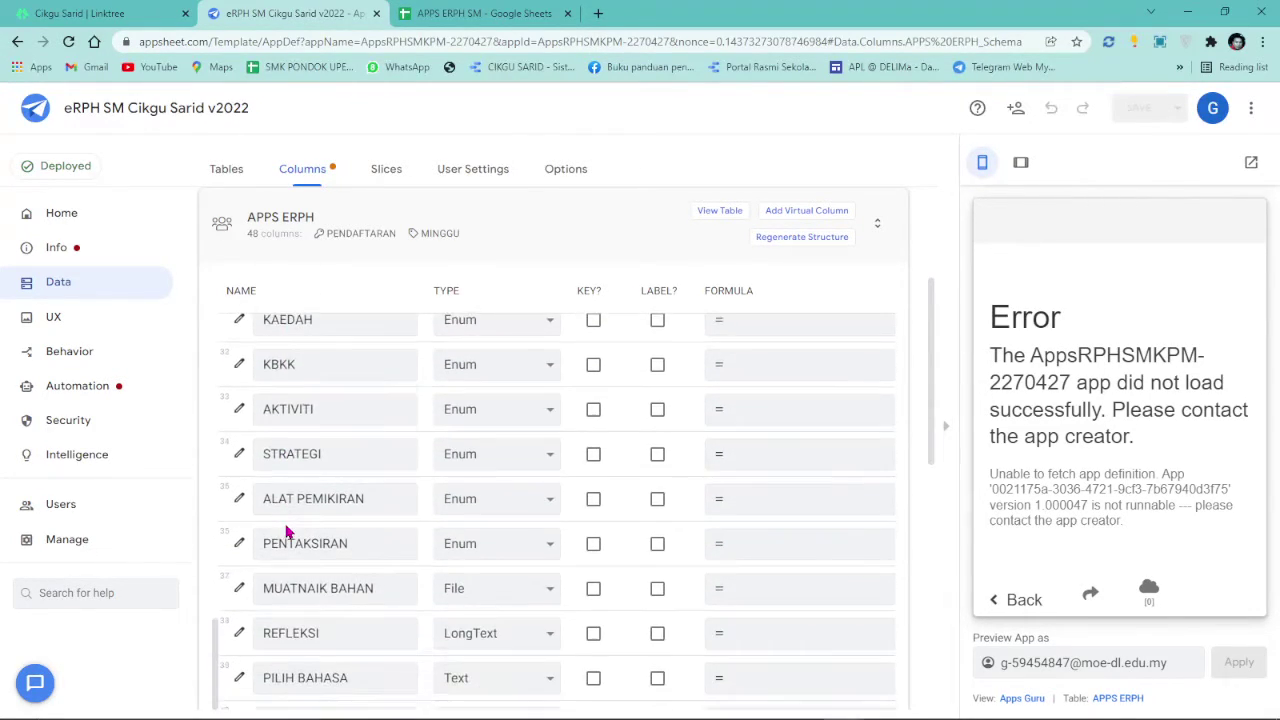
{"action": "left_click", "coordinate": [239, 370]}
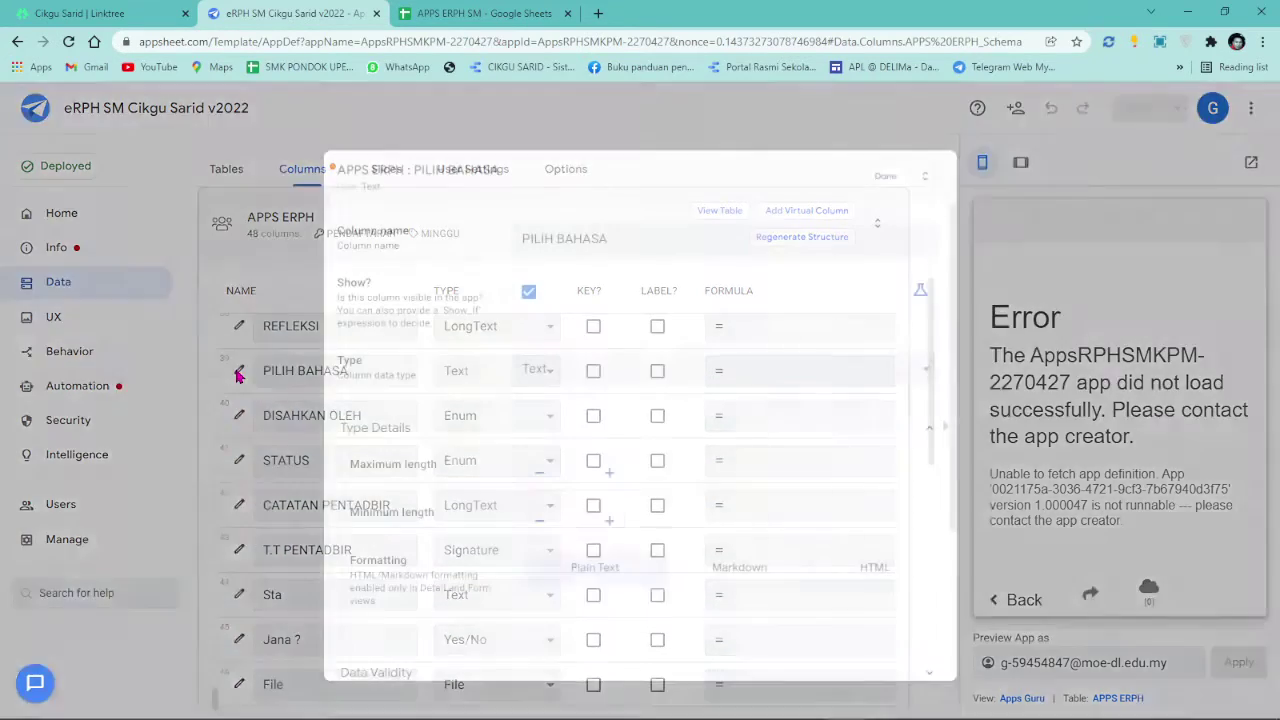
{"action": "left_click", "coordinate": [630, 380]}
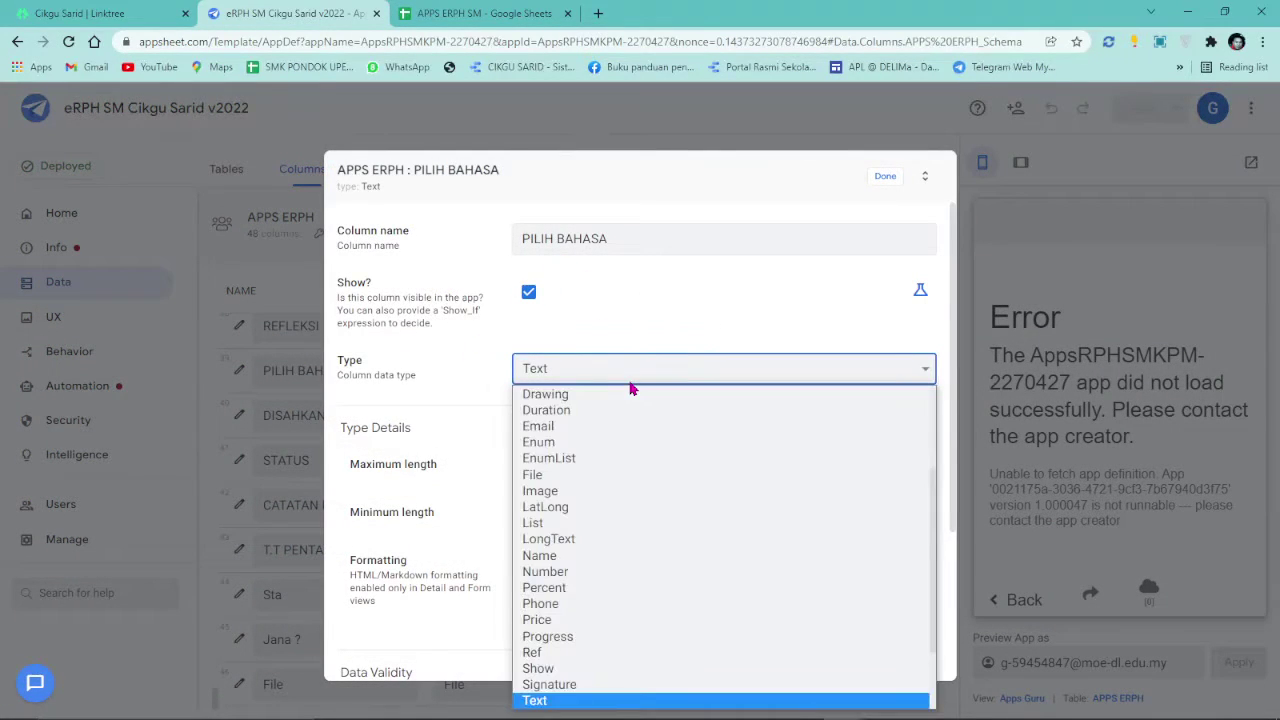
{"action": "left_click", "coordinate": [585, 445]}
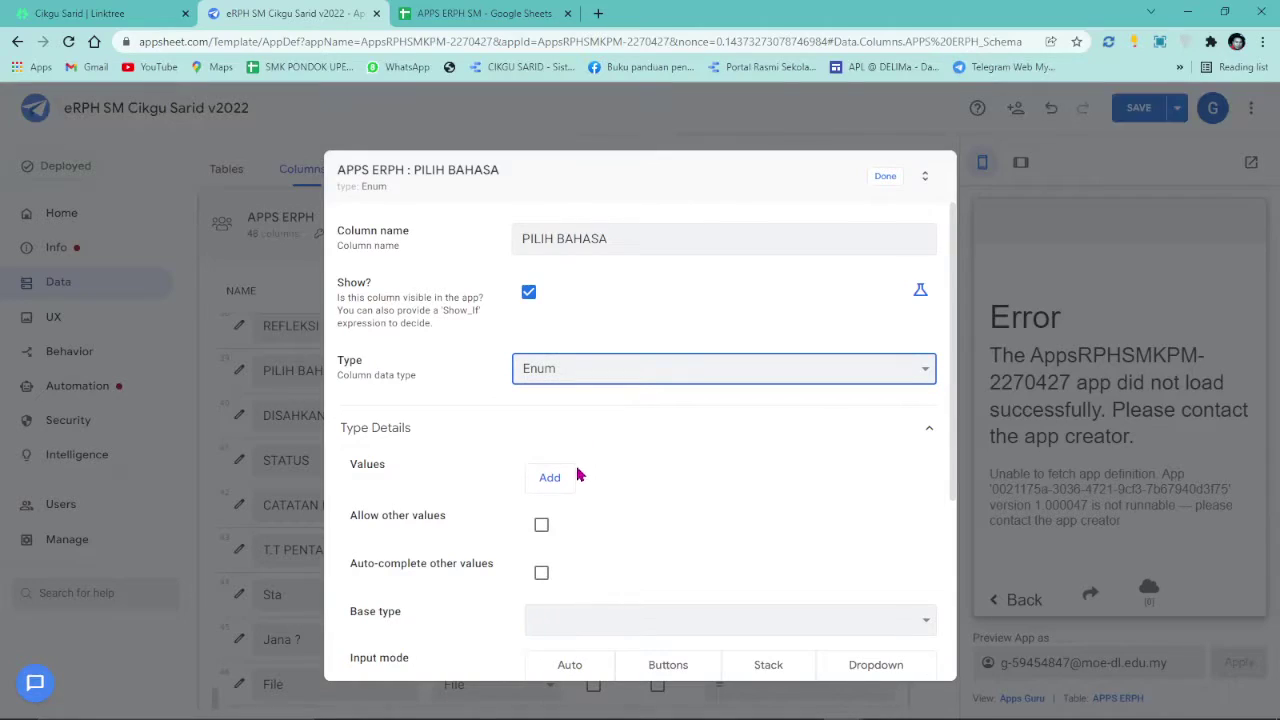
- Add the values BM, BI and JAWI to the PILIH BAHASA column's Enum list
{"action": "left_click", "coordinate": [548, 479]}
{"action": "left_click", "coordinate": [631, 481]}
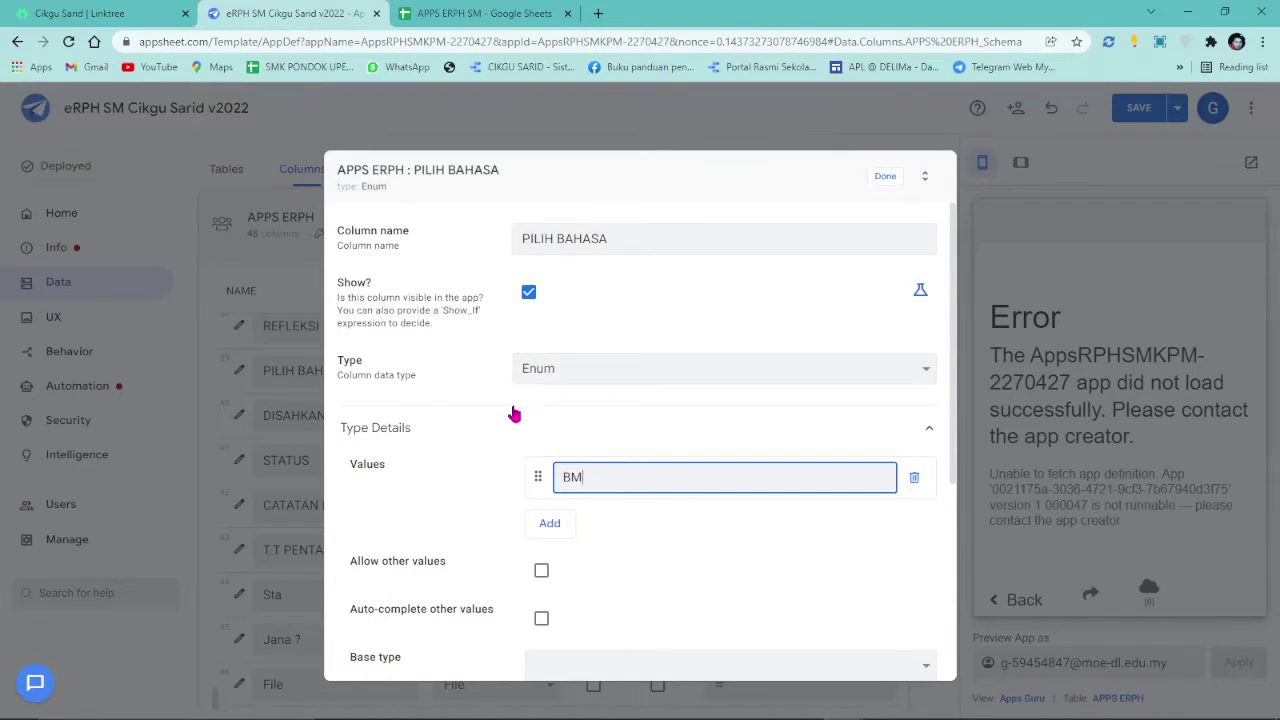
{"action": "left_click", "coordinate": [550, 523]}
{"action": "left_click", "coordinate": [627, 517]}
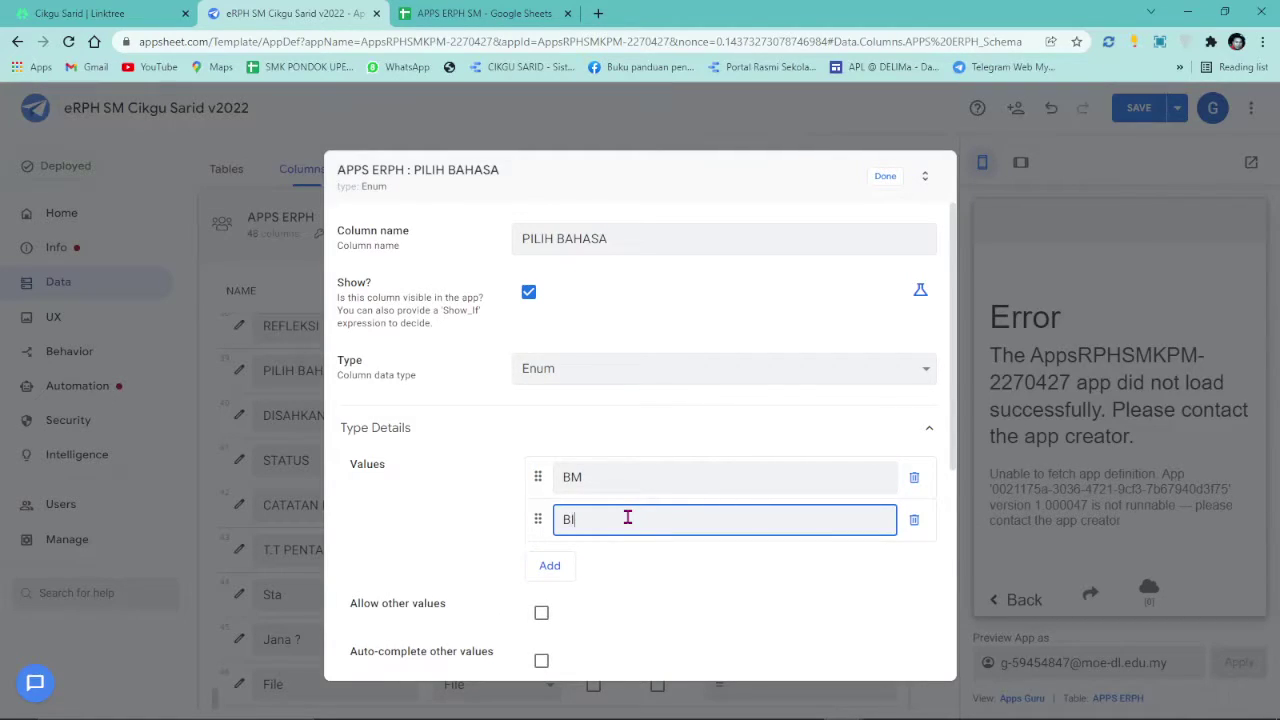
{"action": "left_click", "coordinate": [568, 560]}
{"action": "left_click", "coordinate": [585, 552]}
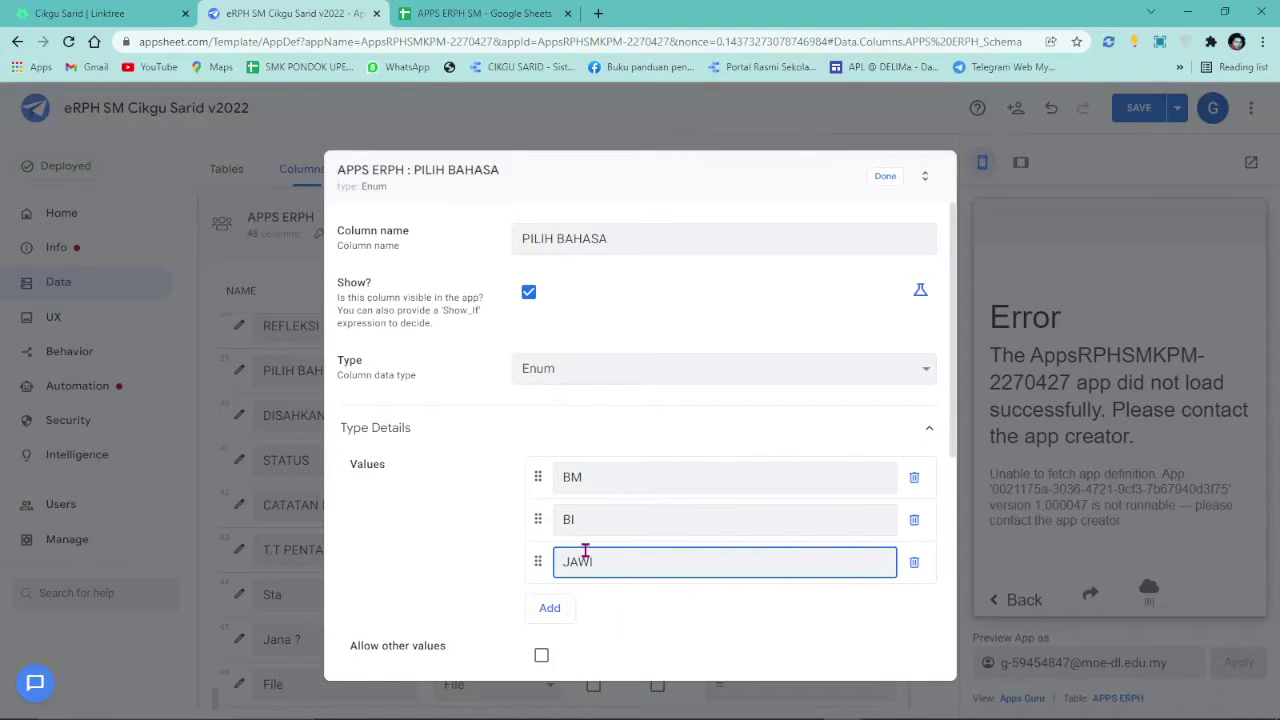
- Add the values BA, BC and BT to the PILIH BAHASA column's Enum list and save the app
{"action": "left_click", "coordinate": [555, 610]}
{"action": "left_click", "coordinate": [575, 602]}
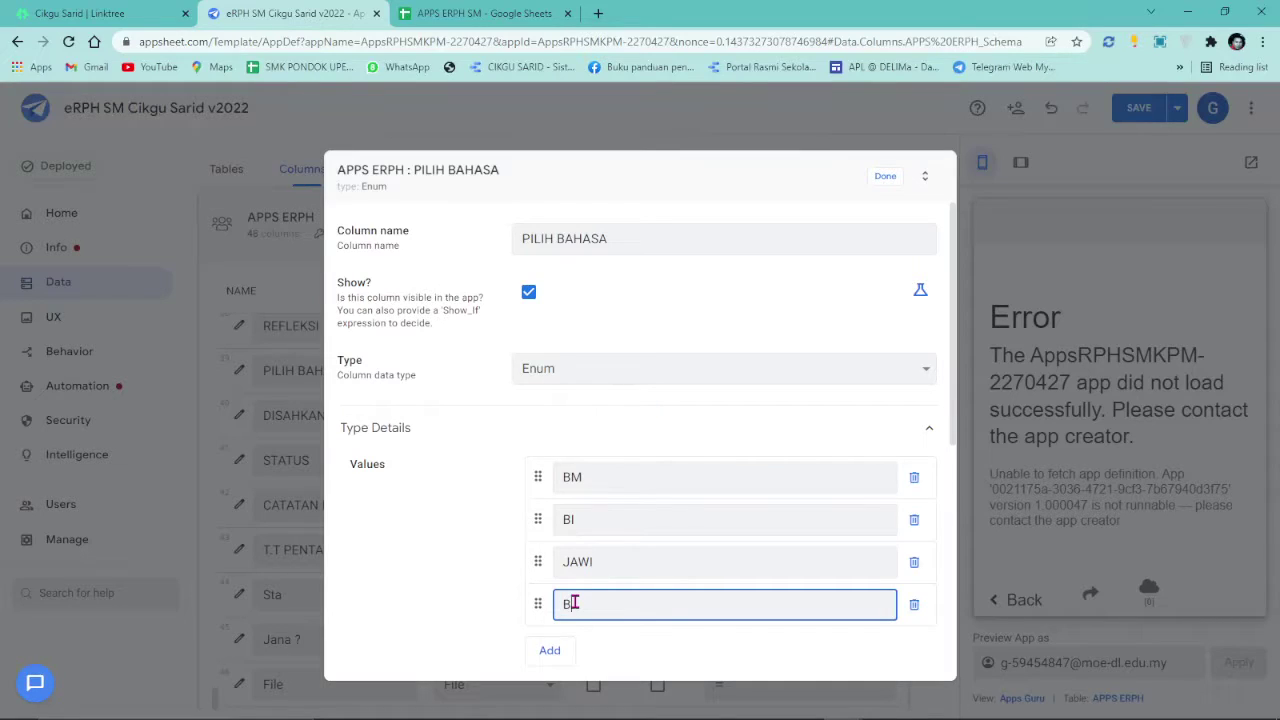
{"action": "type", "text": "BC"}
{"action": "scroll", "coordinate": [581, 591], "scroll_direction": "down", "scroll_amount": 1}
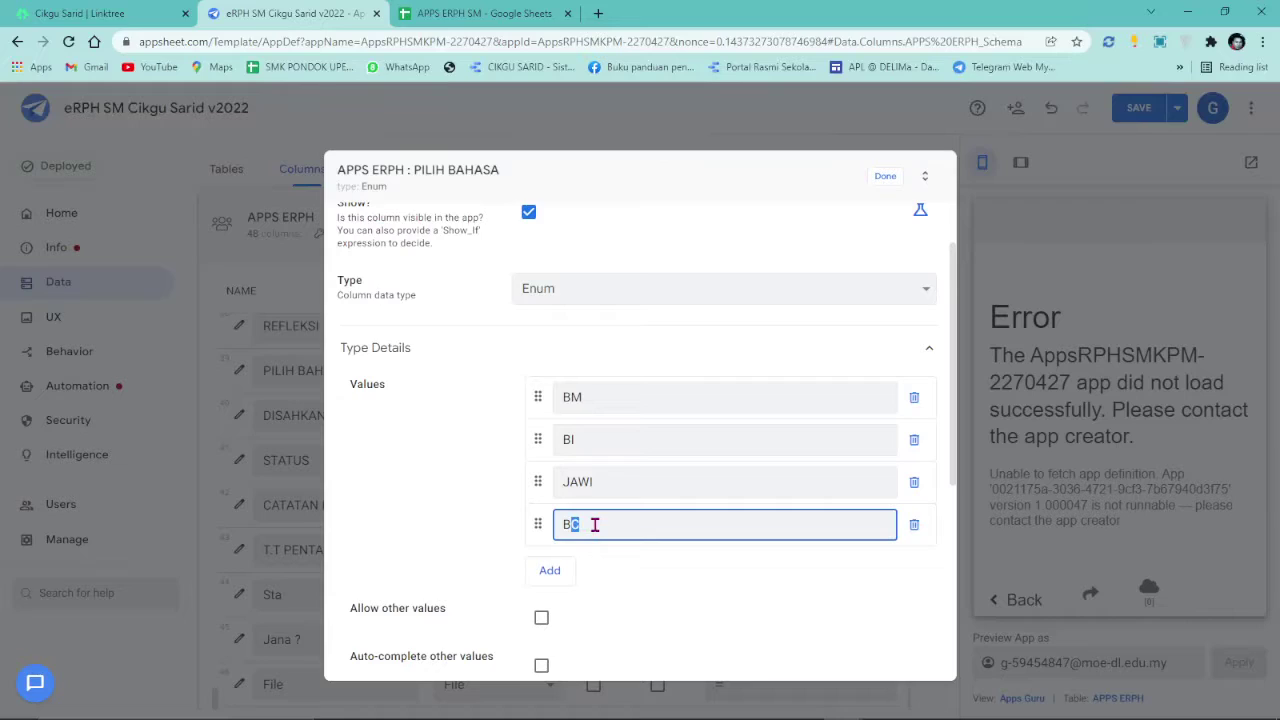
{"action": "left_click", "coordinate": [550, 569]}
{"action": "left_click", "coordinate": [592, 561]}
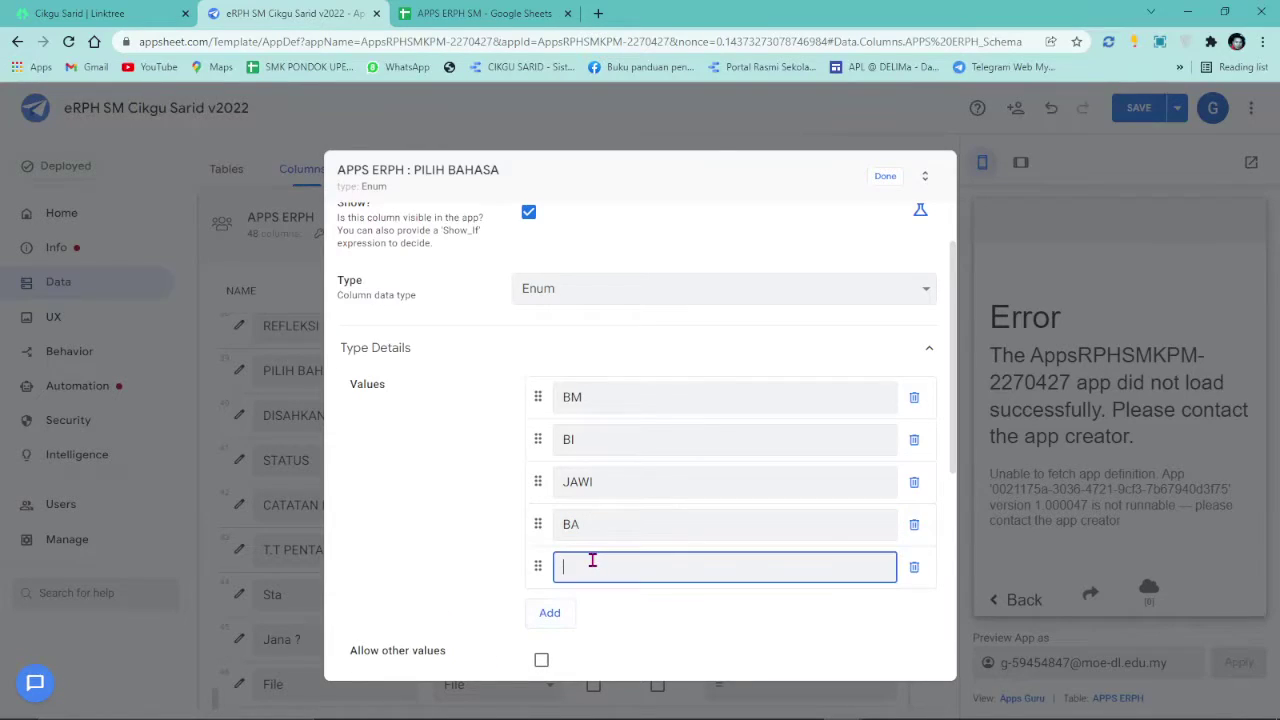
{"action": "left_click", "coordinate": [572, 612]}
{"action": "type", "text": "BT"}
{"action": "scroll", "coordinate": [660, 540], "scroll_direction": "down", "scroll_amount": 1}
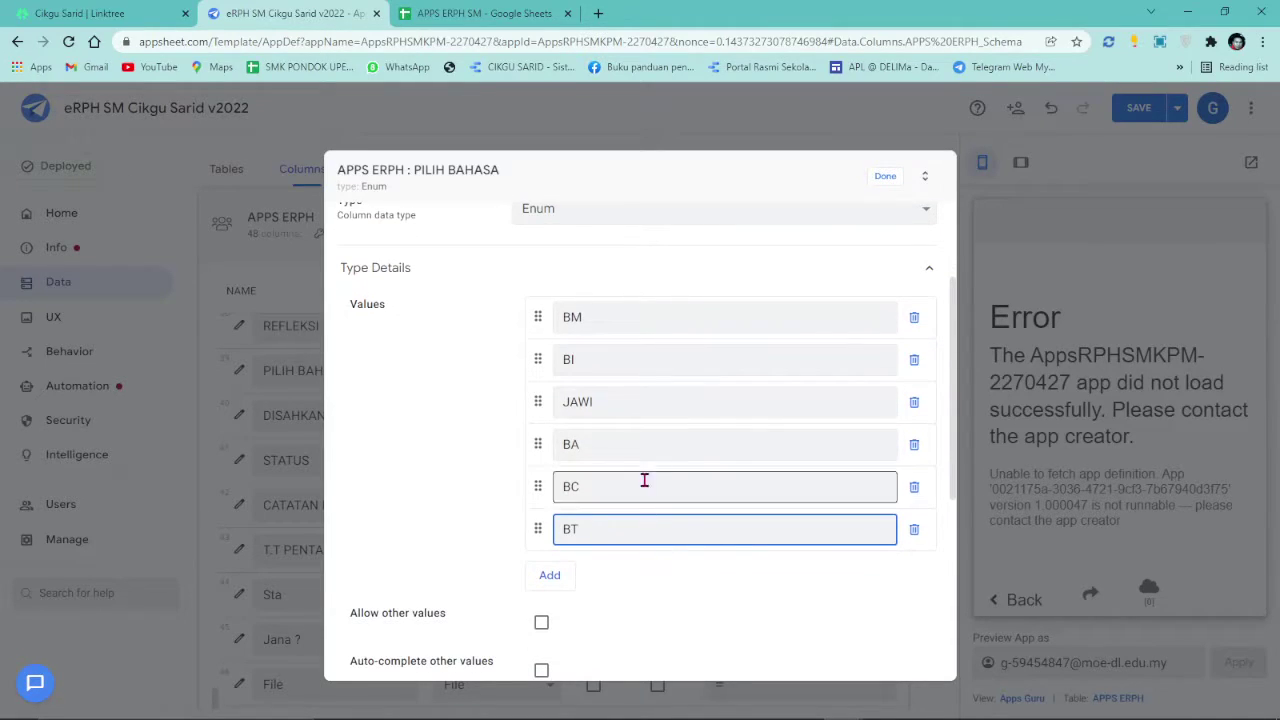
{"action": "left_click", "coordinate": [885, 176]}
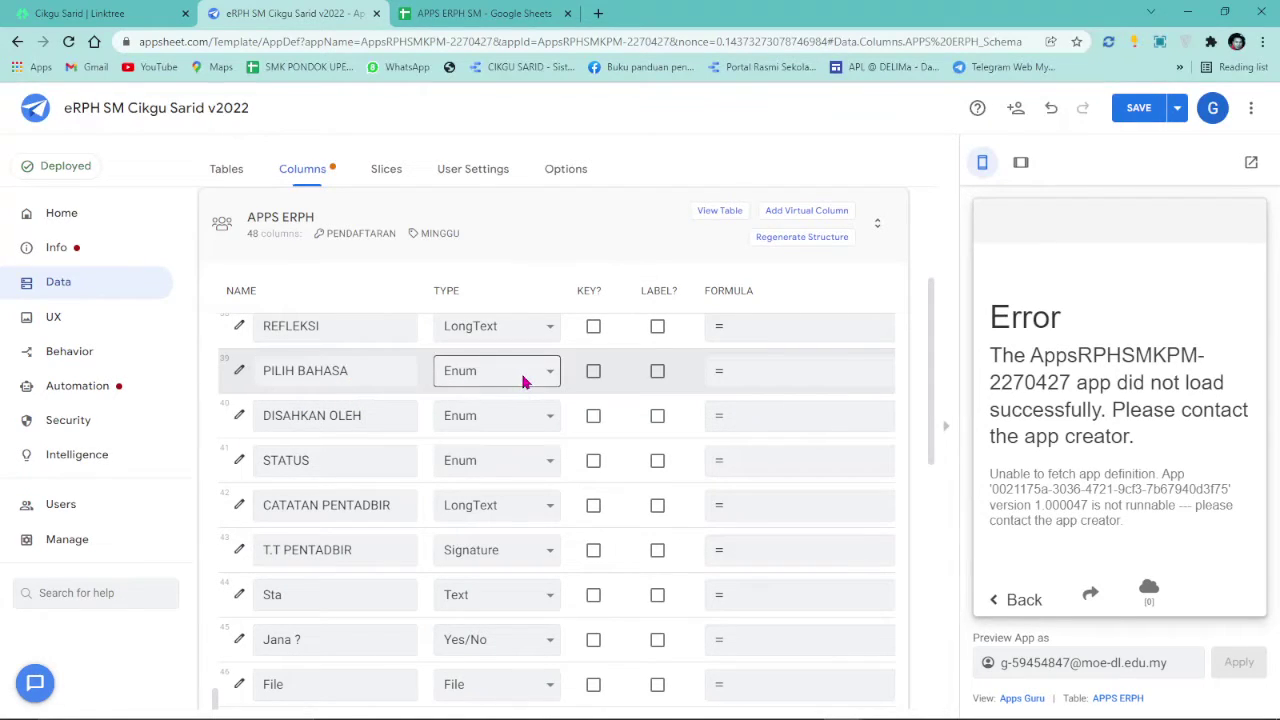
{"action": "left_click", "coordinate": [1138, 107]}
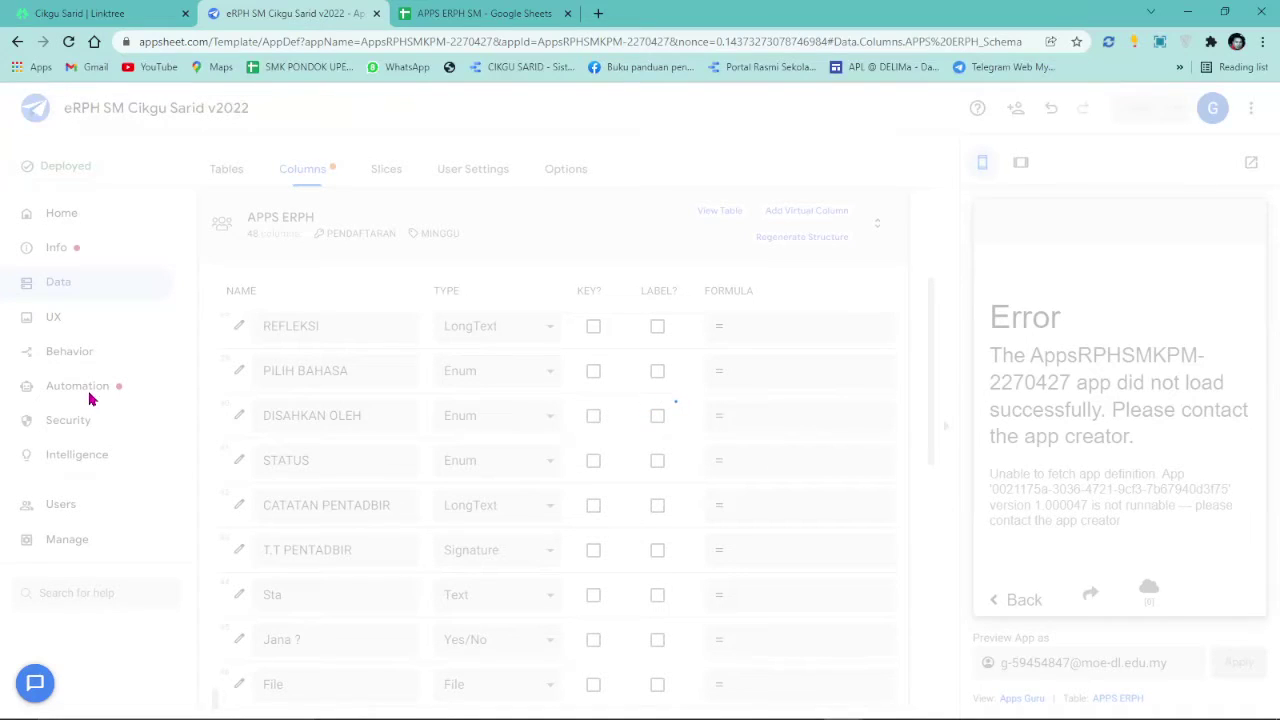
- Review the first columns of the APPS ERPH sheet in the APPS ERPH SM spreadsheet
{"action": "left_click", "coordinate": [480, 13]}
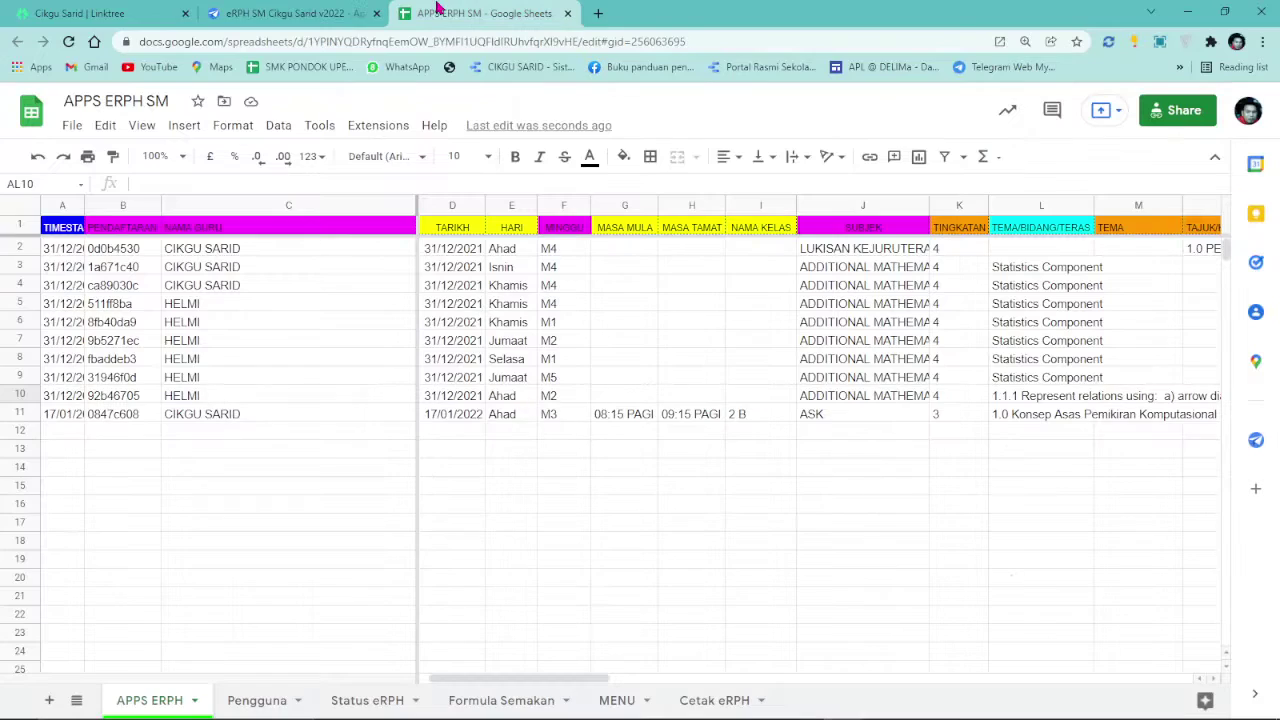
{"action": "left_click_drag", "start_coordinate": [554, 680], "coordinate": [234, 677]}
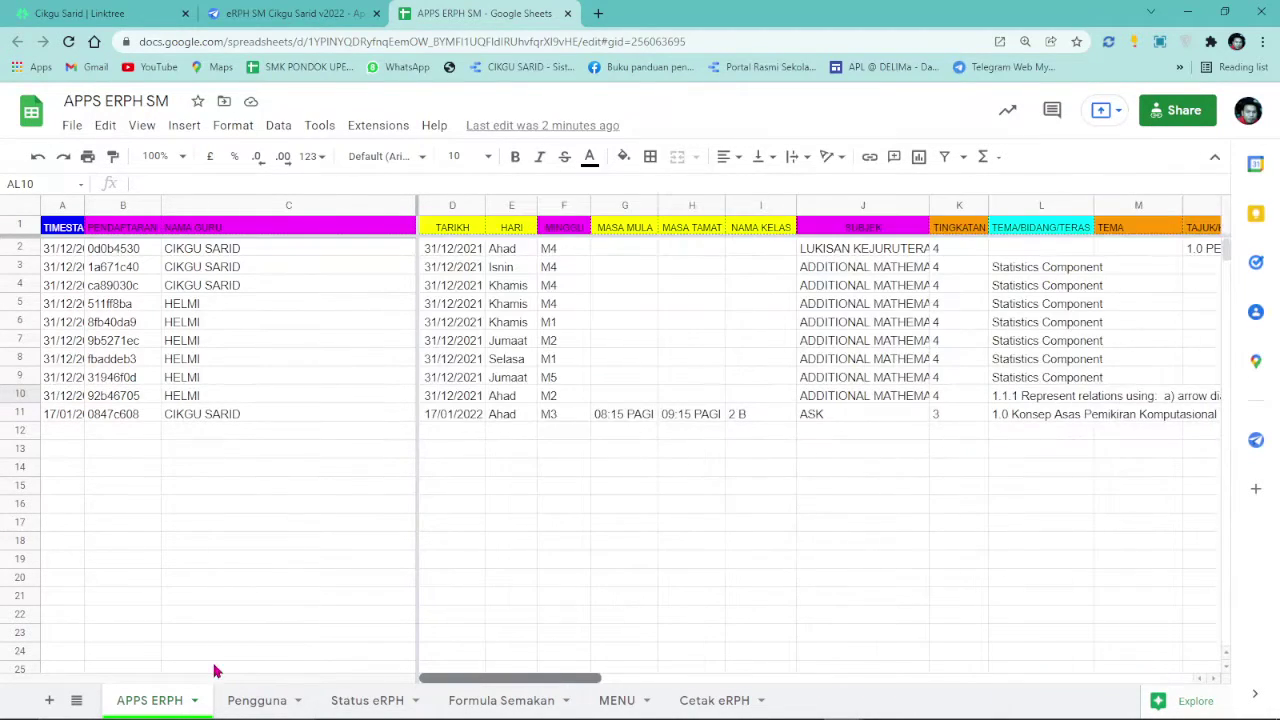
- Return to the AppSheet editor and start a new APPS ERPH form in the app preview with a teacher chosen for NAMA GURU
{"action": "left_click", "coordinate": [290, 13]}
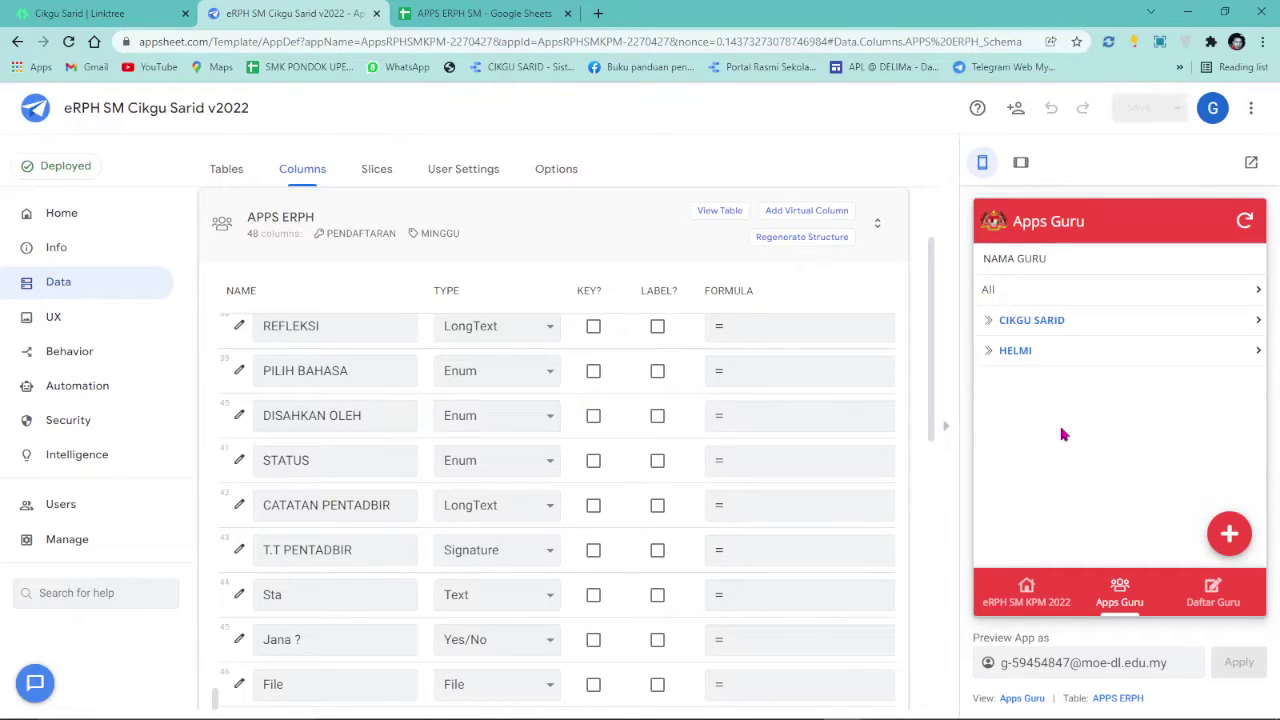
{"action": "left_click", "coordinate": [1229, 533]}
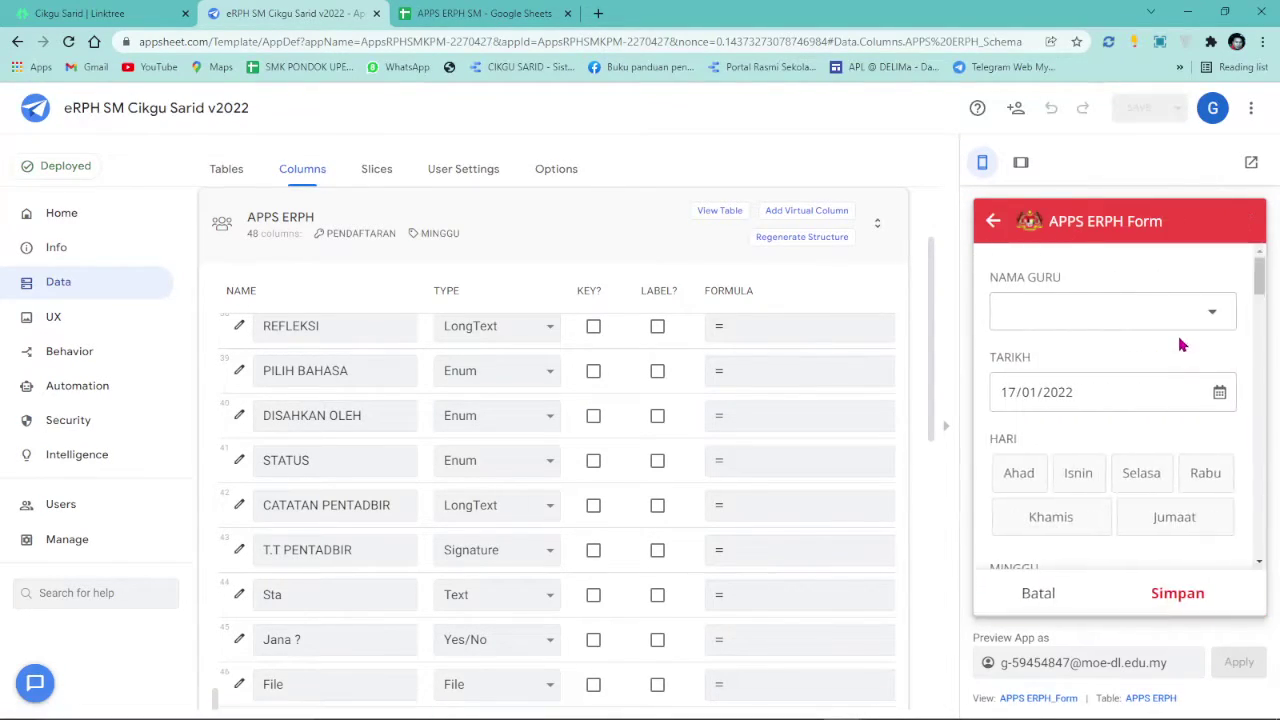
{"action": "left_click", "coordinate": [1094, 306]}
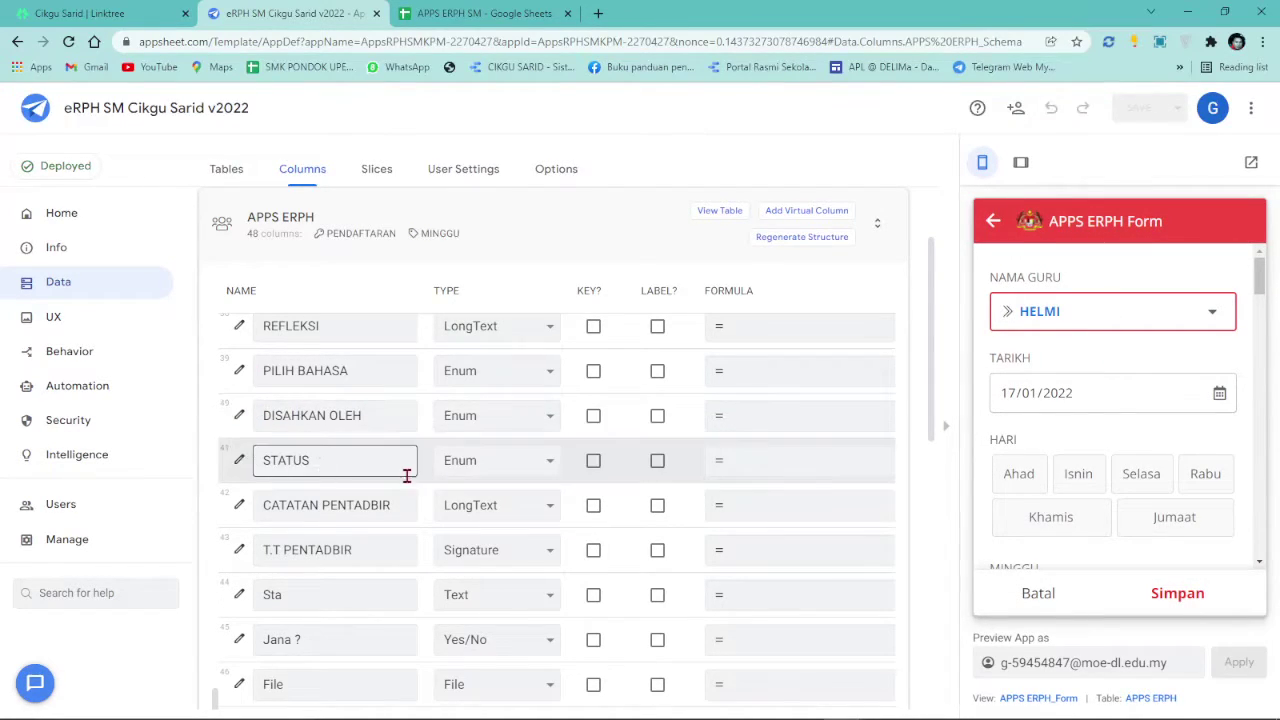
- Make the PILIH BAHASA column of the APPS ERPH table required
{"action": "scroll", "coordinate": [420, 549], "scroll_direction": "down", "scroll_amount": 3}
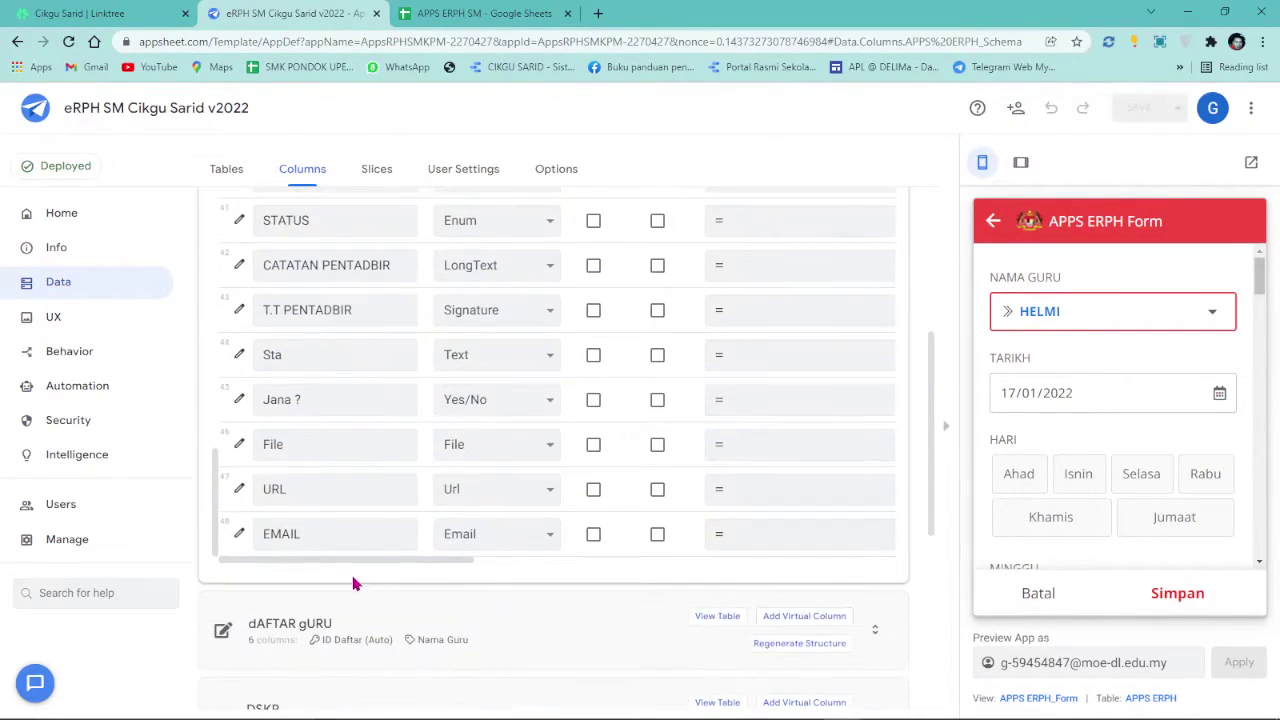
{"action": "scroll", "coordinate": [320, 315], "scroll_direction": "up", "scroll_amount": 1}
{"action": "scroll", "coordinate": [330, 320], "scroll_direction": "up", "scroll_amount": 3}
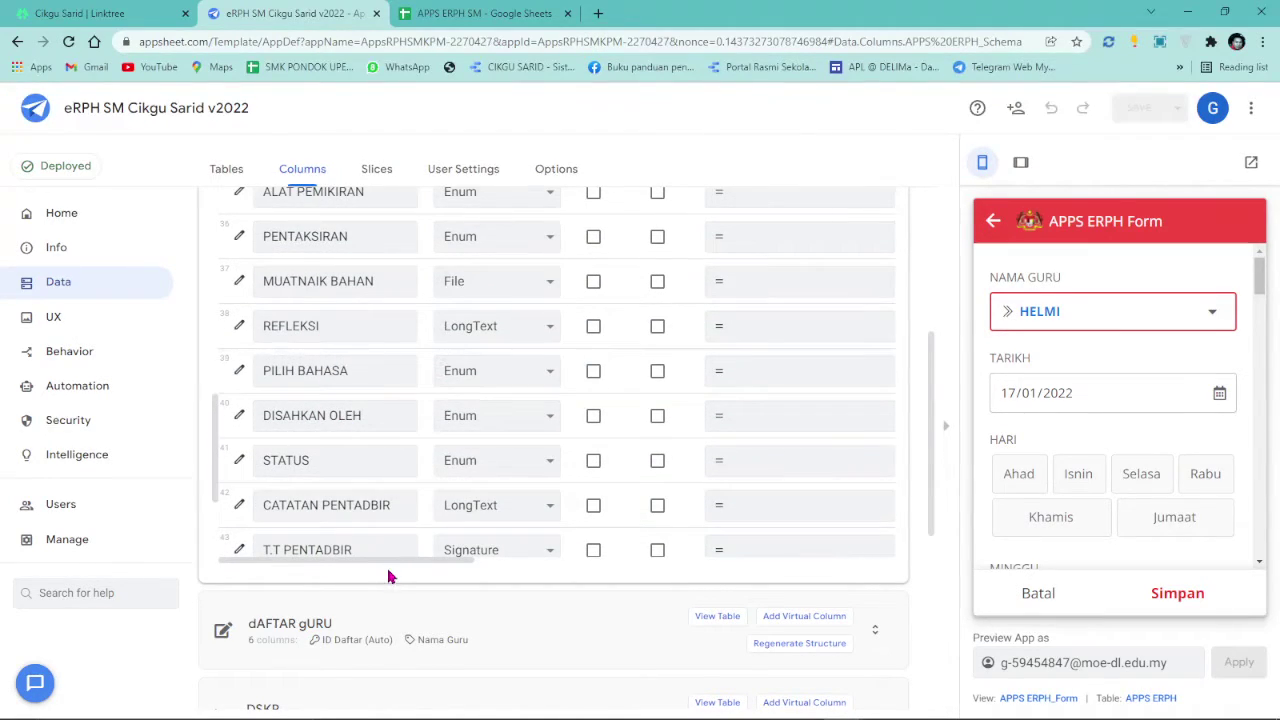
{"action": "left_click_drag", "start_coordinate": [396, 567], "coordinate": [508, 568]}
{"action": "left_click", "coordinate": [783, 371]}
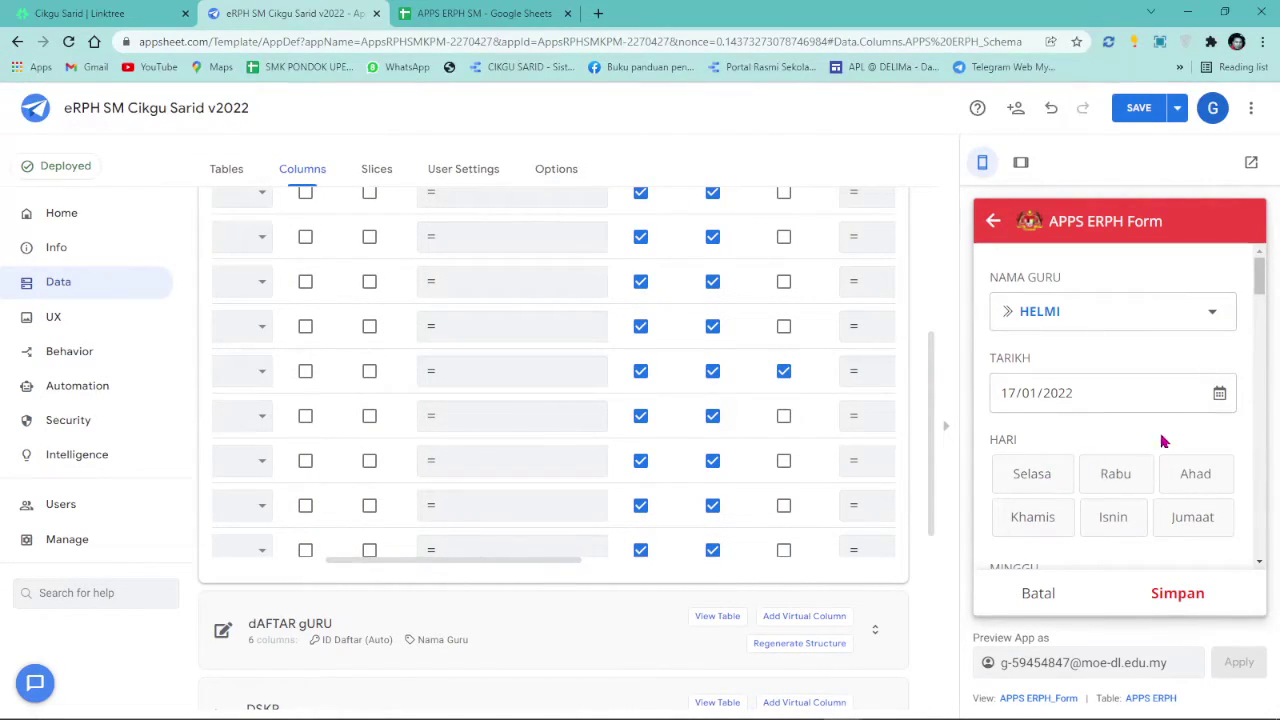
- Try to submit the preview form and browse the SUBJEK choices without picking a subject
{"action": "left_click", "coordinate": [1180, 597]}
{"action": "left_click", "coordinate": [1120, 320]}
{"action": "scroll", "coordinate": [1112, 440], "scroll_direction": "down", "scroll_amount": 5}
{"action": "scroll", "coordinate": [1097, 410], "scroll_direction": "up", "scroll_amount": 5}
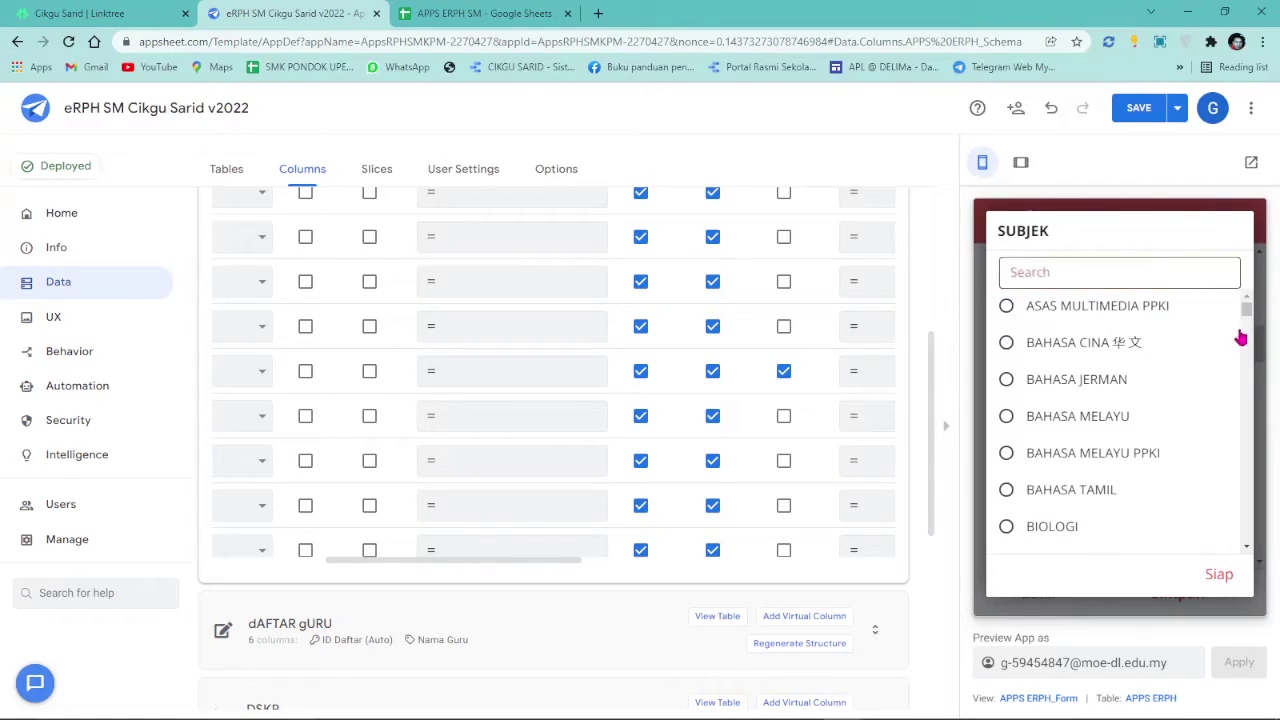
{"action": "left_click", "coordinate": [1220, 576]}
- Test the PILIH BAHASA choices in the preview form by picking BM, and start cancelling the form
{"action": "scroll", "coordinate": [1100, 495], "scroll_direction": "down", "scroll_amount": 10}
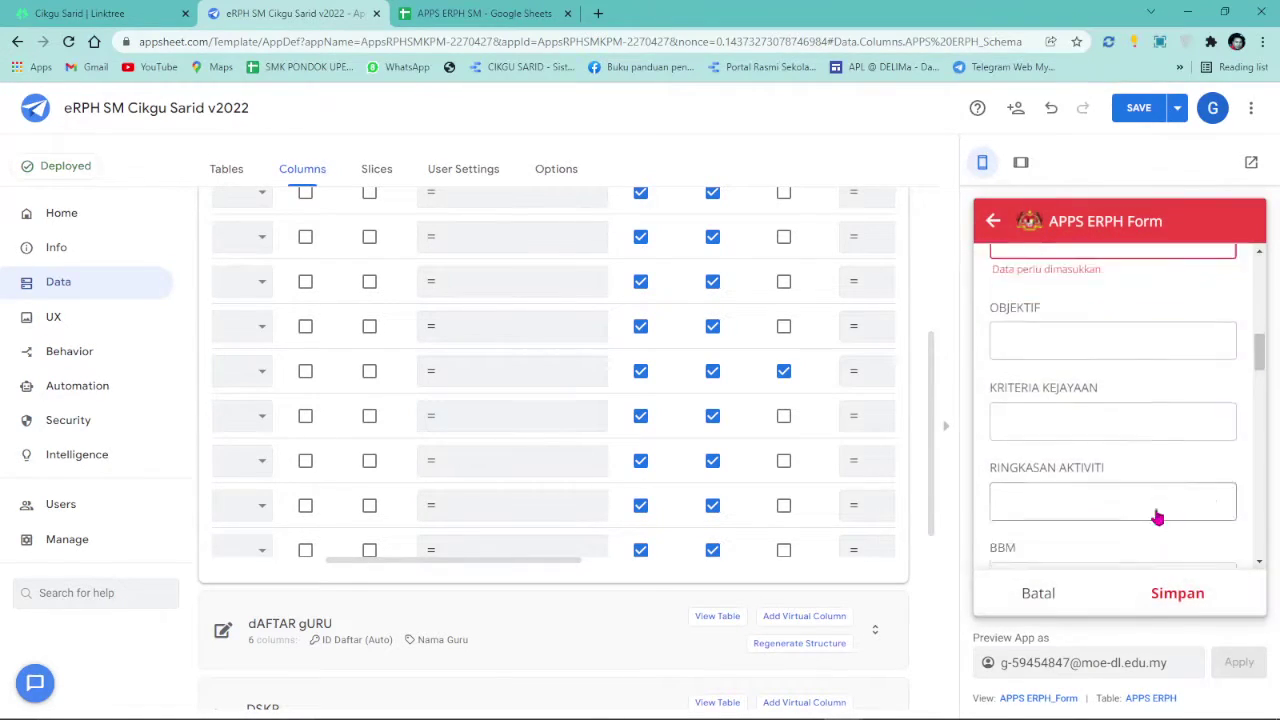
{"action": "scroll", "coordinate": [1074, 349], "scroll_direction": "down", "scroll_amount": 1}
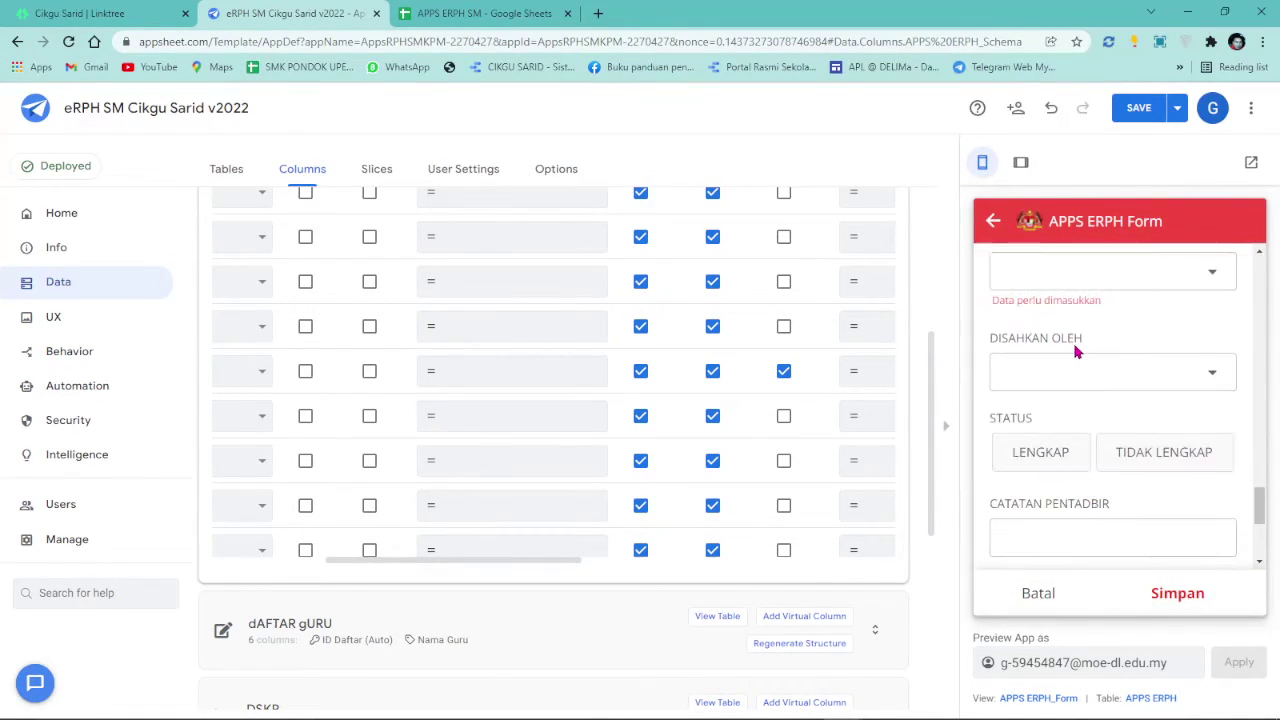
{"action": "scroll", "coordinate": [1080, 369], "scroll_direction": "up", "scroll_amount": 1}
{"action": "left_click", "coordinate": [1120, 363]}
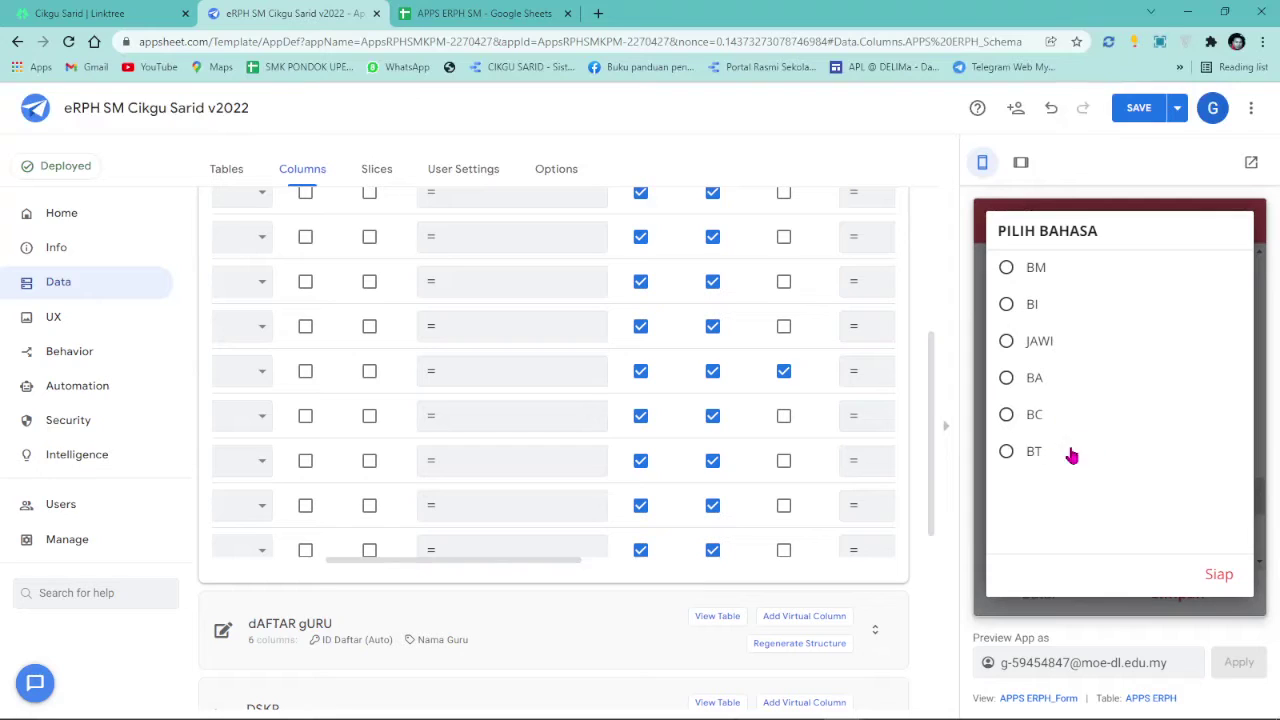
{"action": "left_click", "coordinate": [1070, 276]}
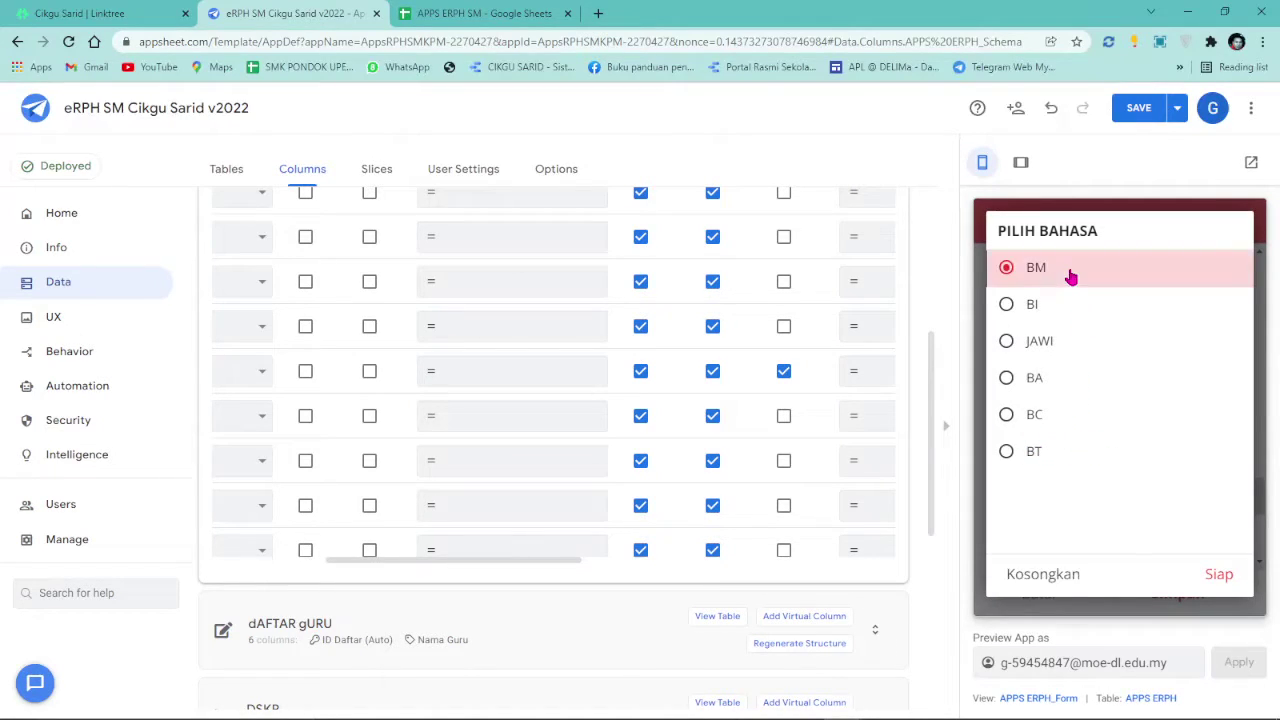
{"action": "left_click", "coordinate": [1040, 593]}
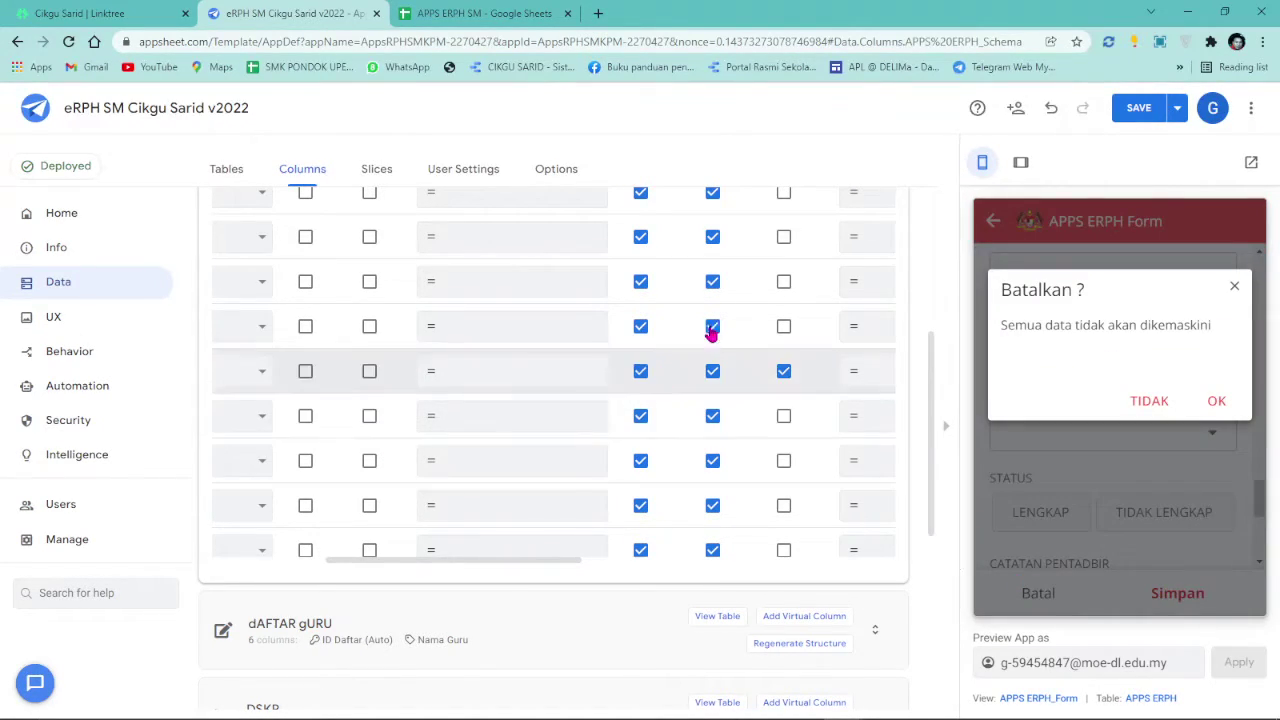
- Make the PILIH BAHASA column optional again and save the app
{"action": "left_click", "coordinate": [783, 371]}
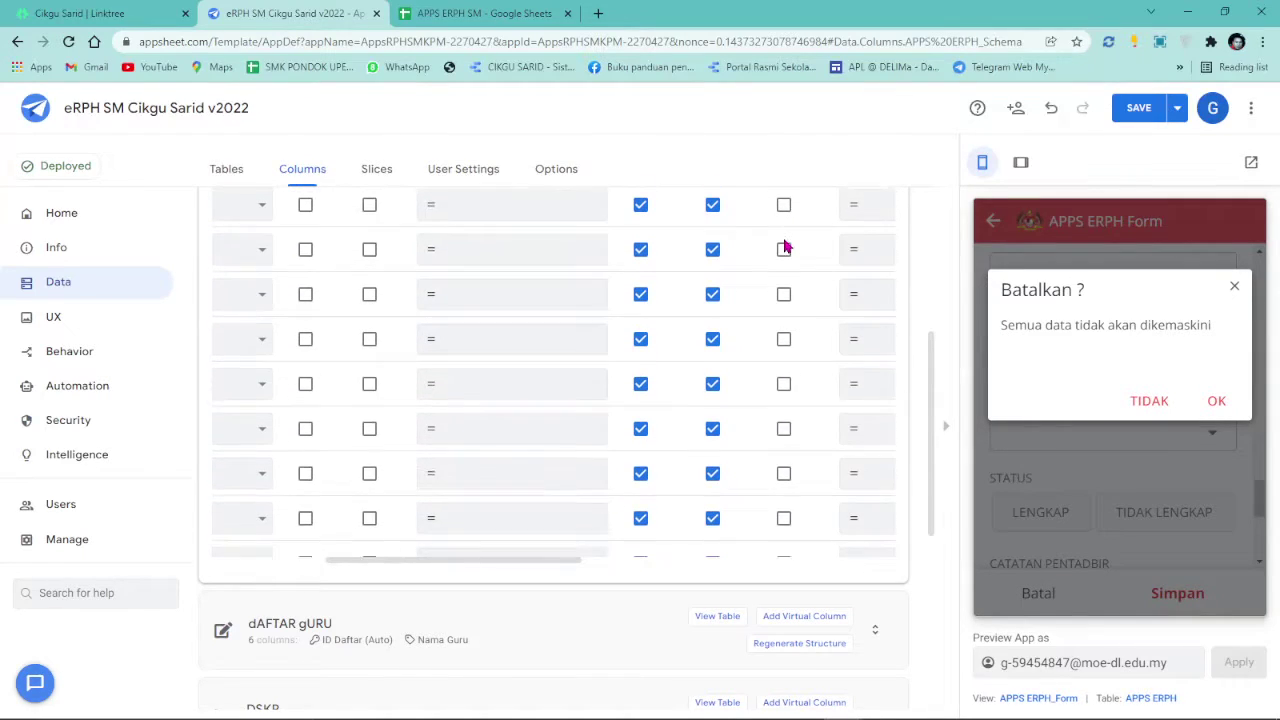
{"action": "scroll", "coordinate": [782, 258], "scroll_direction": "up", "scroll_amount": 5}
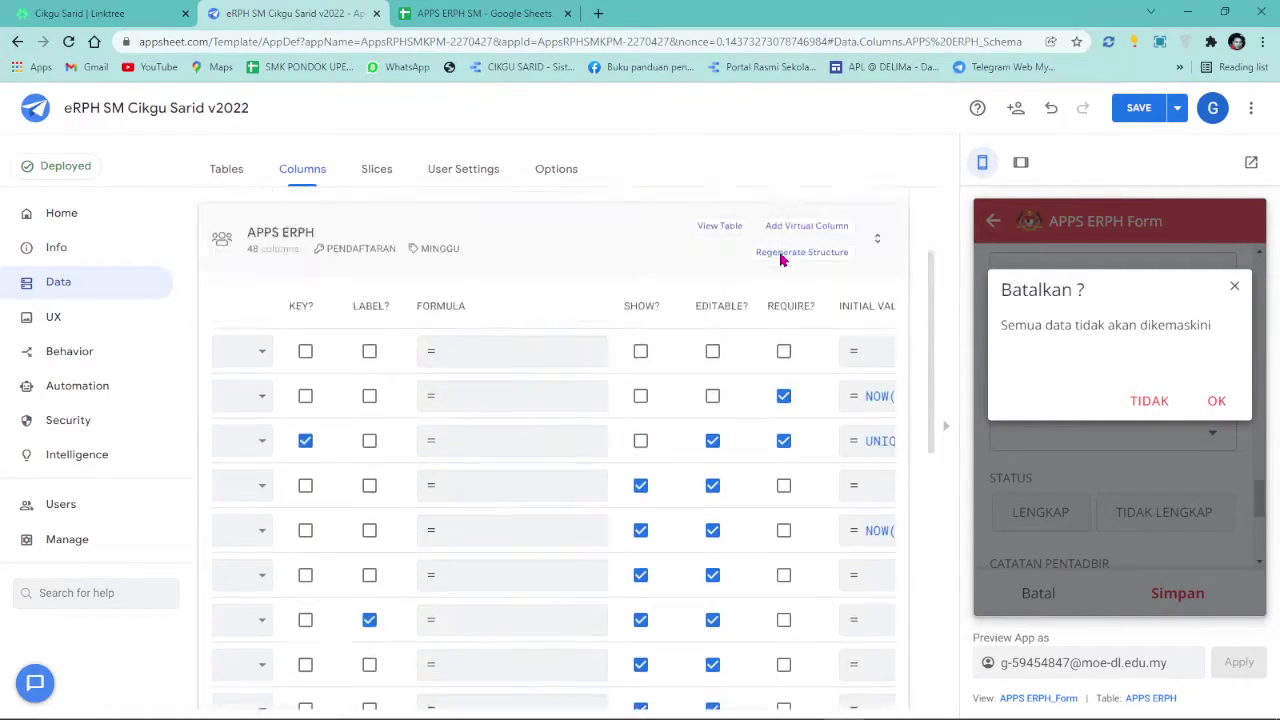
{"action": "scroll", "coordinate": [782, 260], "scroll_direction": "up", "scroll_amount": 3}
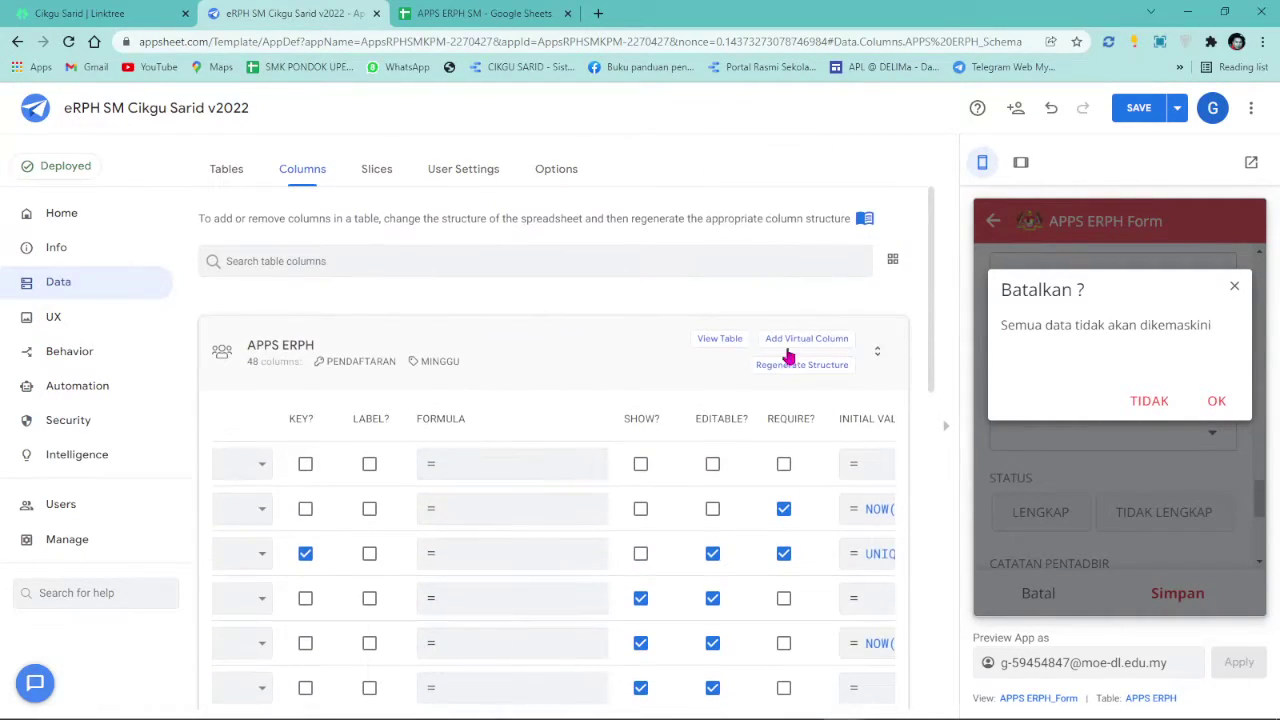
{"action": "left_click", "coordinate": [1137, 110]}
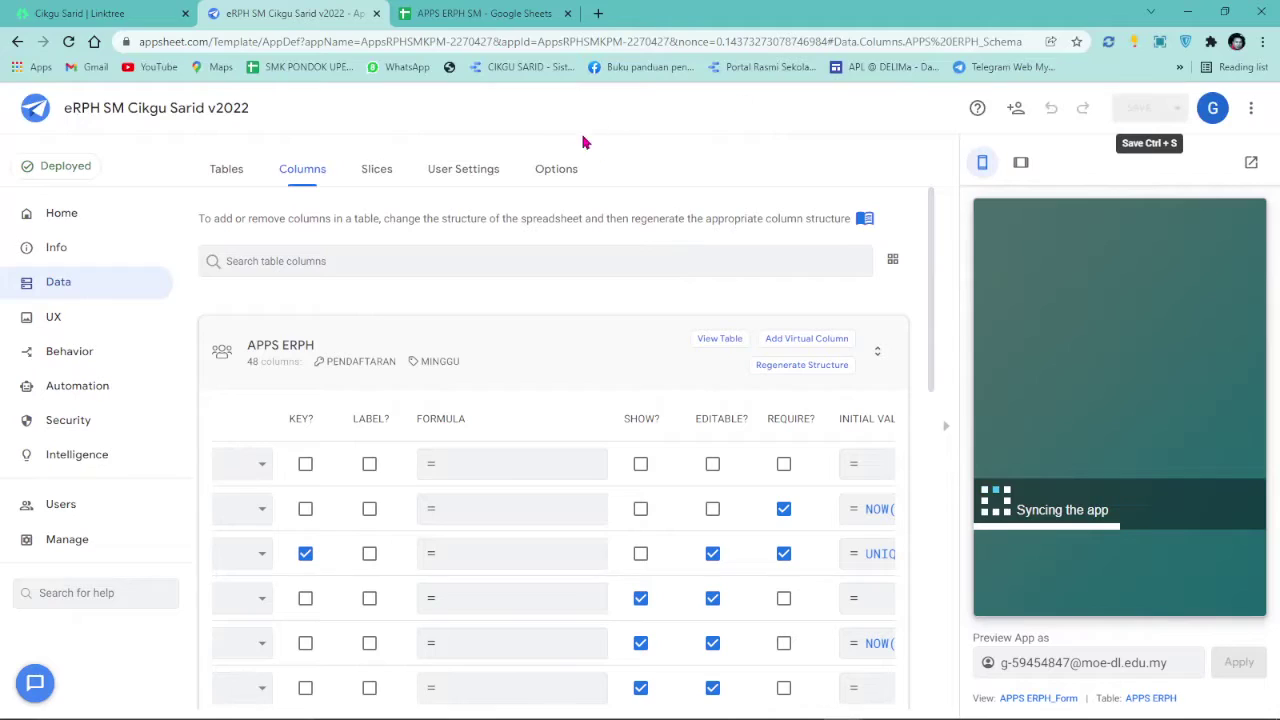
- Rename the automation bot that runs "New process" by inserting BM before the word "bot" in its name
{"action": "left_click", "coordinate": [93, 384]}
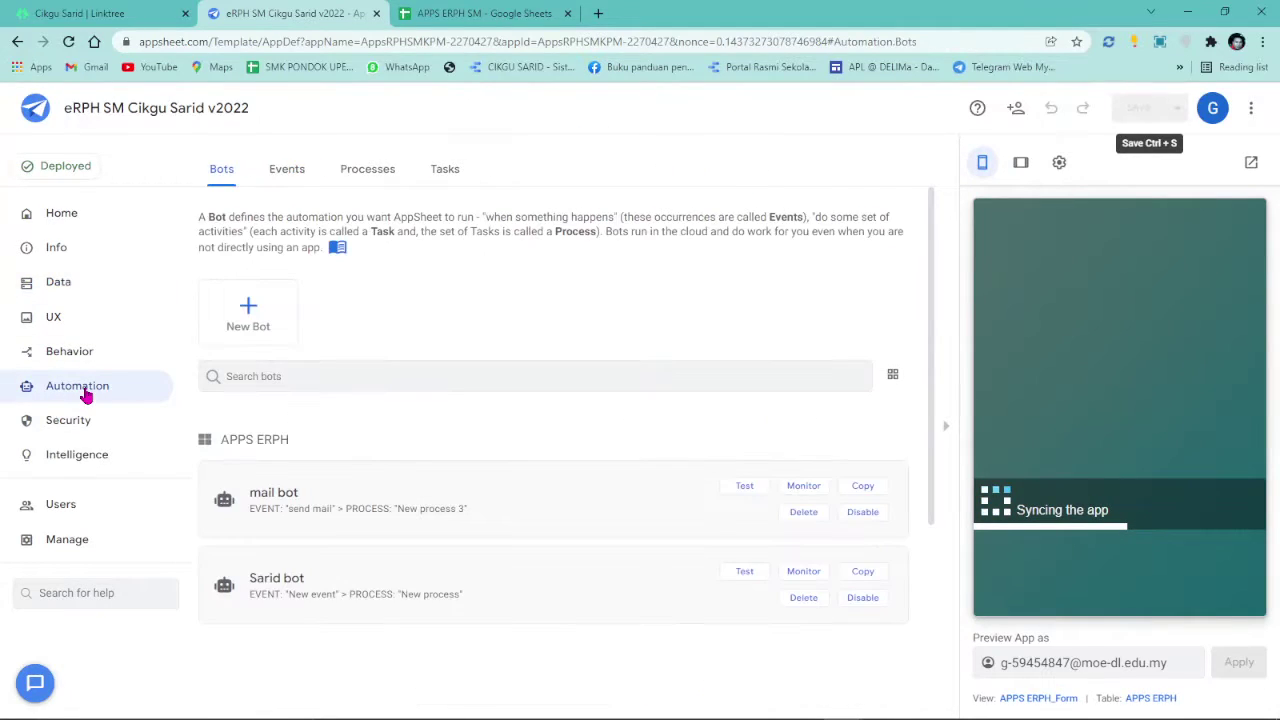
{"action": "left_click", "coordinate": [68, 280]}
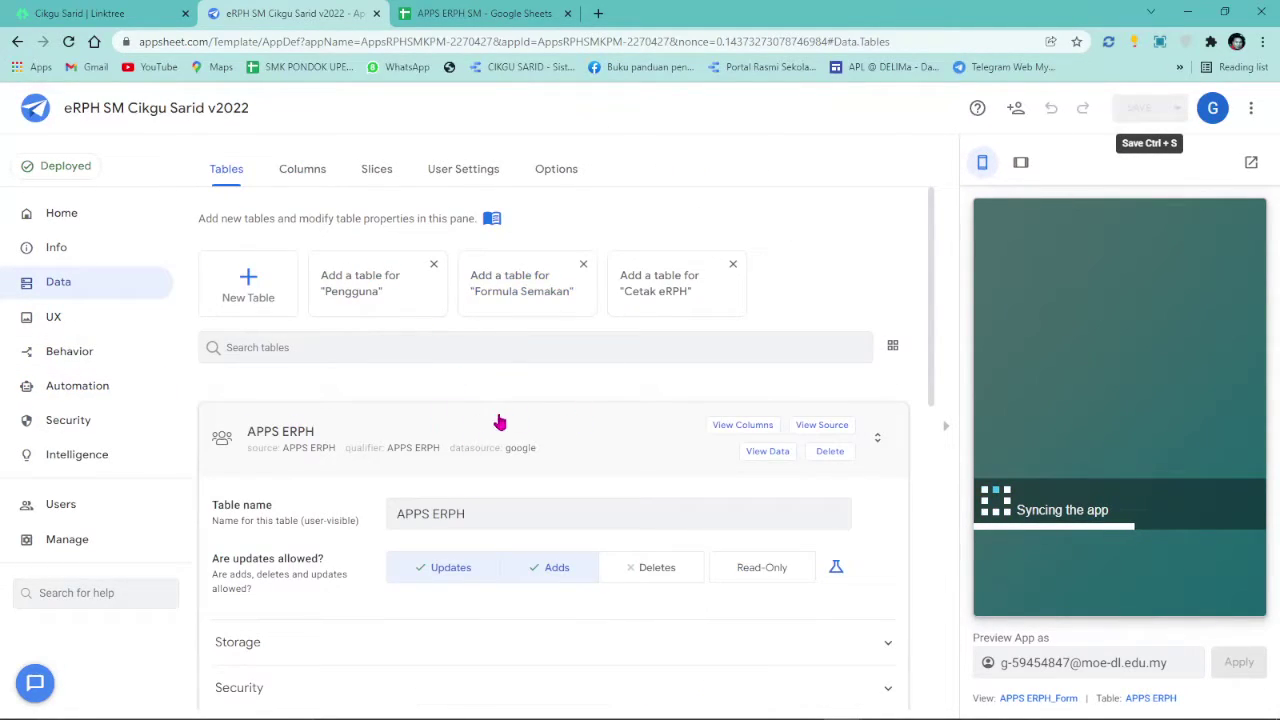
{"action": "left_click", "coordinate": [67, 390]}
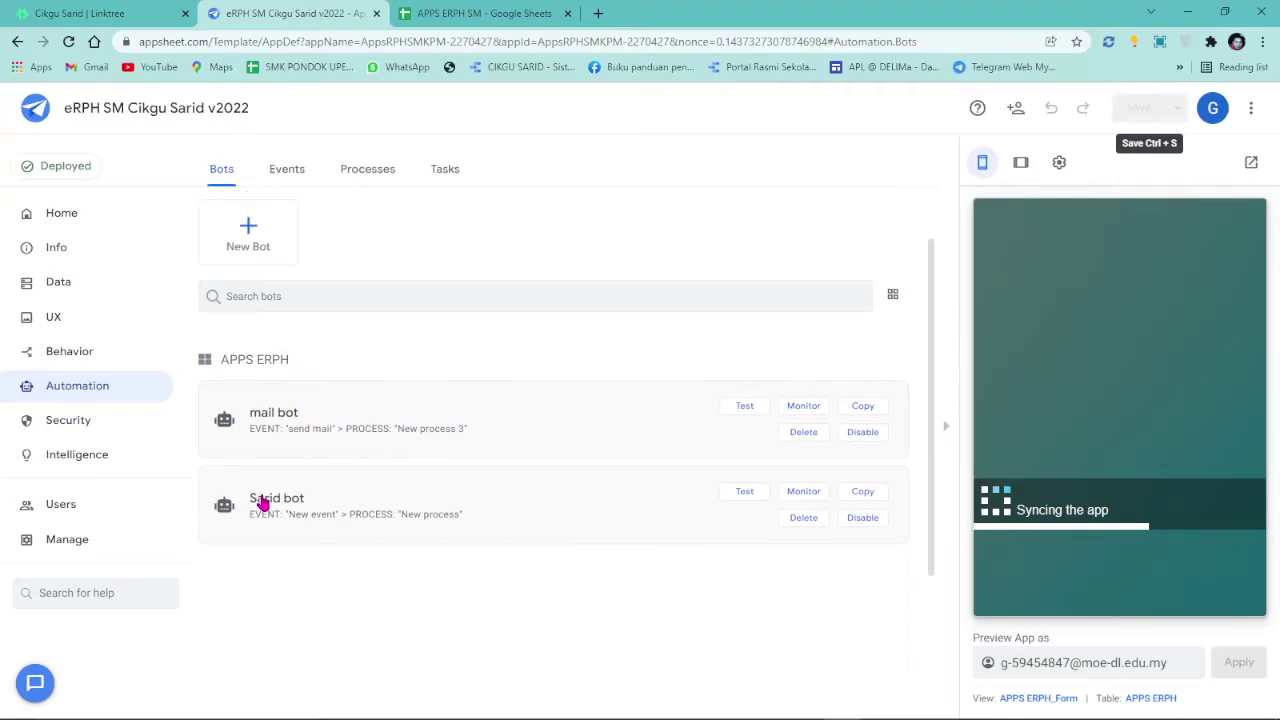
{"action": "left_click", "coordinate": [263, 495]}
{"action": "left_click", "coordinate": [311, 220]}
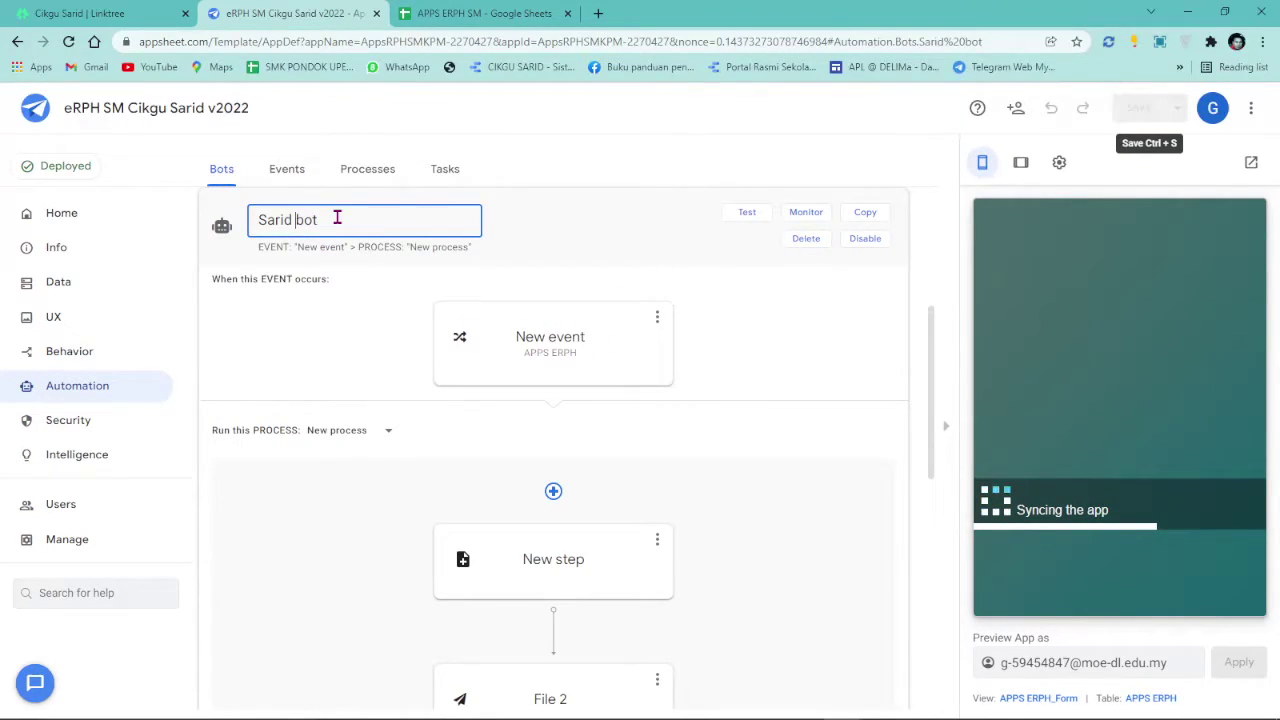
{"action": "type", "text": "BM"}
{"action": "left_click", "coordinate": [586, 237]}
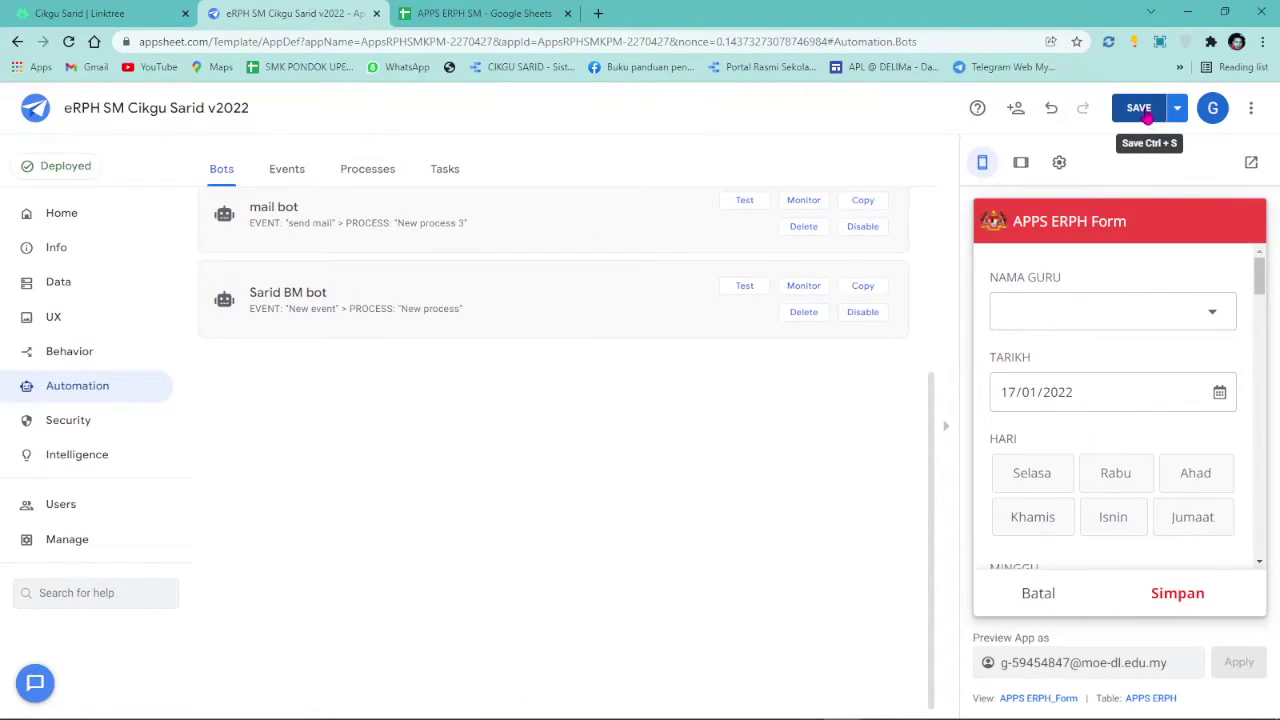
- Cancel the preview form, duplicate the BM bot, and rename the copy with BI instead of BM and without the trailing 2
{"action": "left_click", "coordinate": [1034, 605]}
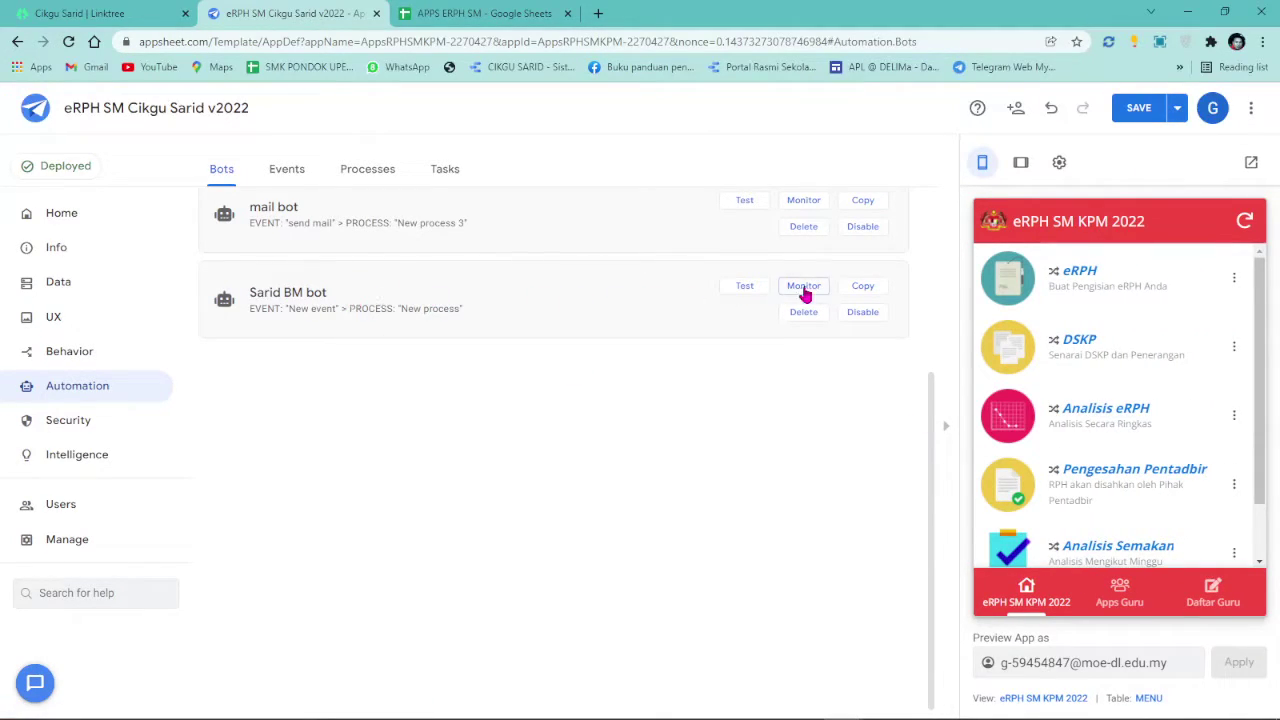
{"action": "left_click", "coordinate": [862, 287]}
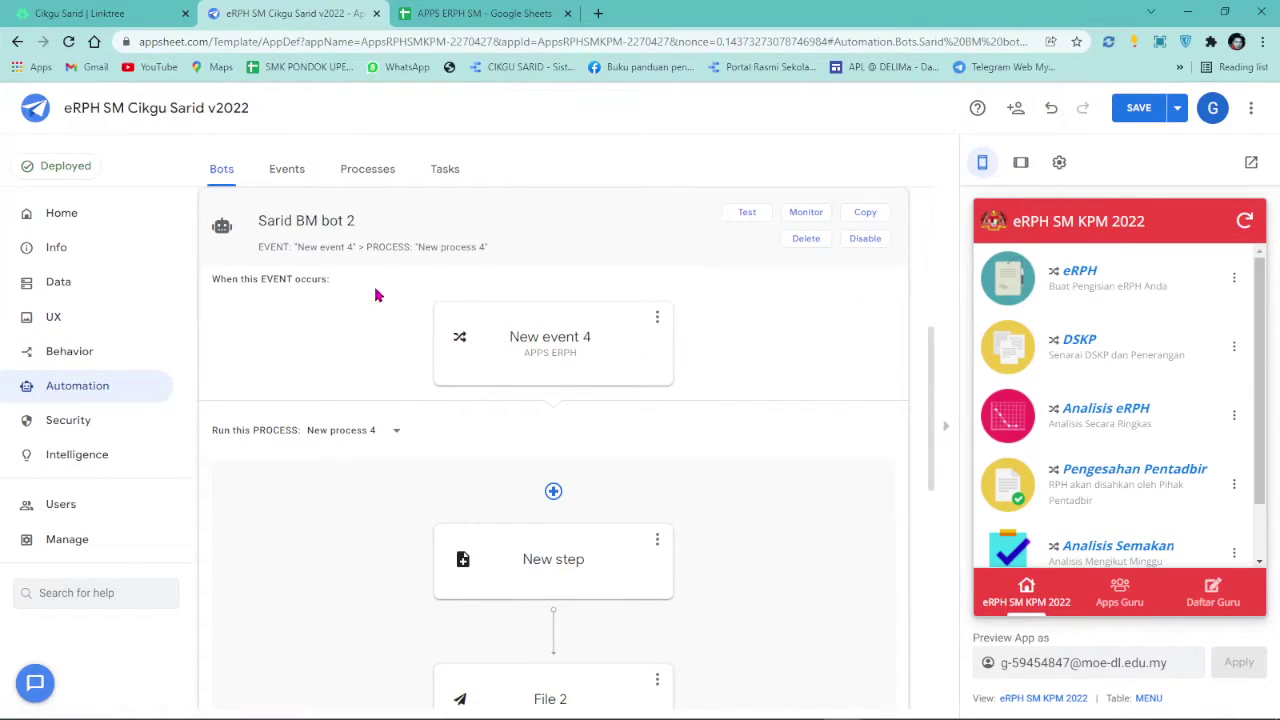
{"action": "left_click_drag", "start_coordinate": [316, 221], "coordinate": [305, 221]}
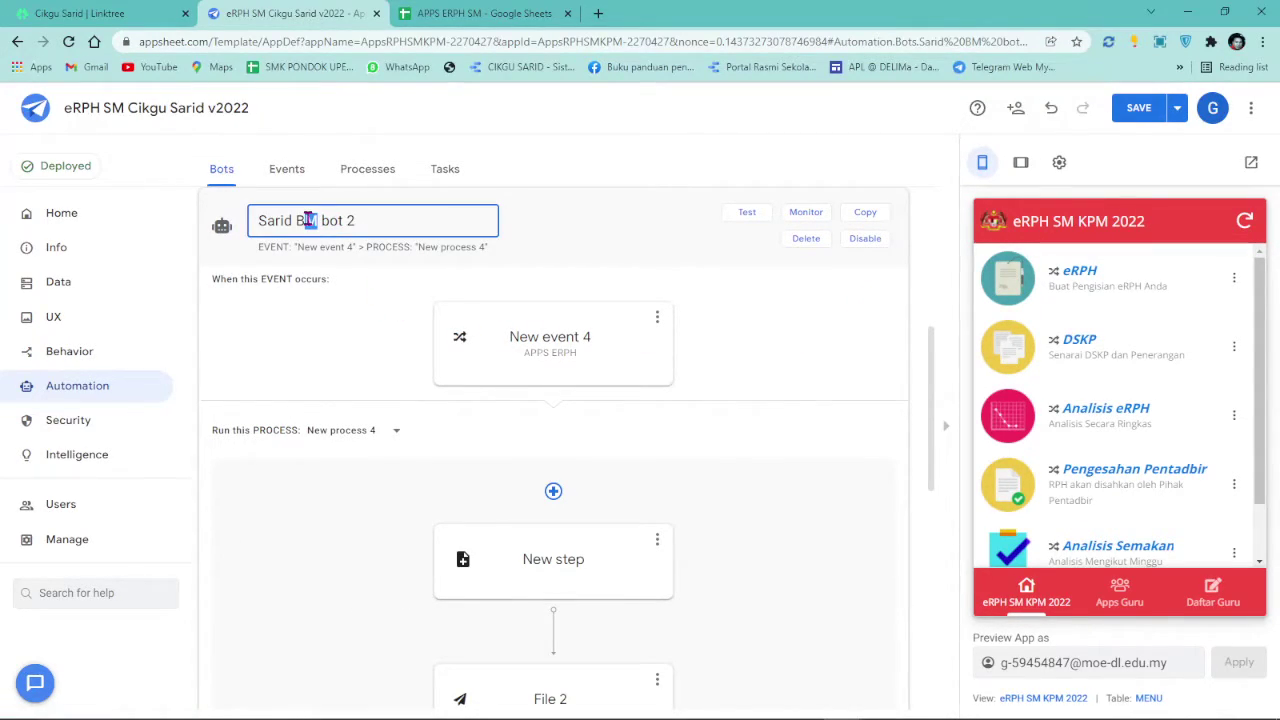
{"action": "key", "text": "BackSpace"}
{"action": "key", "text": "BackSpace"}
{"action": "key", "text": "Return"}
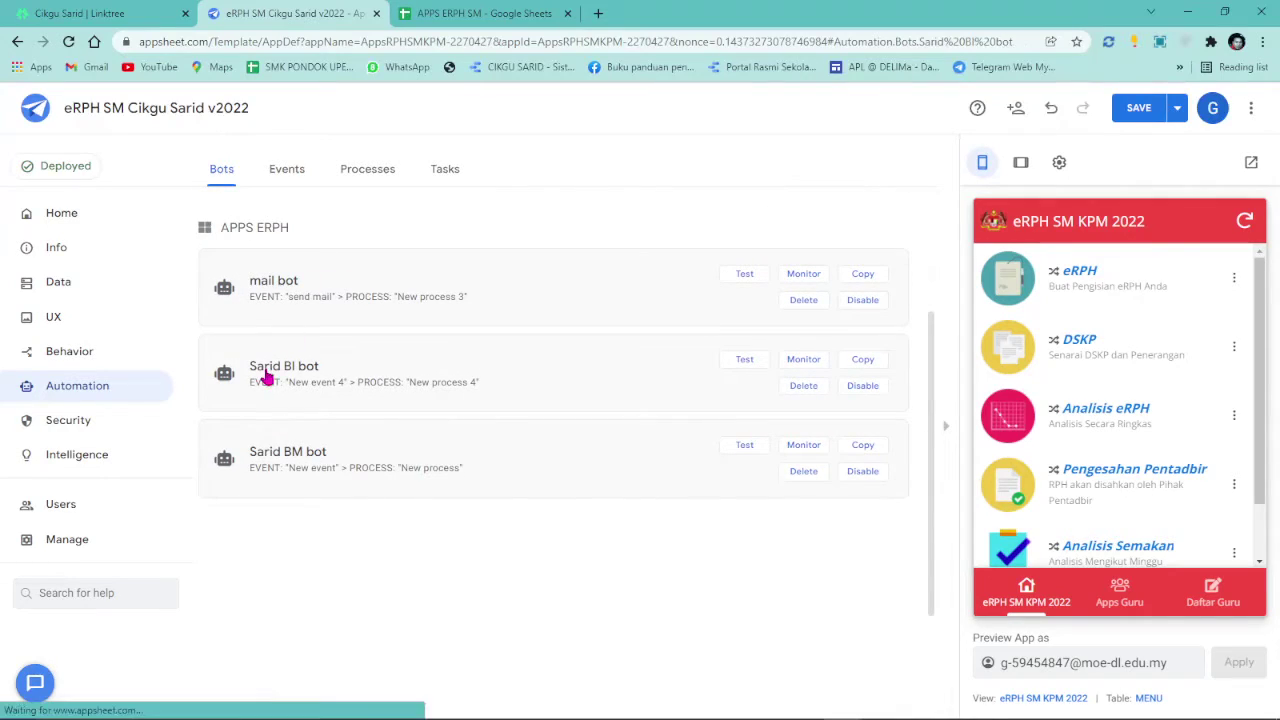
- Rename the triggering event of the BI bot to New event BI
{"action": "left_click", "coordinate": [266, 372]}
{"action": "left_click", "coordinate": [530, 348]}
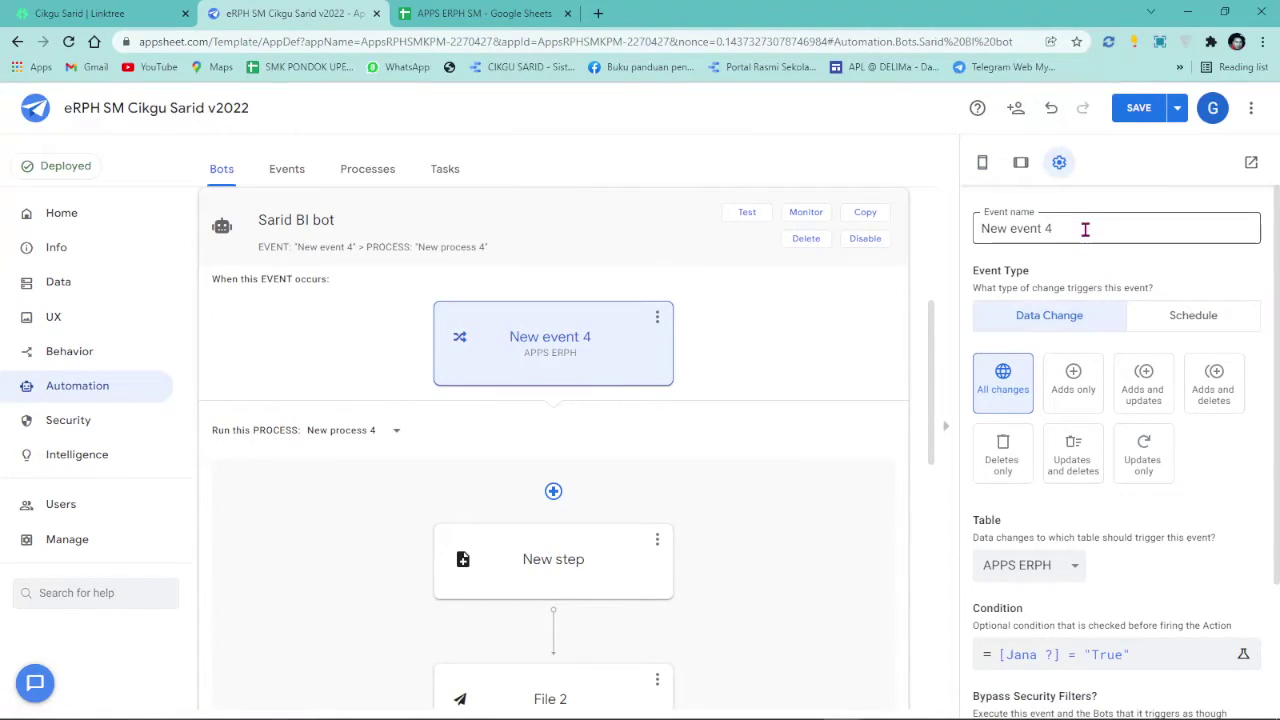
{"action": "left_click", "coordinate": [1047, 229]}
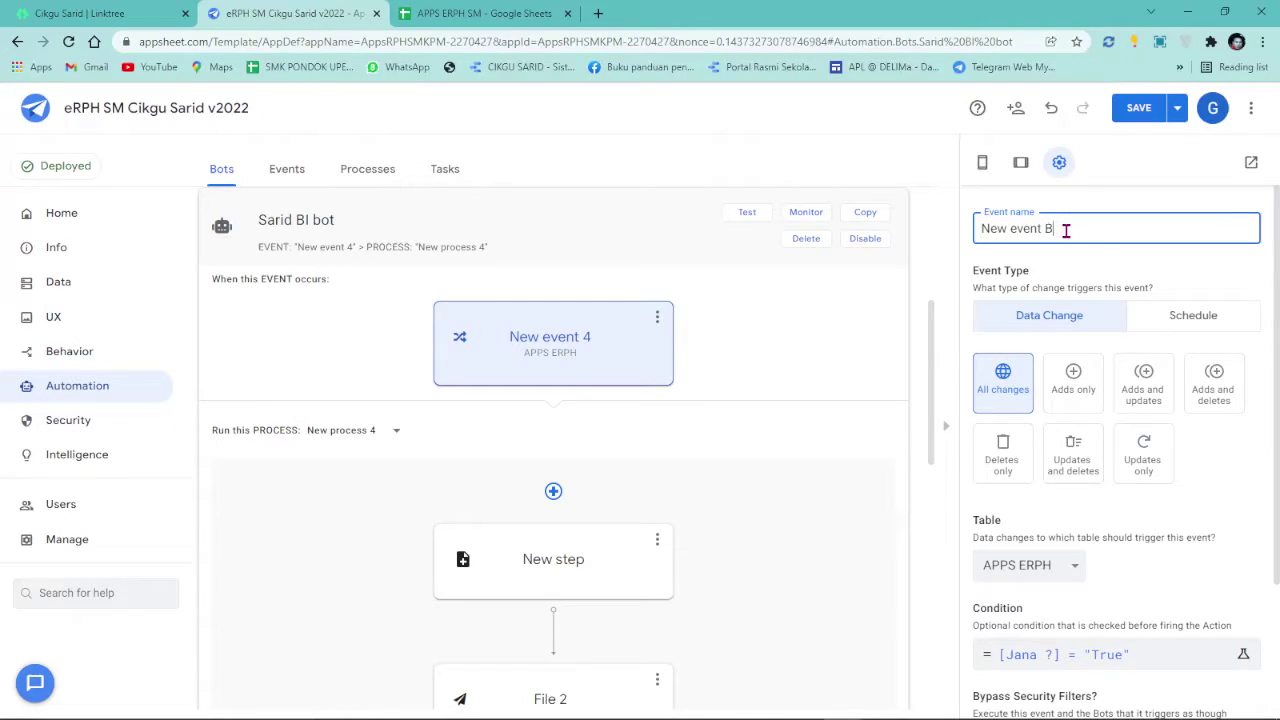
- Copy the PILIH BAHASA column header from the APPS ERPH sheet of the APPS ERPH SM spreadsheet
{"action": "scroll", "coordinate": [1120, 440], "scroll_direction": "down", "scroll_amount": 2}
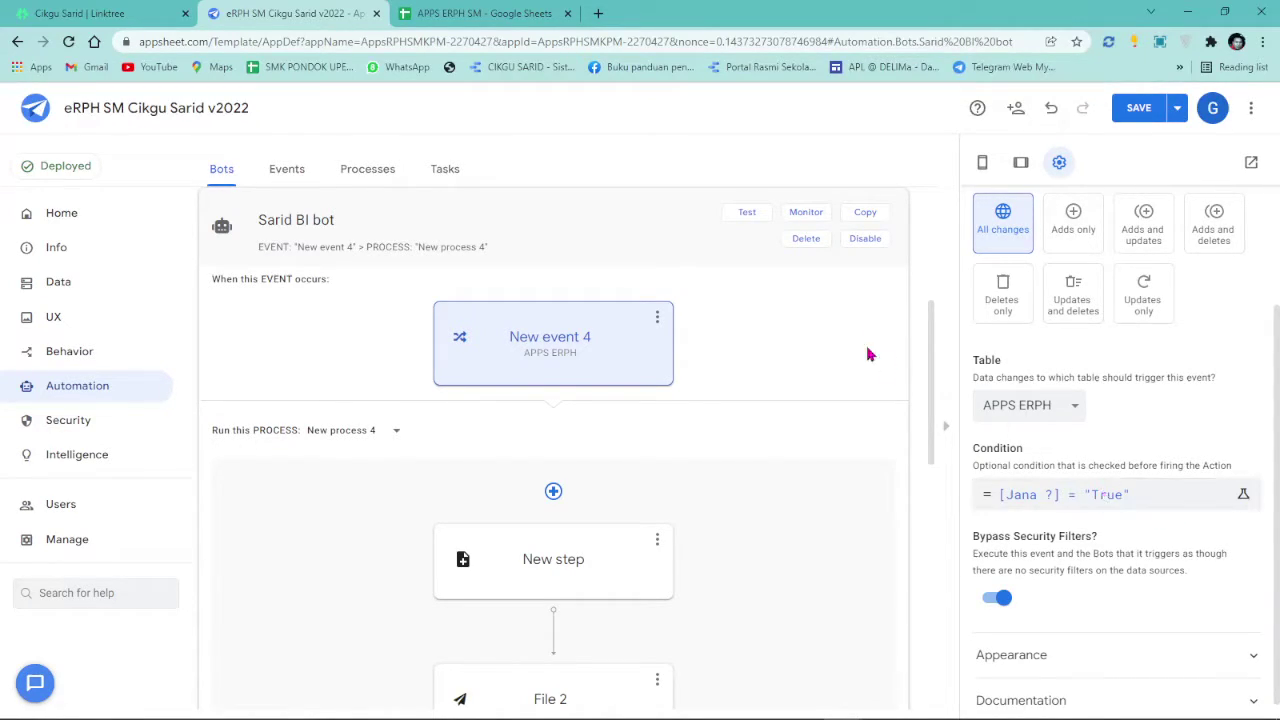
{"action": "left_click", "coordinate": [465, 14]}
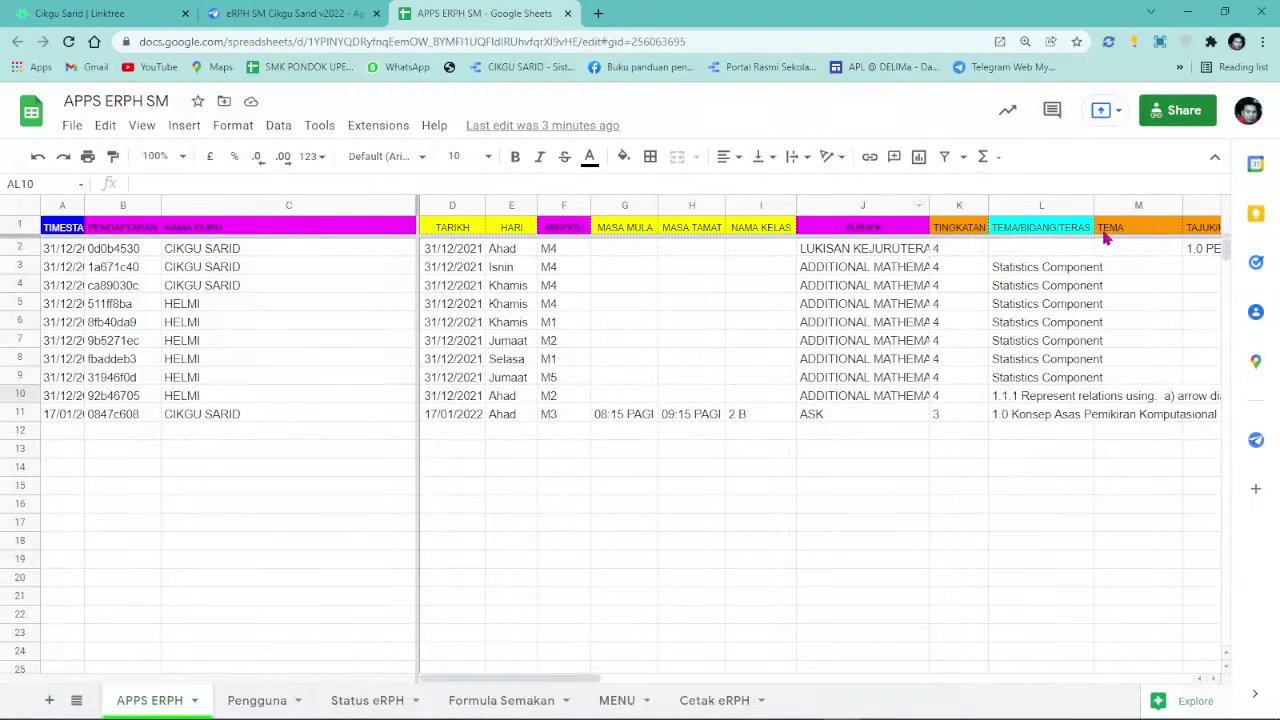
{"action": "left_click_drag", "start_coordinate": [571, 676], "coordinate": [1051, 676]}
{"action": "left_click", "coordinate": [884, 230]}
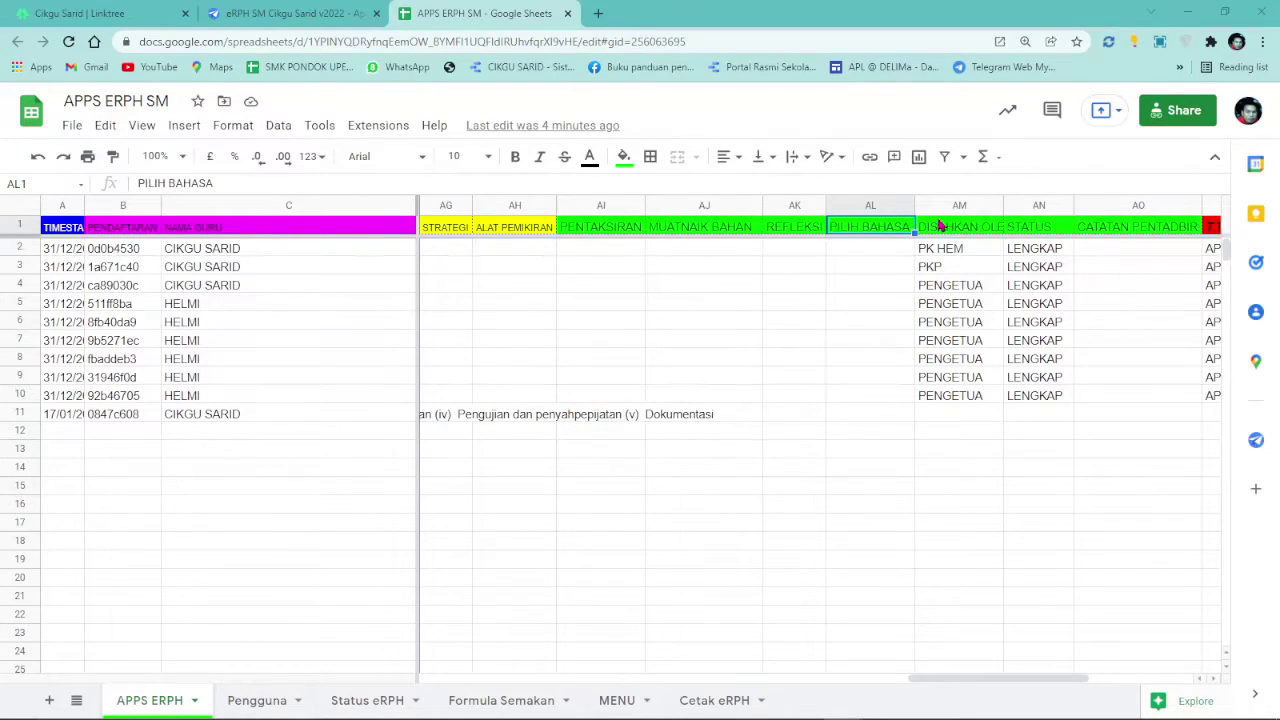
{"action": "right_click", "coordinate": [866, 232]}
{"action": "left_click", "coordinate": [908, 248]}
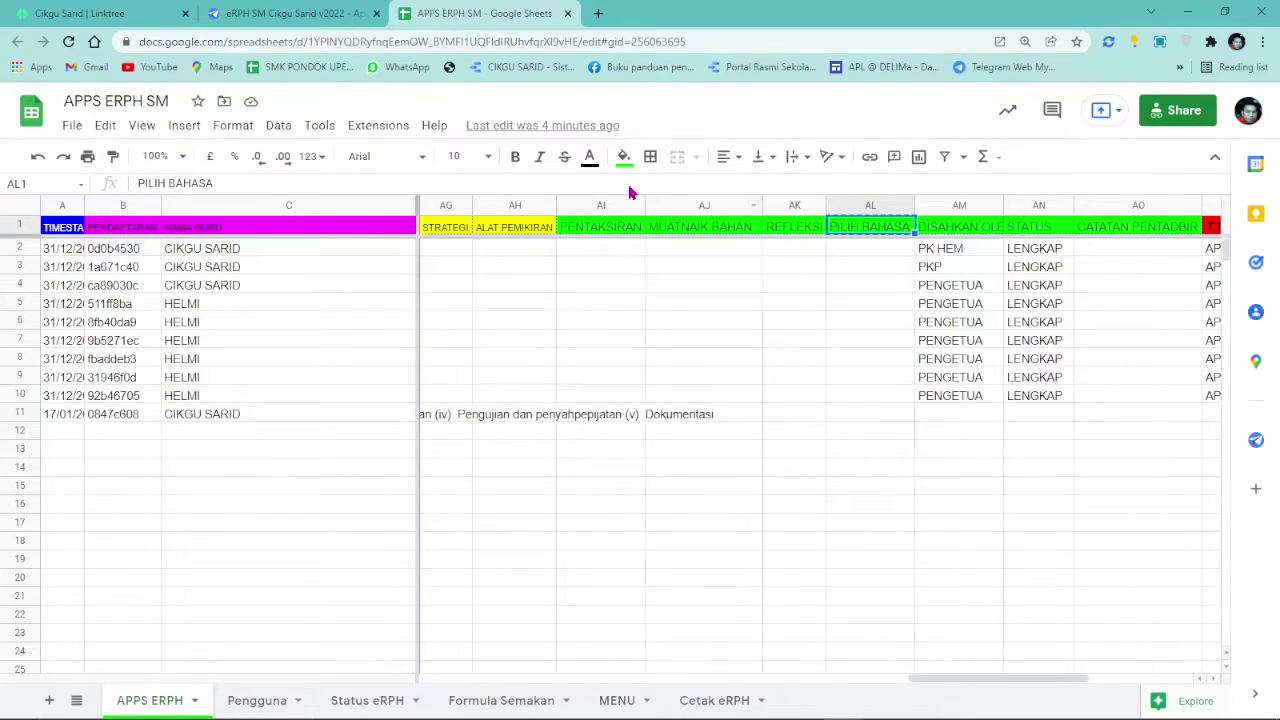
- Back in AppSheet, change the New event BI condition to [PILIH BAHASA] = "BM" and save the expression
{"action": "left_click", "coordinate": [343, 20]}
{"action": "left_click", "coordinate": [1189, 505]}
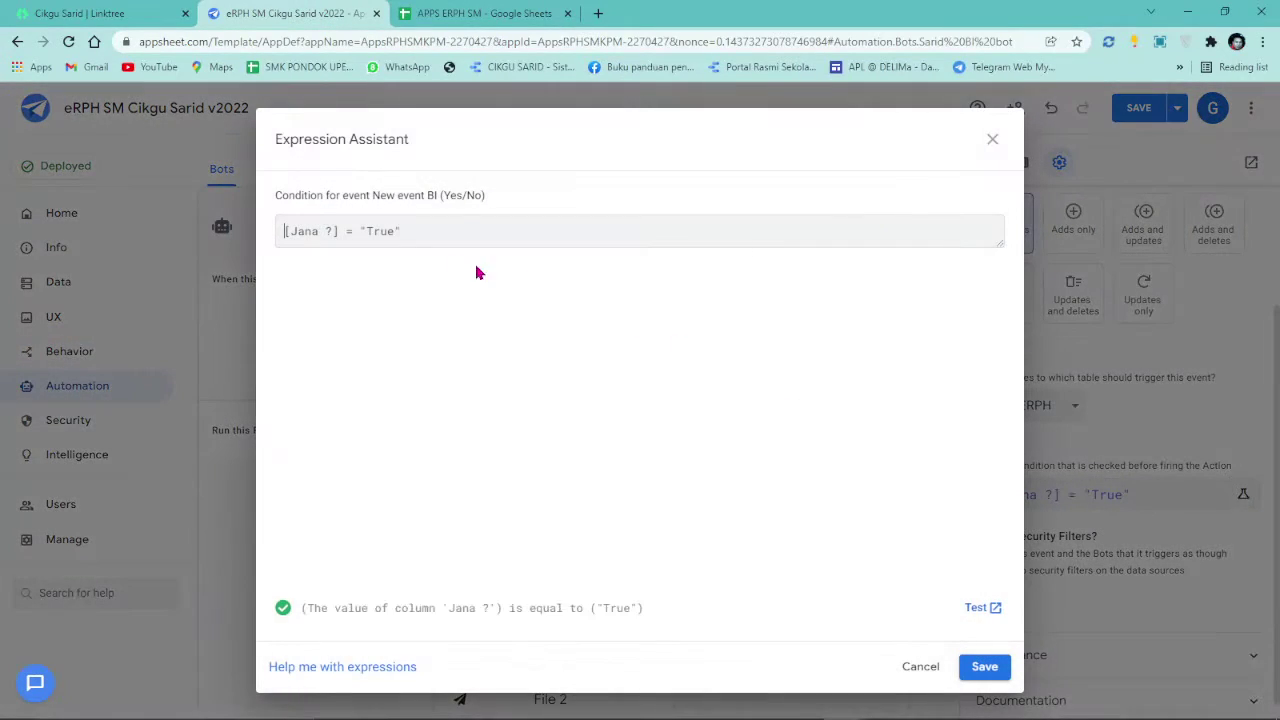
{"action": "left_click_drag", "start_coordinate": [334, 231], "coordinate": [297, 231]}
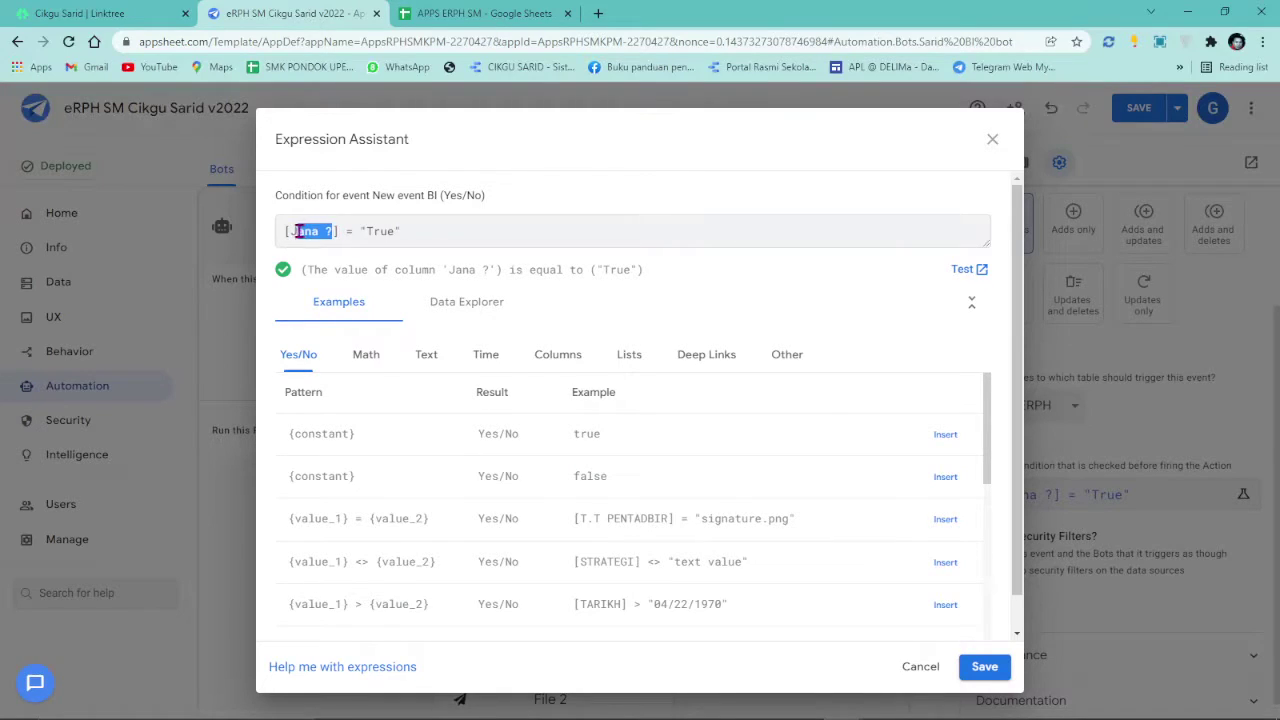
{"action": "right_click", "coordinate": [300, 228]}
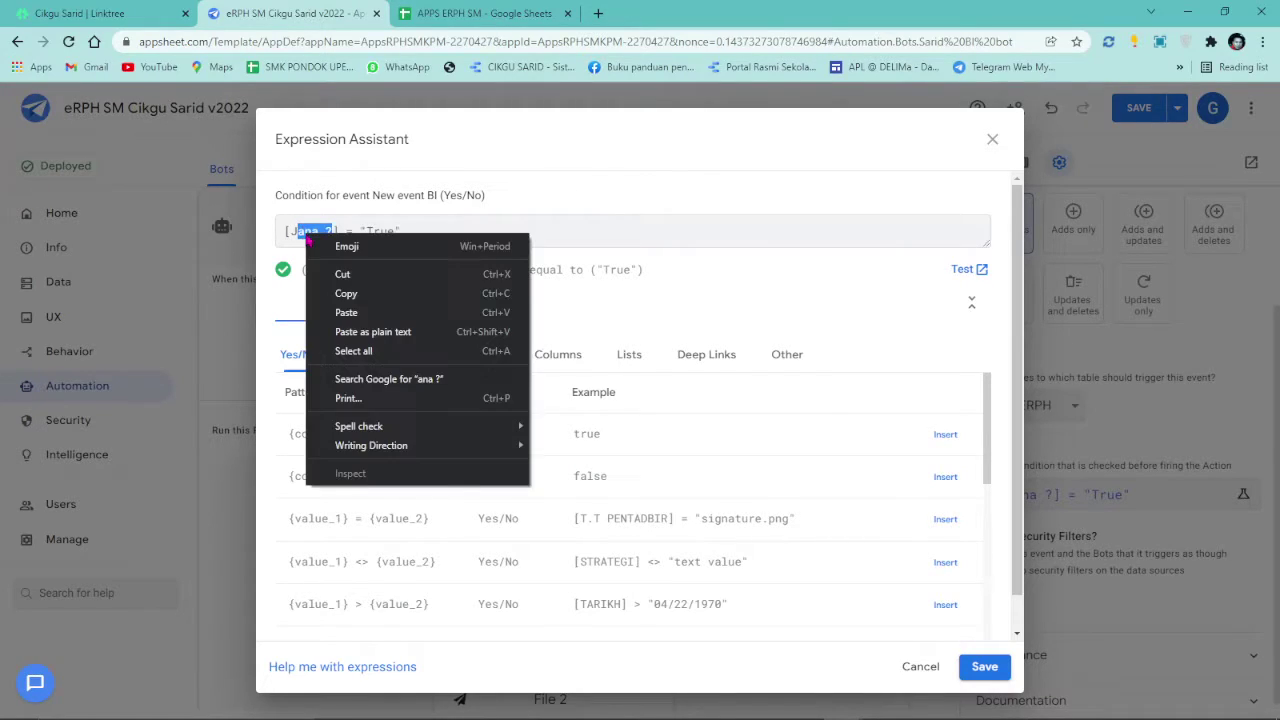
{"action": "left_click", "coordinate": [345, 309]}
{"action": "key", "text": "BackSpace"}
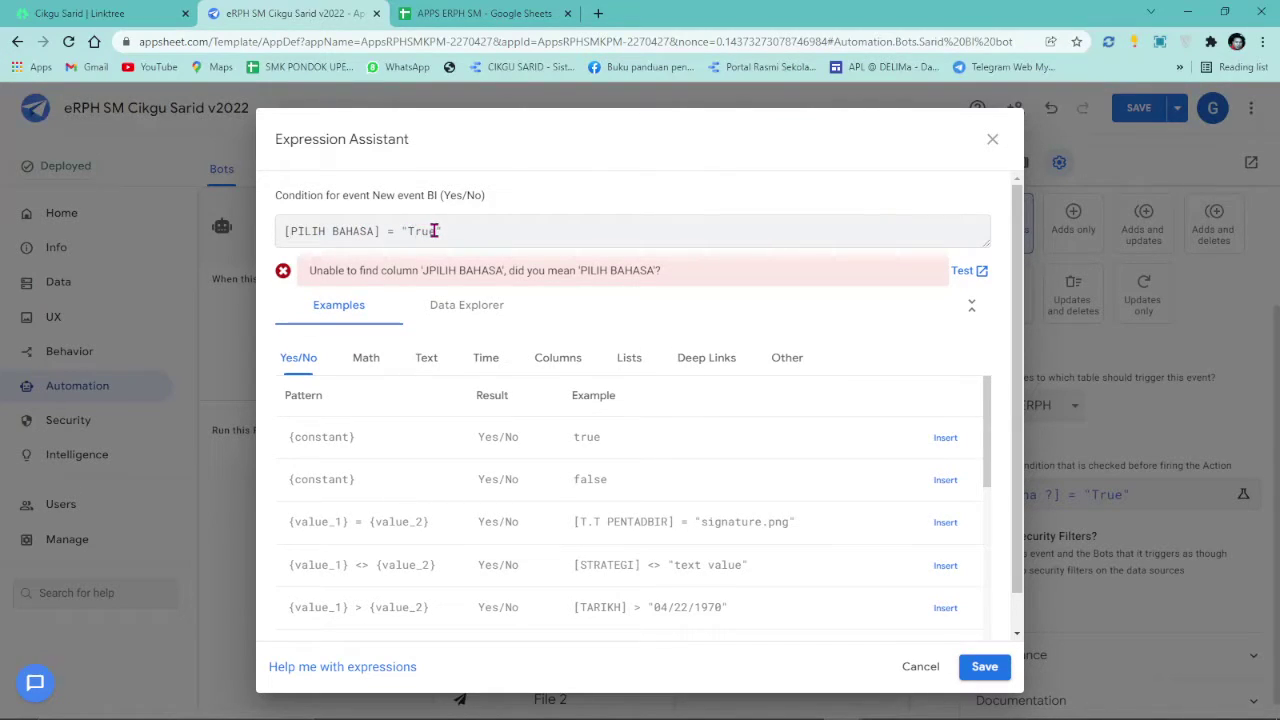
{"action": "left_click_drag", "start_coordinate": [437, 231], "coordinate": [407, 231]}
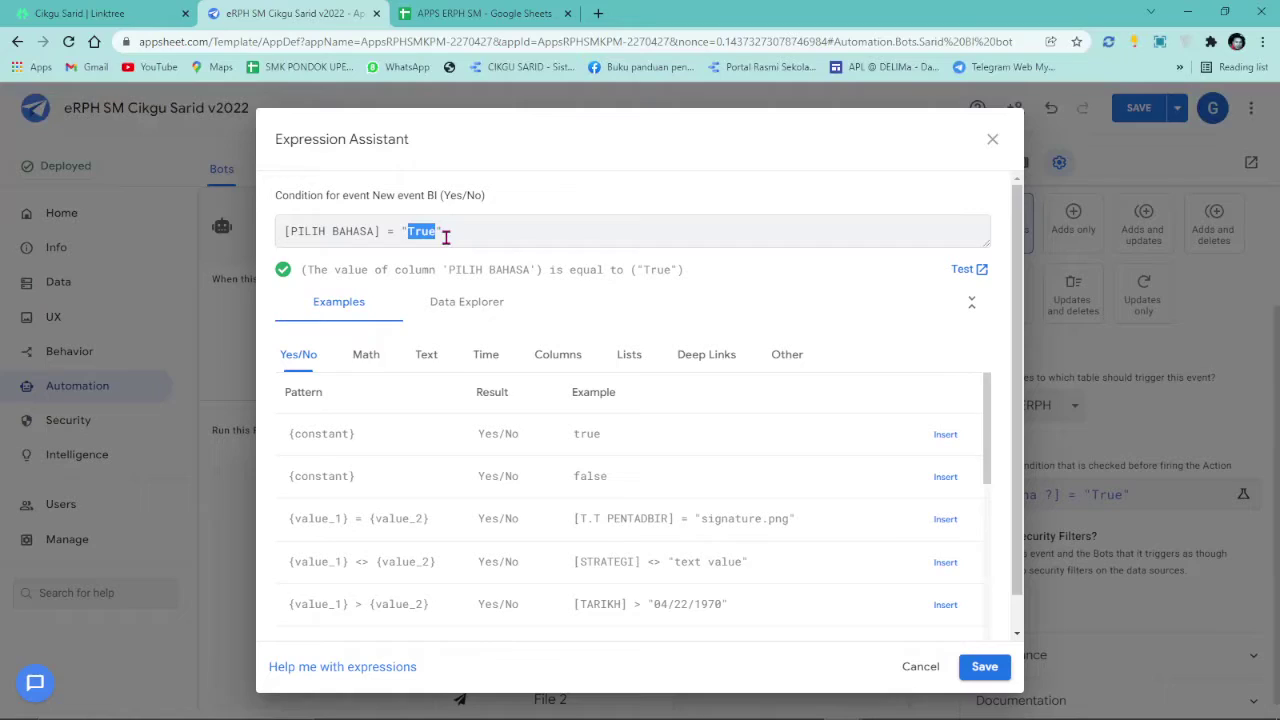
{"action": "type", "text": "BM"}
{"action": "left_click", "coordinate": [984, 666]}
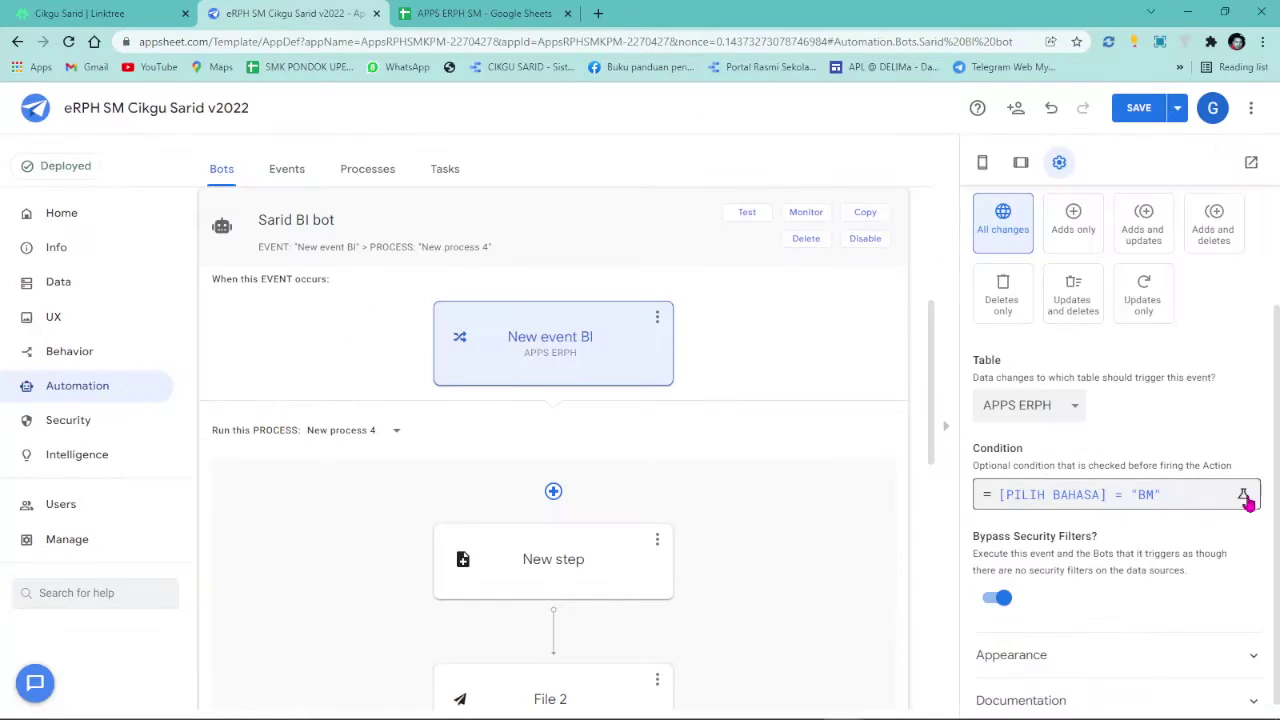
- Turn off Bypass Security Filters for the New event BI event
{"action": "scroll", "coordinate": [1157, 535], "scroll_direction": "down", "scroll_amount": 1}
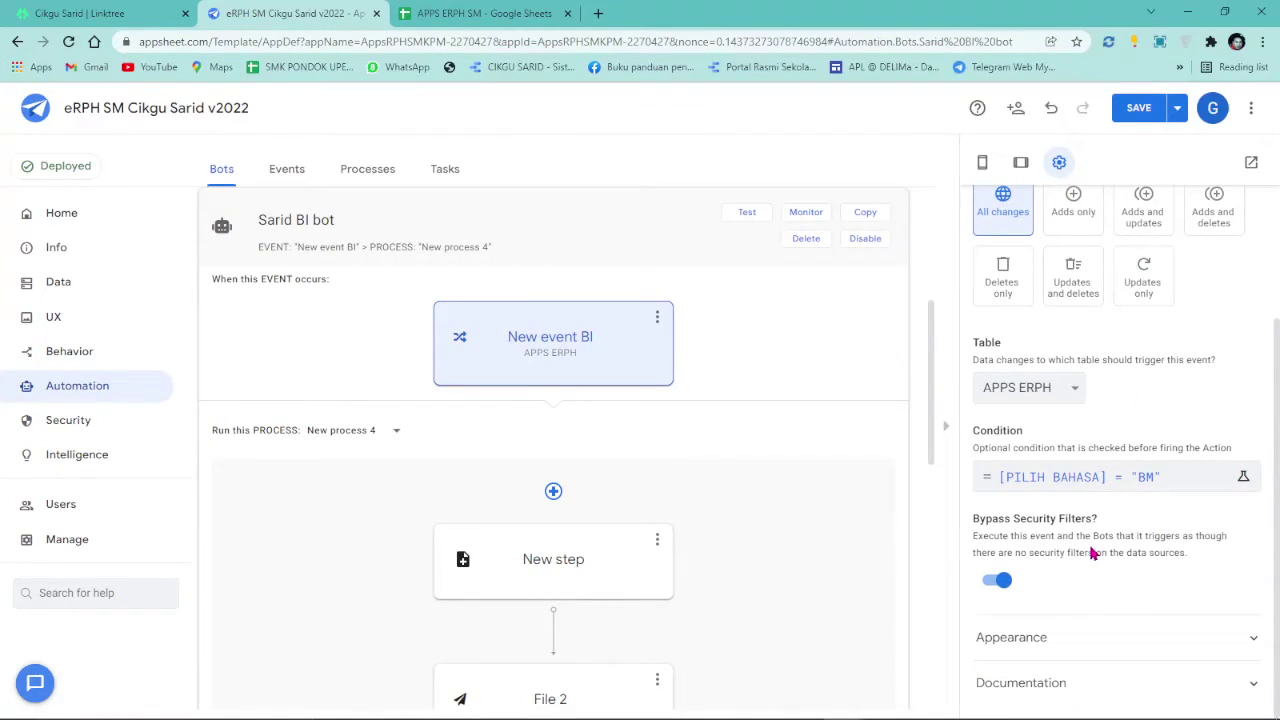
{"action": "left_click", "coordinate": [996, 589]}
{"action": "left_click", "coordinate": [528, 12]}
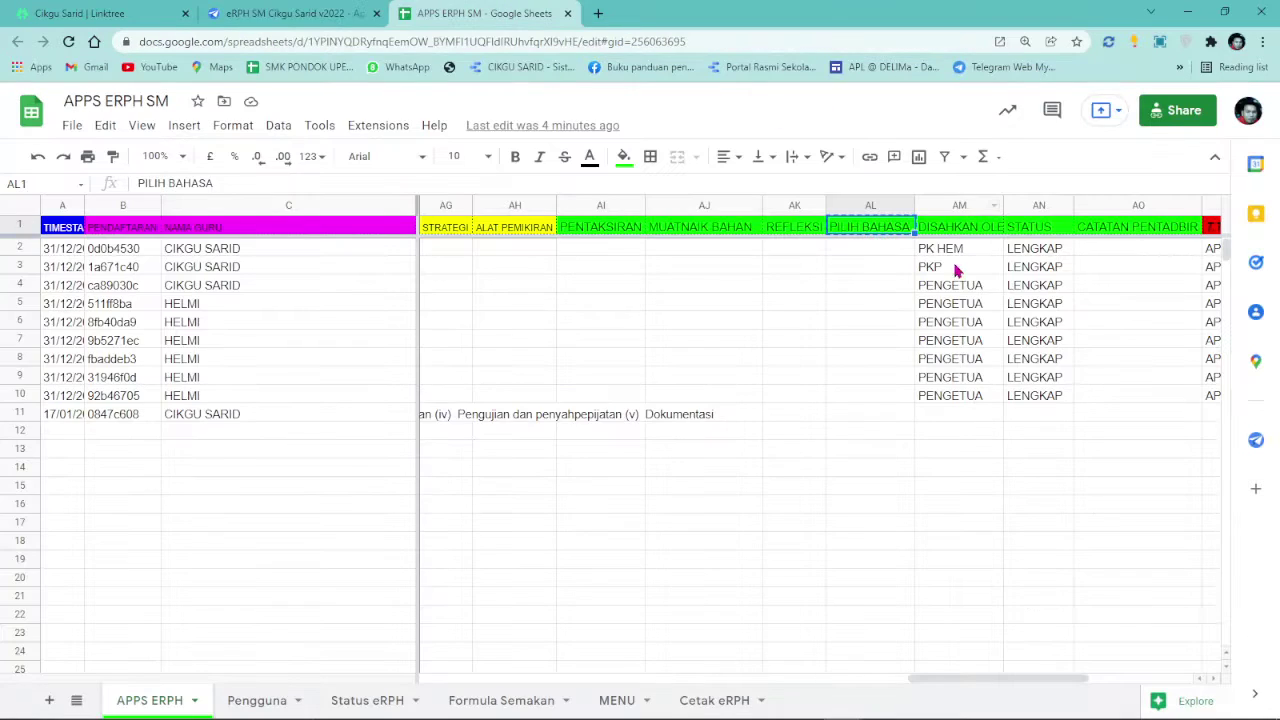
{"action": "key", "text": "Down"}
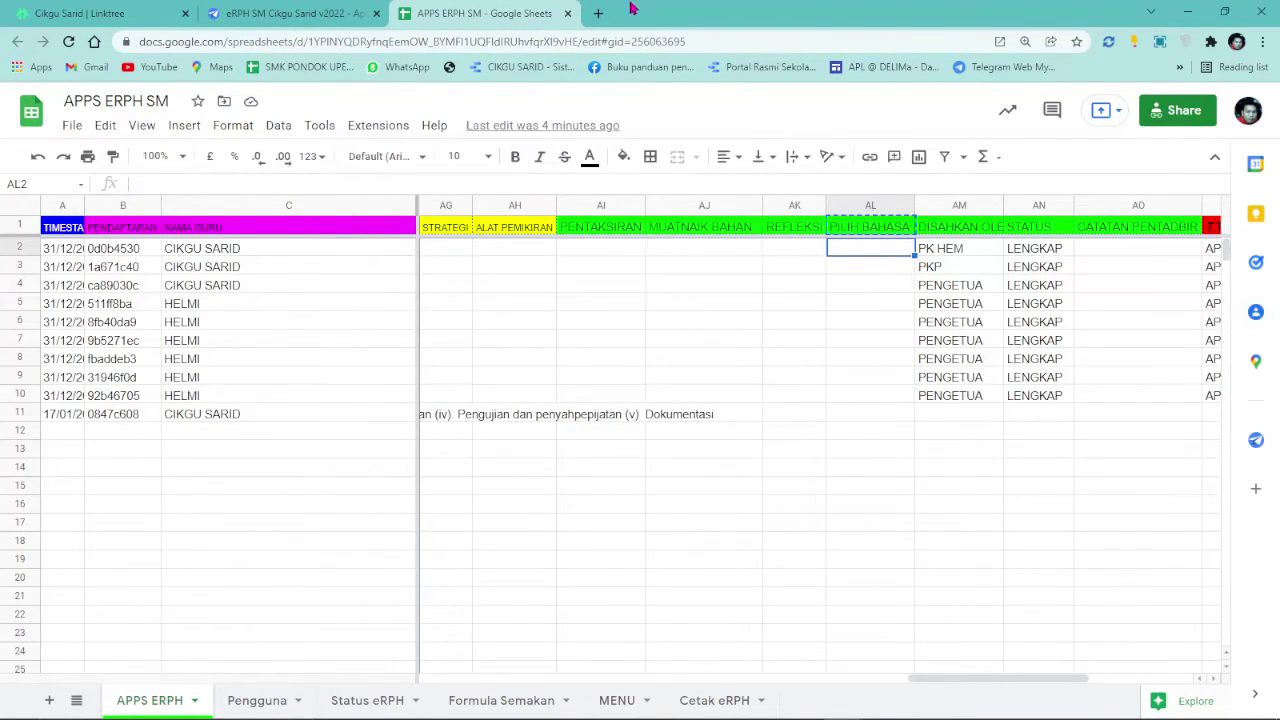
{"action": "left_click", "coordinate": [300, 13]}
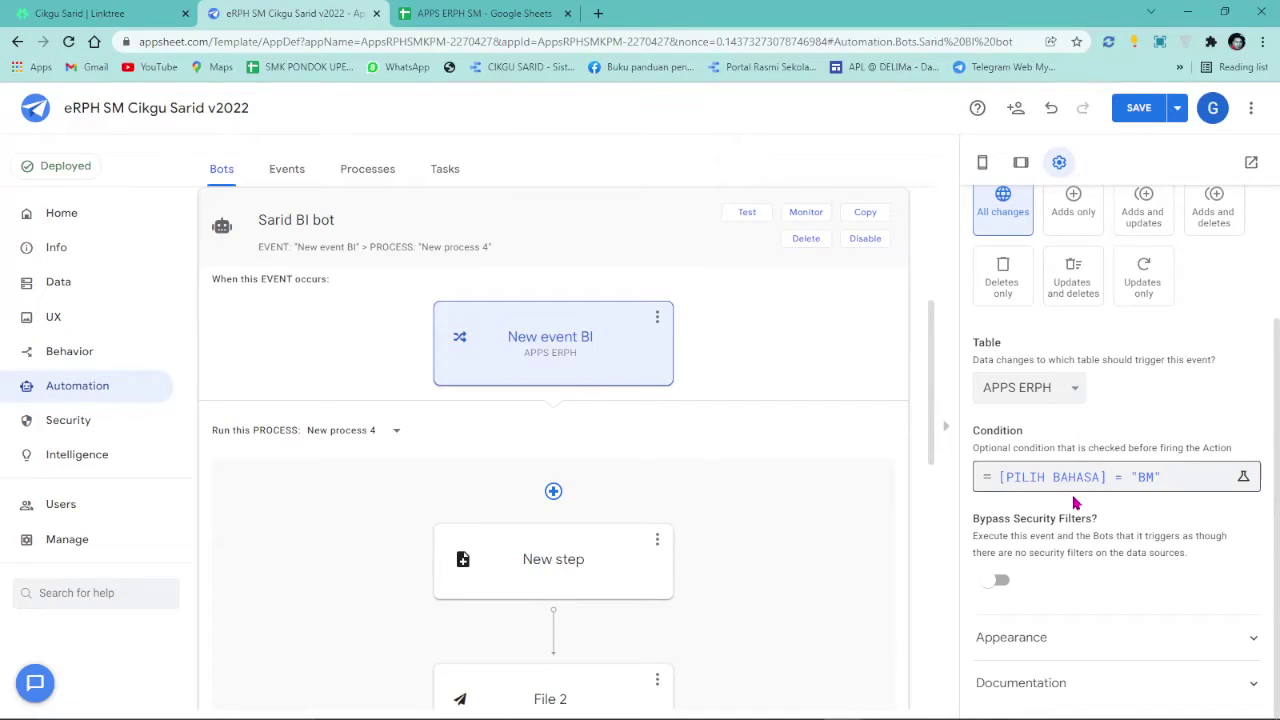
- Open the template document used by the New Task of the BI bot's first step, placing its browser tab last
{"action": "left_click", "coordinate": [465, 560]}
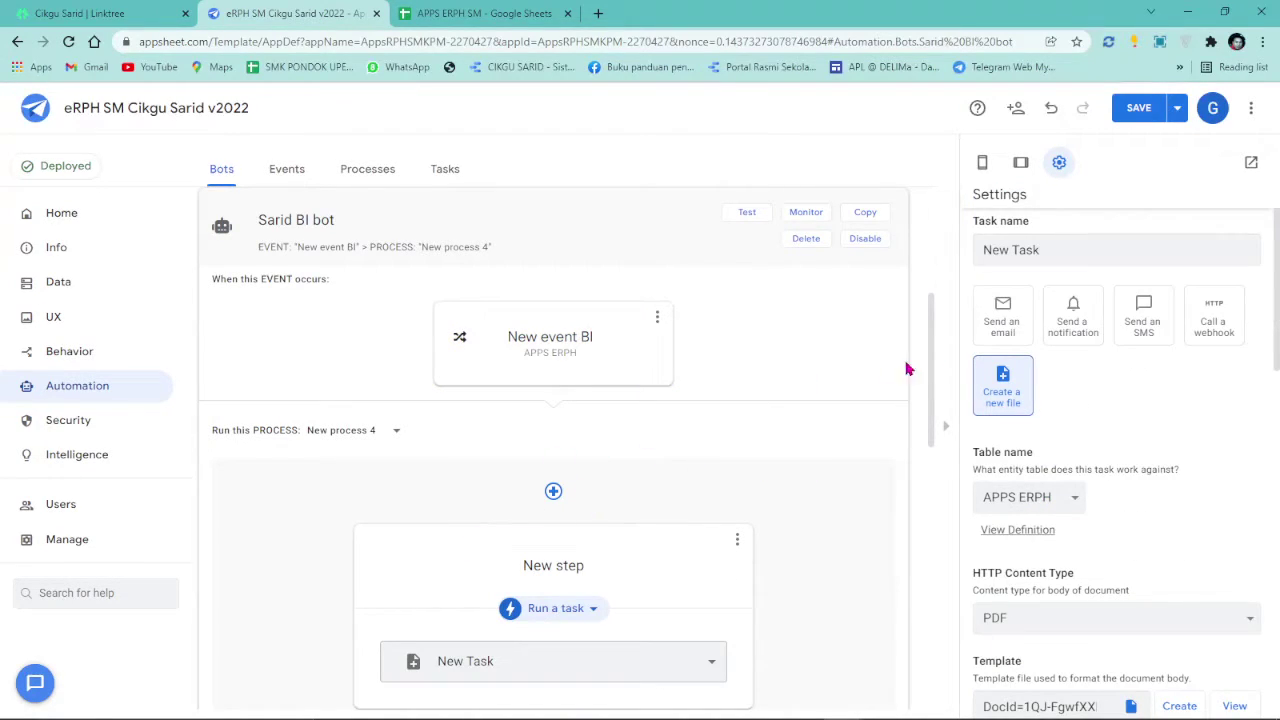
{"action": "scroll", "coordinate": [1094, 406], "scroll_direction": "down", "scroll_amount": 3}
{"action": "left_click", "coordinate": [1232, 387]}
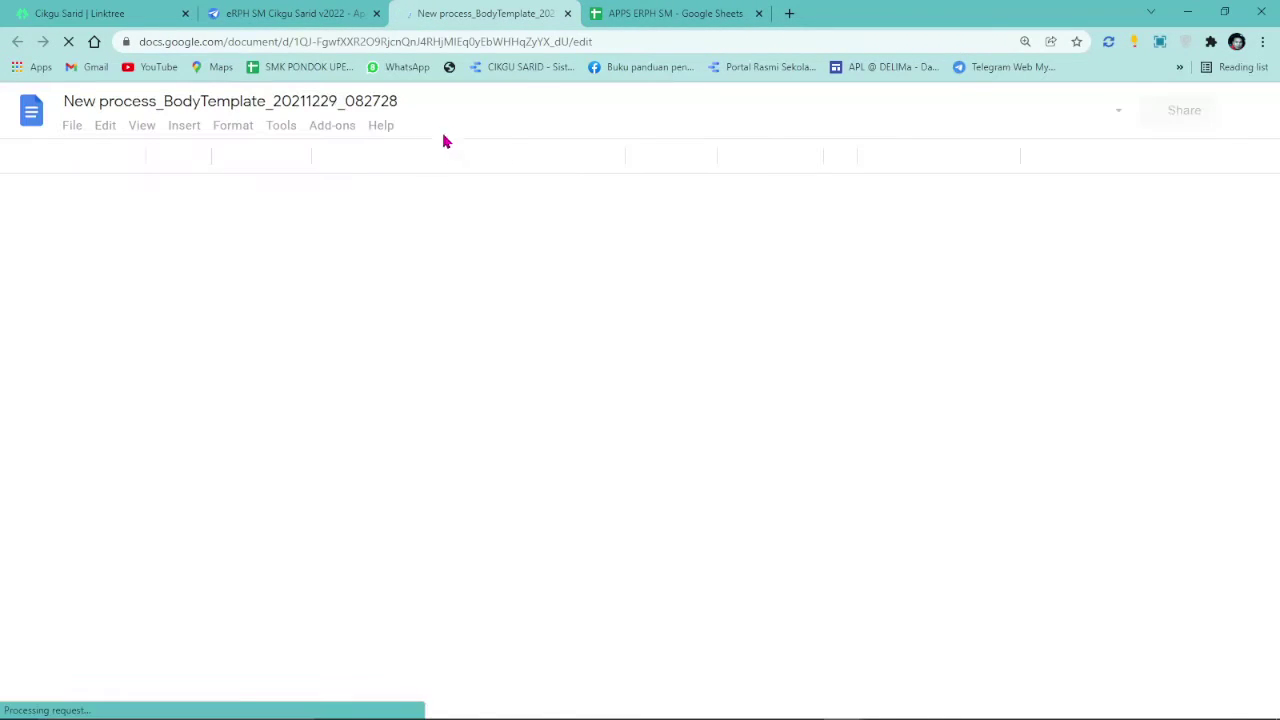
{"action": "left_click_drag", "start_coordinate": [468, 22], "coordinate": [754, 29]}
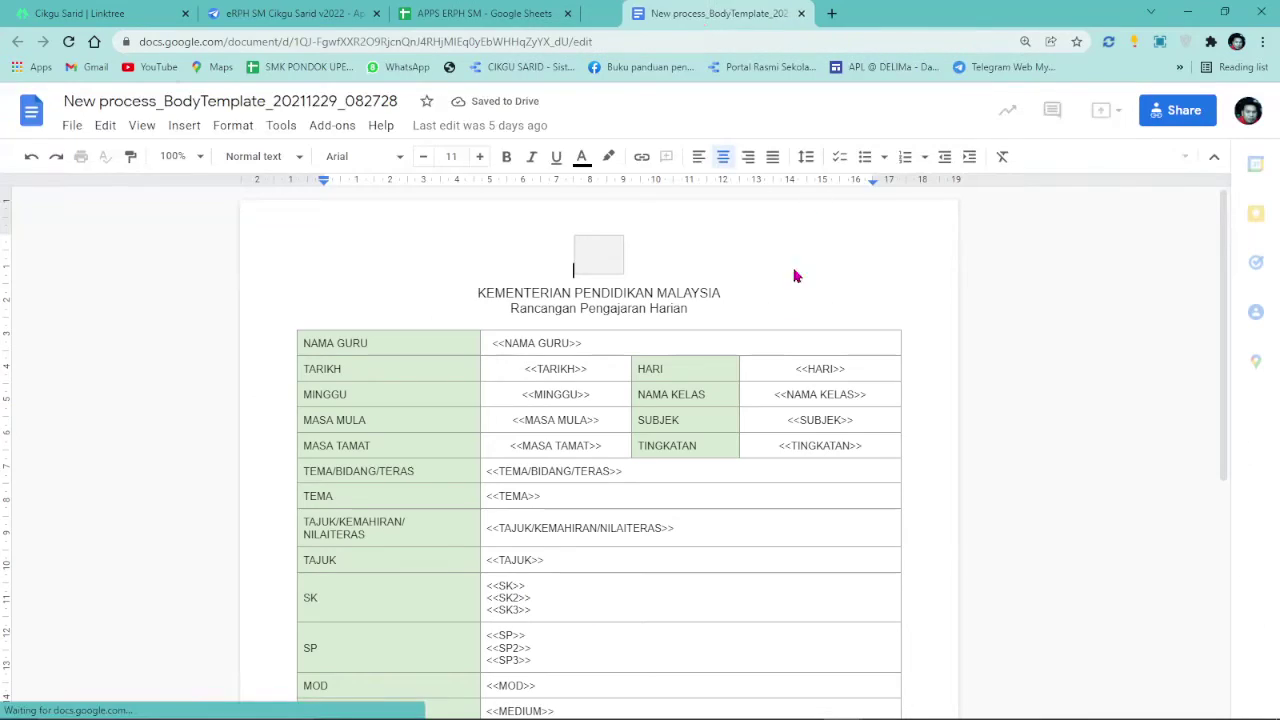
{"action": "scroll", "coordinate": [690, 405], "scroll_direction": "down", "scroll_amount": 4}
{"action": "scroll", "coordinate": [671, 420], "scroll_direction": "up", "scroll_amount": 2}
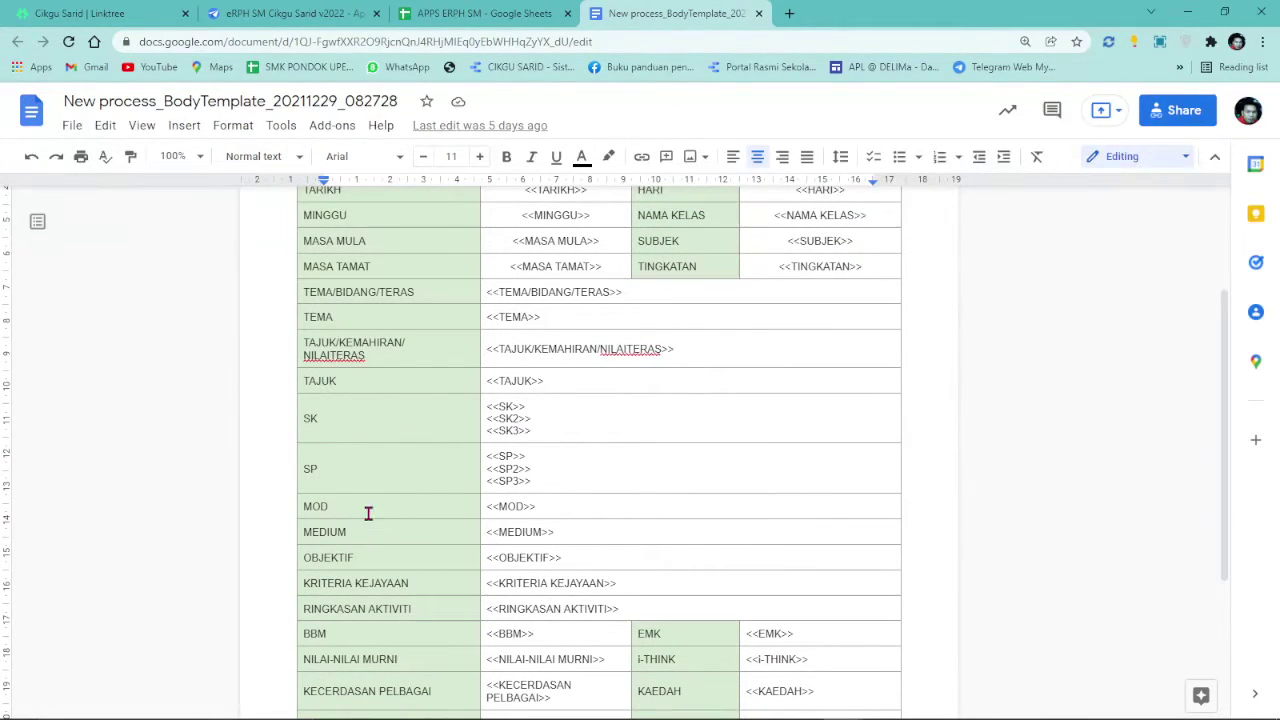
- Delete the MOD and MEDIUM rows from the lesson plan template table
{"action": "left_click_drag", "start_coordinate": [474, 522], "coordinate": [349, 500]}
{"action": "right_click", "coordinate": [369, 503]}
{"action": "scroll", "coordinate": [471, 534], "scroll_direction": "down", "scroll_amount": 2}
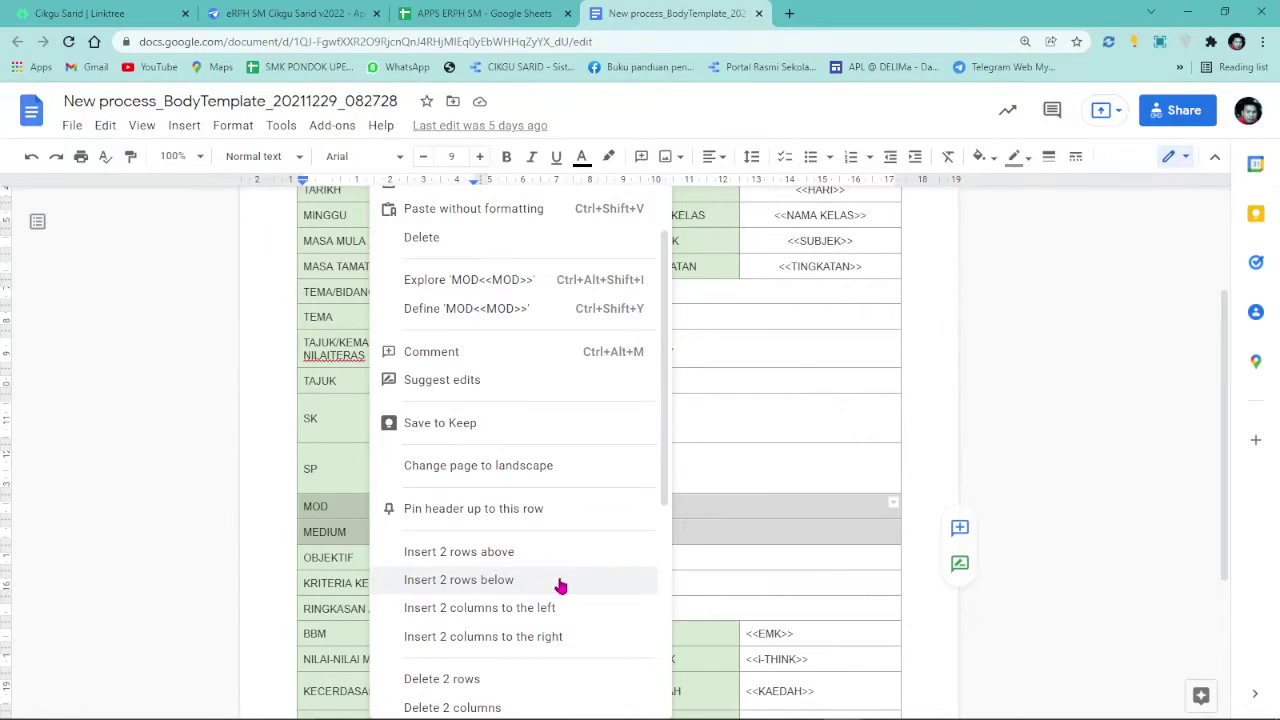
{"action": "scroll", "coordinate": [490, 620], "scroll_direction": "down", "scroll_amount": 2}
{"action": "left_click", "coordinate": [476, 598]}
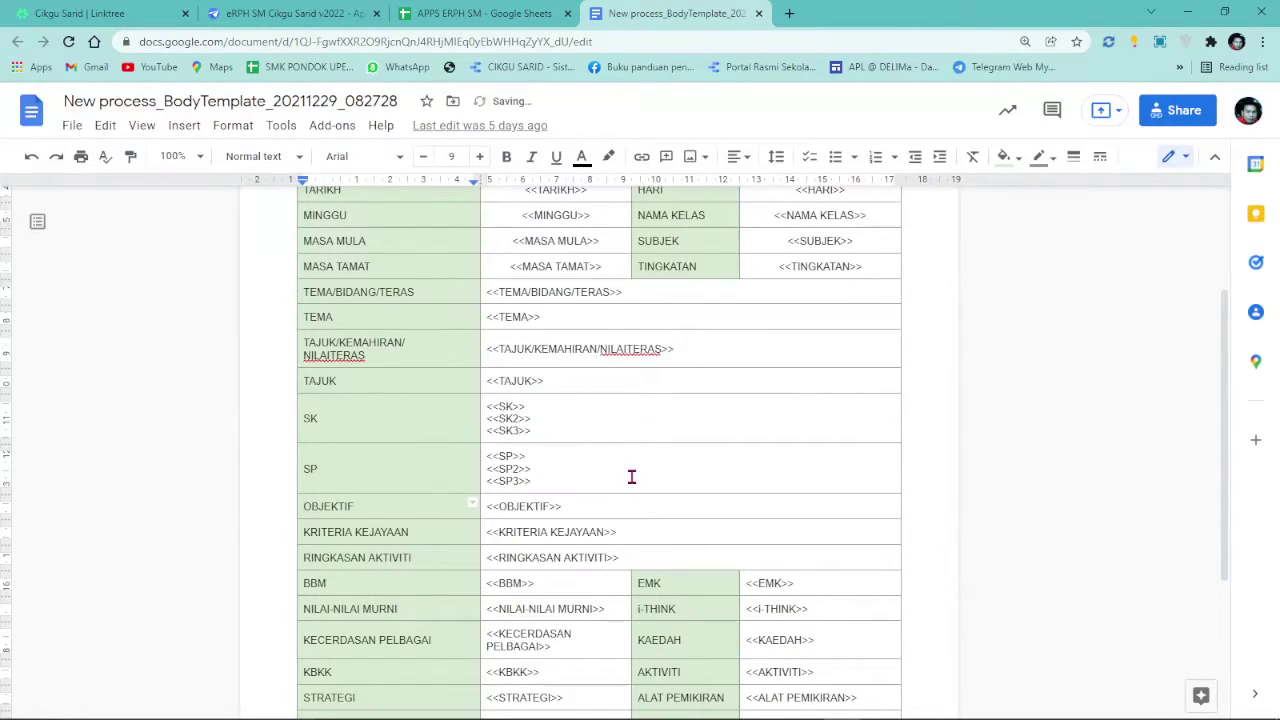
- Review the rest of the lesson plan template and the BI bot task's file name, page and margin settings in AppSheet
{"action": "scroll", "coordinate": [630, 478], "scroll_direction": "down", "scroll_amount": 3}
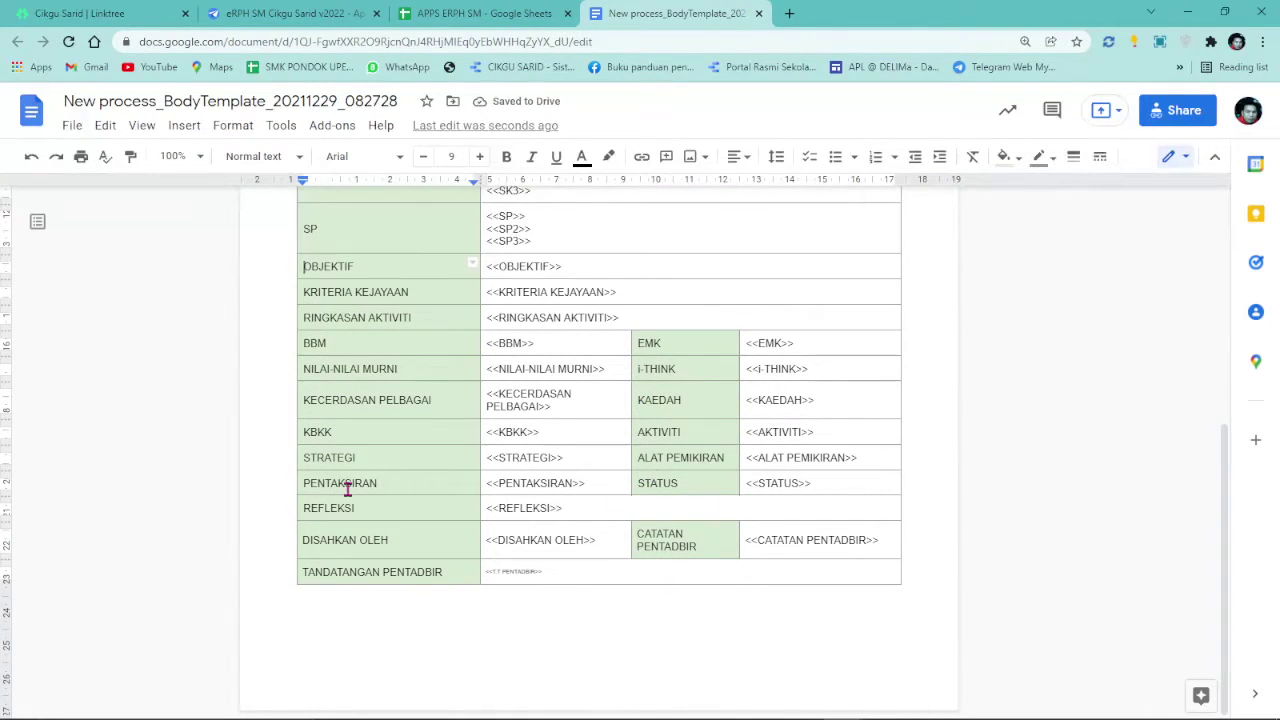
{"action": "scroll", "coordinate": [530, 486], "scroll_direction": "up", "scroll_amount": 2}
{"action": "scroll", "coordinate": [510, 495], "scroll_direction": "down", "scroll_amount": 2}
{"action": "scroll", "coordinate": [395, 518], "scroll_direction": "up", "scroll_amount": 1}
{"action": "scroll", "coordinate": [395, 518], "scroll_direction": "up", "scroll_amount": 4}
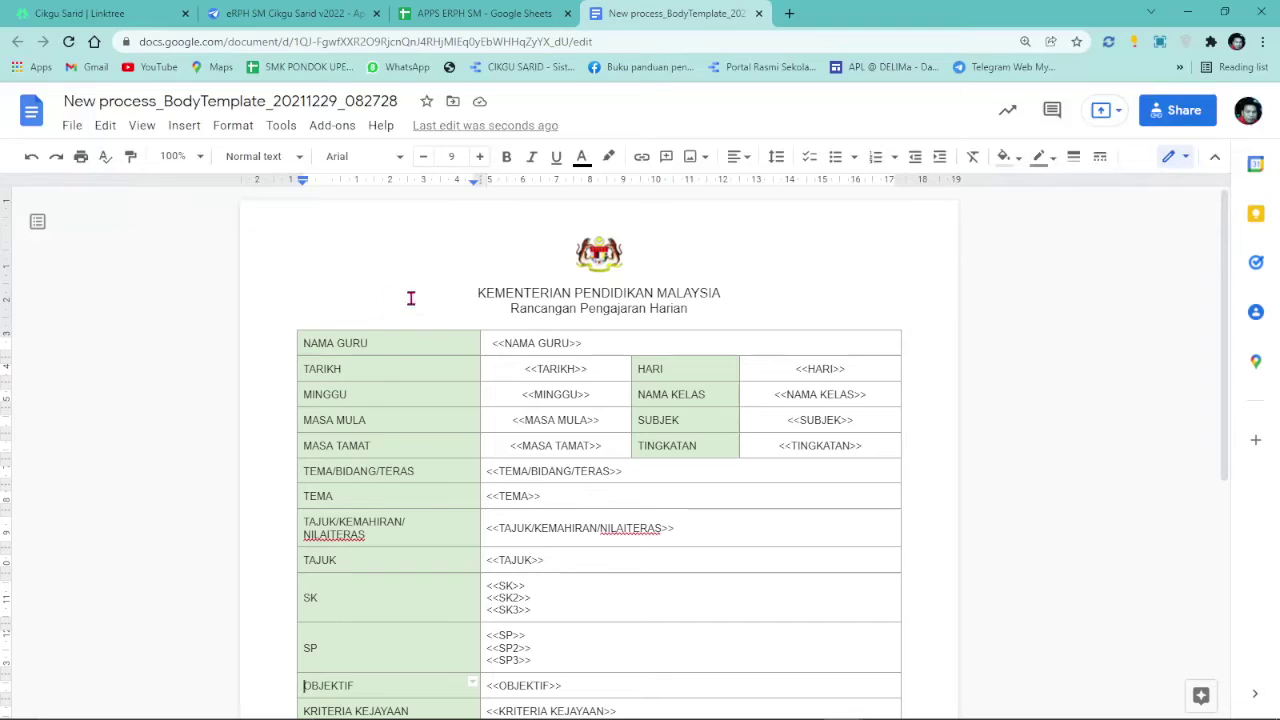
{"action": "left_click", "coordinate": [455, 13]}
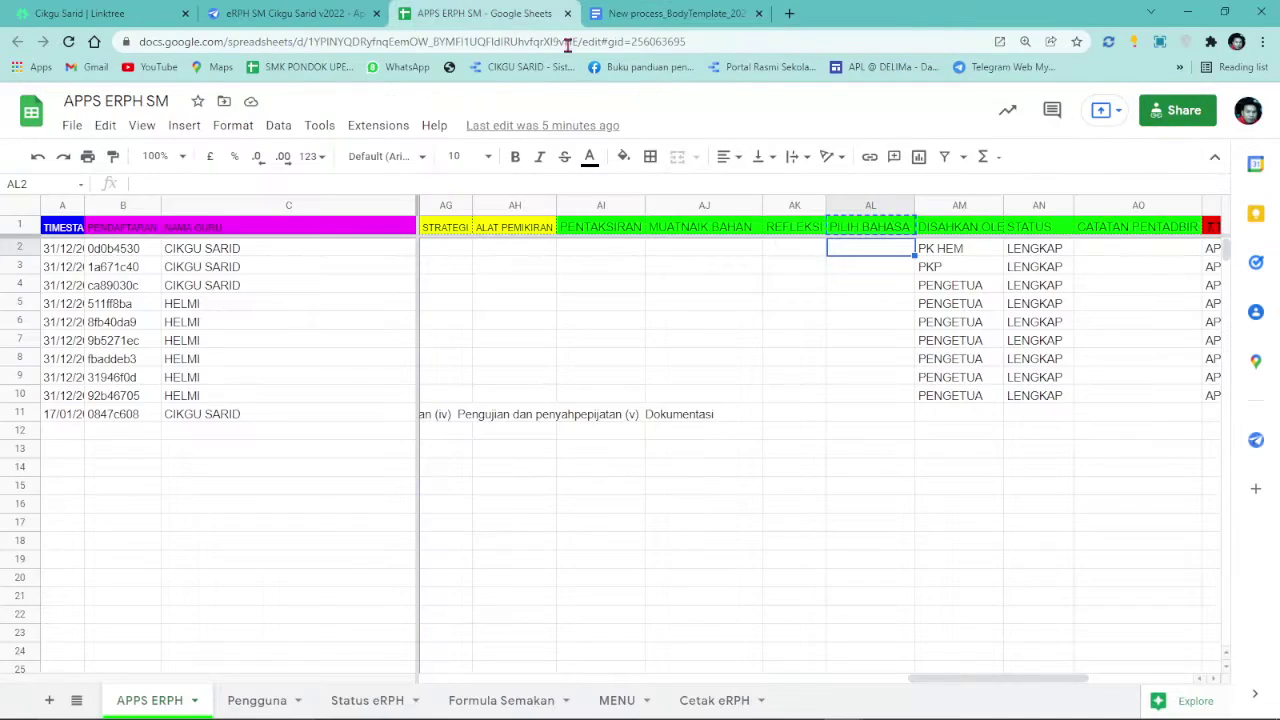
{"action": "left_click", "coordinate": [325, 13]}
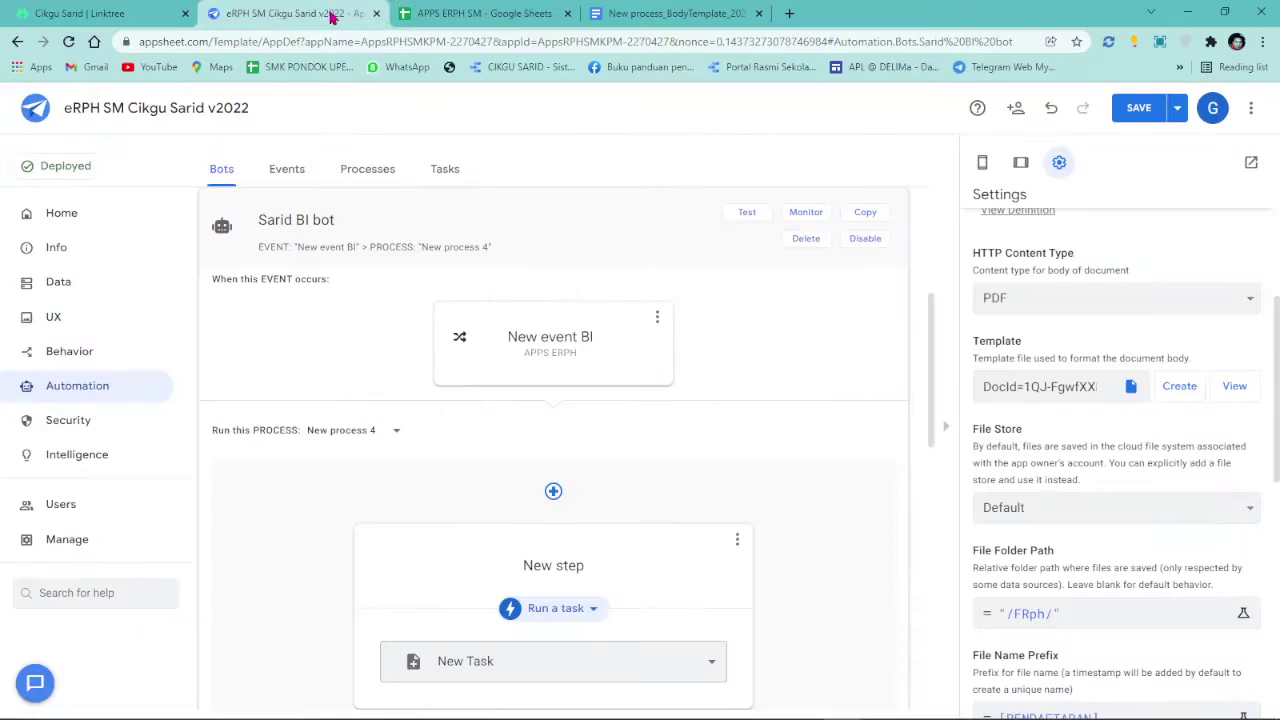
{"action": "scroll", "coordinate": [1103, 565], "scroll_direction": "down", "scroll_amount": 1}
{"action": "scroll", "coordinate": [1103, 565], "scroll_direction": "down", "scroll_amount": 2}
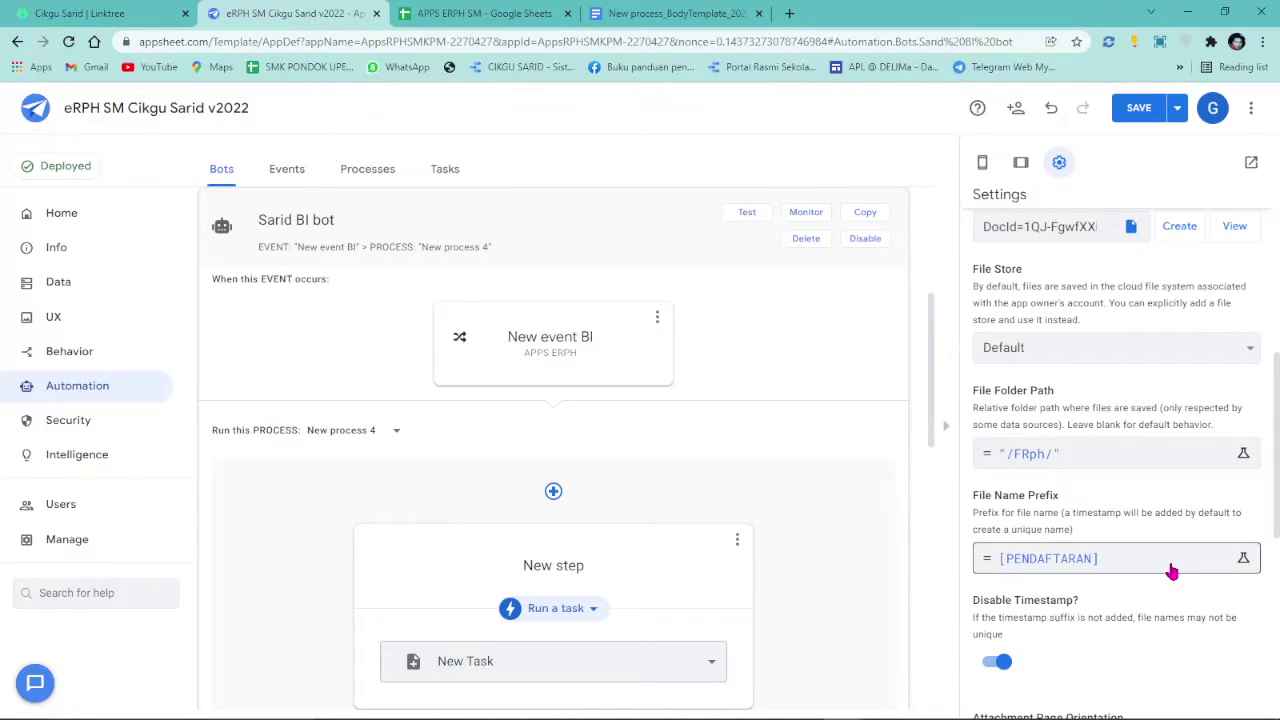
{"action": "scroll", "coordinate": [1172, 570], "scroll_direction": "down", "scroll_amount": 3}
{"action": "scroll", "coordinate": [1114, 540], "scroll_direction": "down", "scroll_amount": 5}
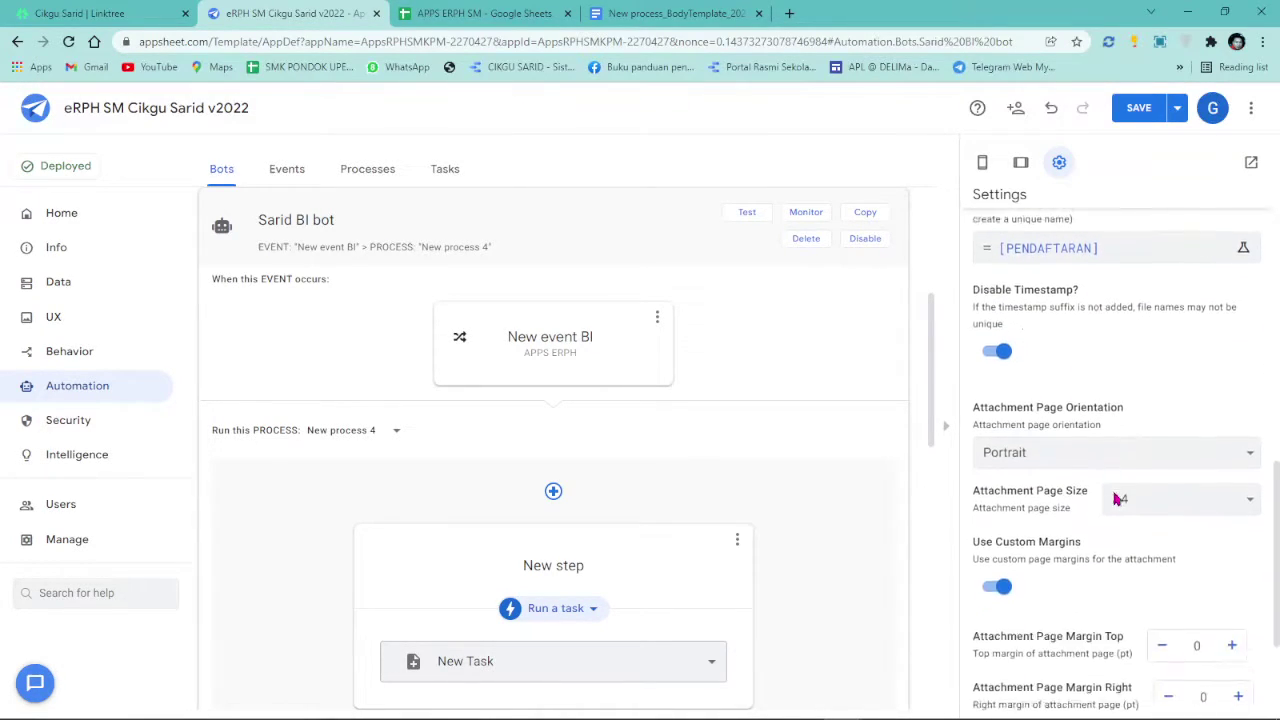
{"action": "scroll", "coordinate": [1136, 592], "scroll_direction": "down", "scroll_amount": 1}
{"action": "scroll", "coordinate": [642, 491], "scroll_direction": "down", "scroll_amount": 1}
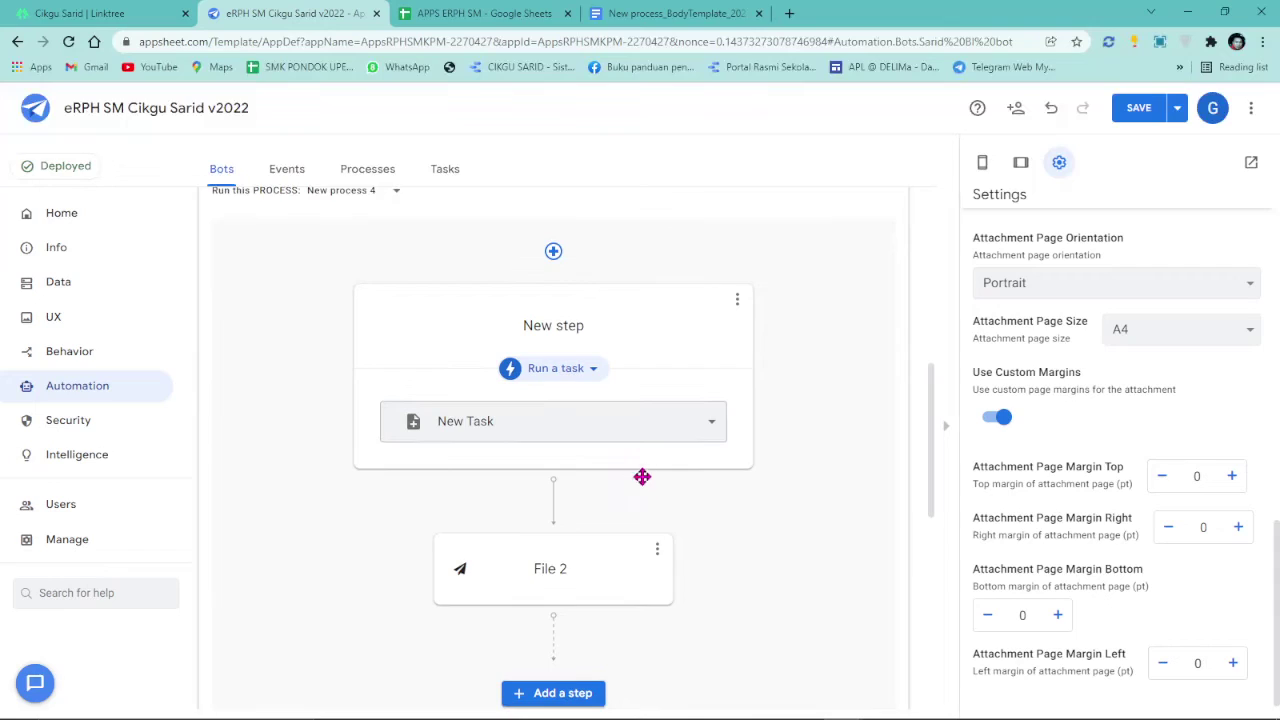
- Check the task choices for the first step of the BI bot's process, and collapse the bot
{"action": "scroll", "coordinate": [655, 470], "scroll_direction": "up", "scroll_amount": 1}
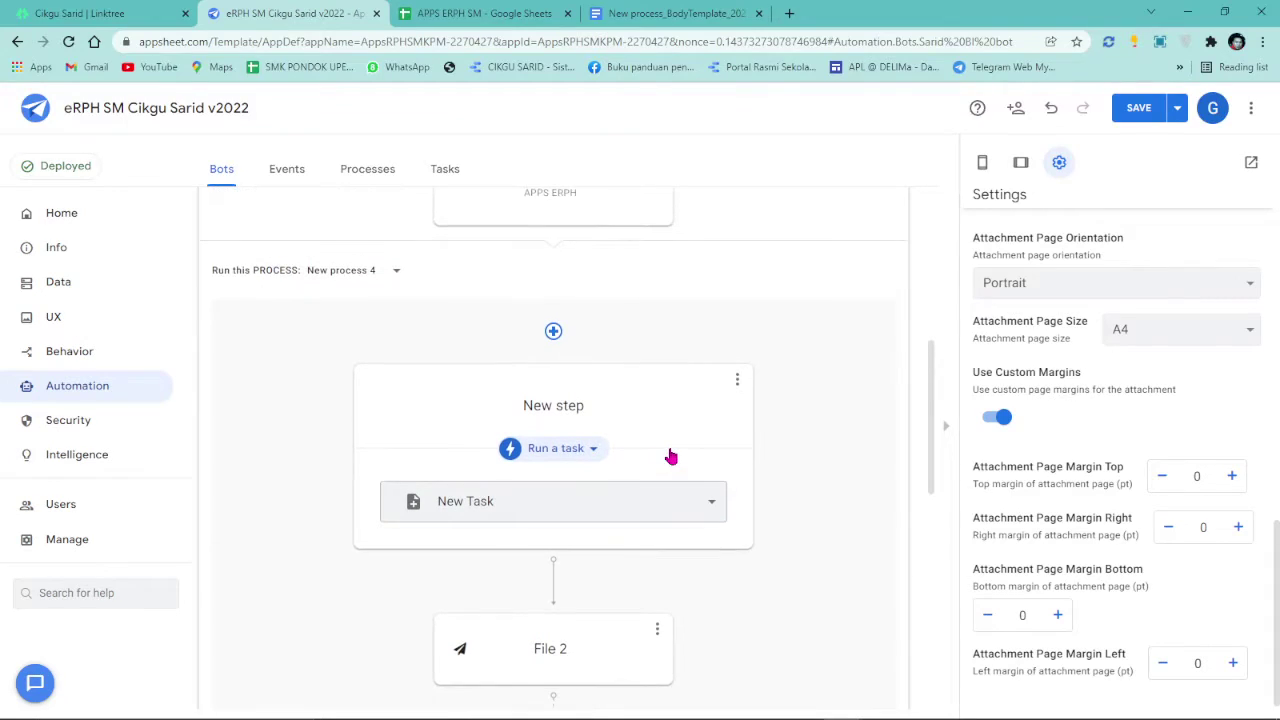
{"action": "left_click", "coordinate": [624, 508]}
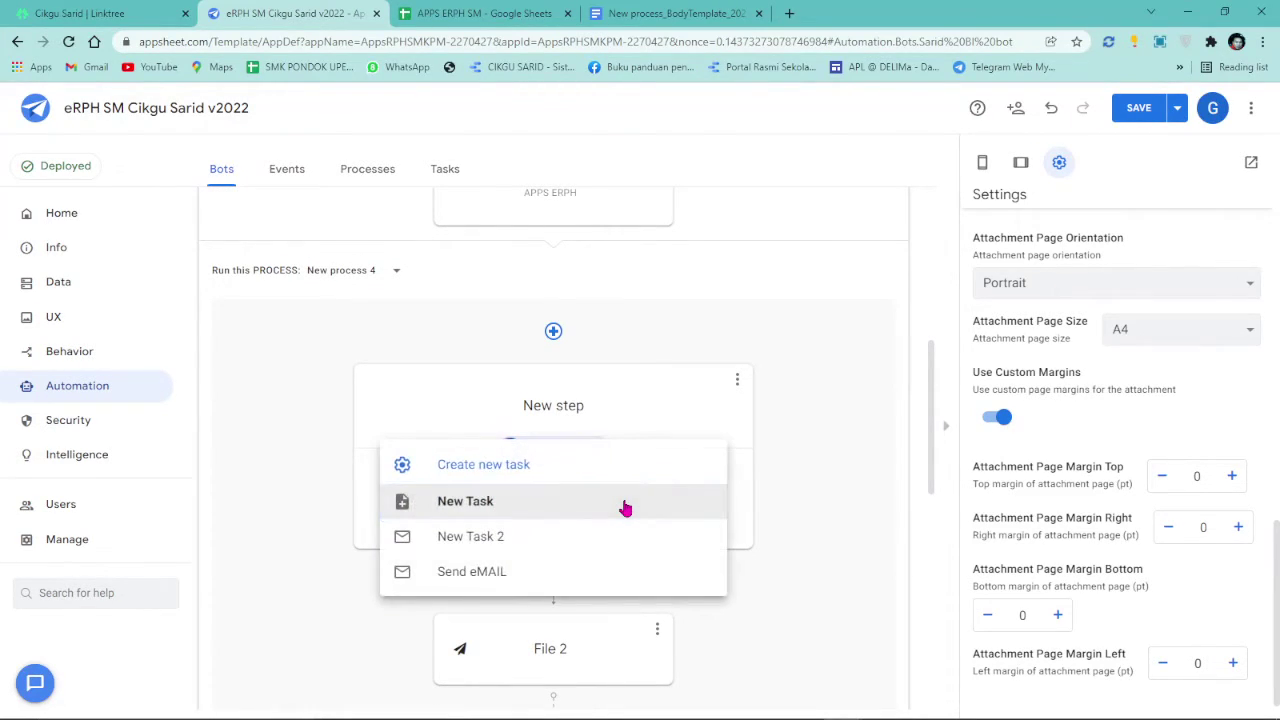
{"action": "left_click", "coordinate": [828, 450]}
{"action": "scroll", "coordinate": [773, 488], "scroll_direction": "down", "scroll_amount": 3}
{"action": "scroll", "coordinate": [669, 386], "scroll_direction": "up", "scroll_amount": 10}
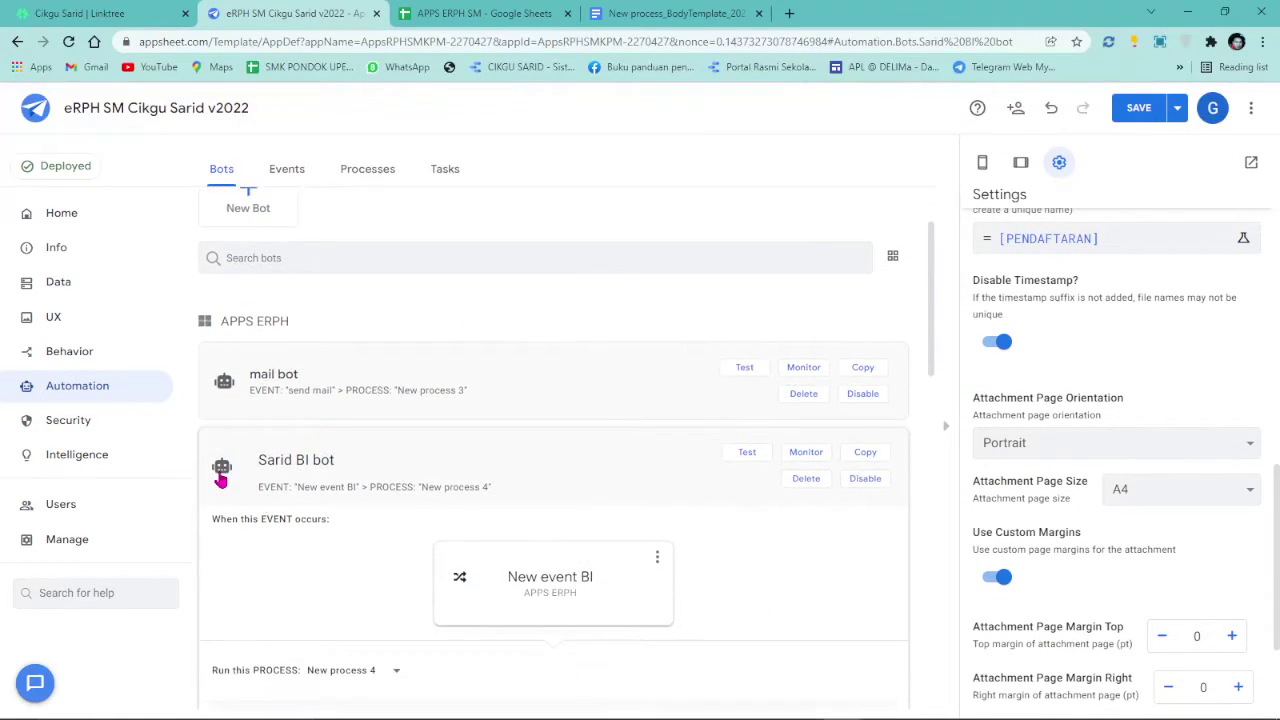
{"action": "left_click", "coordinate": [221, 478]}
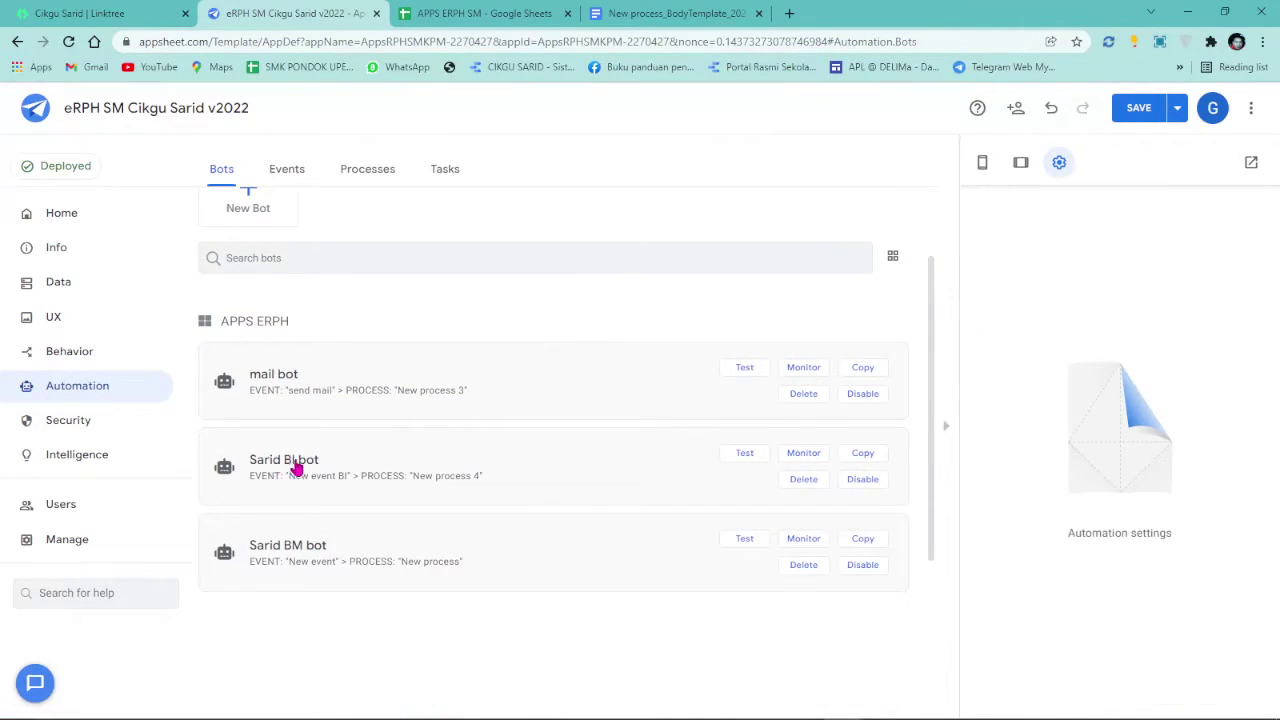
- Set the New event BI condition of the Sarid BI bot to [PILIH BAHASA] = "BI" and save the app
{"action": "left_click", "coordinate": [224, 466]}
{"action": "scroll", "coordinate": [1018, 425], "scroll_direction": "down", "scroll_amount": 2}
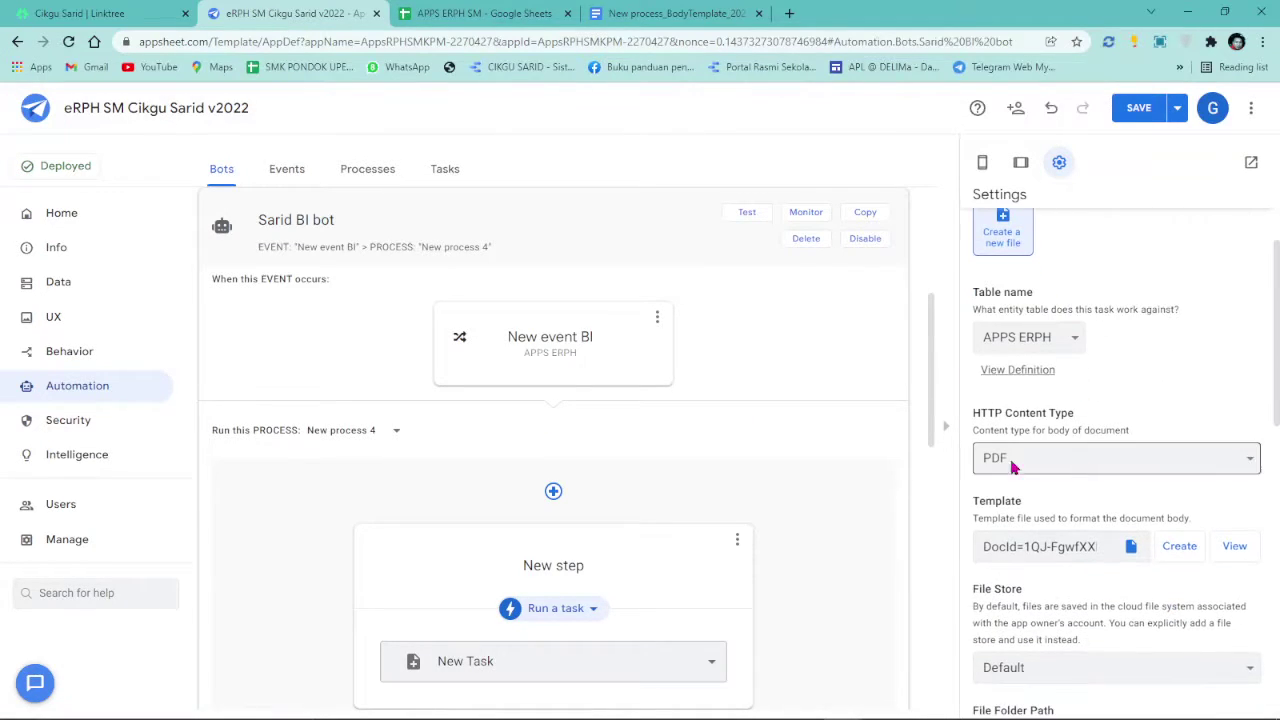
{"action": "left_click", "coordinate": [460, 342]}
{"action": "scroll", "coordinate": [1062, 310], "scroll_direction": "down", "scroll_amount": 2}
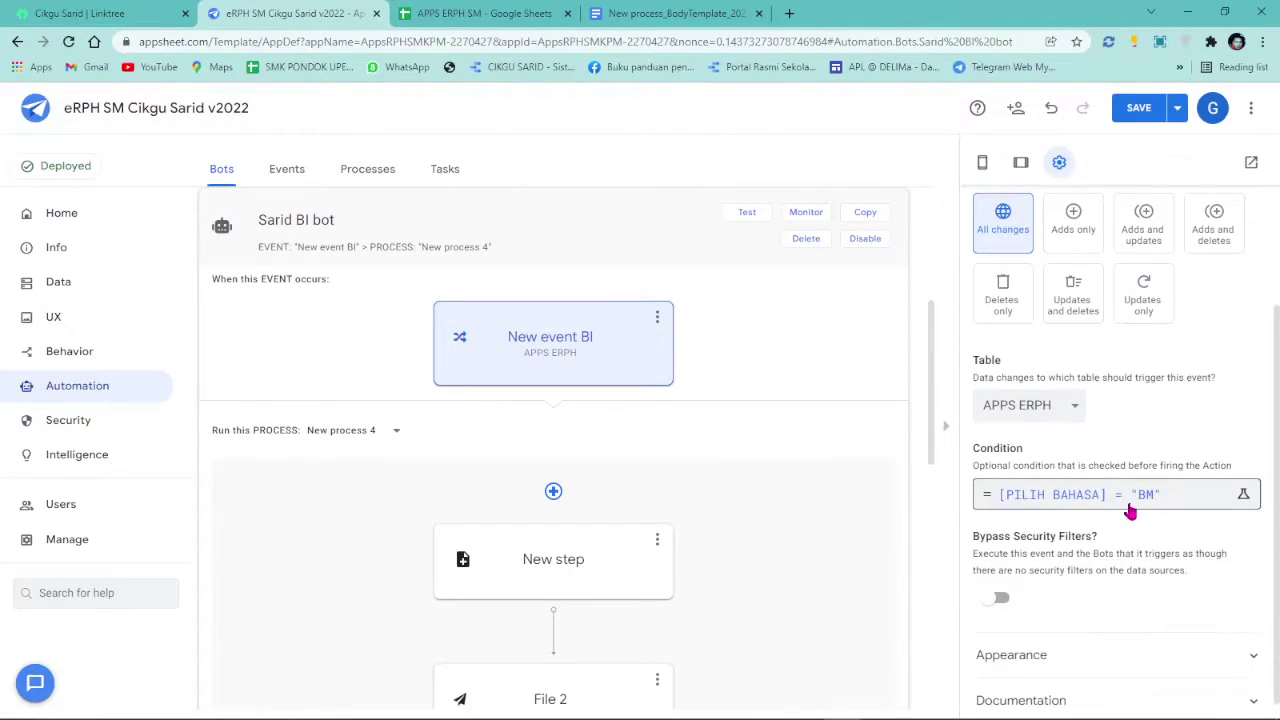
{"action": "left_click", "coordinate": [1146, 497]}
{"action": "left_click_drag", "start_coordinate": [416, 231], "coordinate": [428, 234]}
{"action": "type", "text": "I"}
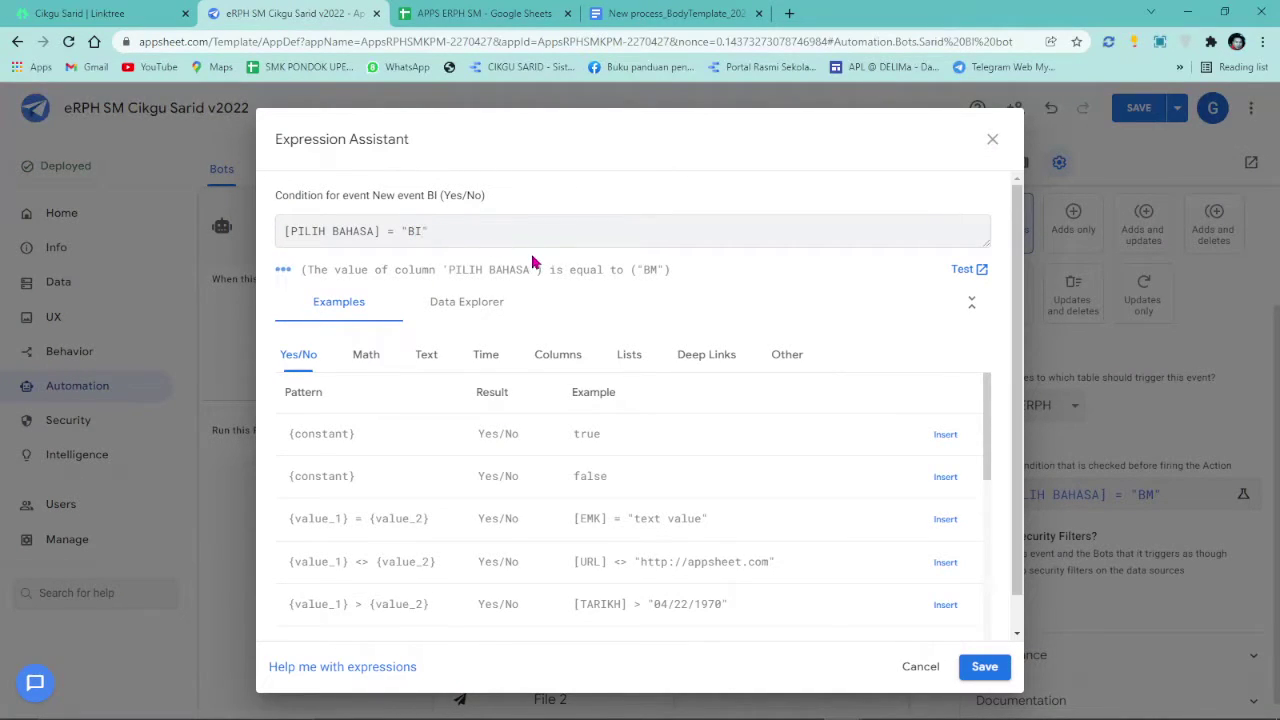
{"action": "left_click", "coordinate": [985, 667]}
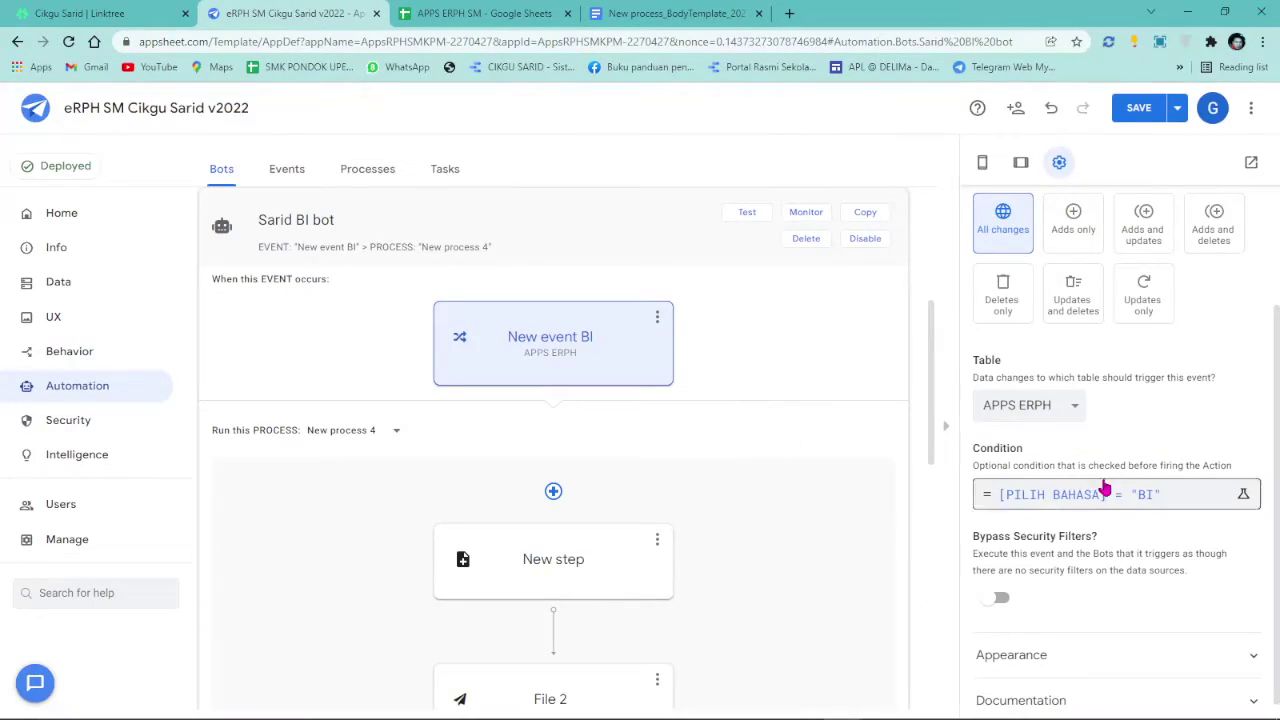
{"action": "scroll", "coordinate": [1090, 495], "scroll_direction": "down", "scroll_amount": 1}
{"action": "scroll", "coordinate": [1080, 335], "scroll_direction": "up", "scroll_amount": 1}
{"action": "left_click", "coordinate": [1138, 108]}
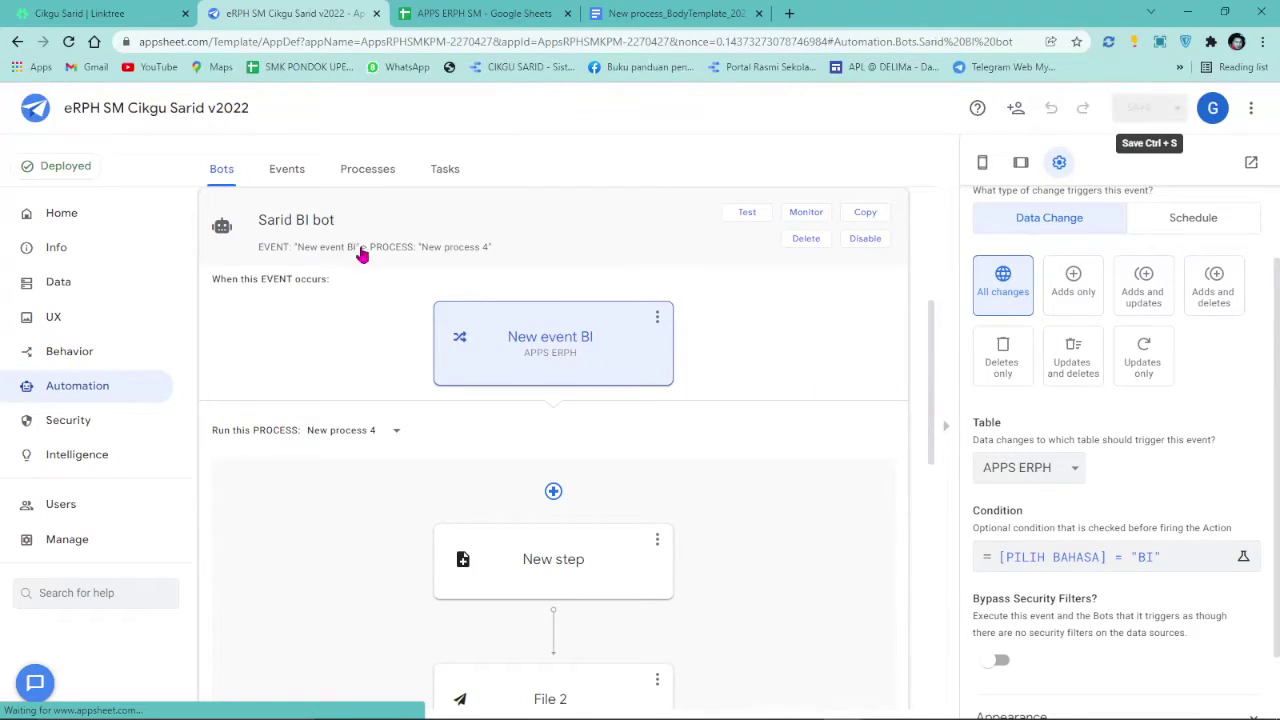
- Create a new task named New Task BI for the BI bot's first step, with Create a new file as its type
{"action": "scroll", "coordinate": [620, 410], "scroll_direction": "down", "scroll_amount": 2}
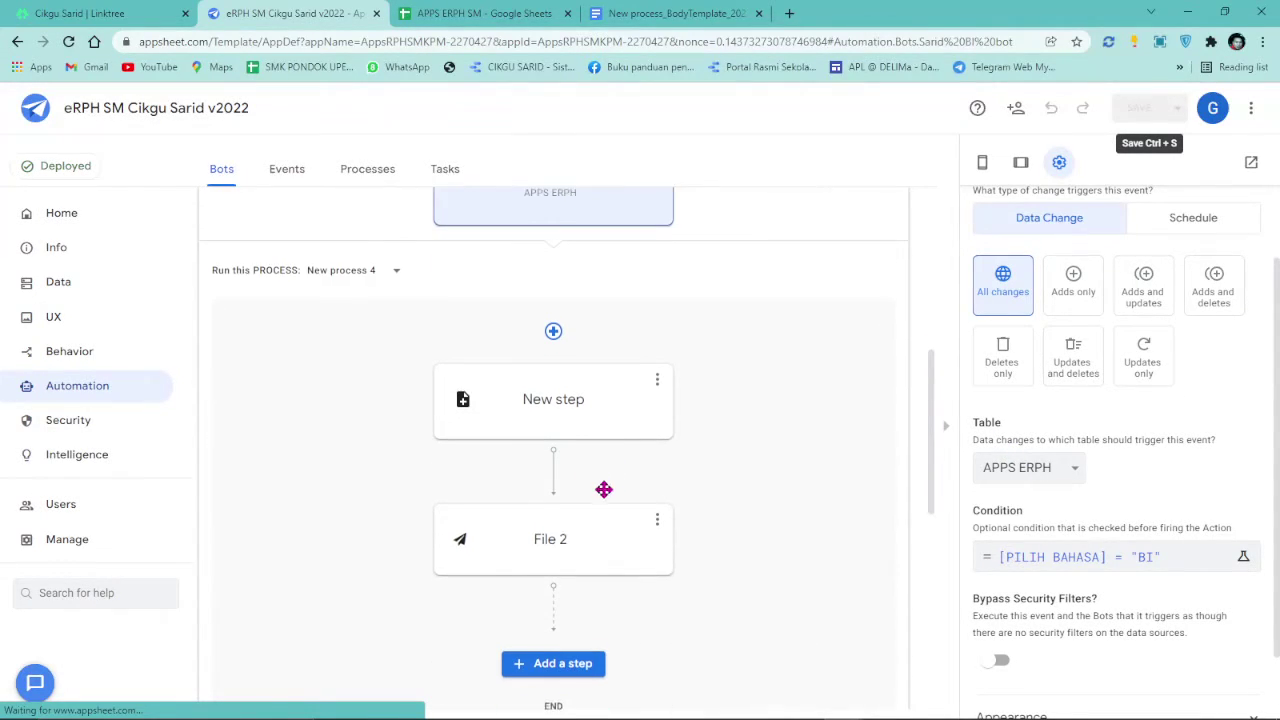
{"action": "left_click", "coordinate": [569, 403]}
{"action": "left_click", "coordinate": [639, 509]}
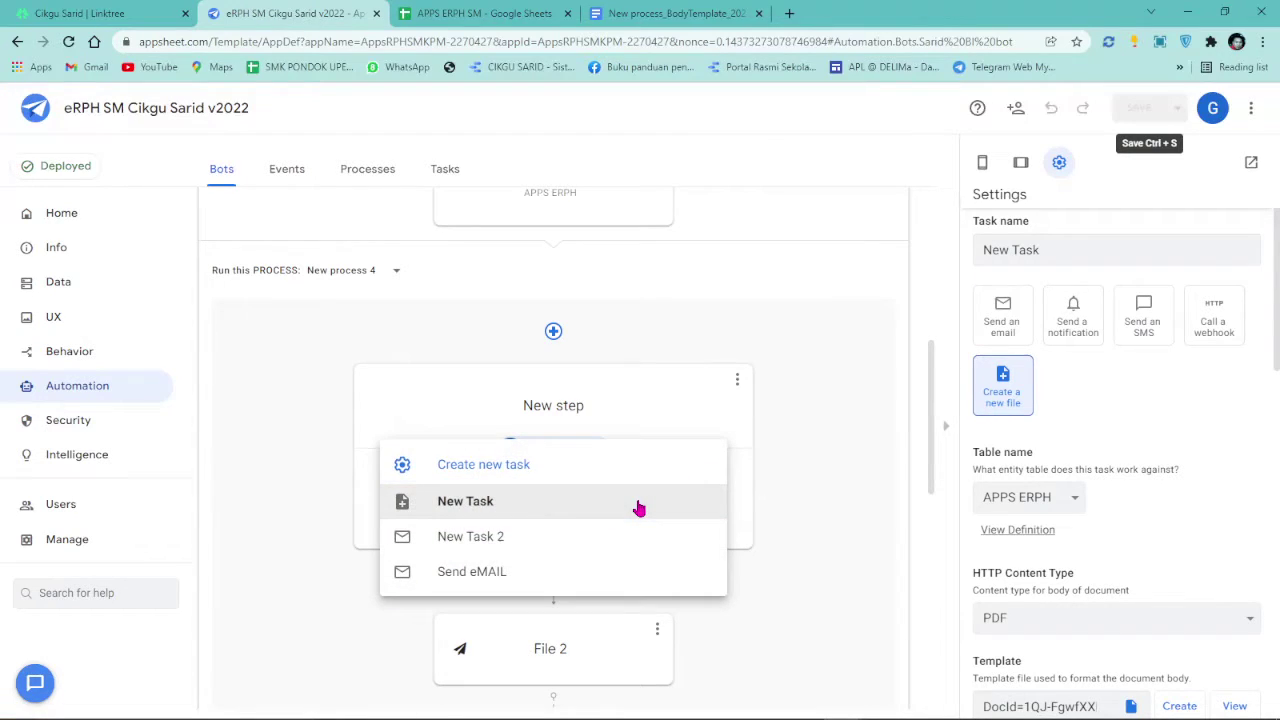
{"action": "left_click", "coordinate": [550, 474]}
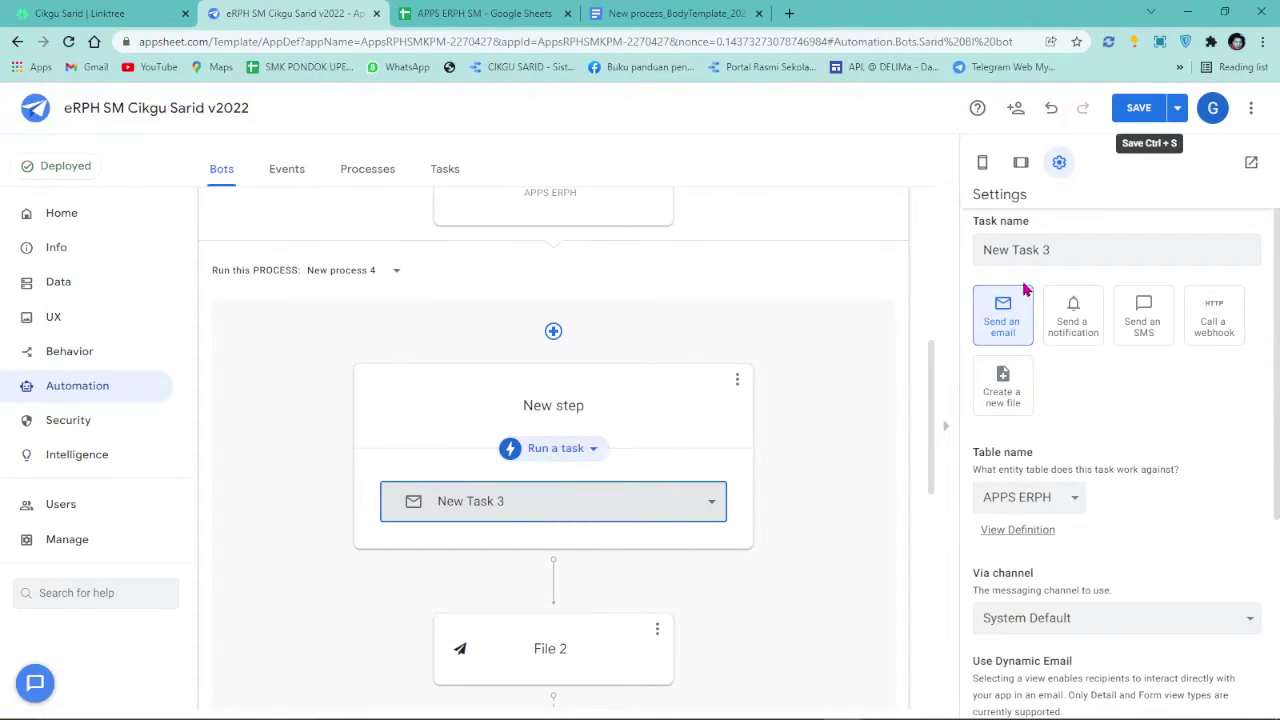
{"action": "left_click_drag", "start_coordinate": [1043, 249], "coordinate": [1070, 244]}
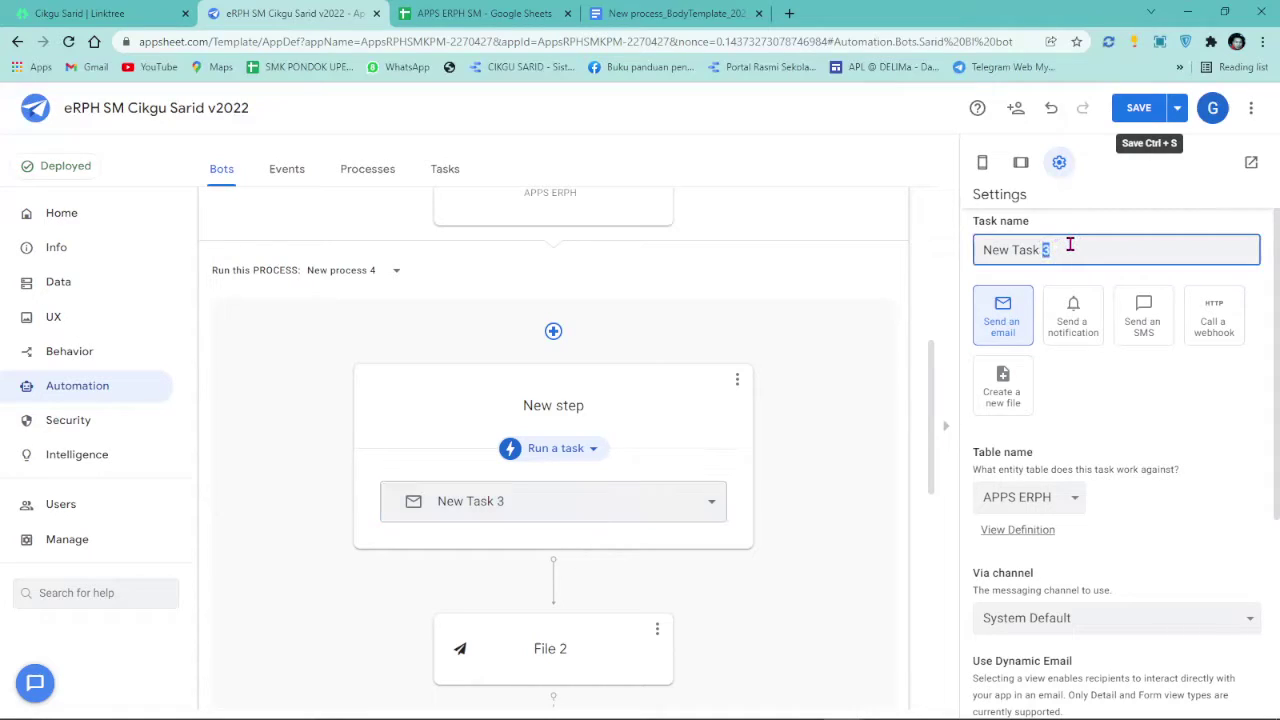
{"action": "scroll", "coordinate": [1157, 443], "scroll_direction": "down", "scroll_amount": 1}
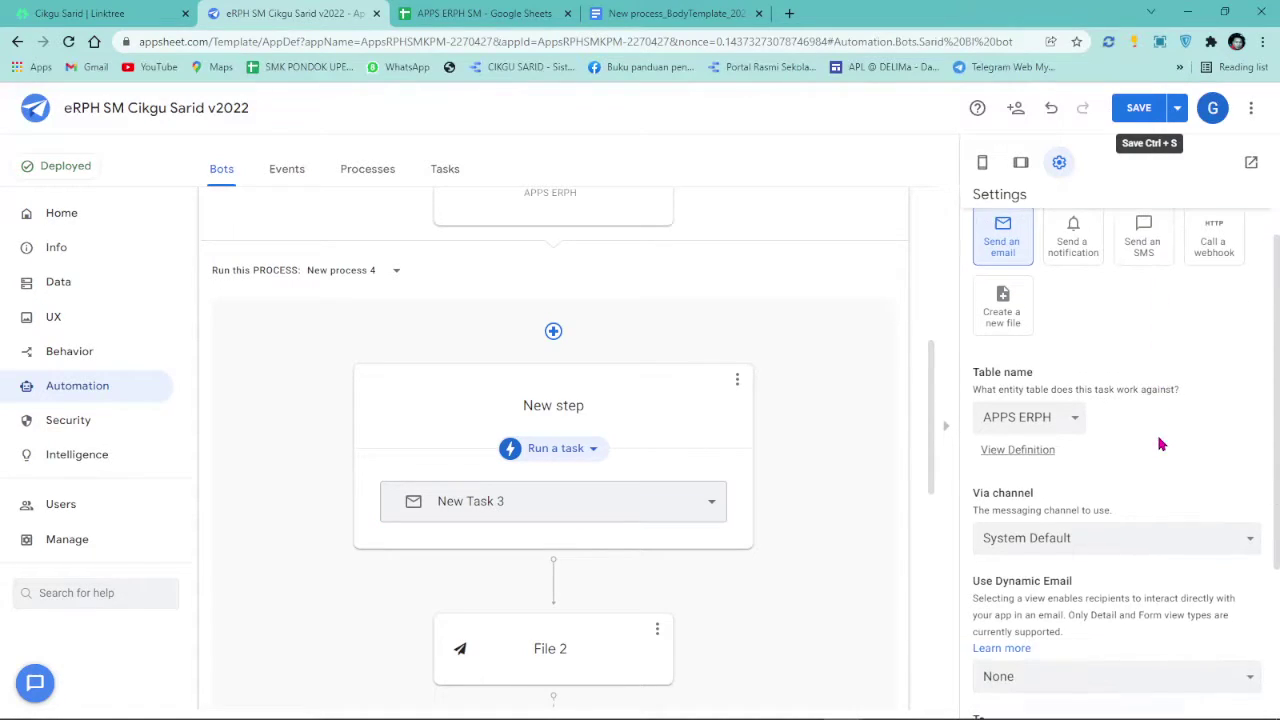
{"action": "left_click", "coordinate": [1005, 297]}
{"action": "scroll", "coordinate": [1128, 457], "scroll_direction": "down", "scroll_amount": 1}
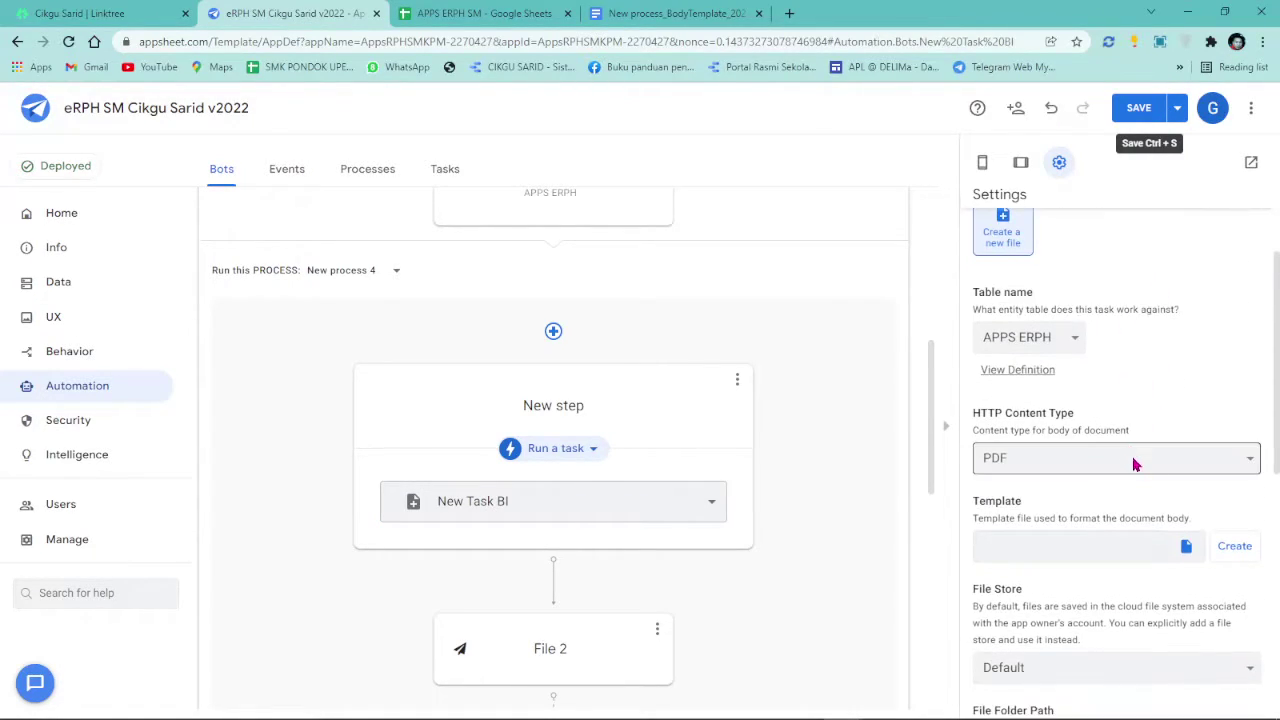
- Create a body template for New Task BI and open the template document
{"action": "left_click", "coordinate": [1238, 548]}
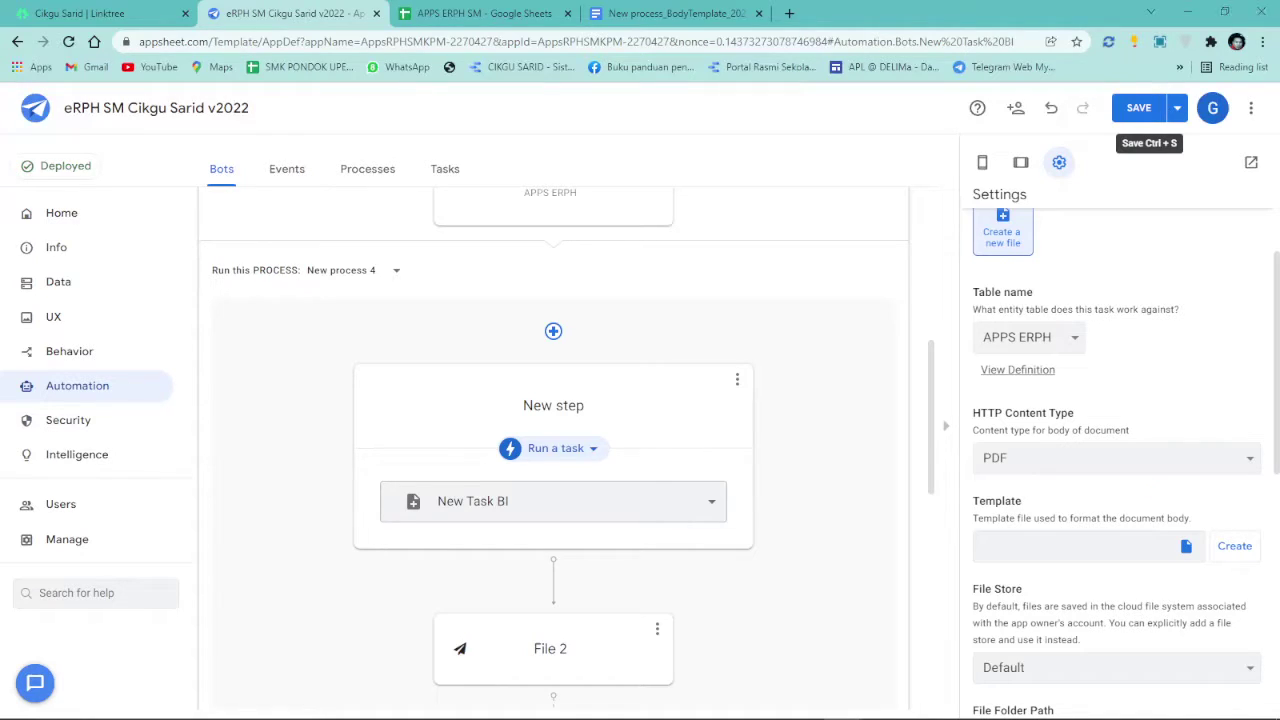
{"action": "left_click", "coordinate": [1236, 546]}
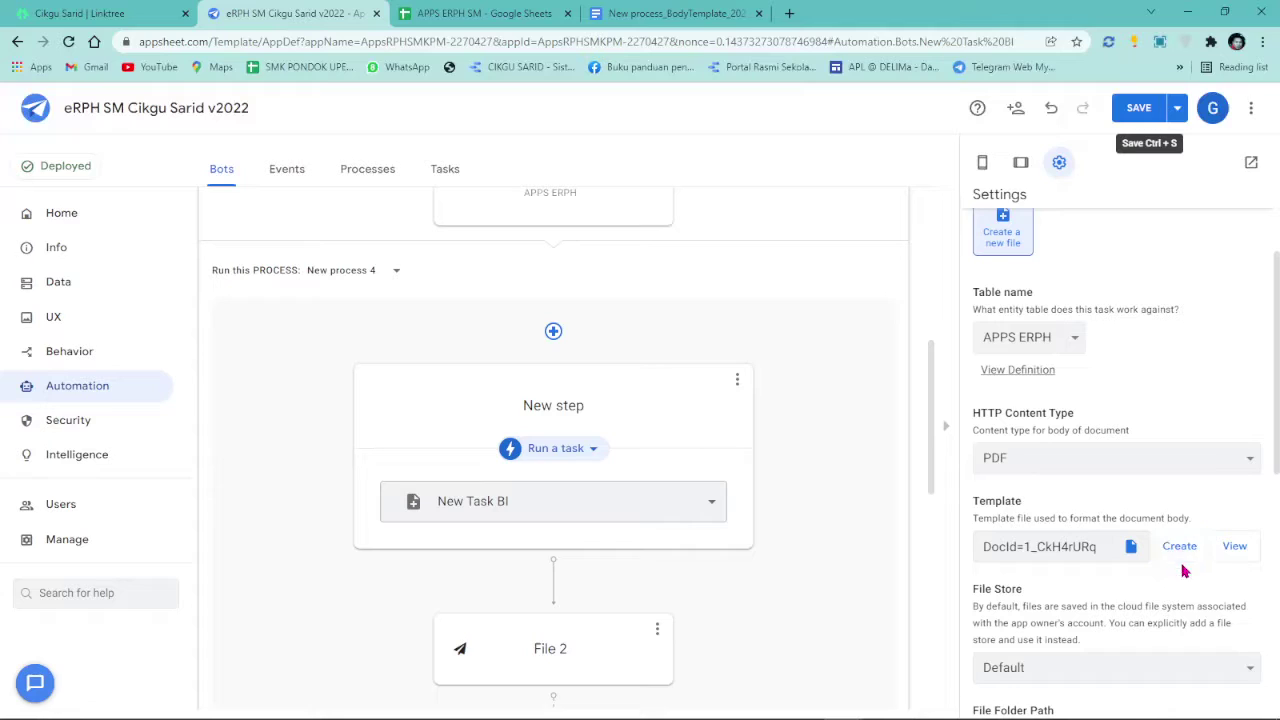
{"action": "left_click", "coordinate": [1238, 550]}
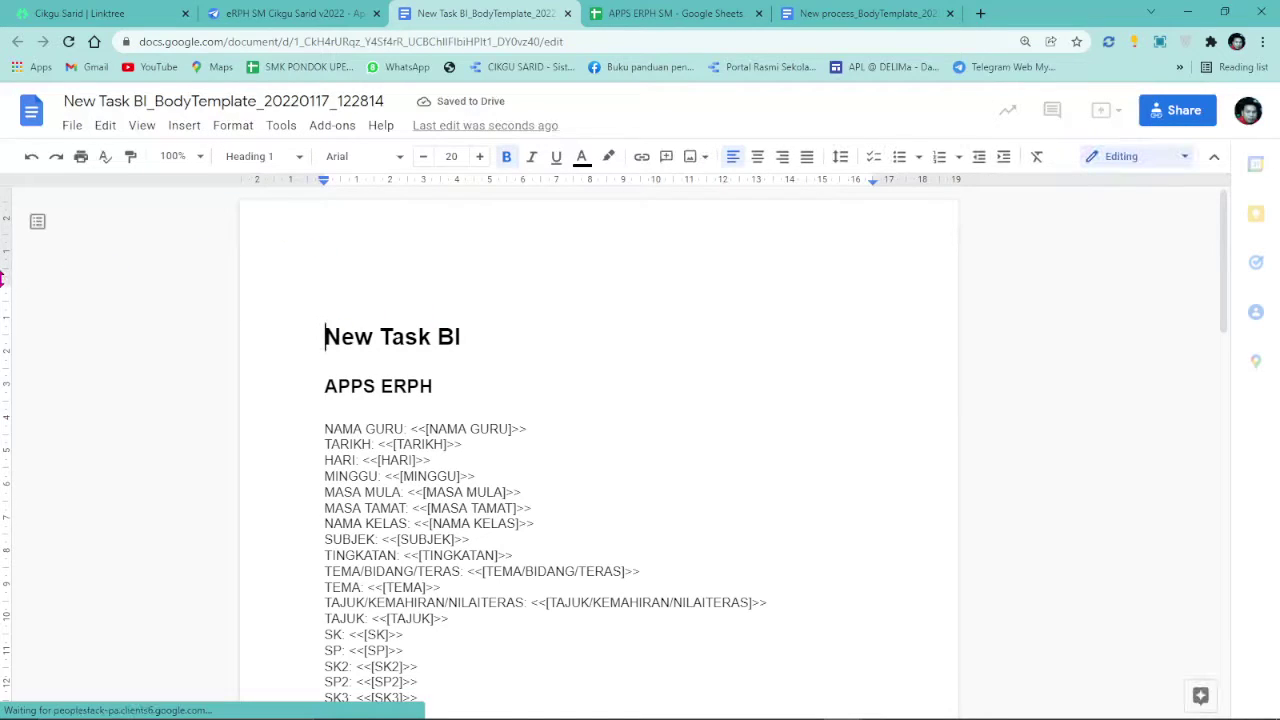
- Replace all the default content of the New Task BI template with the copied English lesson plan form
{"action": "key", "text": "BackSpace"}
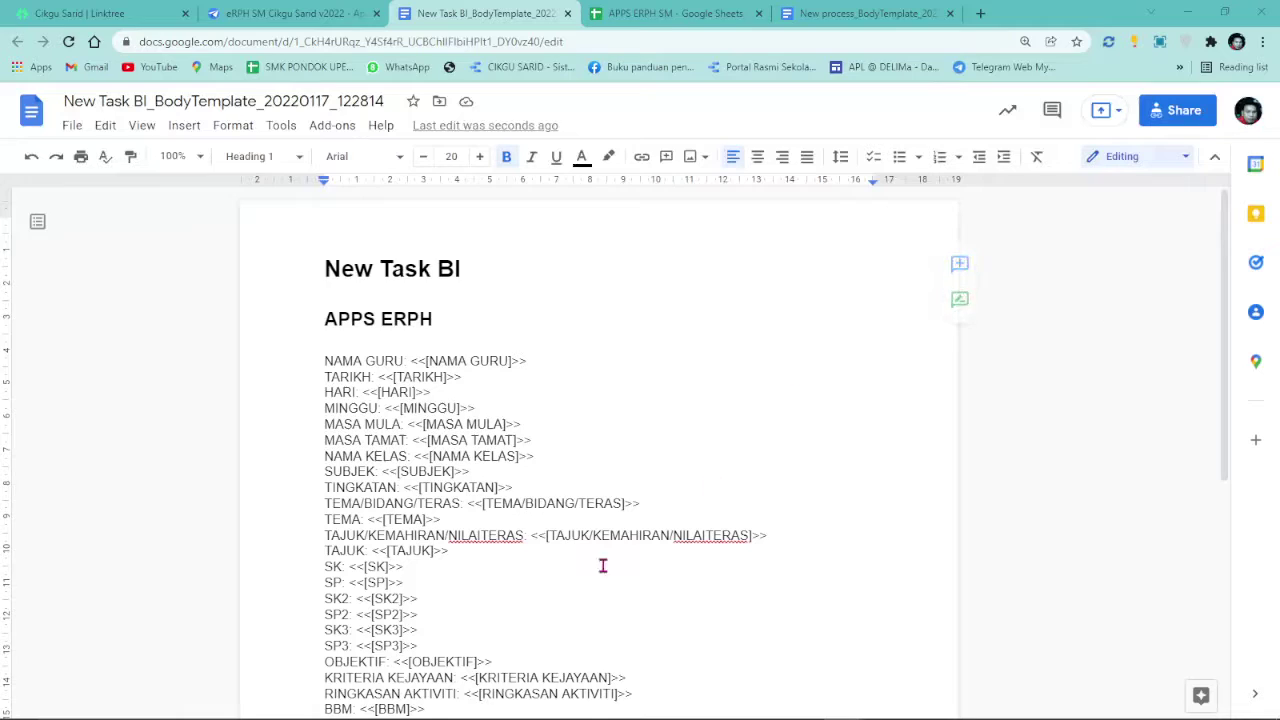
{"action": "scroll", "coordinate": [640, 534], "scroll_direction": "down", "scroll_amount": 3}
{"action": "left_click", "coordinate": [441, 458]}
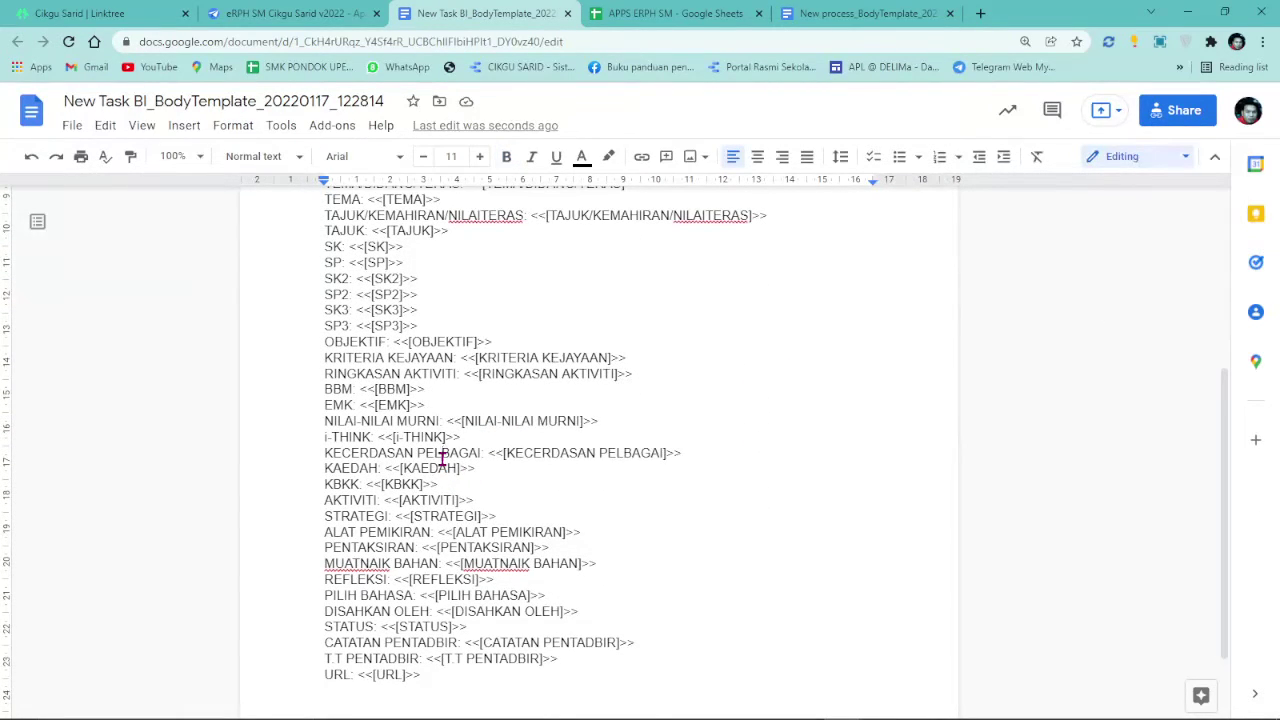
{"action": "key", "text": "ctrl+a"}
{"action": "key", "text": "BackSpace"}
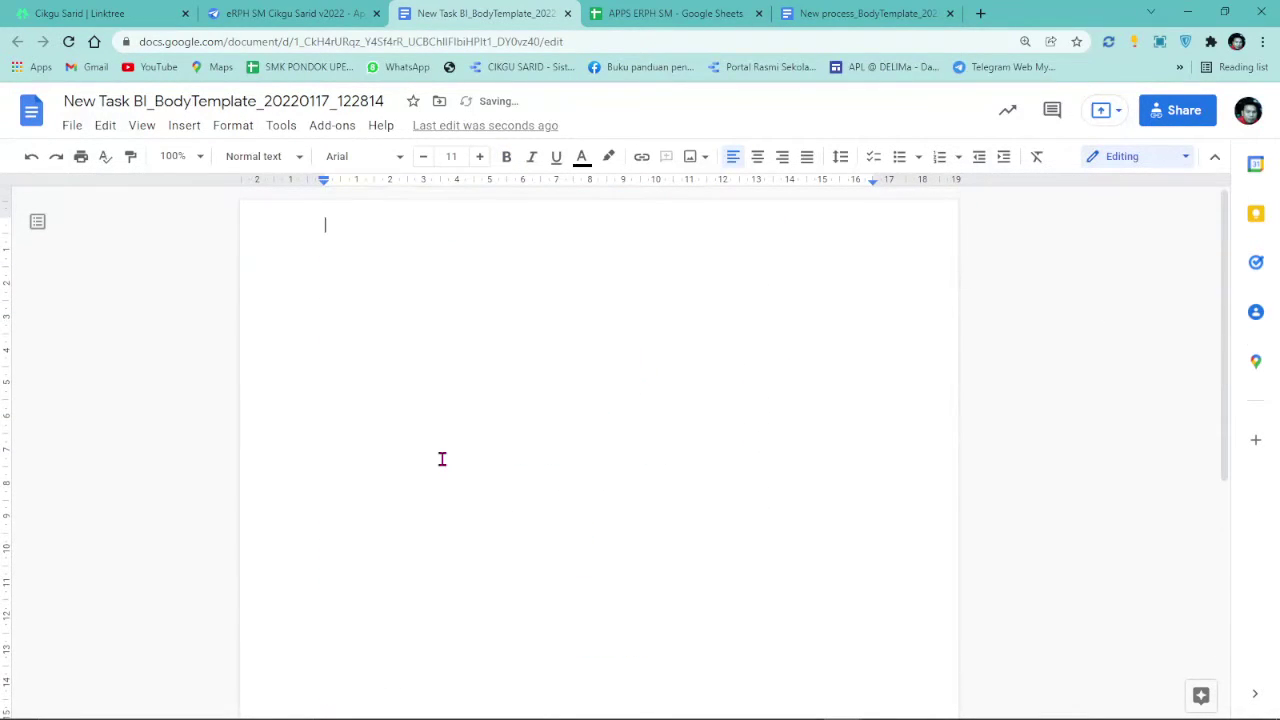
{"action": "right_click", "coordinate": [363, 235]}
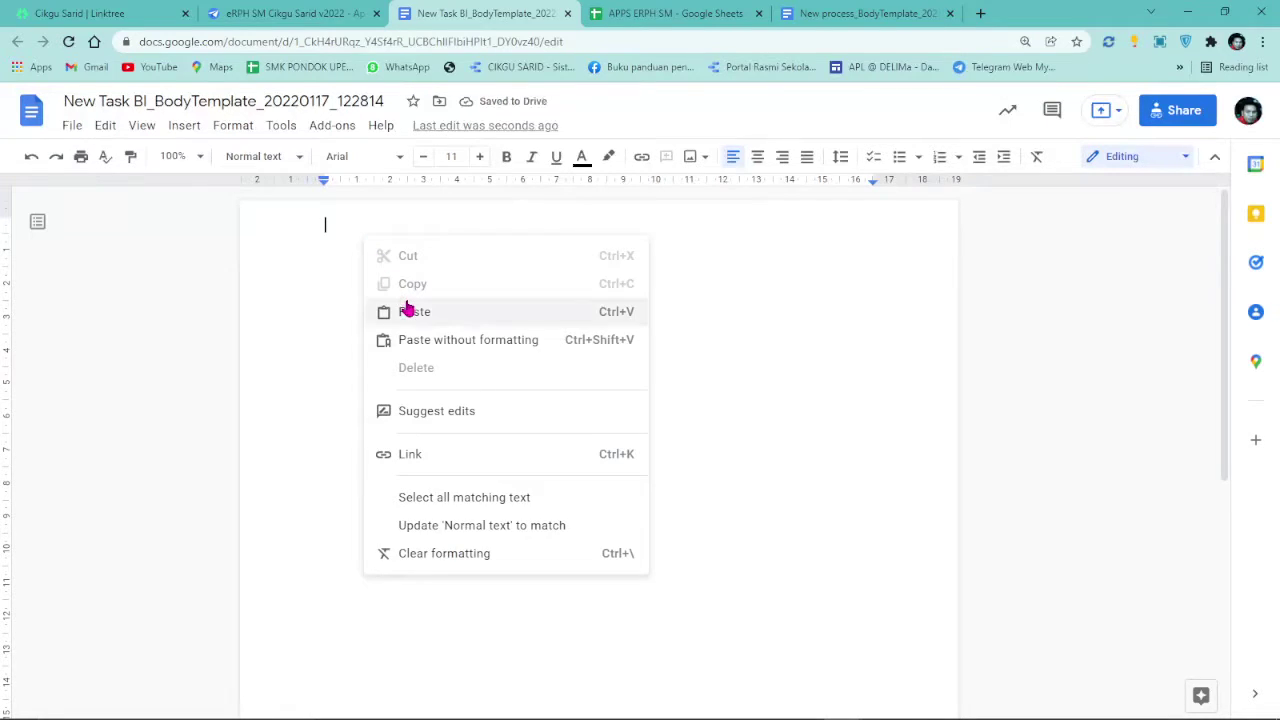
{"action": "left_click", "coordinate": [406, 311]}
{"action": "scroll", "coordinate": [632, 325], "scroll_direction": "up", "scroll_amount": 2}
{"action": "scroll", "coordinate": [632, 325], "scroll_direction": "up", "scroll_amount": 2}
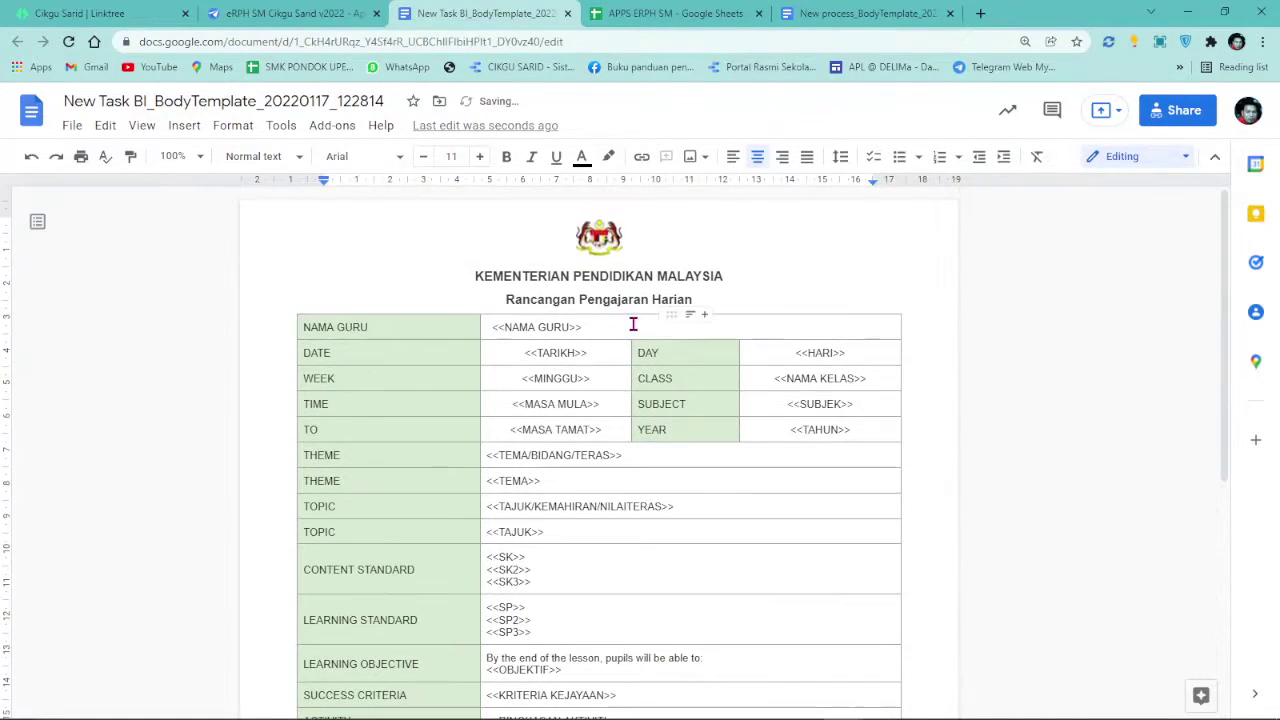
- Change the NAMA GURU label in the lesson plan table to TEACHER NAME and check the remaining row labels
{"action": "scroll", "coordinate": [383, 460], "scroll_direction": "down", "scroll_amount": 4}
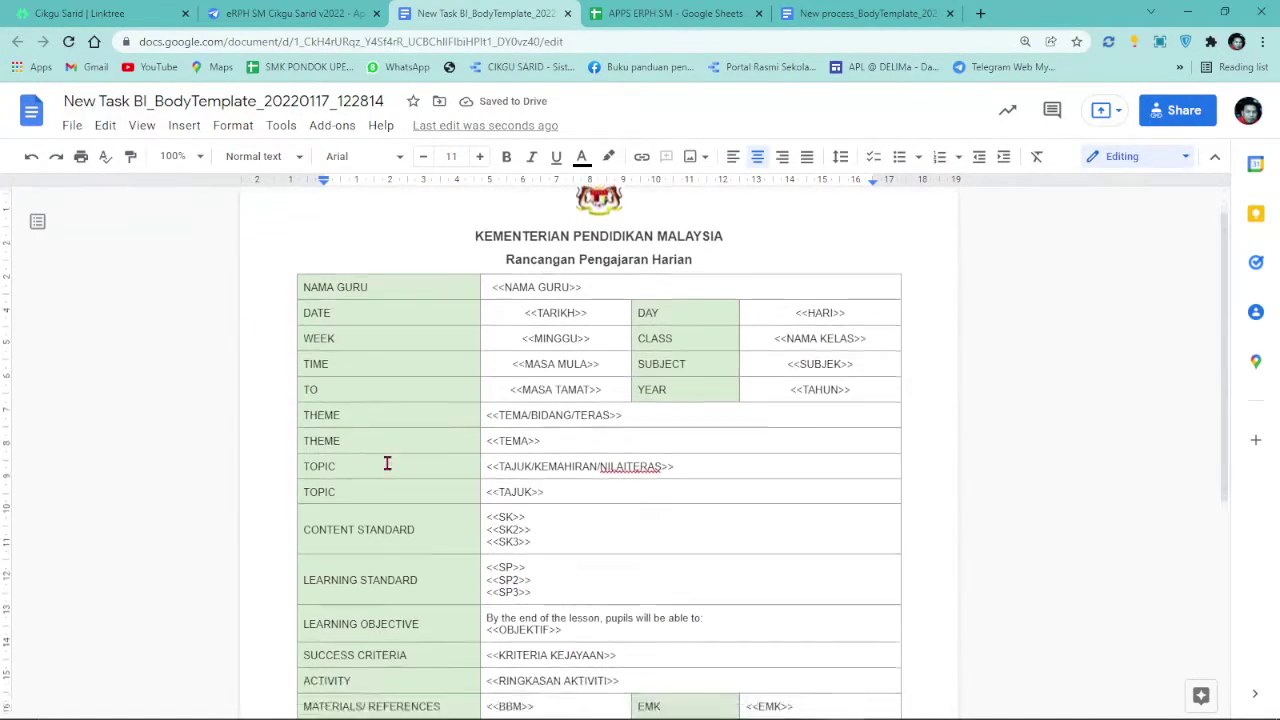
{"action": "scroll", "coordinate": [409, 491], "scroll_direction": "up", "scroll_amount": 2}
{"action": "scroll", "coordinate": [409, 491], "scroll_direction": "up", "scroll_amount": 3}
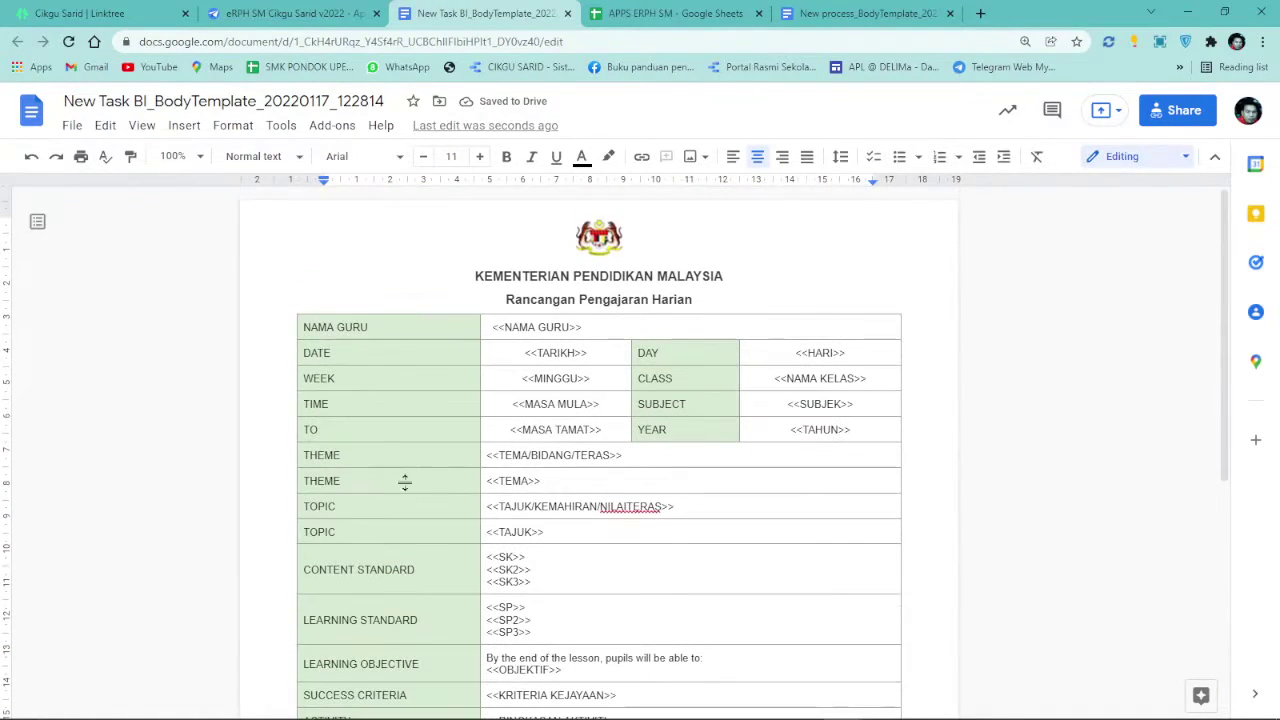
{"action": "left_click_drag", "start_coordinate": [368, 330], "coordinate": [302, 330]}
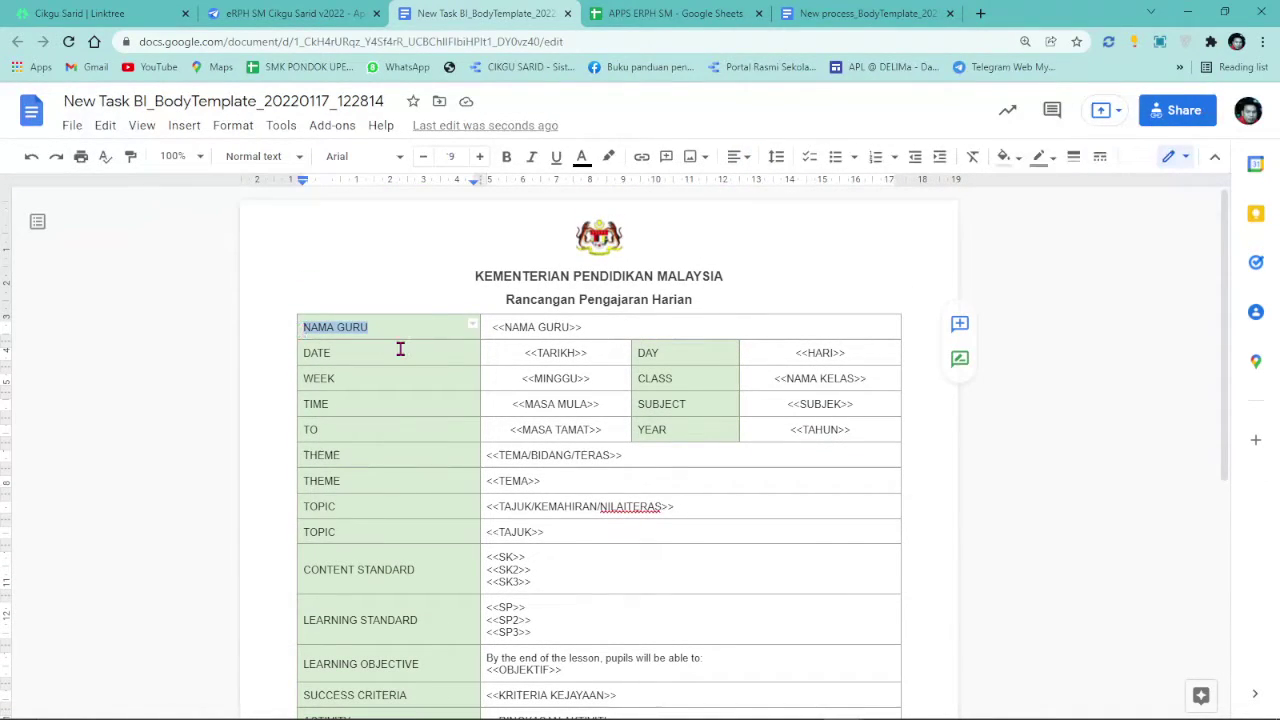
{"action": "type", "text": "TEACHE"}
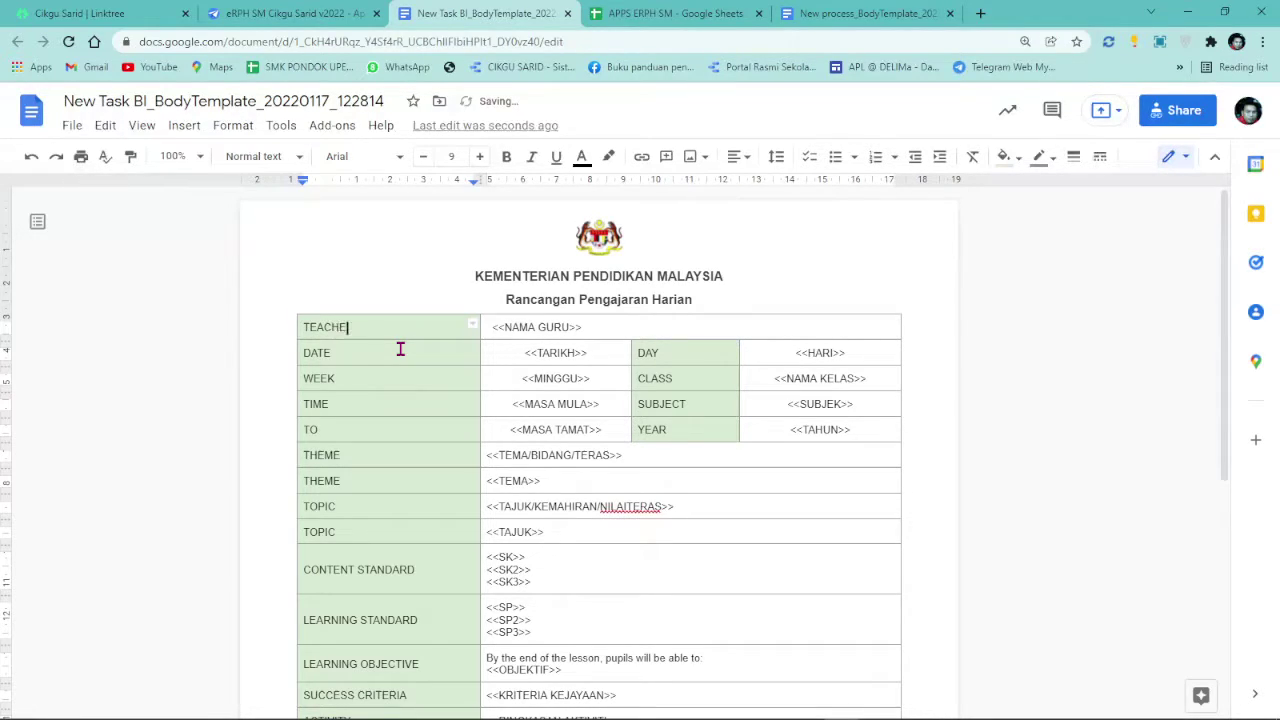
{"action": "type", "text": "R NAME"}
{"action": "scroll", "coordinate": [1047, 350], "scroll_direction": "down", "scroll_amount": 4}
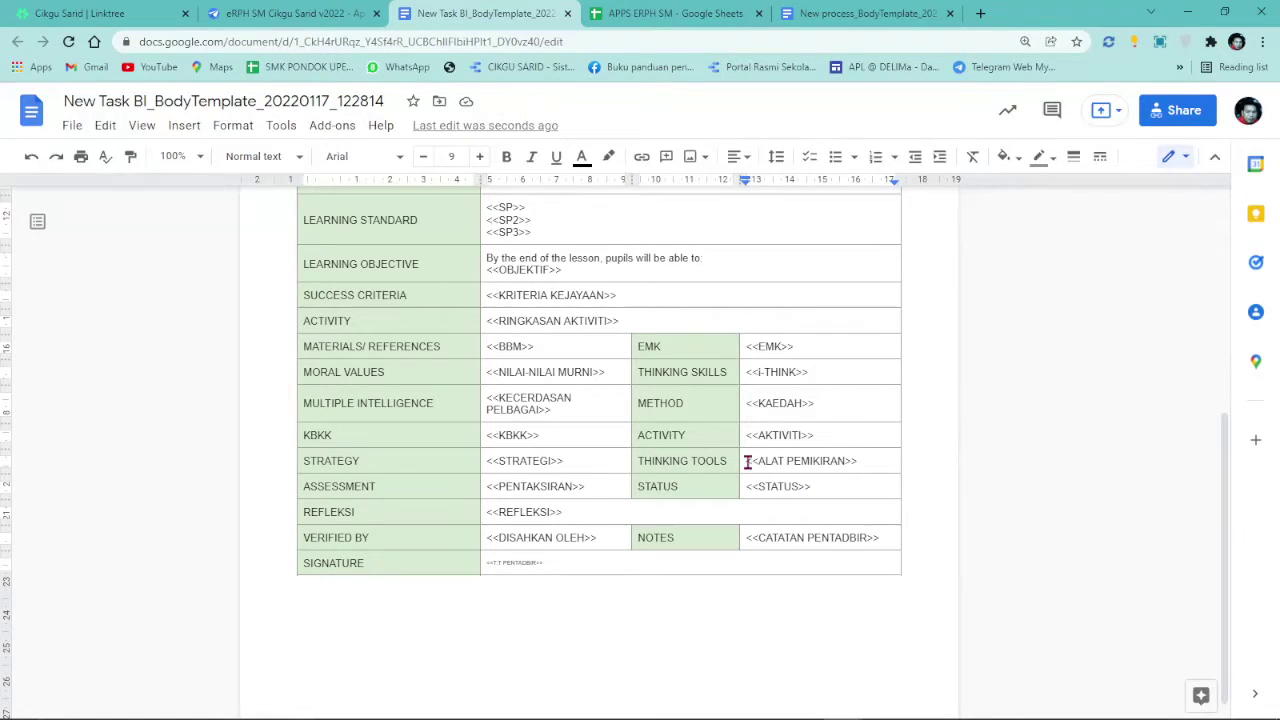
{"action": "scroll", "coordinate": [403, 446], "scroll_direction": "up", "scroll_amount": 3}
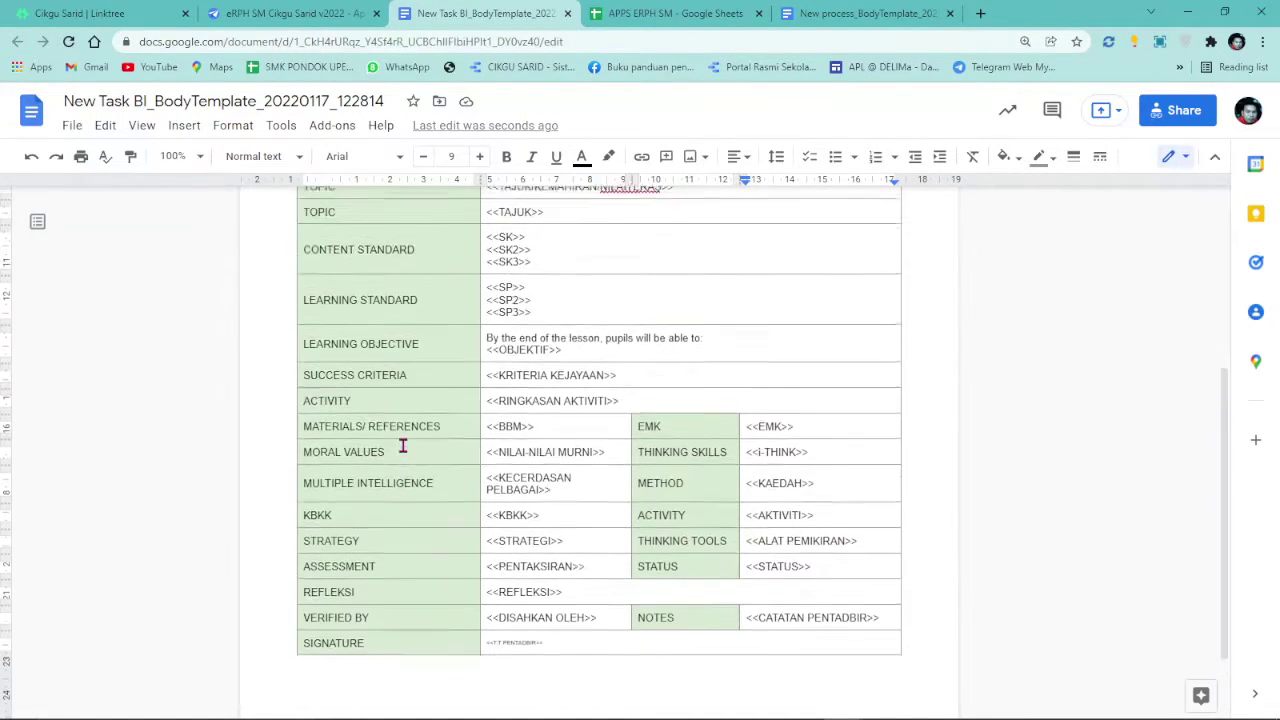
{"action": "scroll", "coordinate": [403, 446], "scroll_direction": "up", "scroll_amount": 2}
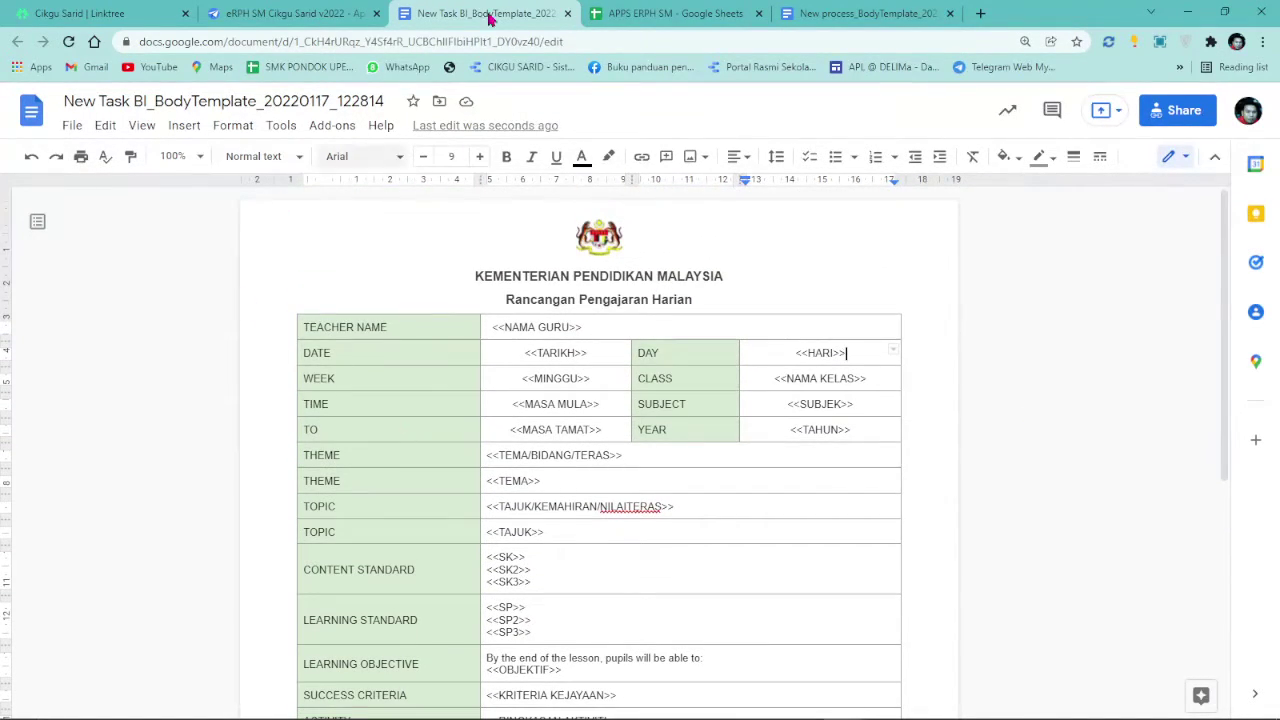
- Return to the AppSheet editor and set New Task BI's file folder path expression to "/FRph/"
{"action": "left_click", "coordinate": [290, 13]}
{"action": "scroll", "coordinate": [1058, 412], "scroll_direction": "down", "scroll_amount": 1}
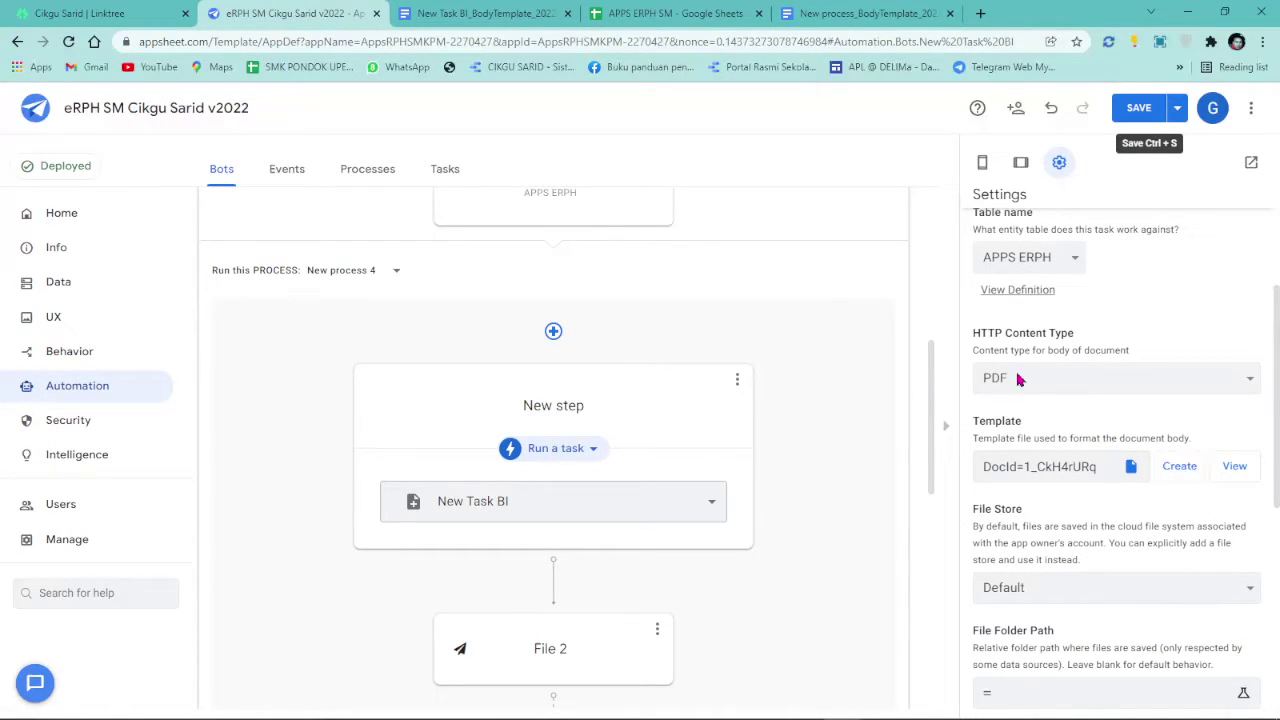
{"action": "left_click", "coordinate": [868, 13]}
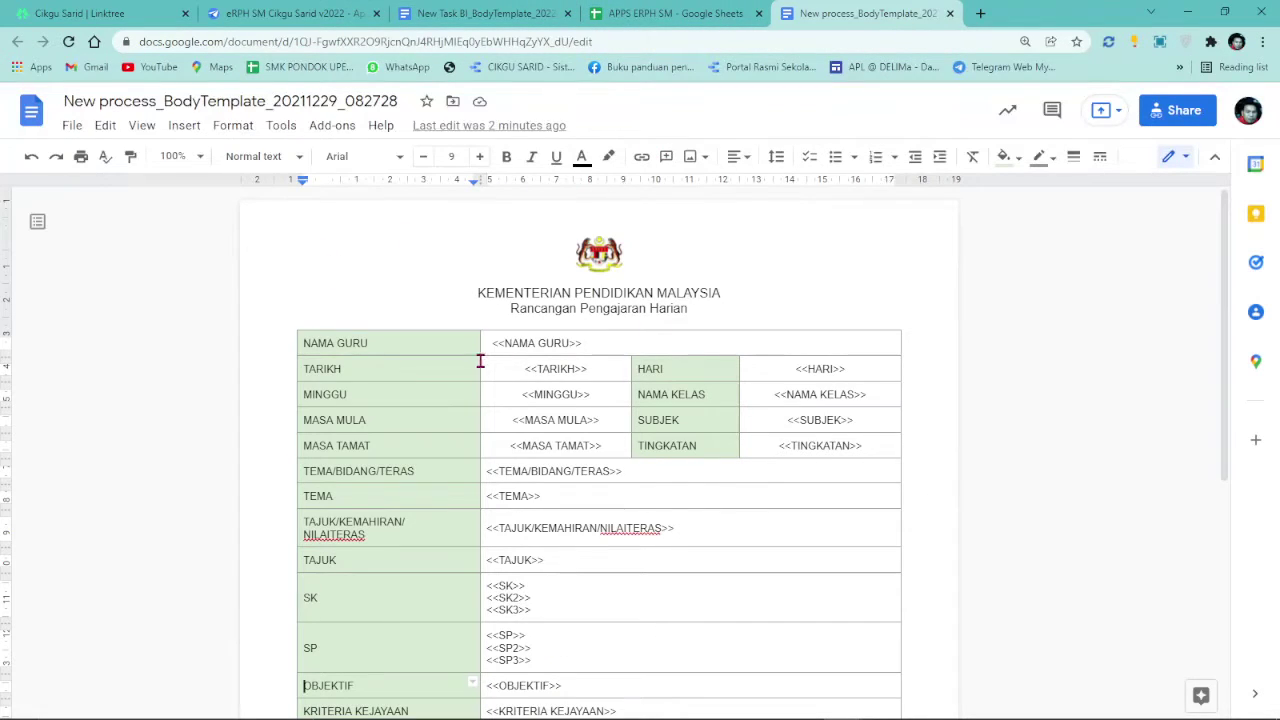
{"action": "left_click", "coordinate": [305, 8]}
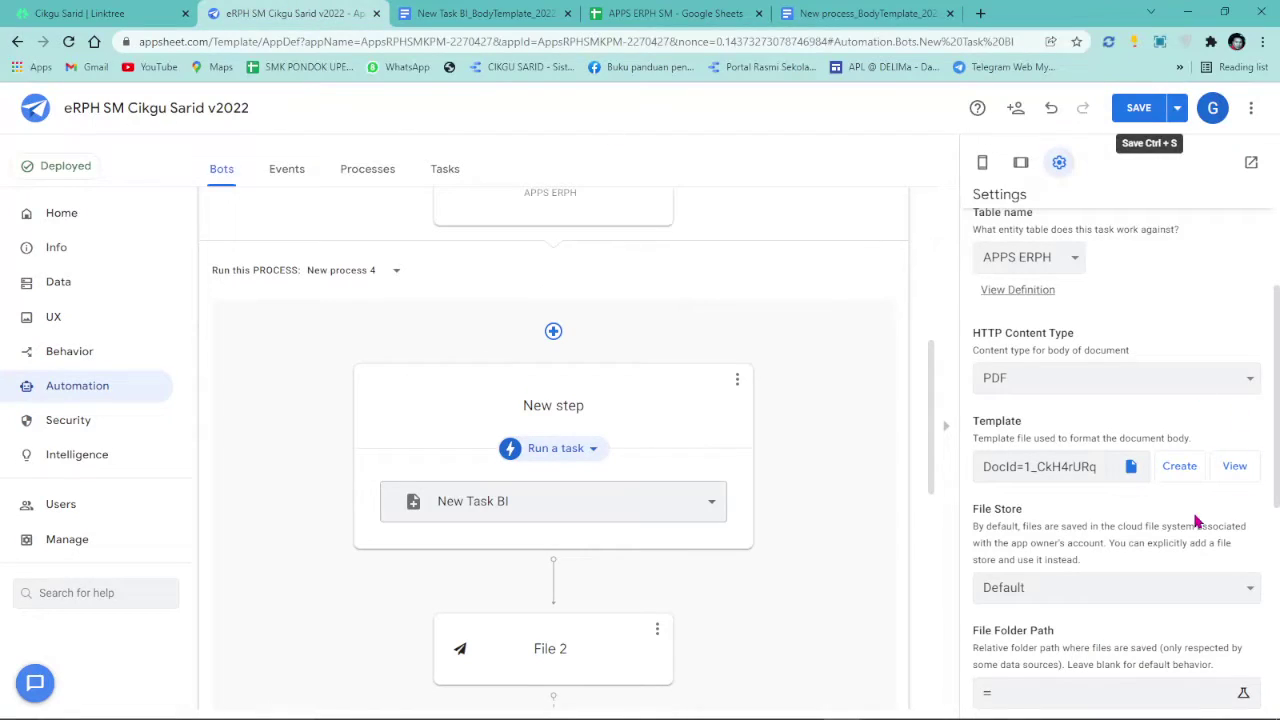
{"action": "scroll", "coordinate": [1206, 523], "scroll_direction": "down", "scroll_amount": 2}
{"action": "left_click", "coordinate": [1062, 545]}
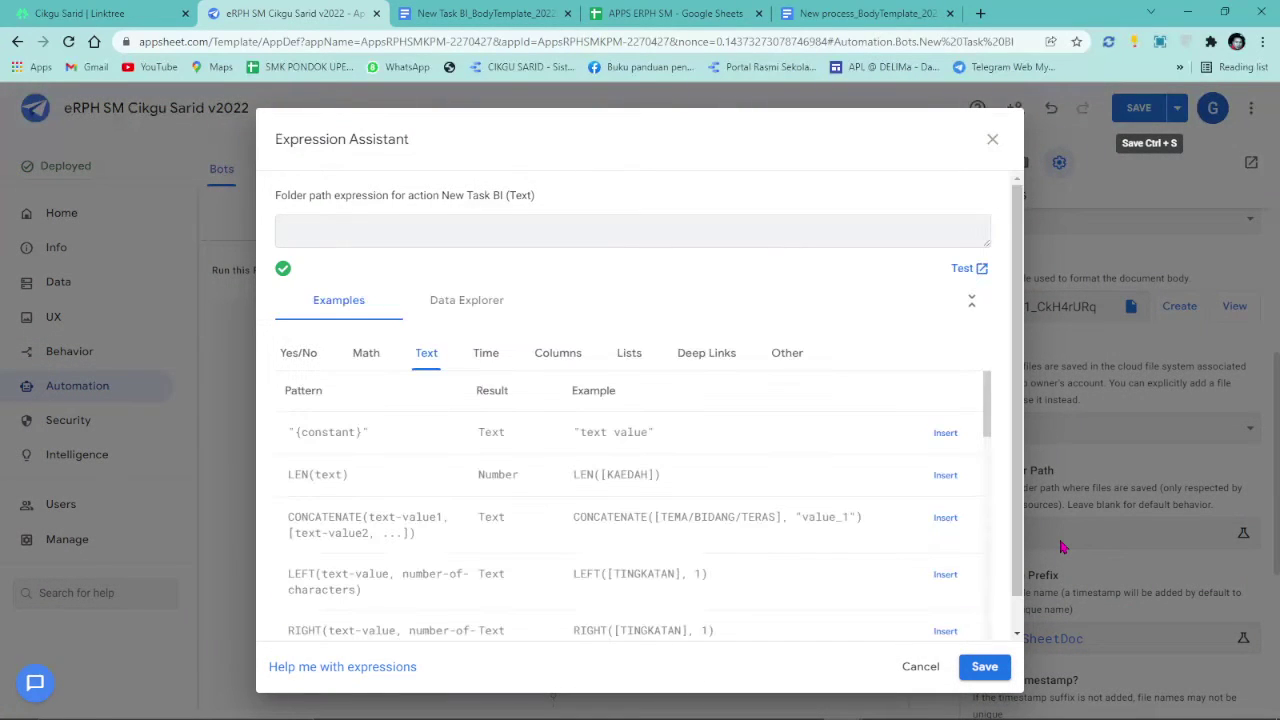
{"action": "type", "text": "\"/f"}
{"action": "key", "text": "BackSpace"}
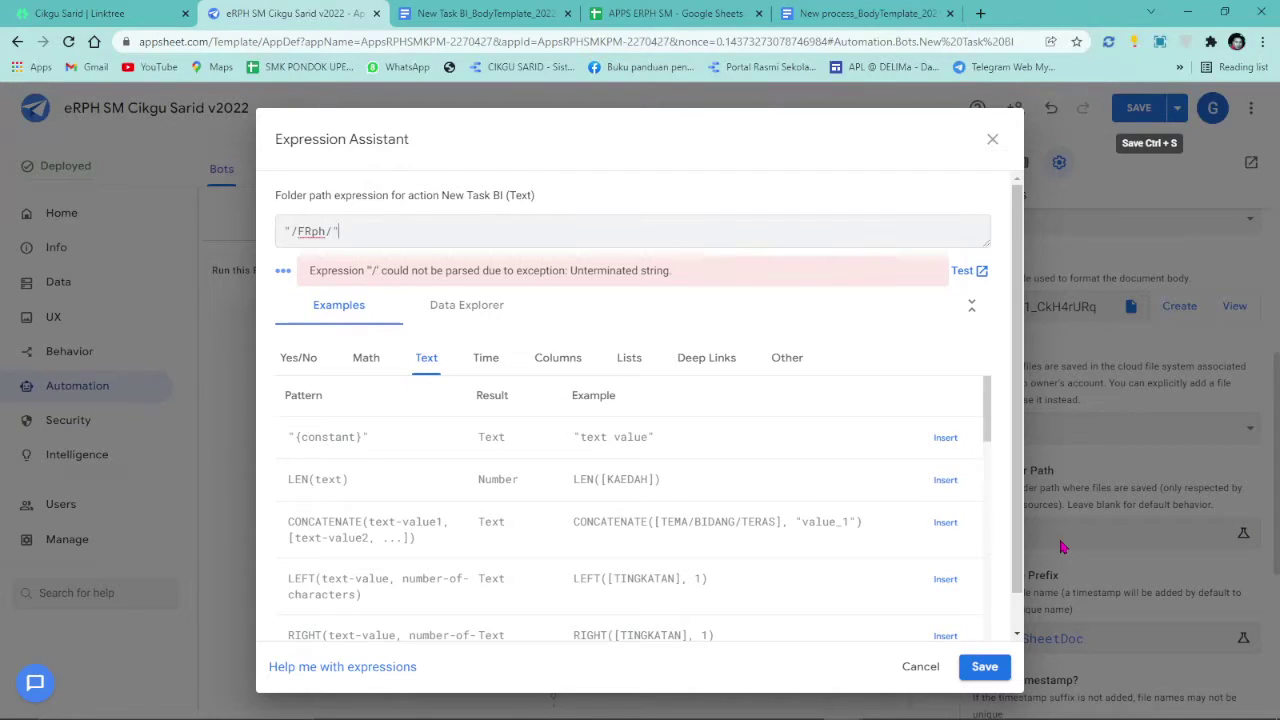
{"action": "type", "text": "FRph/\""}
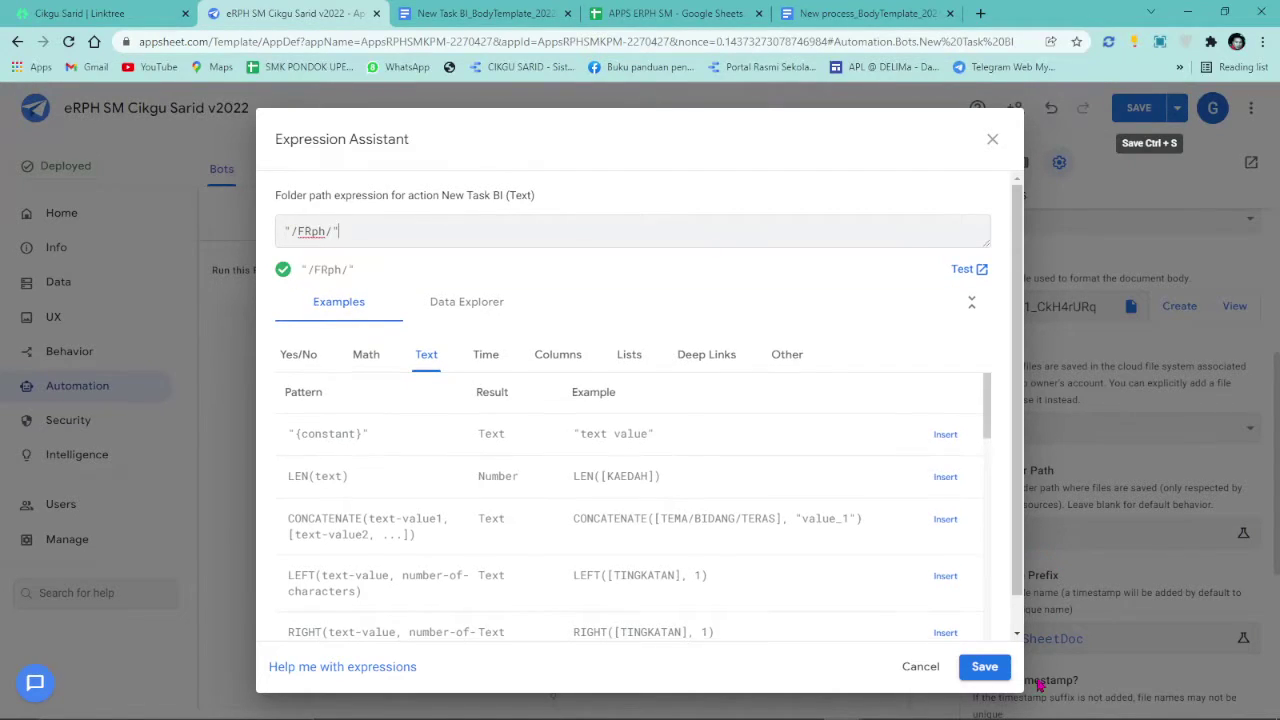
{"action": "left_click", "coordinate": [1000, 668]}
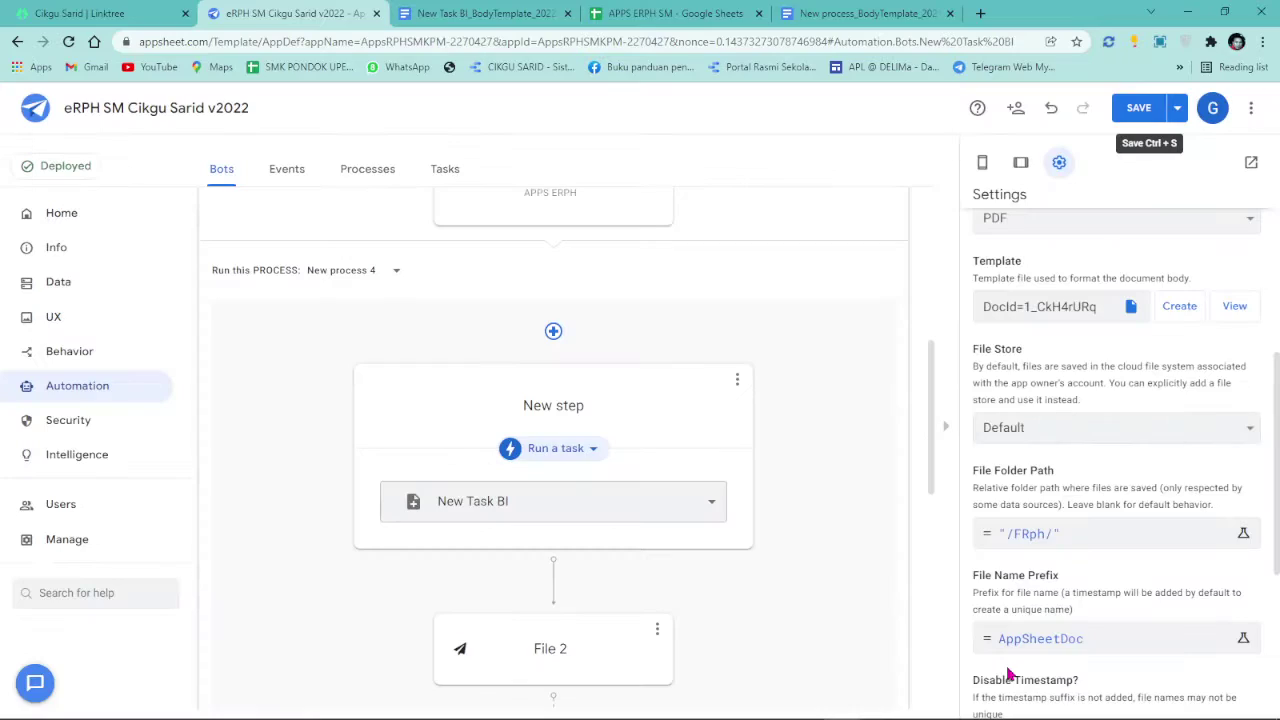
- Set New Task BI's file name prefix to the [PENDAFTARAN] column and save the app
{"action": "left_click", "coordinate": [1083, 638]}
{"action": "key", "text": "ctrl+a"}
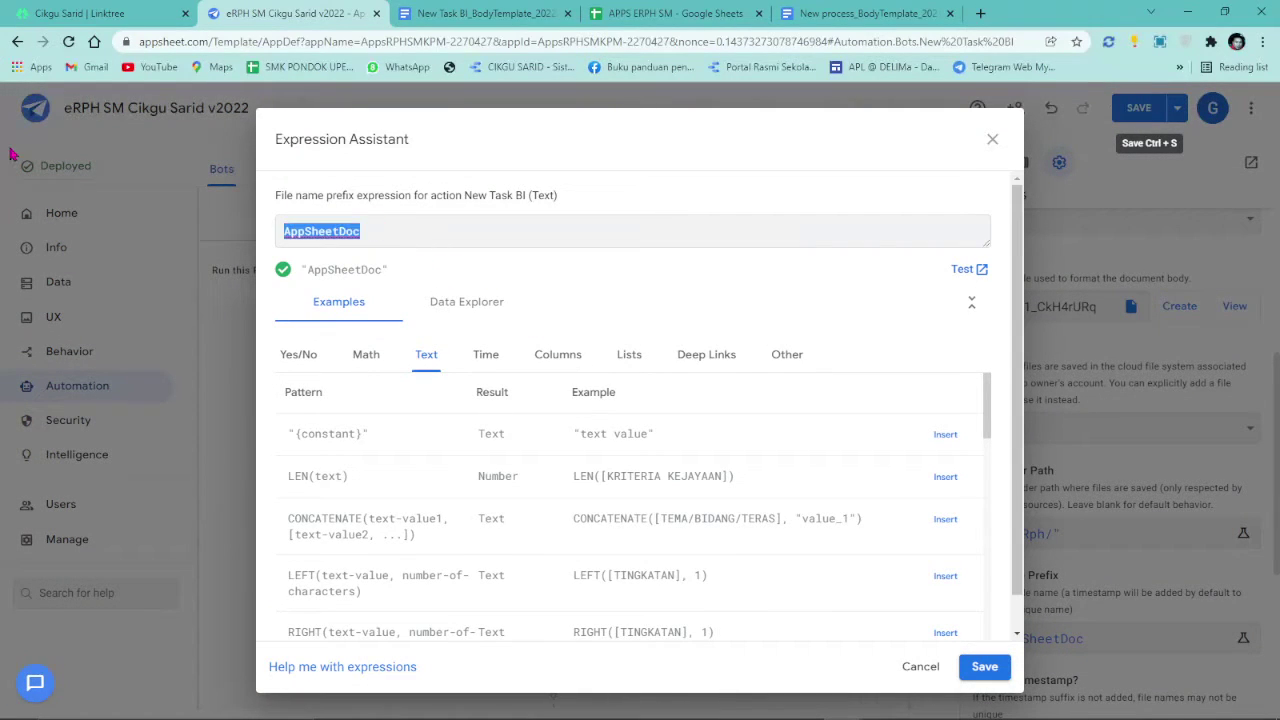
{"action": "key", "text": "BackSpace"}
{"action": "scroll", "coordinate": [795, 546], "scroll_direction": "down", "scroll_amount": 3}
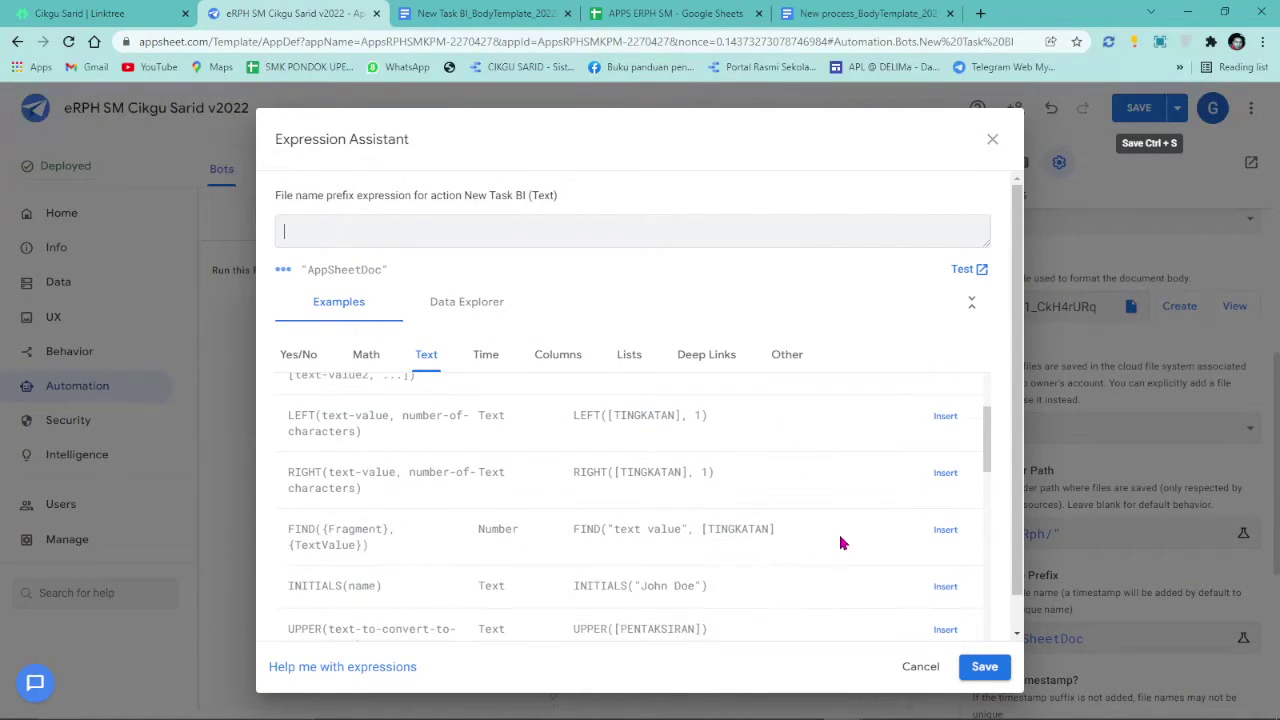
{"action": "scroll", "coordinate": [843, 545], "scroll_direction": "down", "scroll_amount": 3}
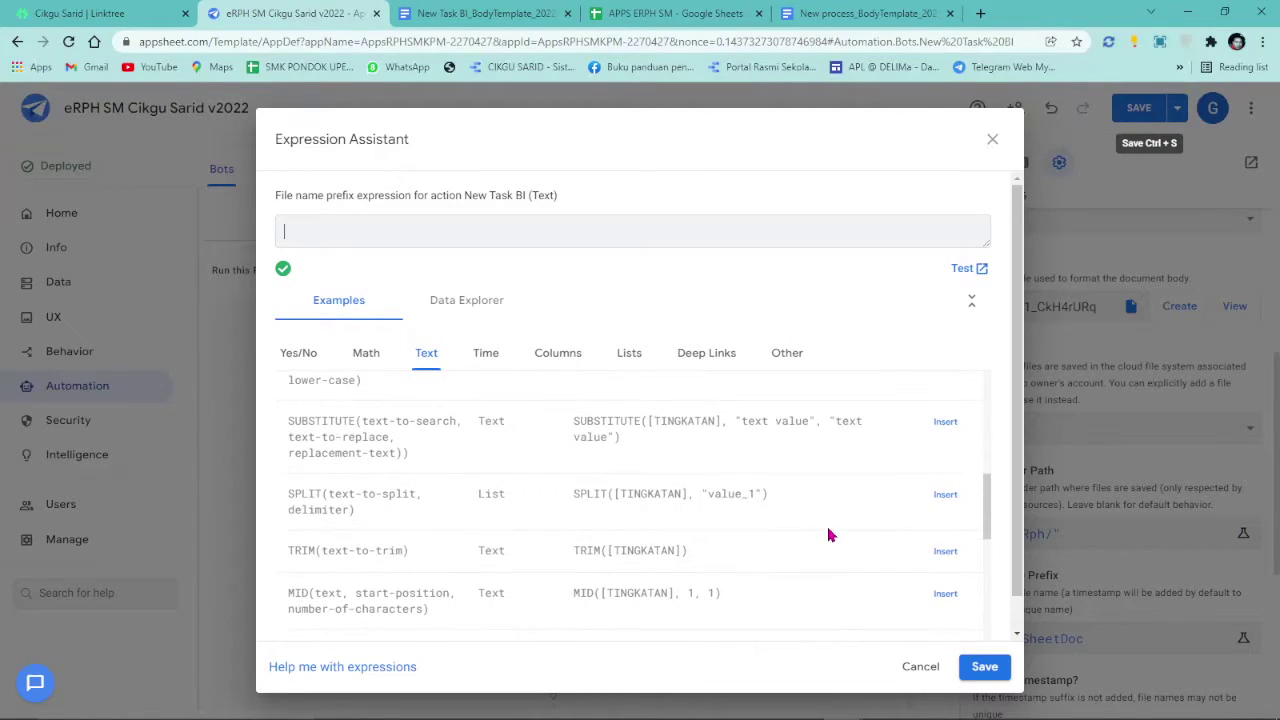
{"action": "scroll", "coordinate": [828, 537], "scroll_direction": "up", "scroll_amount": 5}
{"action": "left_click", "coordinate": [555, 358]}
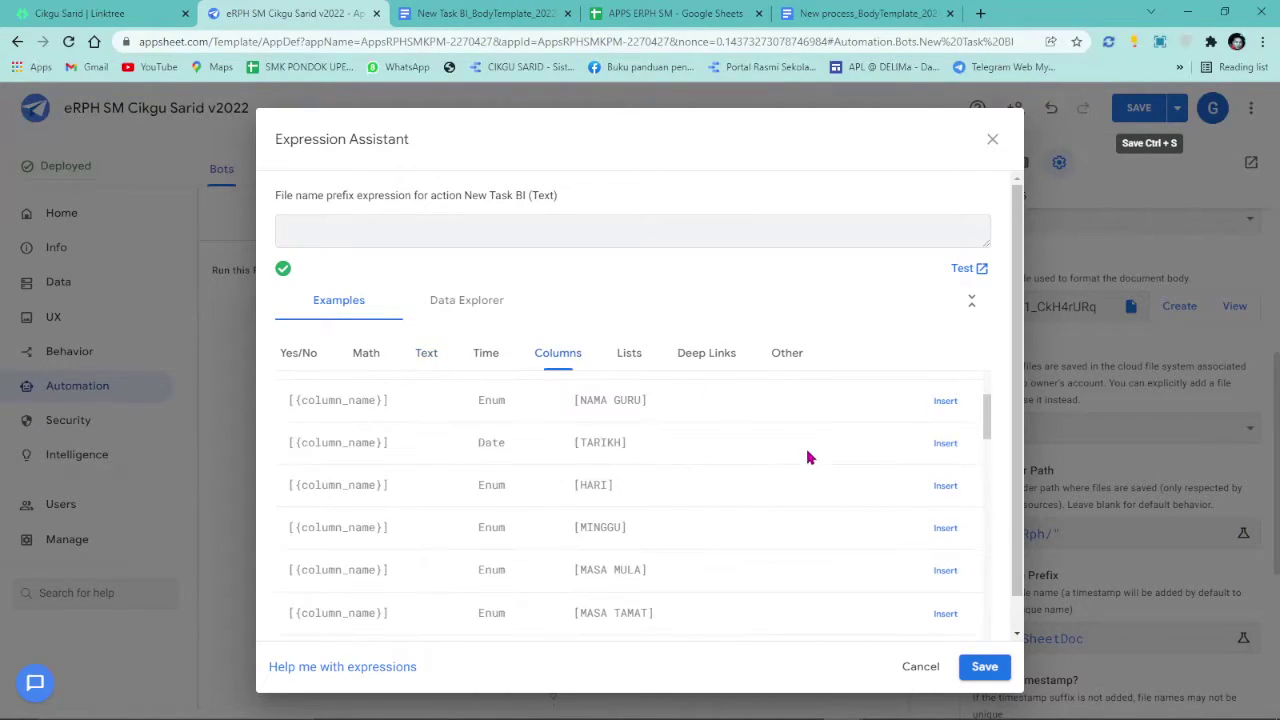
{"action": "scroll", "coordinate": [792, 574], "scroll_direction": "up", "scroll_amount": 3}
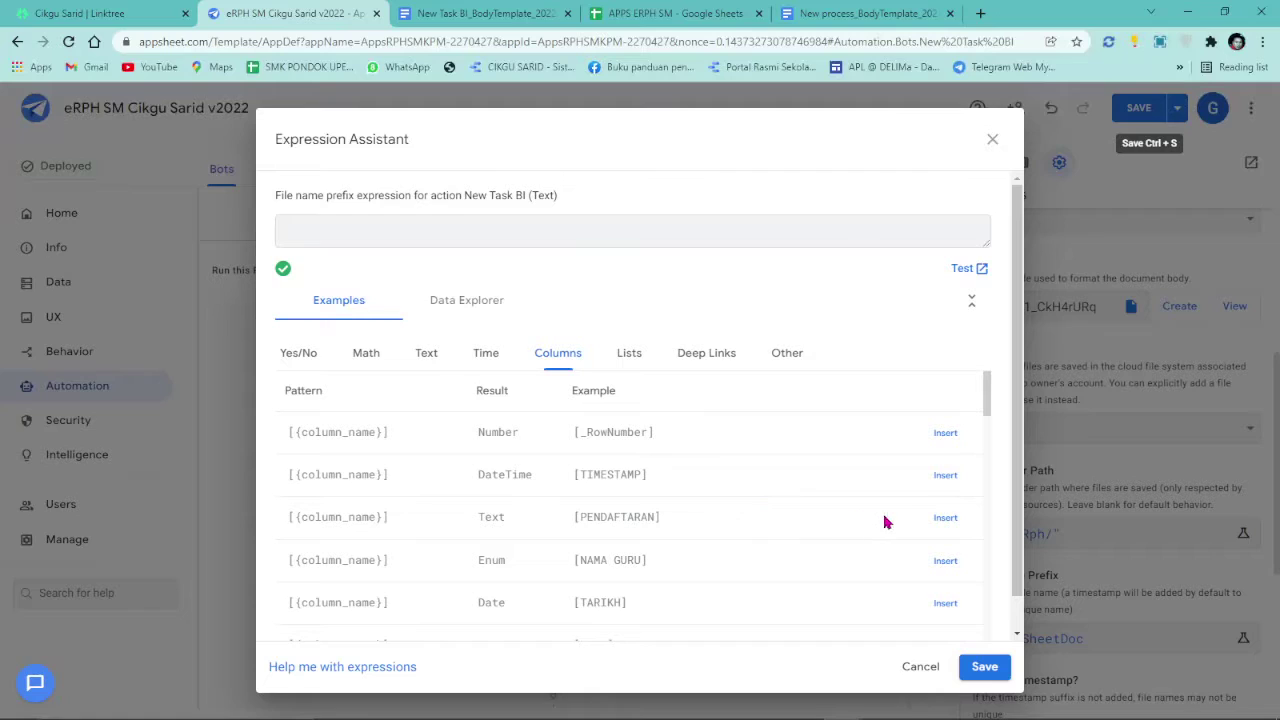
{"action": "left_click", "coordinate": [945, 518]}
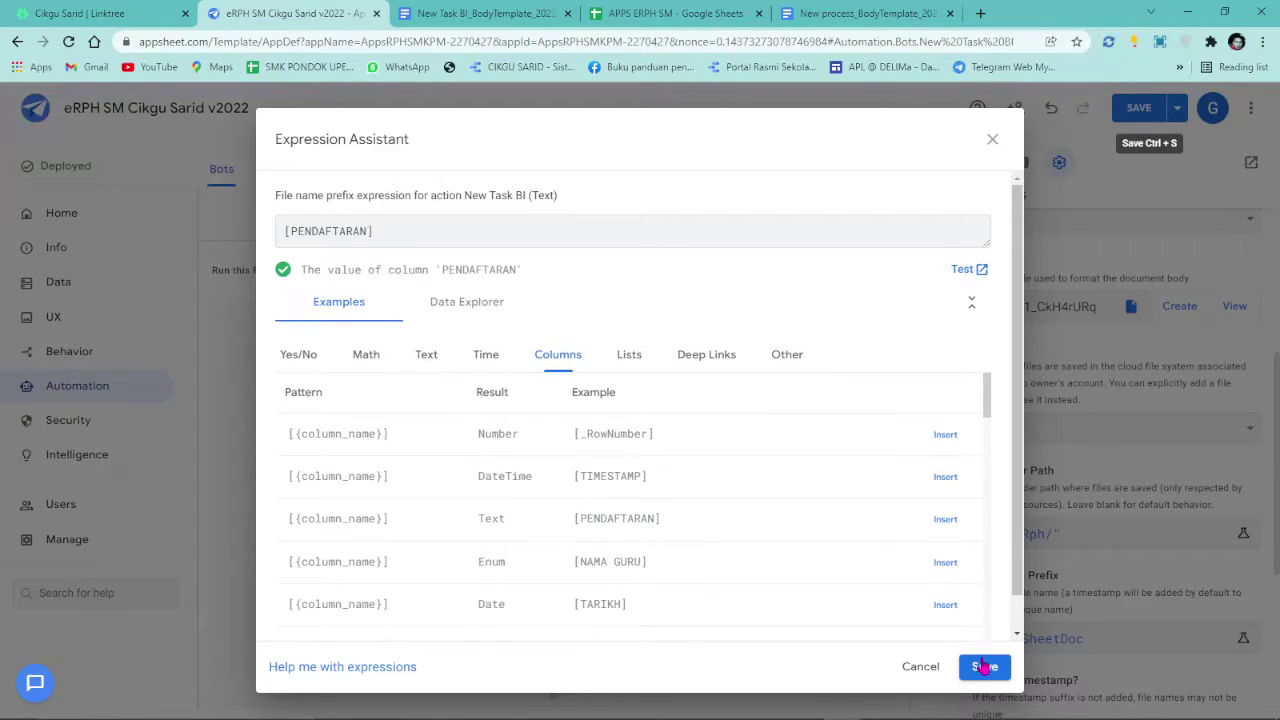
{"action": "left_click", "coordinate": [984, 666]}
{"action": "left_click", "coordinate": [1144, 112]}
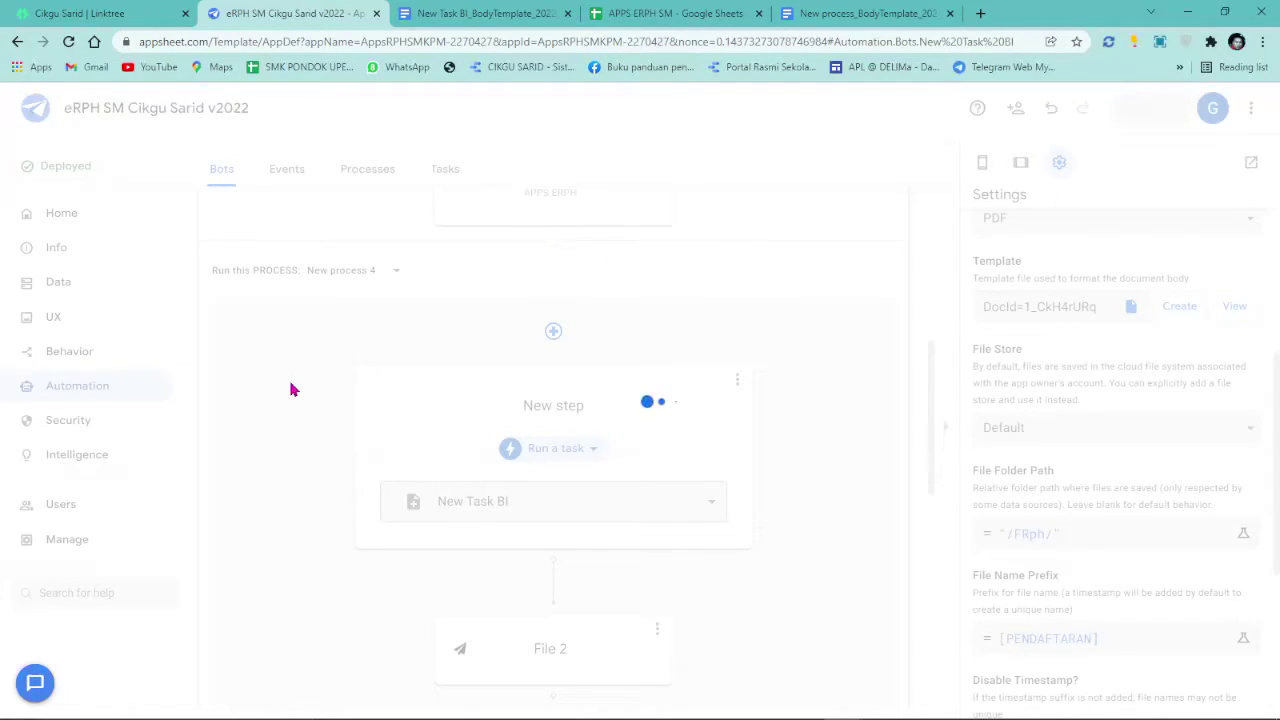
- Duplicate the BI bot and rename the copy, replacing BI with jawi and removing the trailing 2
{"action": "scroll", "coordinate": [373, 349], "scroll_direction": "up", "scroll_amount": 2}
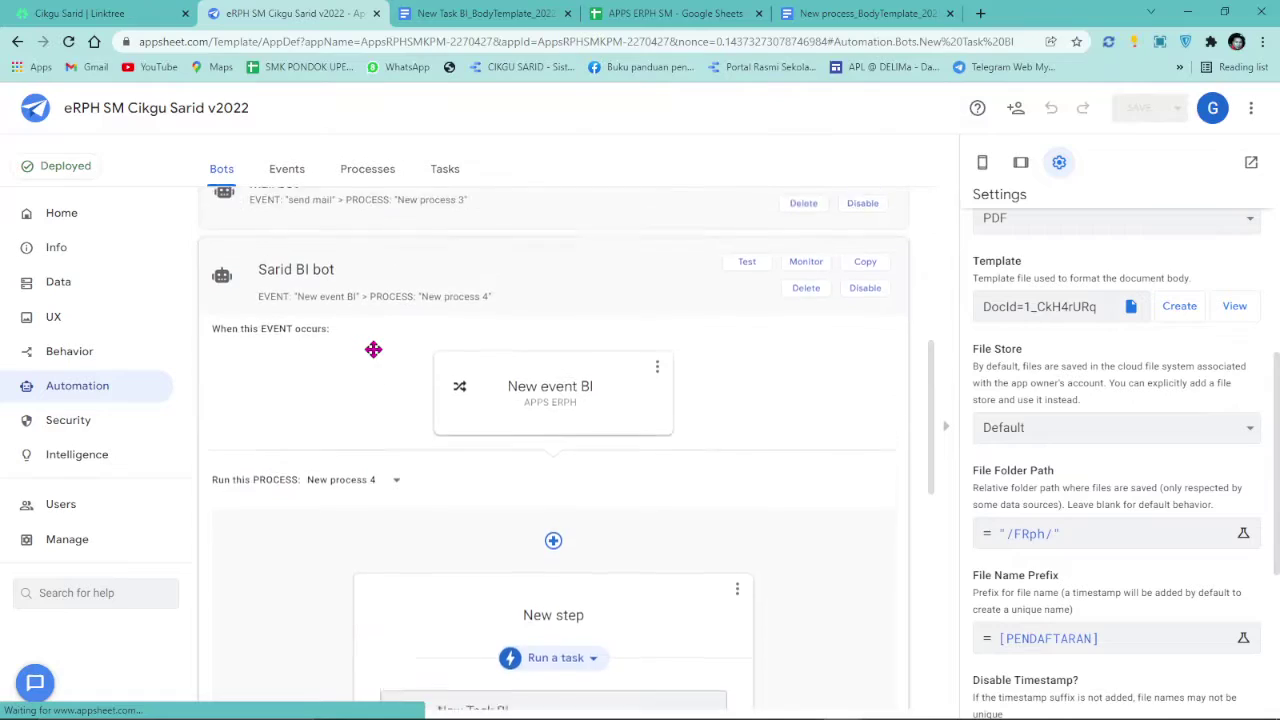
{"action": "scroll", "coordinate": [373, 349], "scroll_direction": "up", "scroll_amount": 1}
{"action": "left_click", "coordinate": [222, 384]}
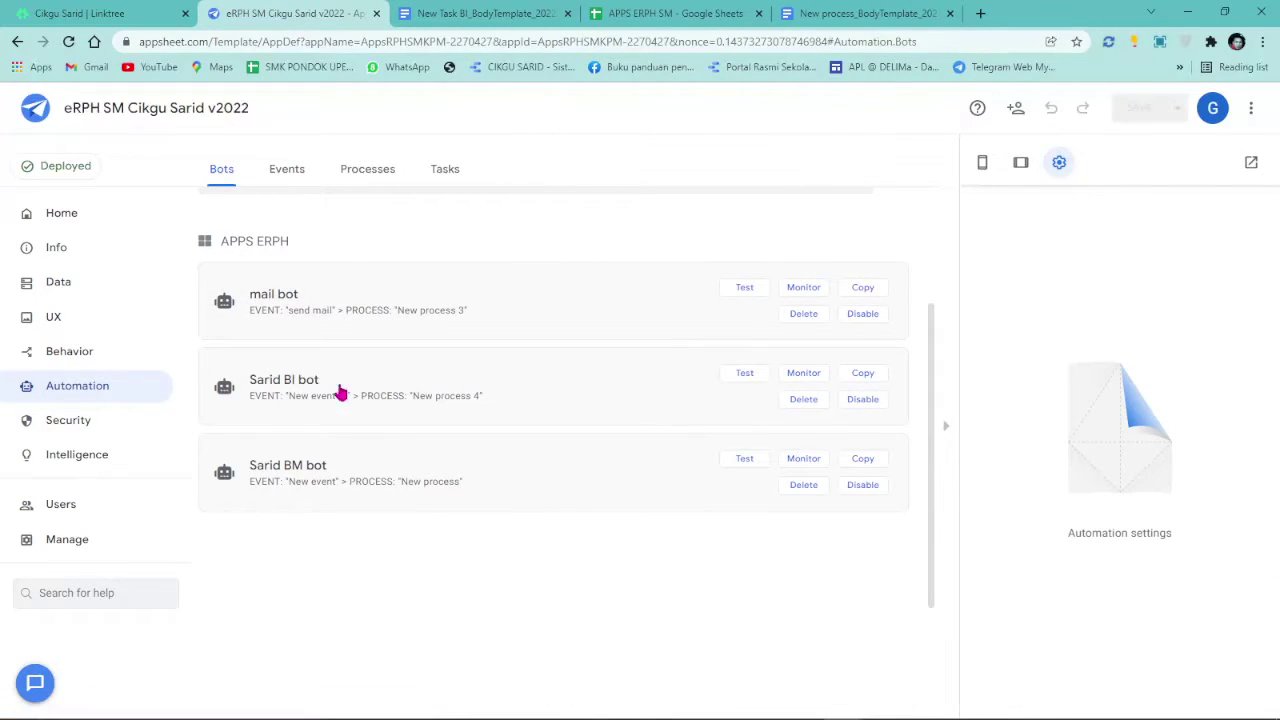
{"action": "left_click", "coordinate": [862, 373]}
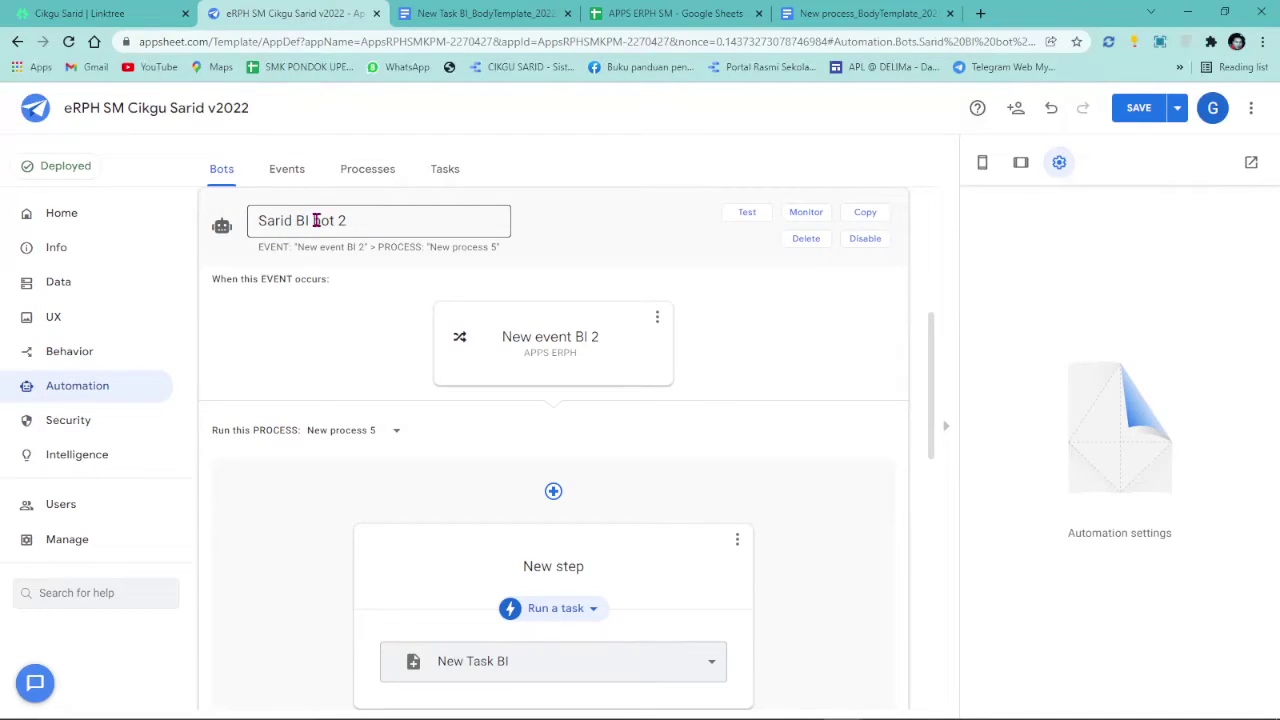
{"action": "left_click_drag", "start_coordinate": [312, 220], "coordinate": [295, 220]}
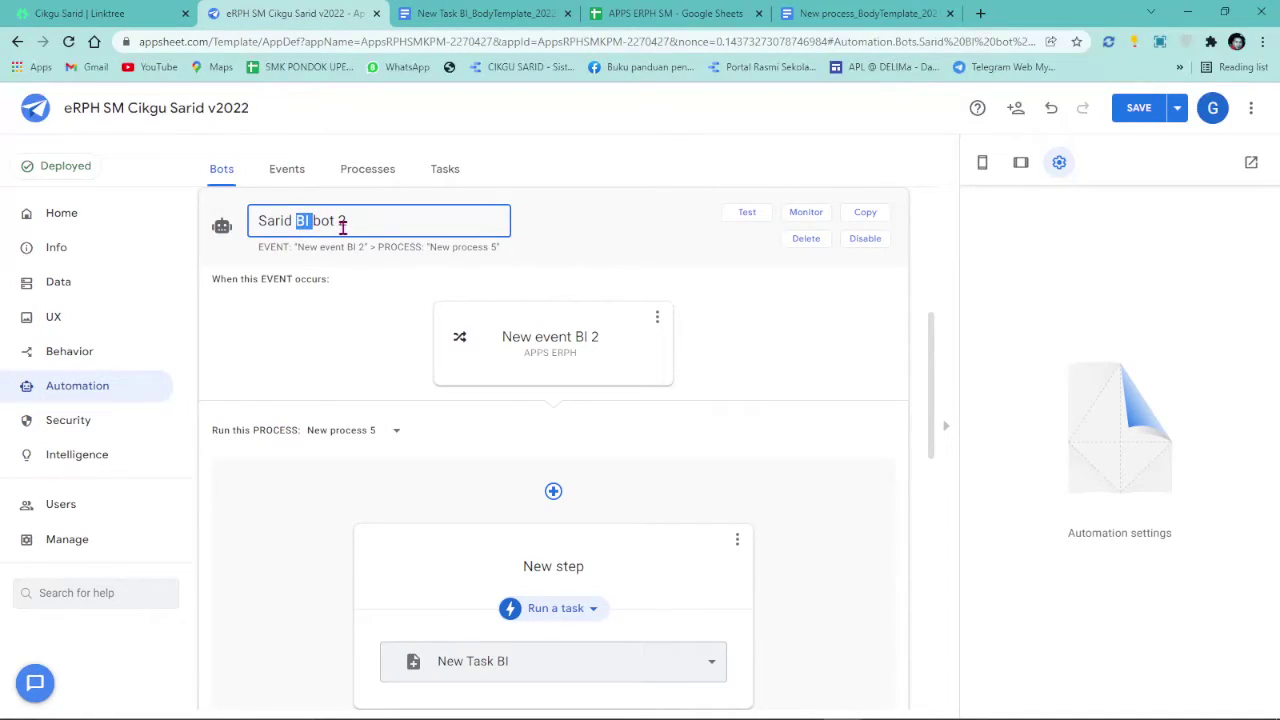
{"action": "key", "text": "BackSpace"}
{"action": "type", "text": "jawi"}
{"action": "double_click", "coordinate": [368, 218]}
{"action": "key", "text": "BackSpace"}
{"action": "left_click", "coordinate": [485, 345]}
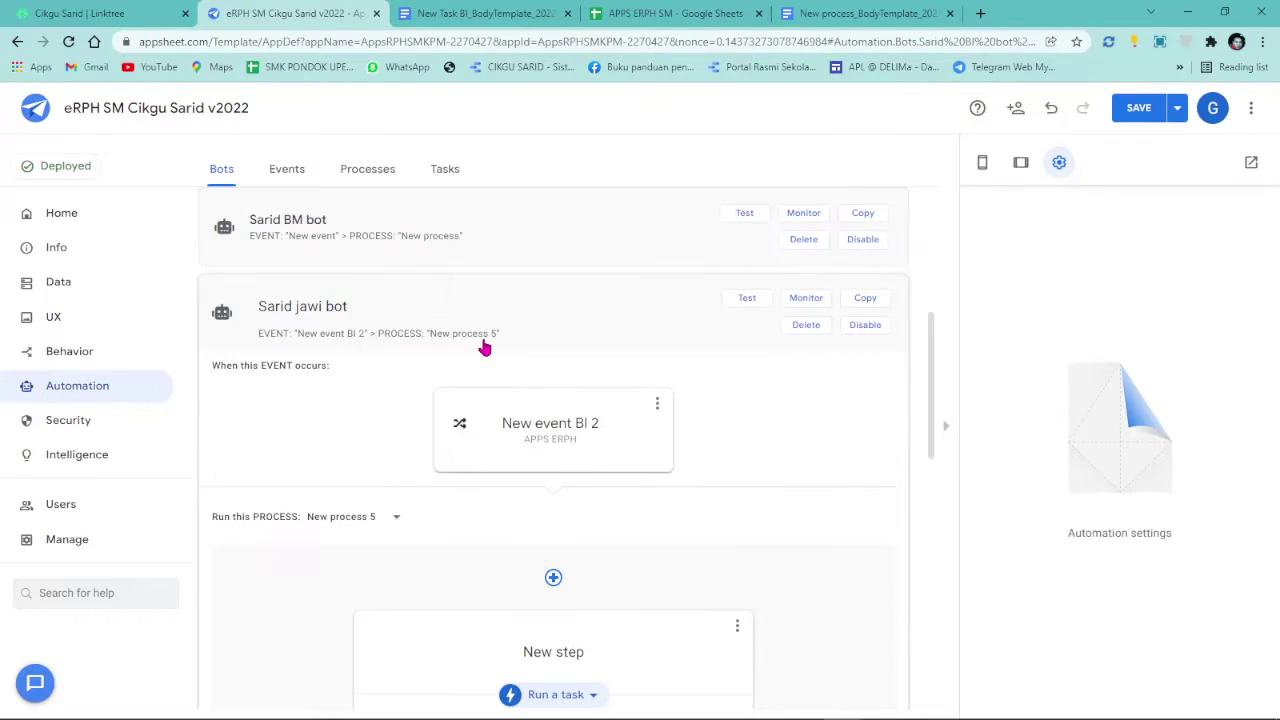
- Rename the jawi bot's event to New event jawi
{"action": "left_click", "coordinate": [472, 438]}
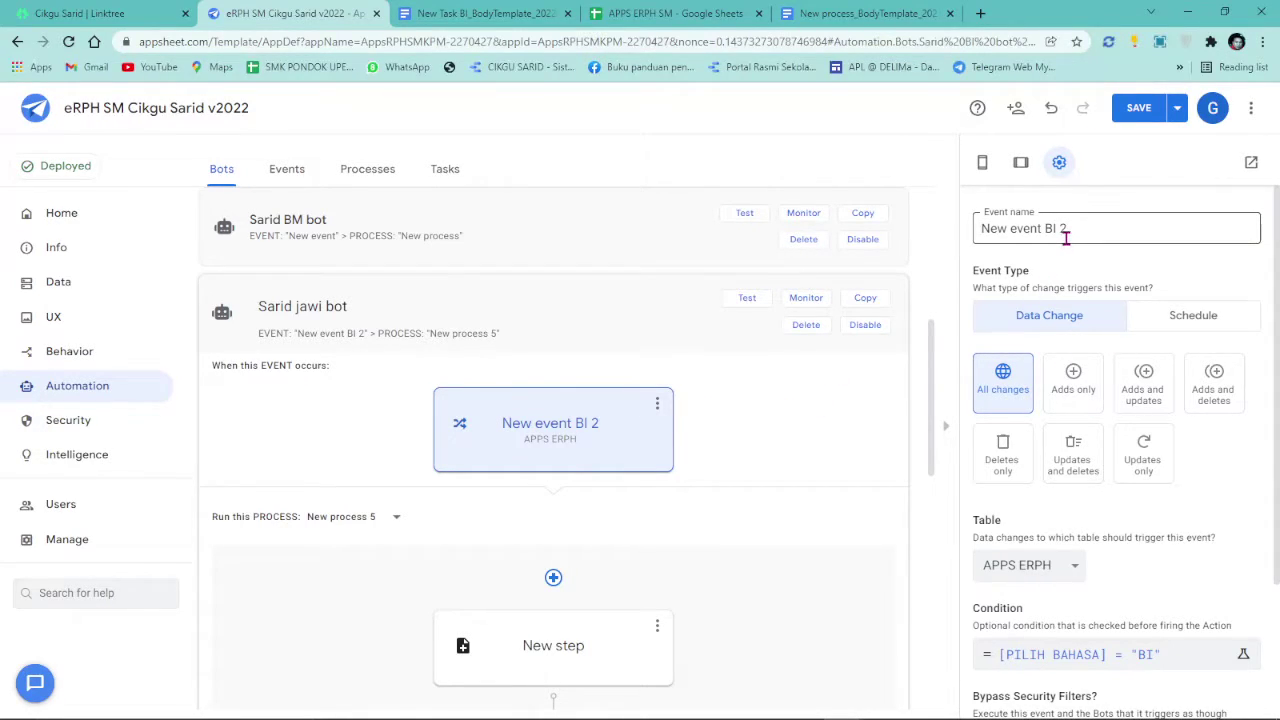
{"action": "left_click_drag", "start_coordinate": [1044, 228], "coordinate": [1080, 227]}
{"action": "type", "text": "jawi"}
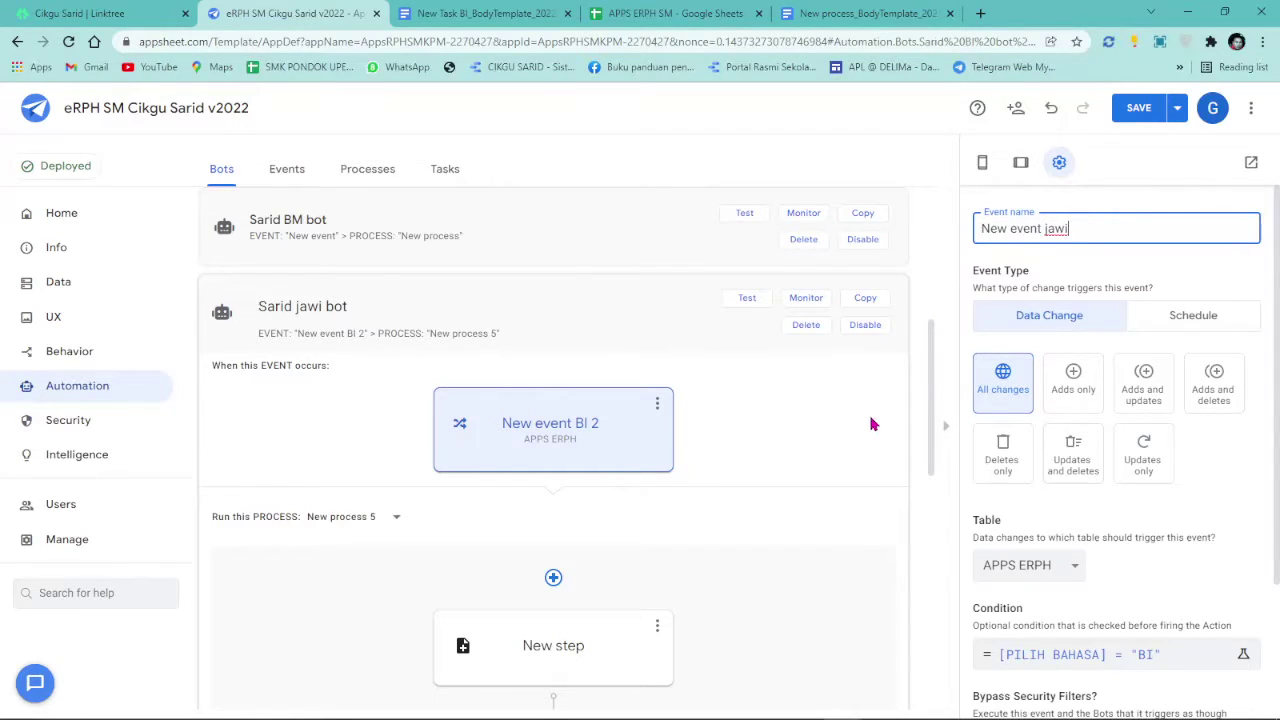
- Set the condition of New event jawi to [PILIH BAHASA] = "JAWI"
{"action": "scroll", "coordinate": [1143, 474], "scroll_direction": "down", "scroll_amount": 3}
{"action": "left_click", "coordinate": [1148, 484]}
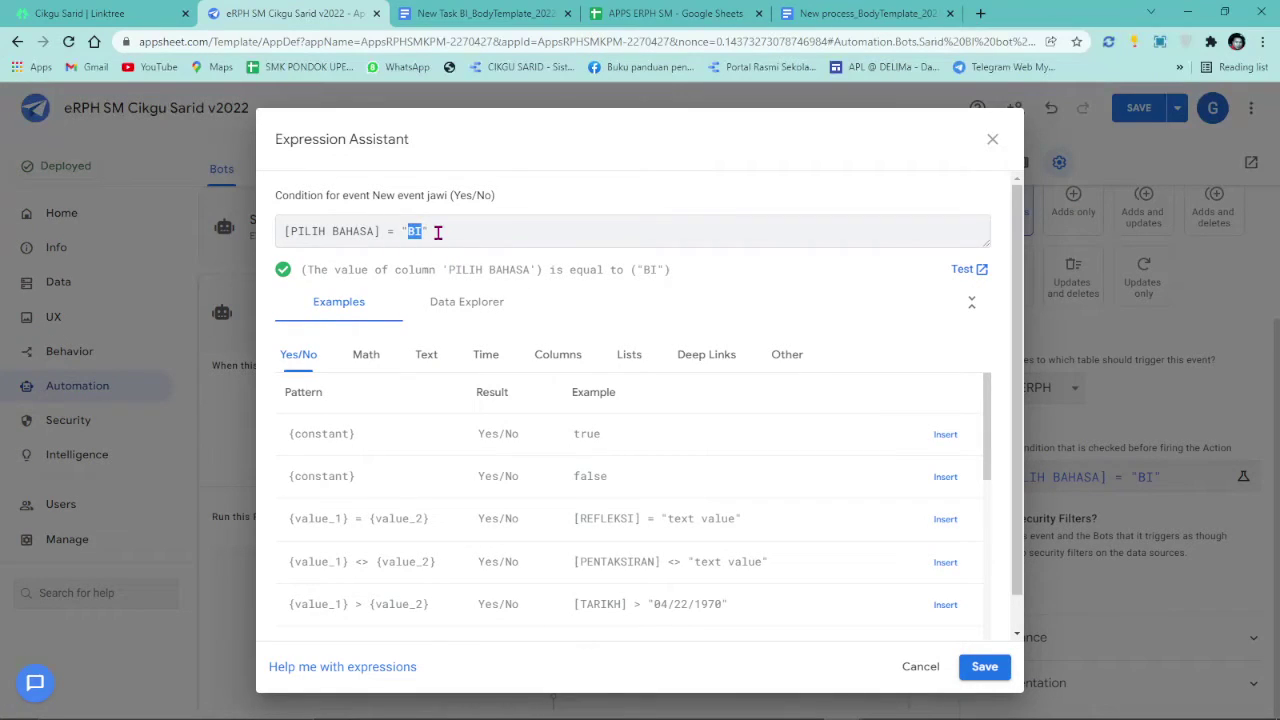
{"action": "type", "text": "jawi"}
{"action": "key", "text": "BackSpace"}
{"action": "key", "text": "BackSpace"}
{"action": "key", "text": "BackSpace"}
{"action": "left_click", "coordinate": [980, 666]}
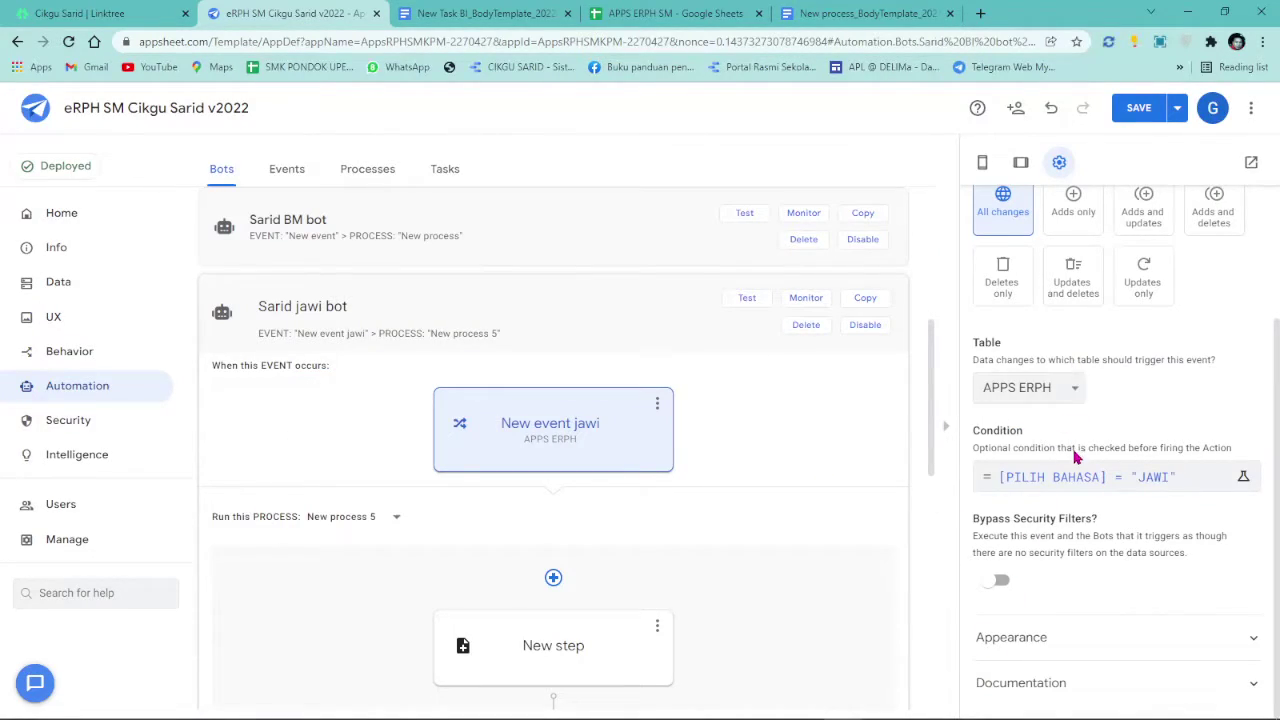
- Create a new task for the jawi bot's first step, with Create a new file as its type
{"action": "scroll", "coordinate": [714, 571], "scroll_direction": "down", "scroll_amount": 2}
{"action": "left_click", "coordinate": [488, 486]}
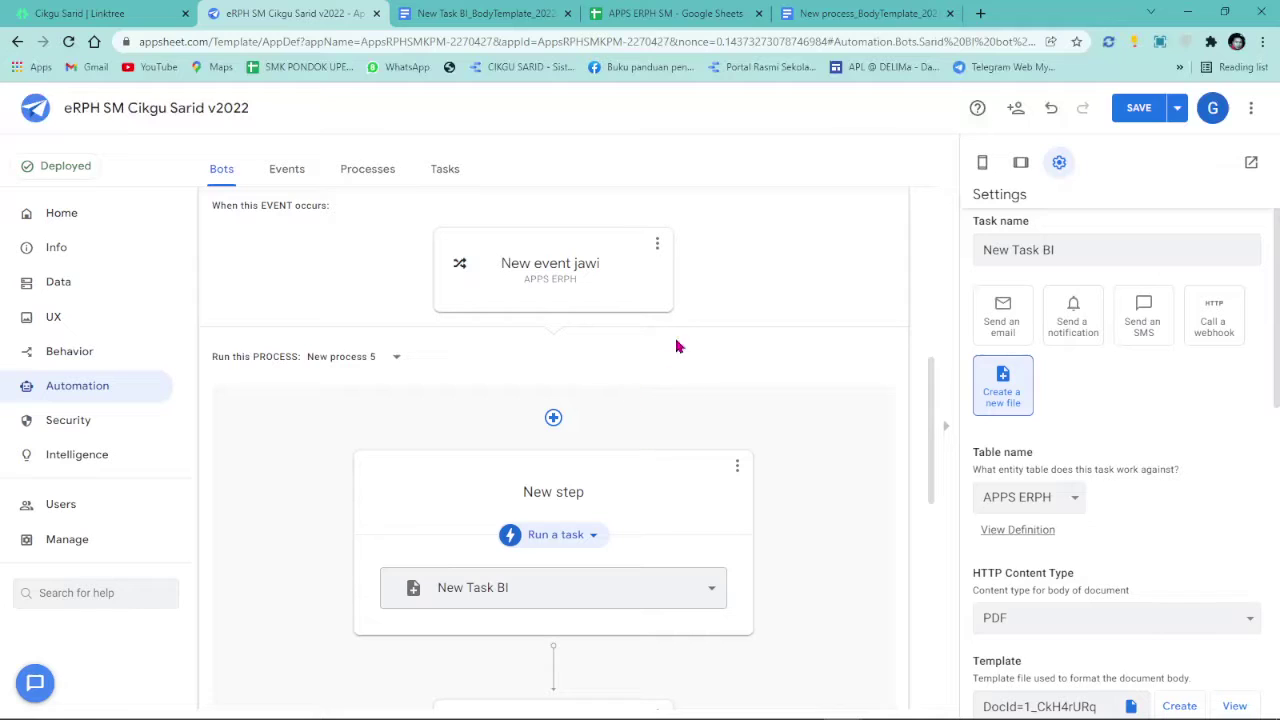
{"action": "scroll", "coordinate": [650, 440], "scroll_direction": "down", "scroll_amount": 1}
{"action": "left_click", "coordinate": [584, 512]}
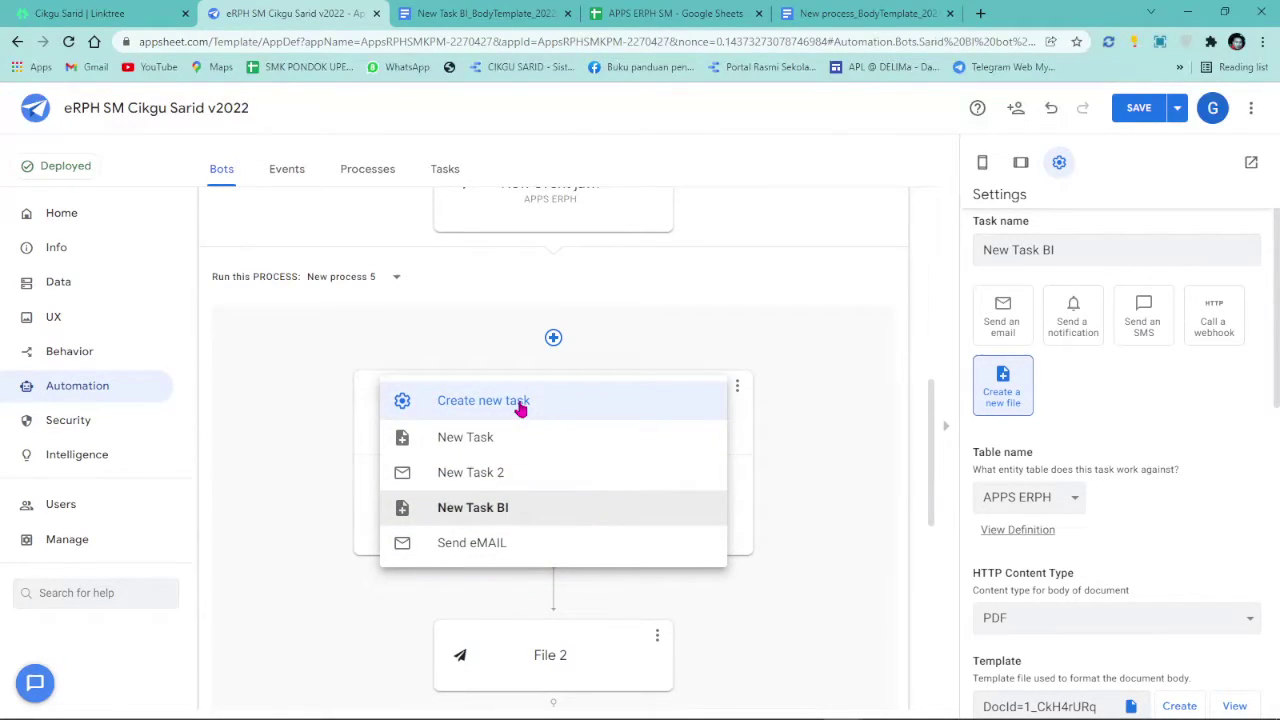
{"action": "left_click", "coordinate": [519, 405]}
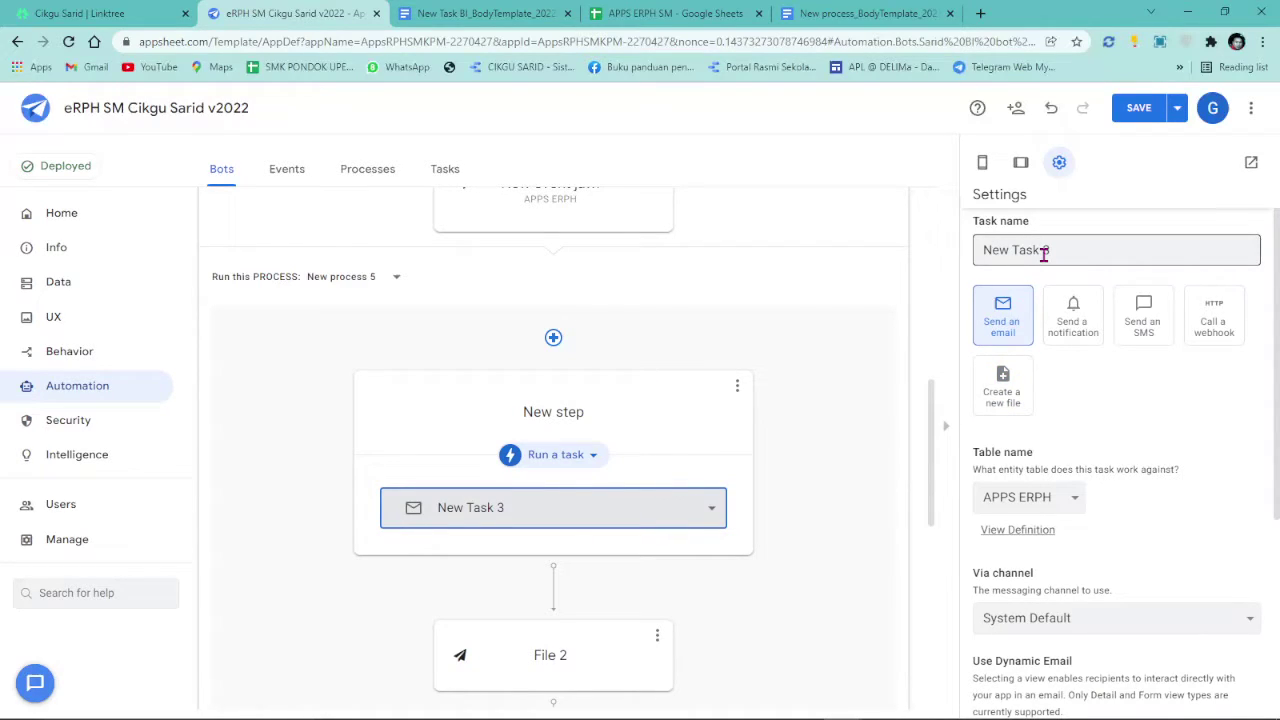
{"action": "left_click", "coordinate": [1003, 400]}
{"action": "scroll", "coordinate": [1163, 480], "scroll_direction": "down", "scroll_amount": 2}
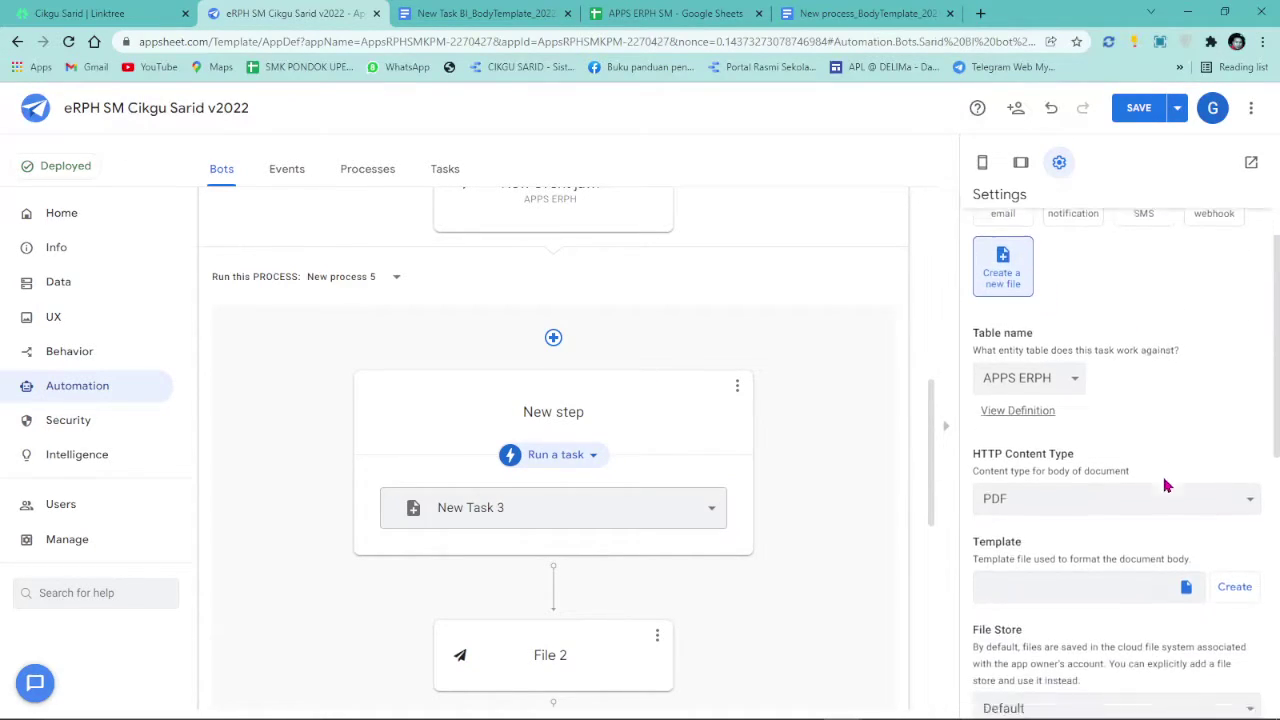
- Create a body template for the new task, open its document and close the New Task BI template document
{"action": "left_click", "coordinate": [1218, 549]}
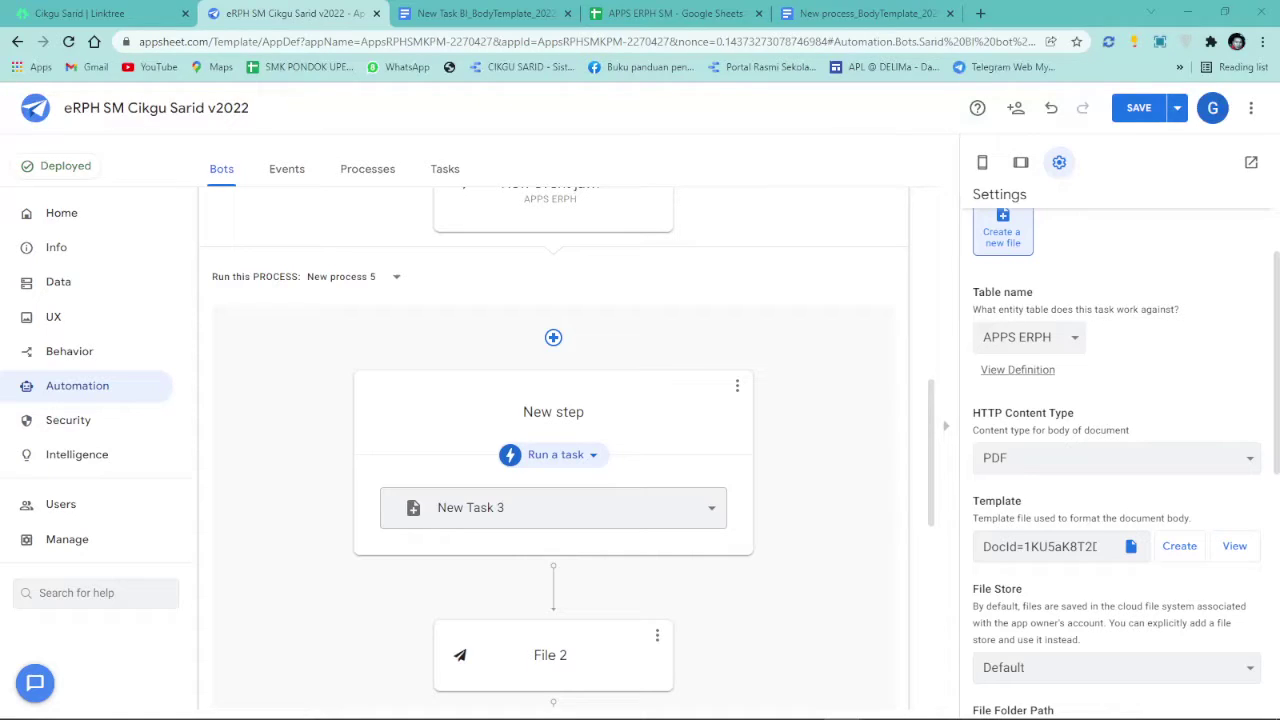
{"action": "scroll", "coordinate": [1186, 560], "scroll_direction": "down", "scroll_amount": 1}
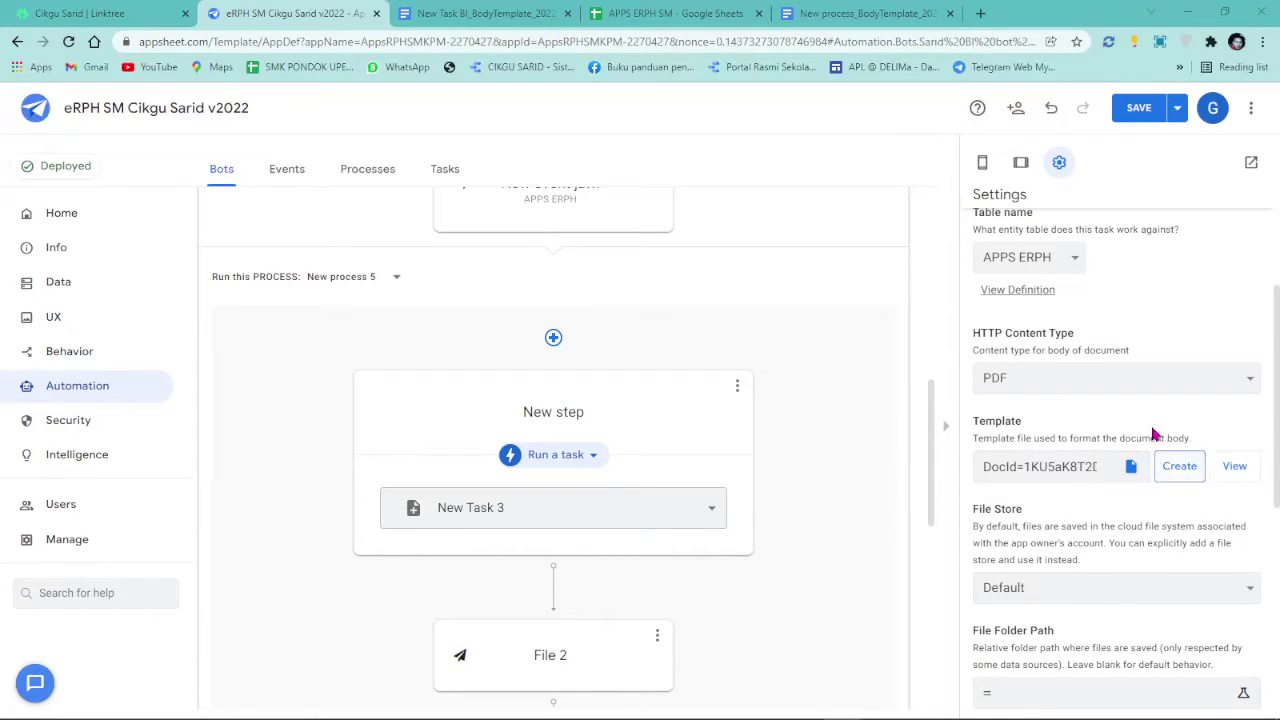
{"action": "left_click", "coordinate": [1232, 466]}
{"action": "left_click", "coordinate": [614, 13]}
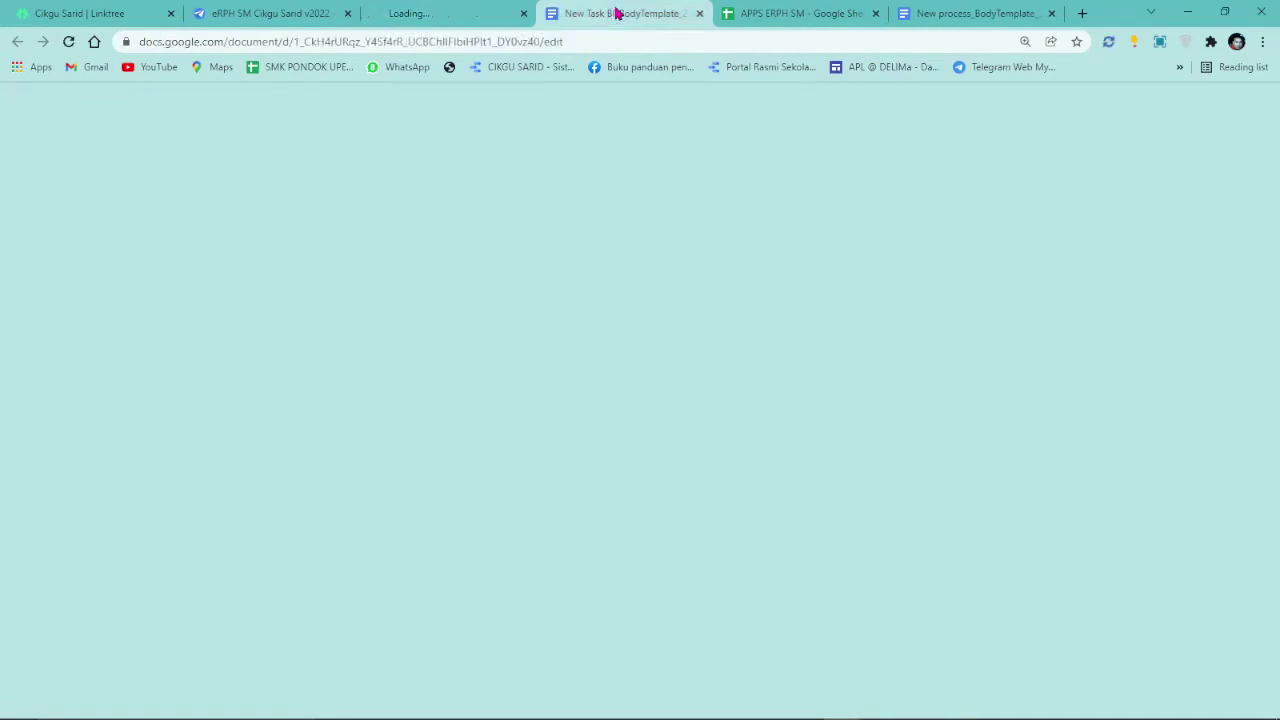
{"action": "left_click", "coordinate": [700, 13]}
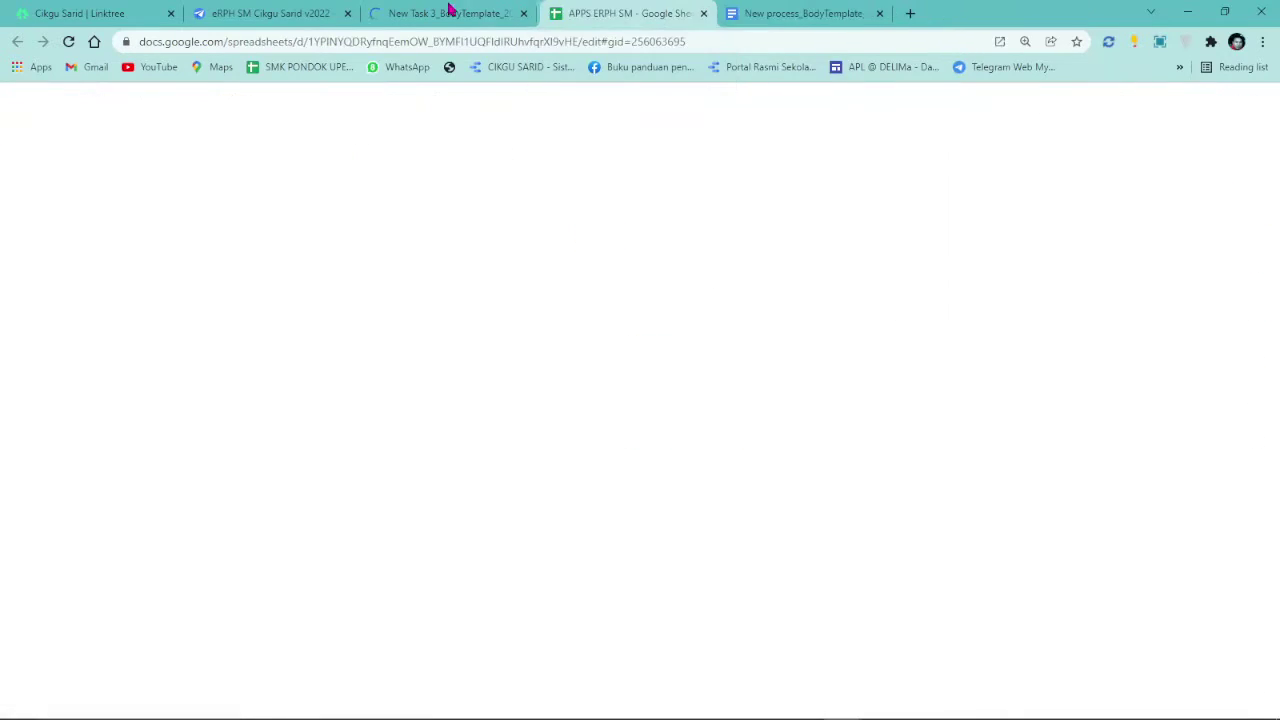
{"action": "left_click", "coordinate": [560, 14]}
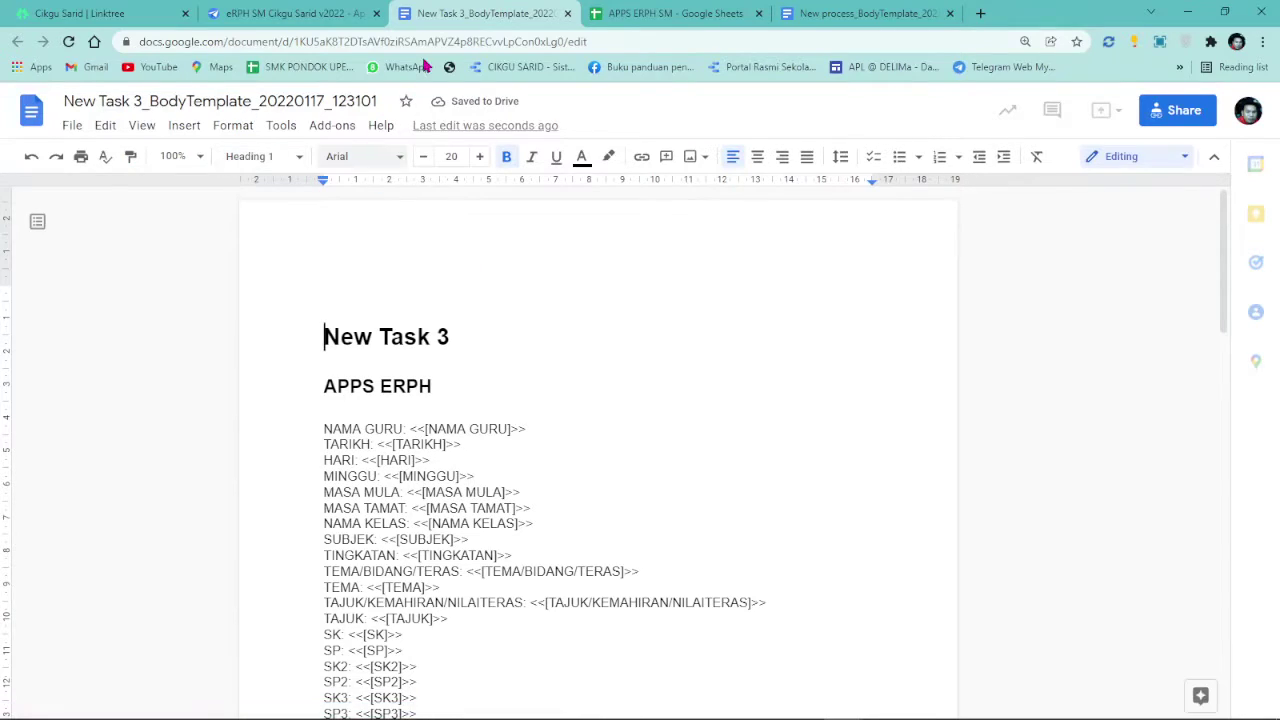
- Rename the jawi bot's new task to New Task JAWI and close the New Task 3 template document
{"action": "left_click", "coordinate": [300, 13]}
{"action": "scroll", "coordinate": [1115, 390], "scroll_direction": "up", "scroll_amount": 2}
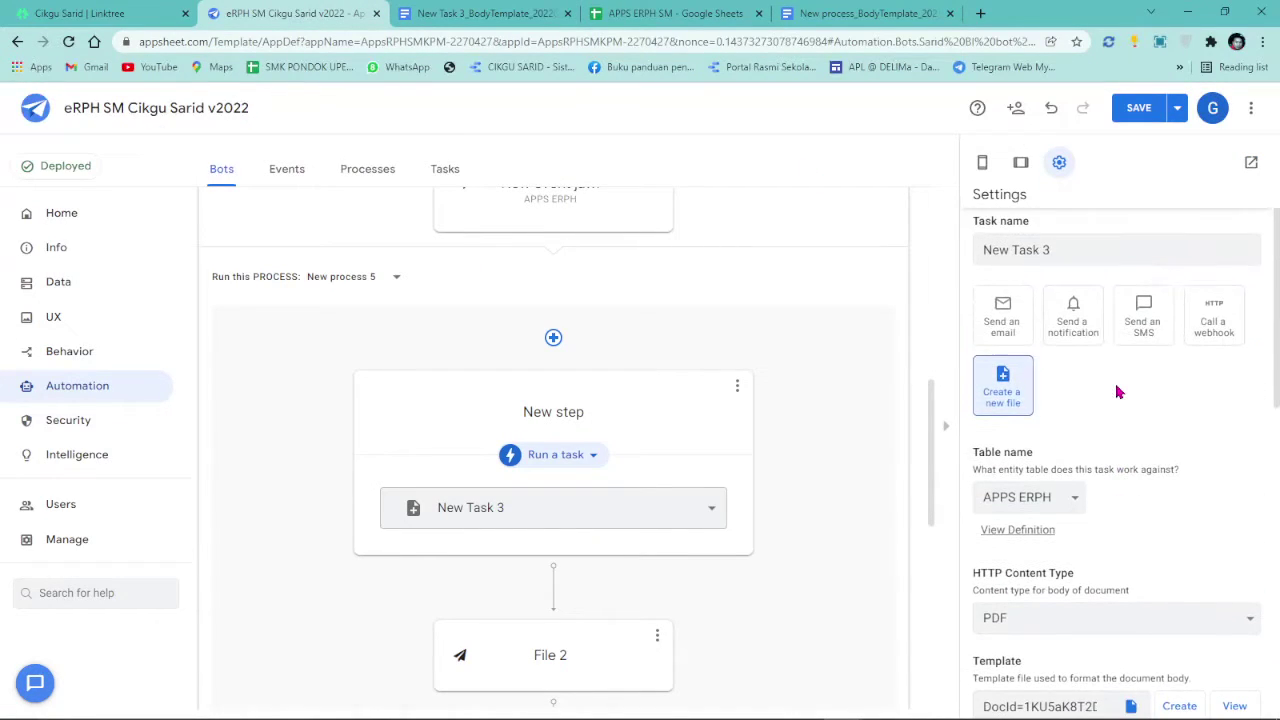
{"action": "left_click_drag", "start_coordinate": [1041, 250], "coordinate": [1080, 247]}
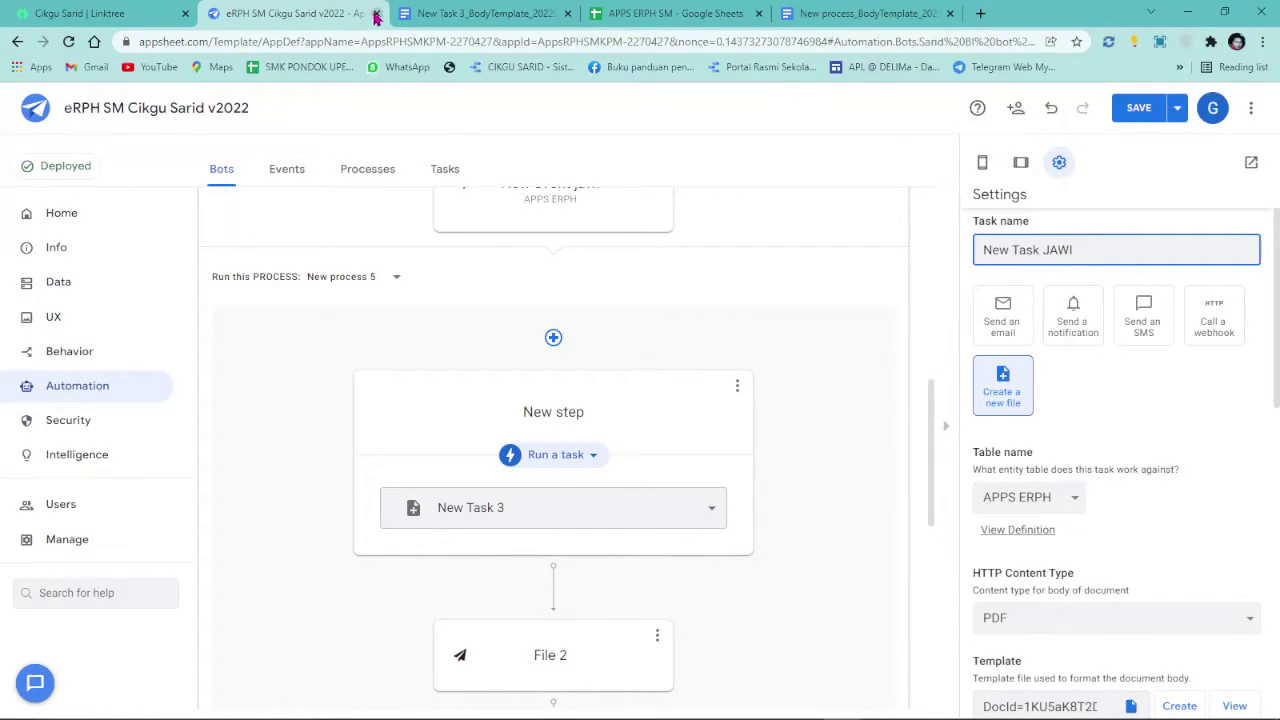
{"action": "left_click", "coordinate": [567, 13]}
{"action": "scroll", "coordinate": [1115, 420], "scroll_direction": "down", "scroll_amount": 3}
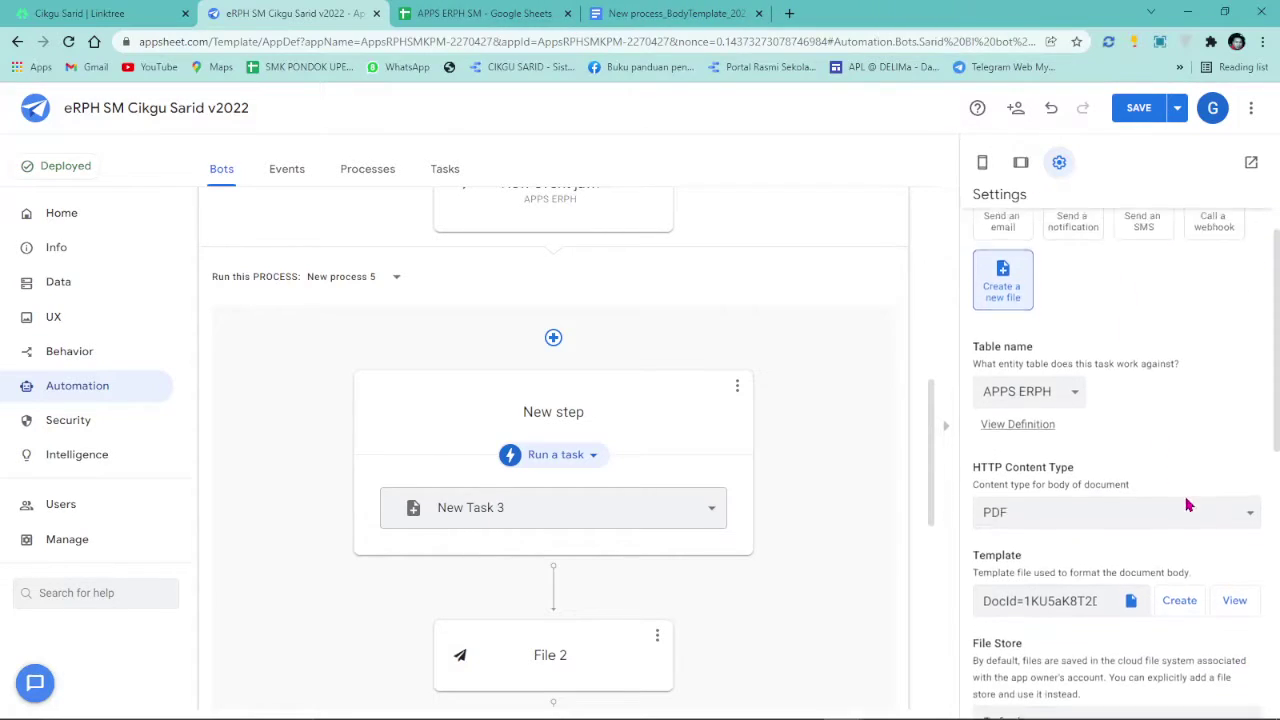
- Try to open New Task JAWI's template document, save the app and close the failed template page
{"action": "left_click", "coordinate": [1234, 540]}
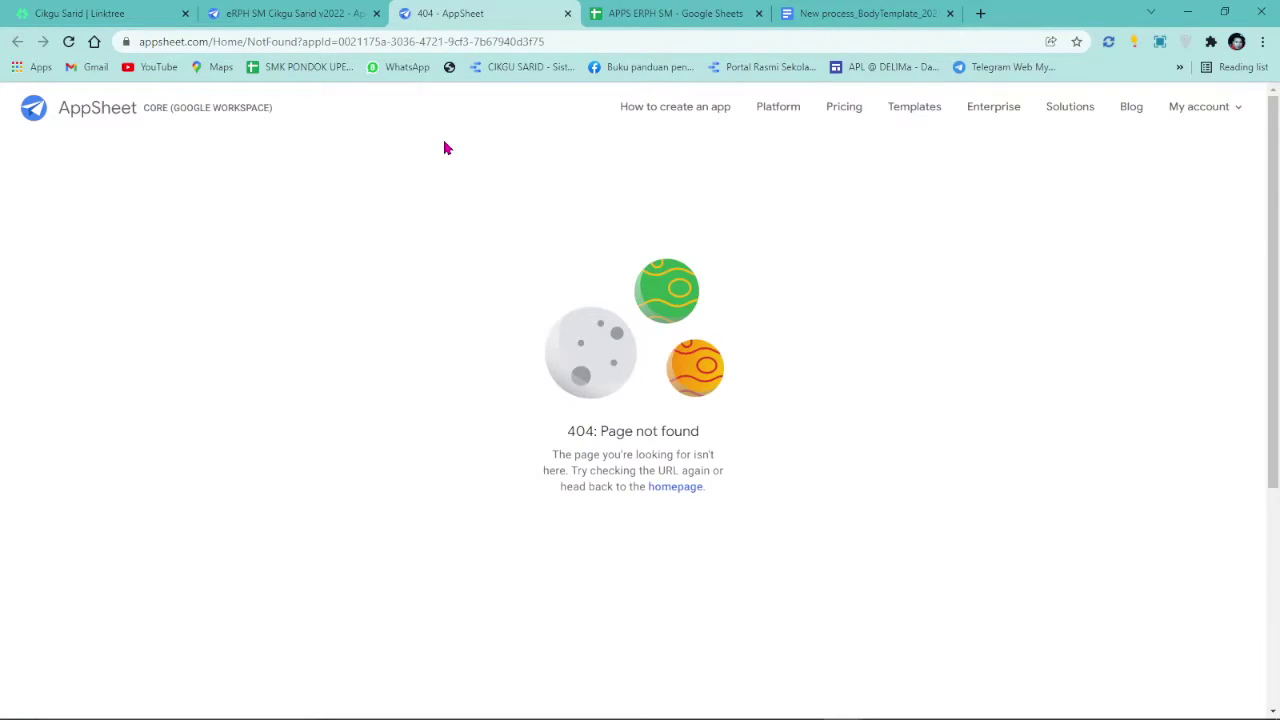
{"action": "left_click", "coordinate": [305, 13]}
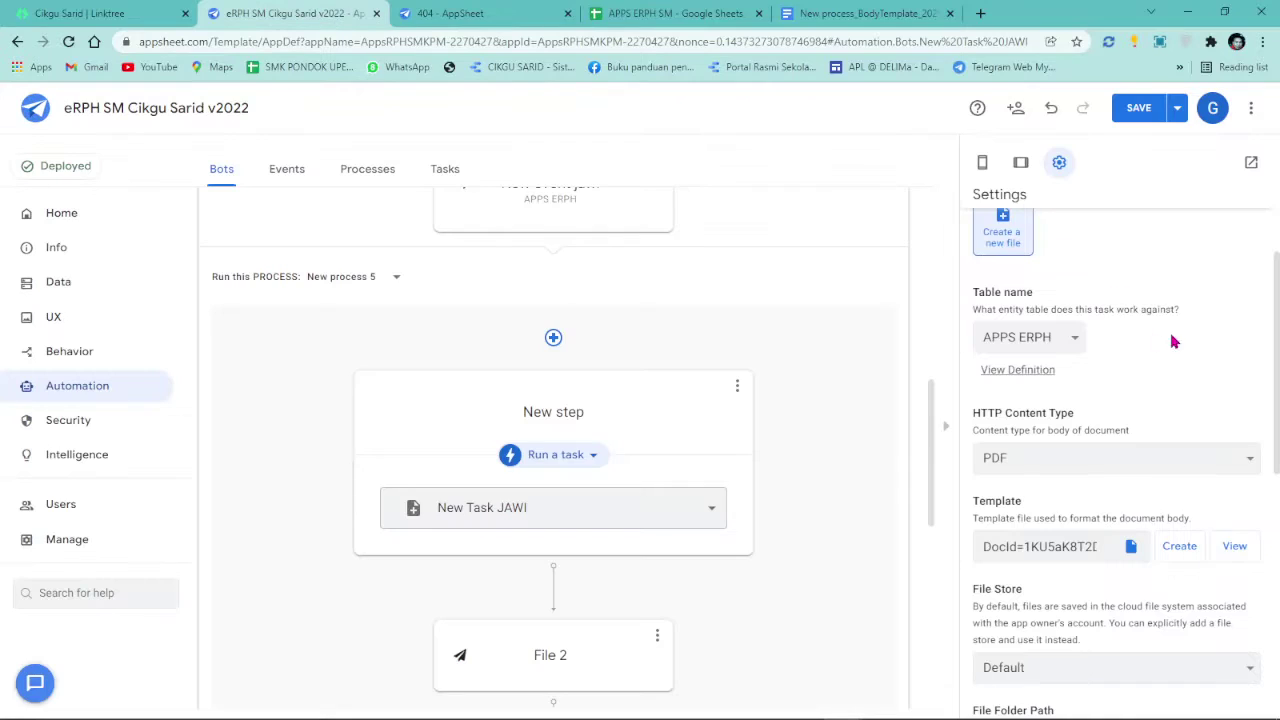
{"action": "left_click", "coordinate": [1139, 107]}
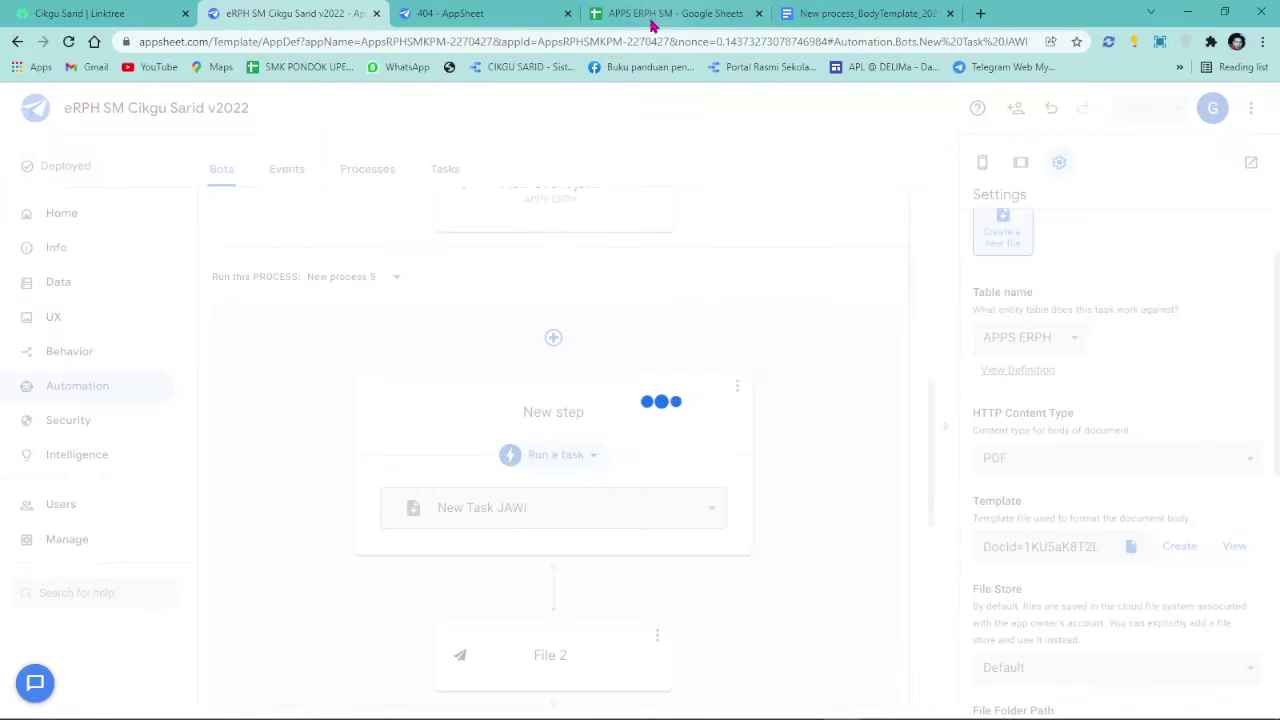
{"action": "left_click", "coordinate": [565, 13]}
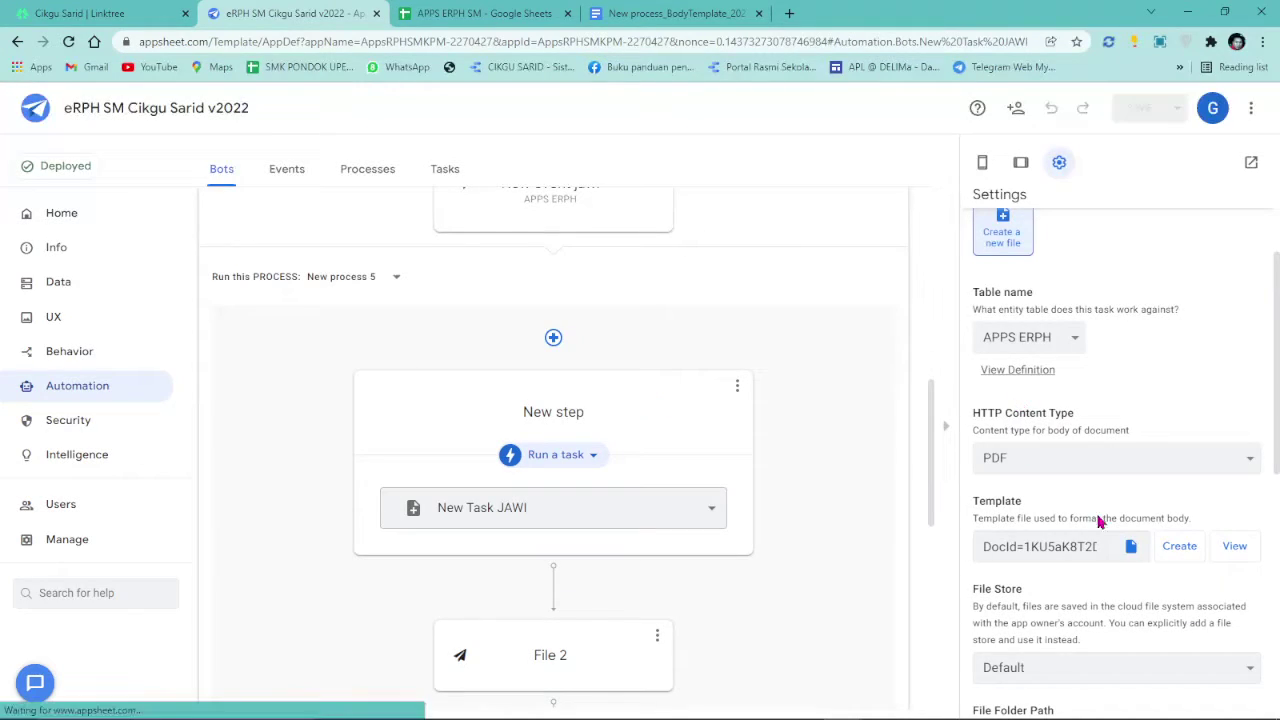
- Create a new body template for New Task JAWI and open its document
{"action": "left_click", "coordinate": [1180, 548]}
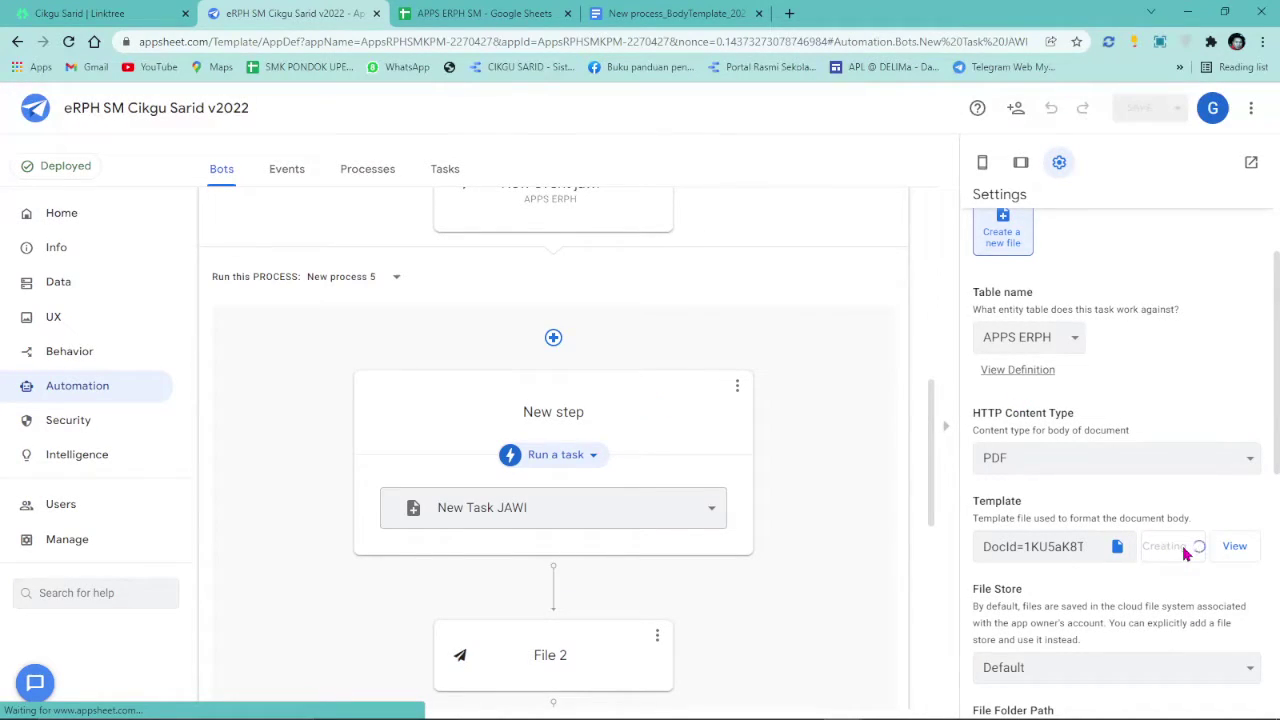
{"action": "scroll", "coordinate": [1169, 460], "scroll_direction": "up", "scroll_amount": 3}
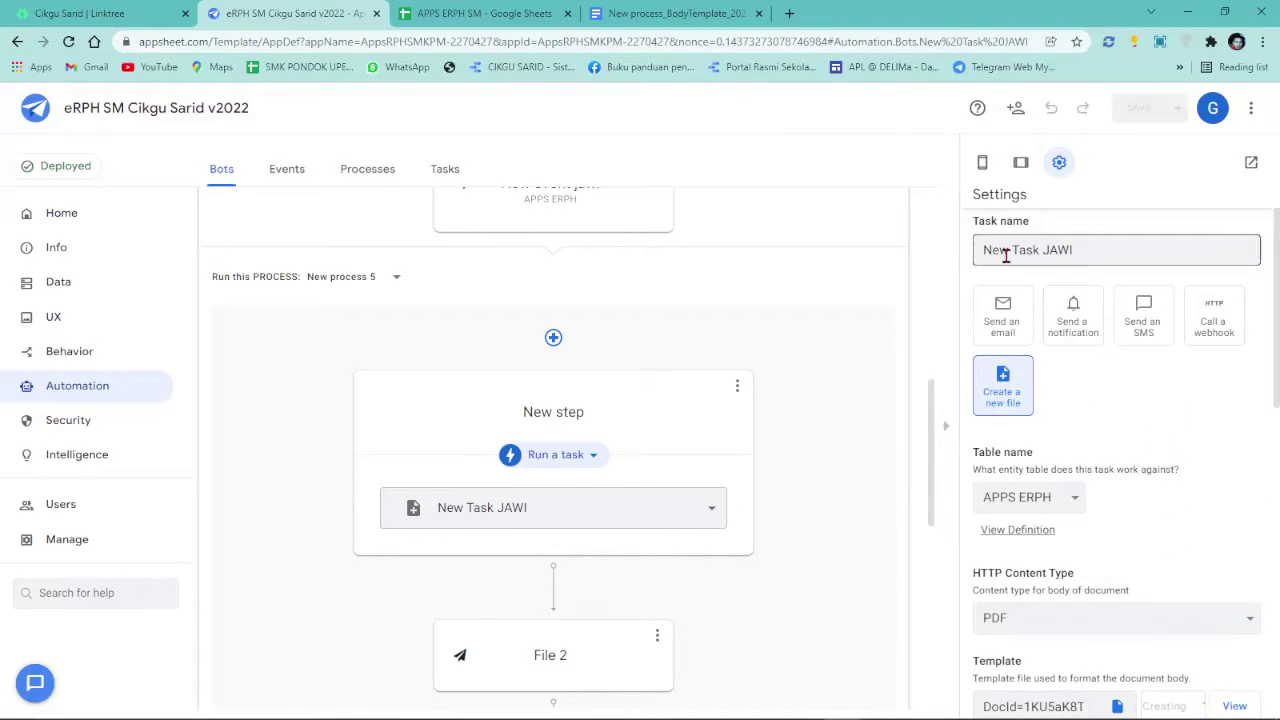
{"action": "scroll", "coordinate": [1101, 352], "scroll_direction": "down", "scroll_amount": 3}
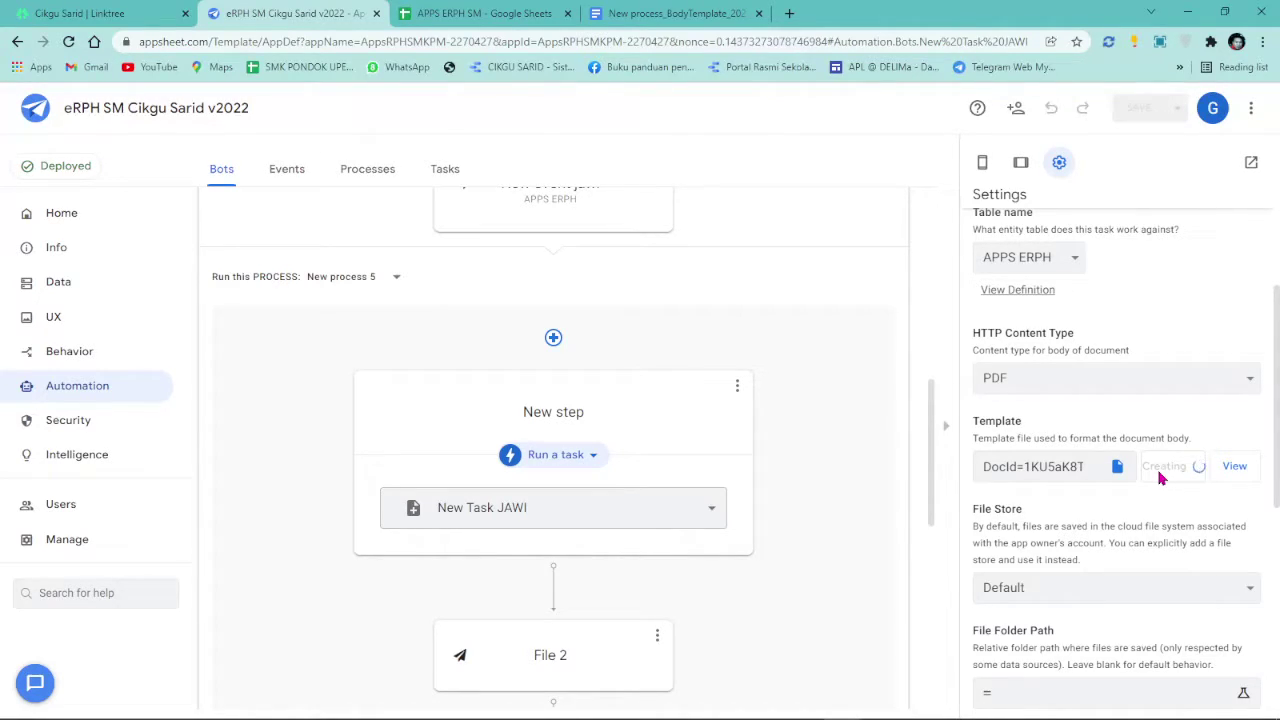
{"action": "left_click", "coordinate": [650, 13]}
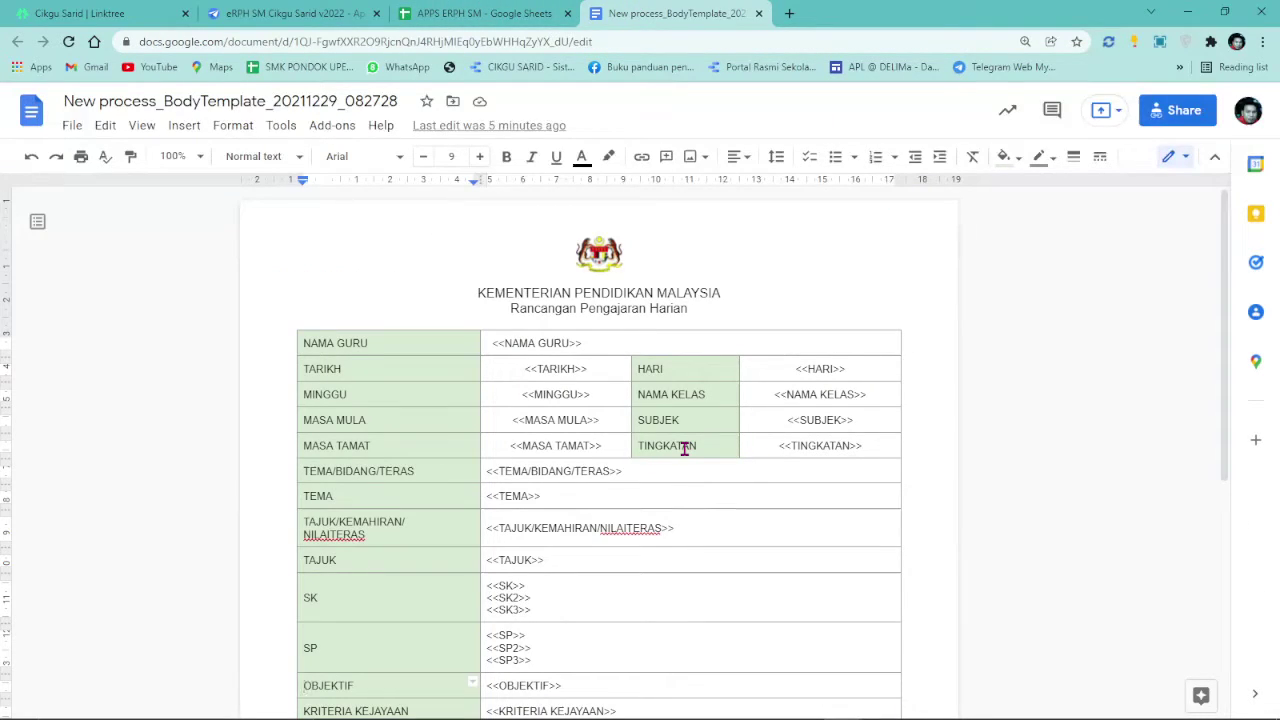
{"action": "left_click", "coordinate": [316, 10]}
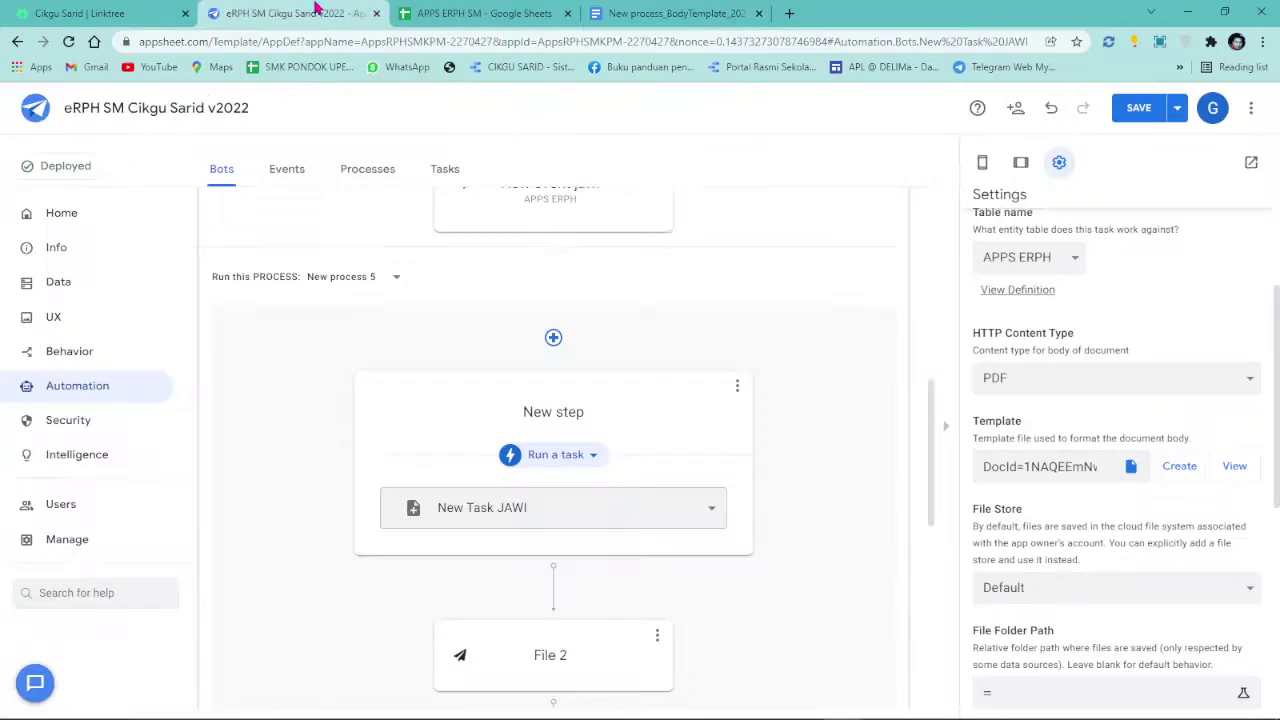
{"action": "left_click", "coordinate": [1230, 469]}
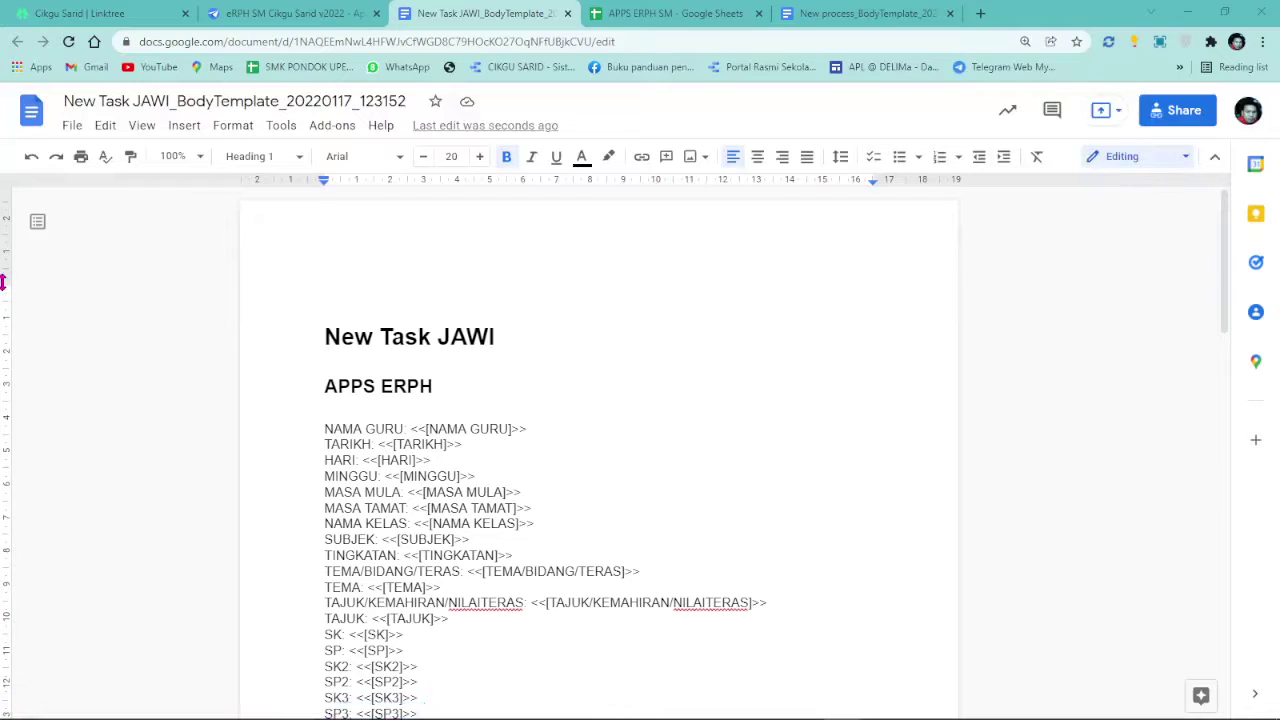
- Replace the entire default content of the New Task JAWI template with the copied Jawi lesson plan layout
{"action": "key", "text": "BackSpace"}
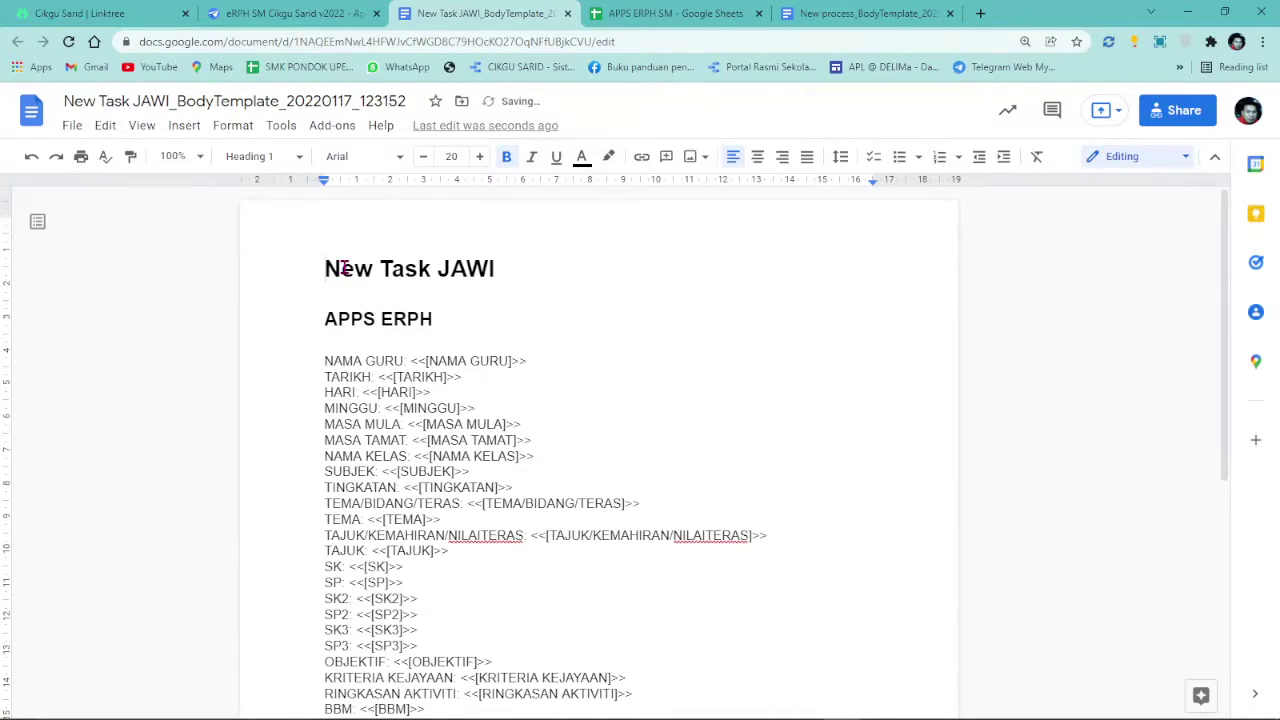
{"action": "key", "text": "ctrl+a"}
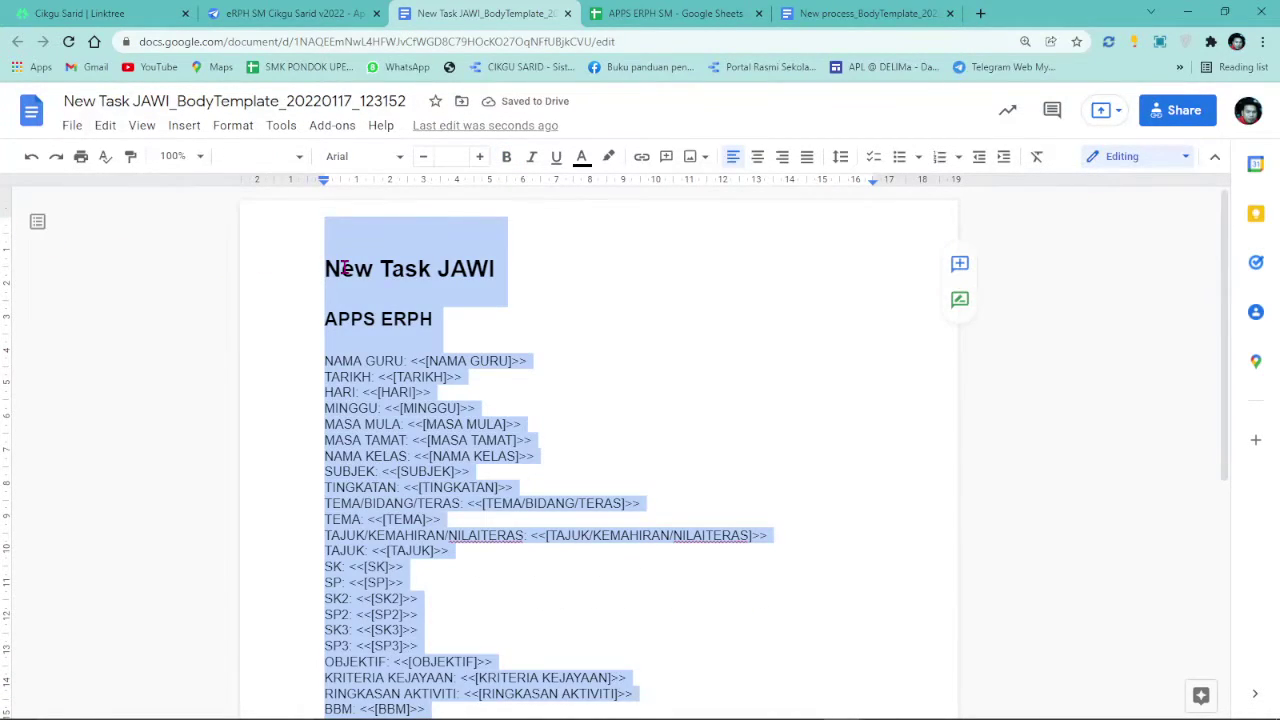
{"action": "key", "text": "BackSpace"}
{"action": "right_click", "coordinate": [344, 267]}
{"action": "left_click", "coordinate": [403, 346]}
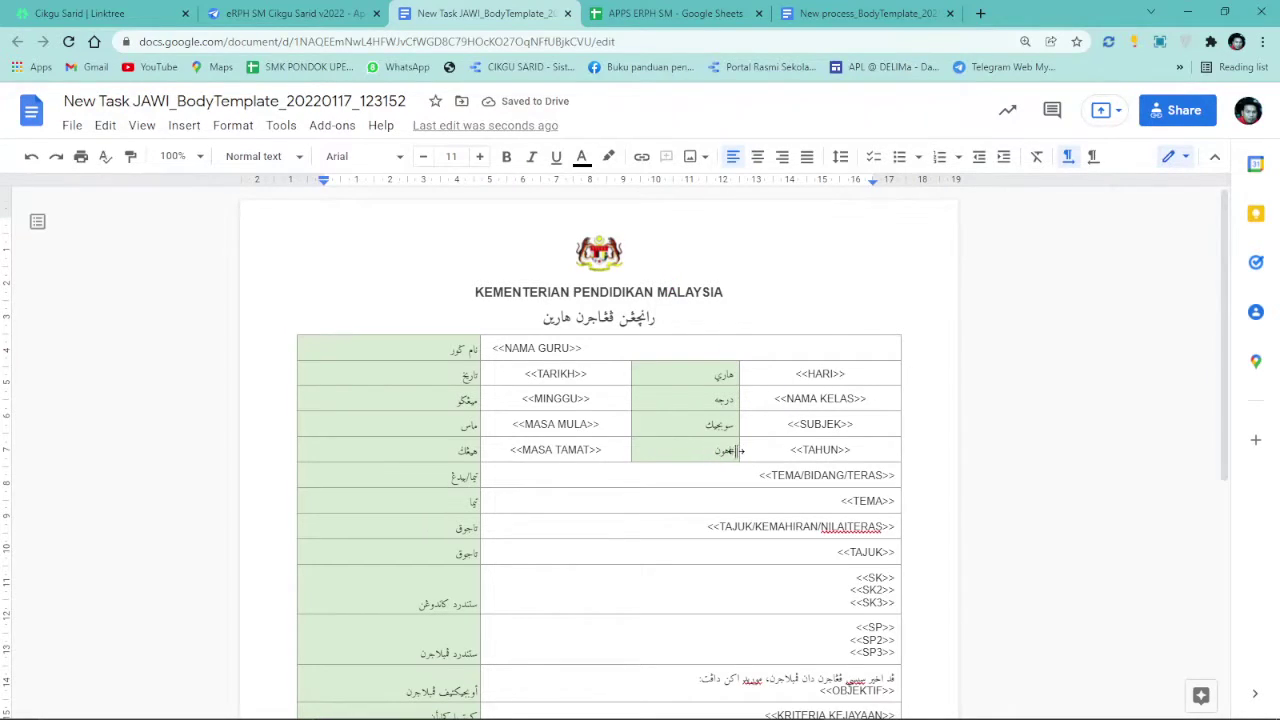
- Change the <<TAHUN>> placeholder in the Jawi template to <<TINGKATAN>>
{"action": "double_click", "coordinate": [733, 451]}
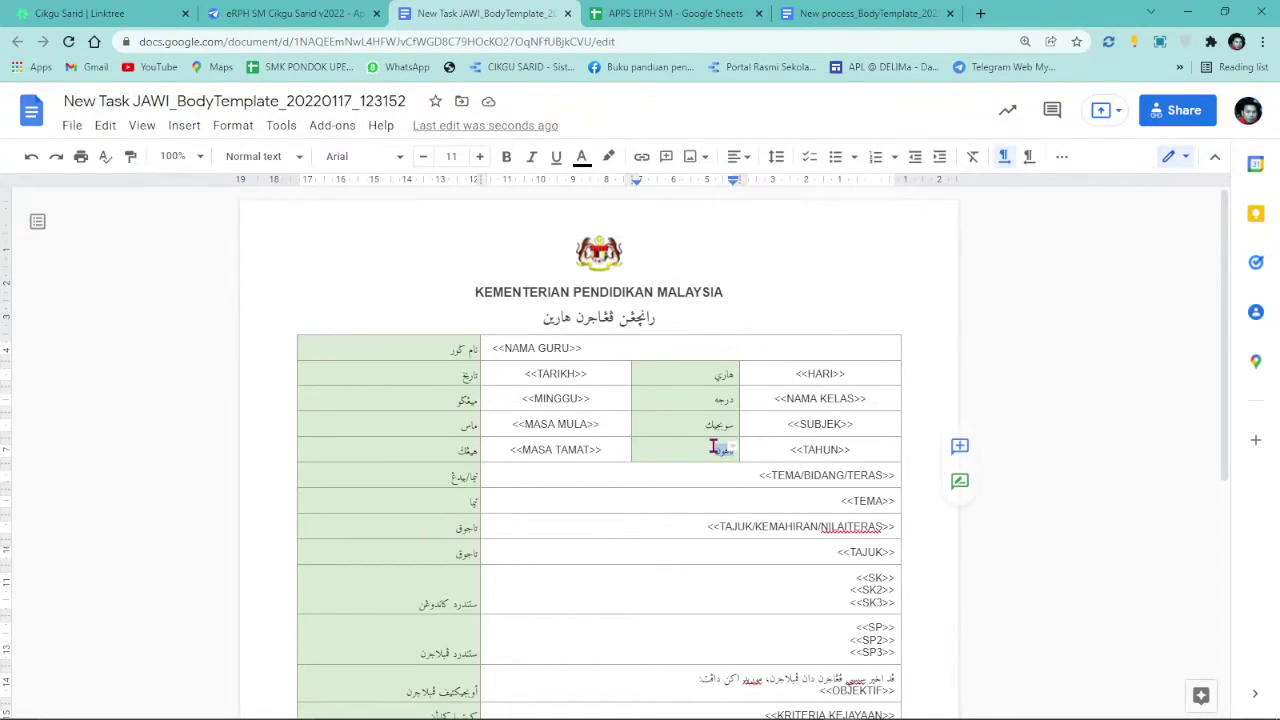
{"action": "left_click_drag", "start_coordinate": [840, 450], "coordinate": [806, 449]}
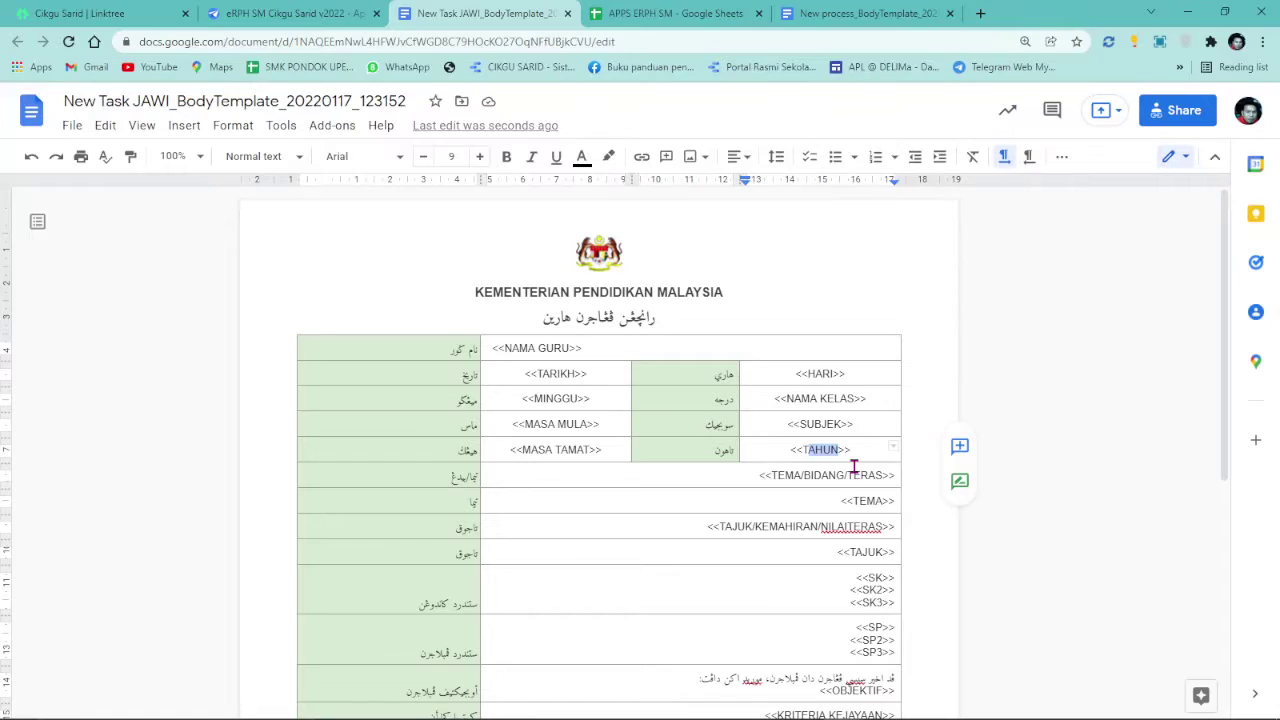
{"action": "type", "text": "T"}
{"action": "key", "text": "BackSpace"}
{"action": "type", "text": "INGKAT"}
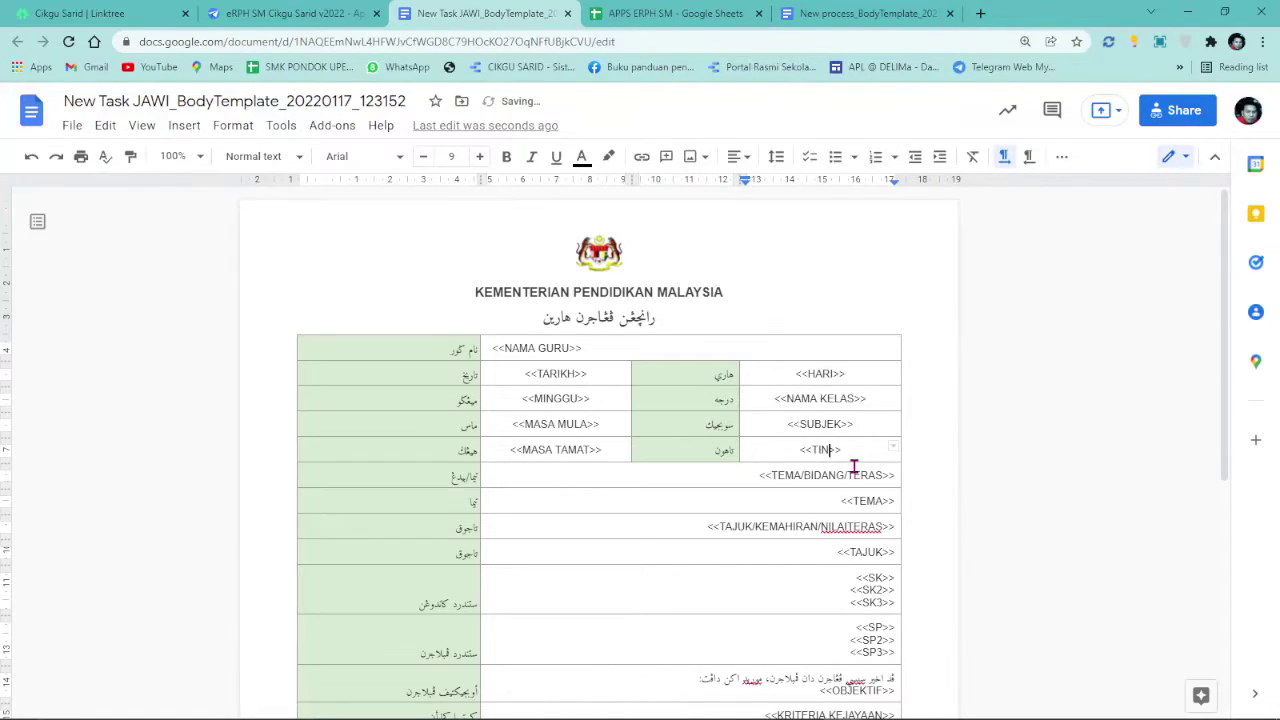
{"action": "type", "text": "AN"}
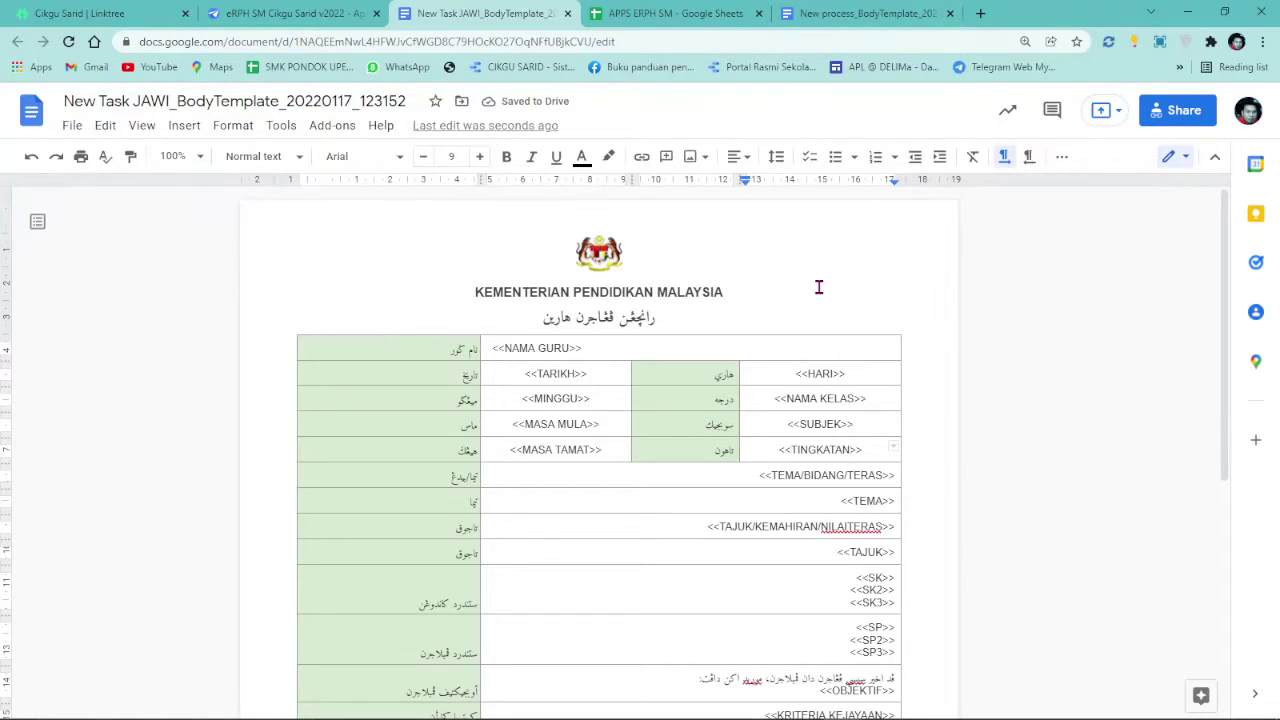
- Copy the word TINGKATAN from its placeholder in the Jawi template for translating the neighbouring row label
{"action": "double_click", "coordinate": [714, 451]}
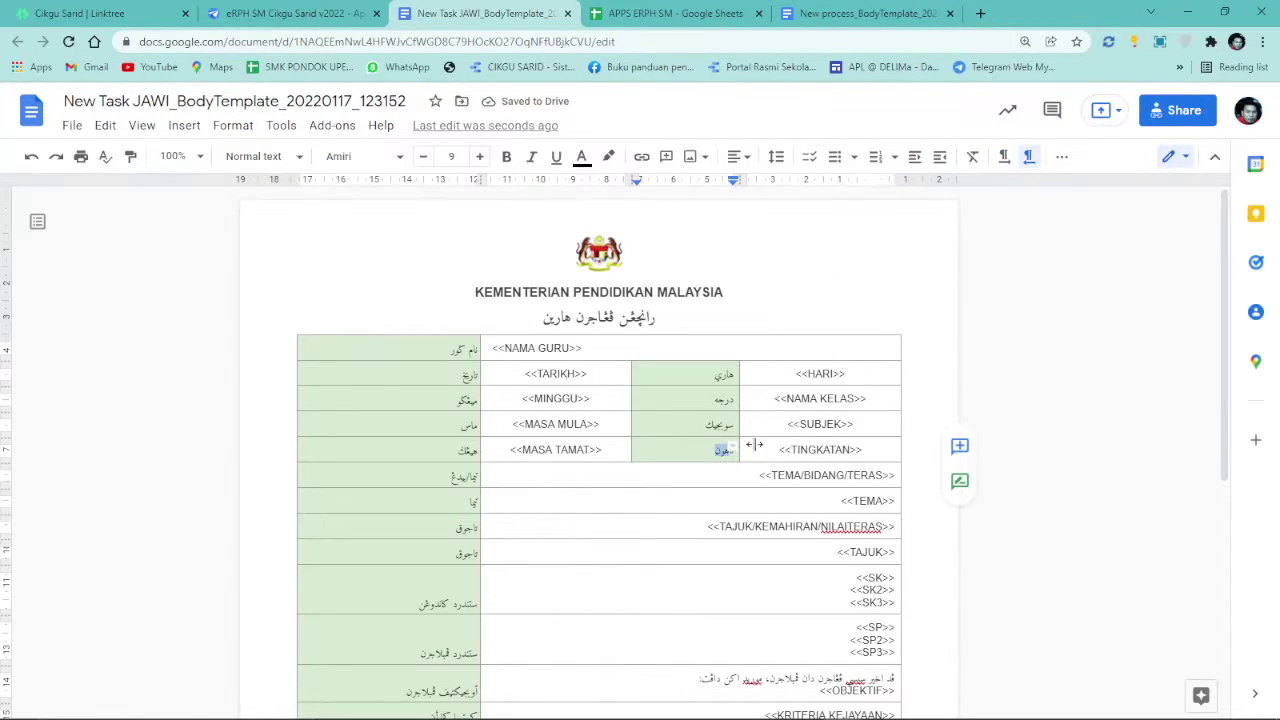
{"action": "left_click", "coordinate": [795, 448]}
{"action": "left_click_drag", "start_coordinate": [793, 449], "coordinate": [849, 451]}
{"action": "right_click", "coordinate": [843, 450]}
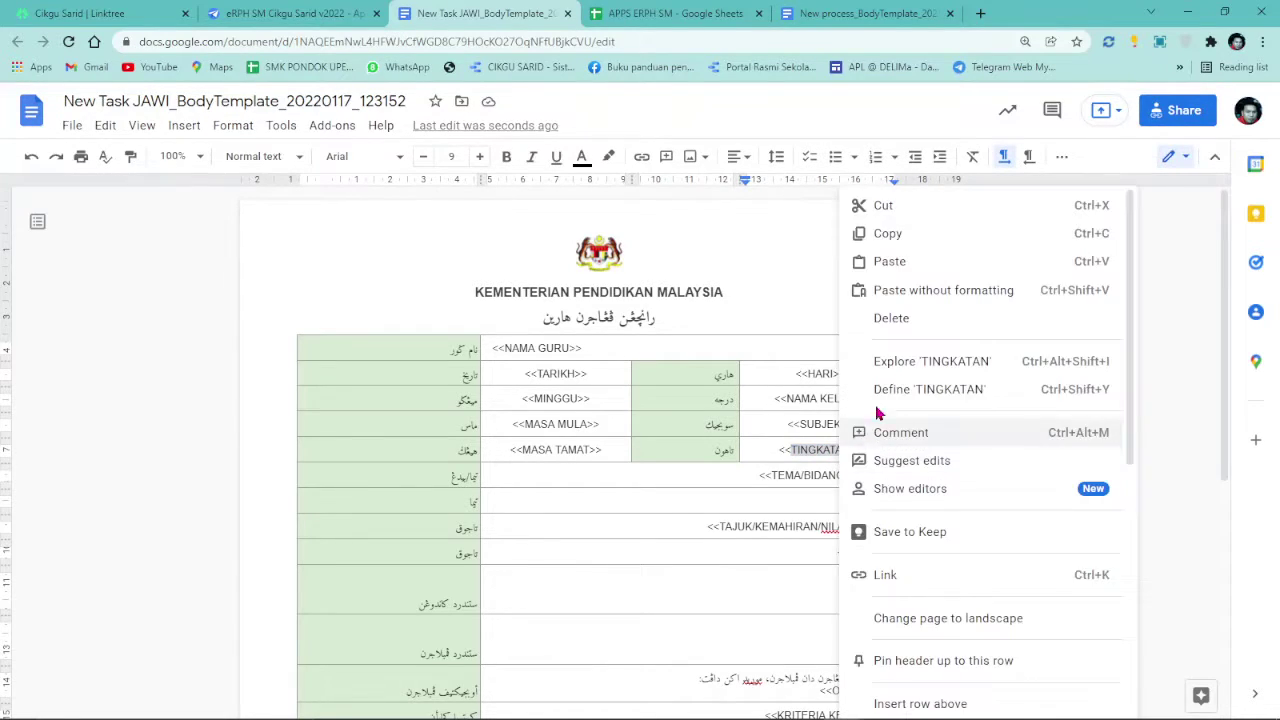
{"action": "left_click", "coordinate": [866, 234]}
- Search the web for translate in a new browser page and paste TINGKATAN as the Malay source text
{"action": "left_click", "coordinate": [981, 14]}
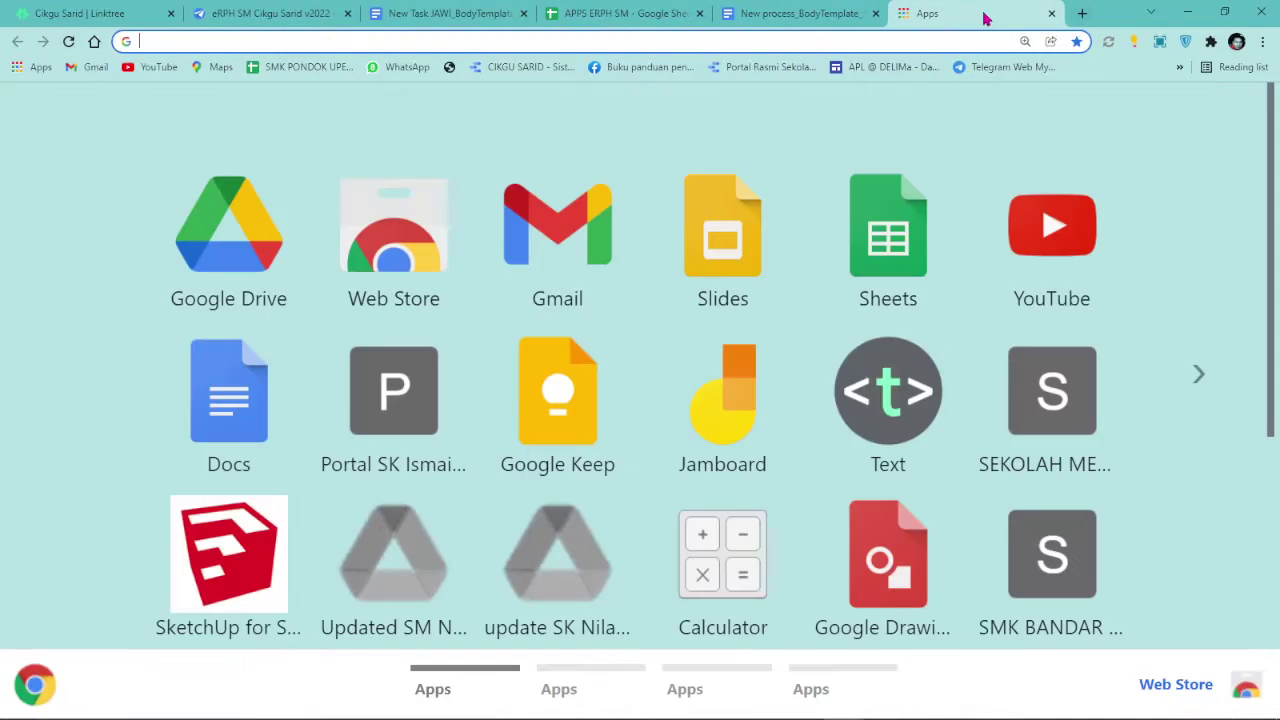
{"action": "type", "text": "TAR"}
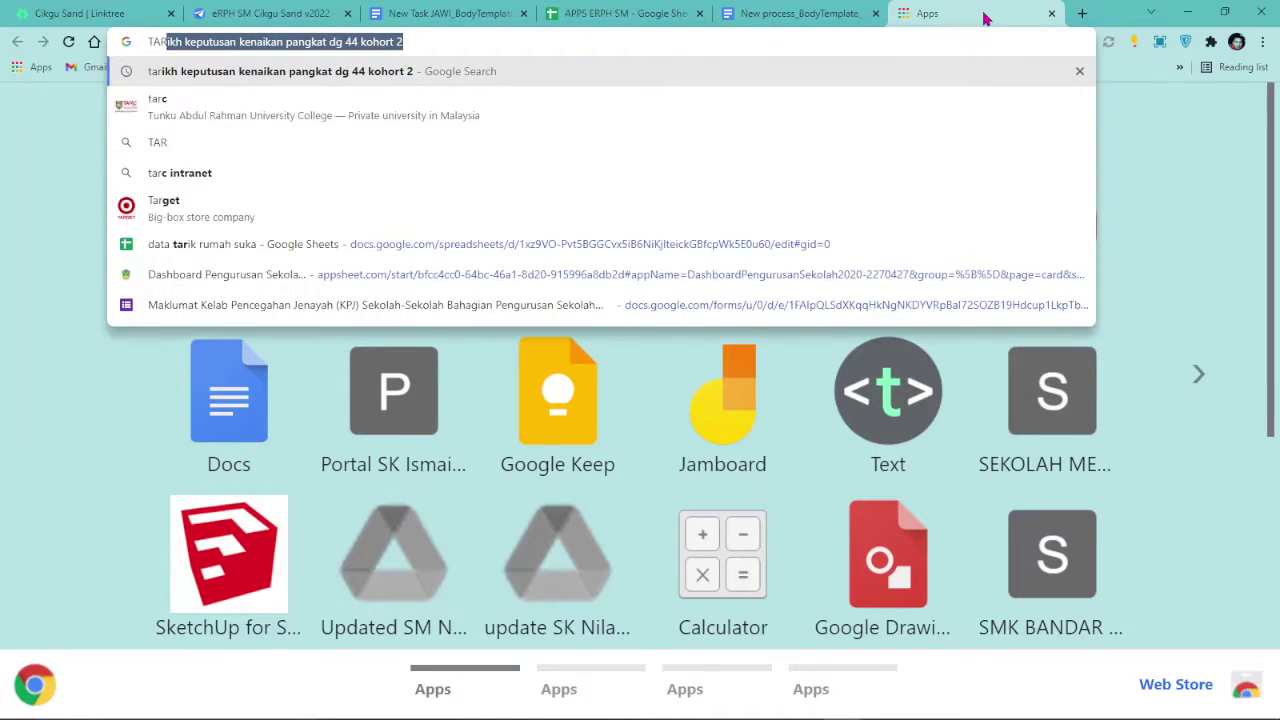
{"action": "type", "text": "ZAN"}
{"action": "key", "text": "BackSpace"}
{"action": "key", "text": "BackSpace"}
{"action": "key", "text": "BackSpace"}
{"action": "key", "text": "BackSpace"}
{"action": "key", "text": "BackSpace"}
{"action": "type", "text": "RA"}
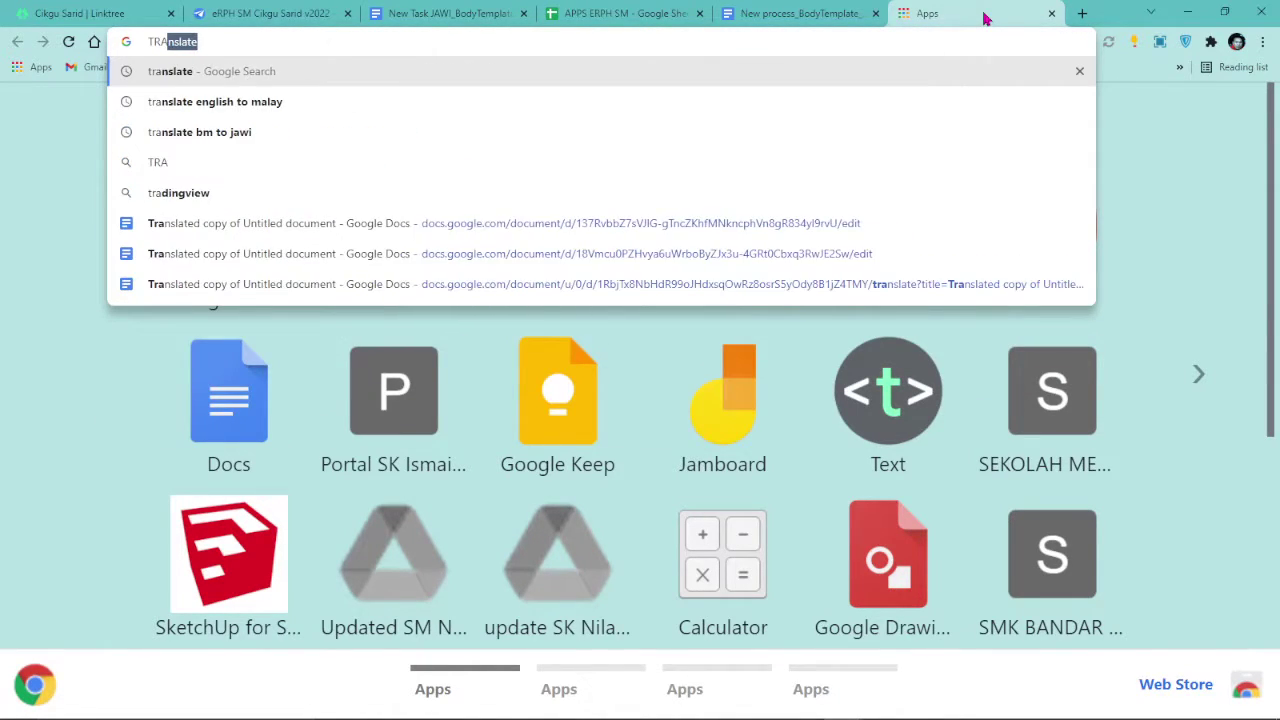
{"action": "key", "text": "Return"}
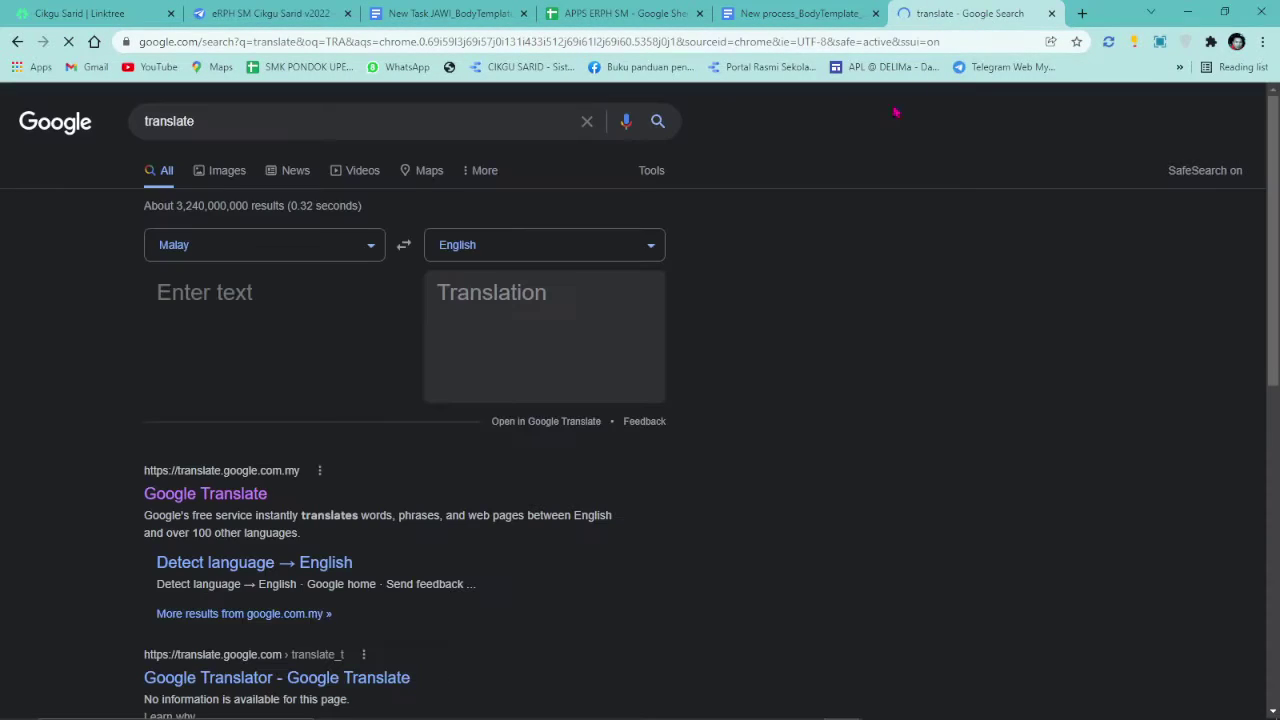
{"action": "right_click", "coordinate": [240, 292]}
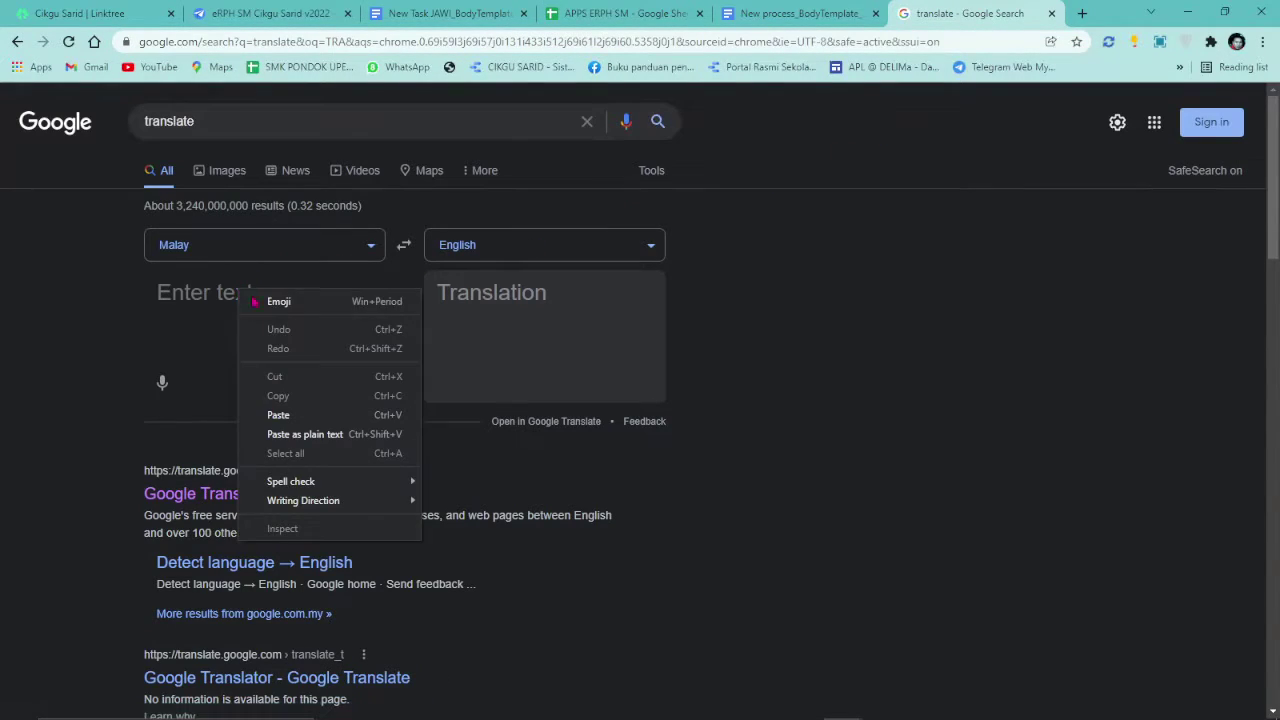
{"action": "left_click", "coordinate": [280, 414]}
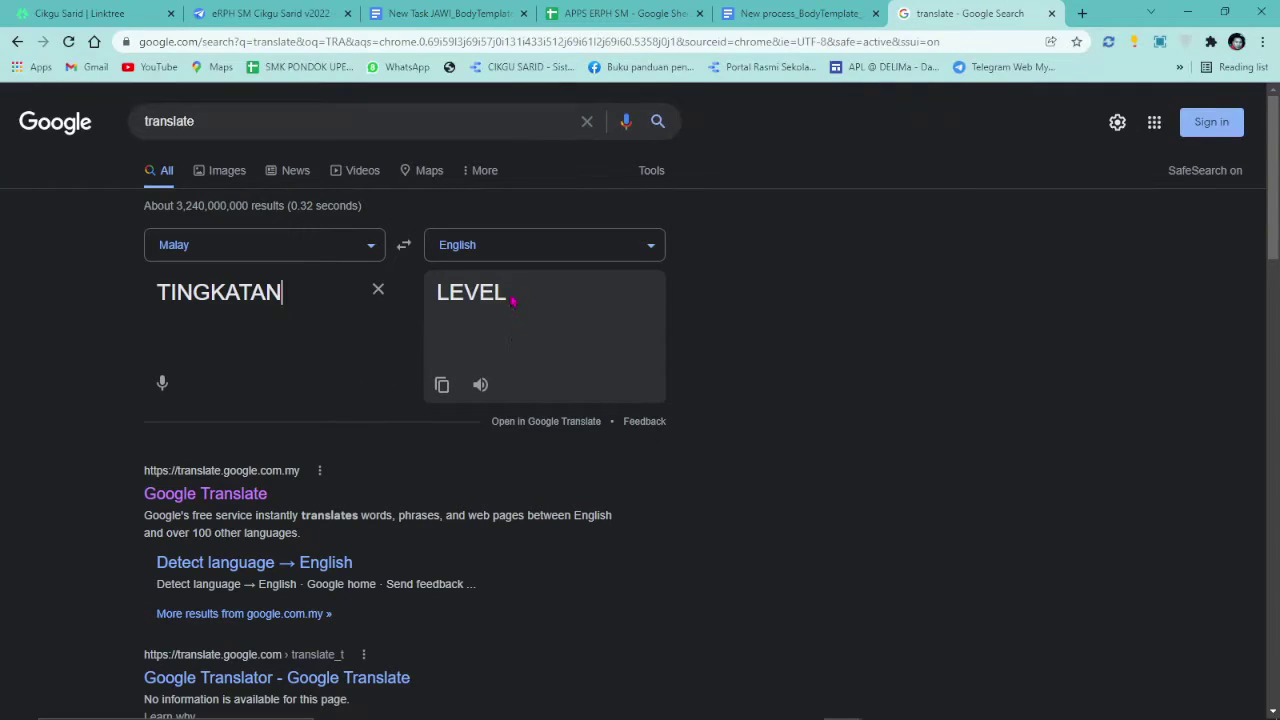
- Copy the translated word LEVEL, check the label row in the Jawi template and return to the translator
{"action": "left_click_drag", "start_coordinate": [512, 302], "coordinate": [437, 292]}
{"action": "right_click", "coordinate": [440, 294]}
{"action": "left_click", "coordinate": [470, 302]}
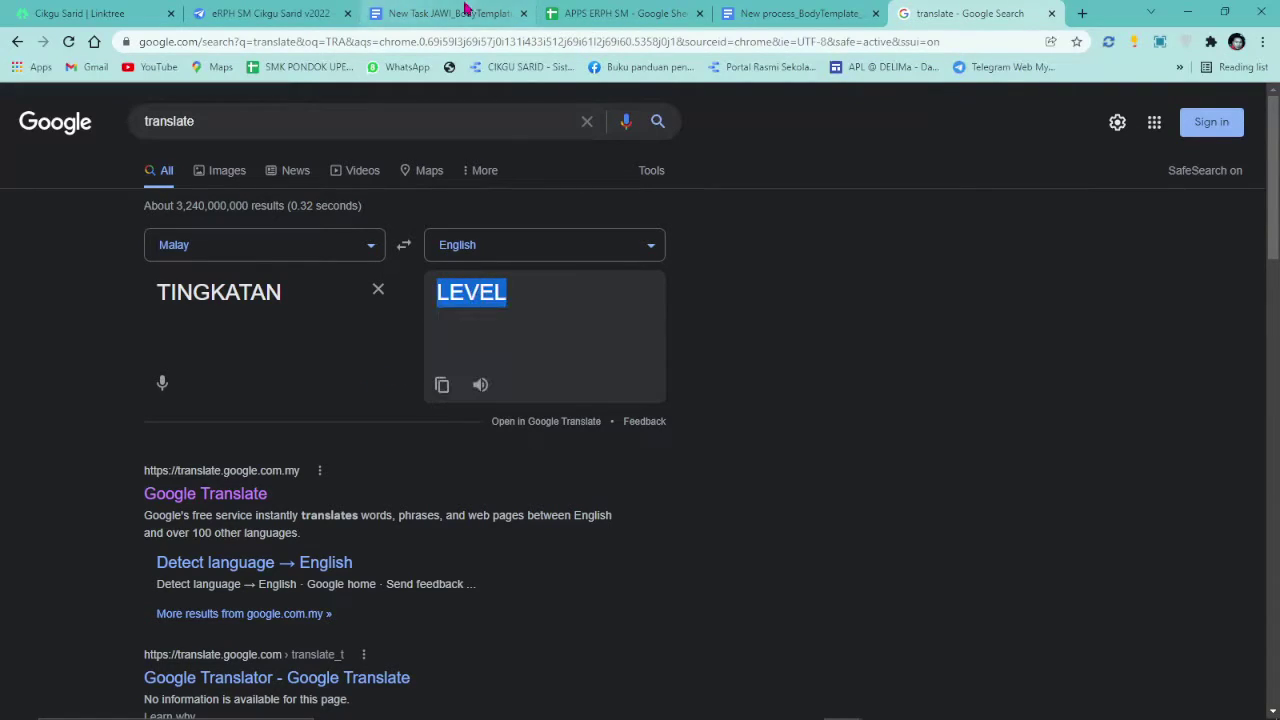
{"action": "left_click", "coordinate": [424, 12]}
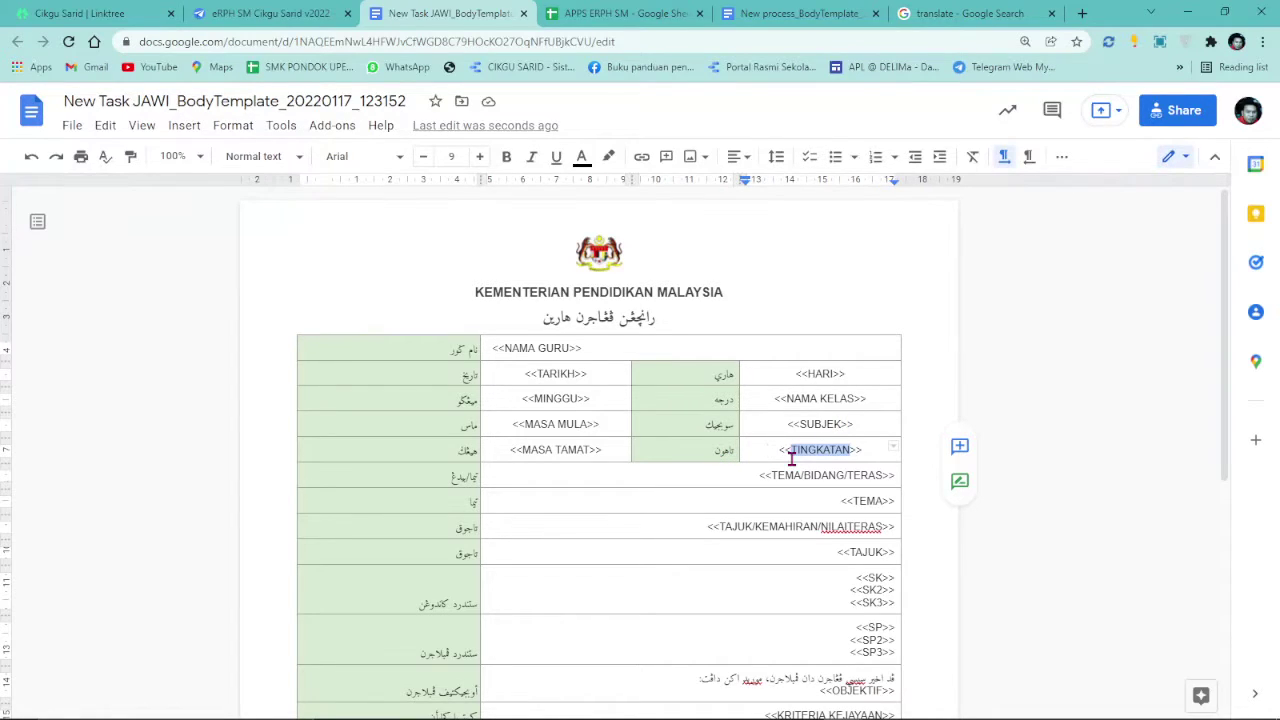
{"action": "left_click", "coordinate": [937, 12]}
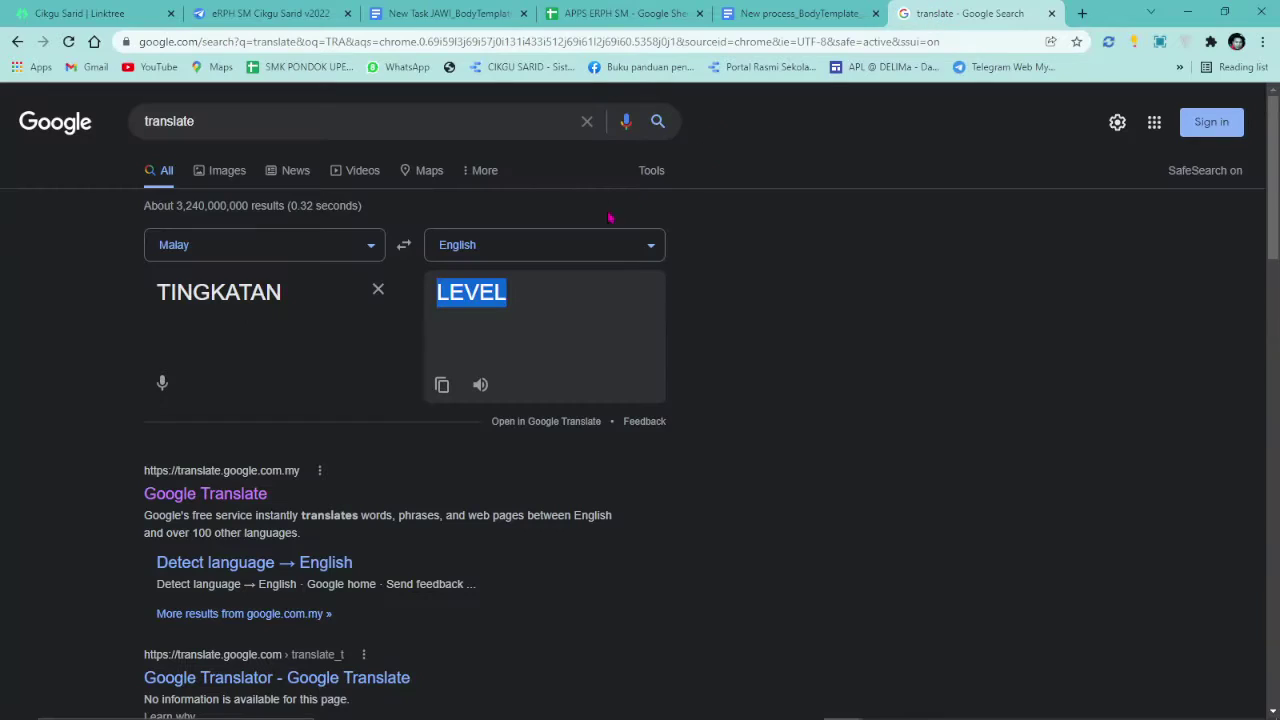
- Look through the translator's target languages for Jawi
{"action": "left_click", "coordinate": [632, 256]}
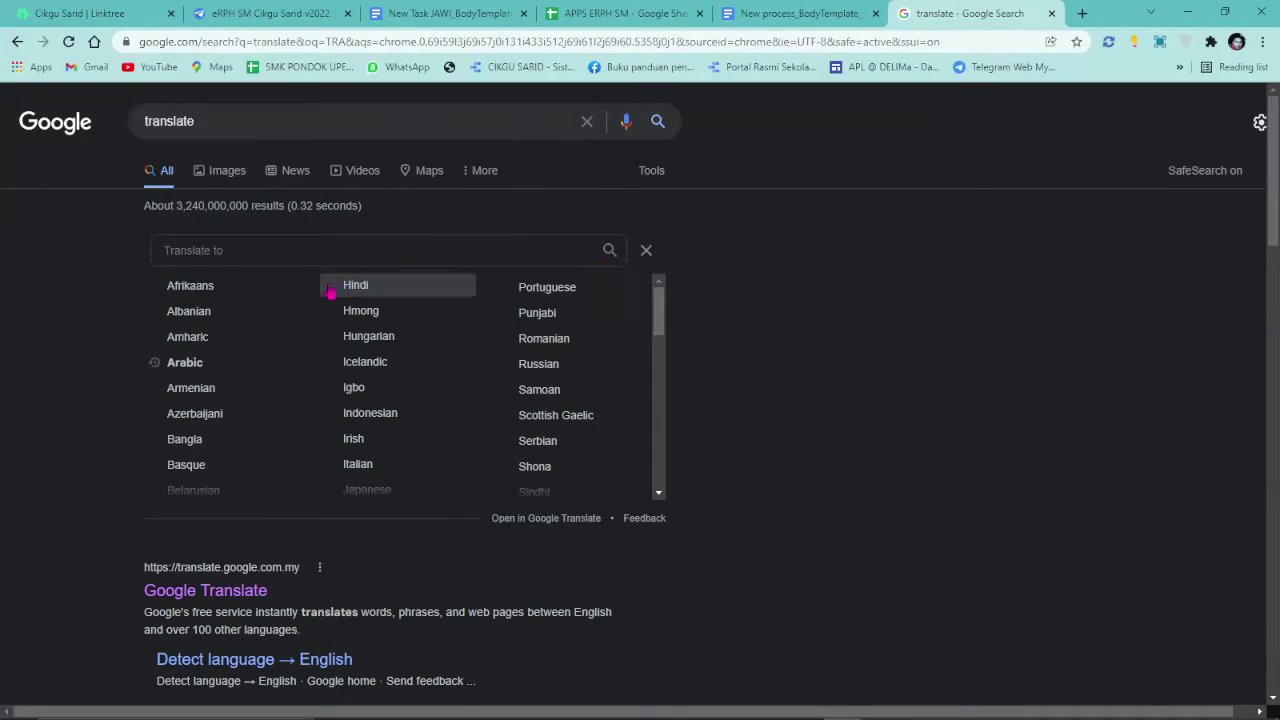
{"action": "scroll", "coordinate": [268, 362], "scroll_direction": "down", "scroll_amount": 2}
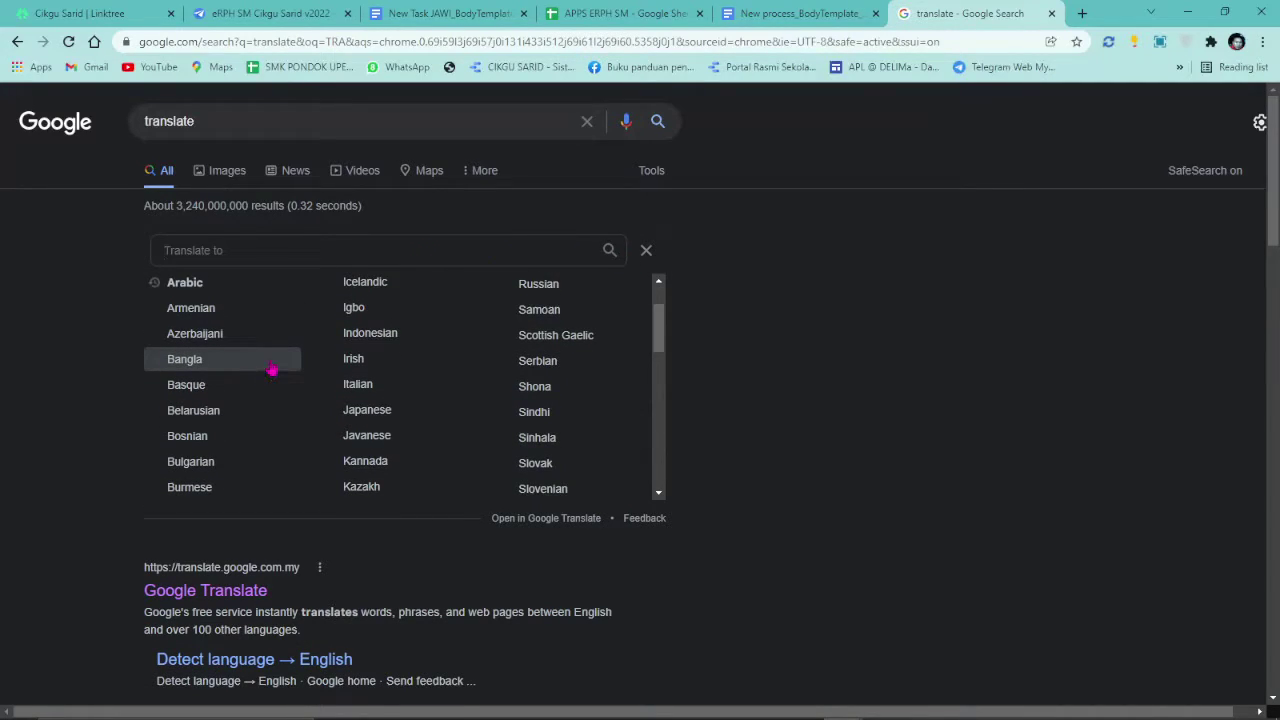
{"action": "scroll", "coordinate": [271, 369], "scroll_direction": "up", "scroll_amount": 2}
{"action": "left_click", "coordinate": [266, 118]}
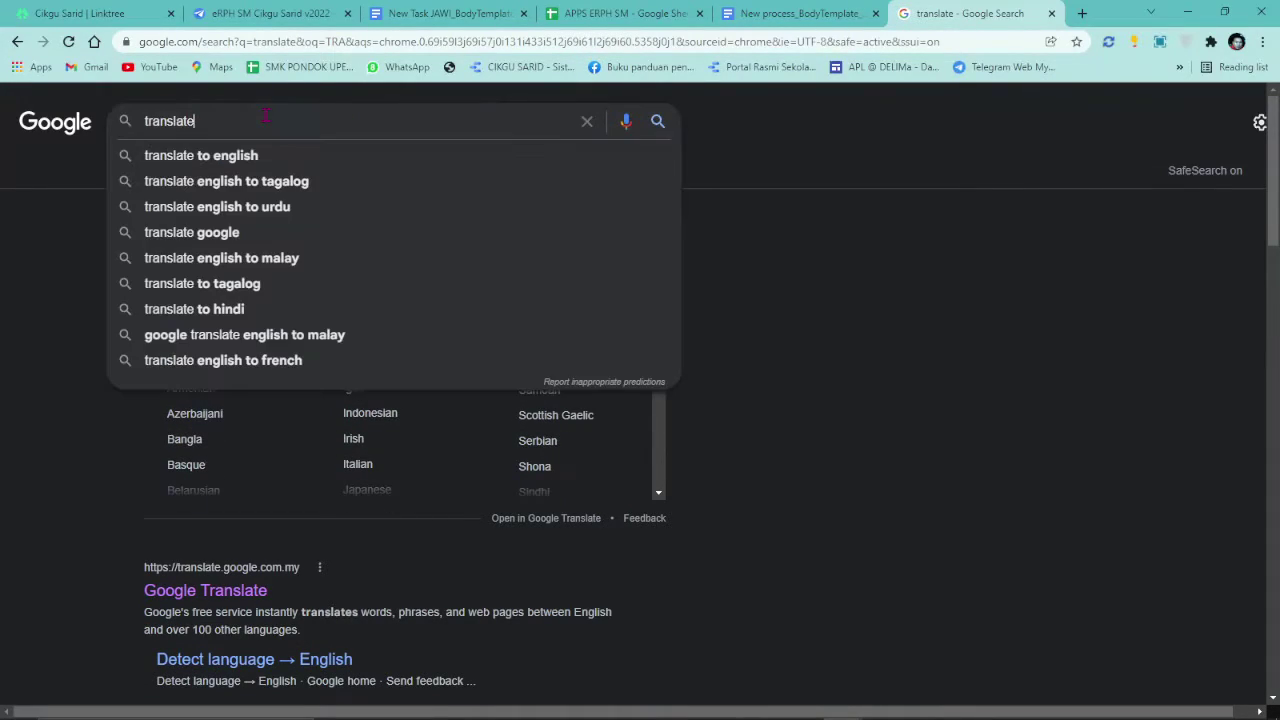
- Search the web for translate bm to jawi and open the Ejawi Online Rumi-to-Jawi converter
{"action": "left_click", "coordinate": [760, 42]}
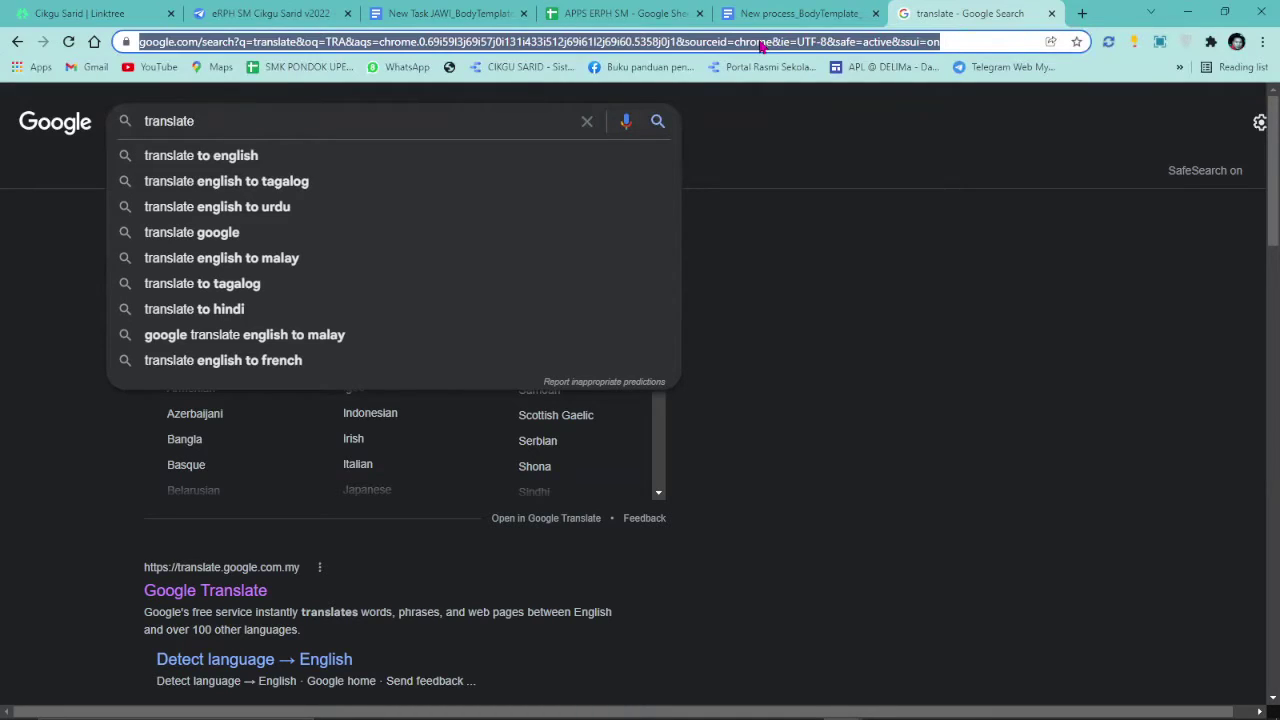
{"action": "type", "text": "TRA"}
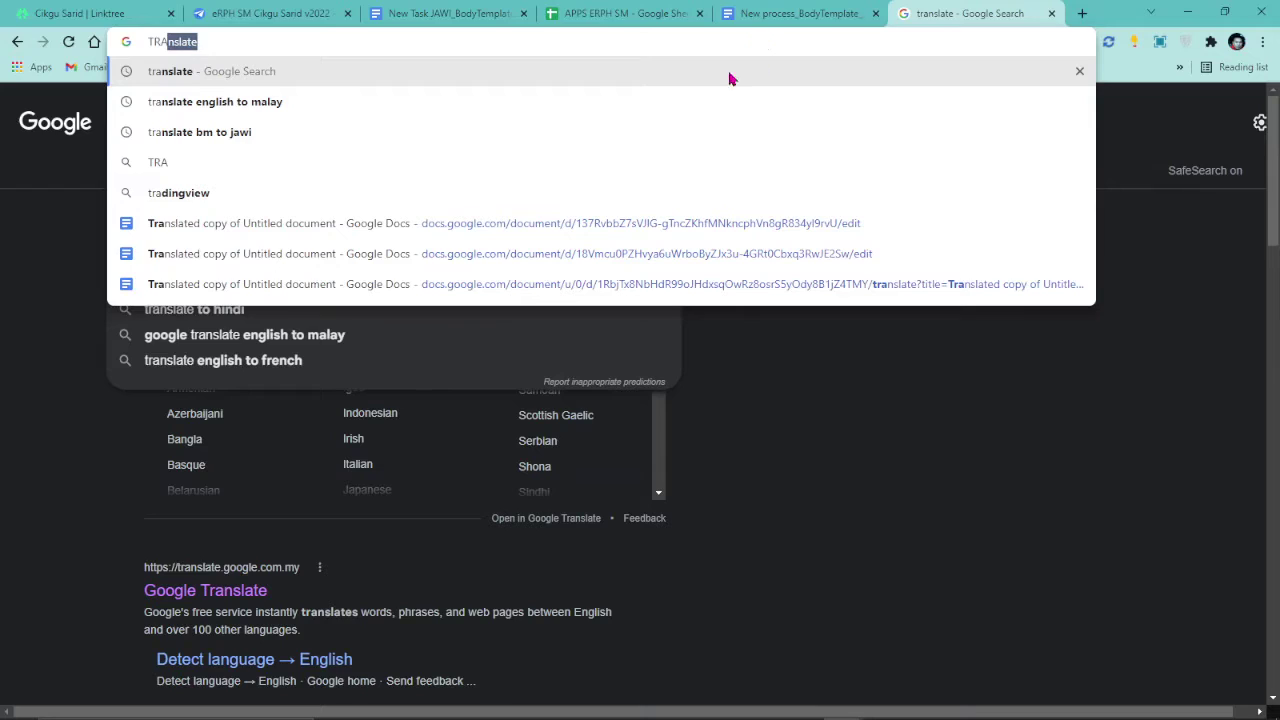
{"action": "left_click", "coordinate": [288, 131]}
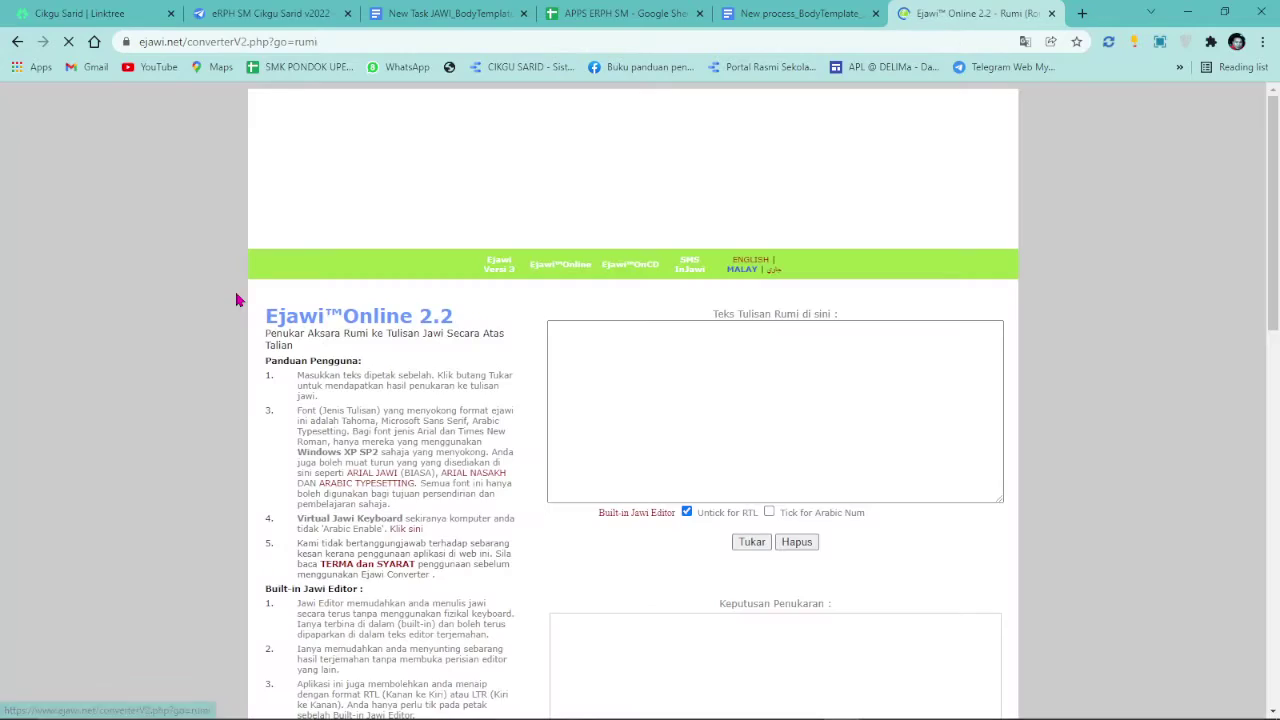
- Enter TINGKATAN as the Rumi source text in the converter, replacing the pasted word, and convert it to Jawi
{"action": "left_click", "coordinate": [697, 366]}
{"action": "right_click", "coordinate": [708, 370]}
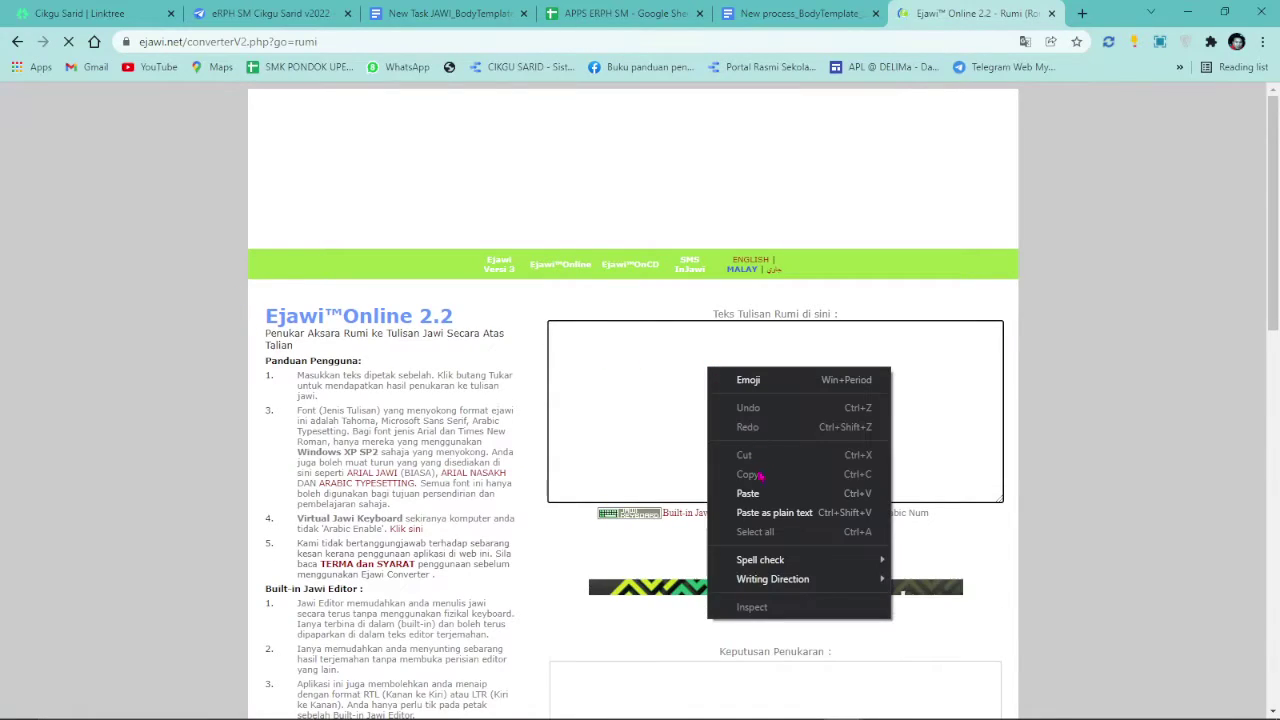
{"action": "left_click", "coordinate": [747, 493]}
{"action": "left_click_drag", "start_coordinate": [606, 333], "coordinate": [519, 345]}
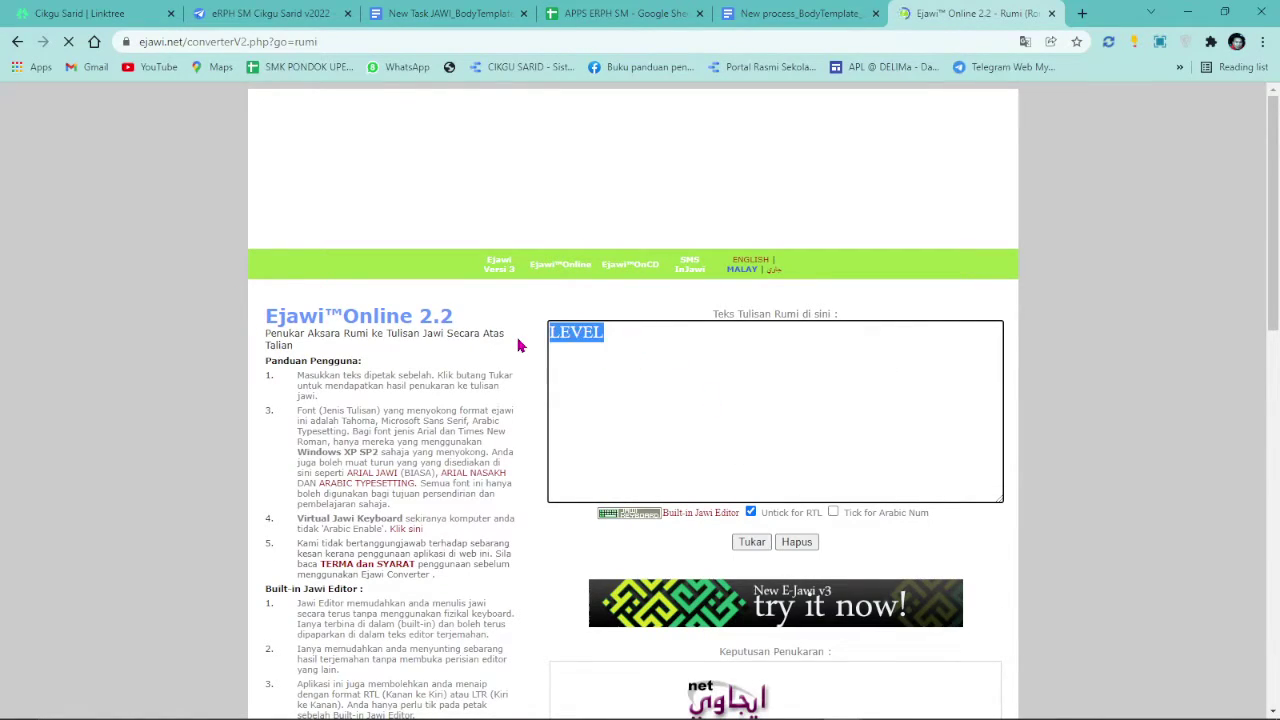
{"action": "type", "text": "TINGK"}
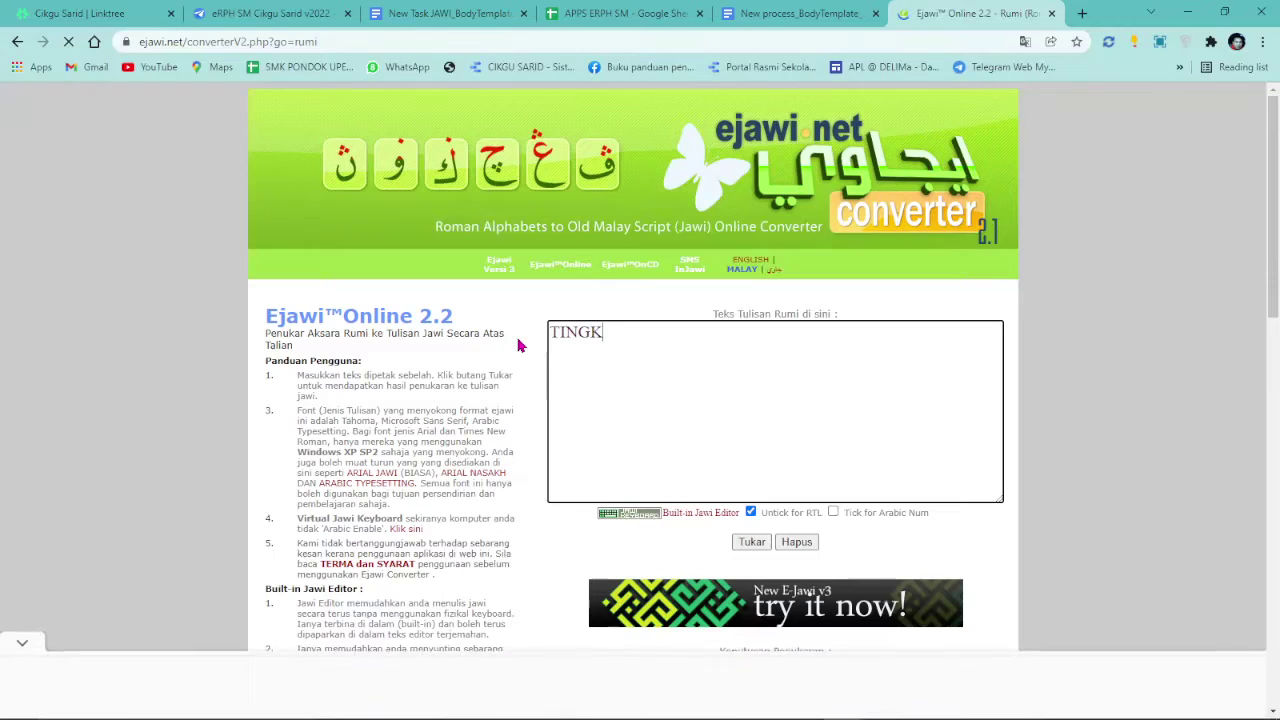
{"action": "type", "text": "ATAN"}
{"action": "left_click", "coordinate": [752, 541]}
{"action": "scroll", "coordinate": [770, 460], "scroll_direction": "down", "scroll_amount": 2}
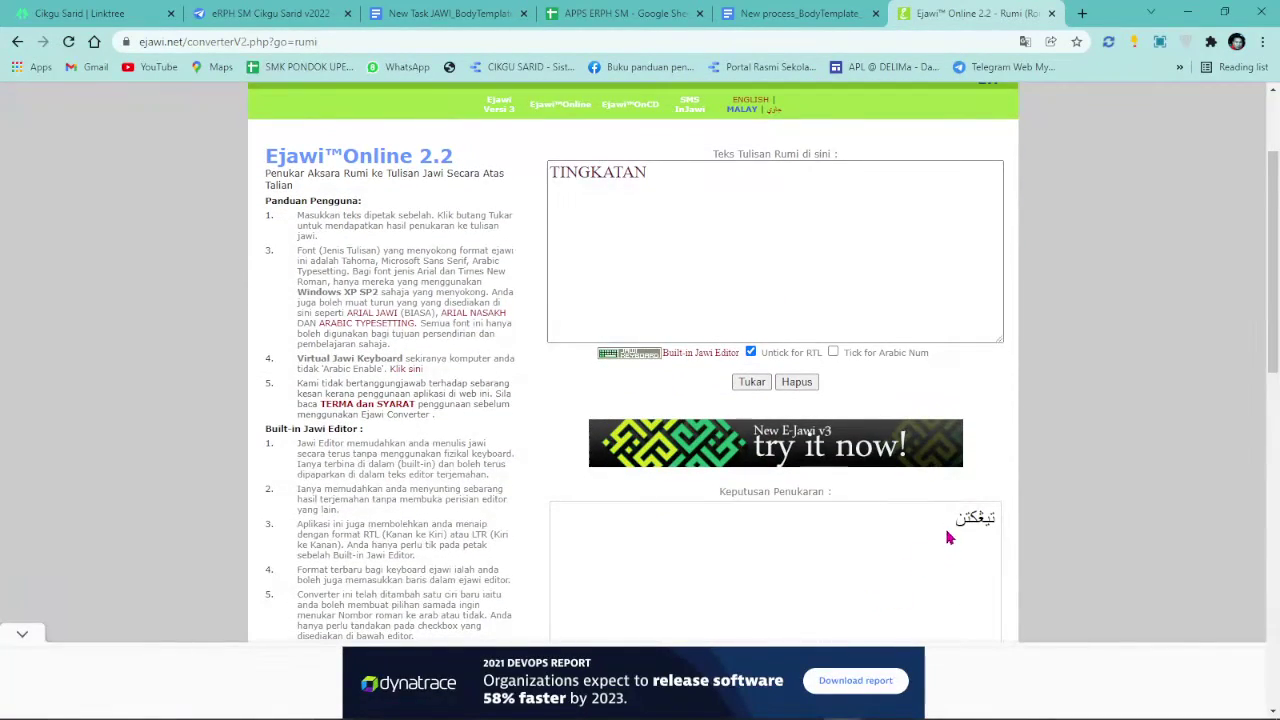
- Copy the converted Jawi word and paste it without formatting over the label beside the TINGKATAN placeholder in the Jawi template
{"action": "double_click", "coordinate": [978, 518]}
{"action": "right_click", "coordinate": [980, 524]}
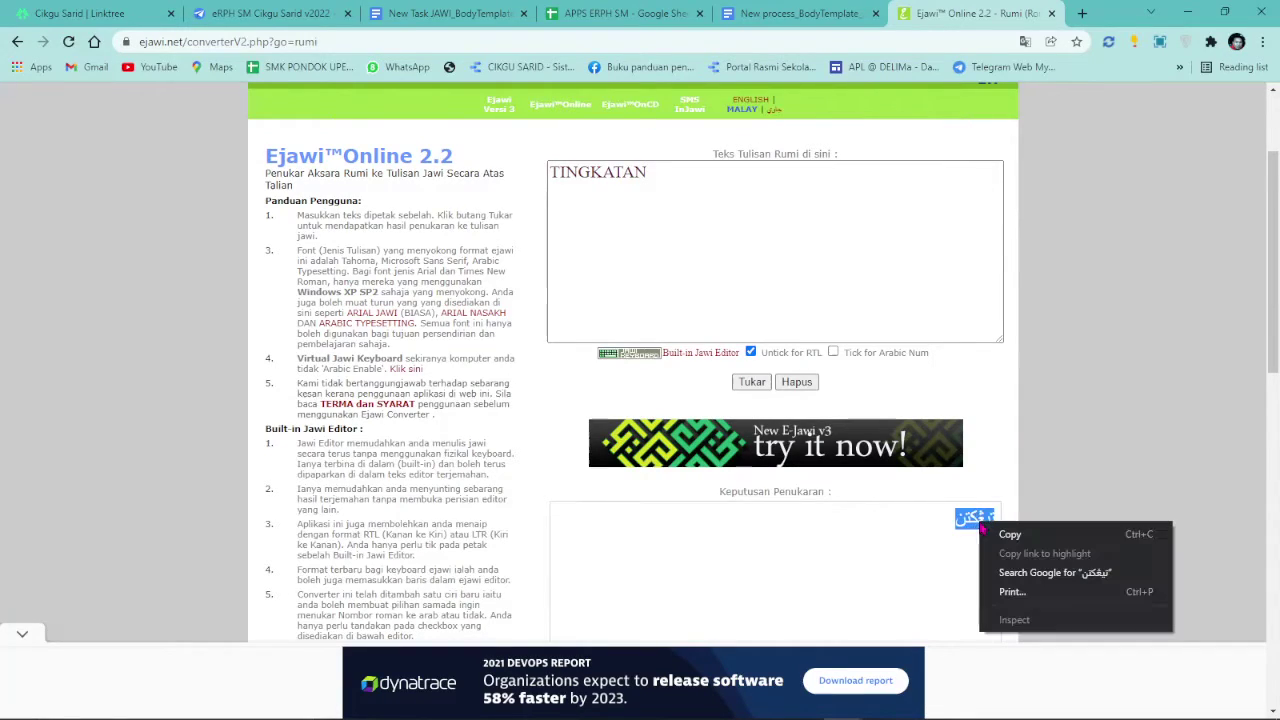
{"action": "left_click", "coordinate": [1005, 535]}
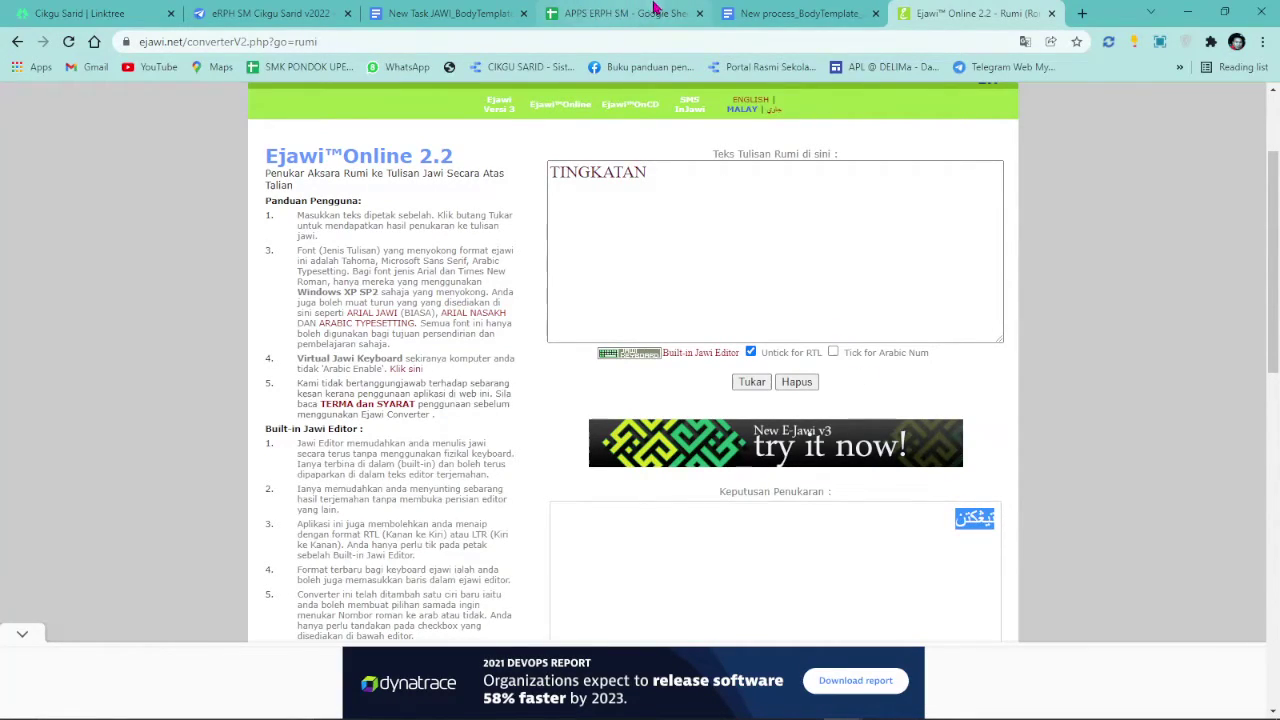
{"action": "left_click", "coordinate": [445, 13]}
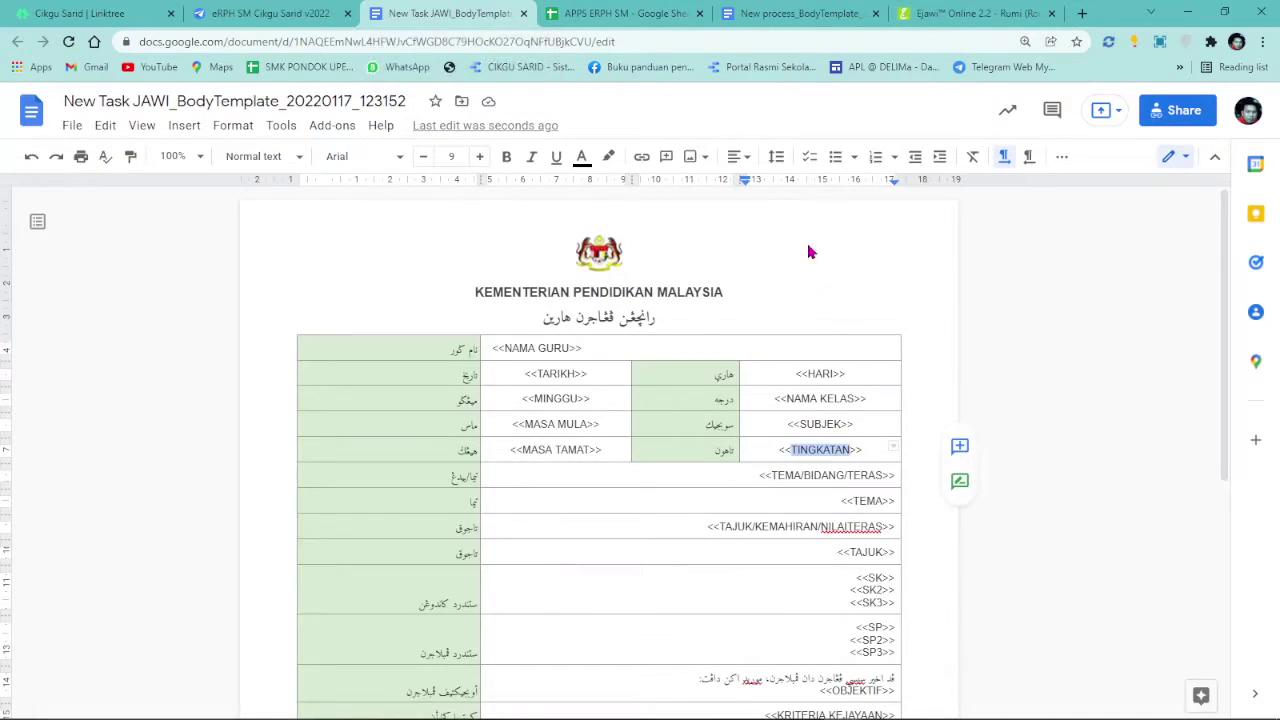
{"action": "double_click", "coordinate": [718, 450]}
{"action": "right_click", "coordinate": [720, 450]}
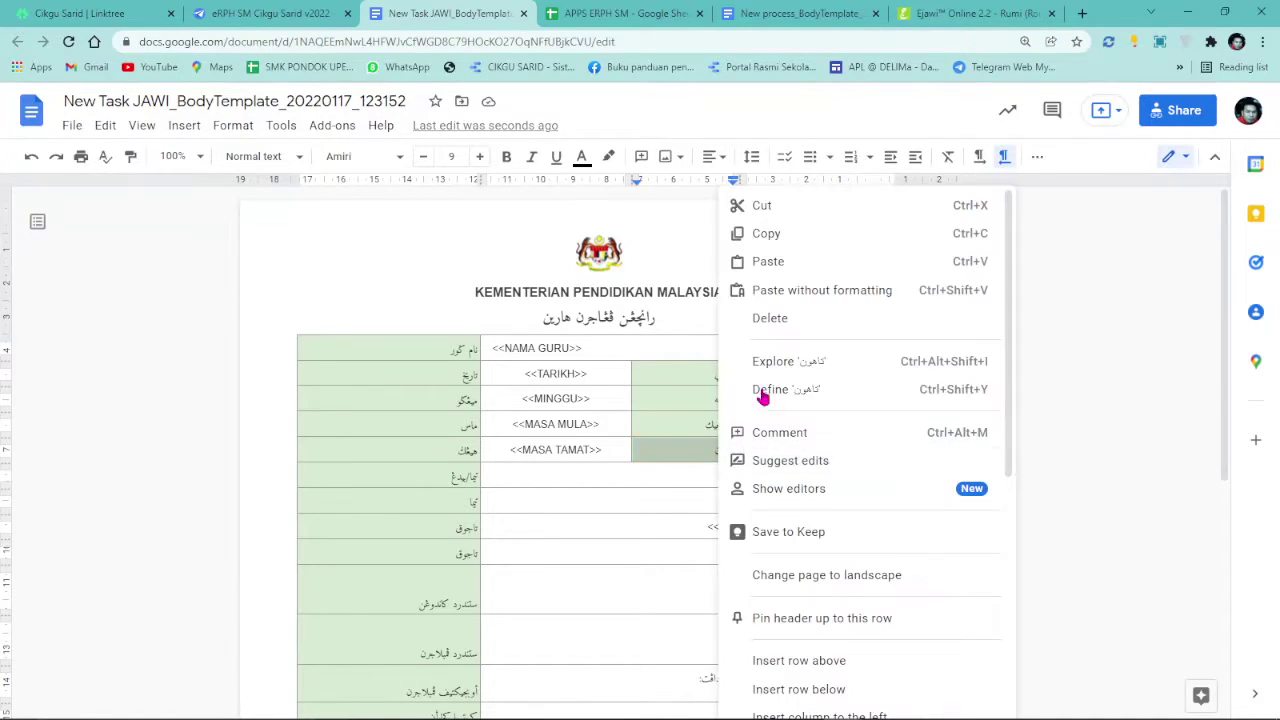
{"action": "left_click", "coordinate": [804, 293]}
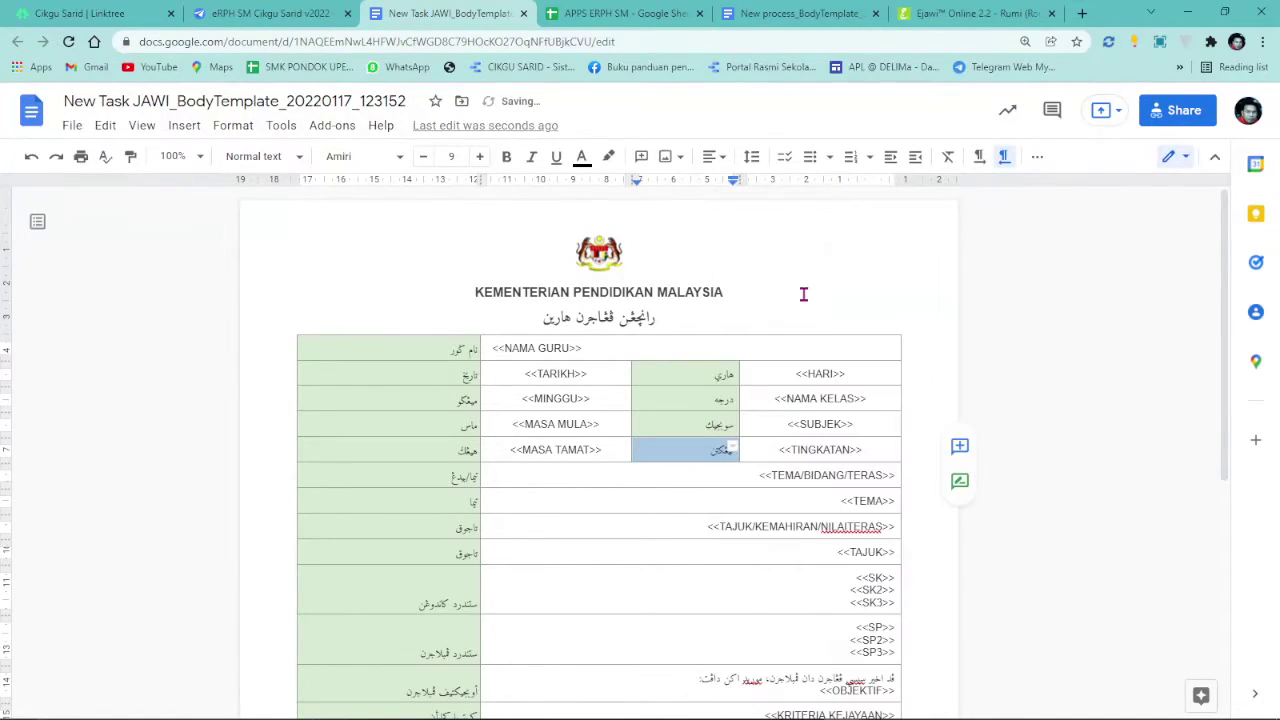
{"action": "left_click", "coordinate": [1120, 405]}
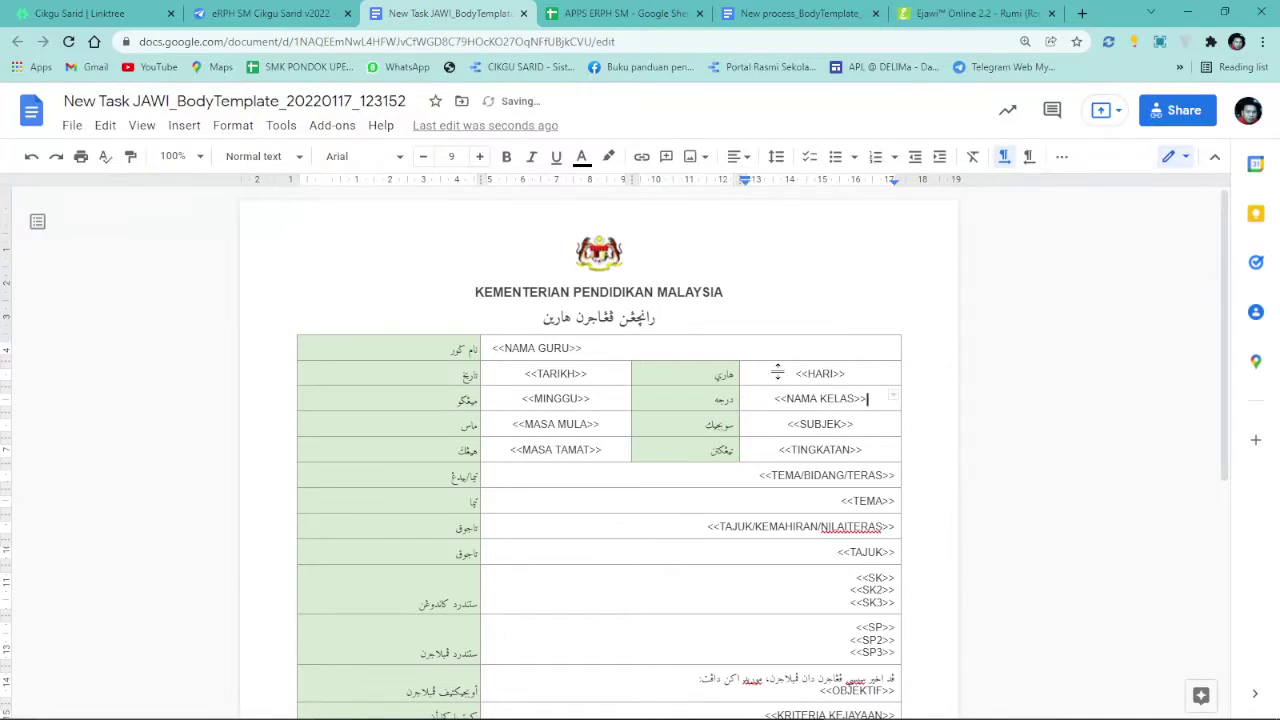
- Check the rest of the Jawi template, return to the AppSheet editor and set New Task JAWI's file folder path to "/FRph/"
{"action": "scroll", "coordinate": [578, 437], "scroll_direction": "down", "scroll_amount": 1}
{"action": "scroll", "coordinate": [578, 437], "scroll_direction": "down", "scroll_amount": 5}
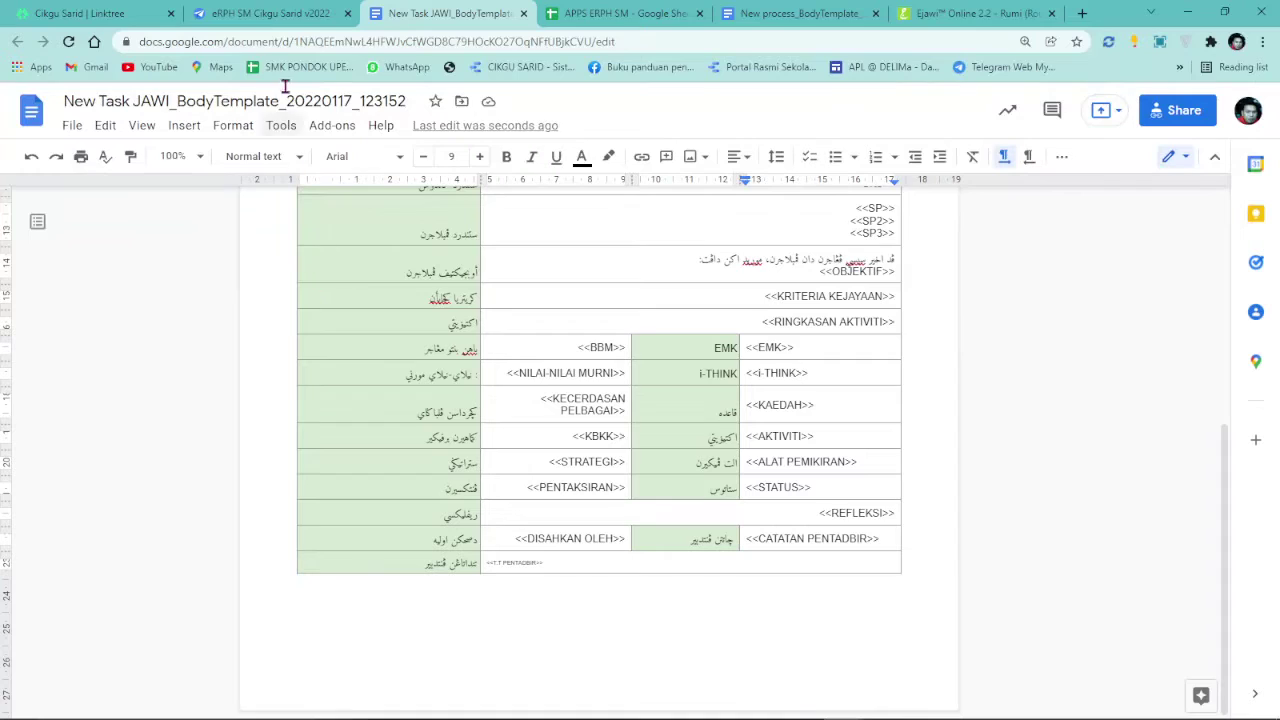
{"action": "left_click", "coordinate": [270, 13]}
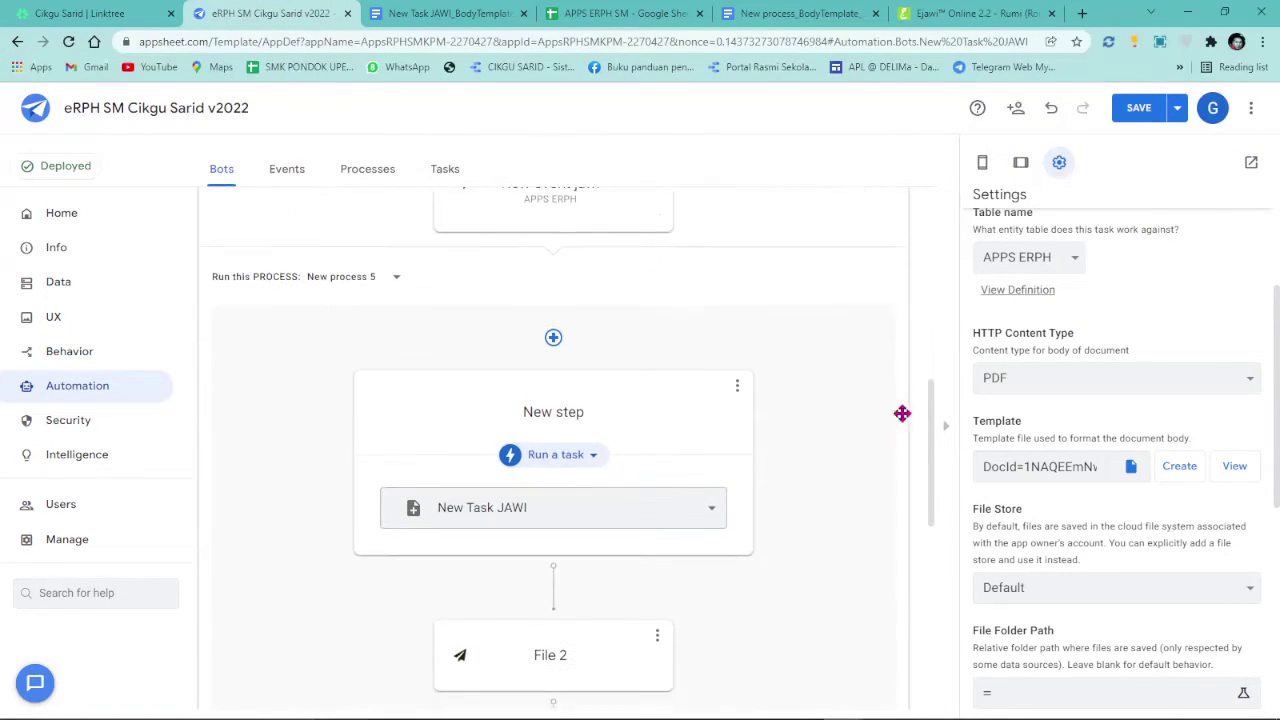
{"action": "scroll", "coordinate": [1133, 511], "scroll_direction": "down", "scroll_amount": 3}
{"action": "scroll", "coordinate": [1100, 480], "scroll_direction": "down", "scroll_amount": 1}
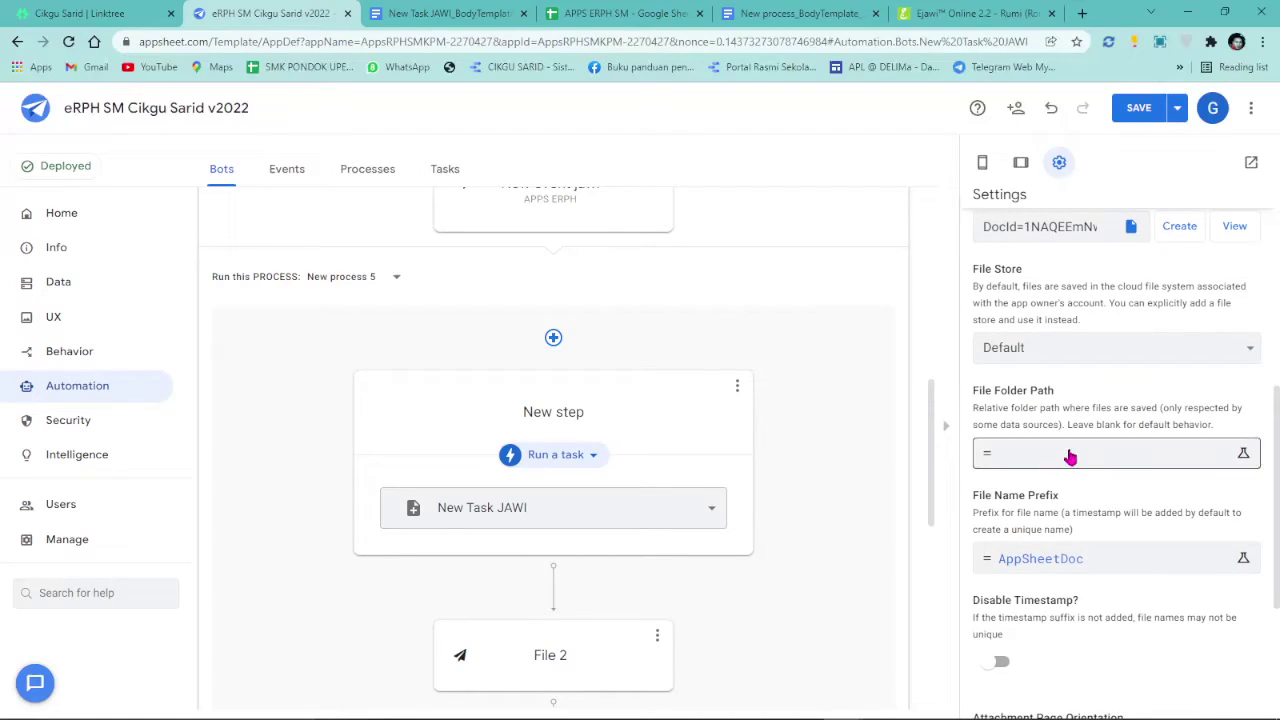
{"action": "left_click", "coordinate": [1070, 456]}
{"action": "type", "text": "\"/fr"}
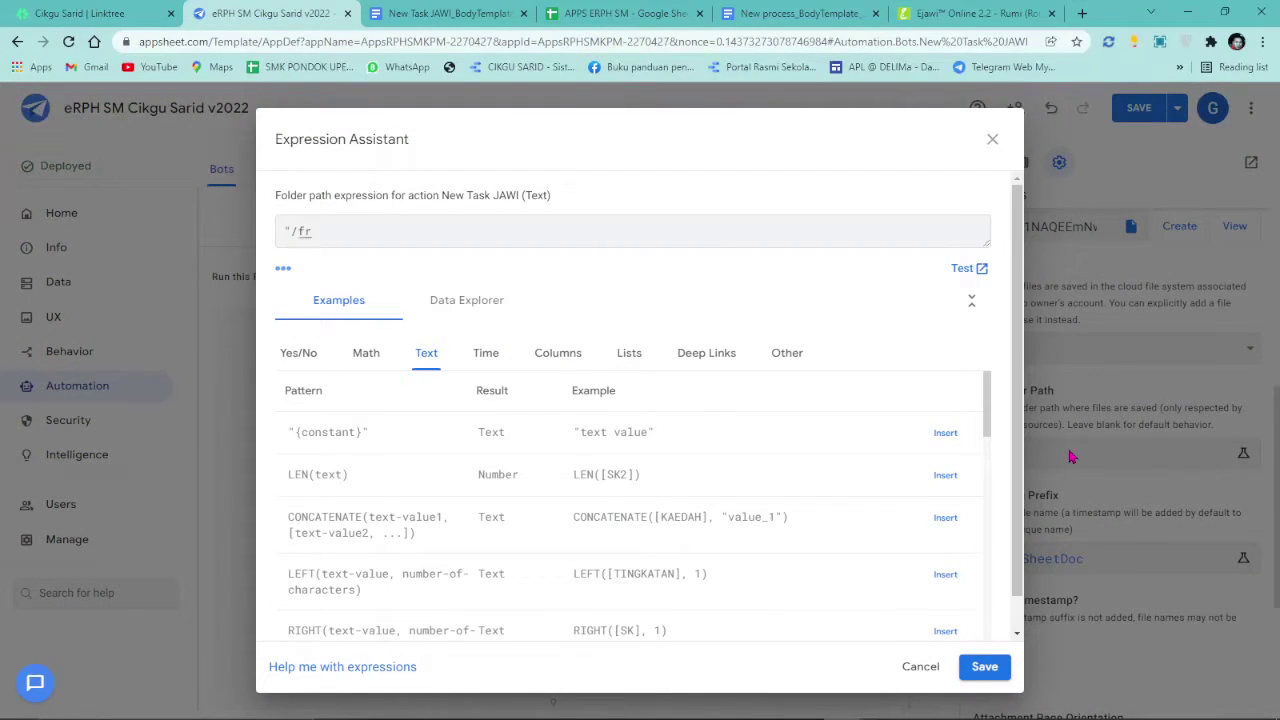
{"action": "type", "text": "FRph/\""}
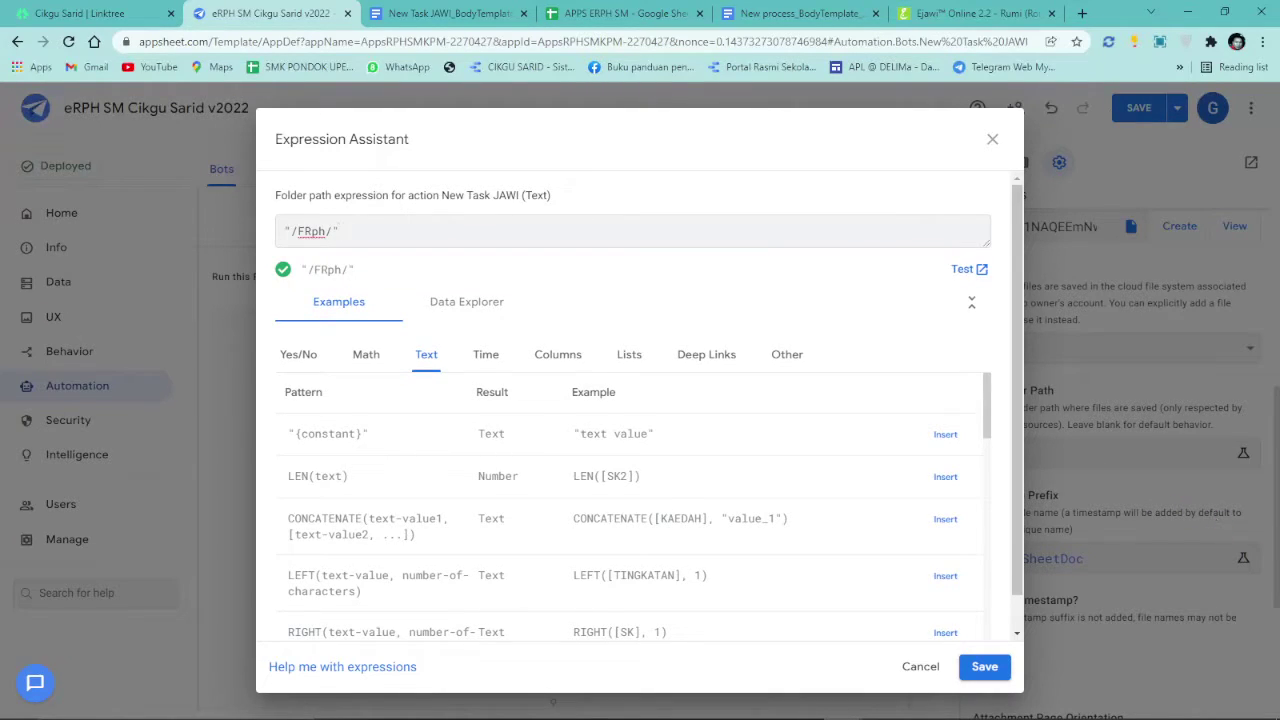
{"action": "left_click", "coordinate": [984, 666]}
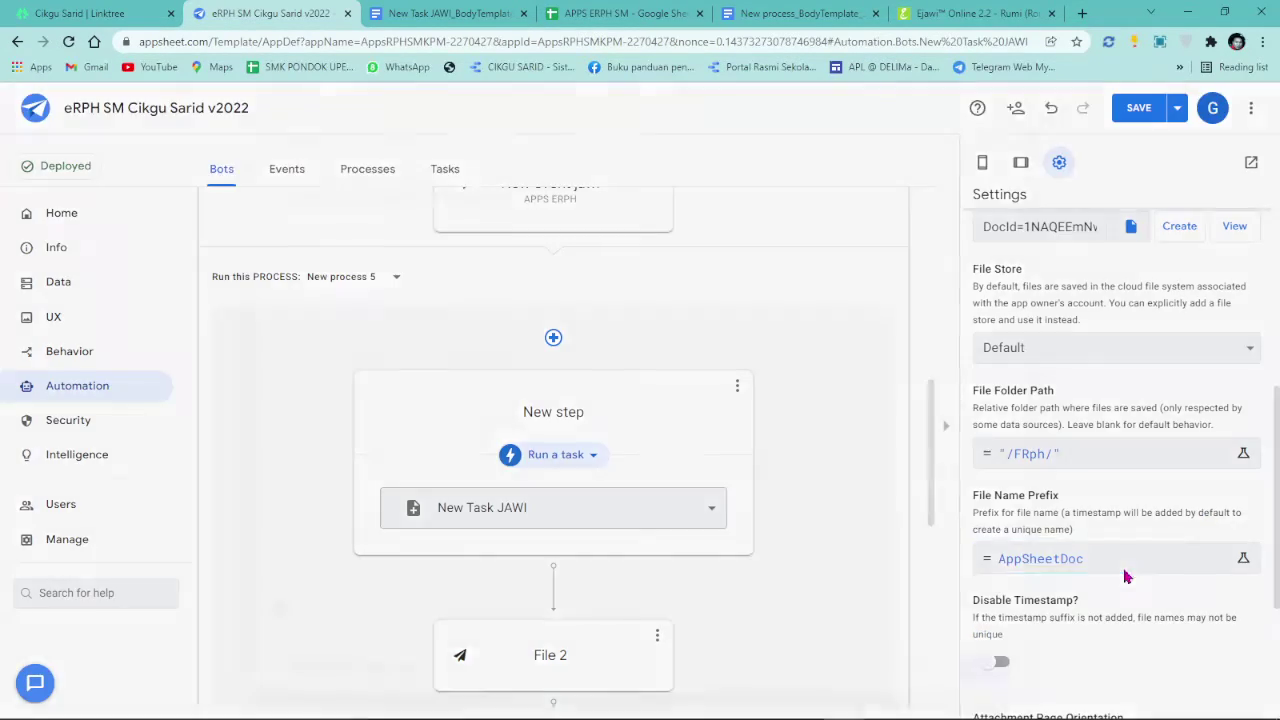
- Replace the file name prefix of New Task JAWI with the column expression [PENDAFTARAN]
{"action": "left_click", "coordinate": [1100, 558]}
{"action": "key", "text": "ctrl+a"}
{"action": "key", "text": "BackSpace"}
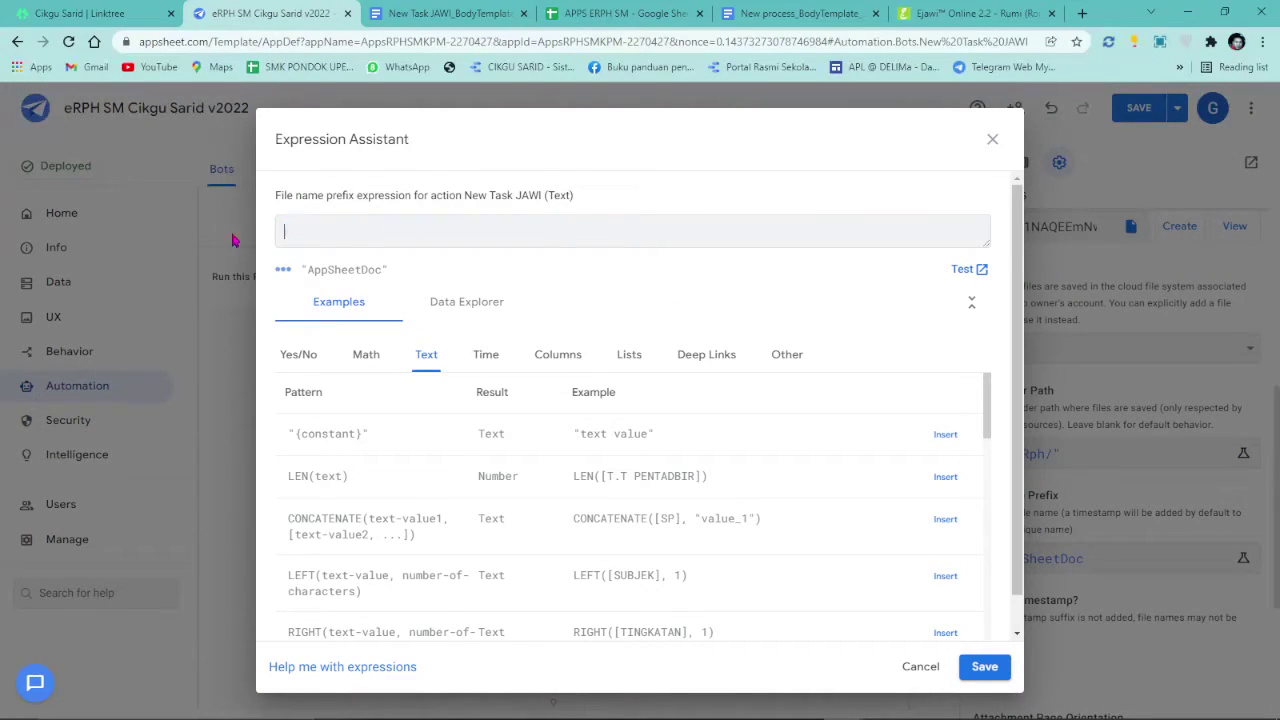
{"action": "left_click", "coordinate": [557, 354]}
{"action": "left_click", "coordinate": [942, 518]}
{"action": "left_click", "coordinate": [982, 666]}
- Disable the timestamp and enable custom margins for New Task JAWI, and save the app
{"action": "scroll", "coordinate": [1077, 533], "scroll_direction": "down", "scroll_amount": 3}
{"action": "left_click", "coordinate": [1000, 420]}
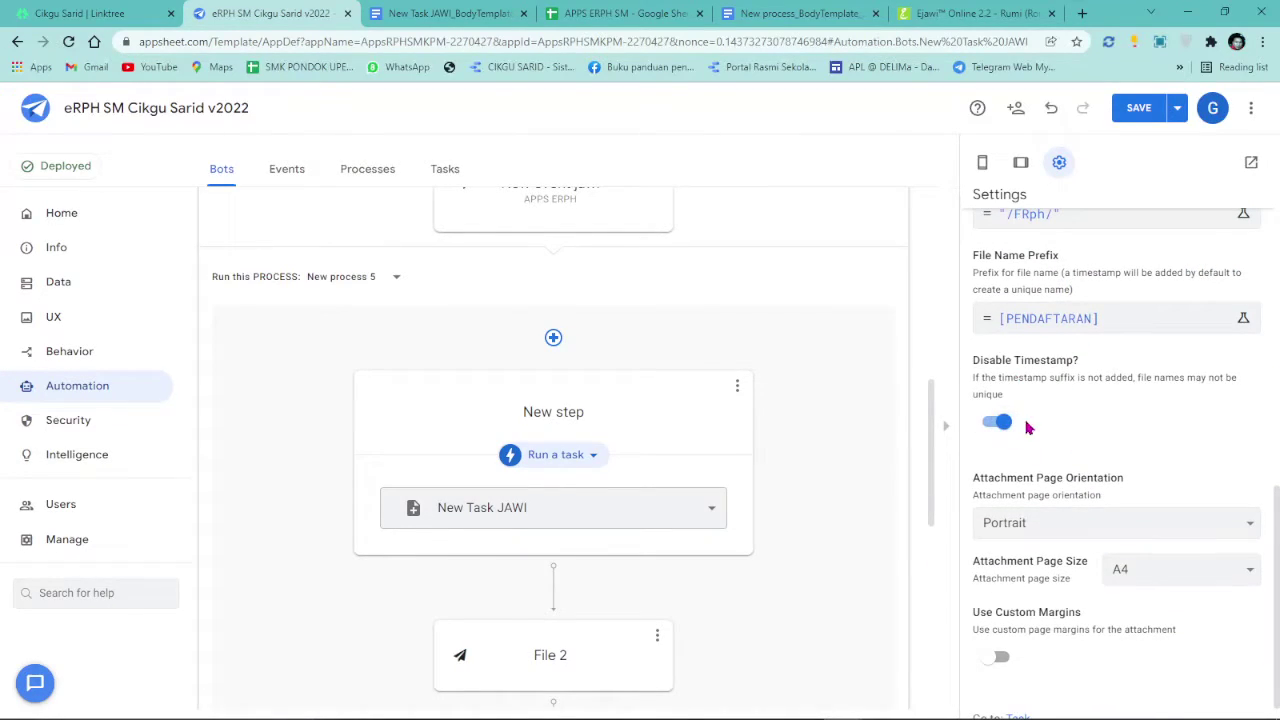
{"action": "scroll", "coordinate": [1101, 537], "scroll_direction": "down", "scroll_amount": 1}
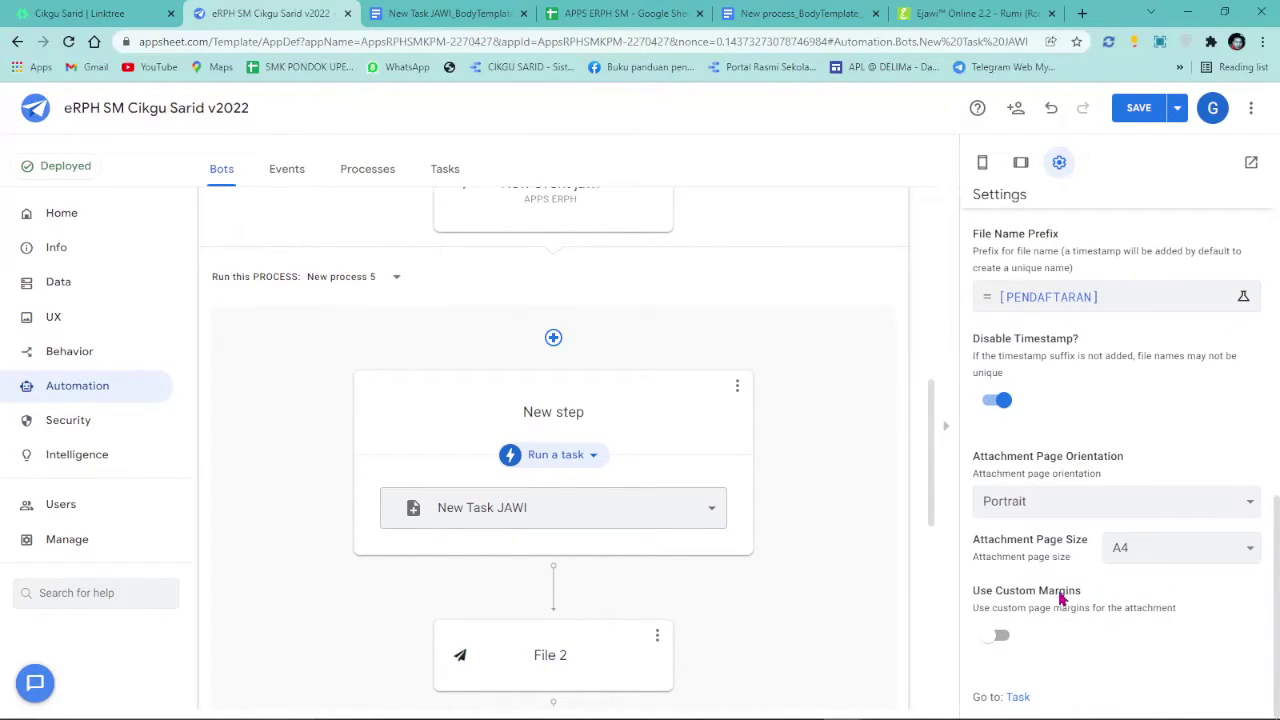
{"action": "left_click", "coordinate": [999, 635]}
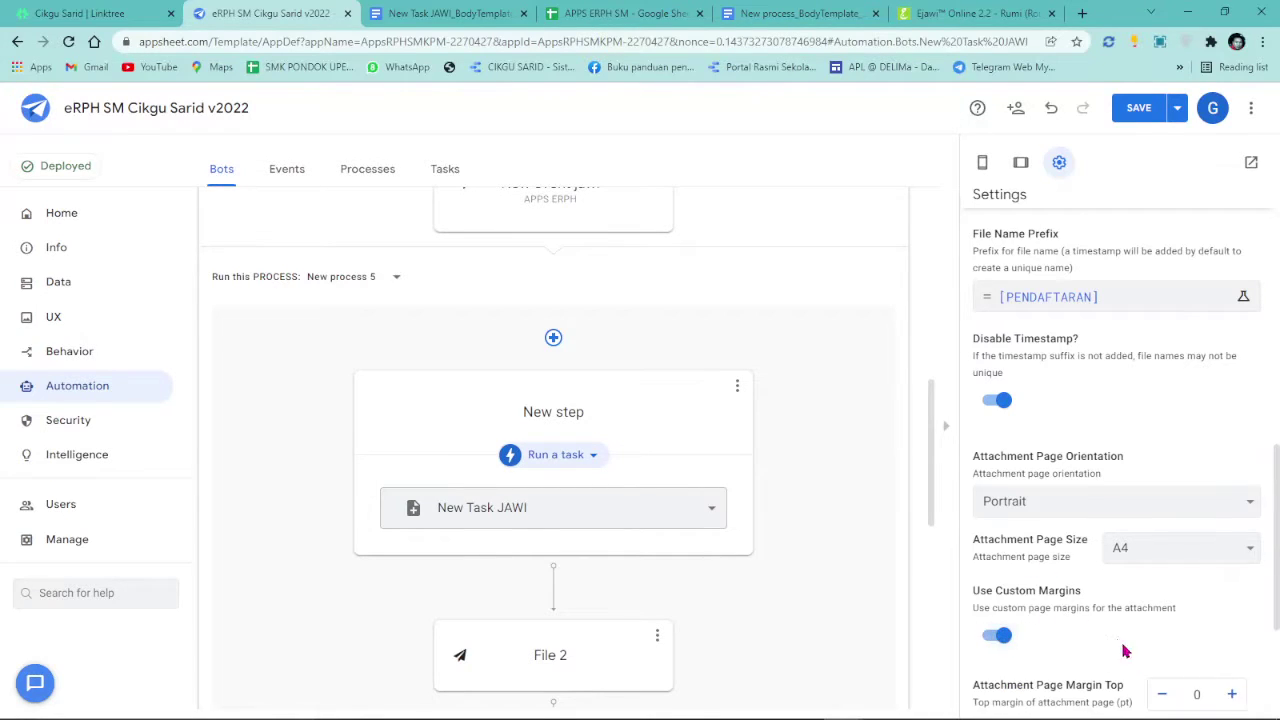
{"action": "scroll", "coordinate": [1120, 640], "scroll_direction": "down", "scroll_amount": 2}
{"action": "left_click", "coordinate": [1139, 107]}
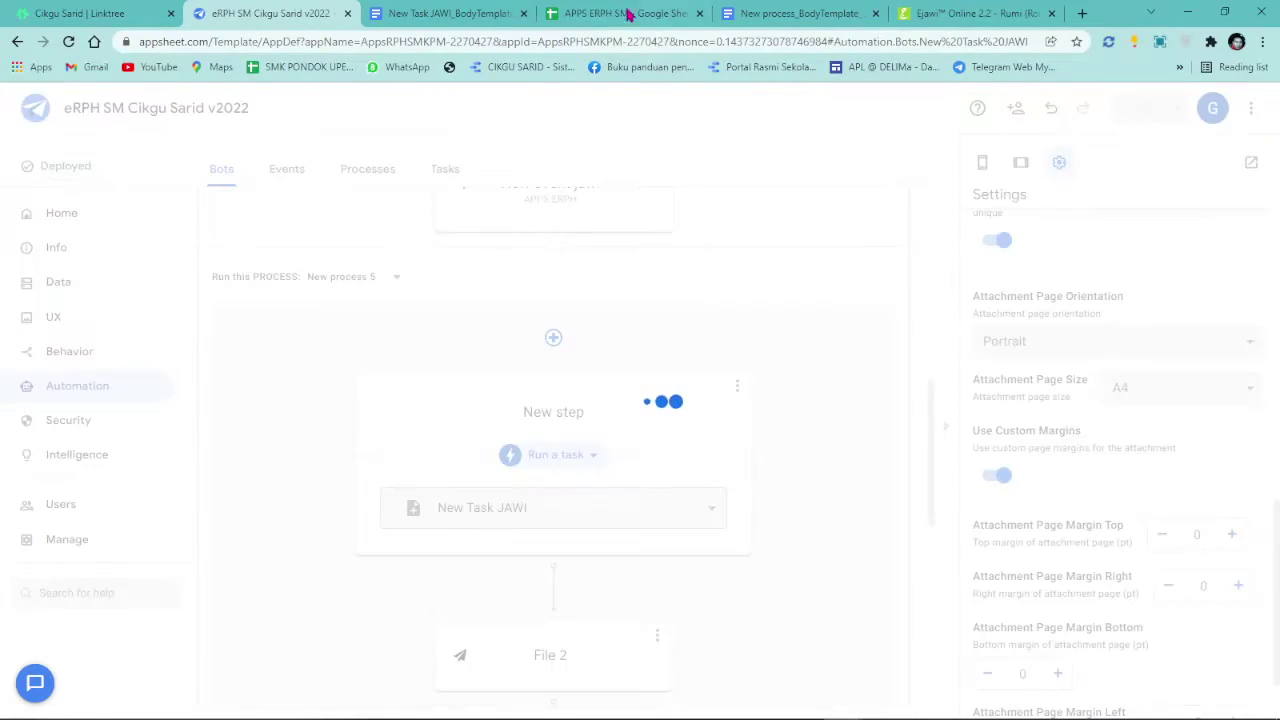
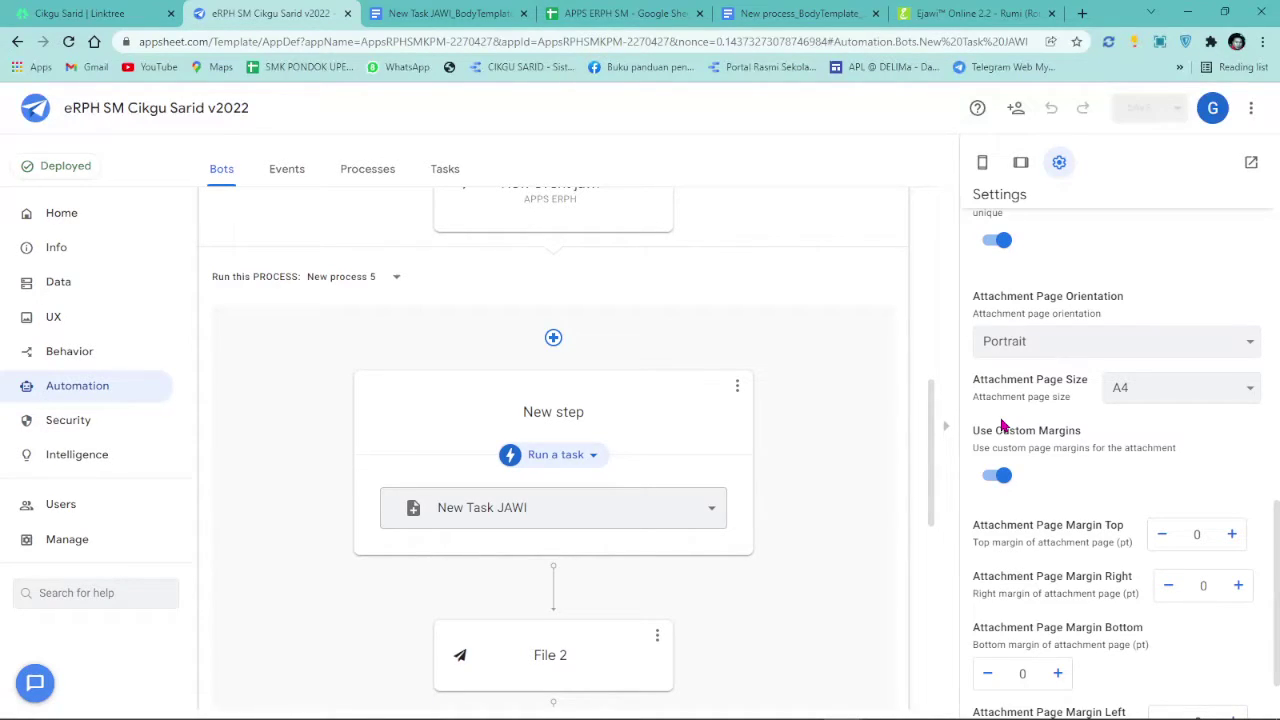
- In the BI bot's New Task BI, disable the timestamp, keep page size A4, enable custom margins and save the app
{"action": "scroll", "coordinate": [790, 355], "scroll_direction": "up", "scroll_amount": 3}
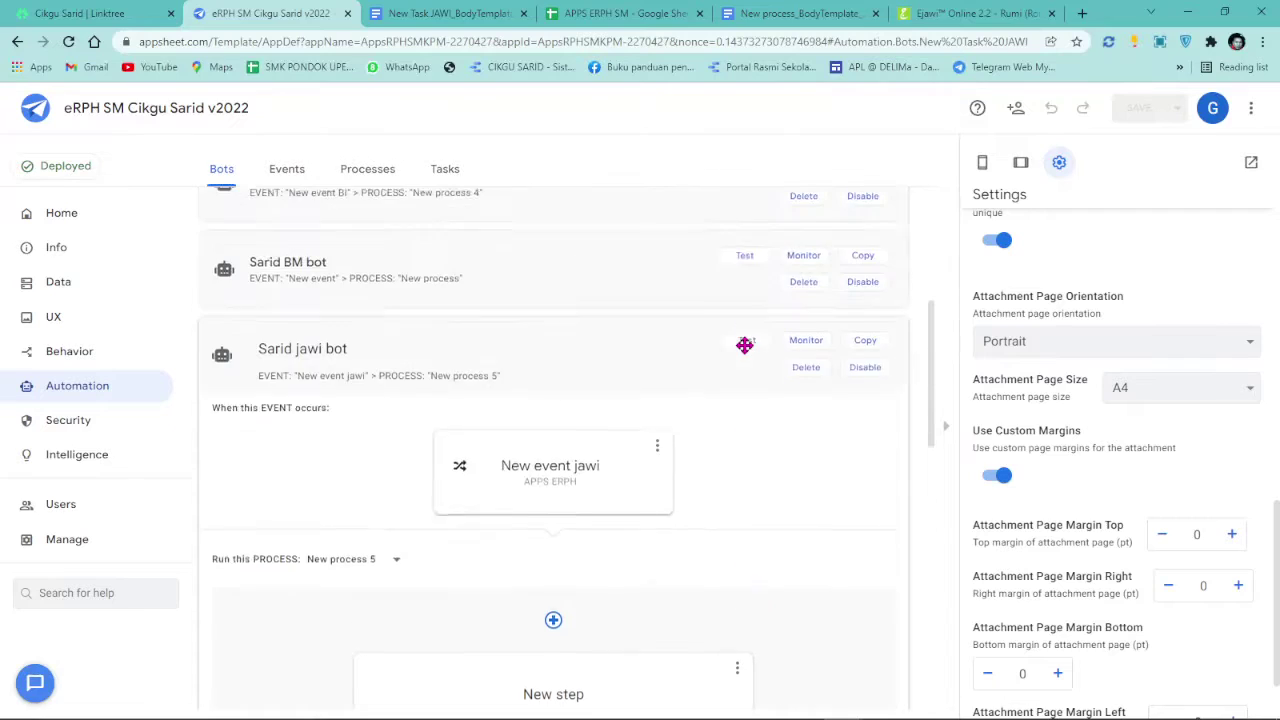
{"action": "scroll", "coordinate": [263, 374], "scroll_direction": "up", "scroll_amount": 2}
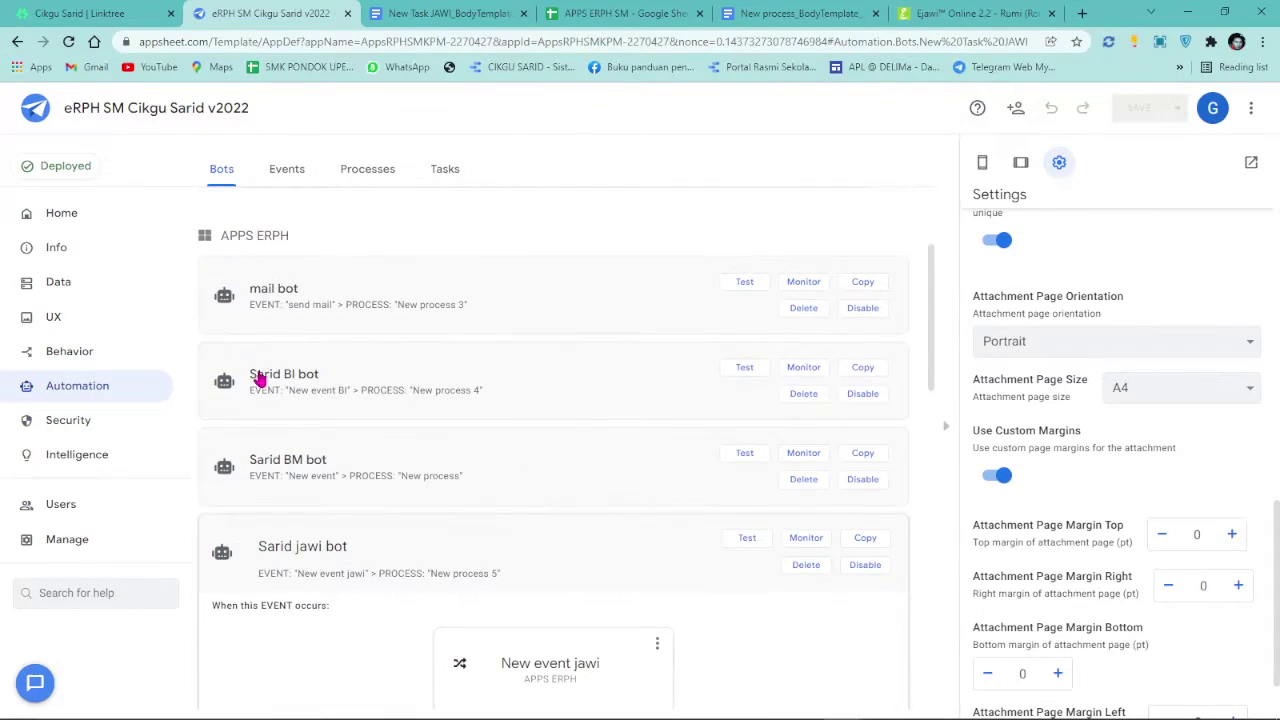
{"action": "left_click", "coordinate": [229, 381]}
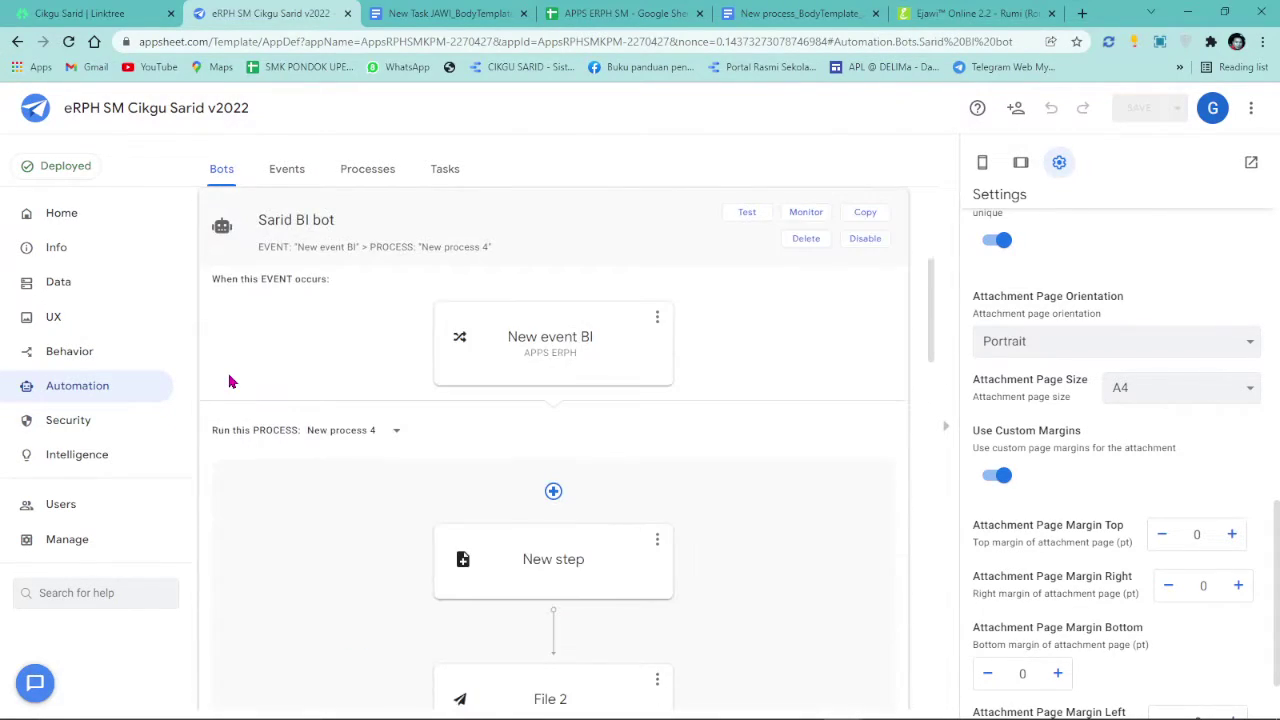
{"action": "left_click", "coordinate": [472, 562]}
{"action": "left_click", "coordinate": [1001, 401]}
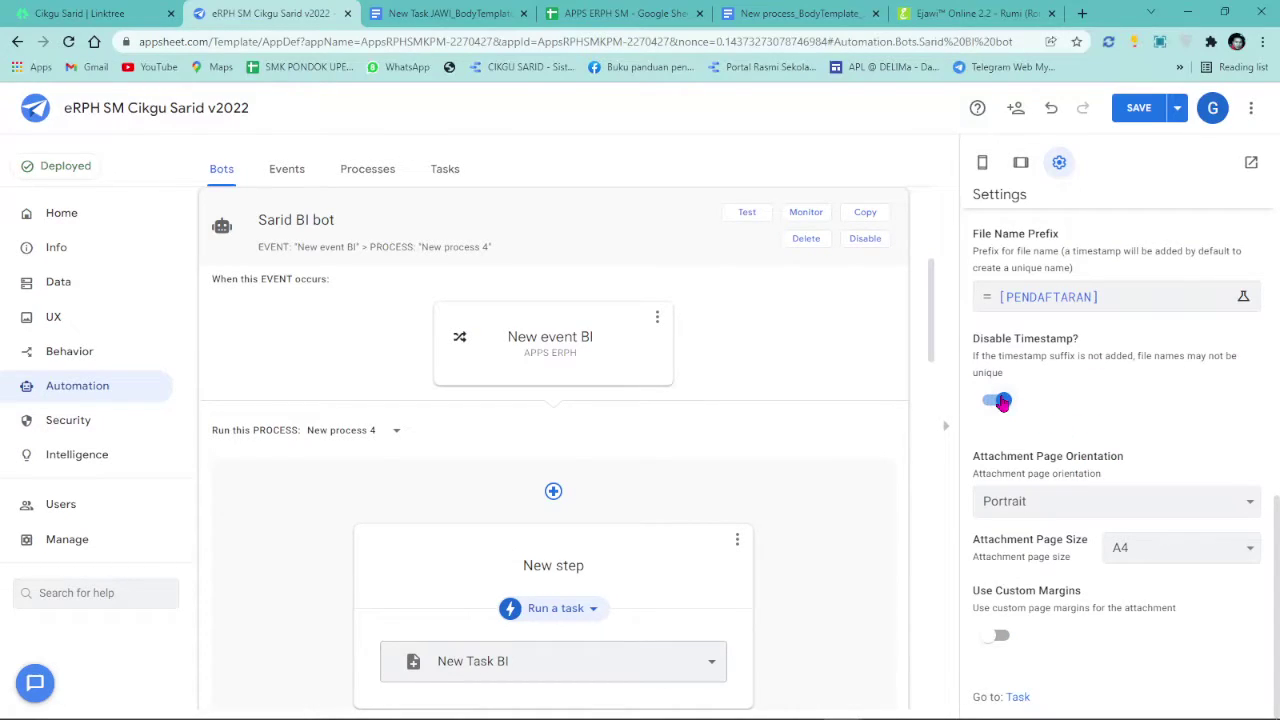
{"action": "left_click", "coordinate": [1158, 544]}
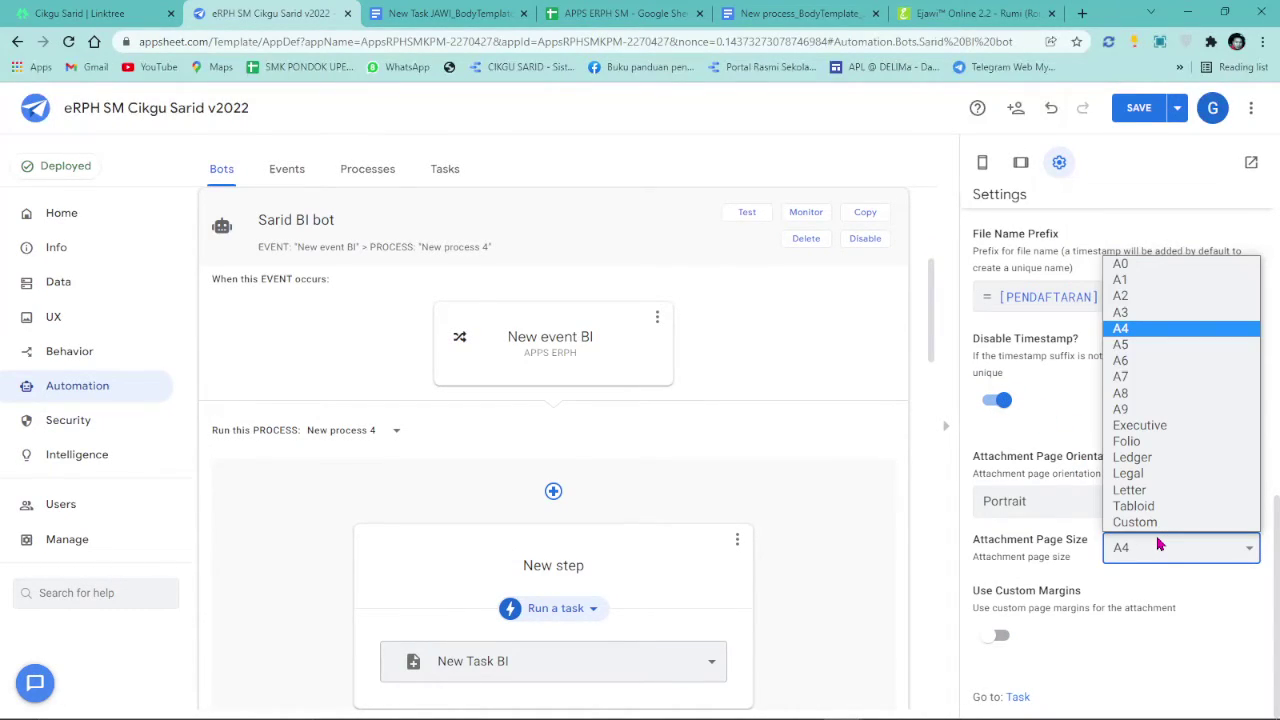
{"action": "left_click", "coordinate": [1158, 544]}
{"action": "left_click", "coordinate": [1001, 635]}
{"action": "scroll", "coordinate": [1066, 620], "scroll_direction": "down", "scroll_amount": 3}
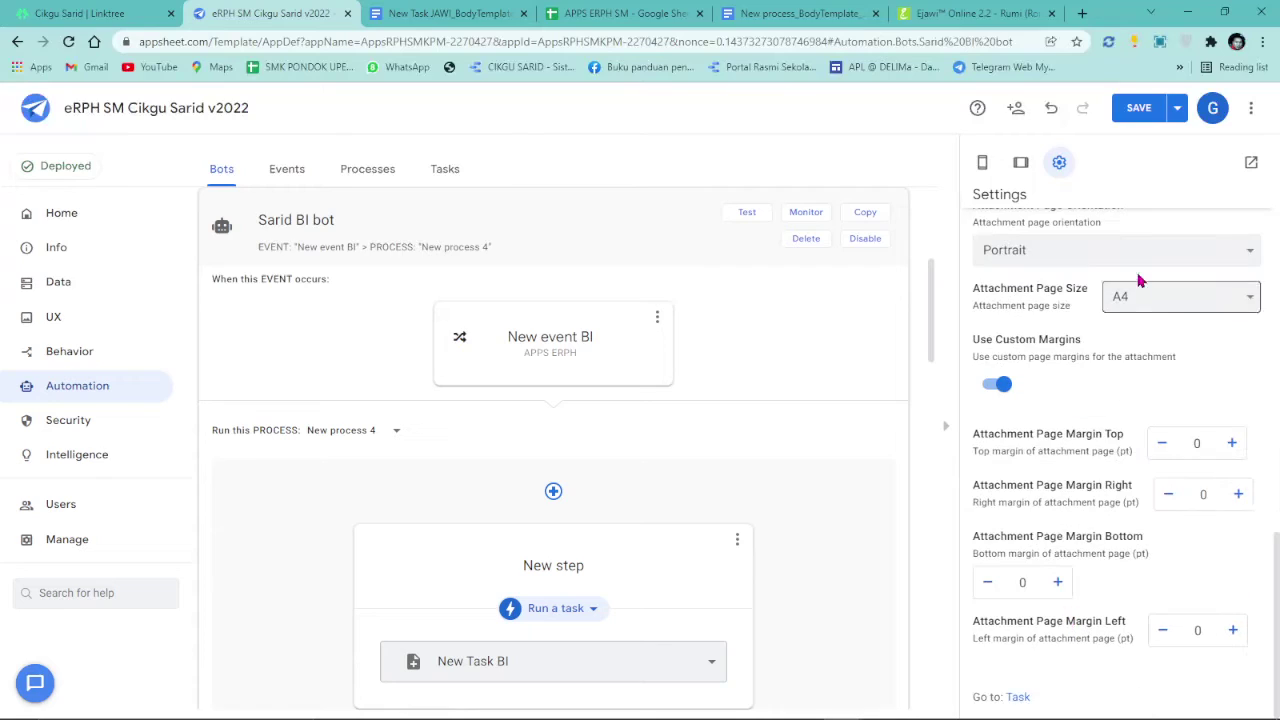
{"action": "left_click", "coordinate": [1138, 108]}
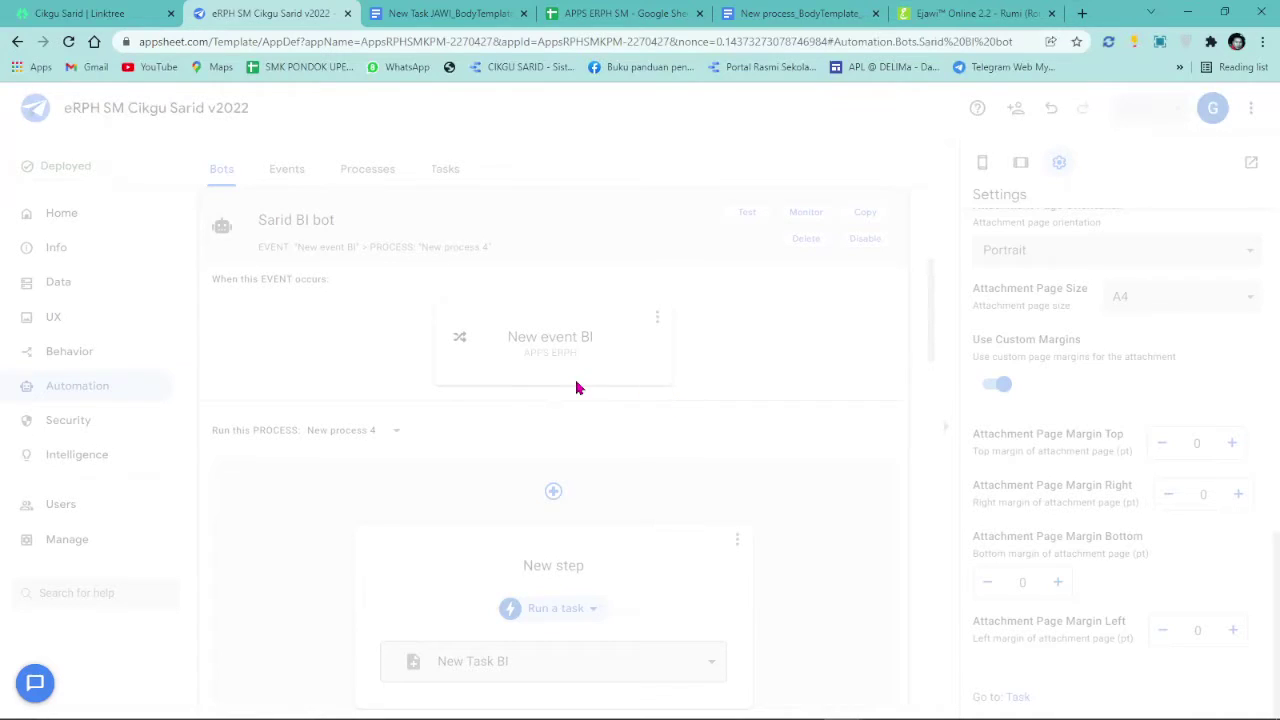
- Review the New event BI condition and open the body template document of New Task BI
{"action": "left_click", "coordinate": [462, 340]}
{"action": "scroll", "coordinate": [1094, 517], "scroll_direction": "down", "scroll_amount": 3}
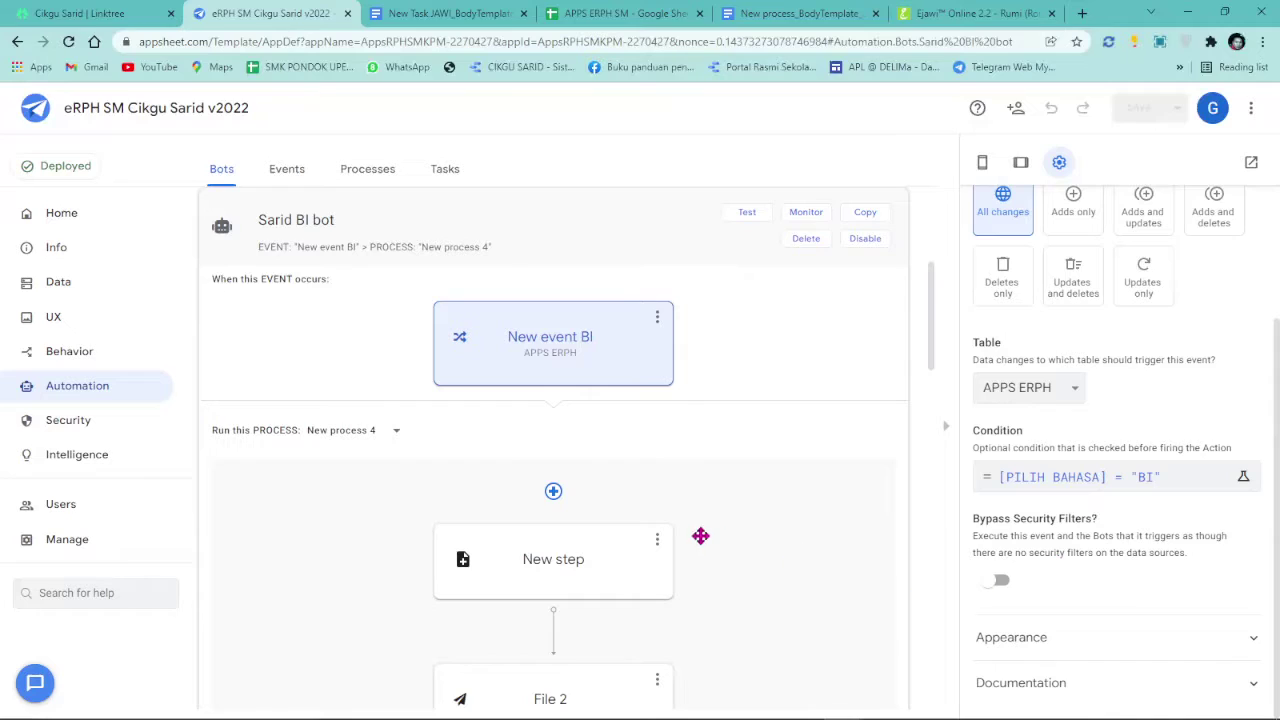
{"action": "left_click", "coordinate": [482, 572]}
{"action": "scroll", "coordinate": [1110, 470], "scroll_direction": "down", "scroll_amount": 3}
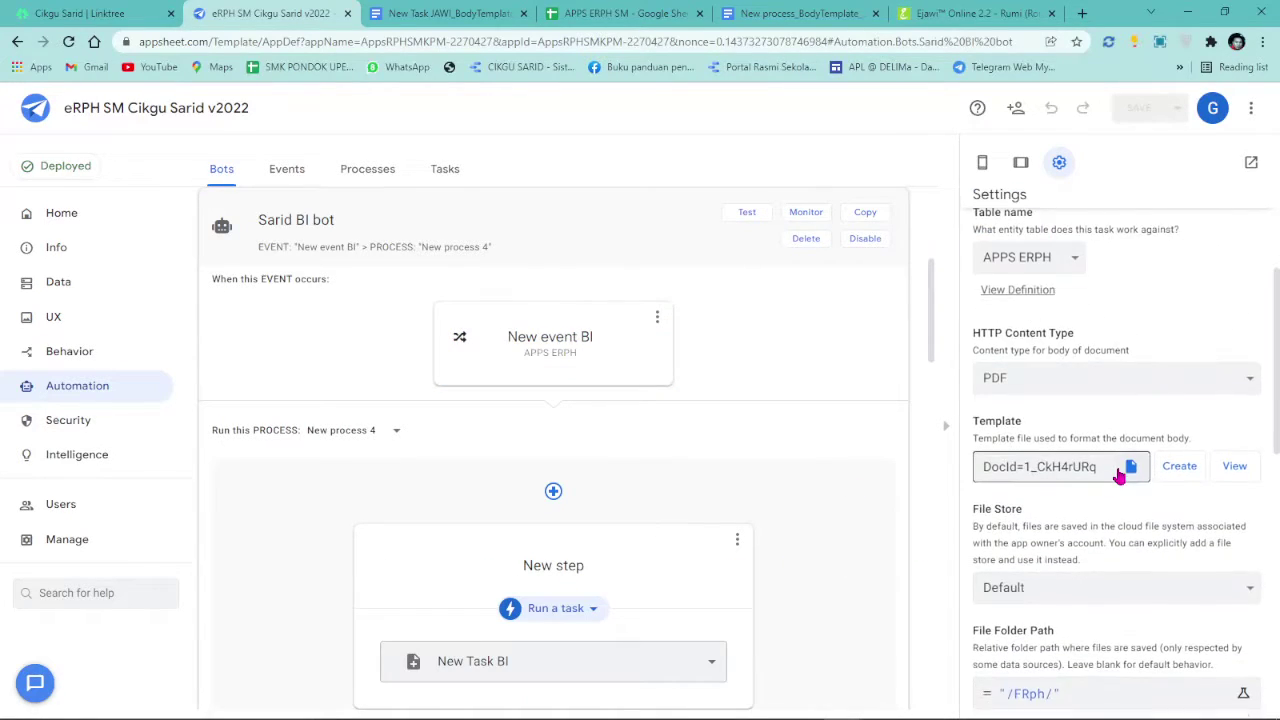
{"action": "left_click", "coordinate": [1234, 468]}
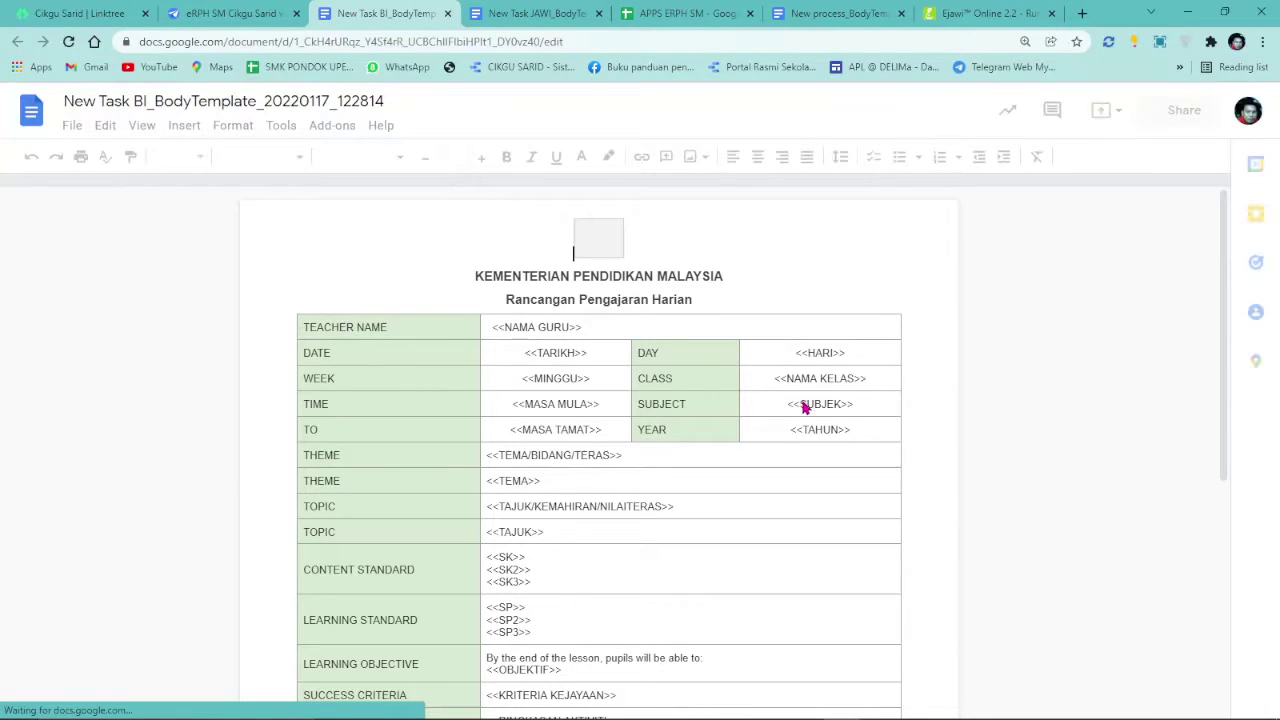
- In the BI body template, replace the TAHUN placeholder with TINGKATAN and the YEAR label with LEVEL
{"action": "left_click_drag", "start_coordinate": [840, 430], "coordinate": [808, 428]}
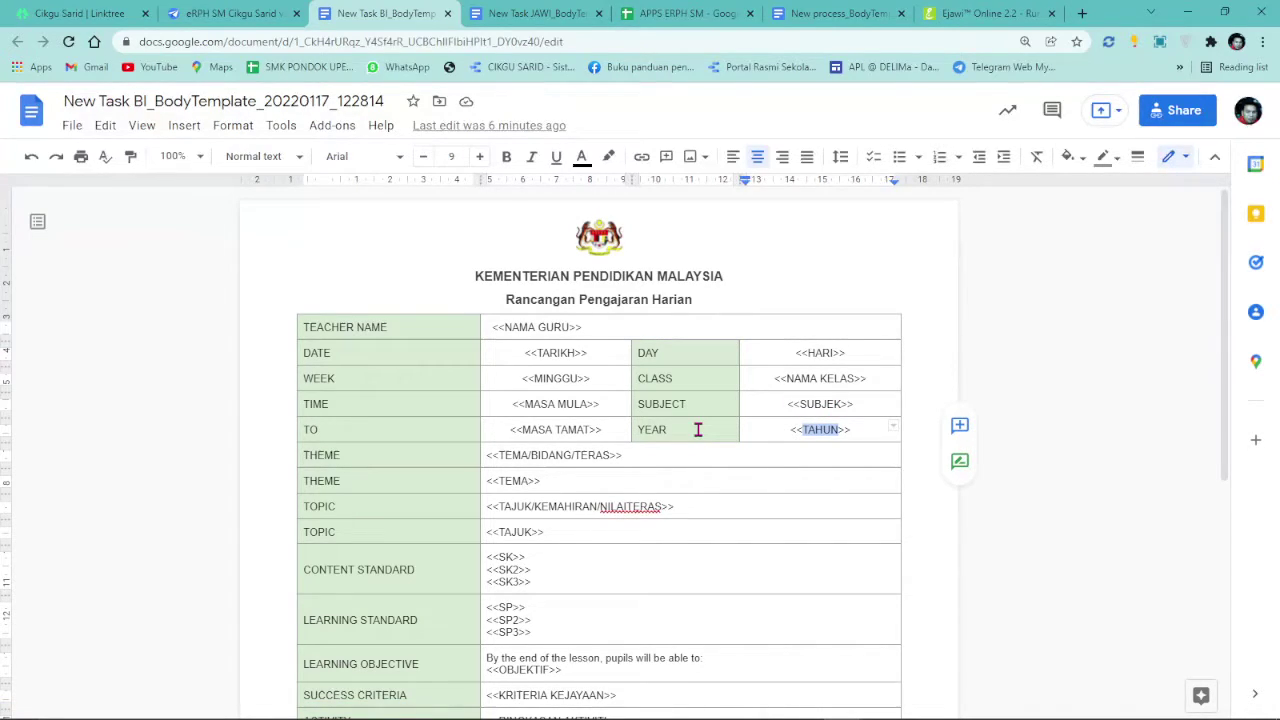
{"action": "type", "text": "TINGKATAN"}
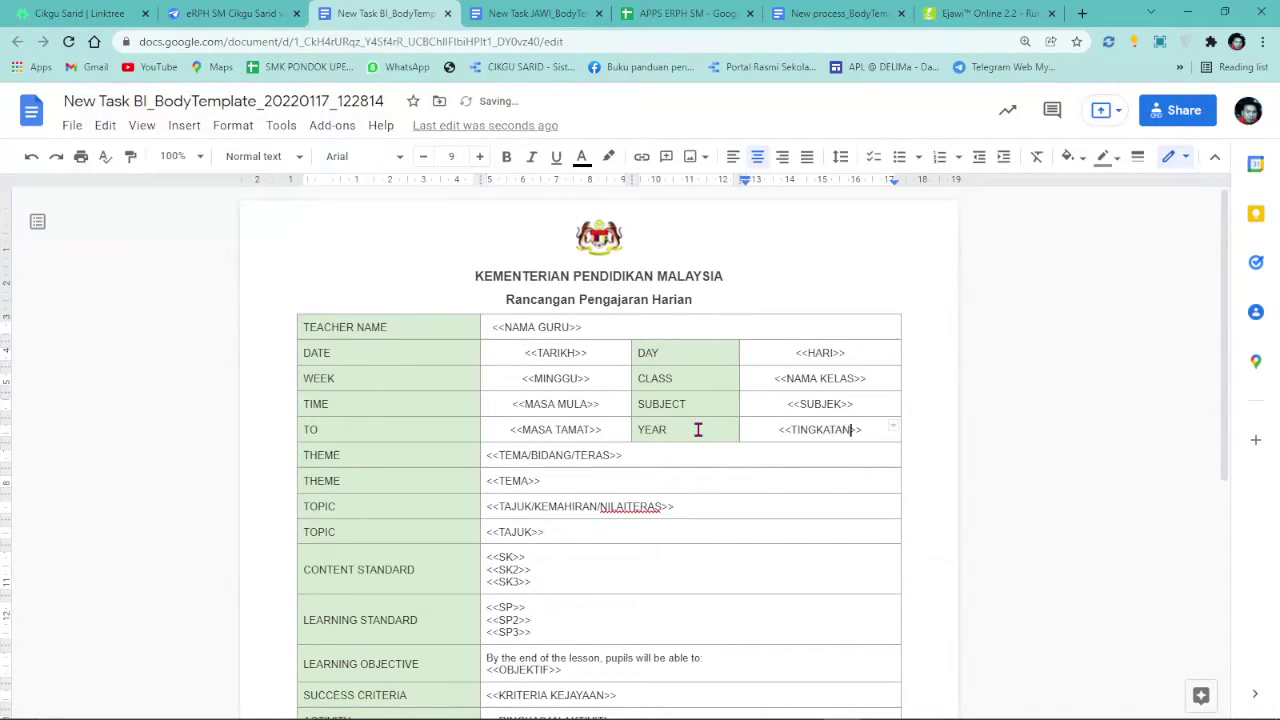
{"action": "double_click", "coordinate": [660, 429]}
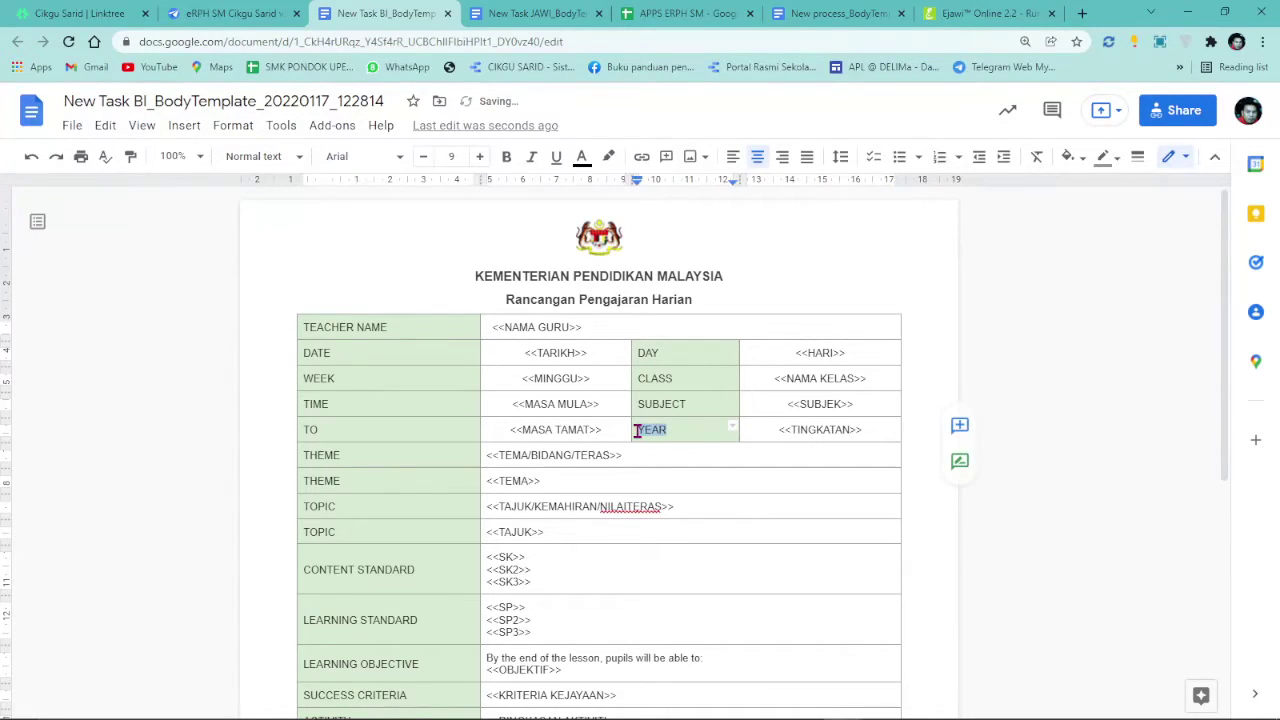
{"action": "type", "text": "LEVE"}
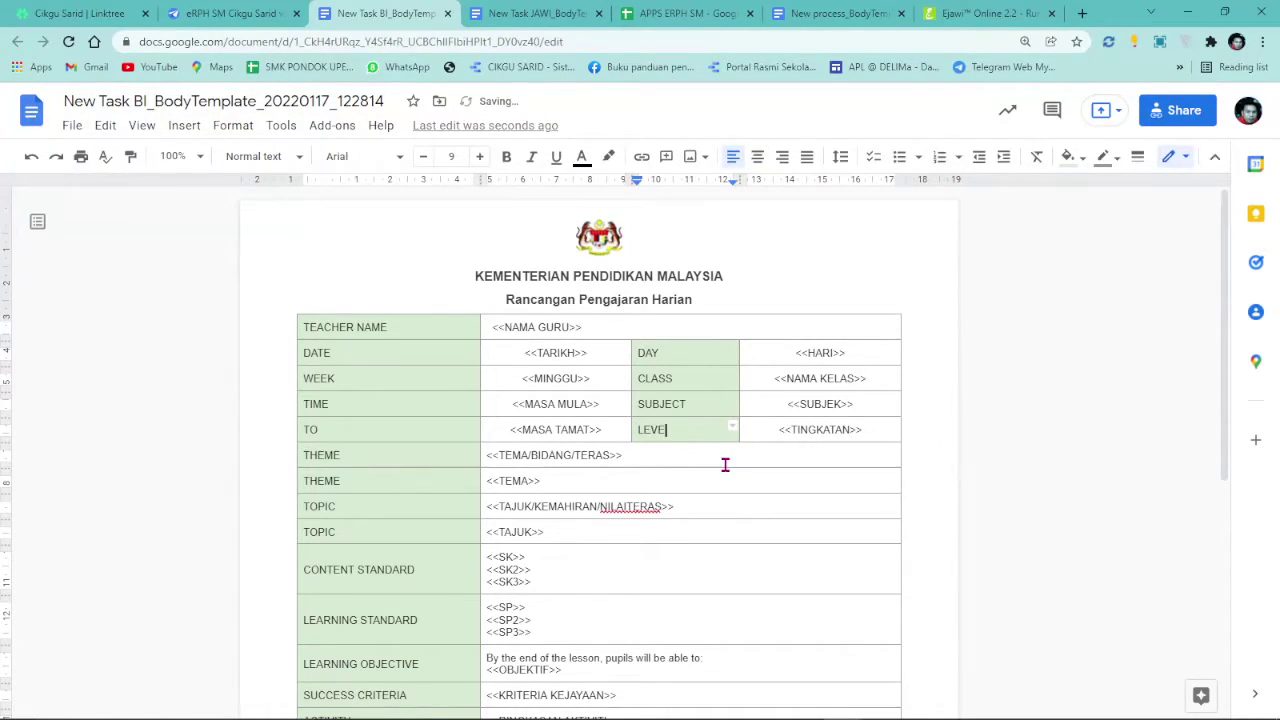
{"action": "left_click", "coordinate": [1057, 369]}
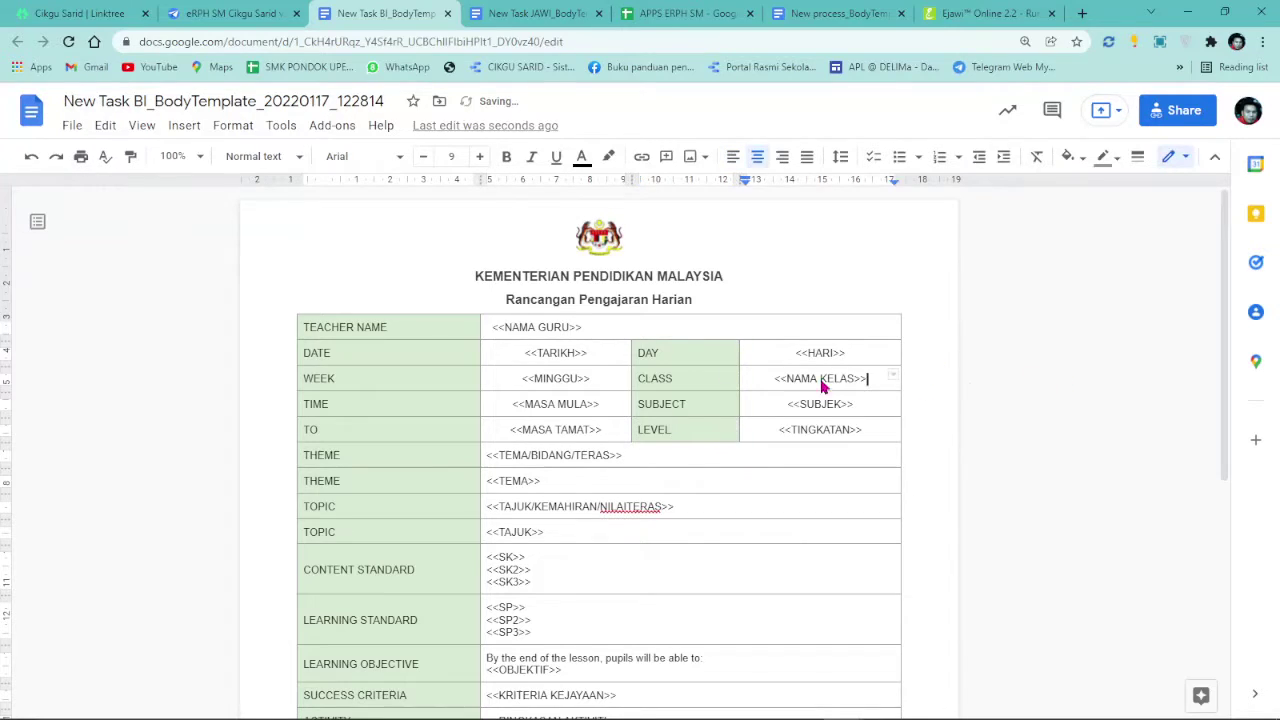
{"action": "scroll", "coordinate": [360, 374], "scroll_direction": "down", "scroll_amount": 3}
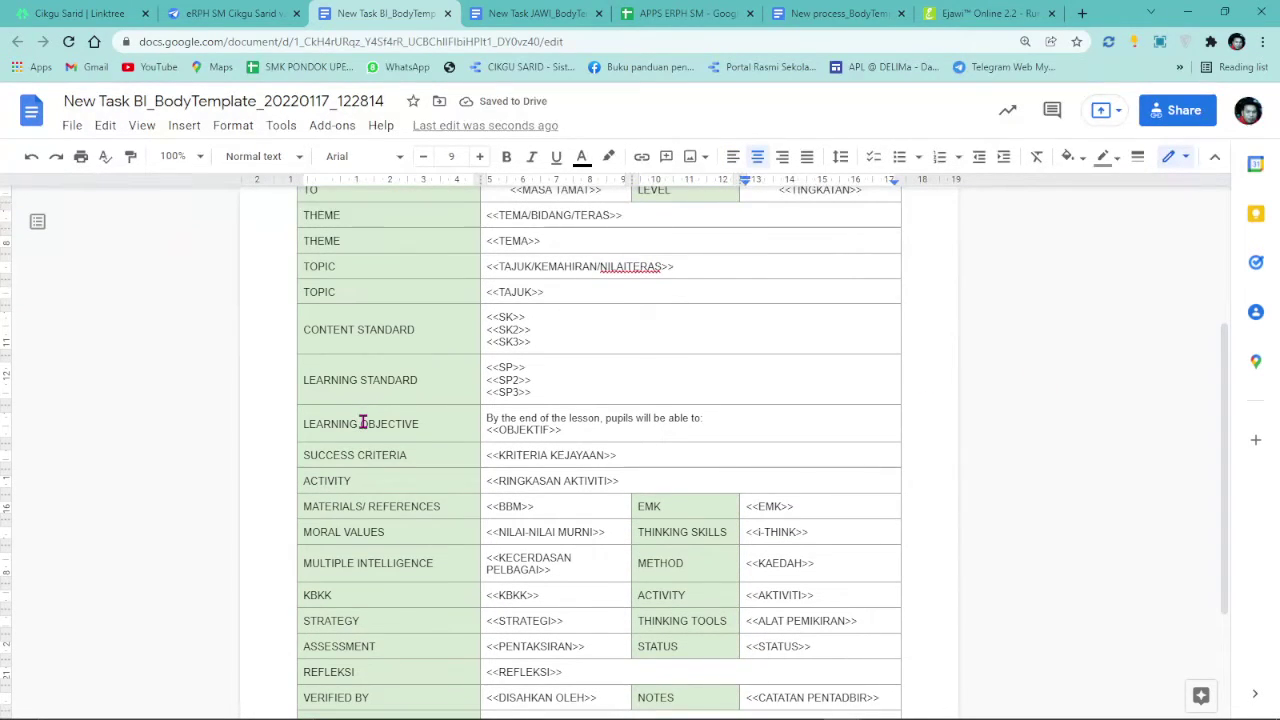
{"action": "scroll", "coordinate": [362, 423], "scroll_direction": "up", "scroll_amount": 3}
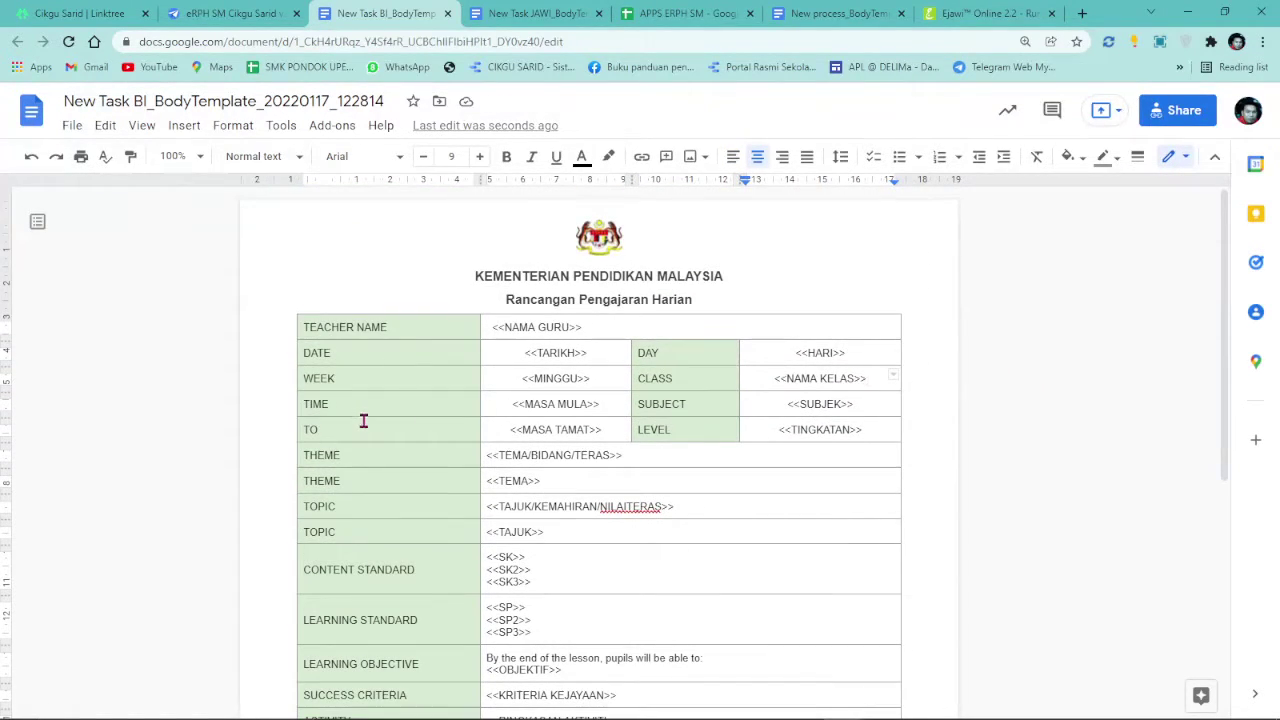
- Switch back to AppSheet, save the app, collapse the open bots and duplicate the Jawi bot
{"action": "left_click", "coordinate": [232, 13]}
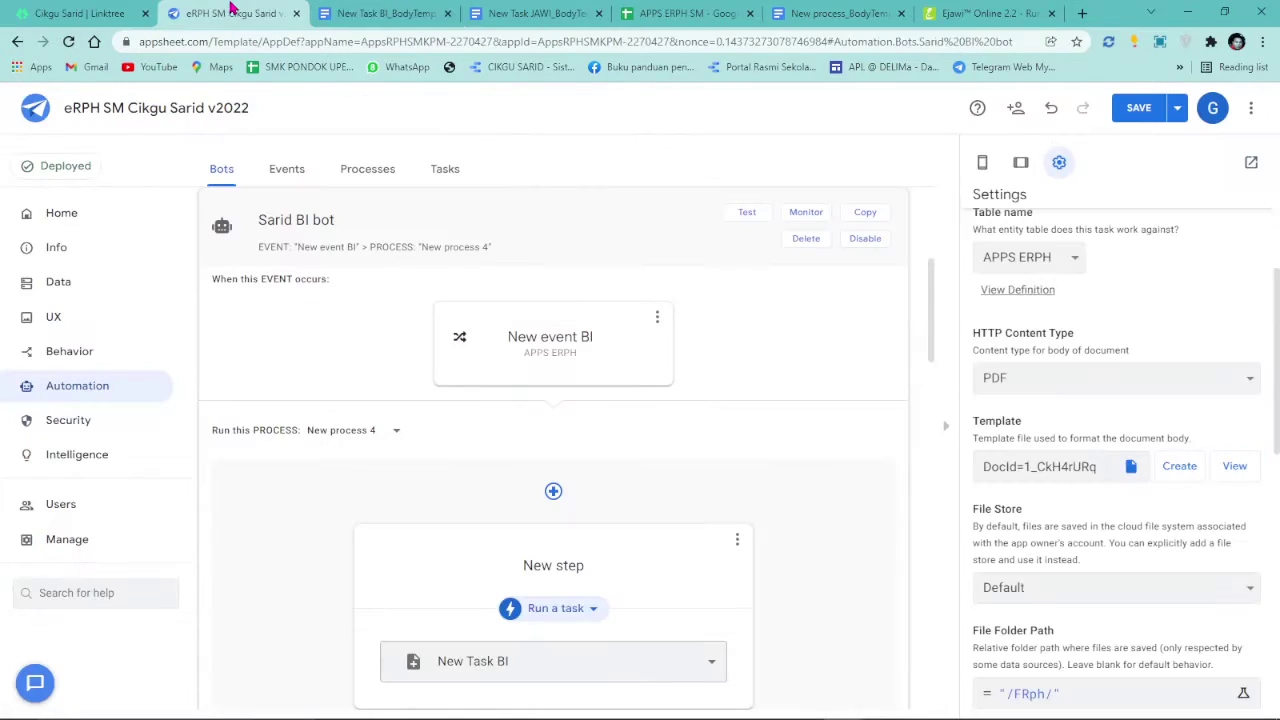
{"action": "left_click", "coordinate": [1140, 107]}
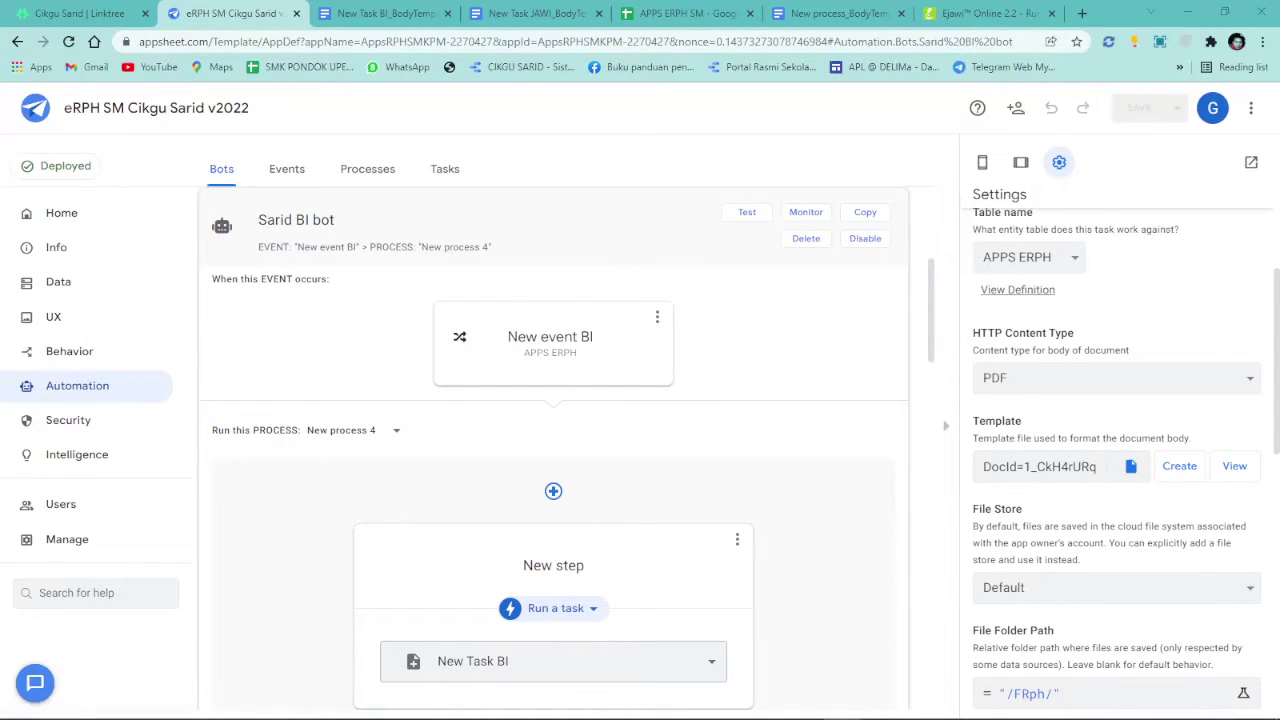
{"action": "left_click", "coordinate": [219, 223]}
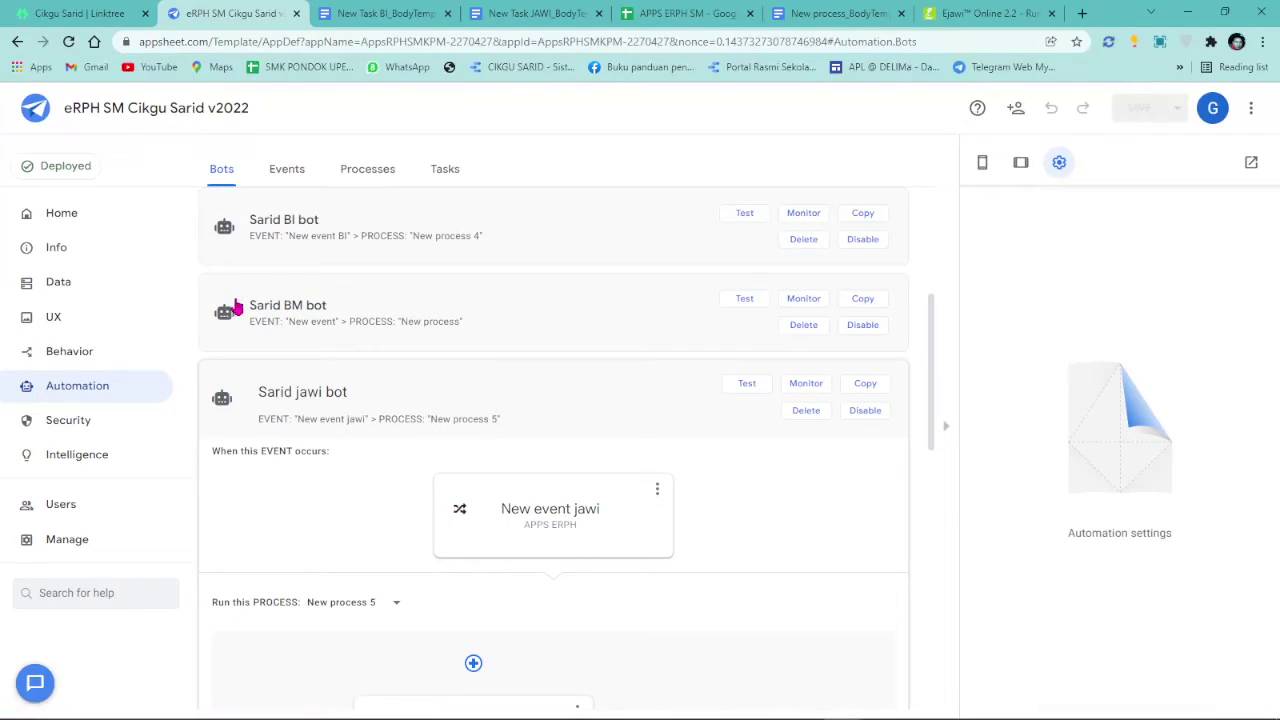
{"action": "left_click", "coordinate": [222, 398]}
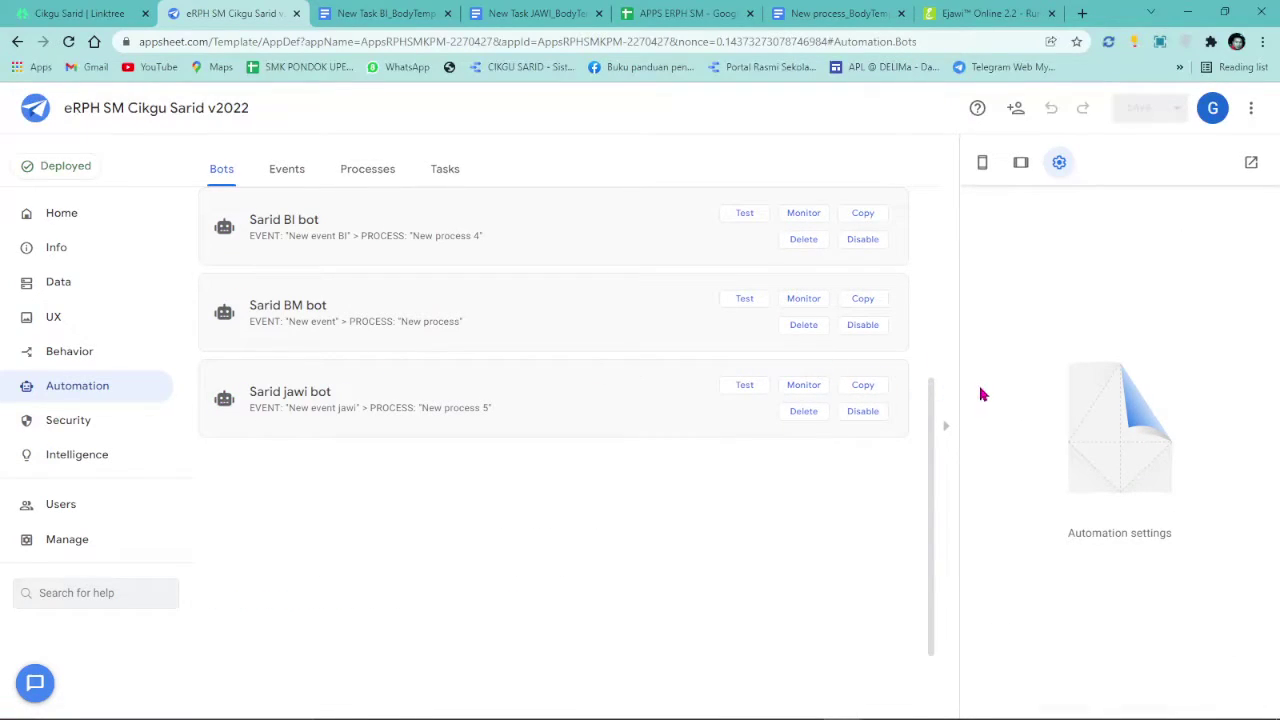
{"action": "left_click", "coordinate": [863, 386]}
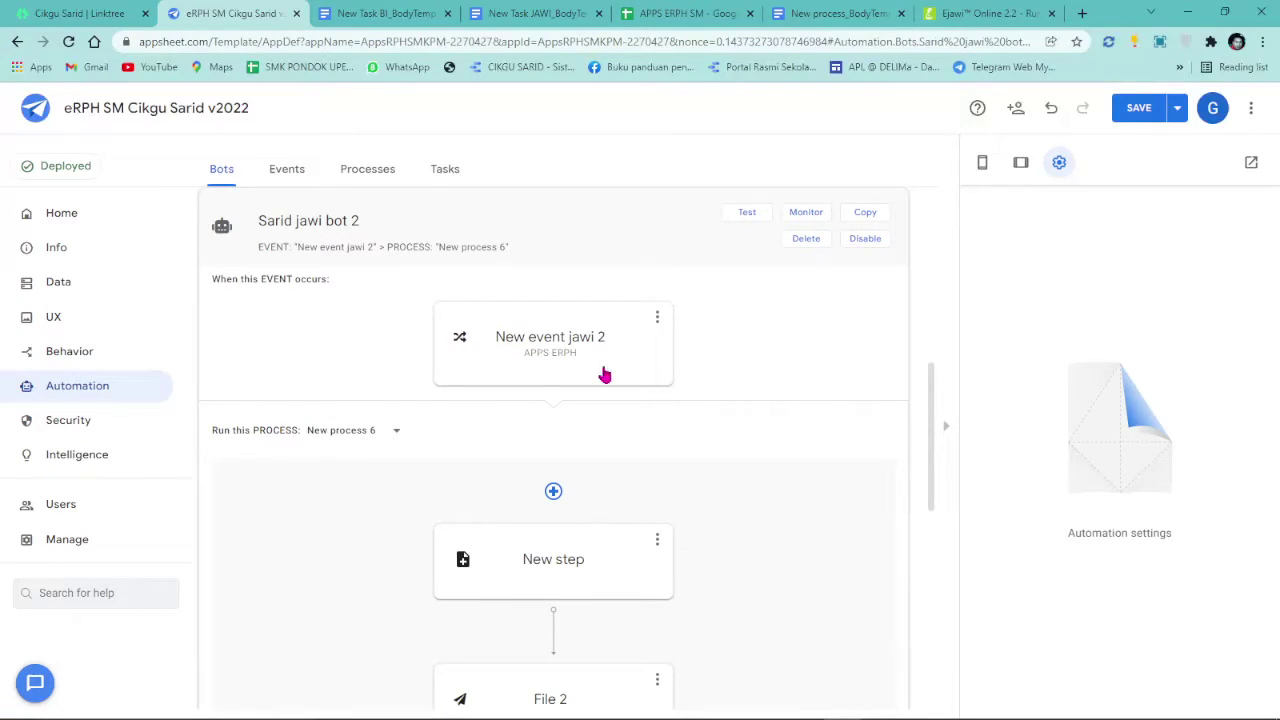
- Rename the duplicated Jawi bot by replacing "jawi" with "BC" in its name
{"action": "left_click", "coordinate": [291, 222]}
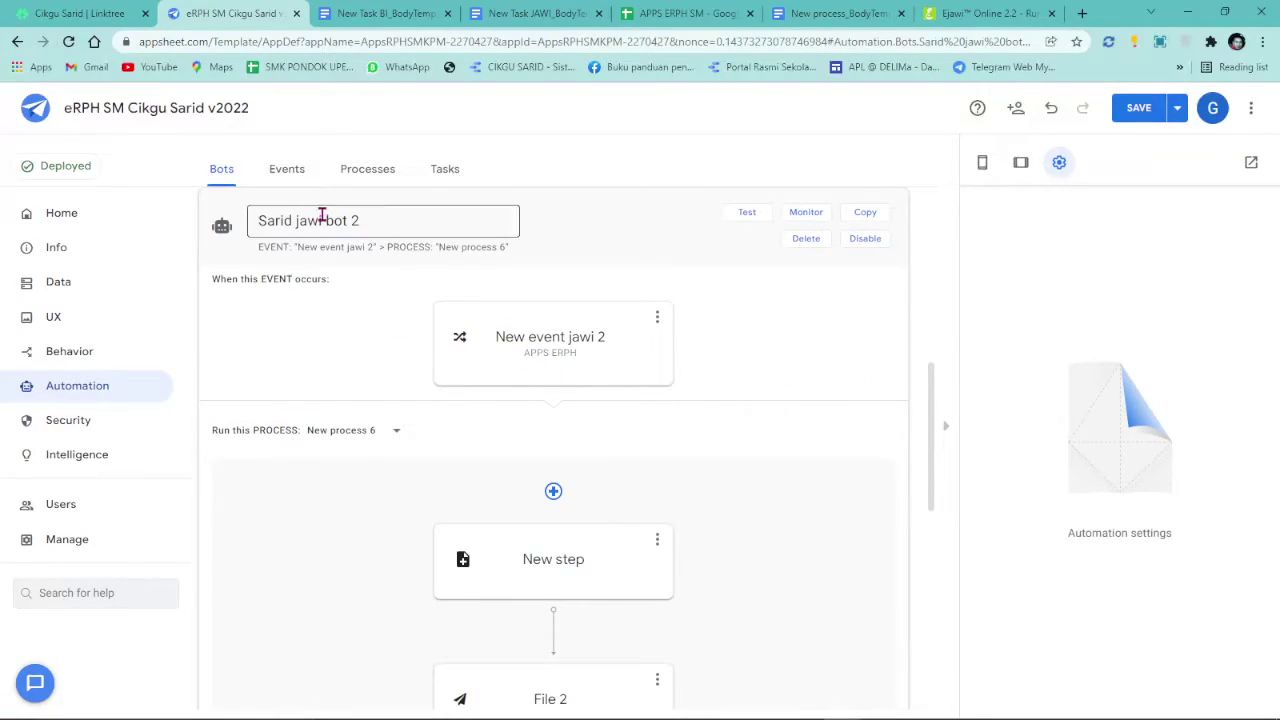
{"action": "left_click_drag", "start_coordinate": [321, 220], "coordinate": [297, 220]}
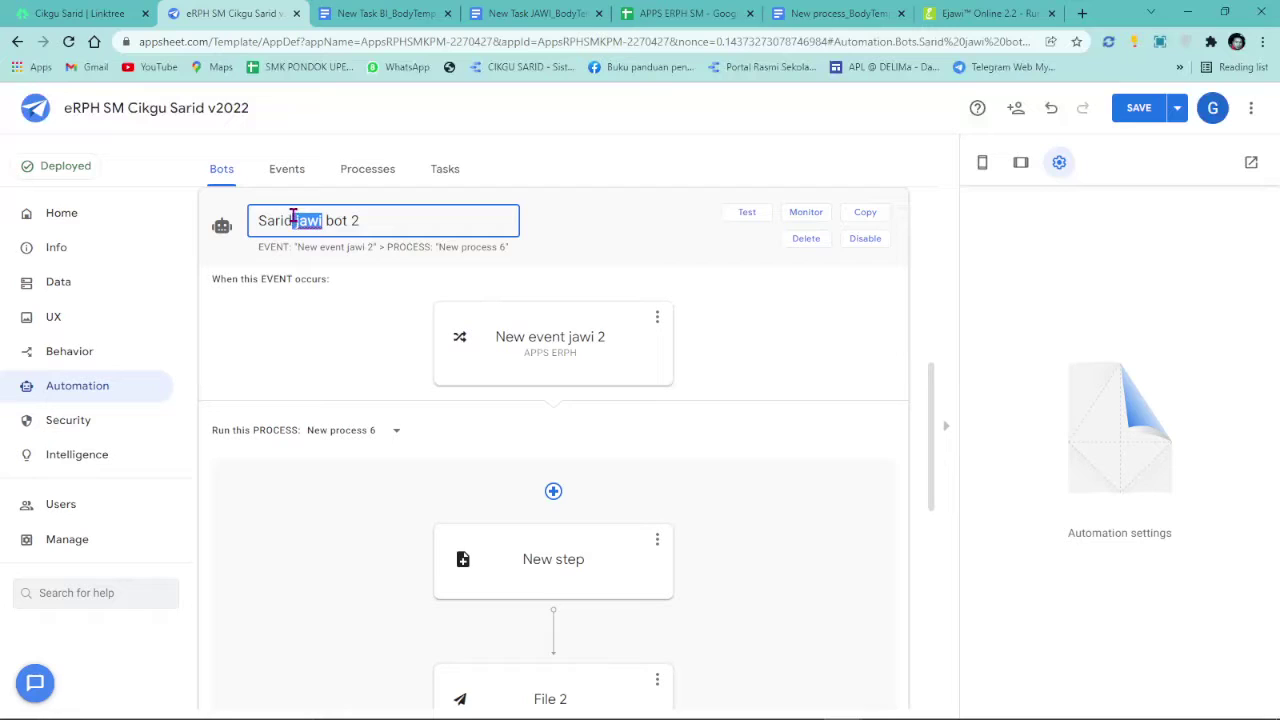
{"action": "left_click", "coordinate": [311, 218]}
{"action": "scroll", "coordinate": [315, 240], "scroll_direction": "up", "scroll_amount": 4}
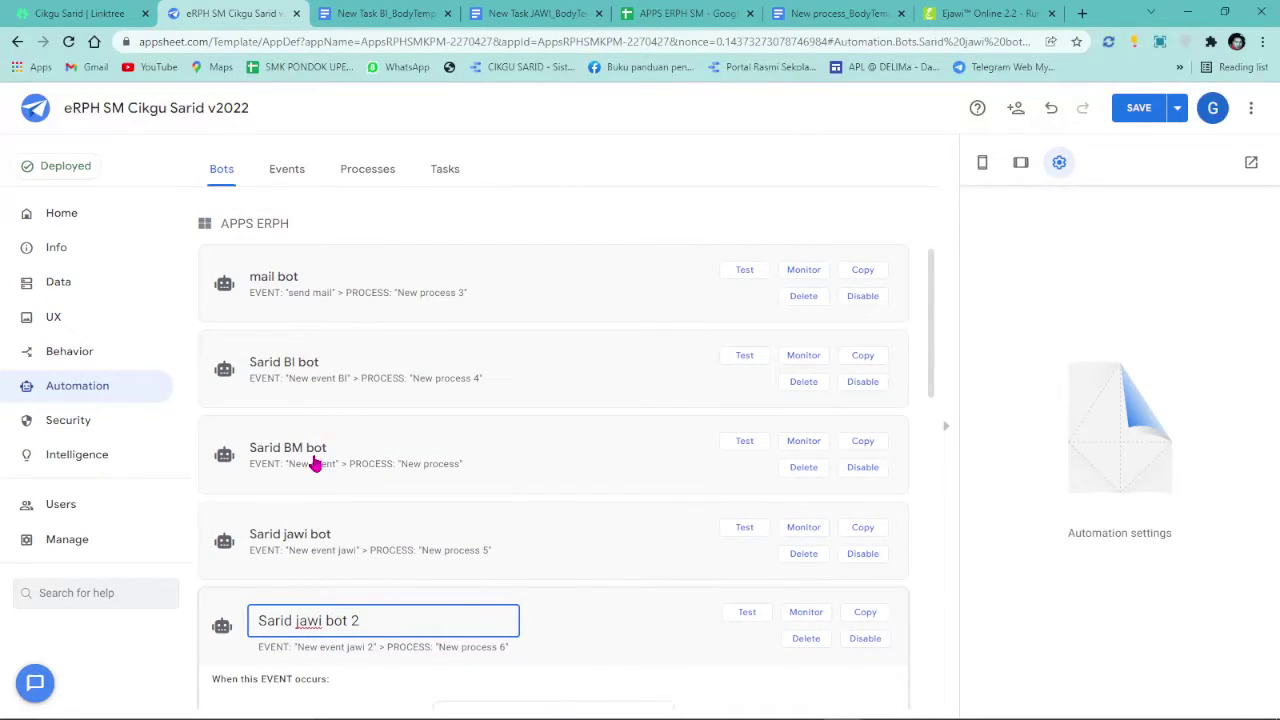
{"action": "scroll", "coordinate": [320, 538], "scroll_direction": "down", "scroll_amount": 2}
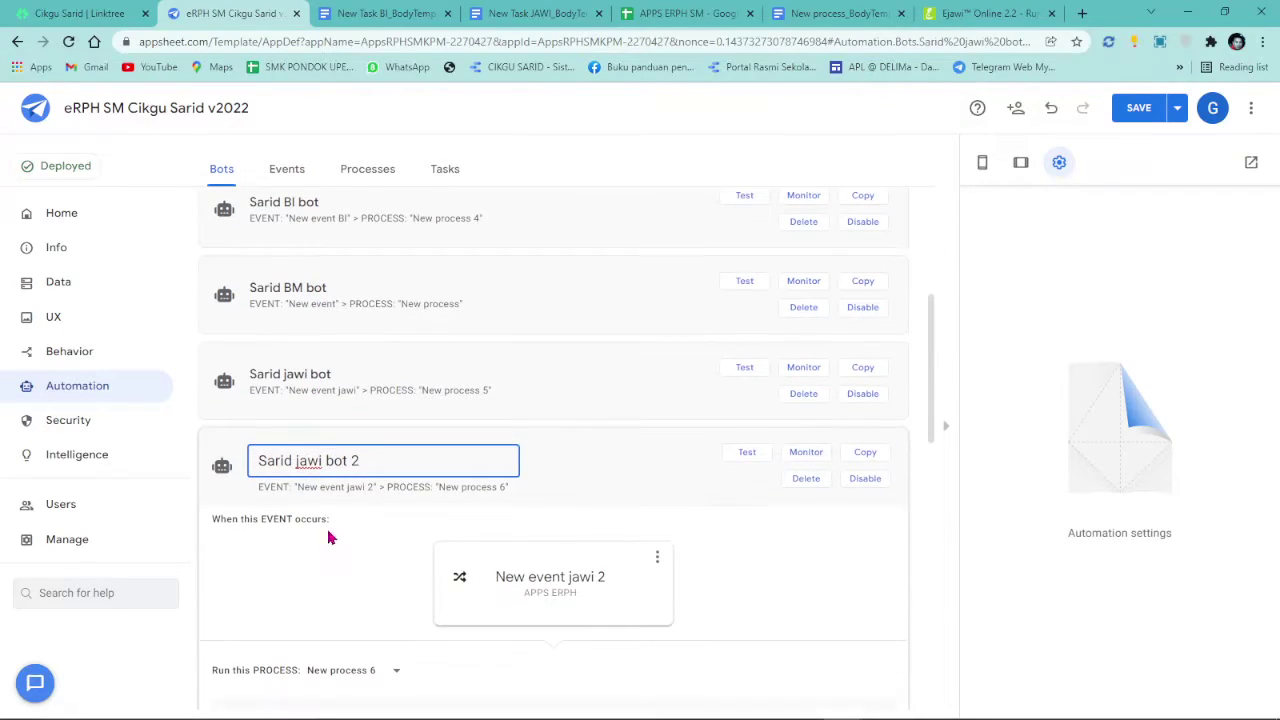
{"action": "left_click_drag", "start_coordinate": [323, 460], "coordinate": [297, 460]}
{"action": "key", "text": "BackSpace"}
{"action": "type", "text": "BC"}
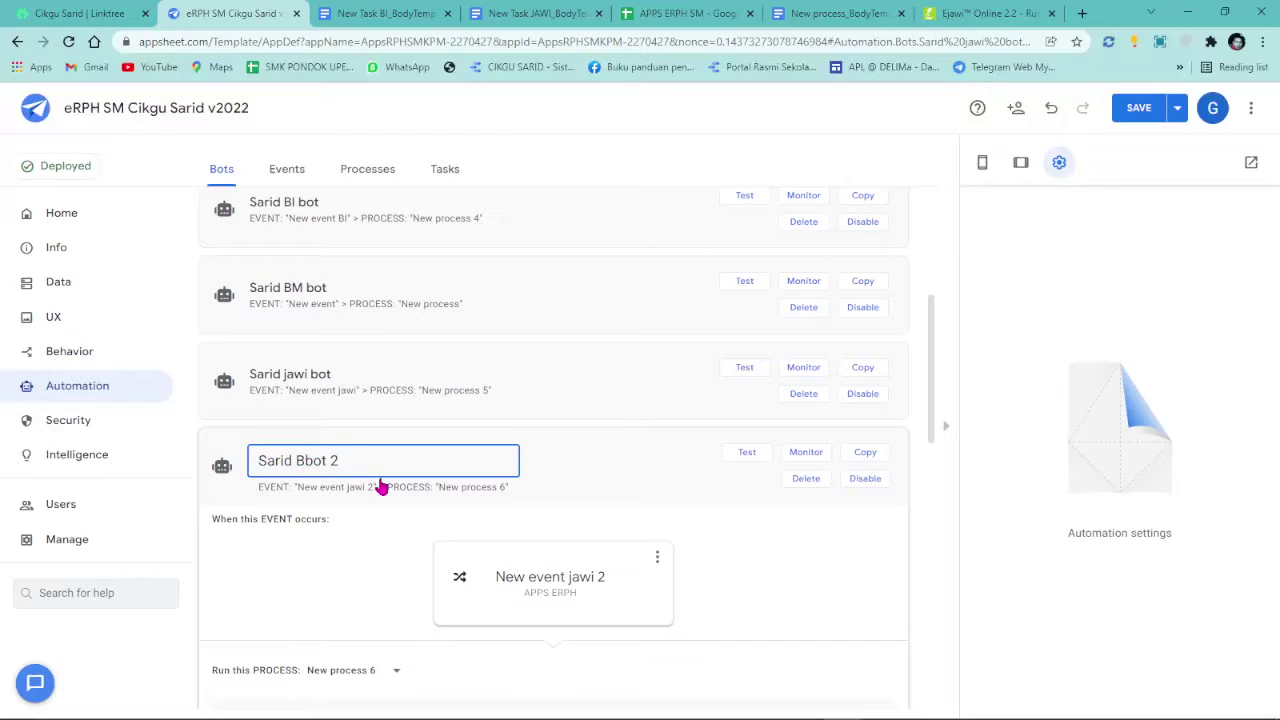
- Rename the BC bot's event as New event BC
{"action": "scroll", "coordinate": [670, 463], "scroll_direction": "down", "scroll_amount": 2}
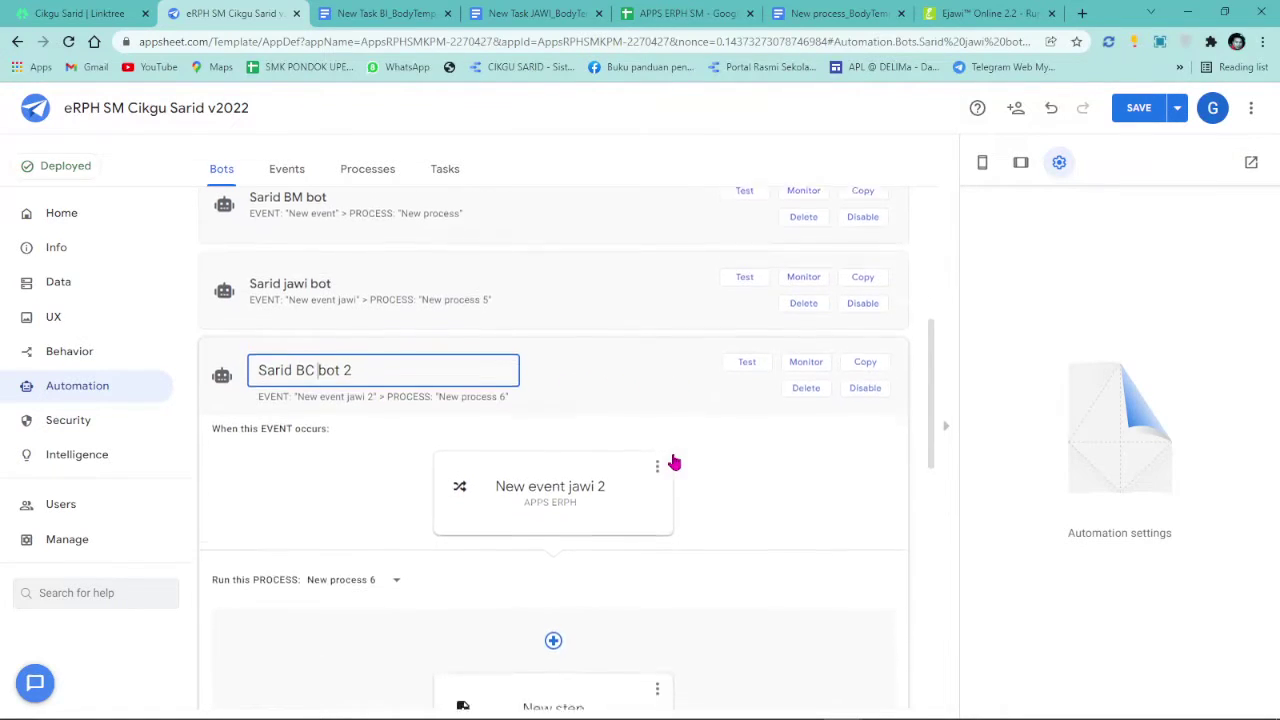
{"action": "left_click", "coordinate": [547, 414]}
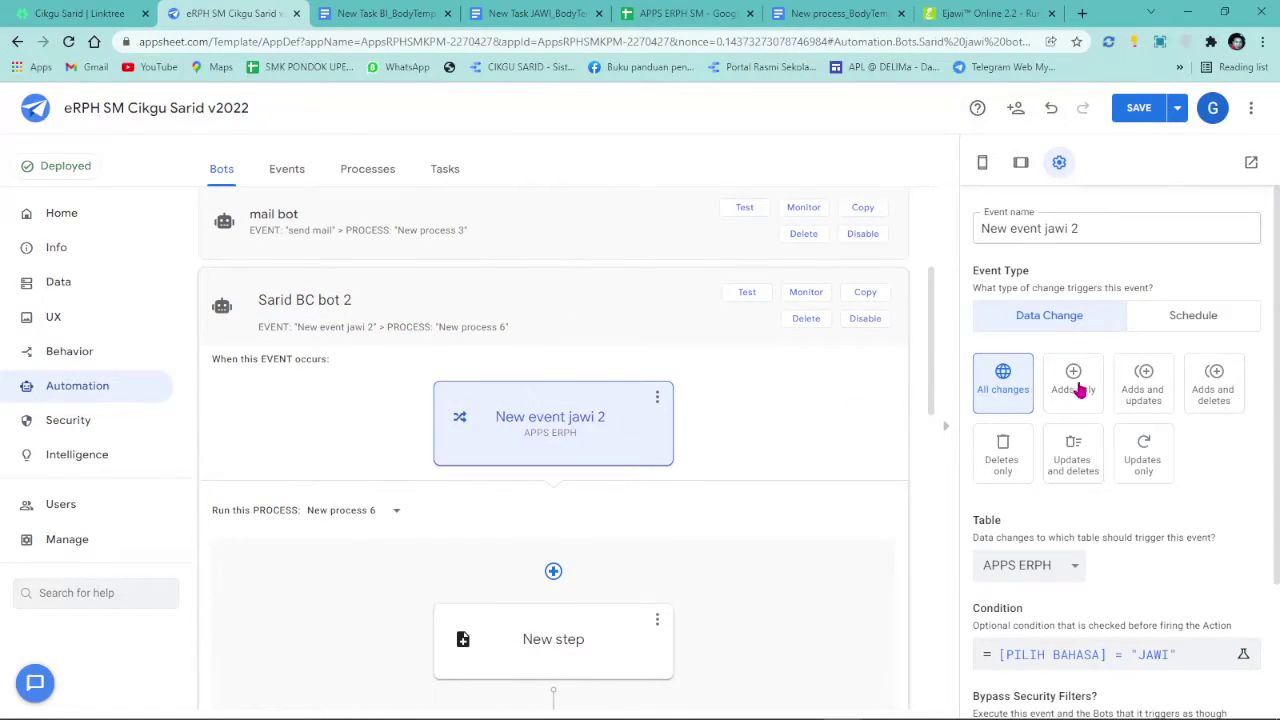
{"action": "left_click_drag", "start_coordinate": [1046, 229], "coordinate": [1097, 229]}
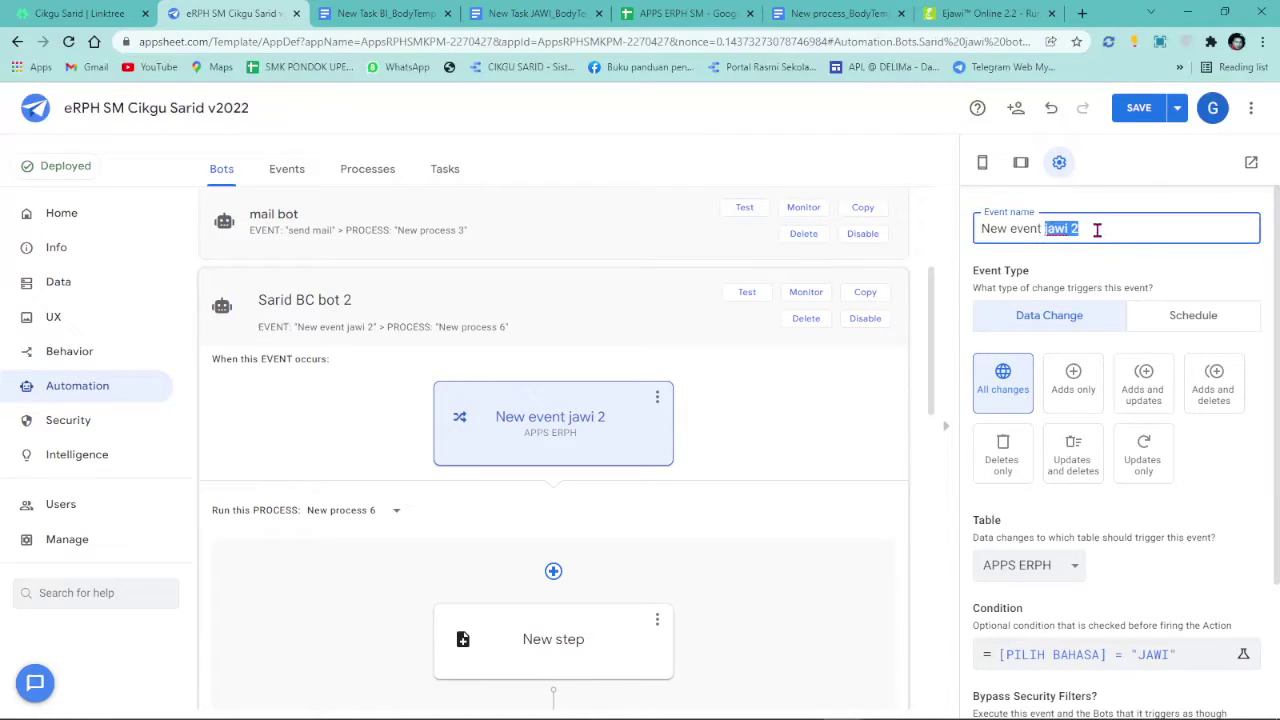
{"action": "type", "text": "BC"}
- Change the New event BC condition to [PILIH BAHASA] = "BC" and save the expression
{"action": "scroll", "coordinate": [1090, 291], "scroll_direction": "down", "scroll_amount": 1}
{"action": "left_click", "coordinate": [1158, 576]}
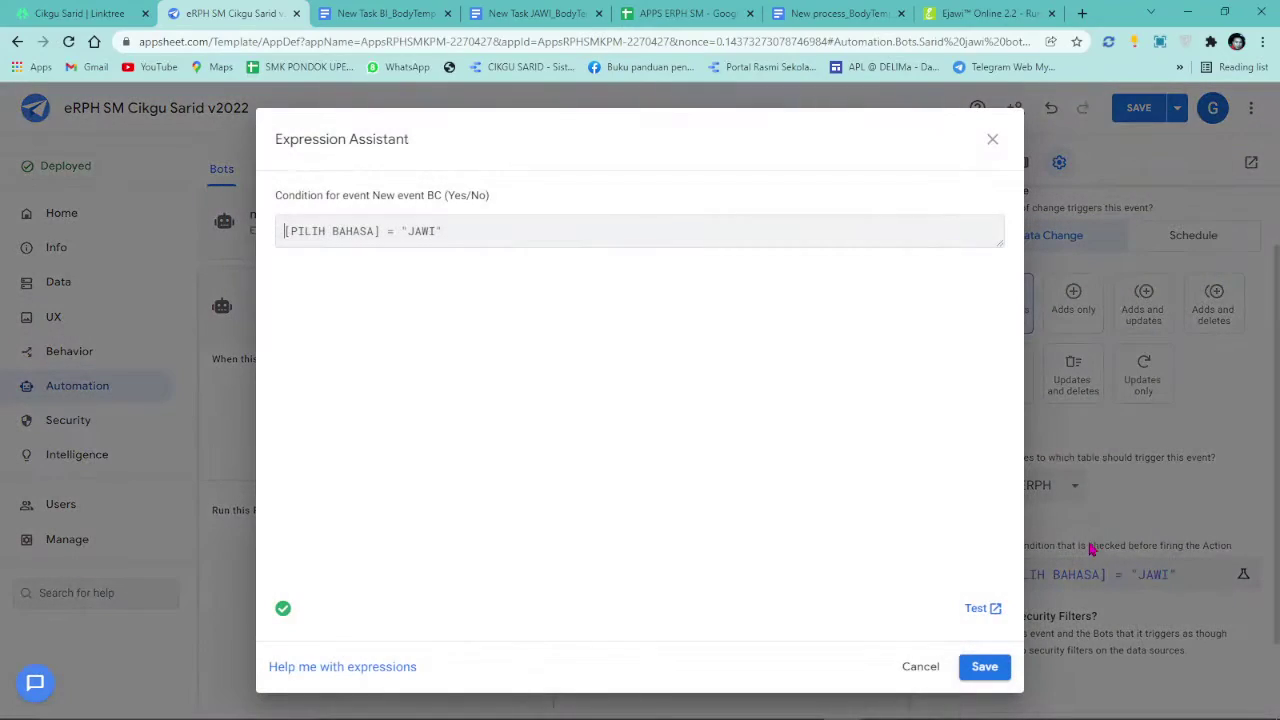
{"action": "left_click_drag", "start_coordinate": [436, 231], "coordinate": [410, 231]}
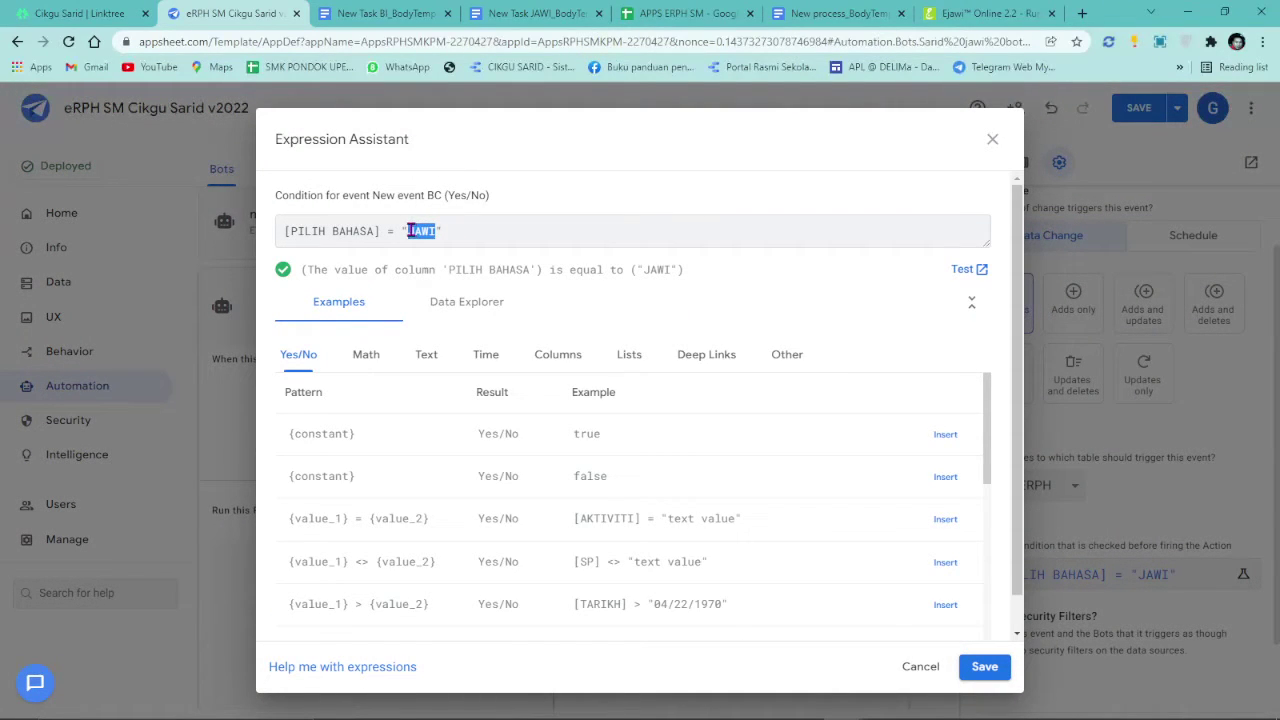
{"action": "type", "text": "BC"}
{"action": "left_click", "coordinate": [984, 667]}
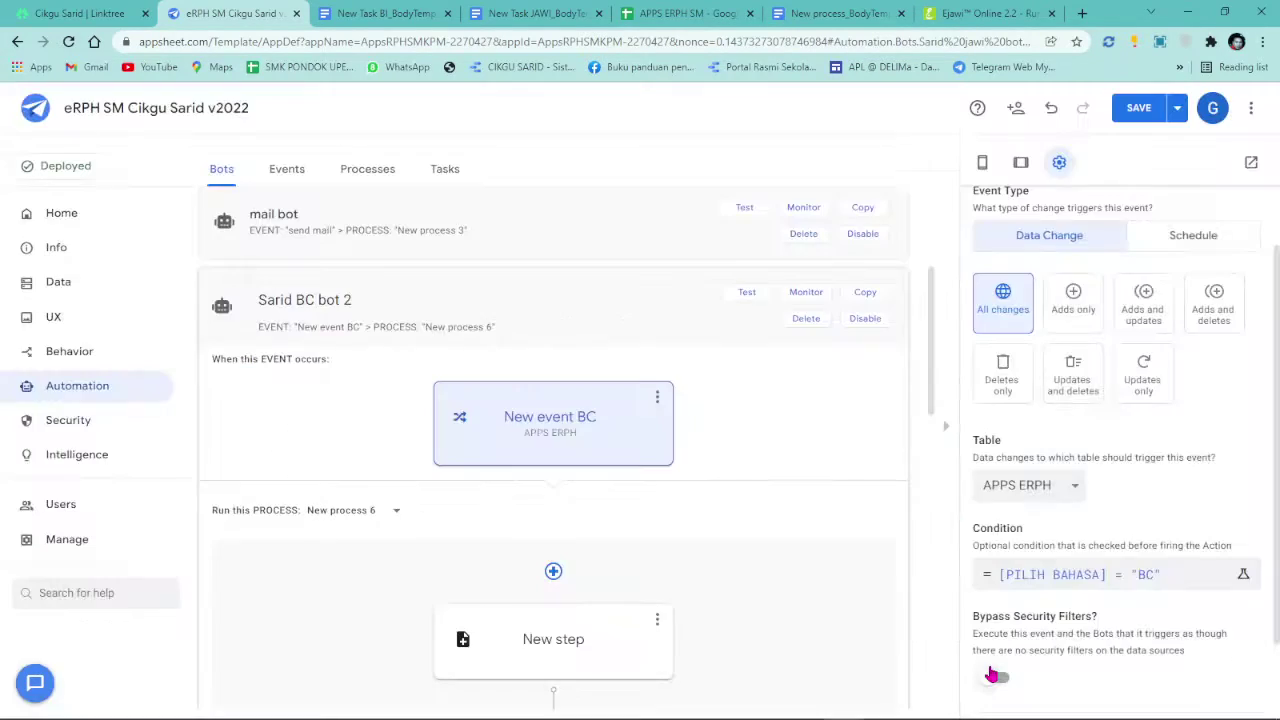
- Create a new task for the BC bot's New step, name it New Task BC and make it create a new file
{"action": "scroll", "coordinate": [1057, 574], "scroll_direction": "down", "scroll_amount": 2}
{"action": "scroll", "coordinate": [655, 528], "scroll_direction": "down", "scroll_amount": 1}
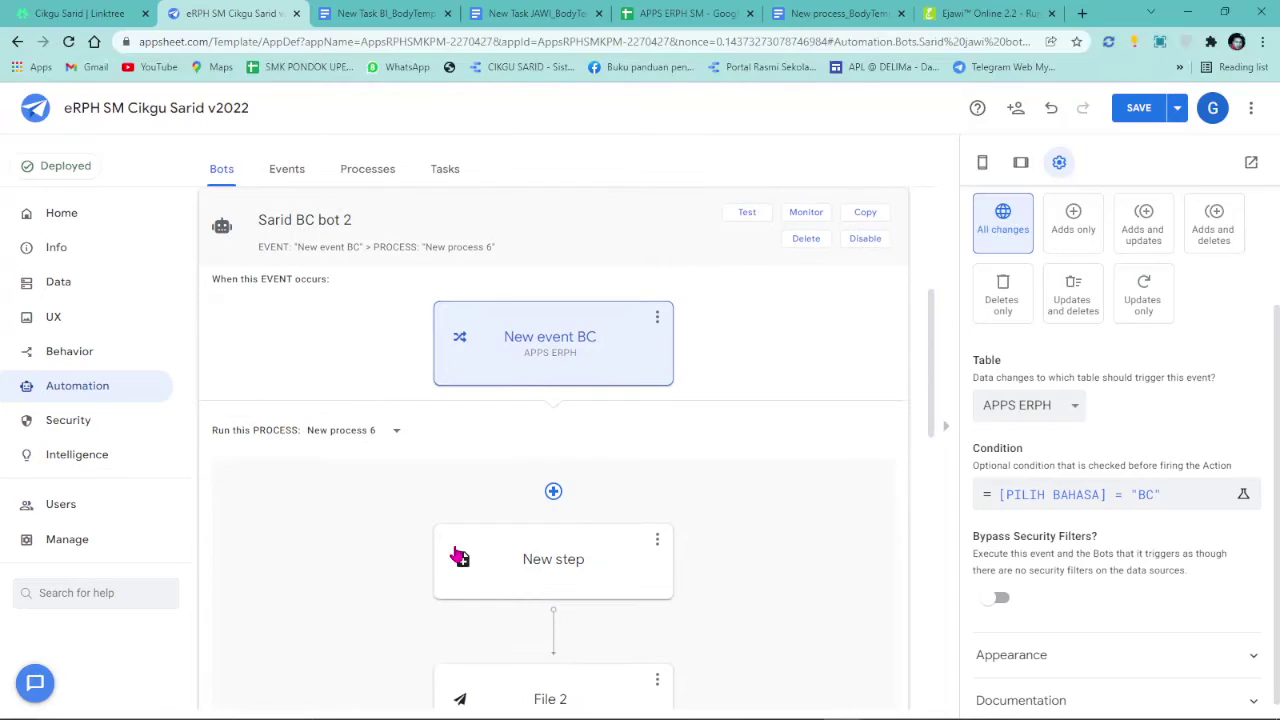
{"action": "left_click", "coordinate": [457, 546]}
{"action": "scroll", "coordinate": [651, 534], "scroll_direction": "down", "scroll_amount": 2}
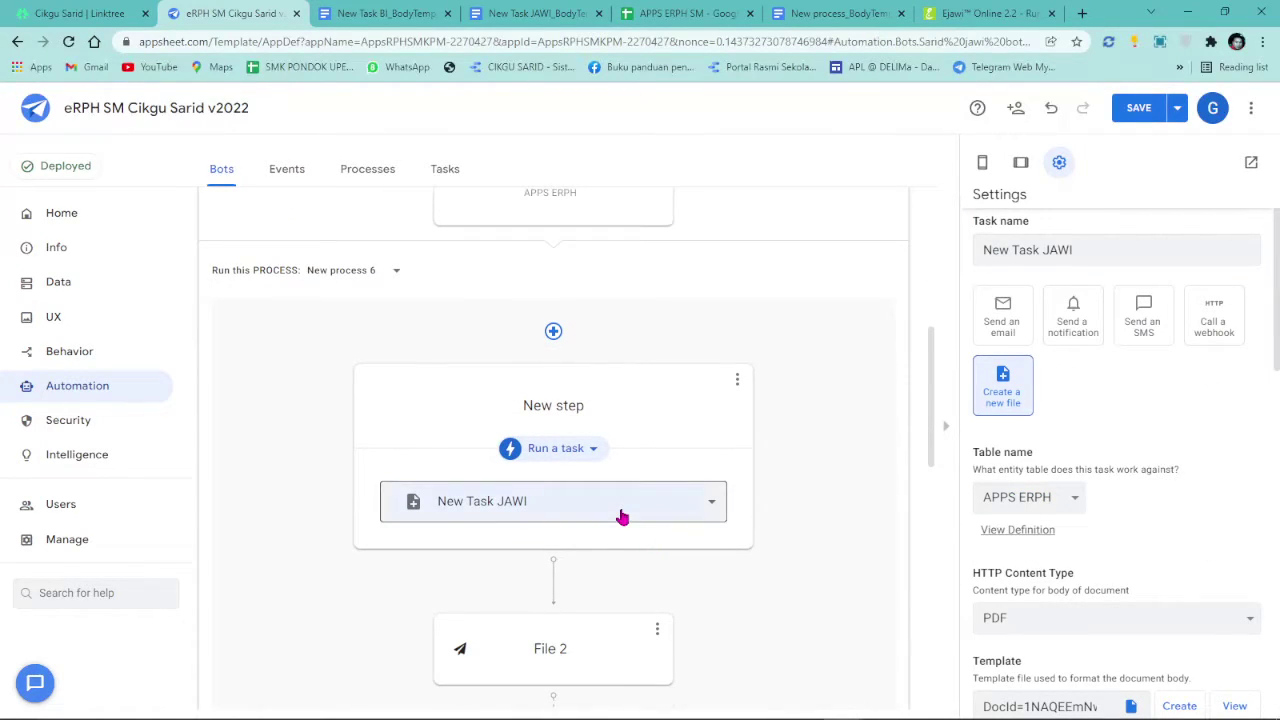
{"action": "left_click", "coordinate": [615, 513]}
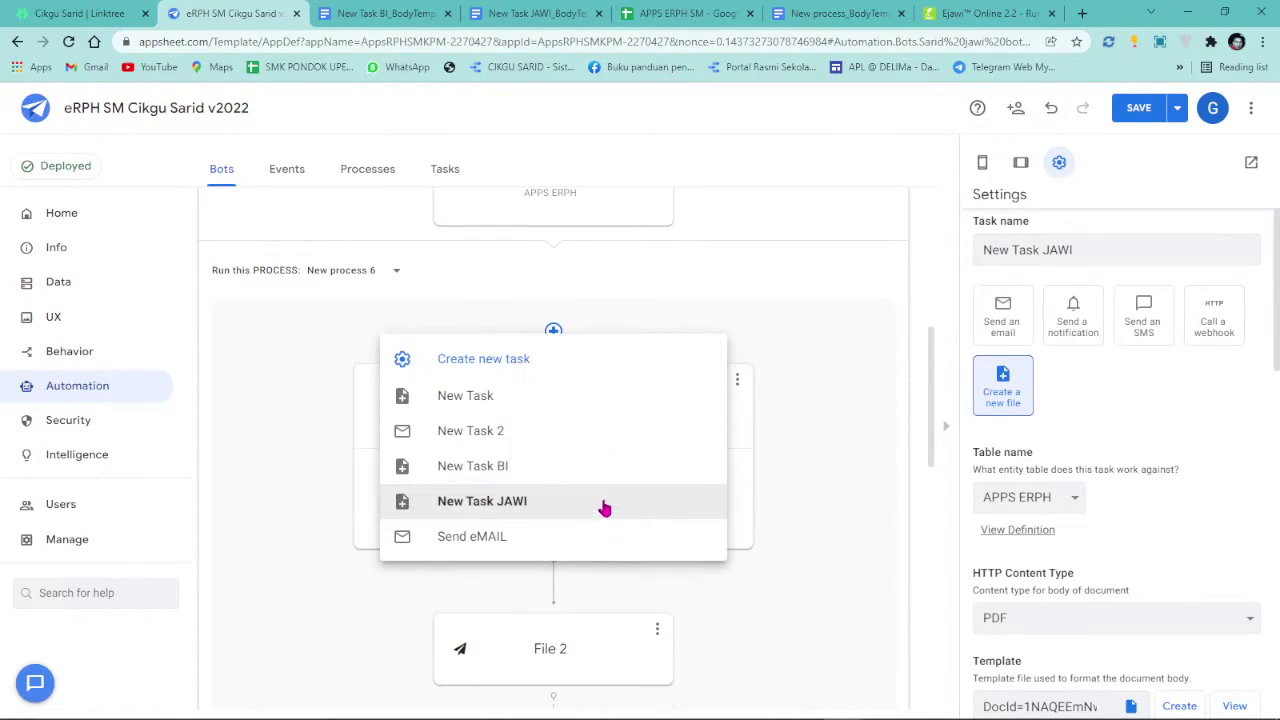
{"action": "left_click", "coordinate": [532, 372]}
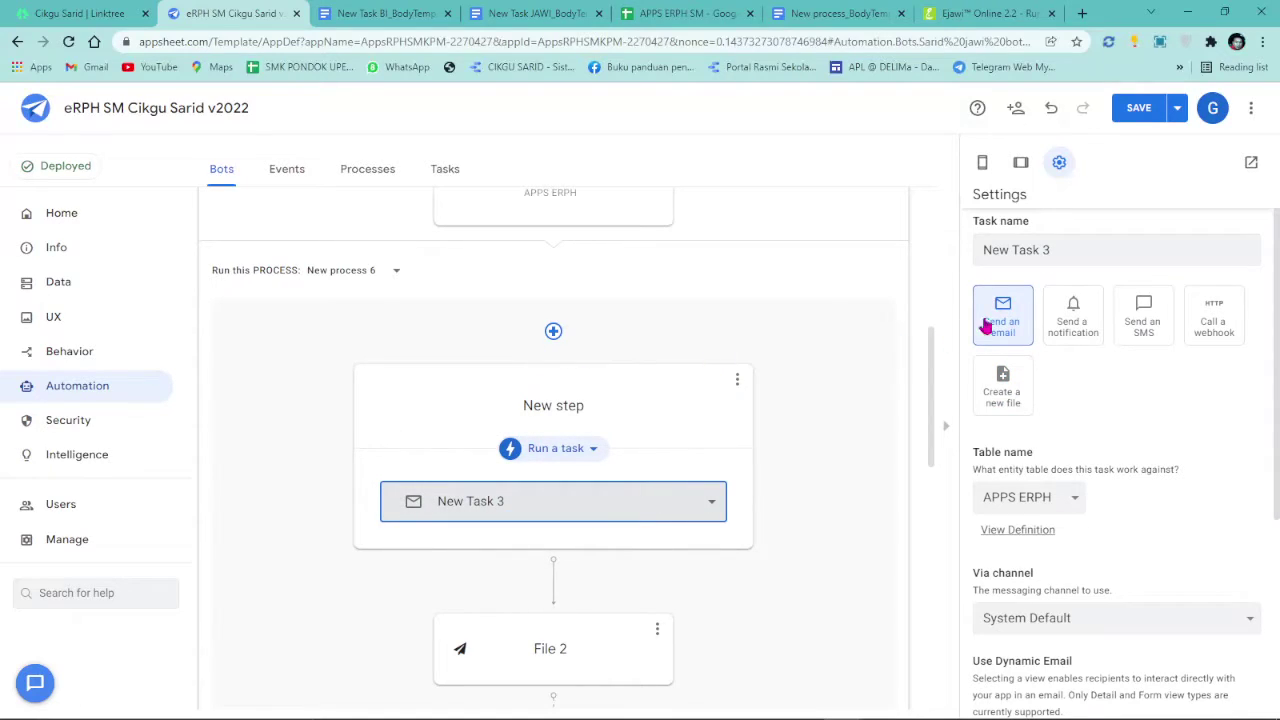
{"action": "left_click_drag", "start_coordinate": [1043, 250], "coordinate": [1082, 244]}
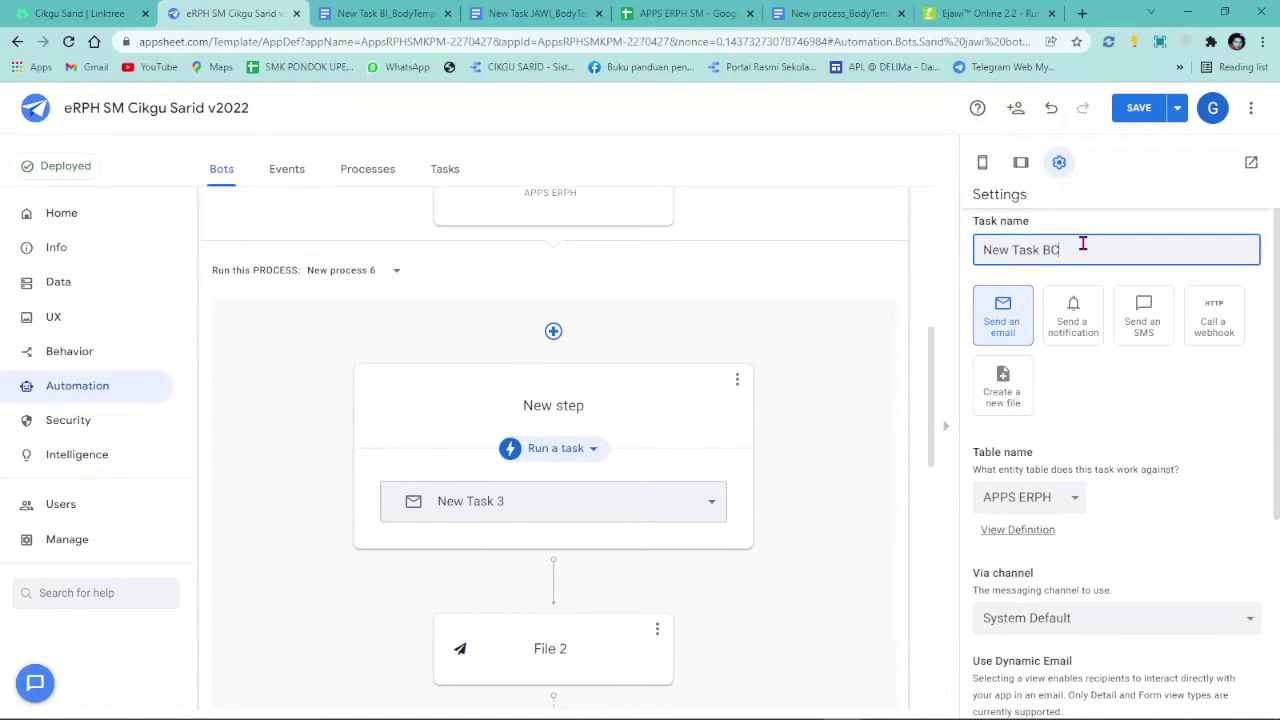
{"action": "left_click", "coordinate": [1005, 390]}
- Generate a body template for New Task BC and open the template document
{"action": "scroll", "coordinate": [1166, 480], "scroll_direction": "down", "scroll_amount": 2}
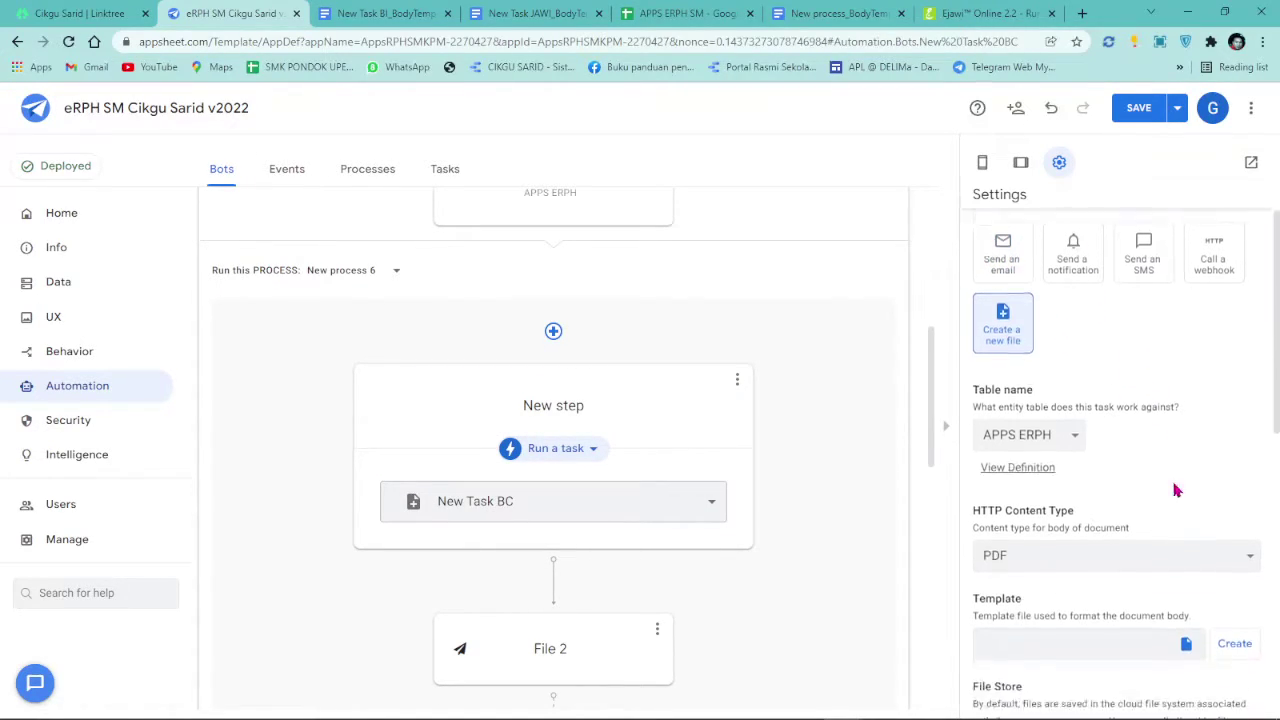
{"action": "left_click", "coordinate": [1232, 558]}
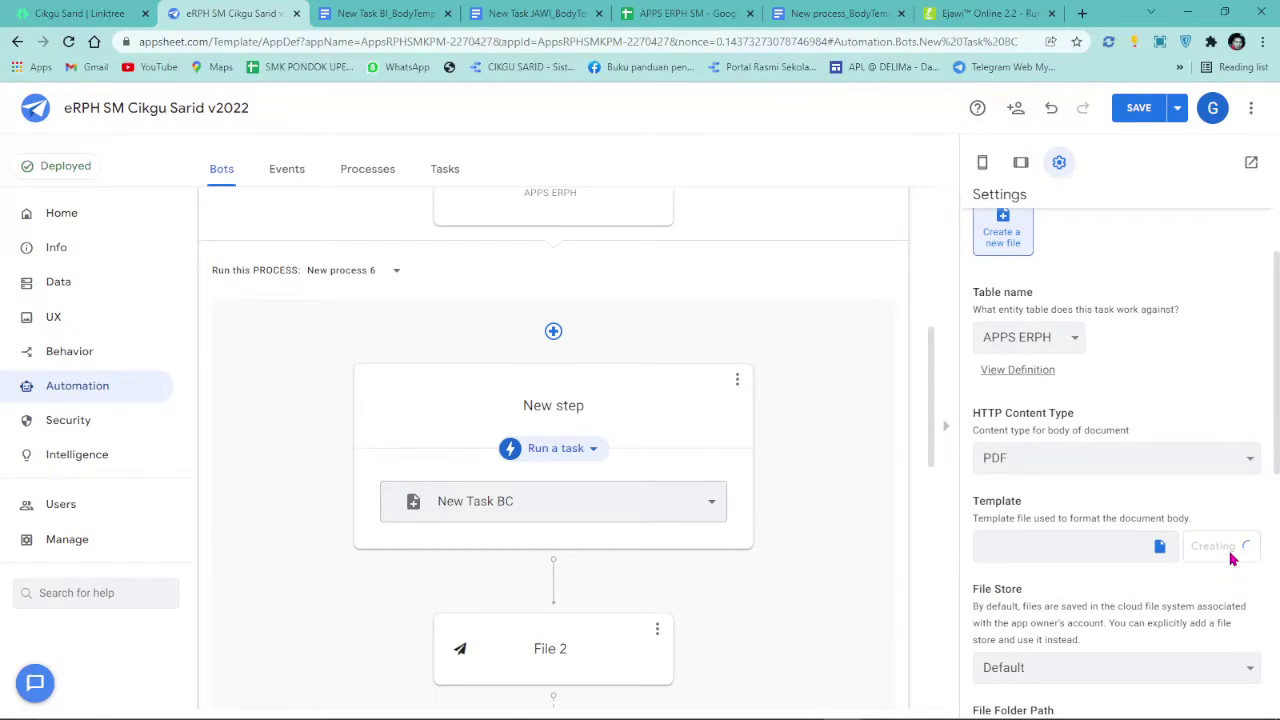
{"action": "scroll", "coordinate": [1207, 458], "scroll_direction": "down", "scroll_amount": 1}
{"action": "left_click", "coordinate": [1224, 468]}
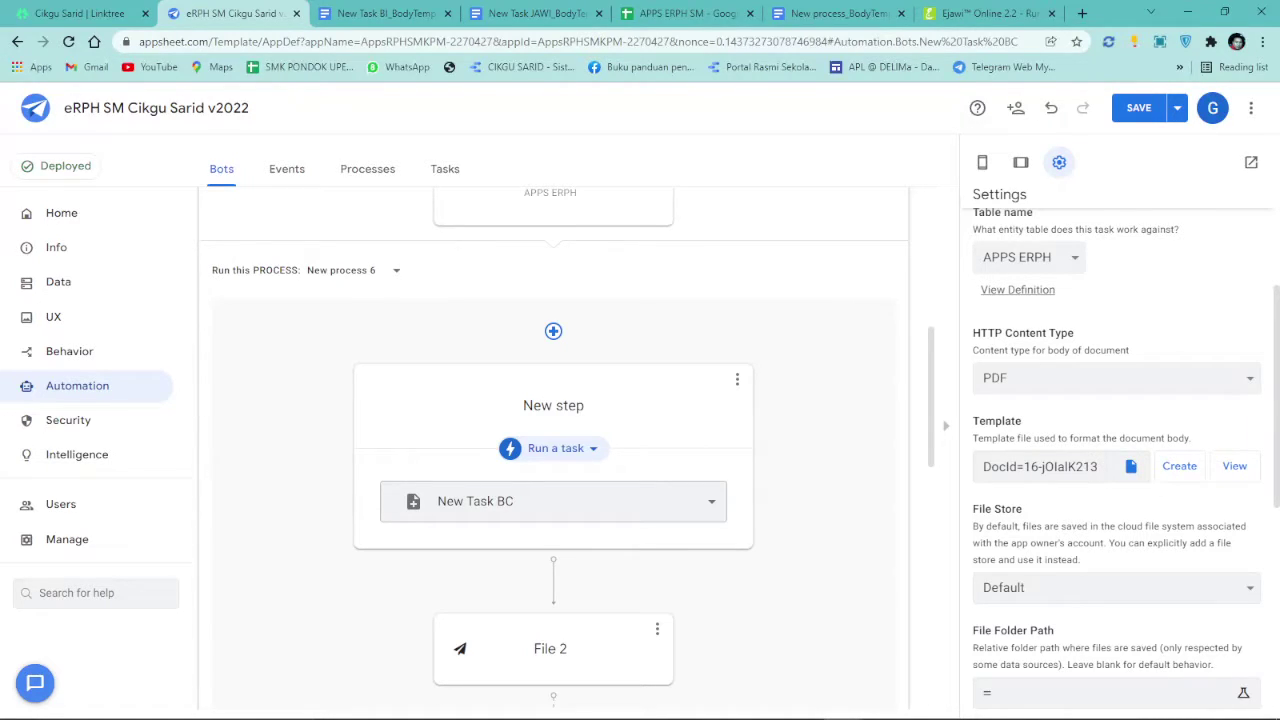
{"action": "left_click", "coordinate": [1232, 466]}
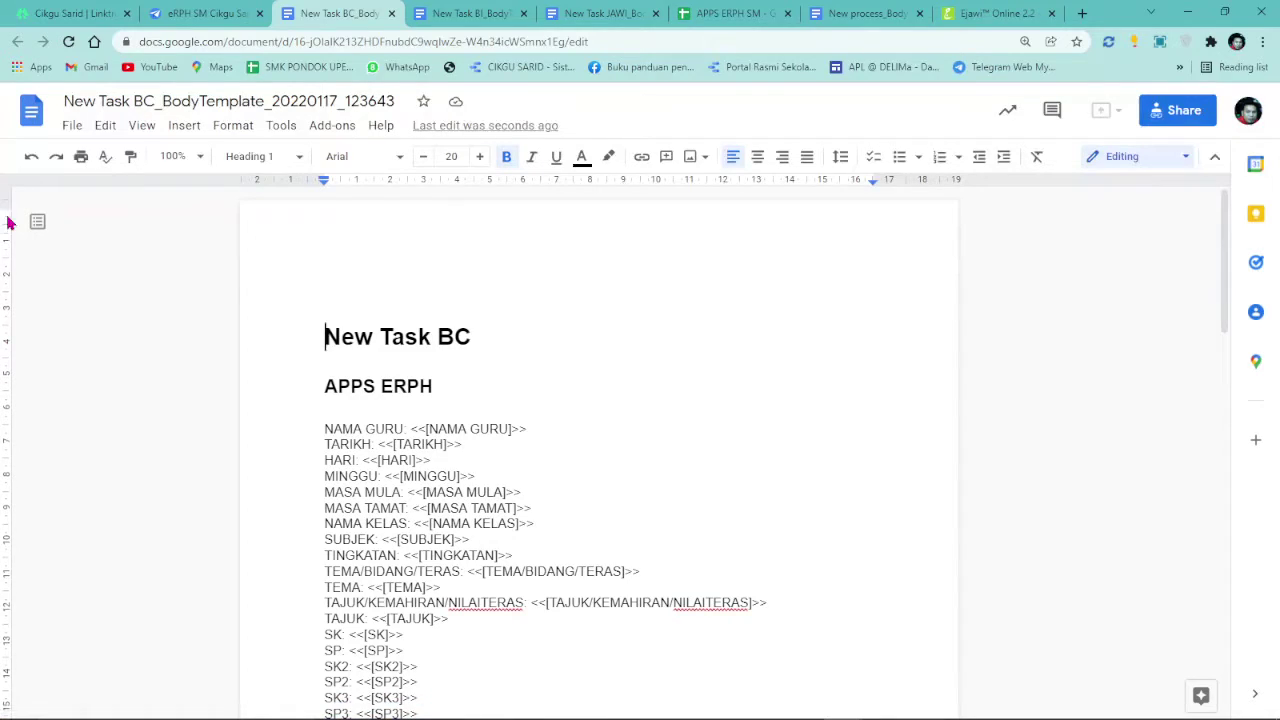
- Replace the entire default content of the New Task BC template with the copied Chinese lesson plan table
{"action": "key", "text": "ctrl+a"}
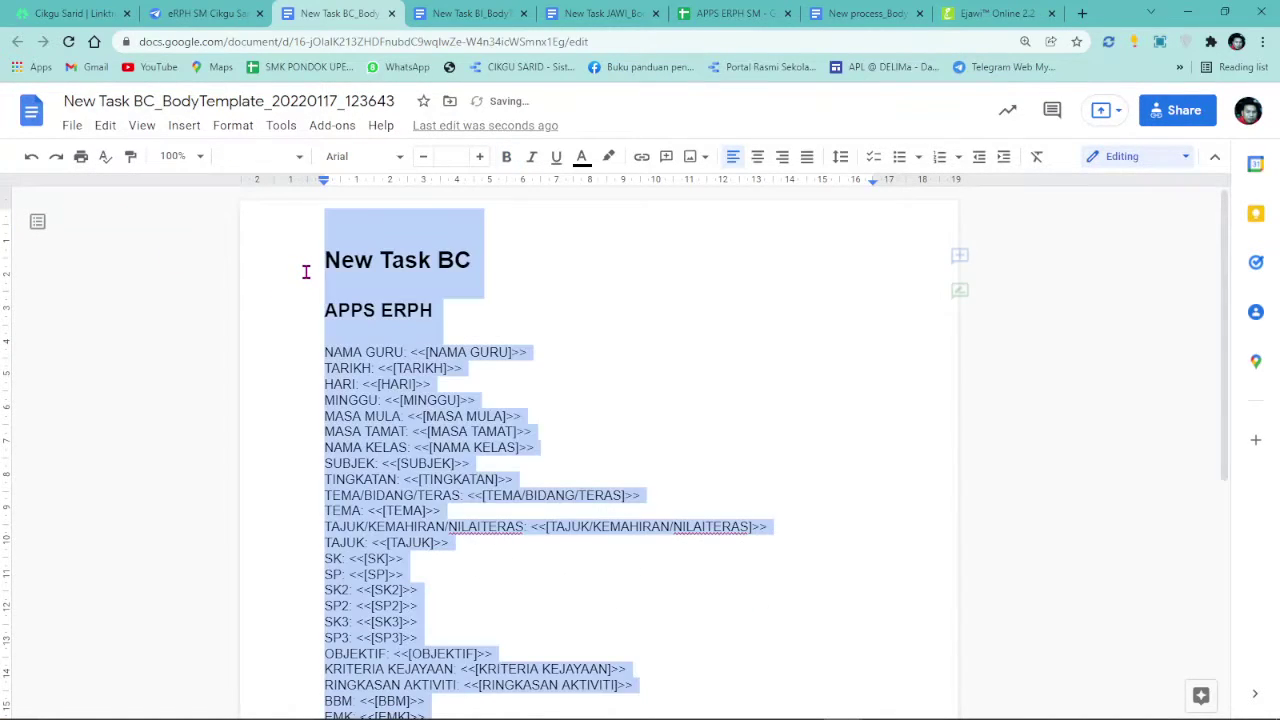
{"action": "key", "text": "Delete"}
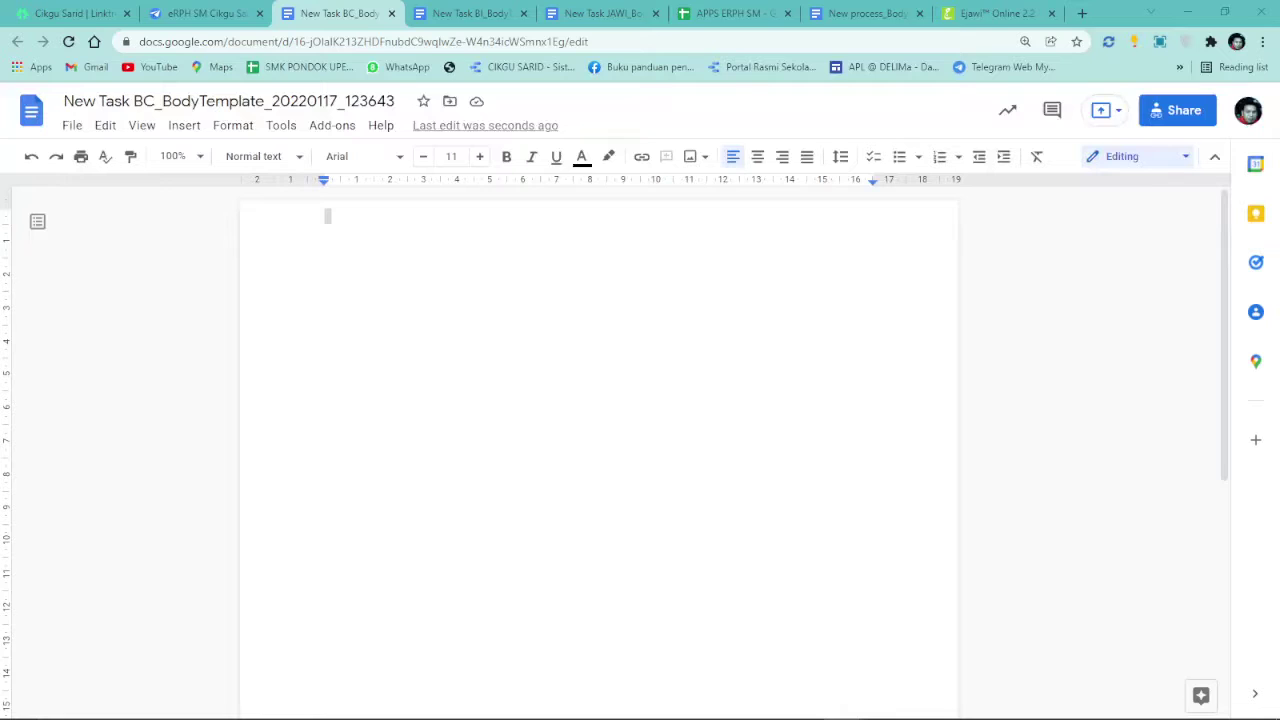
{"action": "right_click", "coordinate": [437, 282]}
{"action": "left_click", "coordinate": [494, 358]}
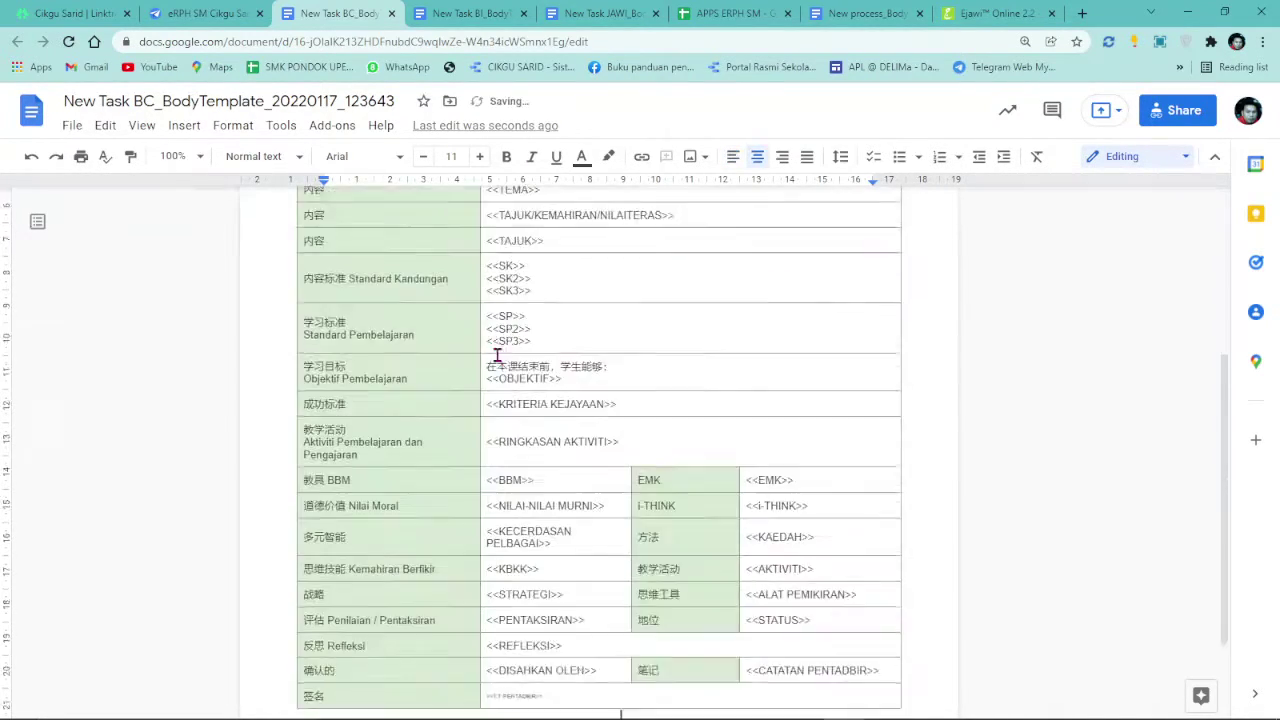
- Reload the BC template document and change the <<TAHUN>> placeholder beside the 年级 label to <<TINGKATAN>>
{"action": "scroll", "coordinate": [495, 350], "scroll_direction": "up", "scroll_amount": 3}
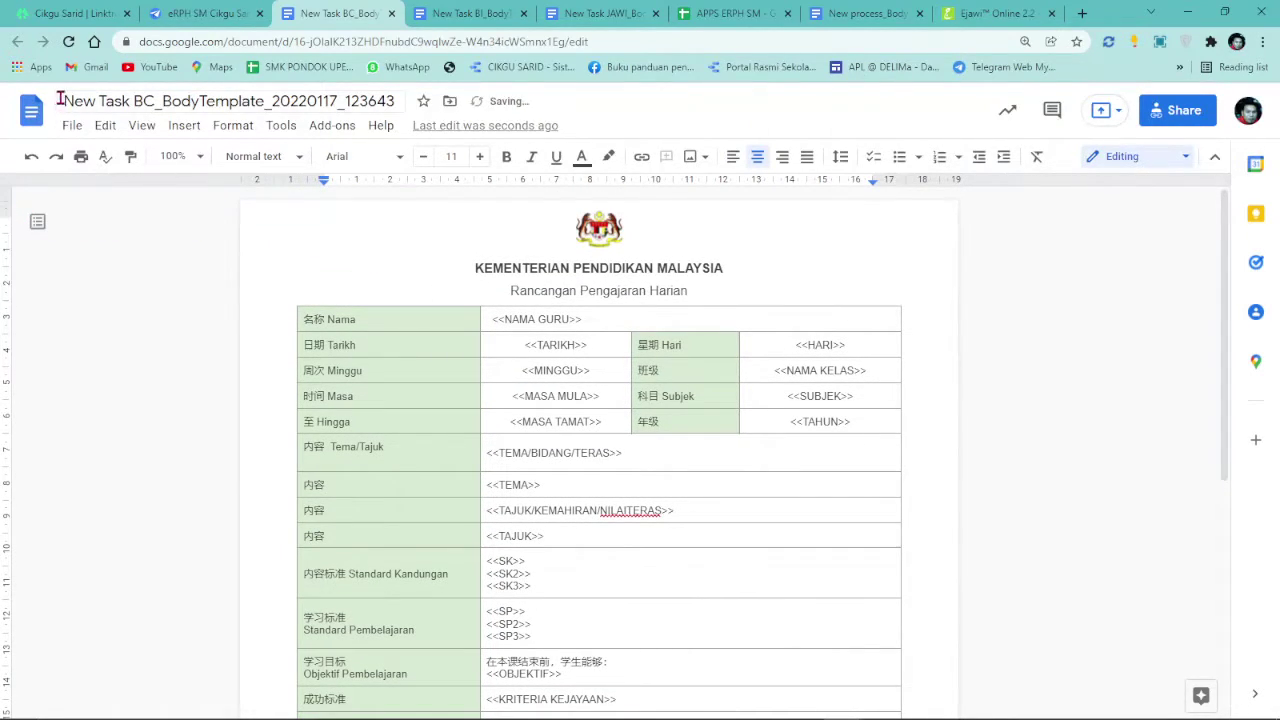
{"action": "left_click", "coordinate": [68, 41]}
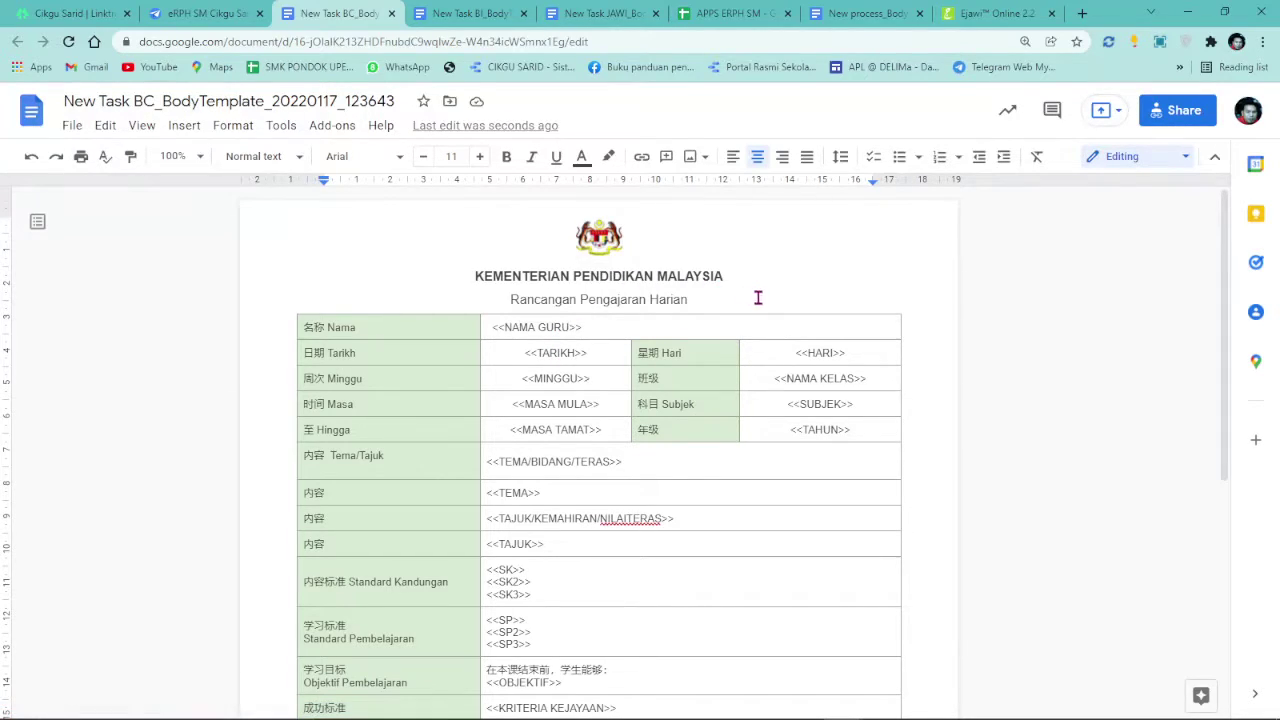
{"action": "left_click_drag", "start_coordinate": [838, 429], "coordinate": [804, 430]}
{"action": "key", "text": "BackSpace"}
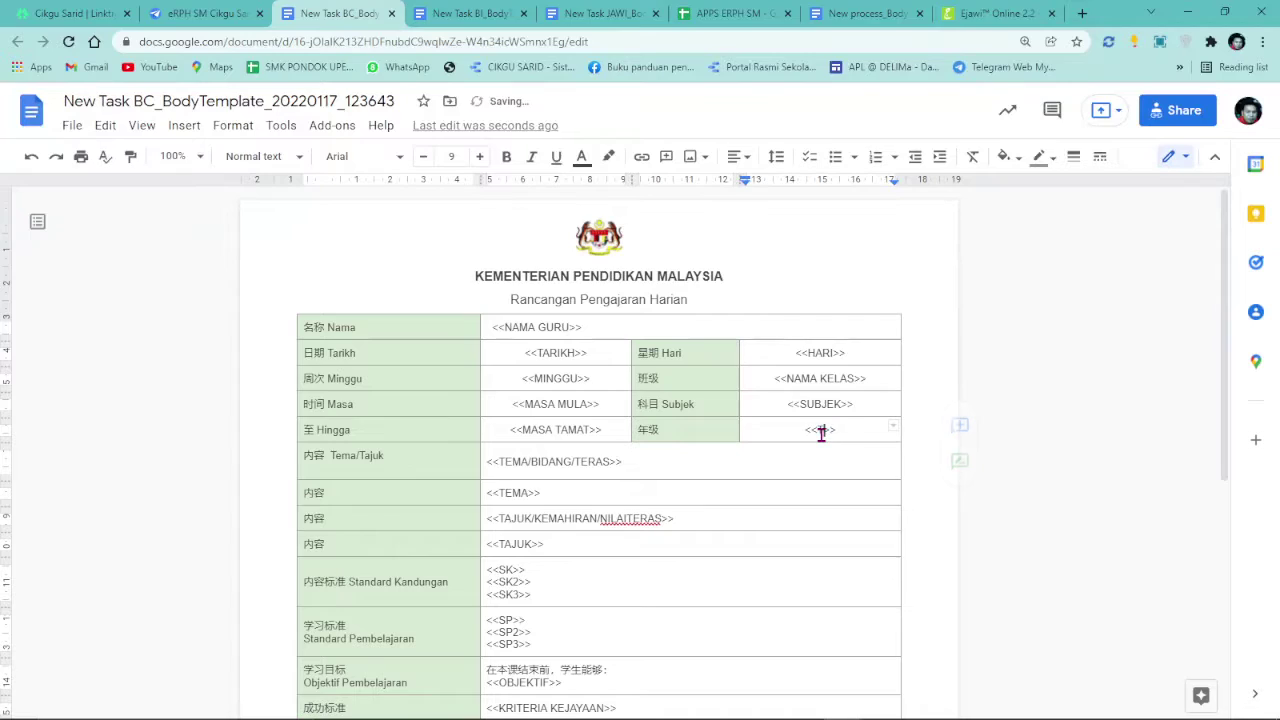
{"action": "type", "text": "TINGKATAN"}
{"action": "left_click", "coordinate": [684, 432]}
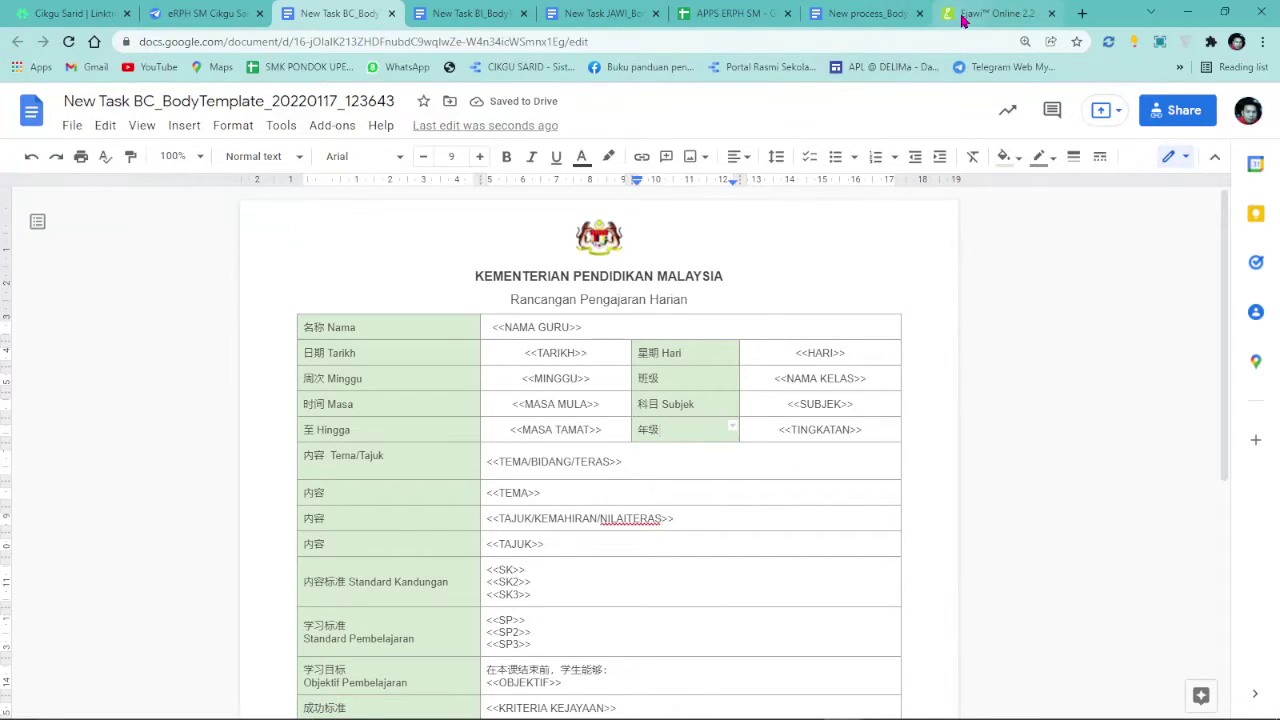
- Search Google for "translate" in a new browser tab to bring up the translator
{"action": "key", "text": "ctrl+t"}
{"action": "type", "text": "T"}
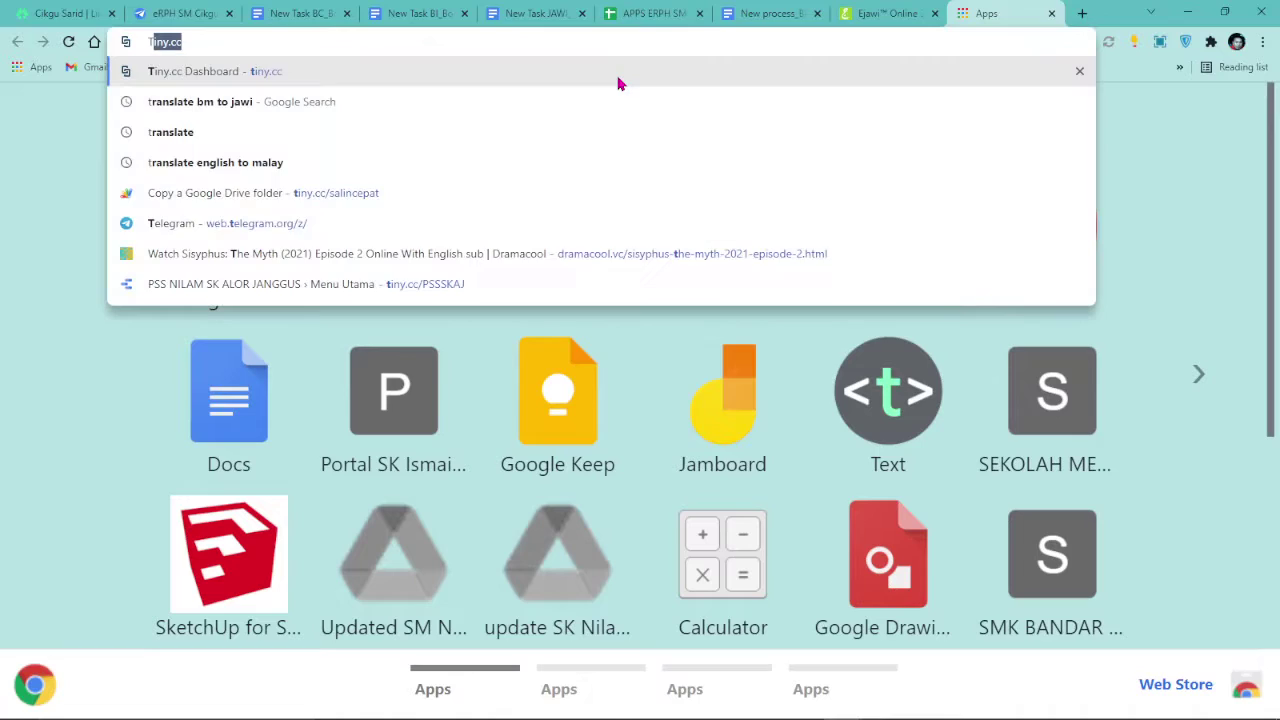
{"action": "type", "text": "R"}
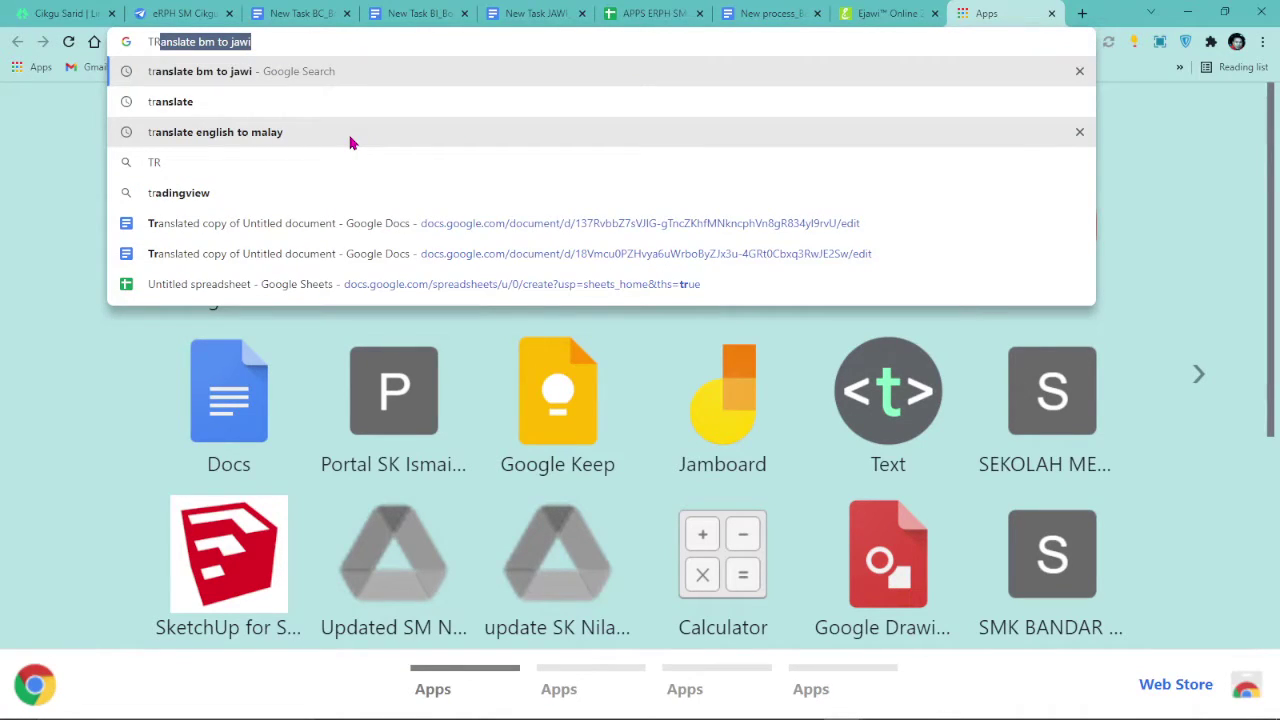
{"action": "left_click", "coordinate": [257, 102]}
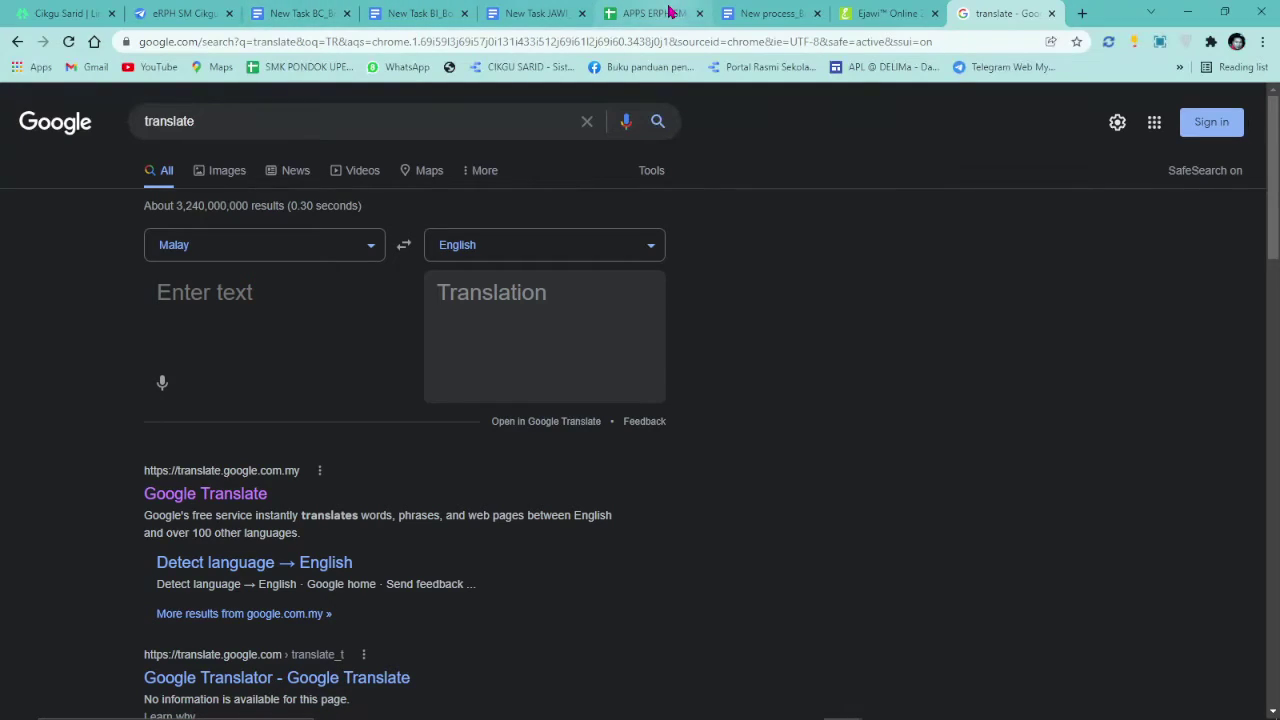
- Translate the word TINGKATAN from Malay into Chinese (Simplified)
{"action": "left_click", "coordinate": [266, 293]}
{"action": "type", "text": "TINGKATAN"}
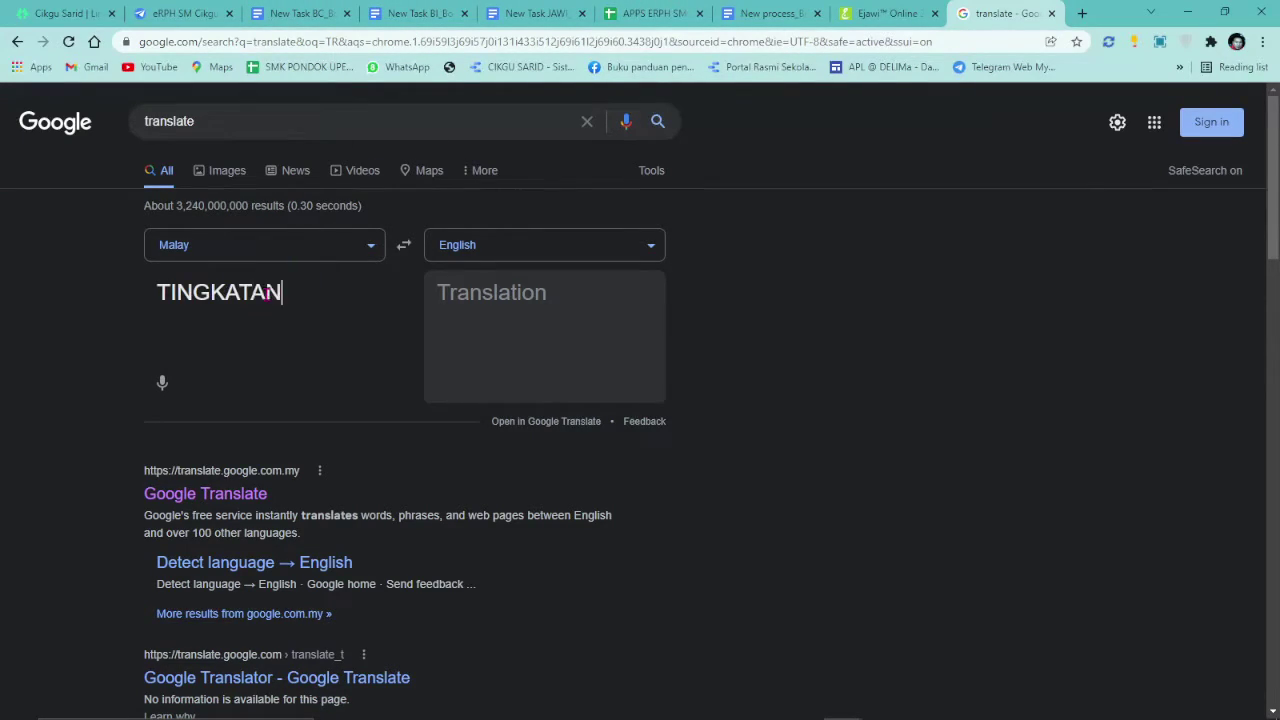
{"action": "left_click", "coordinate": [488, 245]}
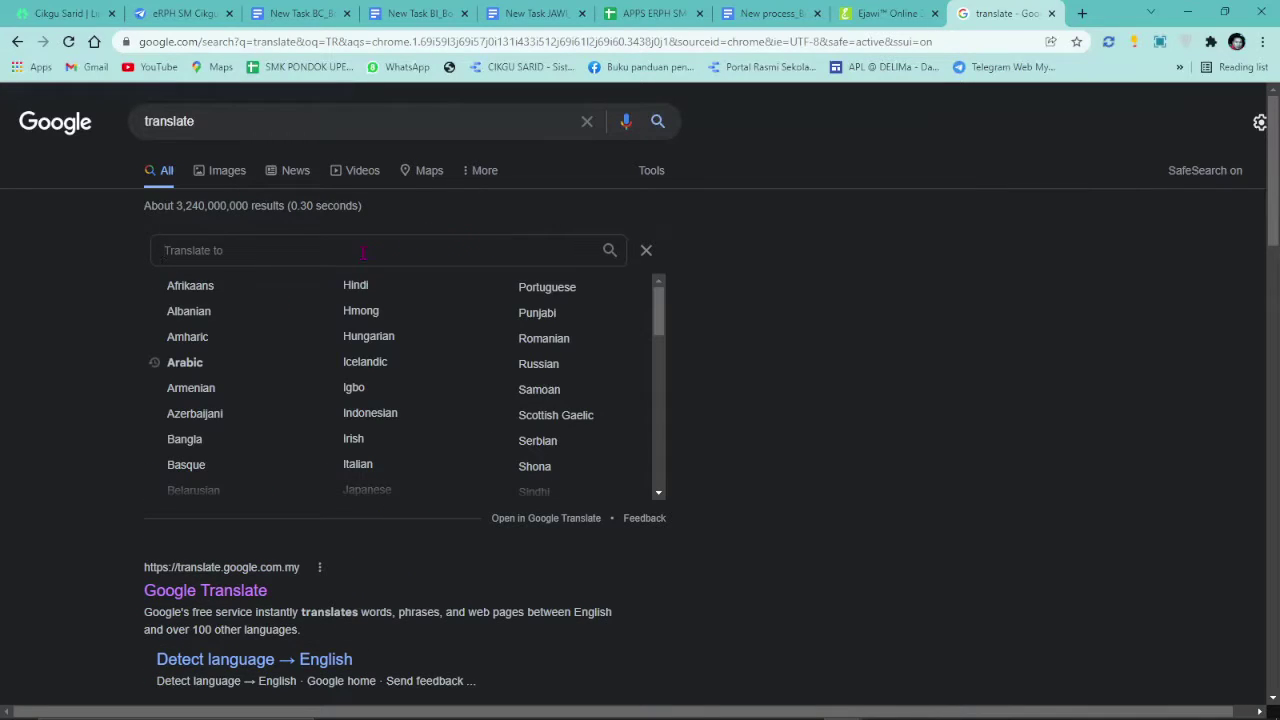
{"action": "type", "text": "ch"}
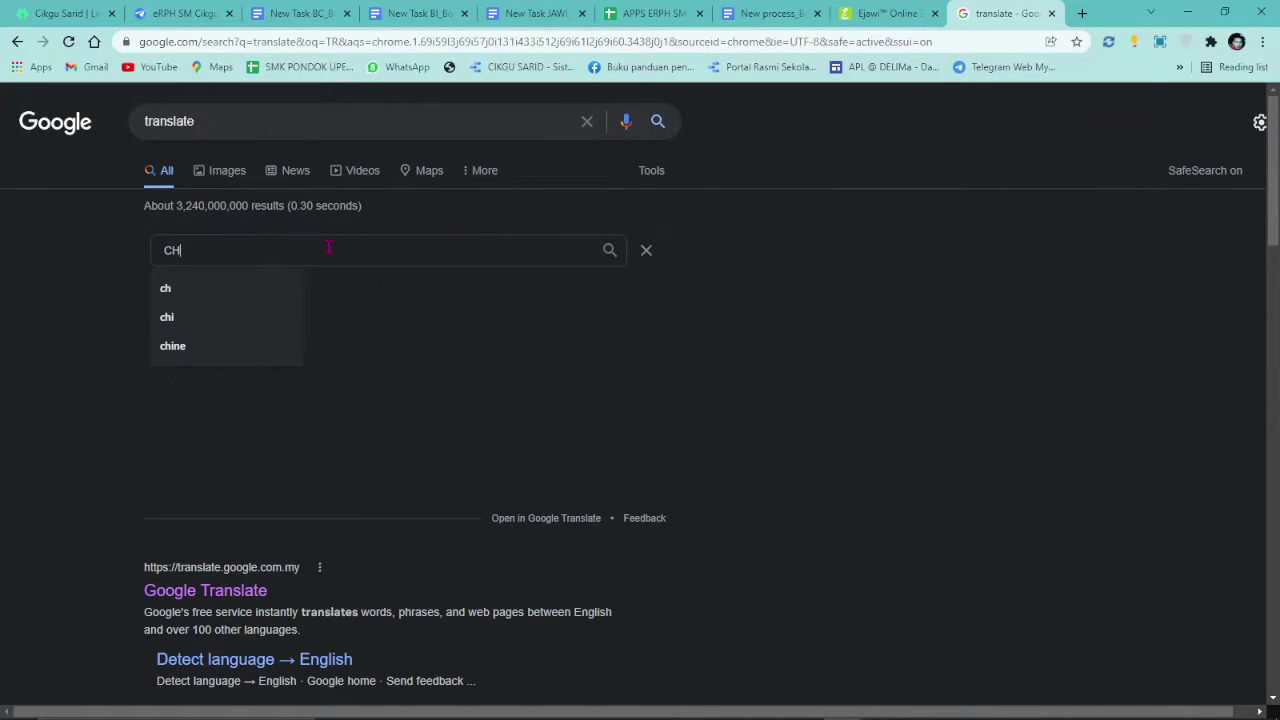
{"action": "type", "text": "I"}
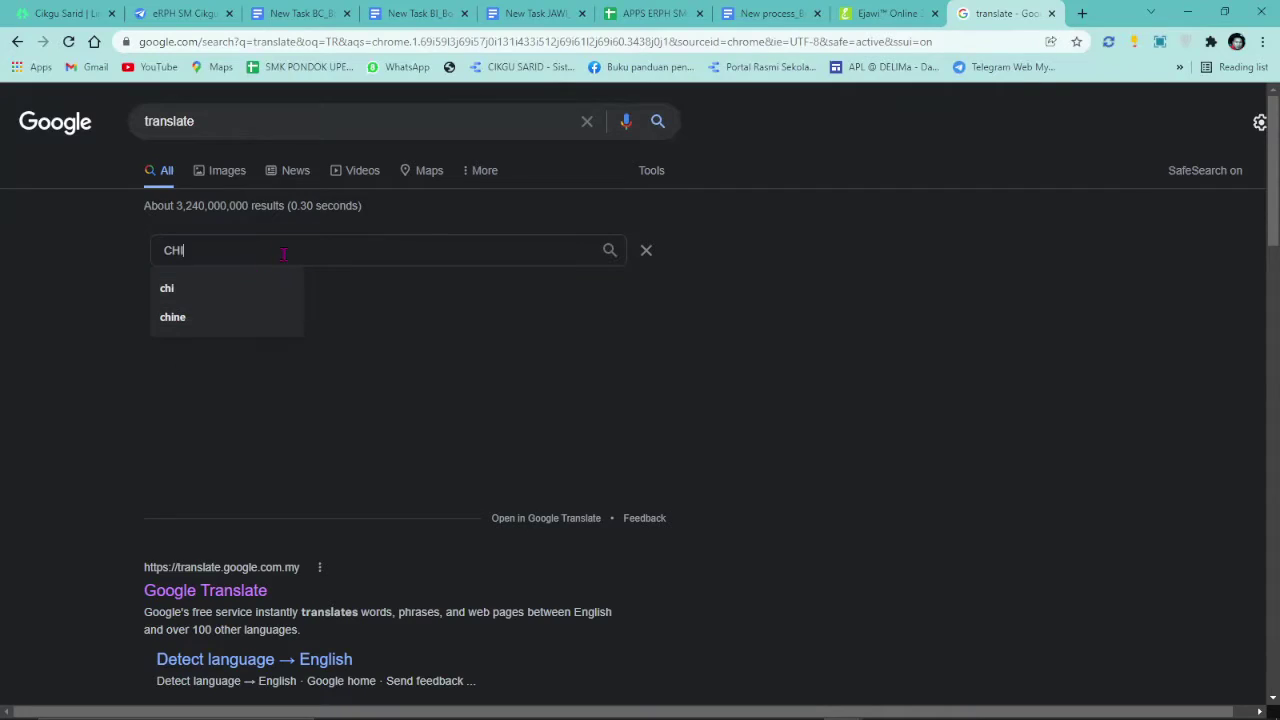
{"action": "type", "text": "NESE"}
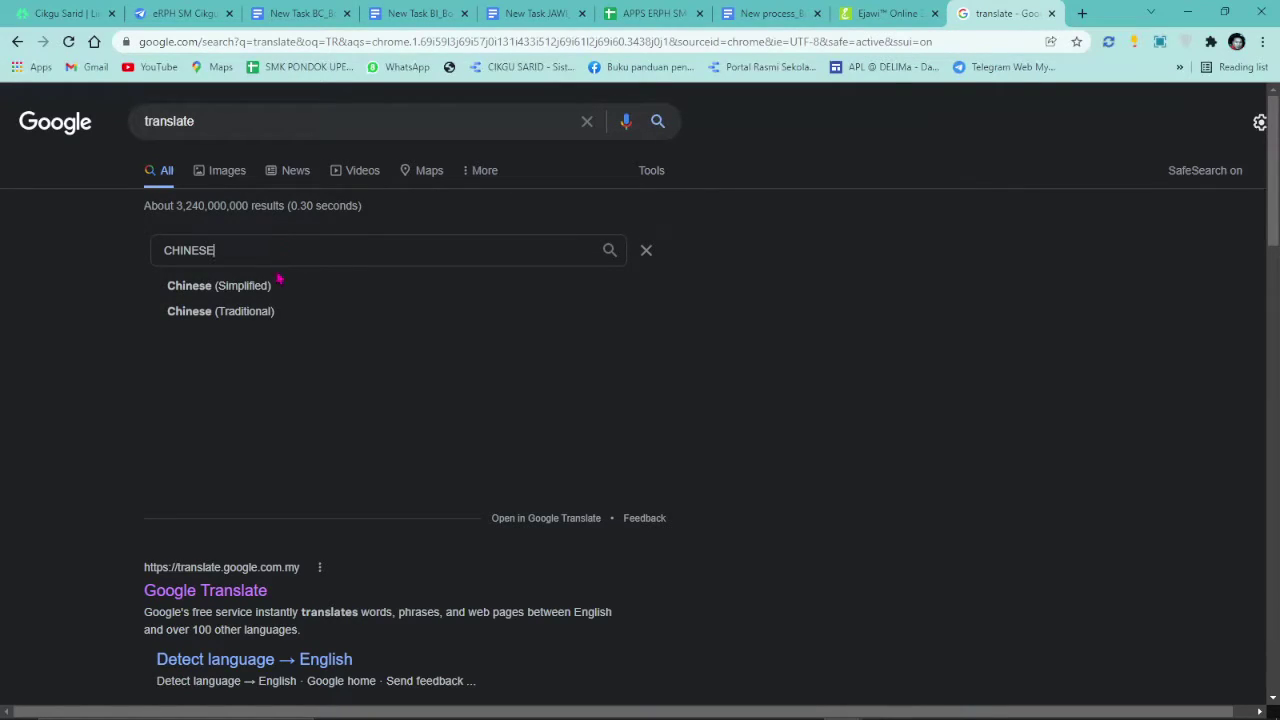
{"action": "left_click", "coordinate": [278, 285]}
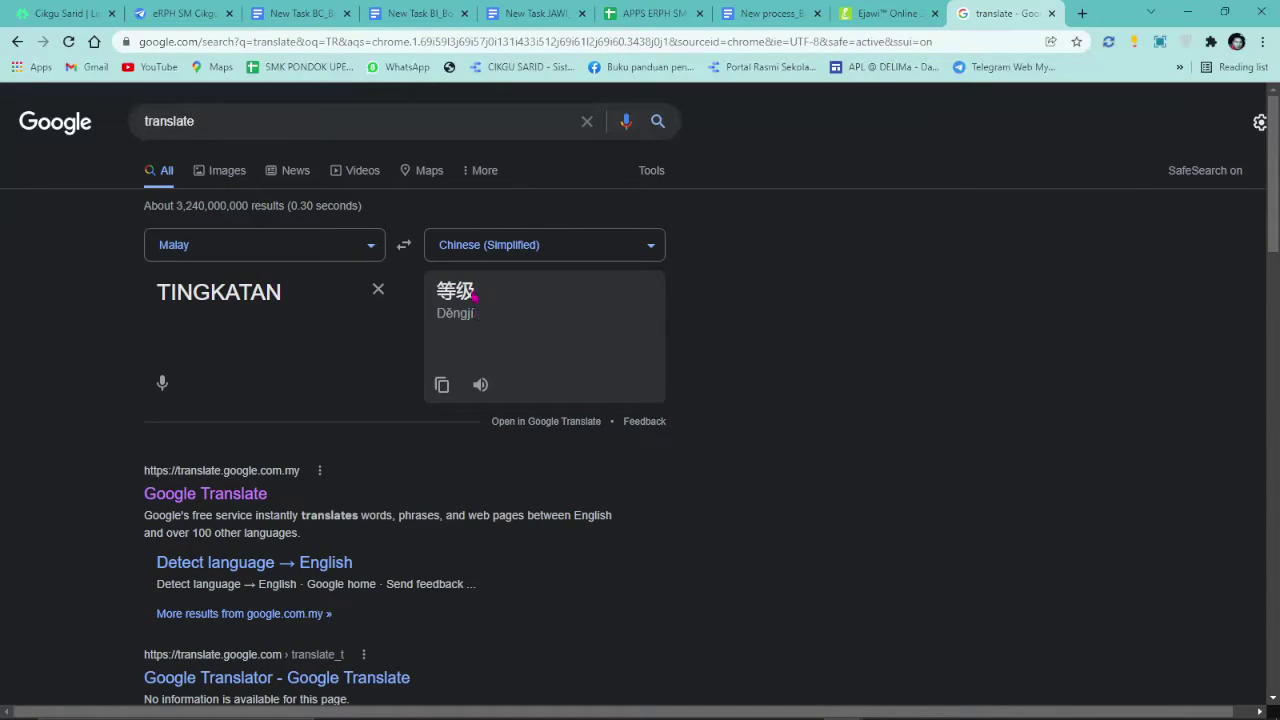
- Copy the translated word 等级 and play its pronunciation
{"action": "left_click_drag", "start_coordinate": [483, 300], "coordinate": [436, 292]}
{"action": "right_click", "coordinate": [437, 285]}
{"action": "left_click", "coordinate": [457, 294]}
{"action": "left_click", "coordinate": [490, 388]}
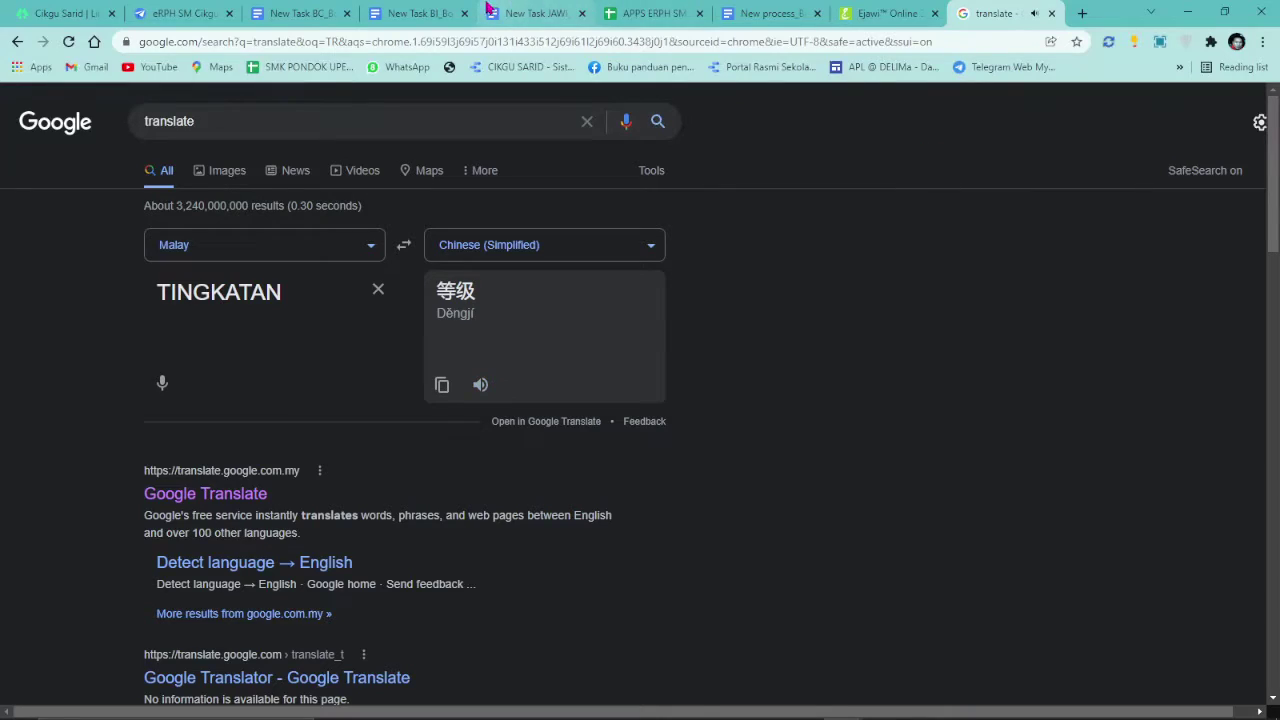
- Return to the New Task BC template and replace the 年级 label beside <<TINGKATAN>> with the copied 等级
{"action": "left_click", "coordinate": [305, 15]}
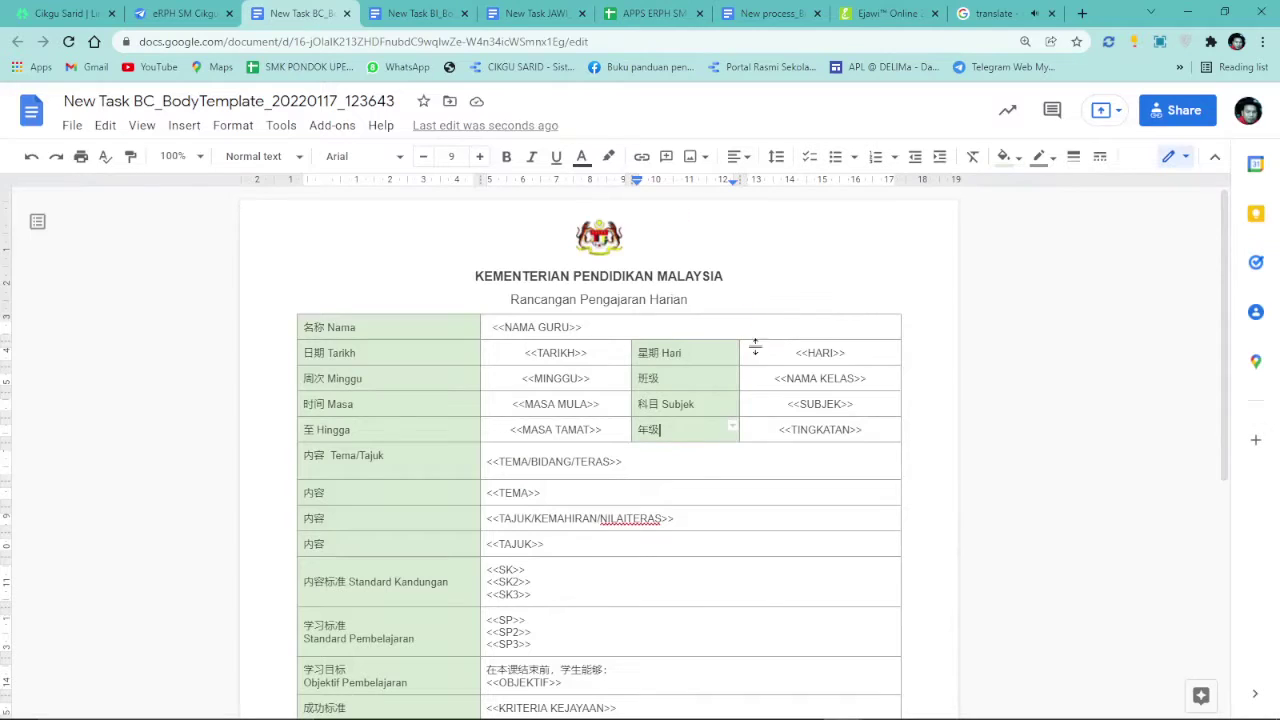
{"action": "double_click", "coordinate": [649, 429]}
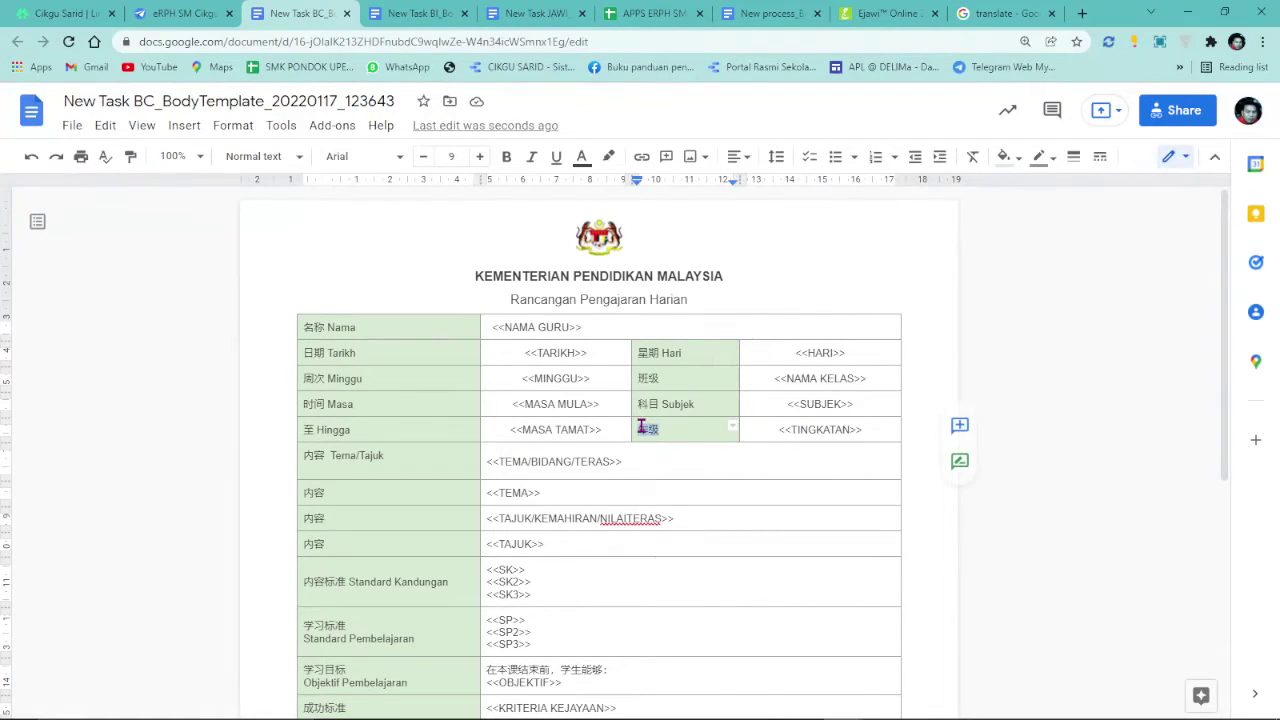
{"action": "right_click", "coordinate": [650, 431]}
{"action": "left_click", "coordinate": [722, 293]}
{"action": "left_click", "coordinate": [850, 352]}
{"action": "scroll", "coordinate": [1033, 400], "scroll_direction": "down", "scroll_amount": 1}
{"action": "scroll", "coordinate": [1033, 400], "scroll_direction": "down", "scroll_amount": 5}
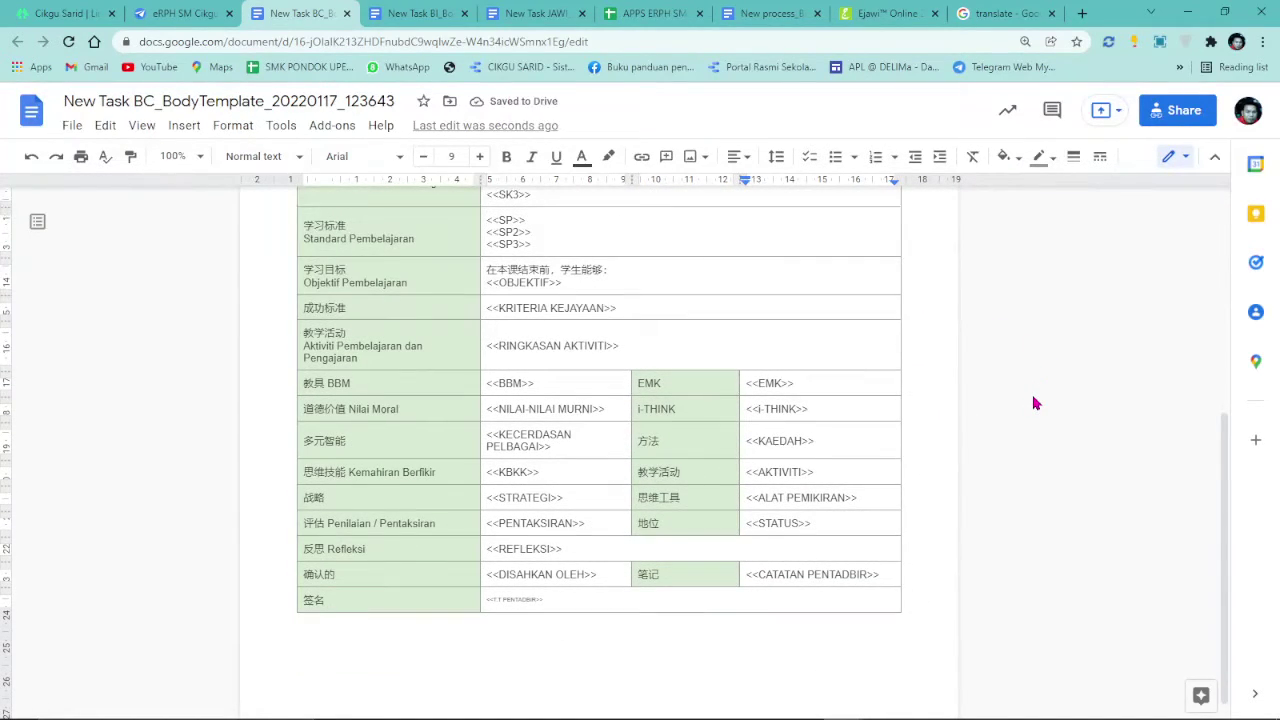
- Switch to the AppSheet editor and set New Task BC's file folder path to [PILIH BAHASA]="BC"
{"action": "scroll", "coordinate": [1030, 400], "scroll_direction": "up", "scroll_amount": 5}
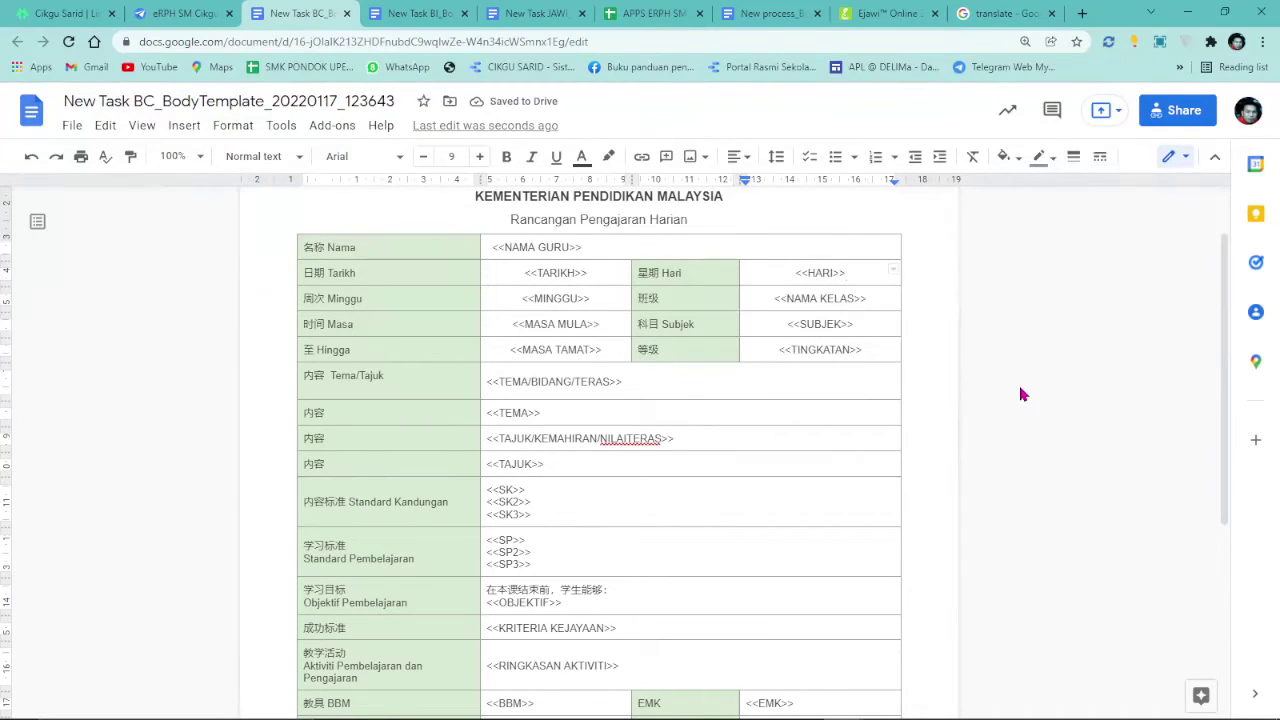
{"action": "scroll", "coordinate": [1013, 393], "scroll_direction": "up", "scroll_amount": 1}
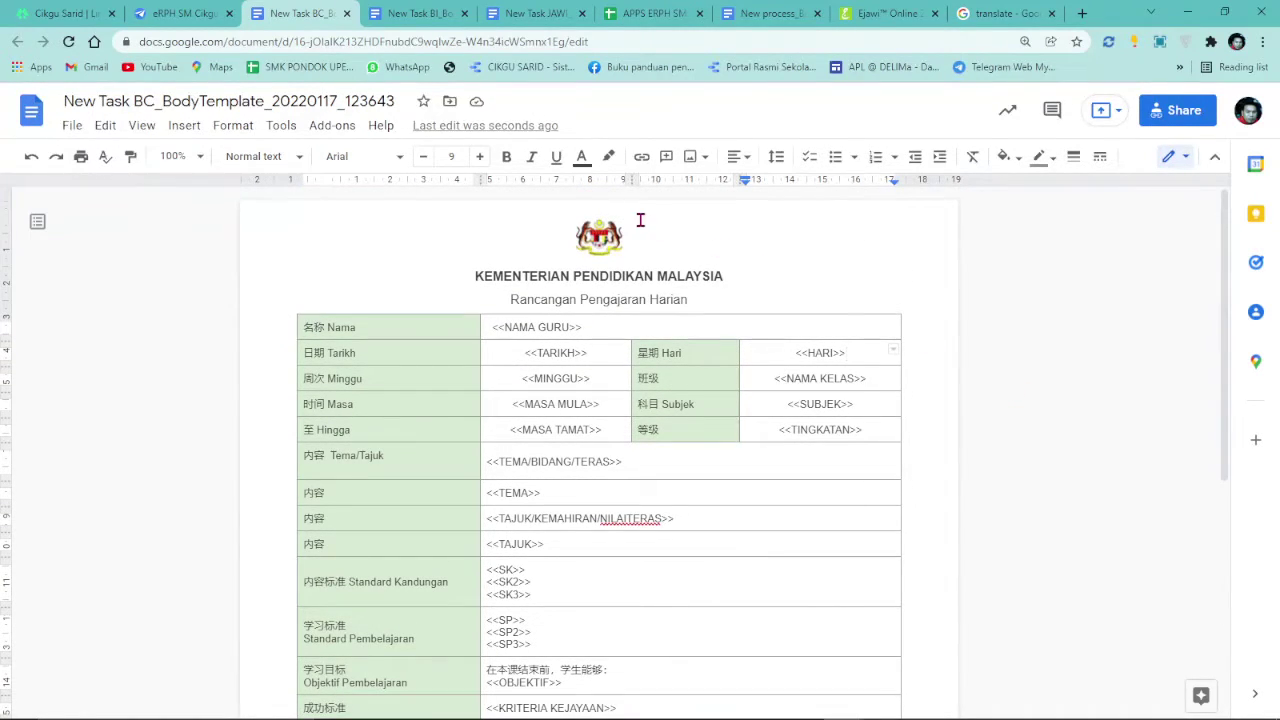
{"action": "left_click", "coordinate": [200, 10]}
{"action": "scroll", "coordinate": [1140, 445], "scroll_direction": "down", "scroll_amount": 1}
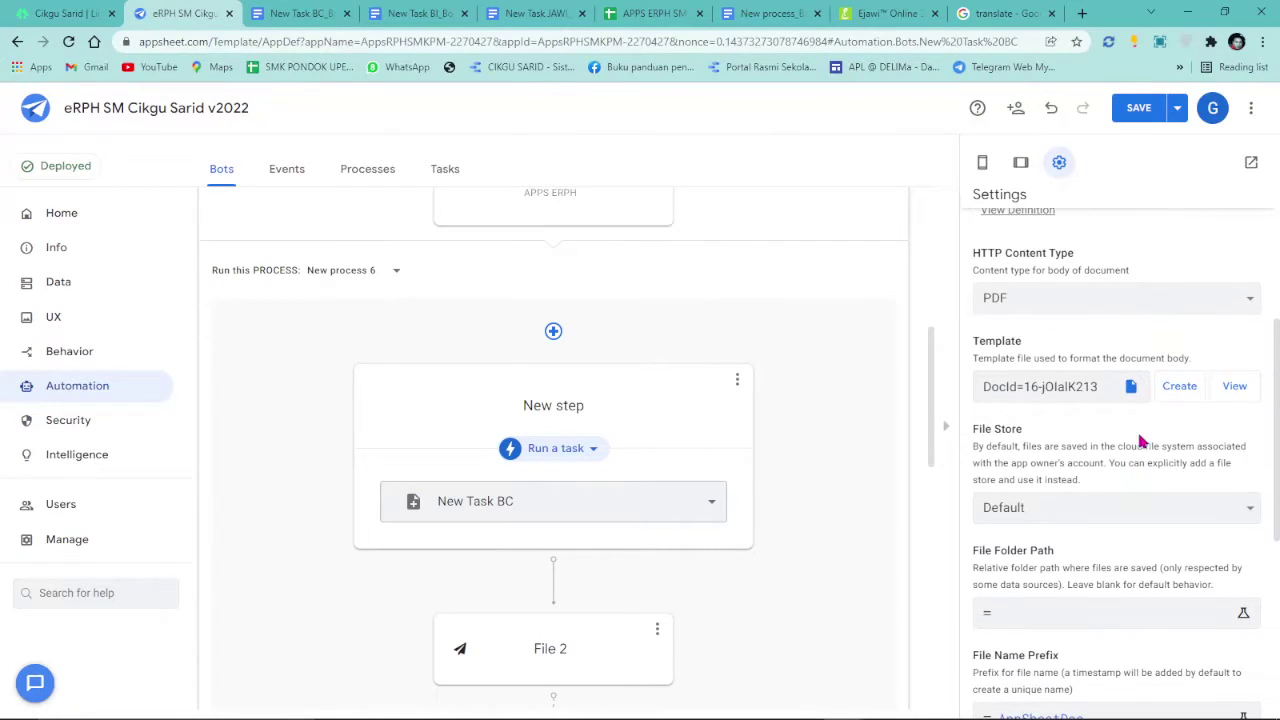
{"action": "scroll", "coordinate": [1046, 500], "scroll_direction": "down", "scroll_amount": 2}
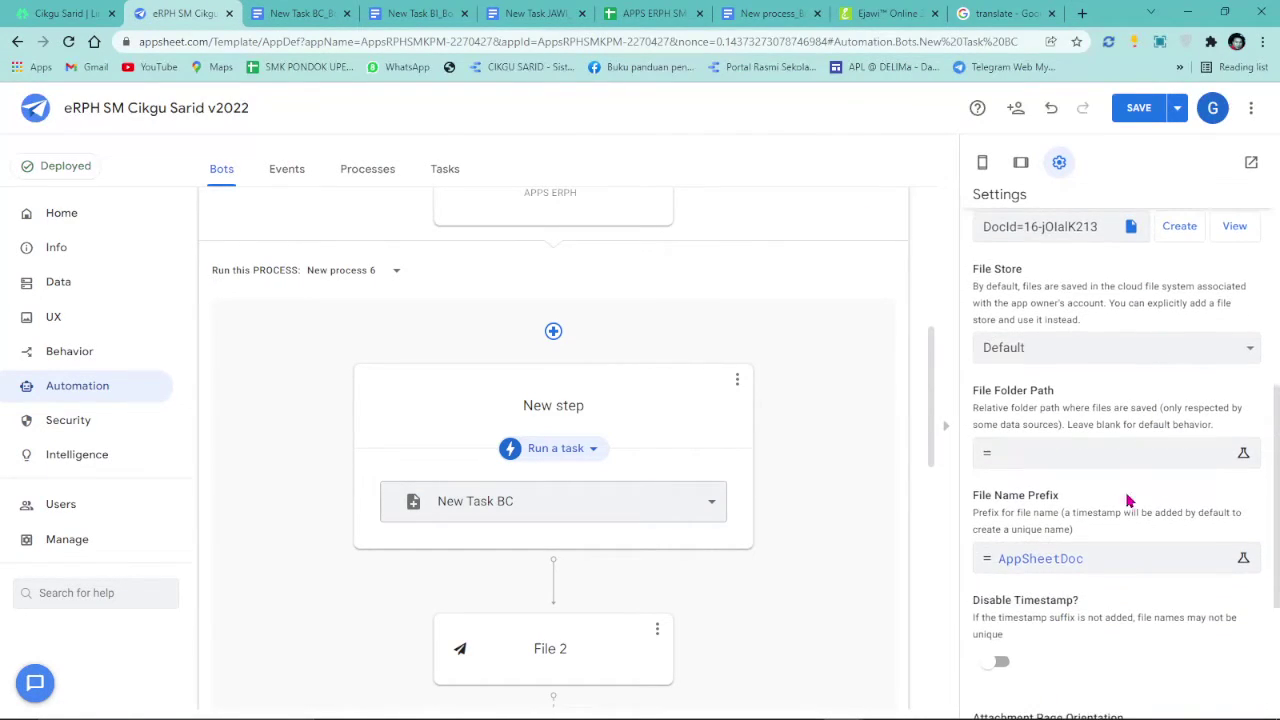
{"action": "left_click", "coordinate": [1075, 455]}
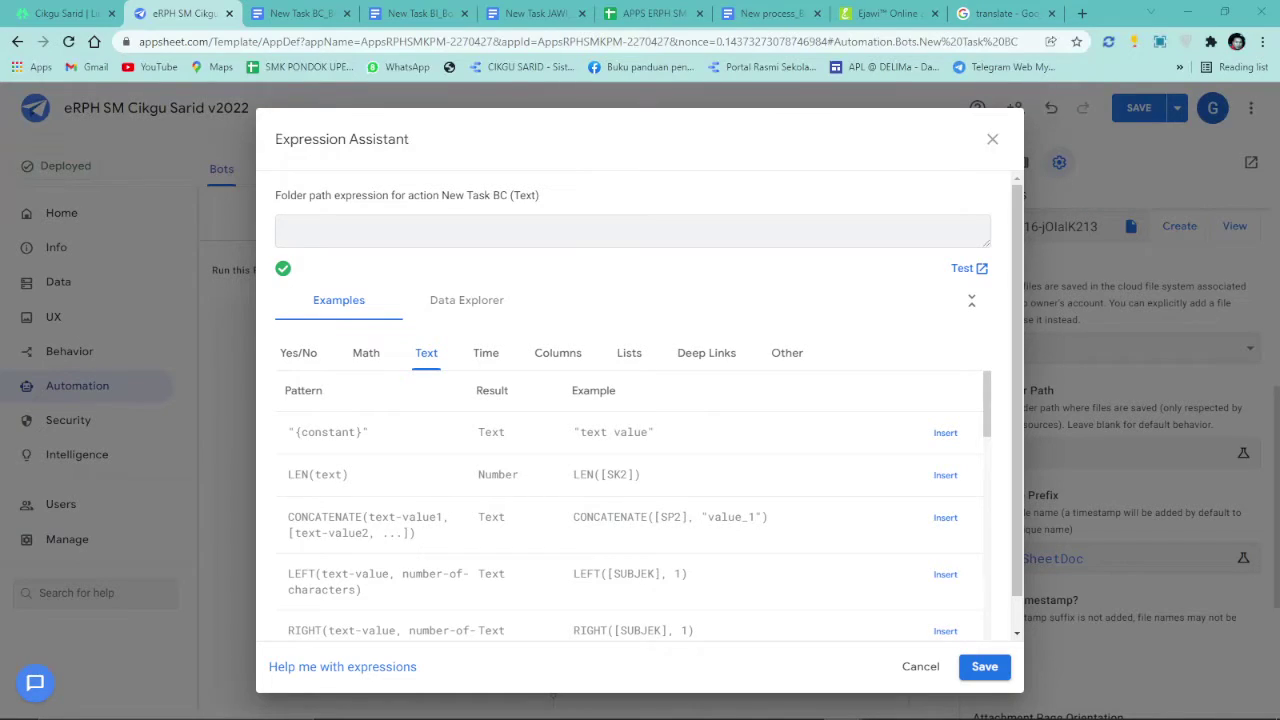
{"action": "right_click", "coordinate": [610, 230]}
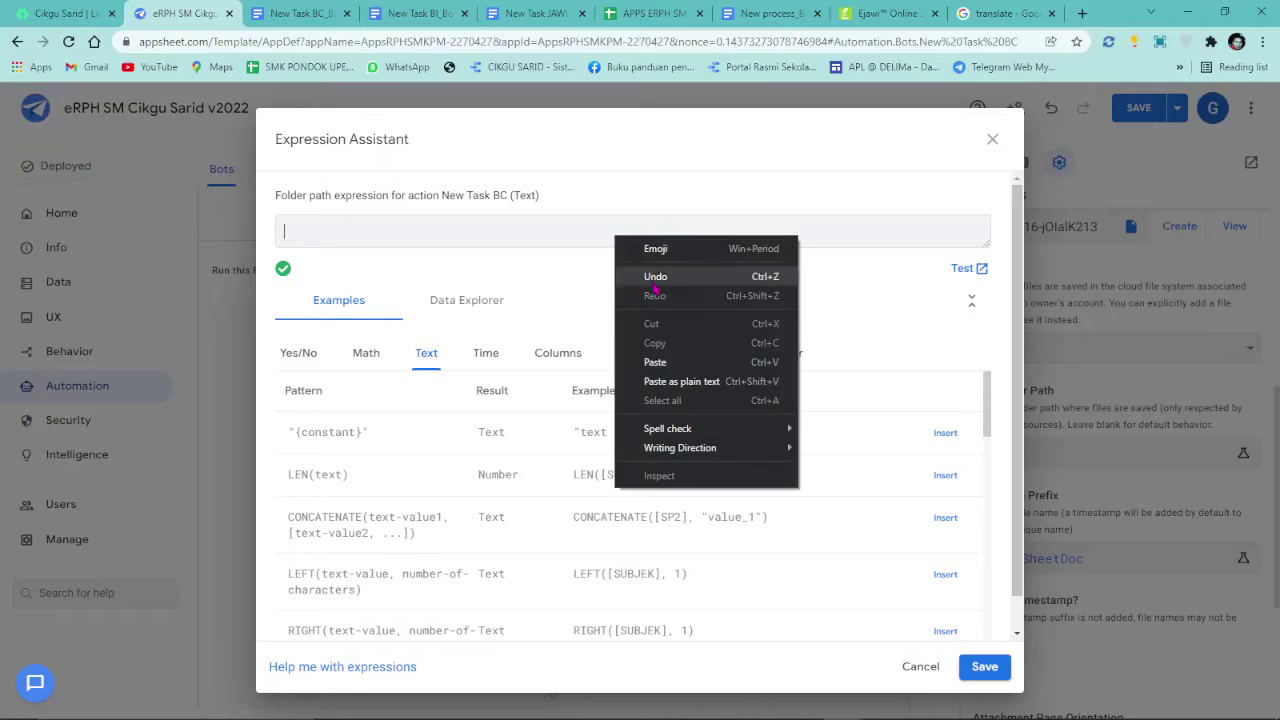
{"action": "left_click", "coordinate": [676, 363]}
{"action": "left_click", "coordinate": [984, 666]}
- Replace New Task BC's file name prefix with the [PENDAFTARAN] column expression
{"action": "left_click", "coordinate": [1065, 567]}
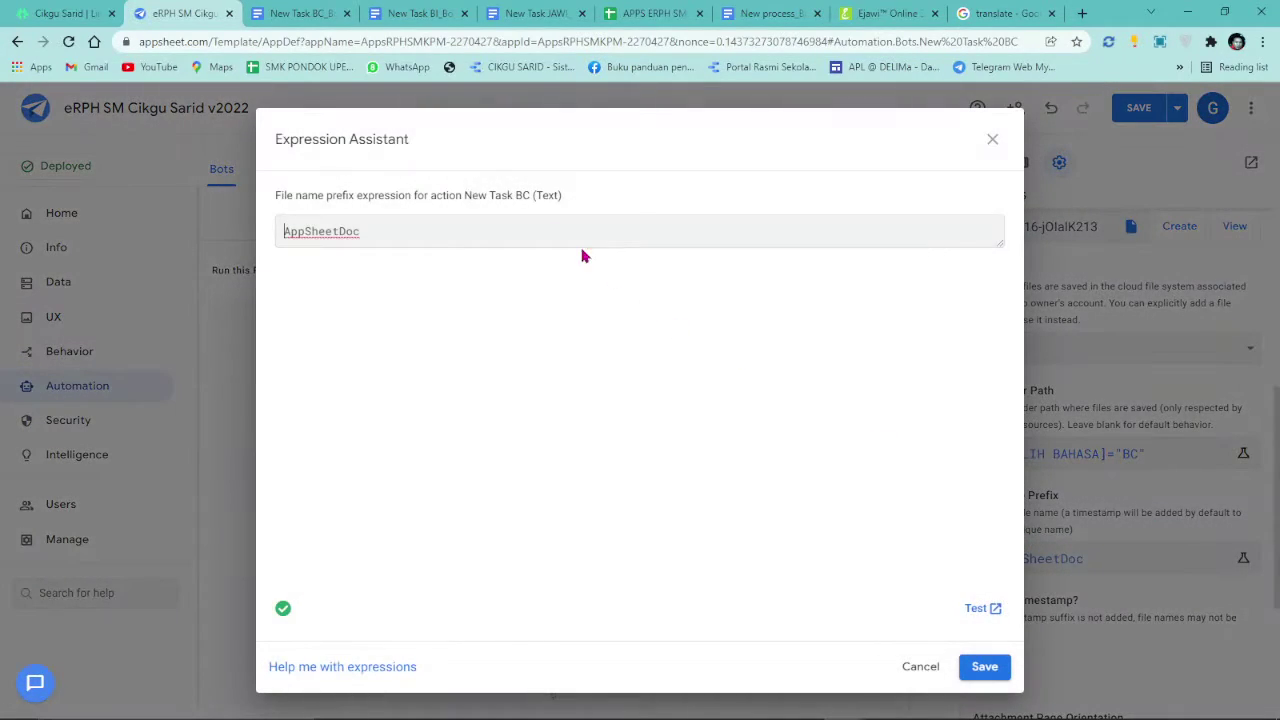
{"action": "left_click_drag", "start_coordinate": [426, 229], "coordinate": [82, 235]}
{"action": "key", "text": "BackSpace"}
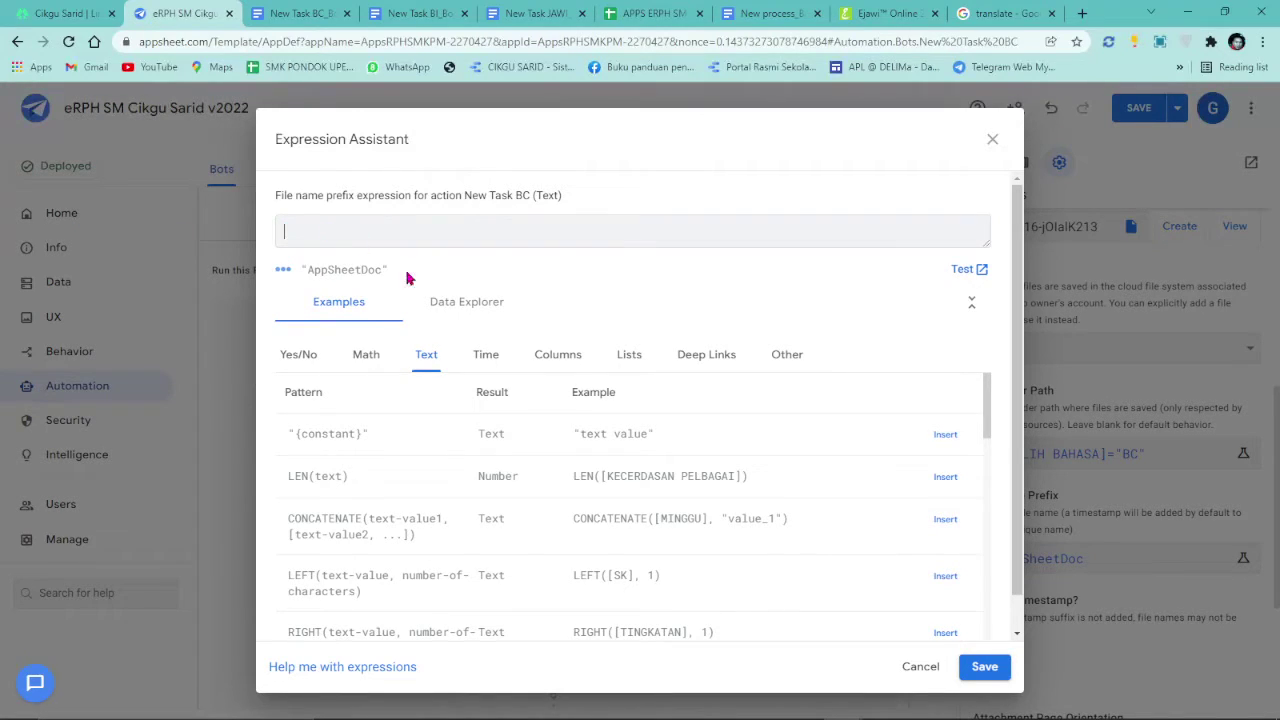
{"action": "left_click", "coordinate": [574, 358]}
{"action": "left_click", "coordinate": [945, 518]}
{"action": "left_click", "coordinate": [984, 666]}
- Disable the file name timestamp and set the attachment page to Portrait orientation and A4 size
{"action": "scroll", "coordinate": [1007, 578], "scroll_direction": "down", "scroll_amount": 3}
{"action": "left_click", "coordinate": [997, 408]}
{"action": "left_click", "coordinate": [1122, 502]}
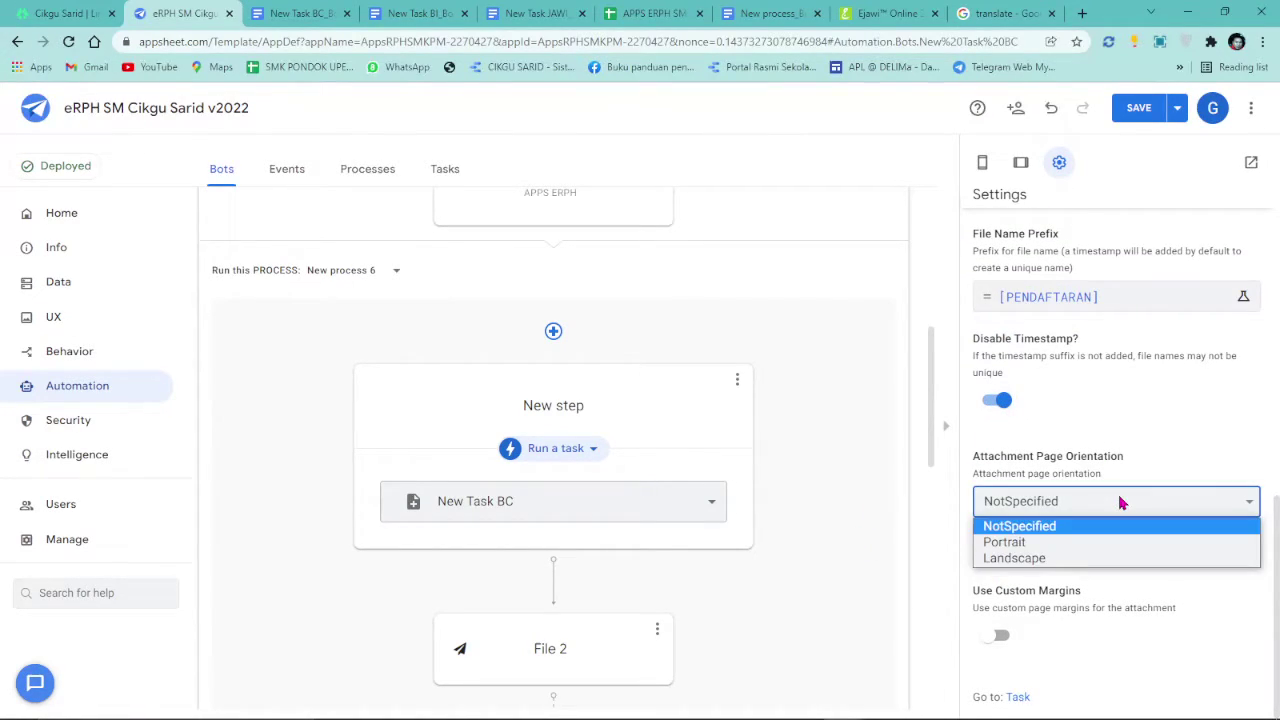
{"action": "left_click", "coordinate": [1087, 544]}
{"action": "left_click", "coordinate": [1146, 547]}
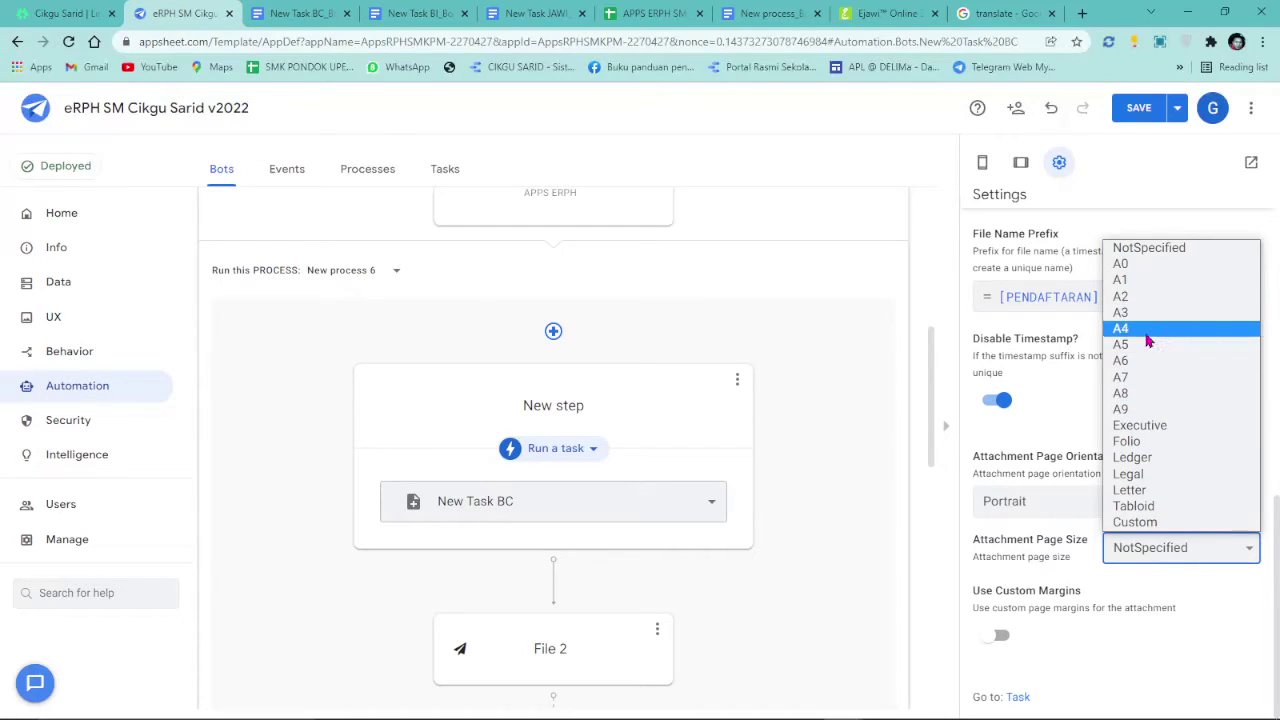
{"action": "left_click", "coordinate": [1147, 336]}
- Enable custom margins for the New Task BC attachment and save the app
{"action": "left_click", "coordinate": [998, 635]}
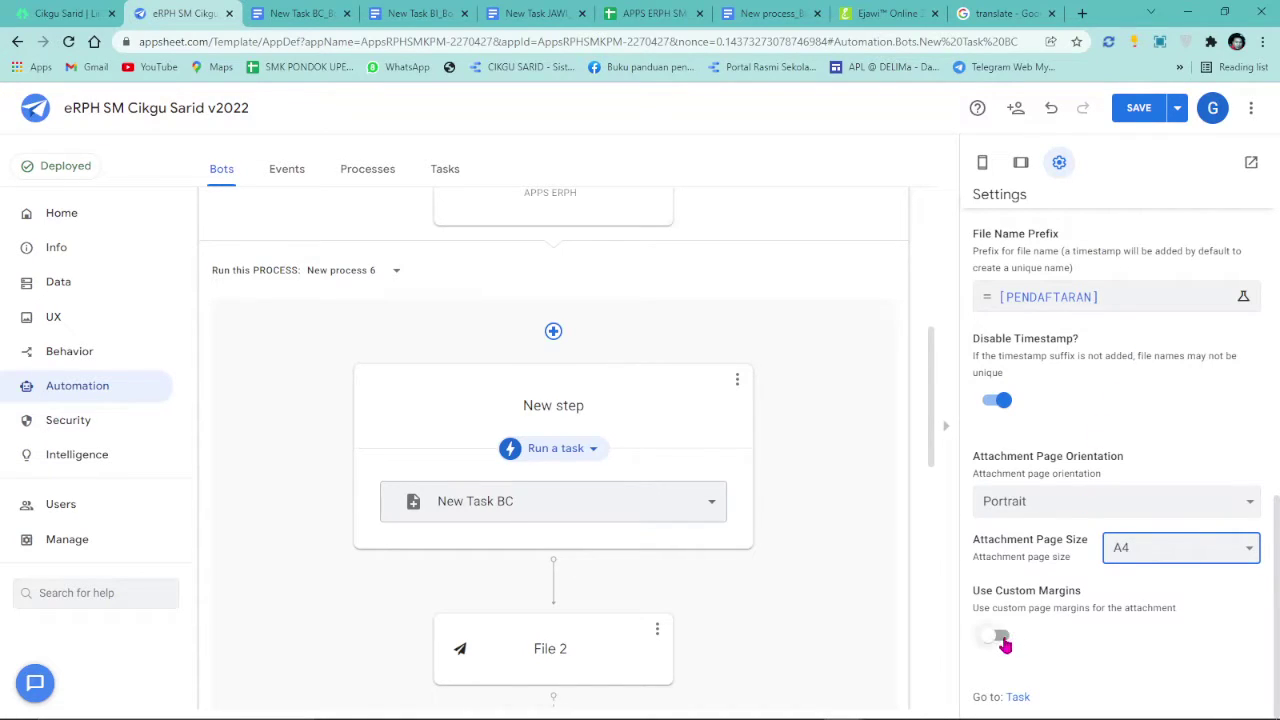
{"action": "scroll", "coordinate": [872, 300], "scroll_direction": "down", "scroll_amount": 2}
{"action": "left_click", "coordinate": [1124, 120]}
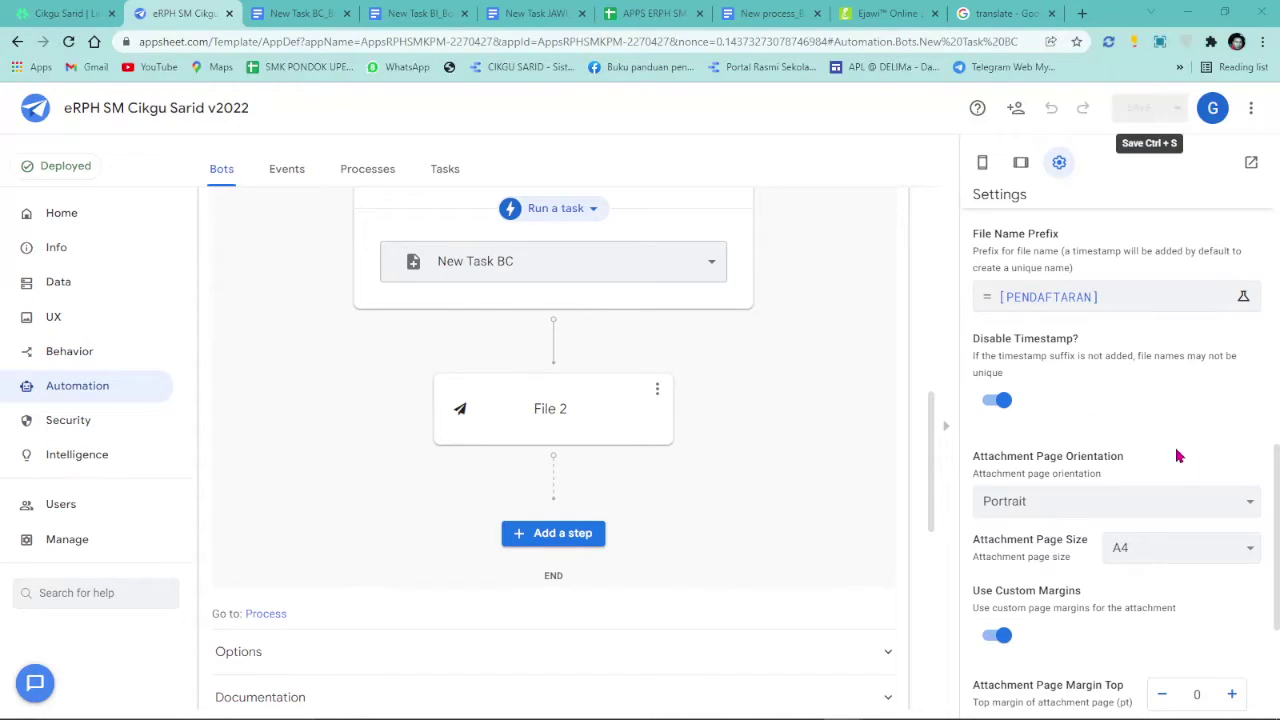
{"action": "scroll", "coordinate": [1157, 573], "scroll_direction": "down", "scroll_amount": 1}
{"action": "scroll", "coordinate": [1143, 571], "scroll_direction": "up", "scroll_amount": 2}
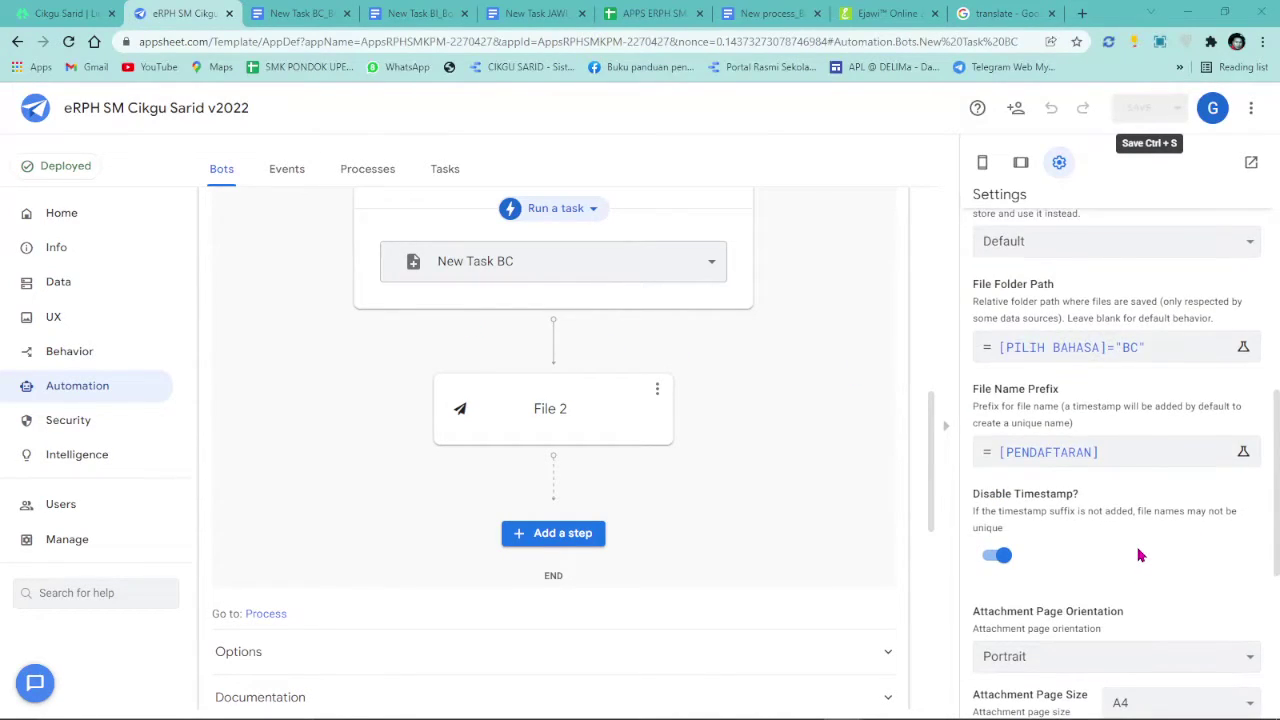
{"action": "scroll", "coordinate": [1093, 543], "scroll_direction": "down", "scroll_amount": 4}
{"action": "scroll", "coordinate": [1040, 520], "scroll_direction": "up", "scroll_amount": 4}
- Collapse the BC bot's details and make a copy of the bot
{"action": "scroll", "coordinate": [415, 340], "scroll_direction": "up", "scroll_amount": 3}
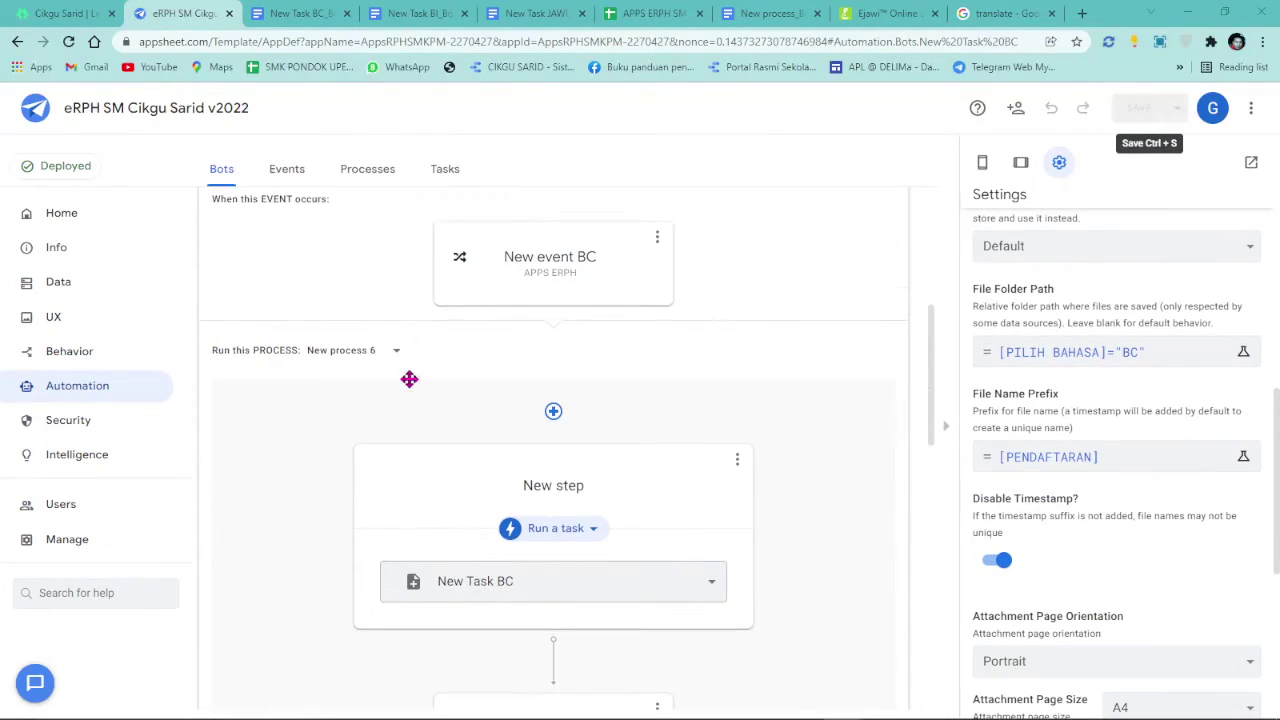
{"action": "scroll", "coordinate": [458, 427], "scroll_direction": "up", "scroll_amount": 2}
{"action": "left_click", "coordinate": [229, 306]}
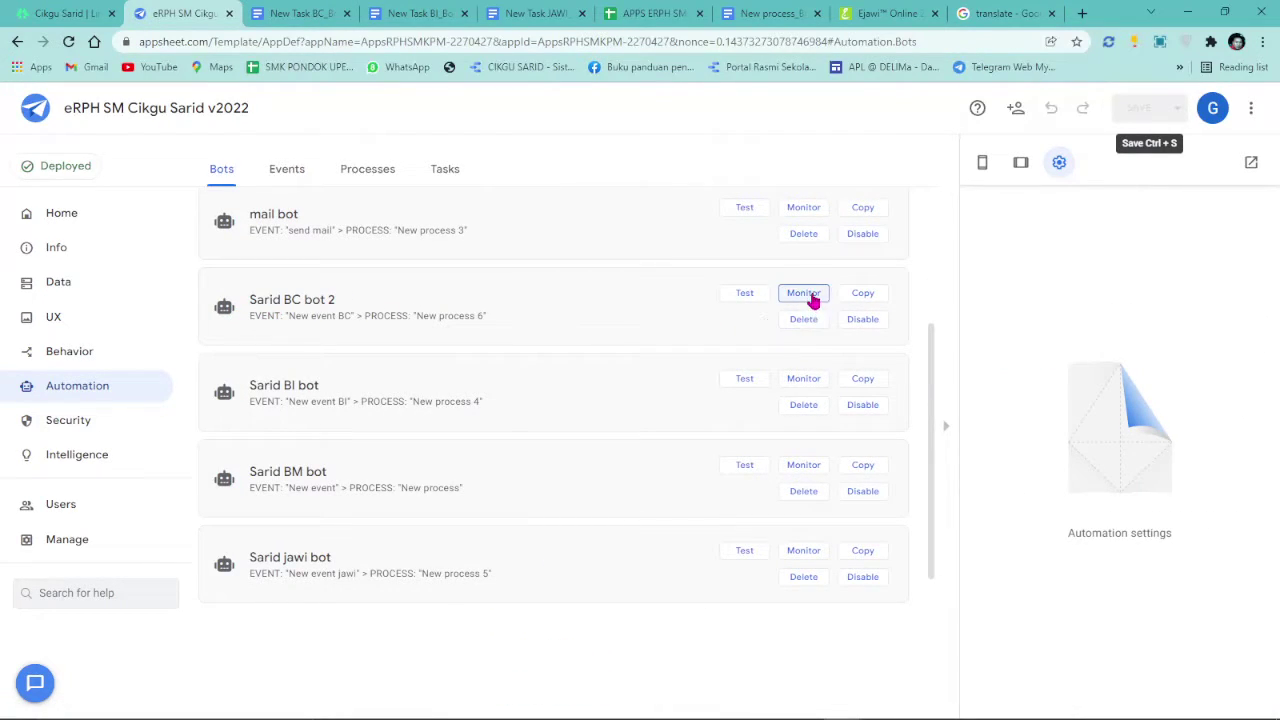
{"action": "left_click", "coordinate": [865, 297]}
- Rename the copied bot with BT in place of BC and no trailing number, and save the app
{"action": "left_click", "coordinate": [315, 221]}
{"action": "key", "text": "BackSpace"}
{"action": "type", "text": "T bot 3"}
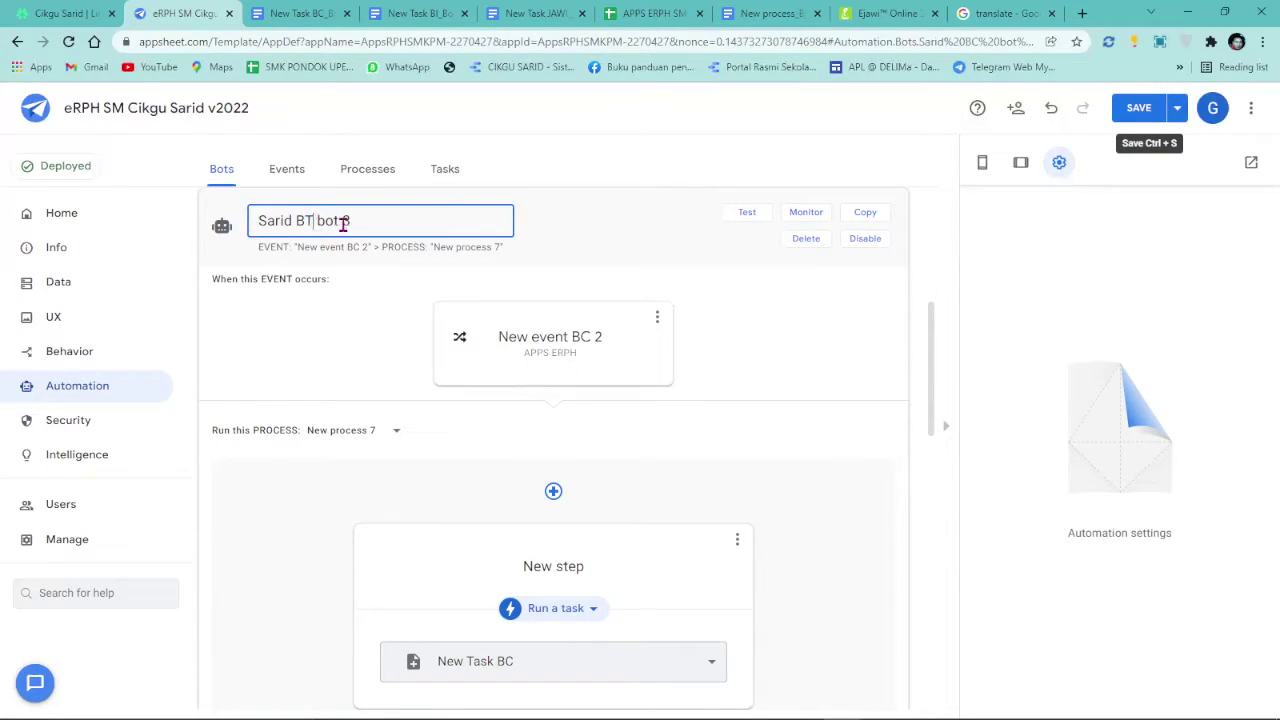
{"action": "left_click_drag", "start_coordinate": [342, 221], "coordinate": [381, 222]}
{"action": "key", "text": "ctrl+s"}
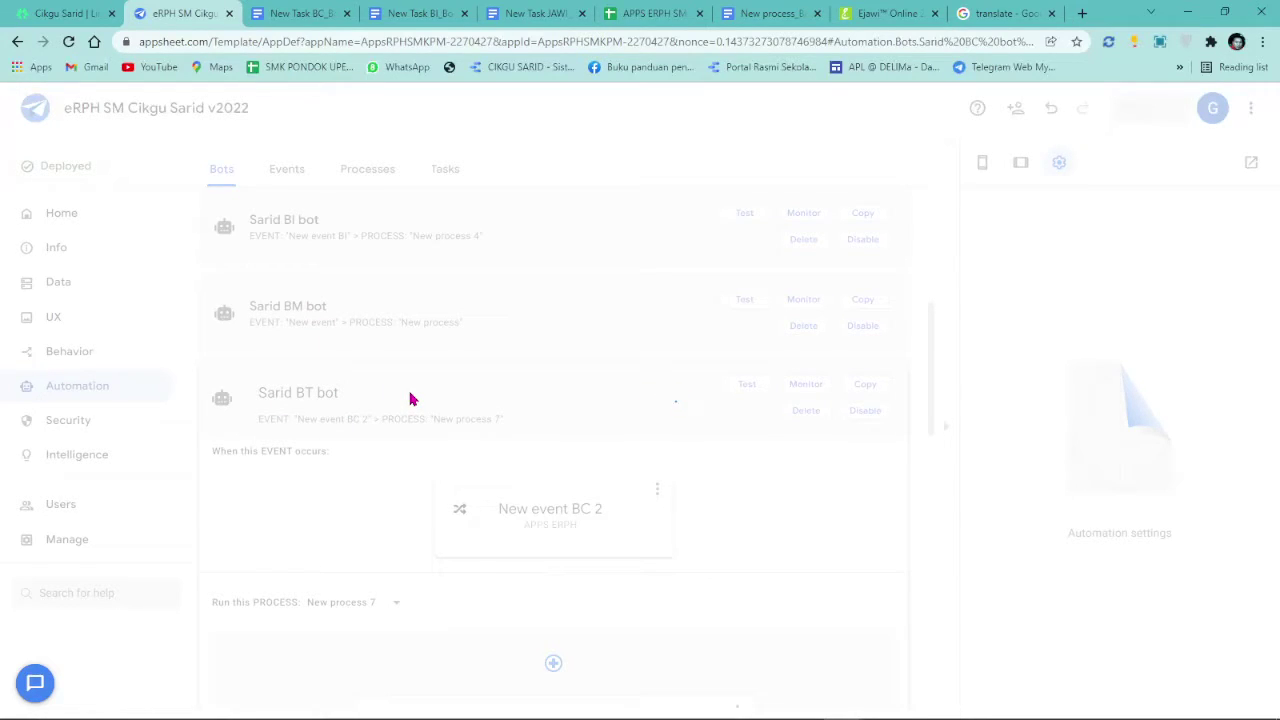
- Examine the New Task BC settings in the original BC bot, including template, folder path and file name prefix
{"action": "scroll", "coordinate": [323, 377], "scroll_direction": "up", "scroll_amount": 2}
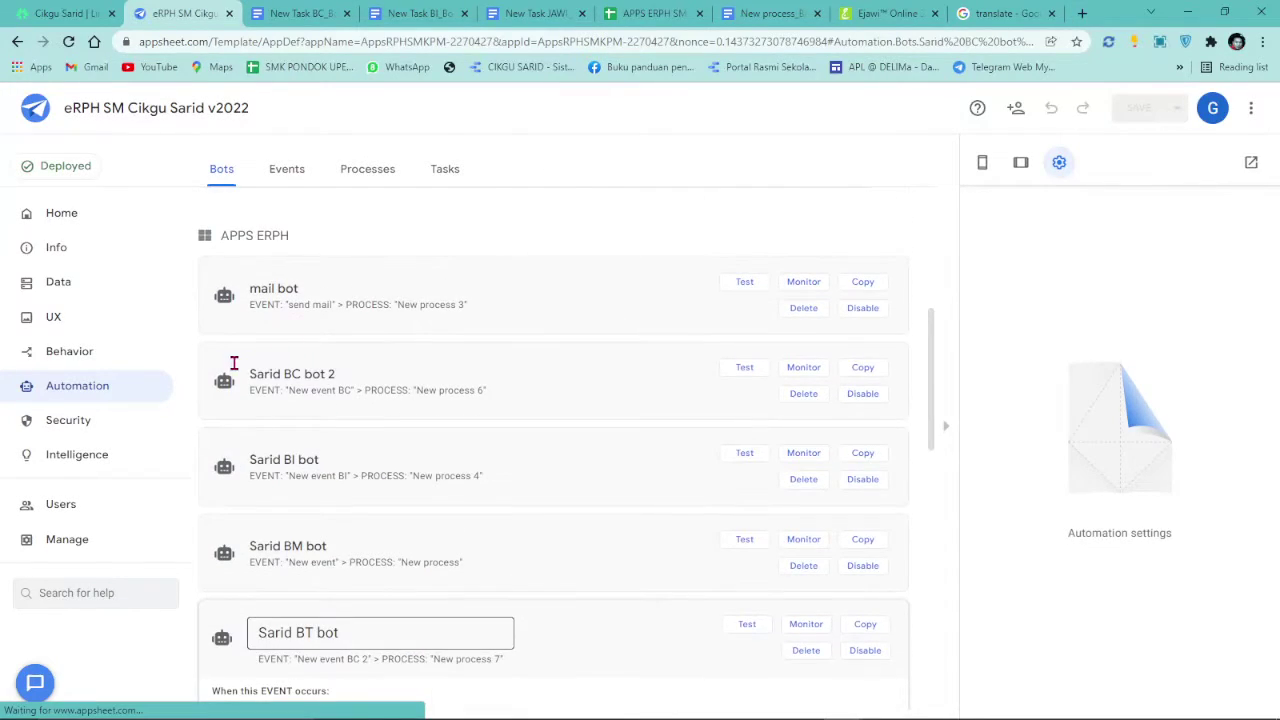
{"action": "left_click", "coordinate": [228, 383]}
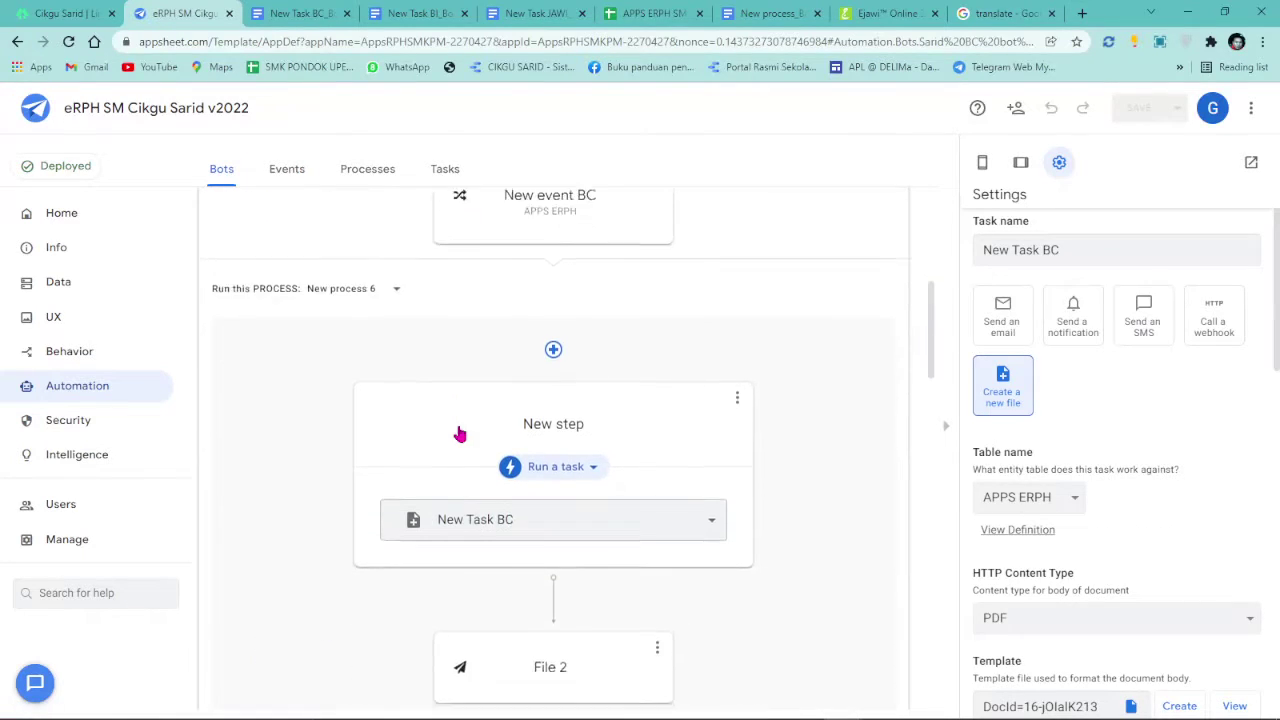
{"action": "scroll", "coordinate": [1180, 395], "scroll_direction": "down", "scroll_amount": 3}
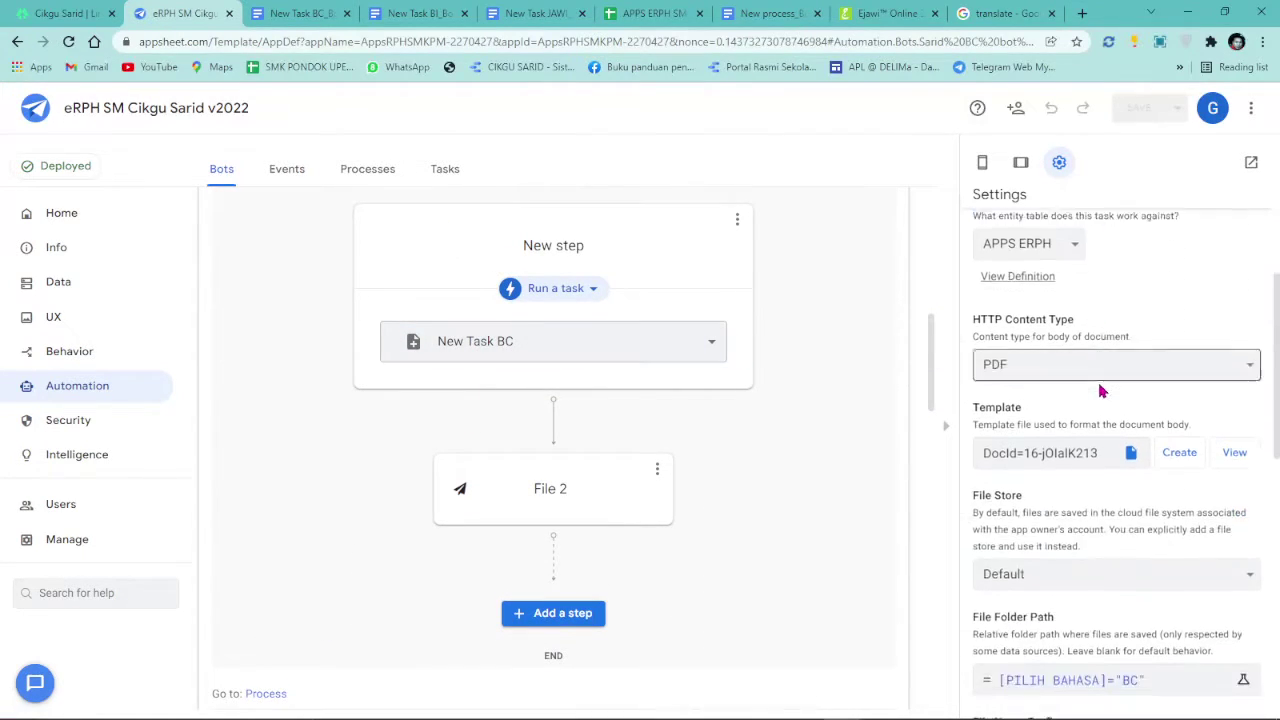
{"action": "scroll", "coordinate": [1183, 400], "scroll_direction": "down", "scroll_amount": 1}
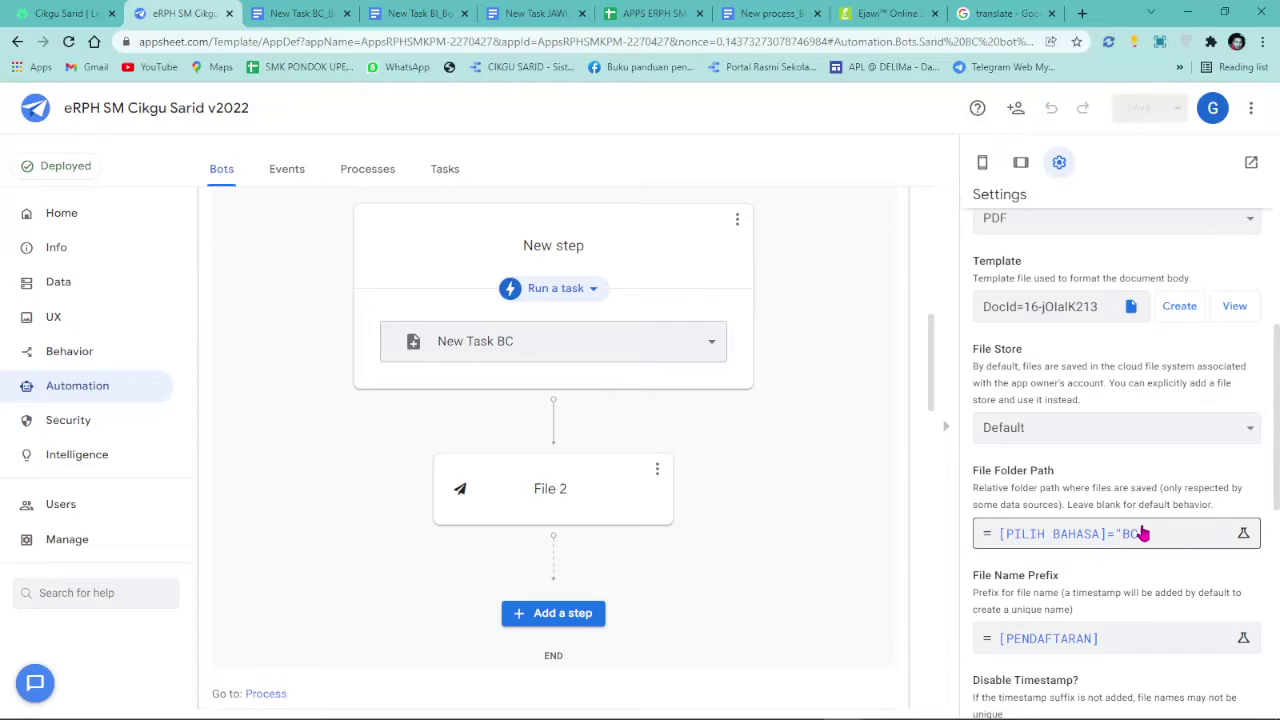
{"action": "scroll", "coordinate": [1143, 534], "scroll_direction": "down", "scroll_amount": 2}
{"action": "scroll", "coordinate": [1143, 537], "scroll_direction": "up", "scroll_amount": 6}
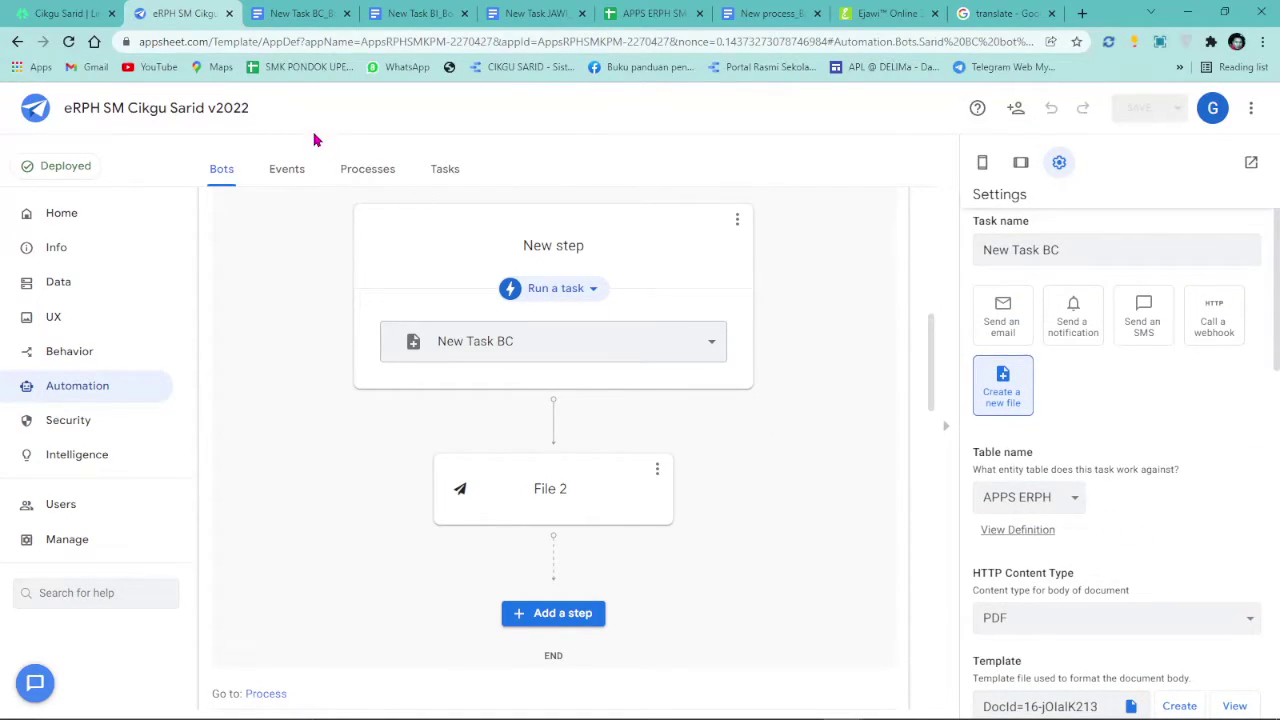
{"action": "scroll", "coordinate": [210, 265], "scroll_direction": "up", "scroll_amount": 4}
{"action": "left_click", "coordinate": [222, 240]}
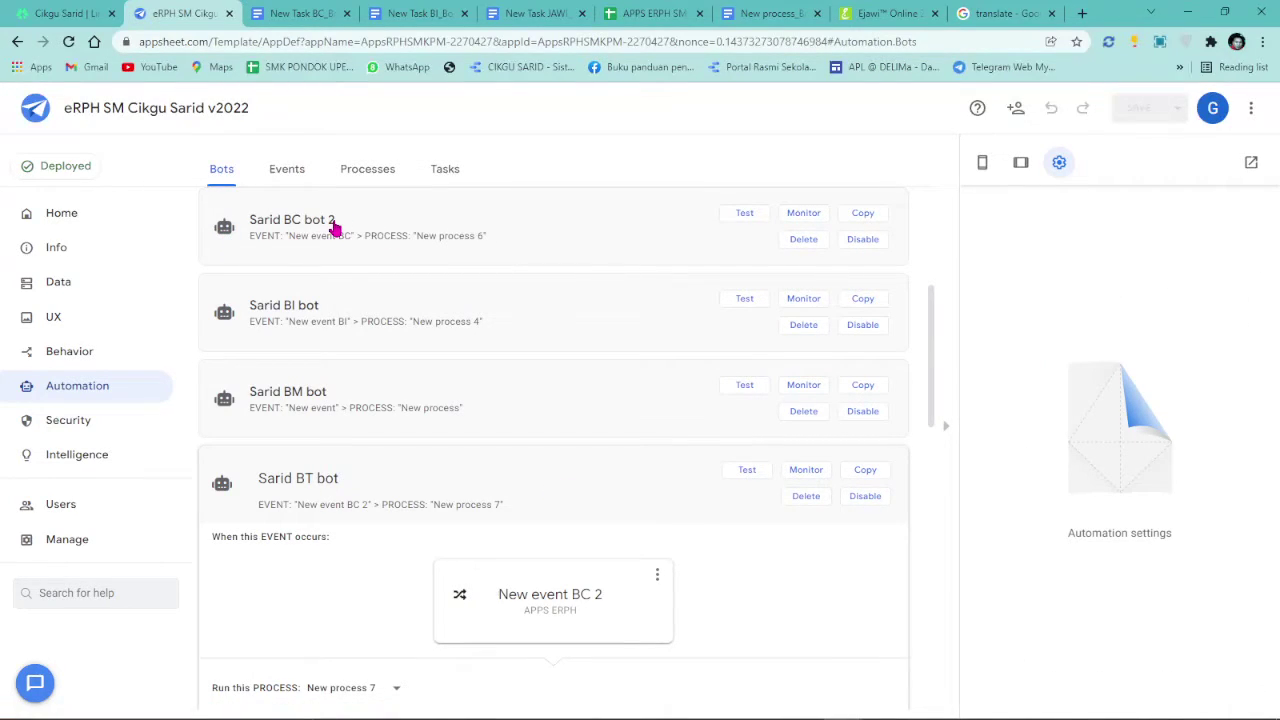
- Remove the trailing number from the original BC bot's name and collapse the bot
{"action": "scroll", "coordinate": [349, 279], "scroll_direction": "up", "scroll_amount": 1}
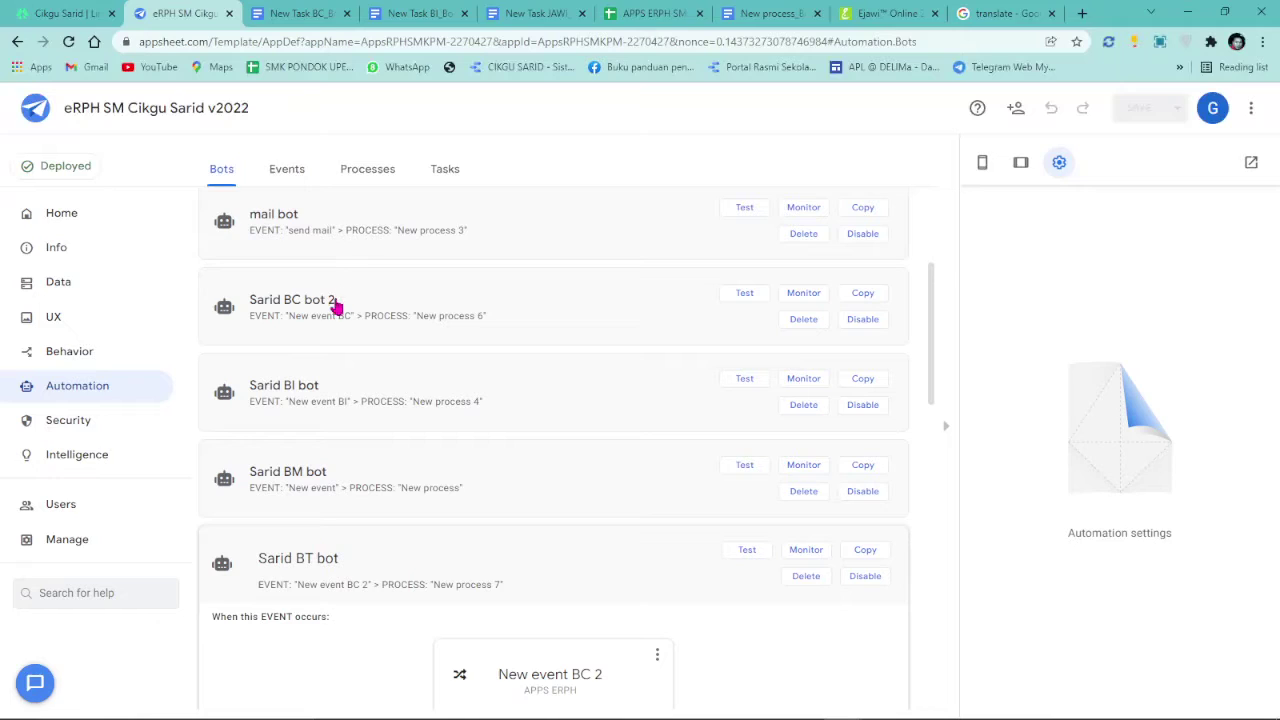
{"action": "left_click", "coordinate": [345, 296]}
{"action": "scroll", "coordinate": [349, 270], "scroll_direction": "down", "scroll_amount": 1}
{"action": "double_click", "coordinate": [360, 221]}
{"action": "key", "text": "BackSpace"}
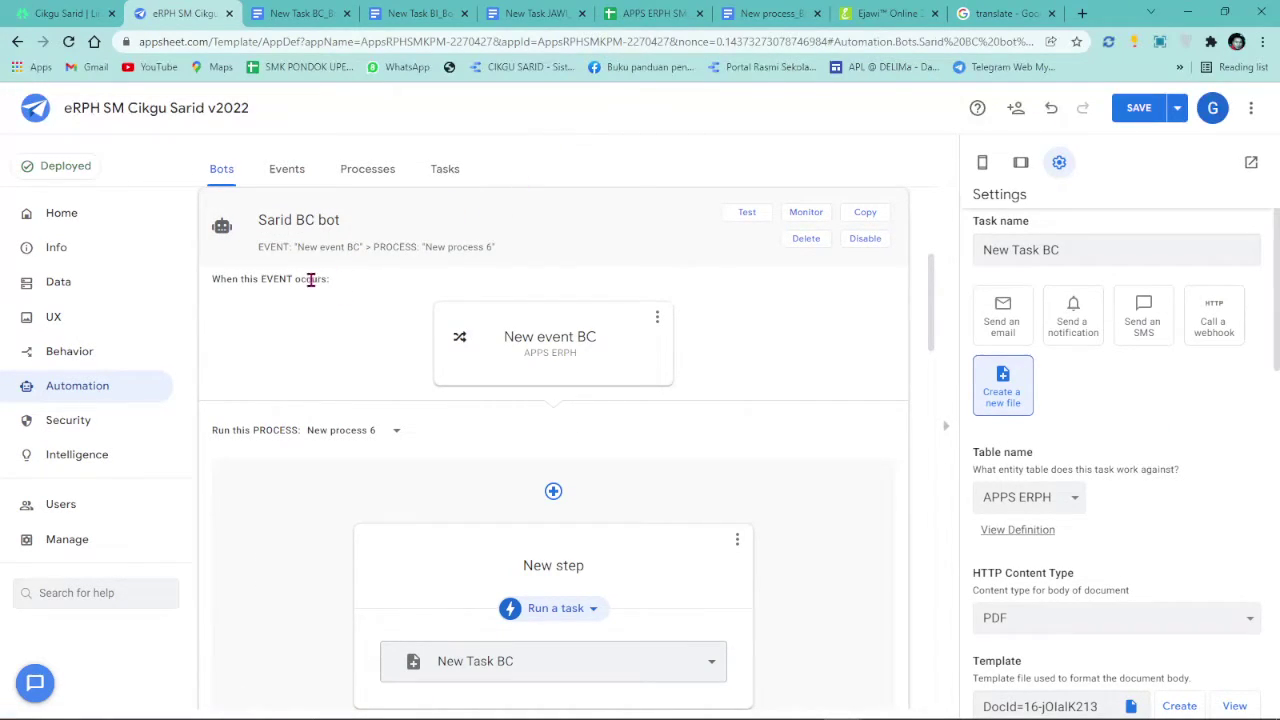
{"action": "left_click", "coordinate": [232, 238]}
- Rename the BT bot's triggering event to "New event BT"
{"action": "scroll", "coordinate": [256, 300], "scroll_direction": "down", "scroll_amount": 1}
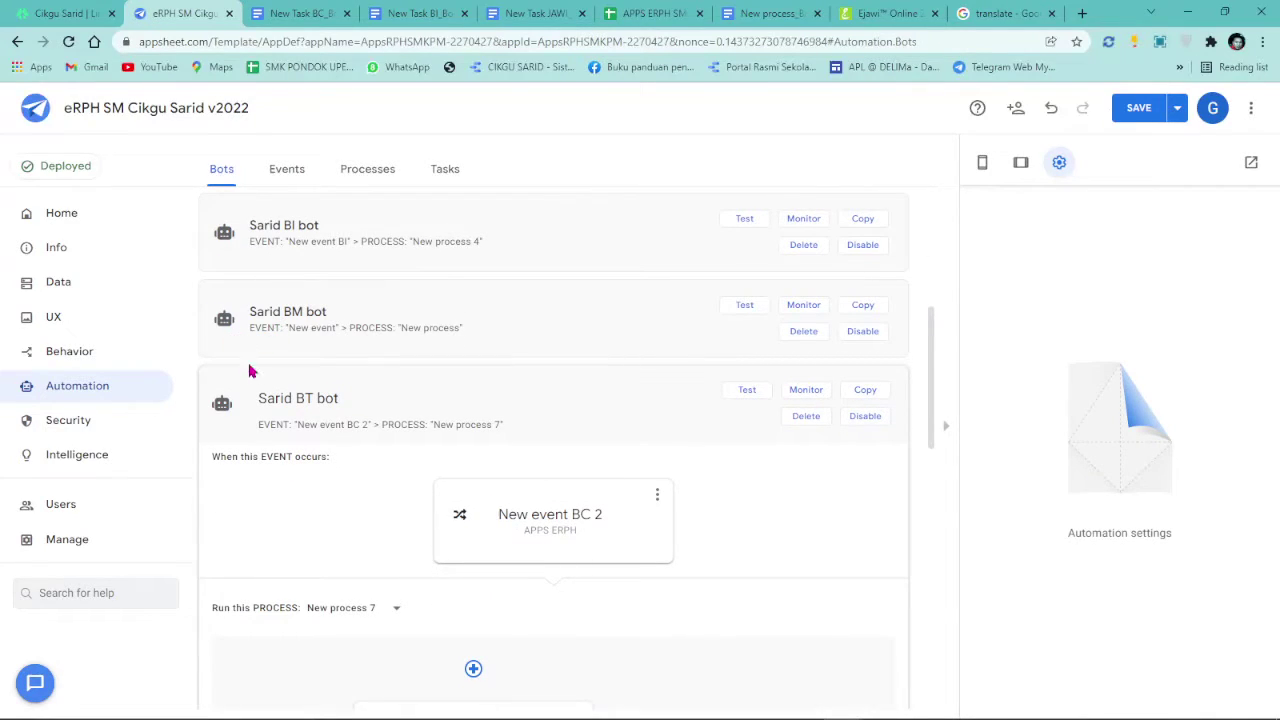
{"action": "left_click", "coordinate": [229, 412]}
{"action": "left_click", "coordinate": [240, 424]}
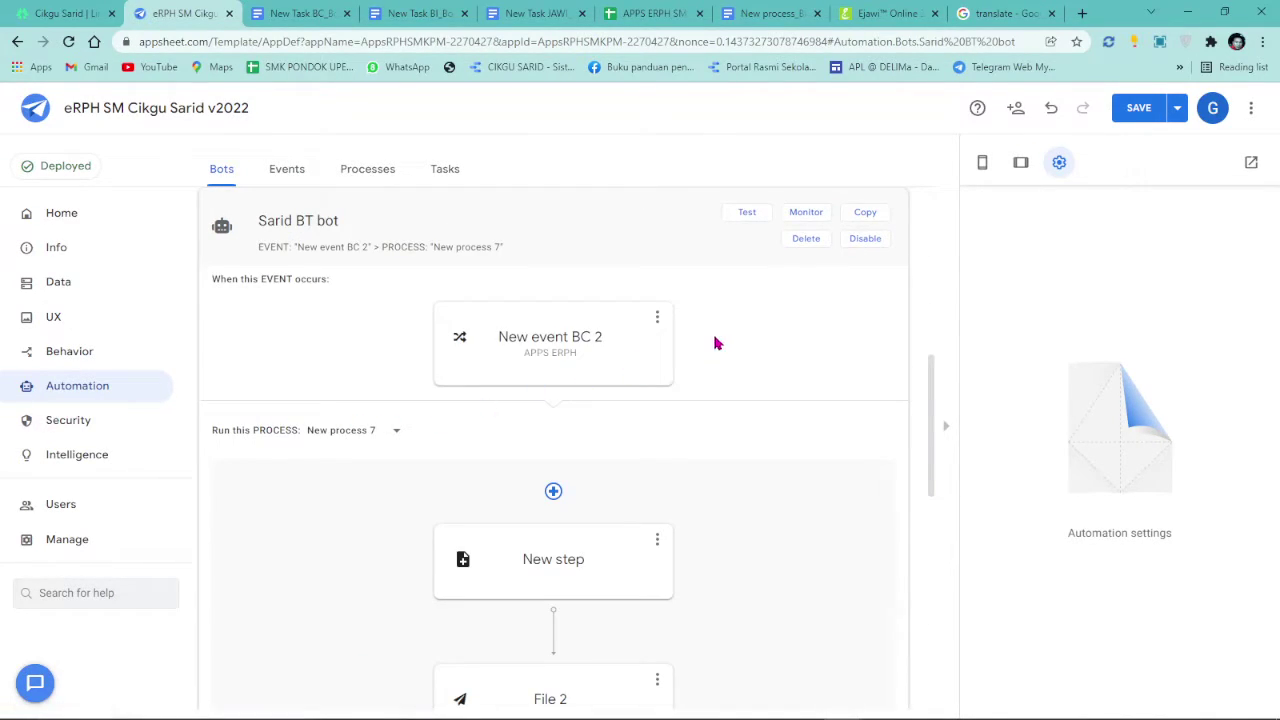
{"action": "left_click", "coordinate": [482, 349]}
{"action": "left_click_drag", "start_coordinate": [1053, 229], "coordinate": [1125, 231]}
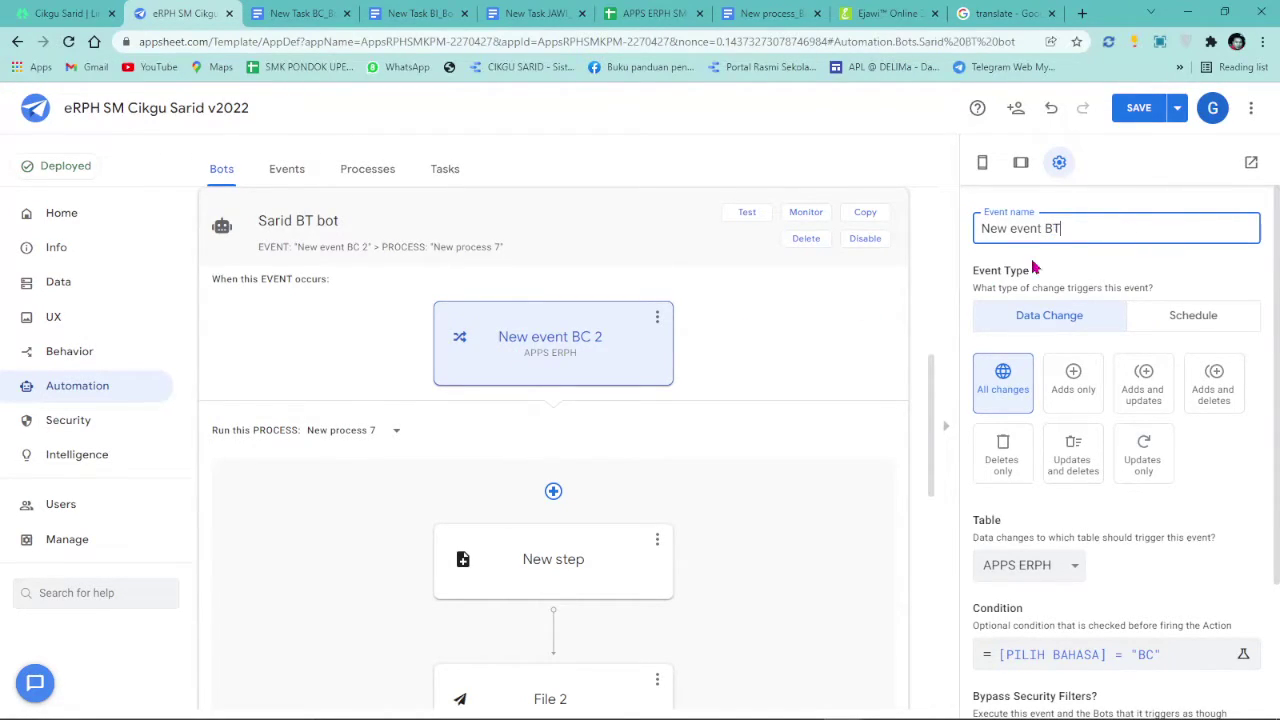
{"action": "type", "text": "T"}
- Change the New event BT condition to [PILIH BAHASA] = "BT" and save the expression
{"action": "scroll", "coordinate": [1100, 450], "scroll_direction": "down", "scroll_amount": 1}
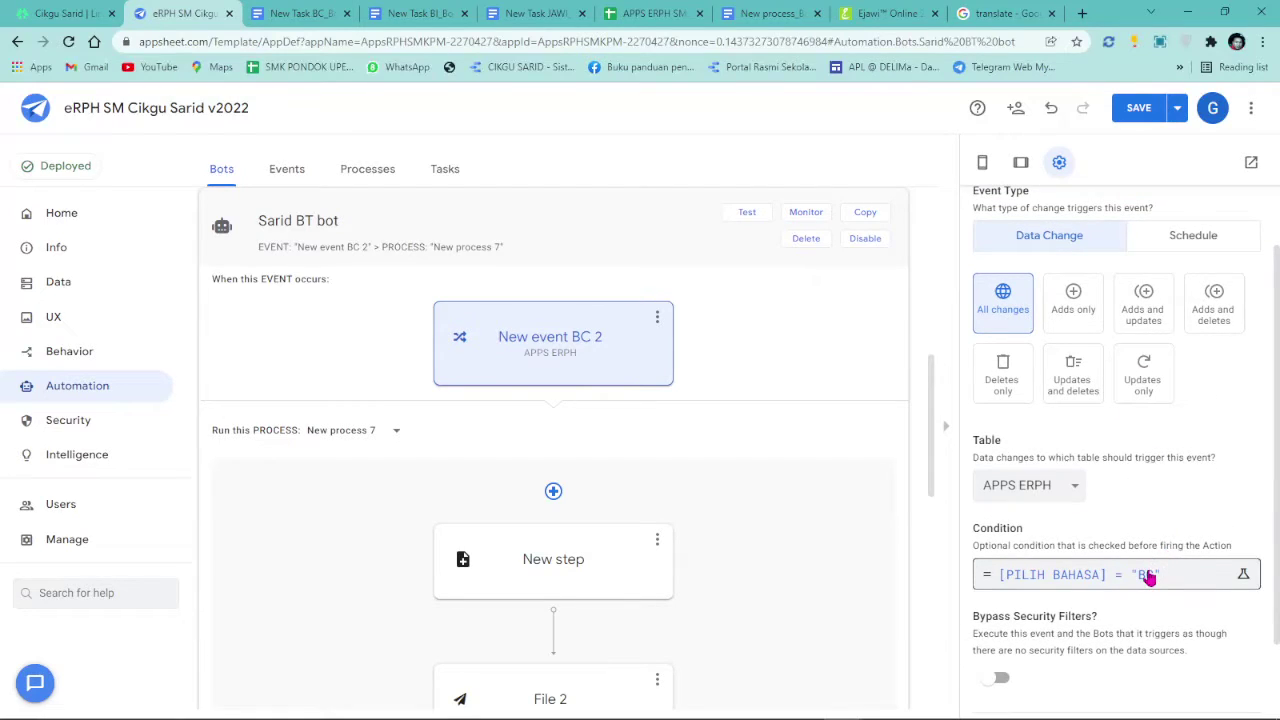
{"action": "left_click", "coordinate": [1143, 574]}
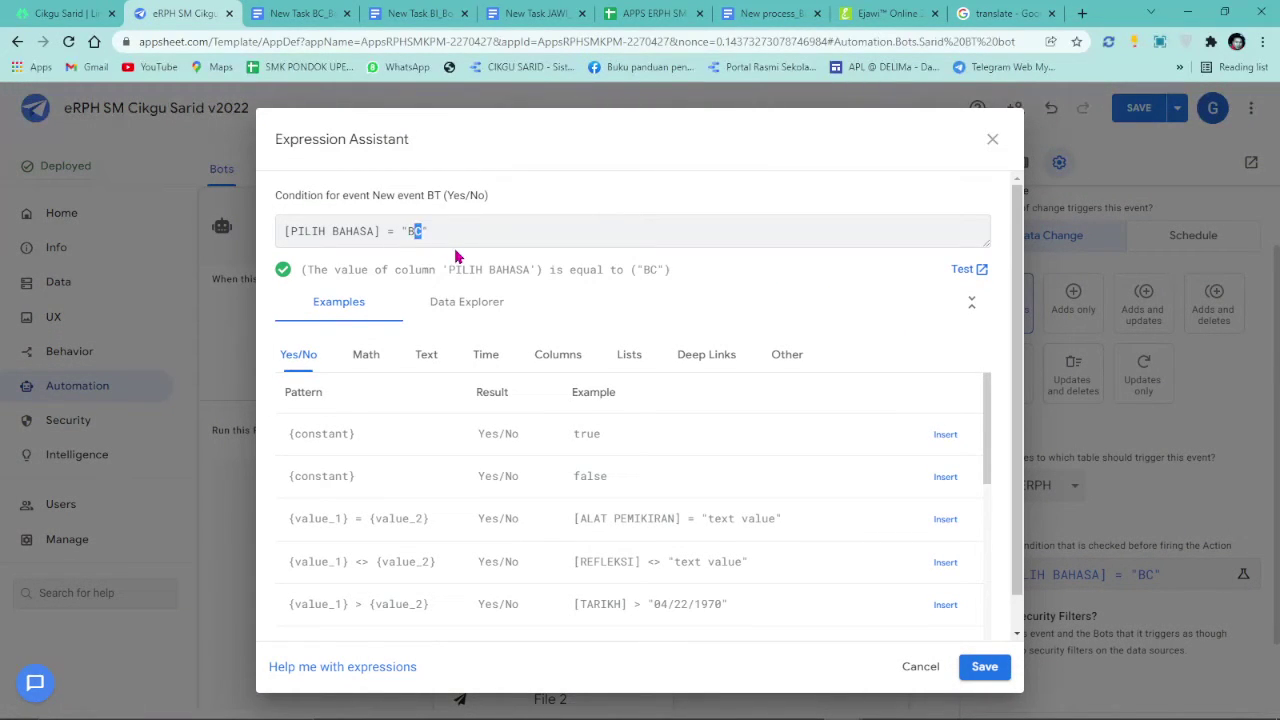
{"action": "type", "text": "T"}
{"action": "left_click", "coordinate": [975, 667]}
- Expand the first step of the BT bot's process, keeping its type as Run a task
{"action": "scroll", "coordinate": [754, 491], "scroll_direction": "down", "scroll_amount": 4}
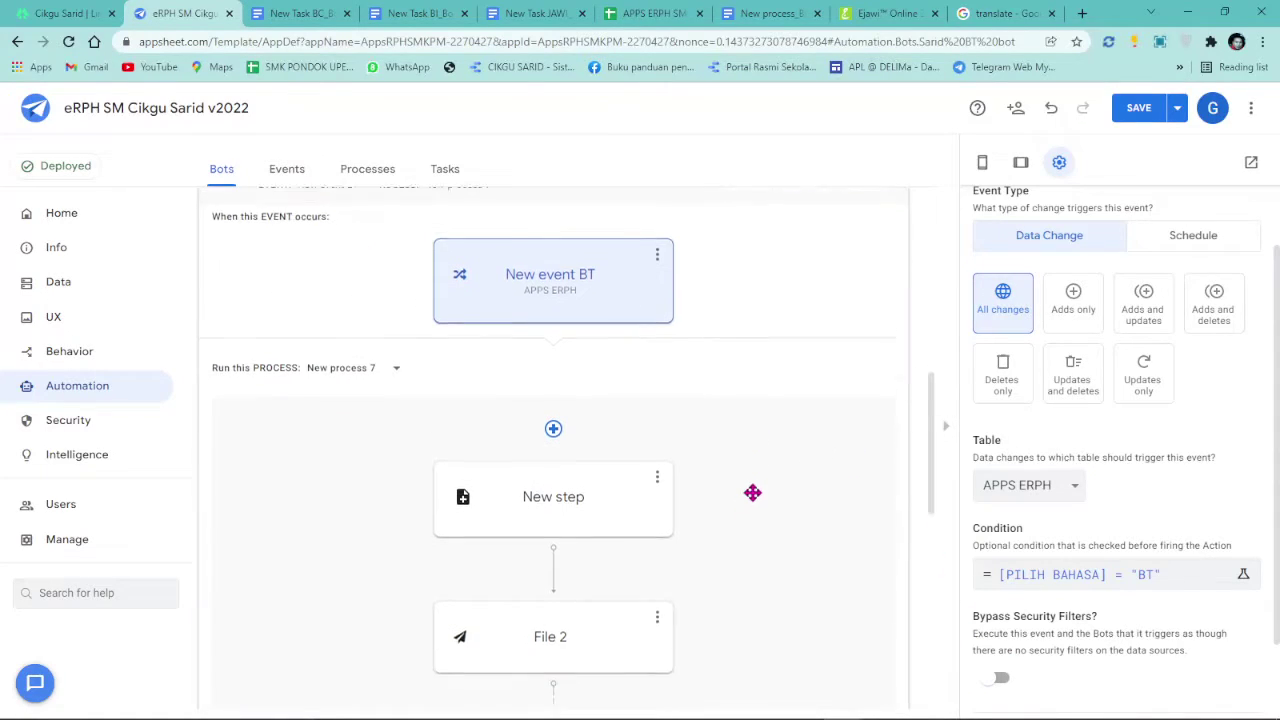
{"action": "scroll", "coordinate": [1063, 560], "scroll_direction": "down", "scroll_amount": 2}
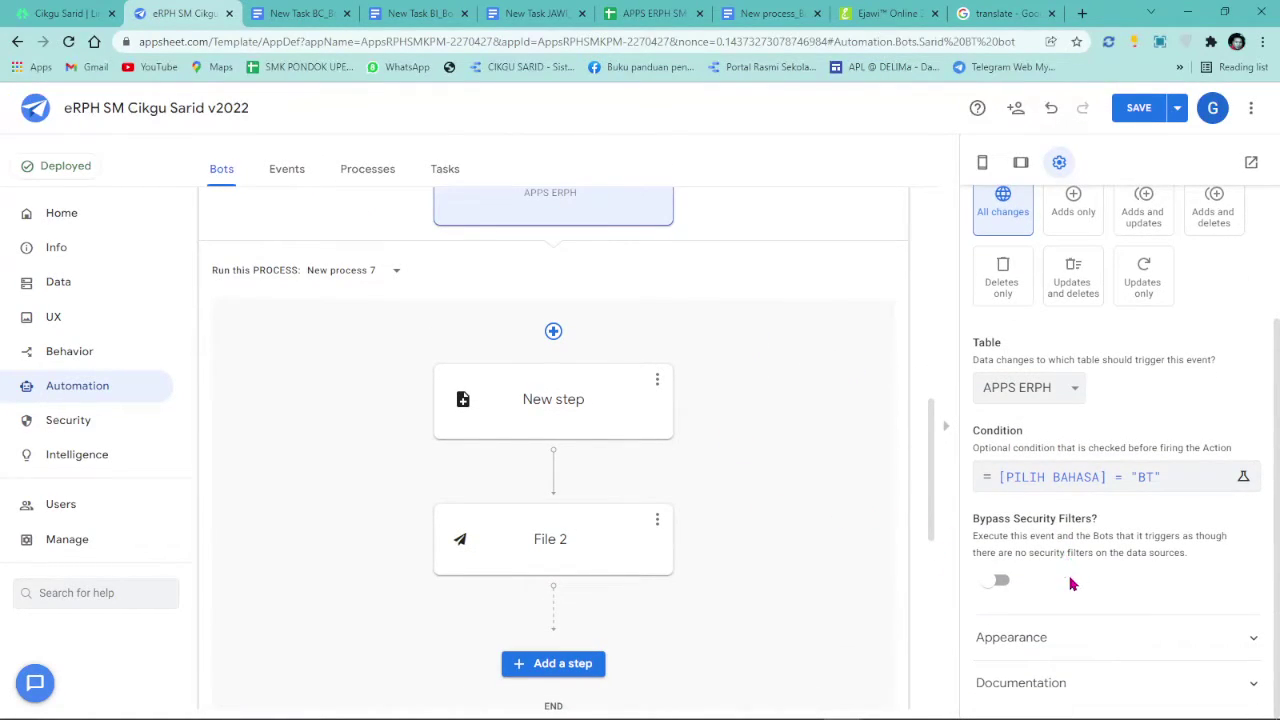
{"action": "left_click", "coordinate": [474, 391]}
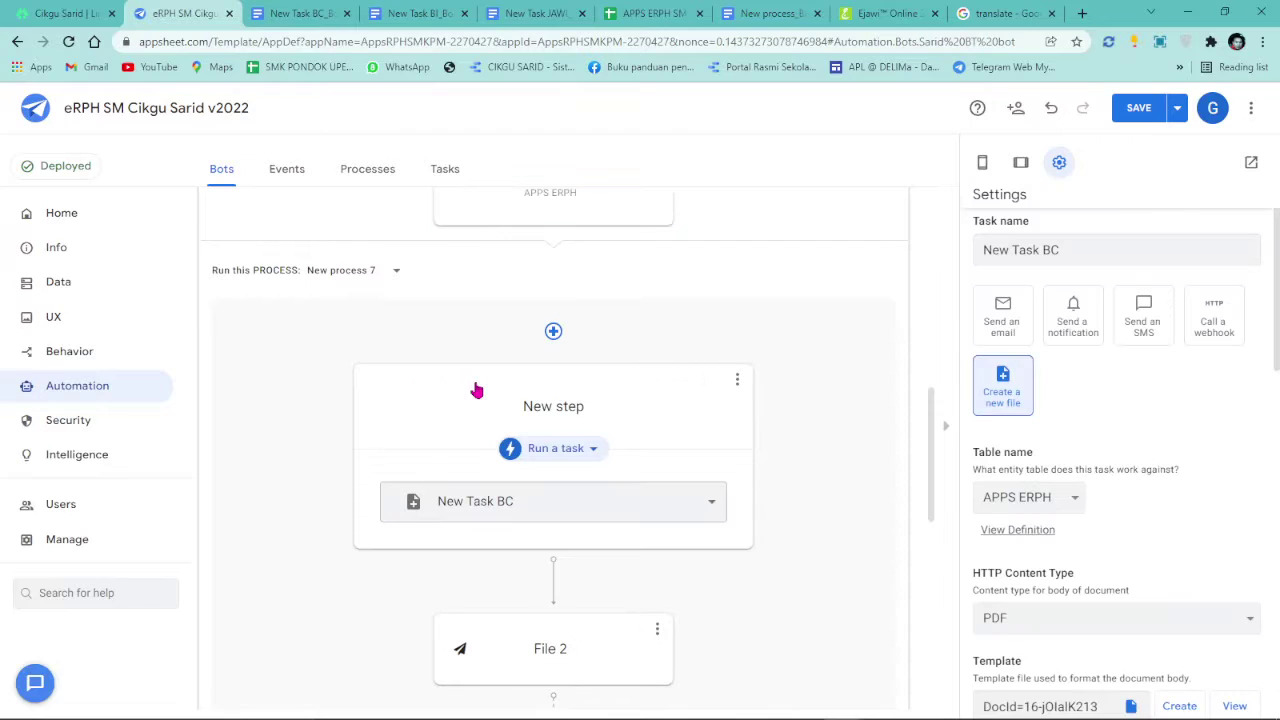
{"action": "left_click", "coordinate": [590, 460]}
{"action": "left_click", "coordinate": [722, 428]}
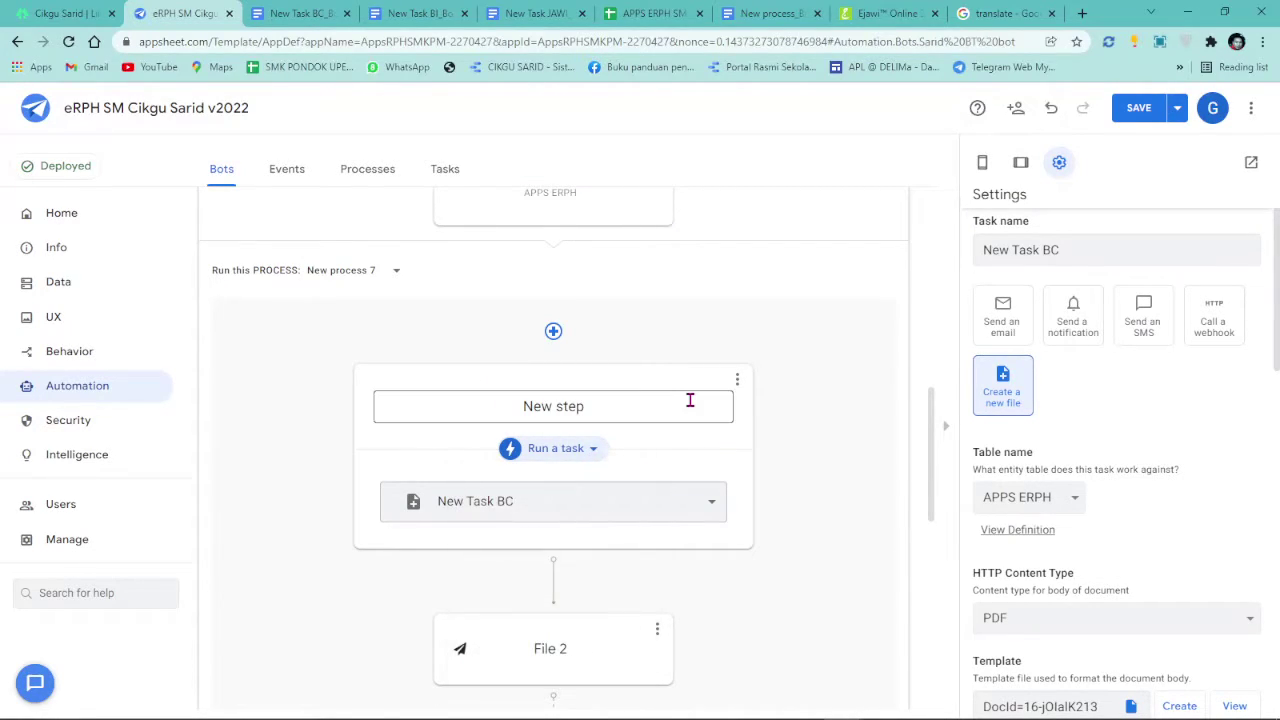
{"action": "left_click", "coordinate": [567, 450]}
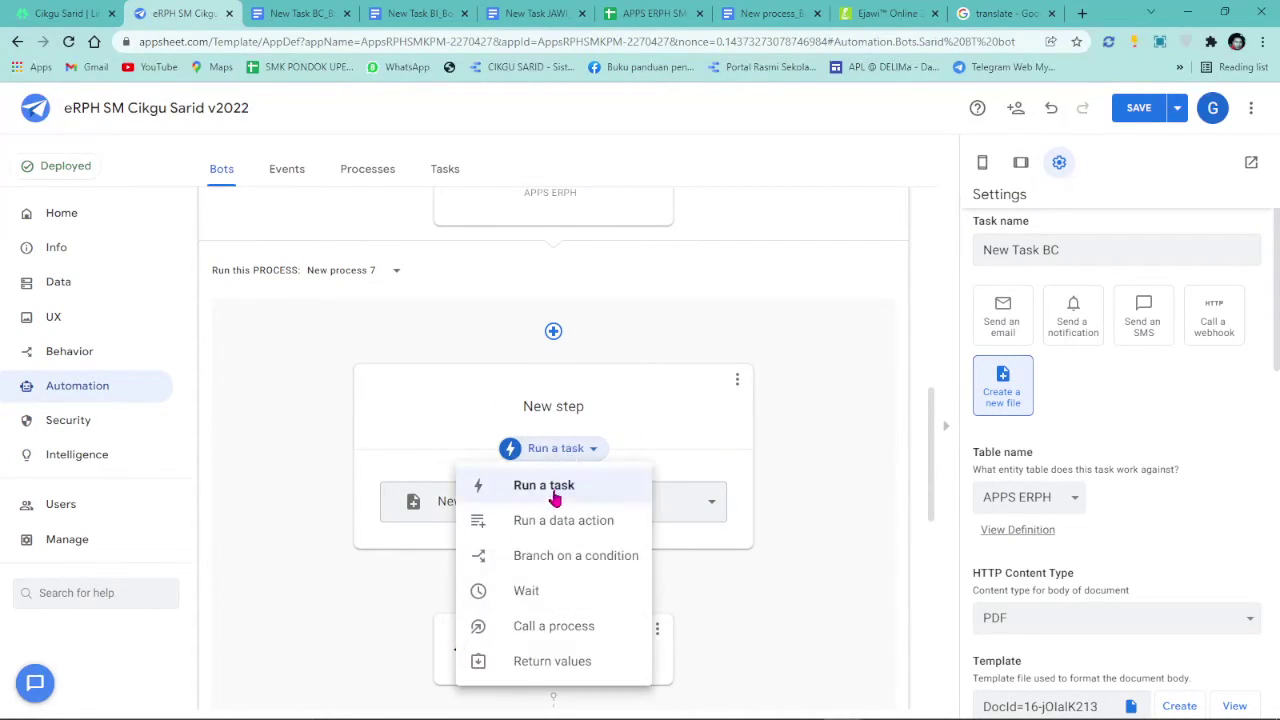
{"action": "left_click", "coordinate": [641, 414]}
- Create a new task for the BT bot's New step in place of New Task BC
{"action": "scroll", "coordinate": [526, 394], "scroll_direction": "up", "scroll_amount": 3}
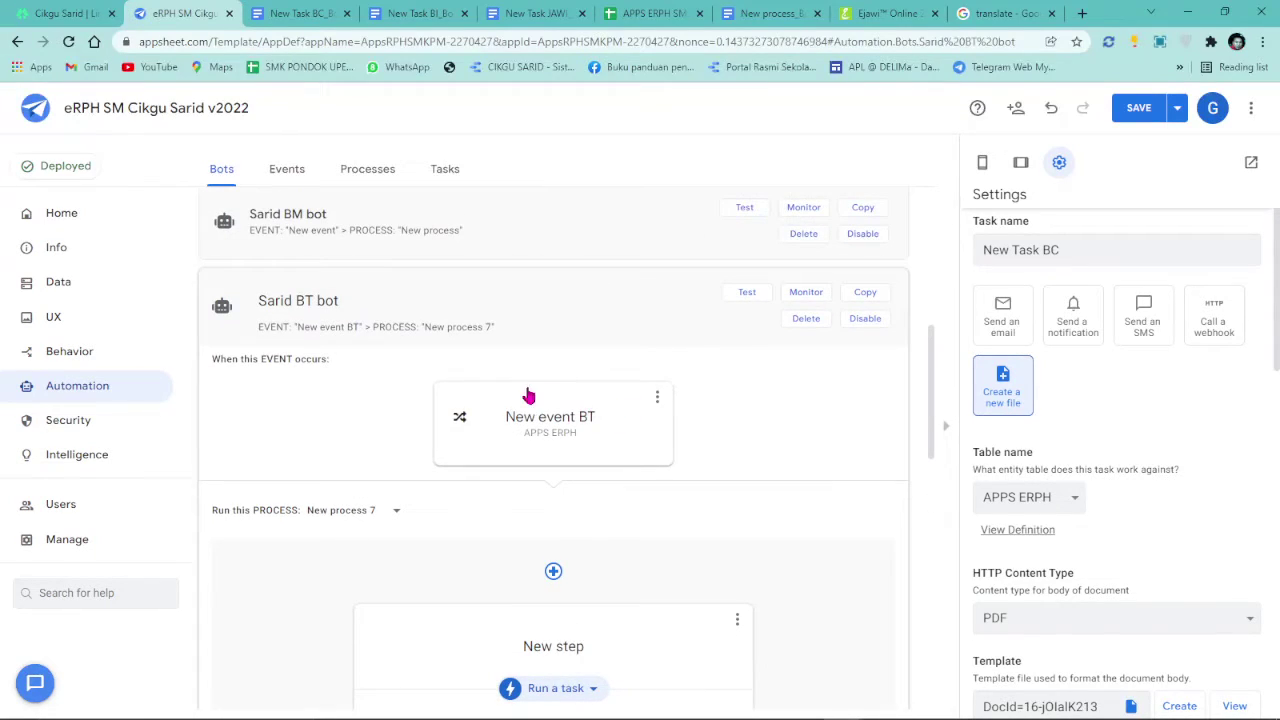
{"action": "left_click", "coordinate": [473, 417]}
{"action": "scroll", "coordinate": [470, 430], "scroll_direction": "down", "scroll_amount": 2}
{"action": "left_click", "coordinate": [466, 470]}
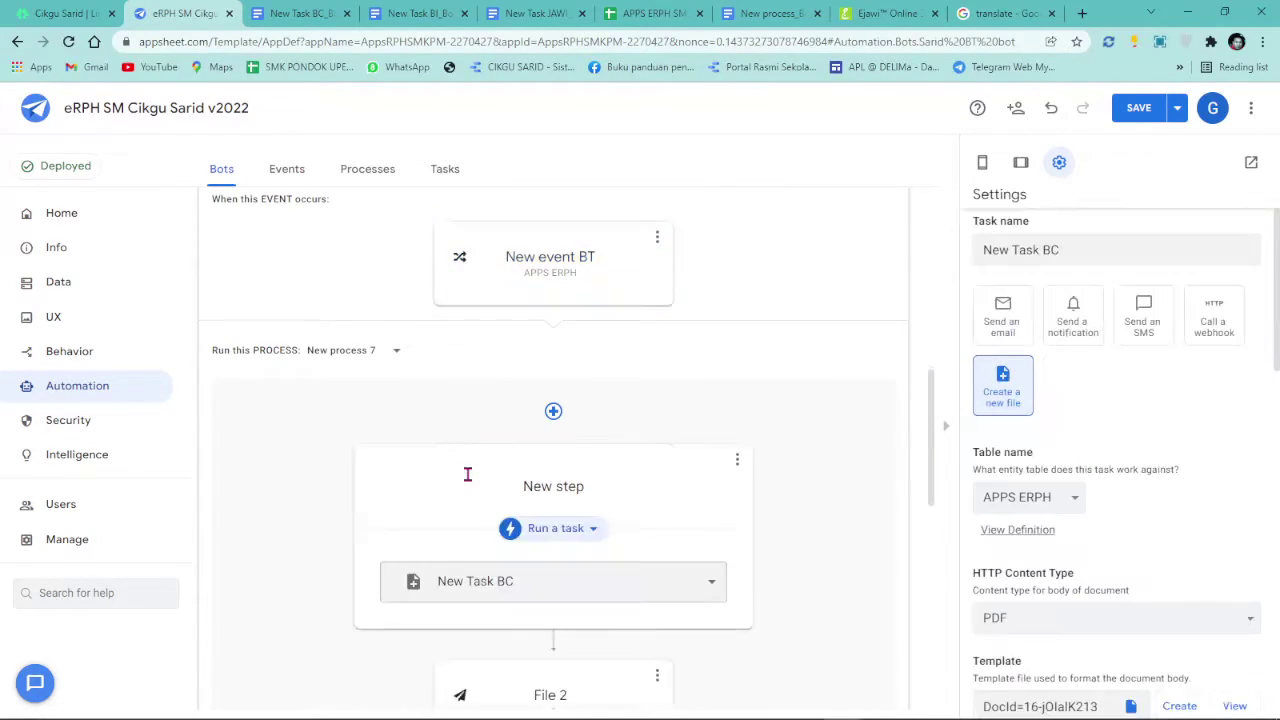
{"action": "left_click", "coordinate": [631, 580]}
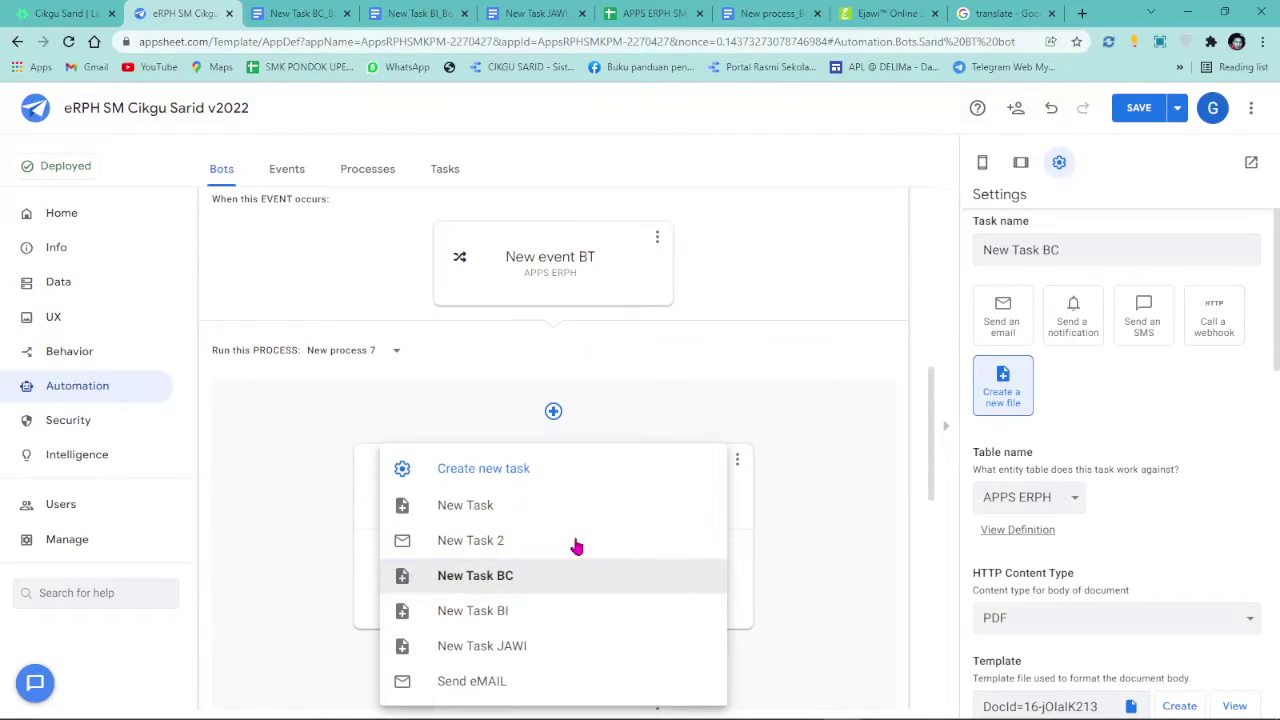
{"action": "left_click", "coordinate": [543, 474]}
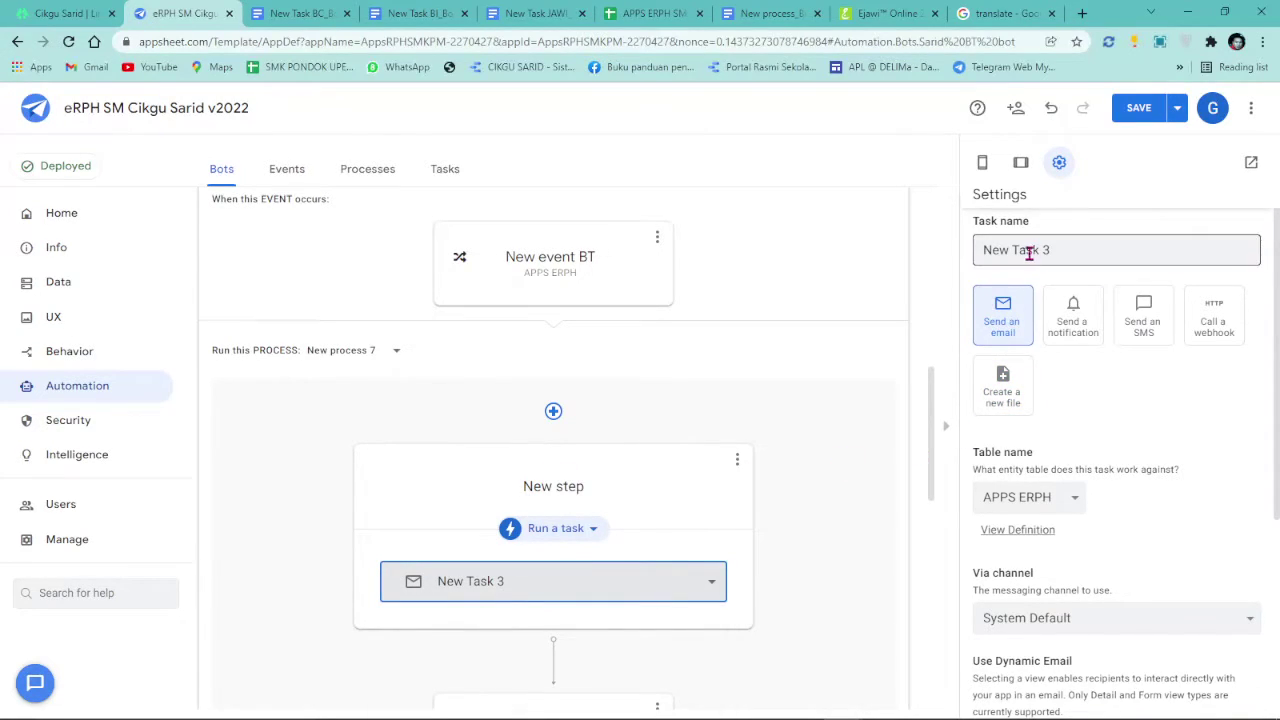
- Rename the new task as New Task BT and make it create a new file
{"action": "left_click_drag", "start_coordinate": [1040, 252], "coordinate": [1062, 250]}
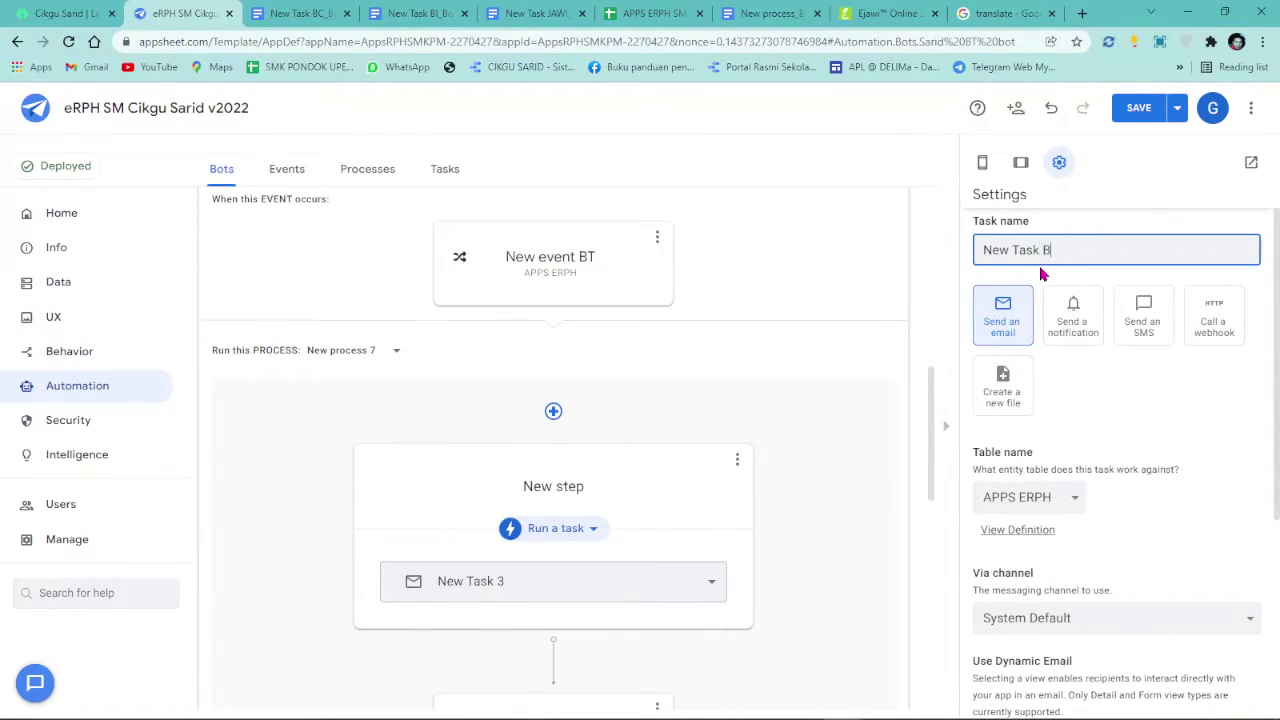
{"action": "type", "text": "BT"}
{"action": "left_click", "coordinate": [1005, 388]}
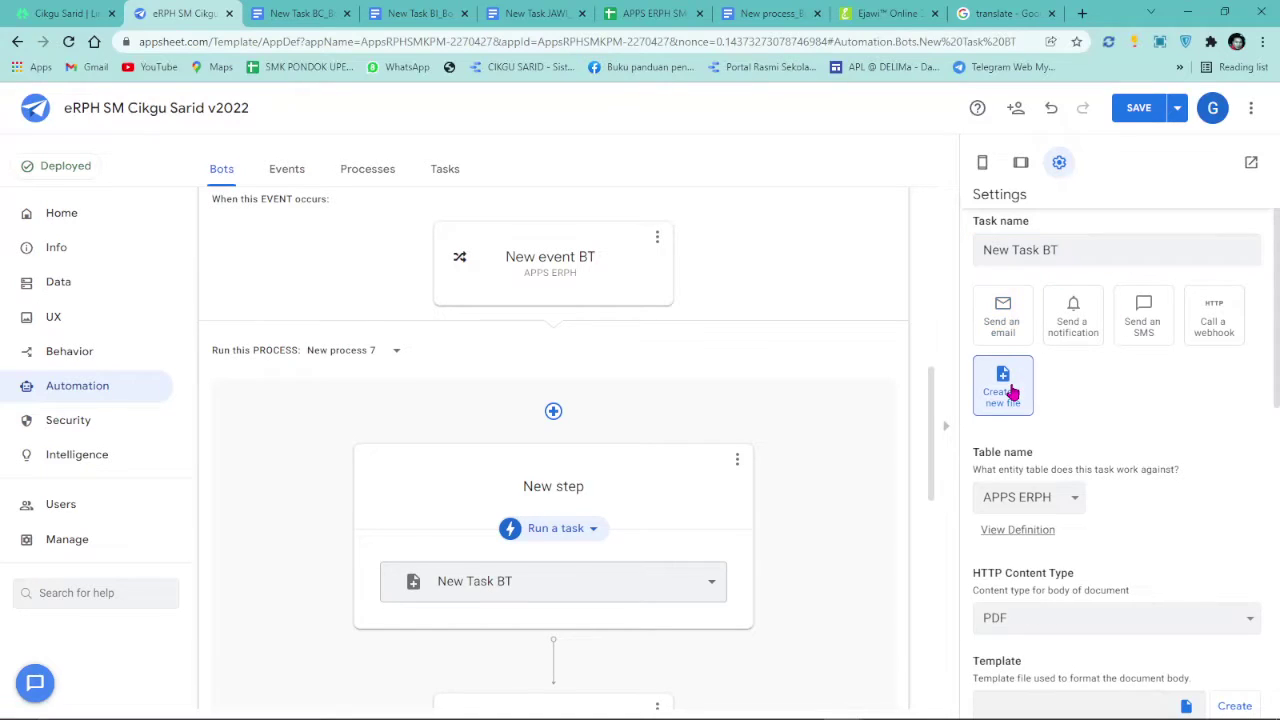
- Create a body template for New Task BT and open the template document
{"action": "scroll", "coordinate": [1196, 554], "scroll_direction": "down", "scroll_amount": 2}
{"action": "scroll", "coordinate": [1196, 554], "scroll_direction": "down", "scroll_amount": 1}
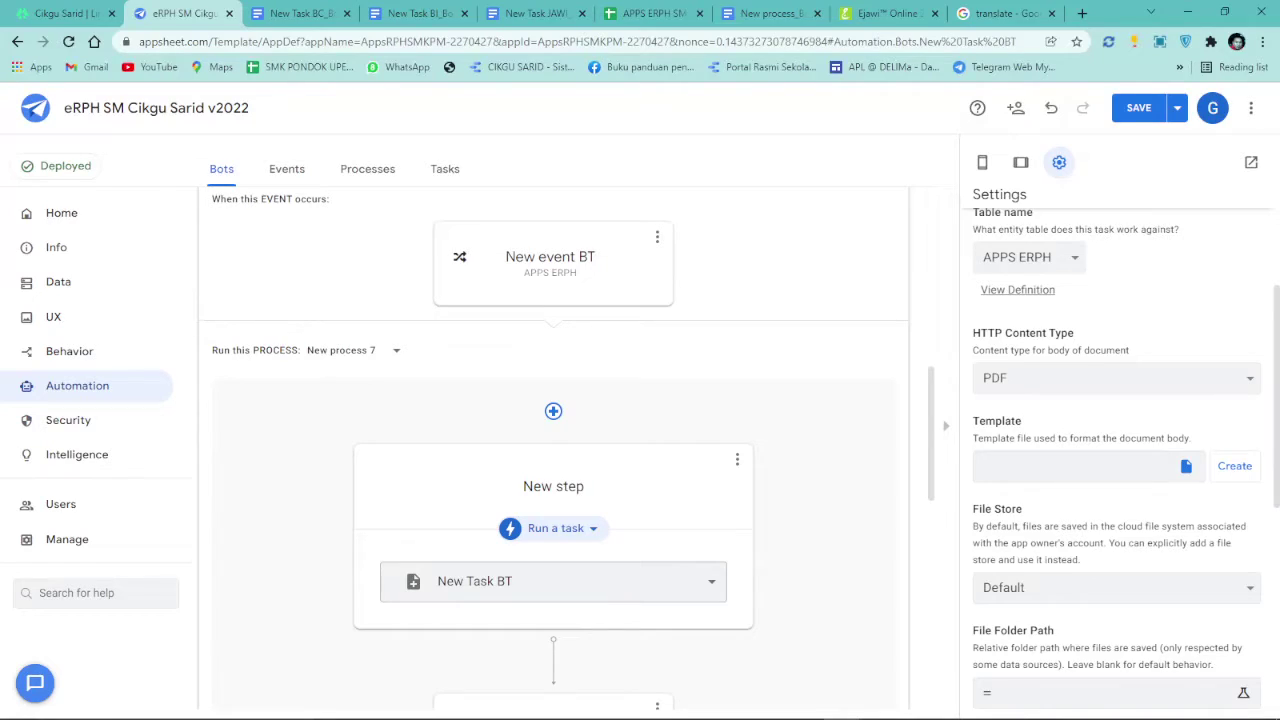
{"action": "left_click", "coordinate": [1227, 467]}
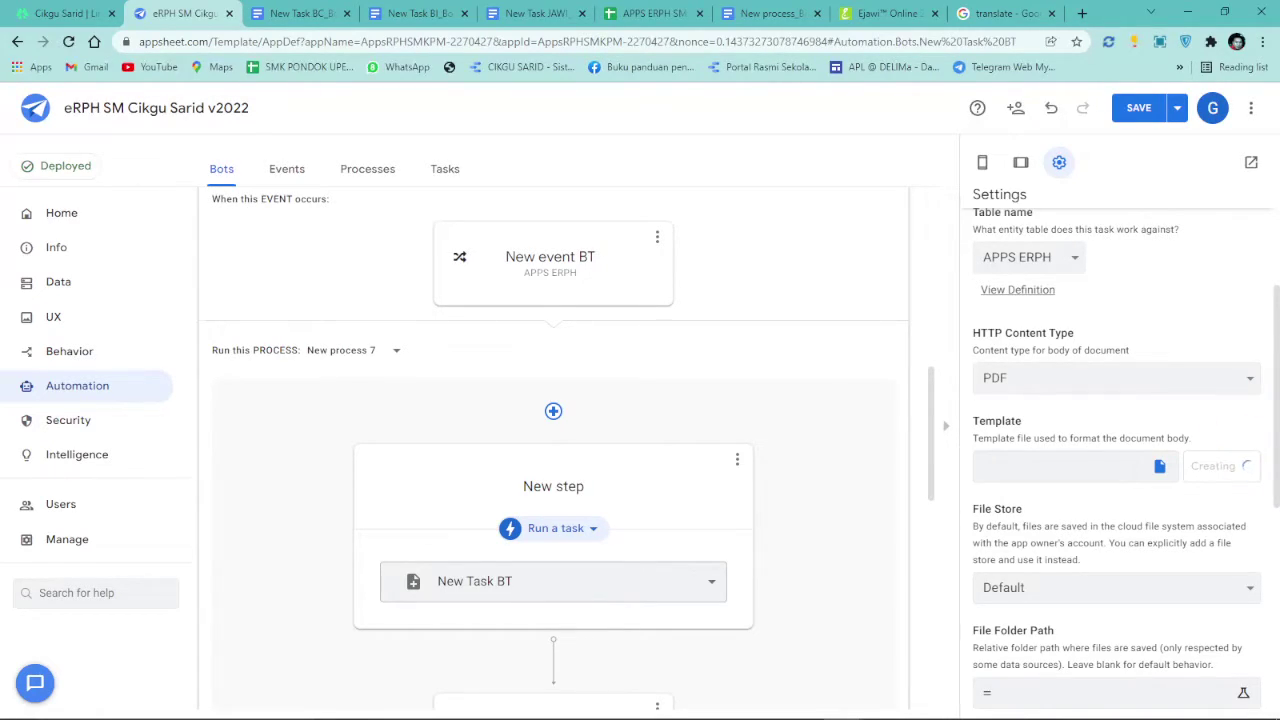
{"action": "scroll", "coordinate": [837, 315], "scroll_direction": "down", "scroll_amount": 2}
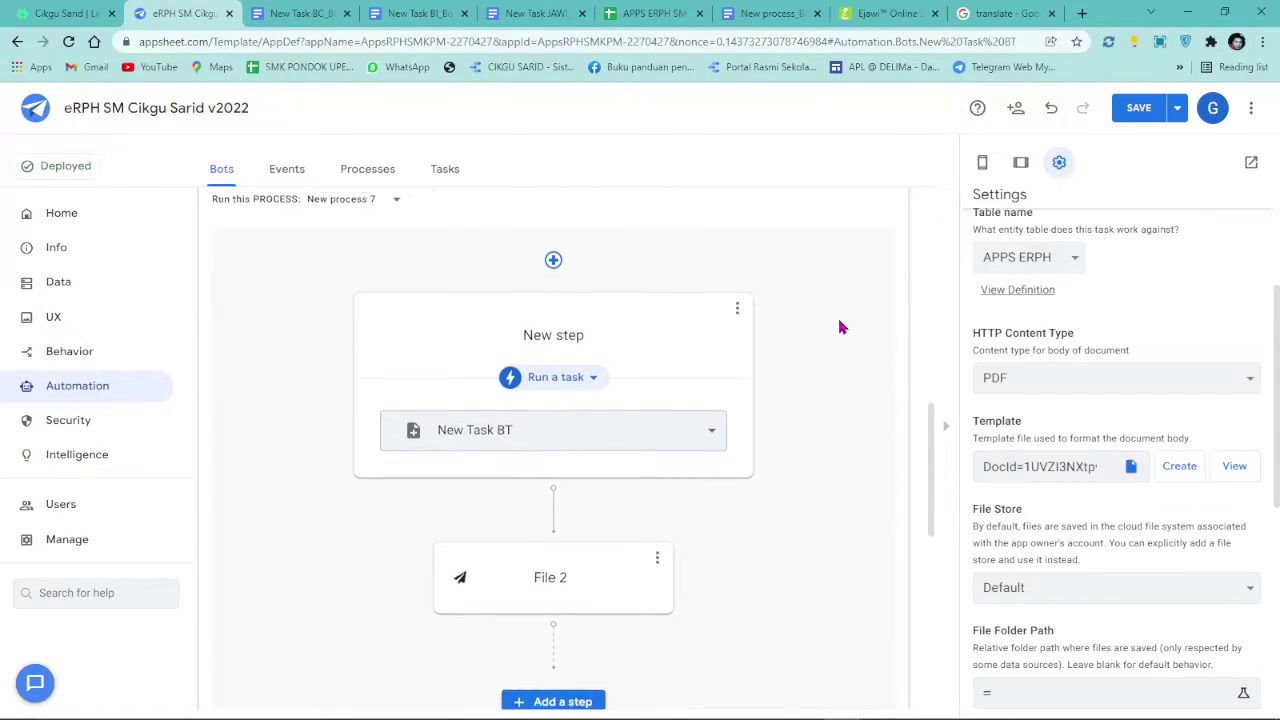
{"action": "left_click", "coordinate": [1238, 464]}
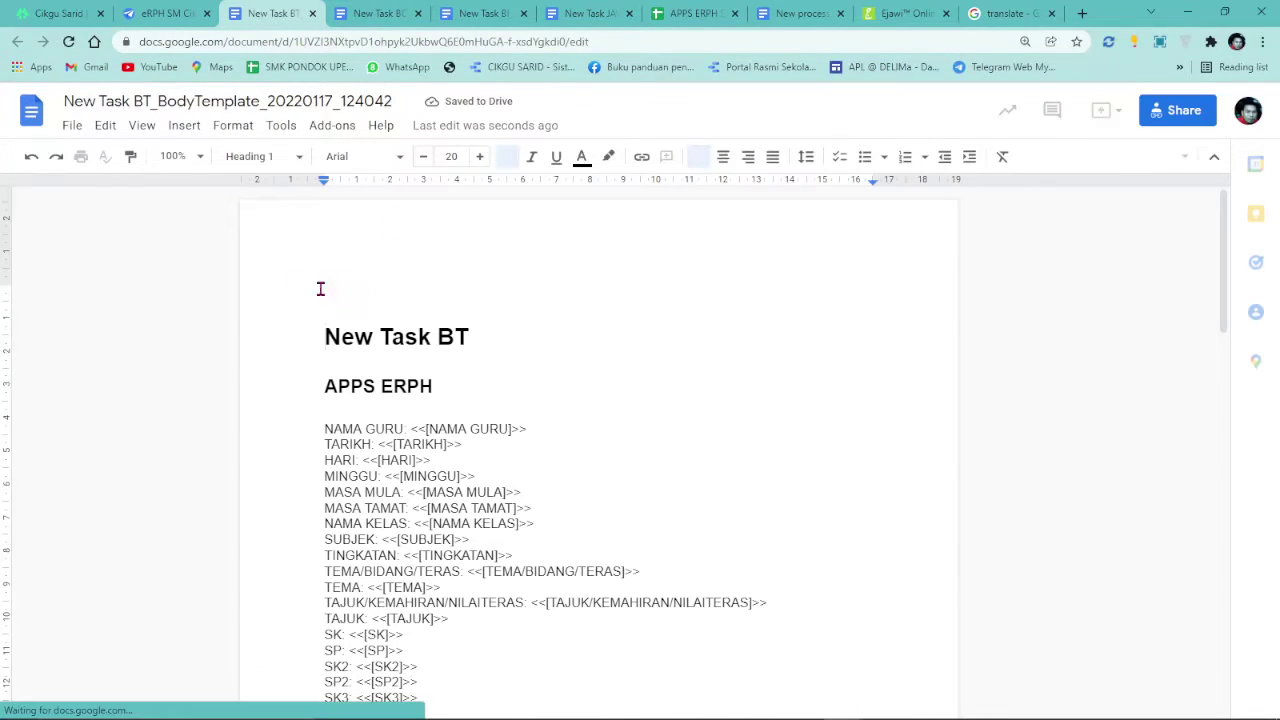
- Replace the entire generated content of the BT template with the copied Tamil lesson plan table
{"action": "left_click_drag", "start_coordinate": [7, 261], "coordinate": [8, 210]}
{"action": "key", "text": "ctrl+a"}
{"action": "key", "text": "BackSpace"}
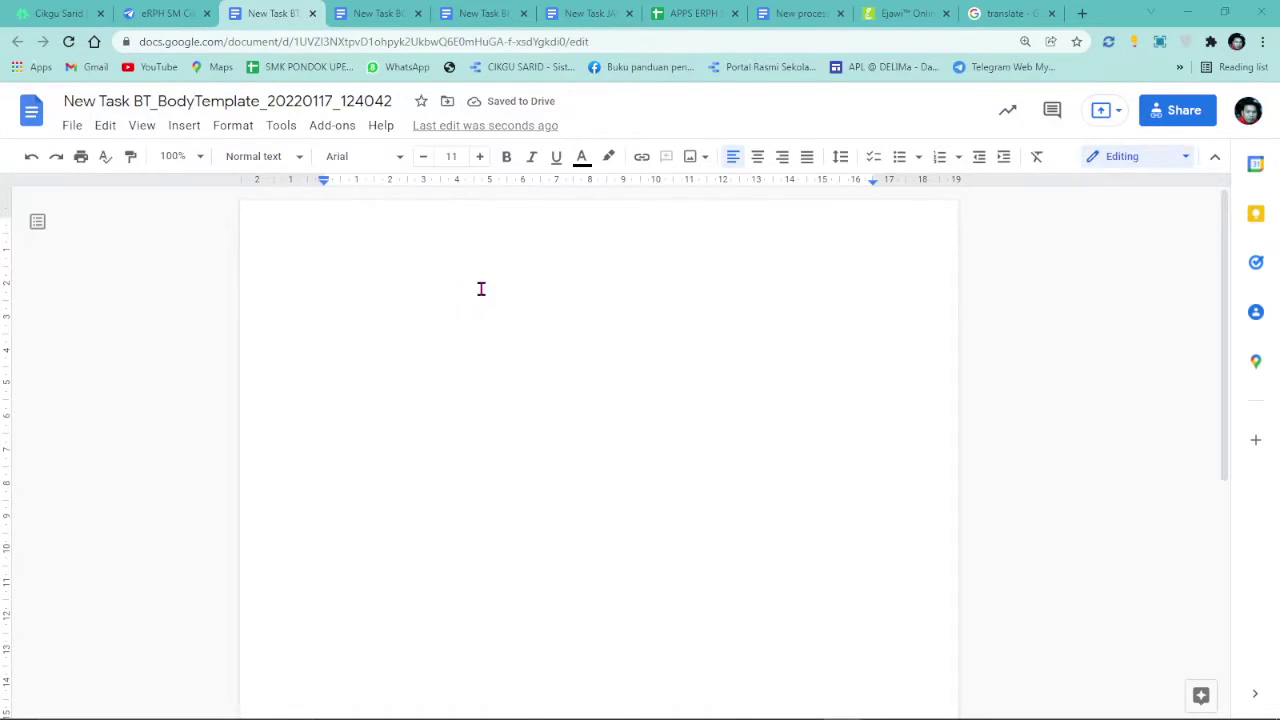
{"action": "right_click", "coordinate": [425, 269]}
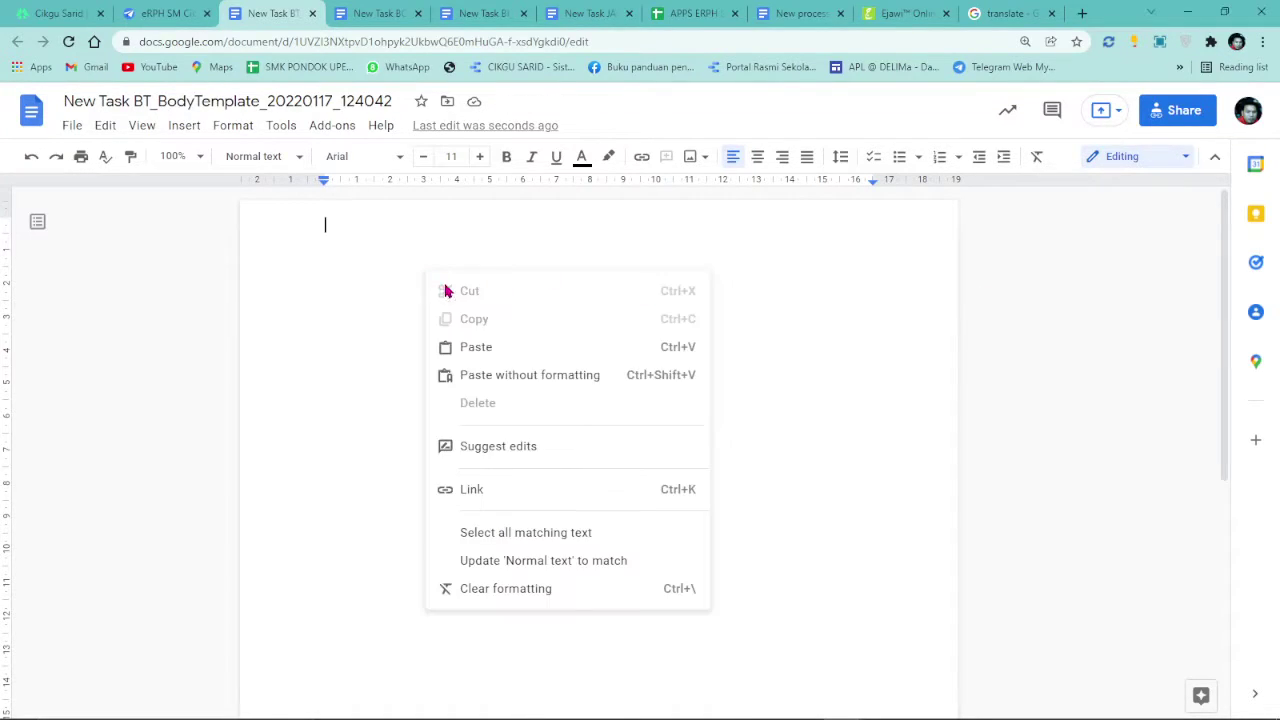
{"action": "left_click", "coordinate": [505, 366]}
{"action": "scroll", "coordinate": [630, 362], "scroll_direction": "up", "scroll_amount": 5}
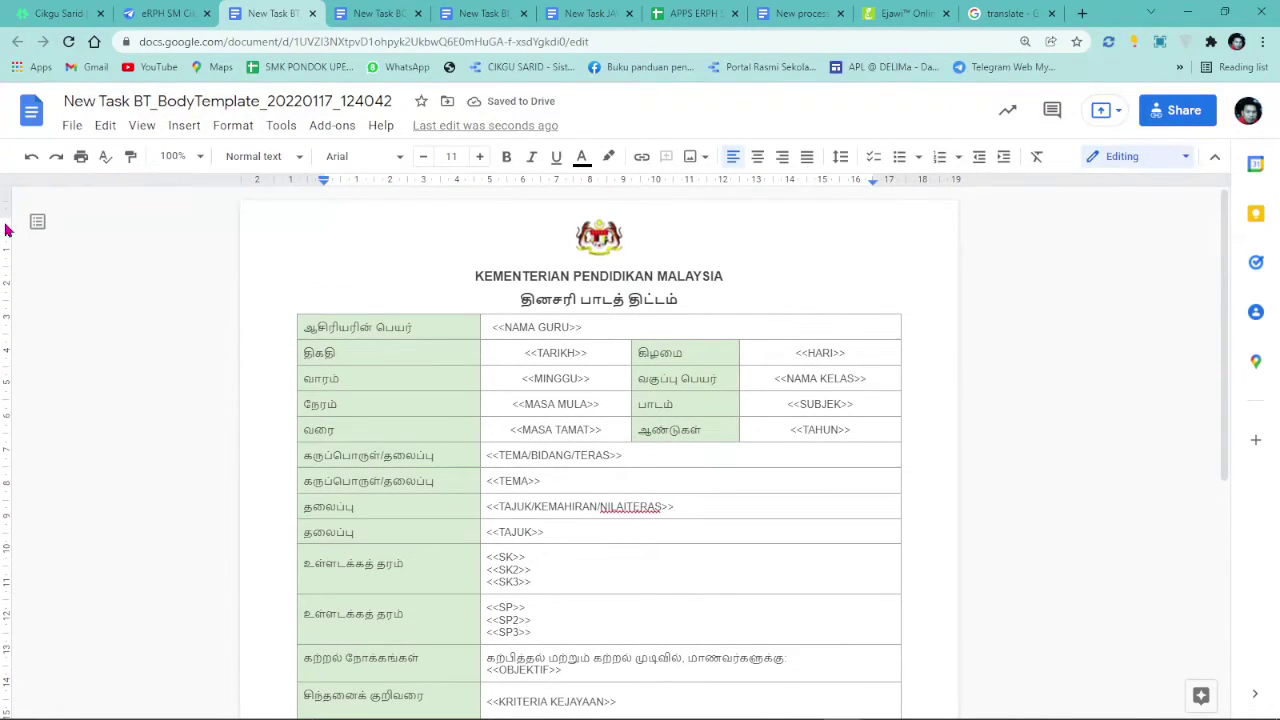
- Reload the BT template and change the <<TAHUN>> placeholder to <<TINGKATAN>>
{"action": "left_click", "coordinate": [68, 41]}
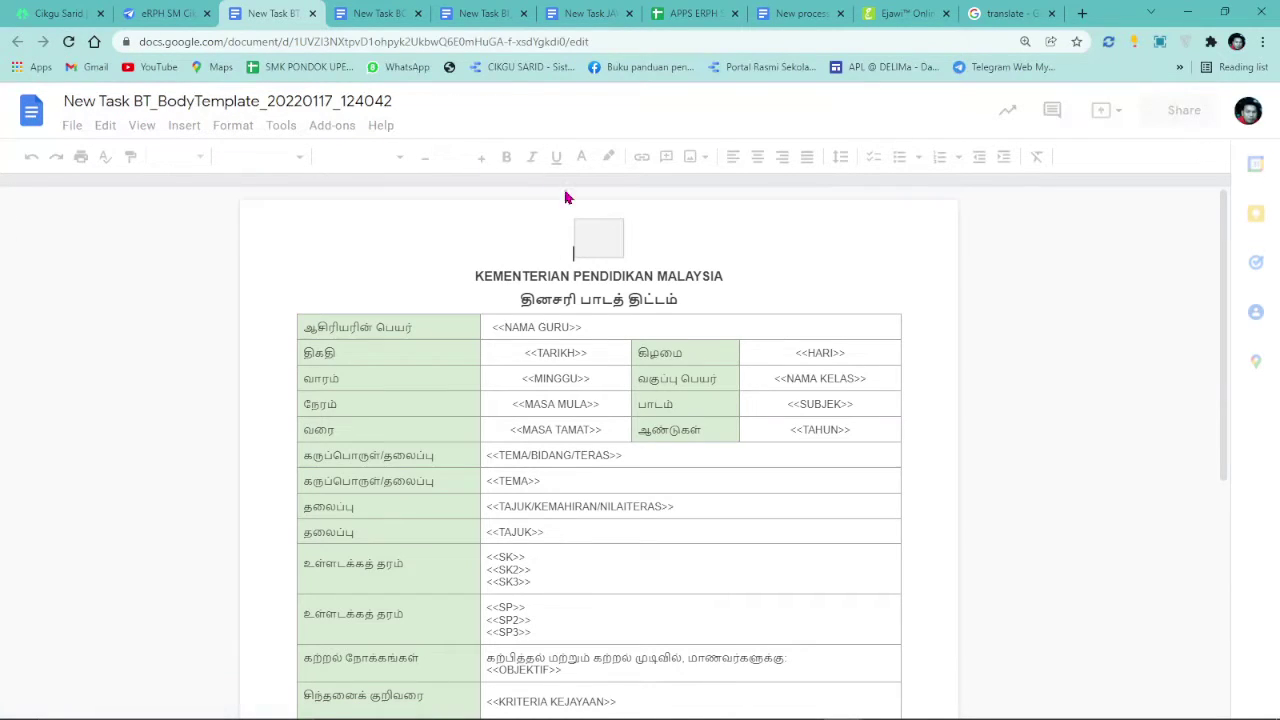
{"action": "double_click", "coordinate": [820, 430]}
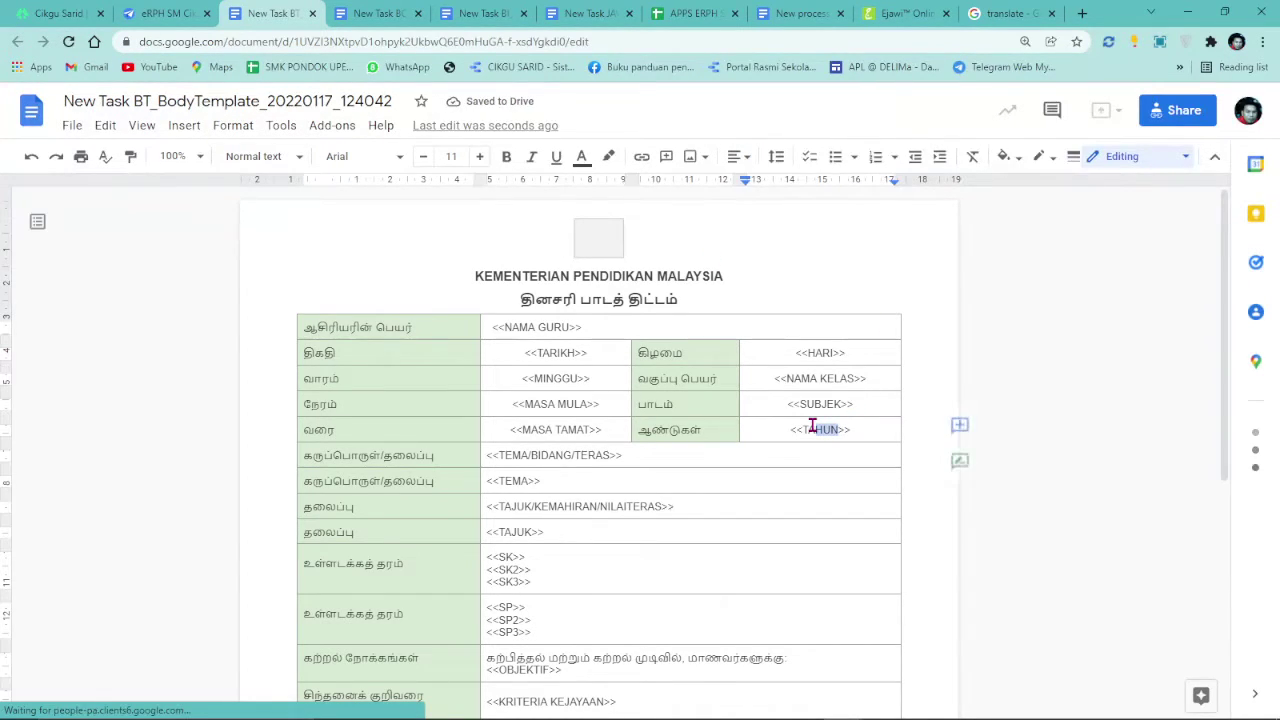
{"action": "type", "text": "TINGKA"}
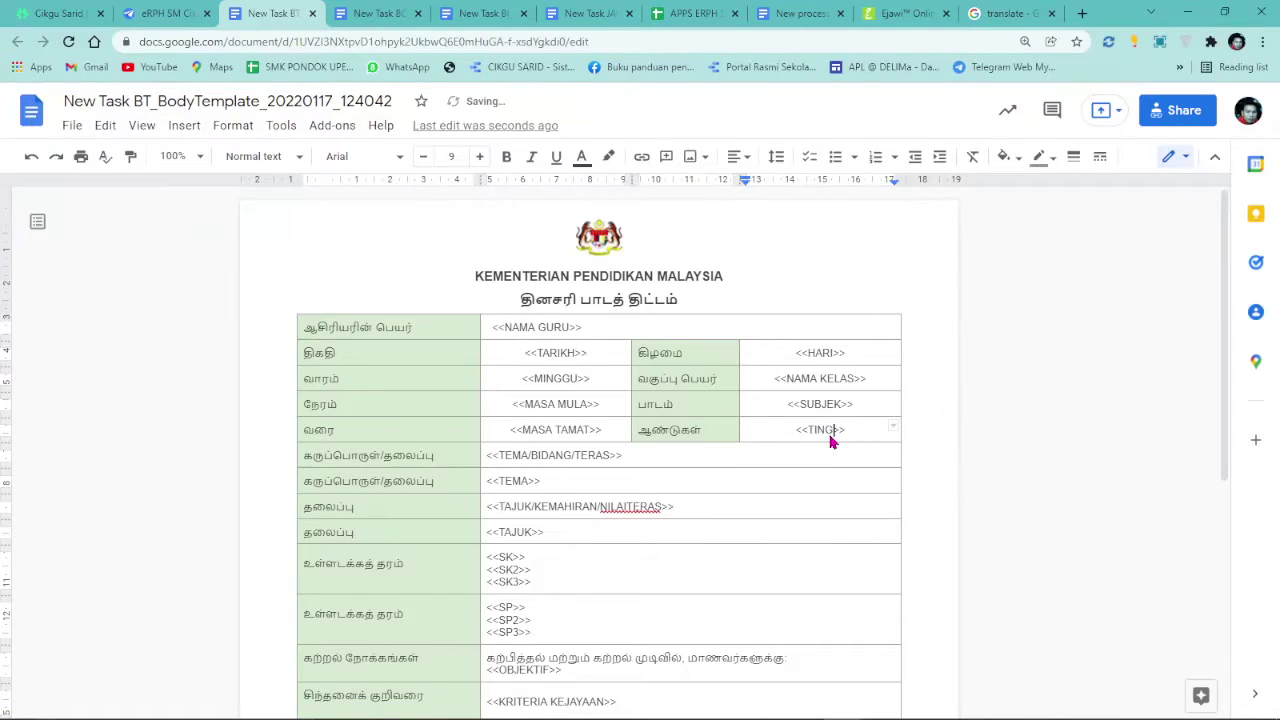
{"action": "type", "text": "TAN"}
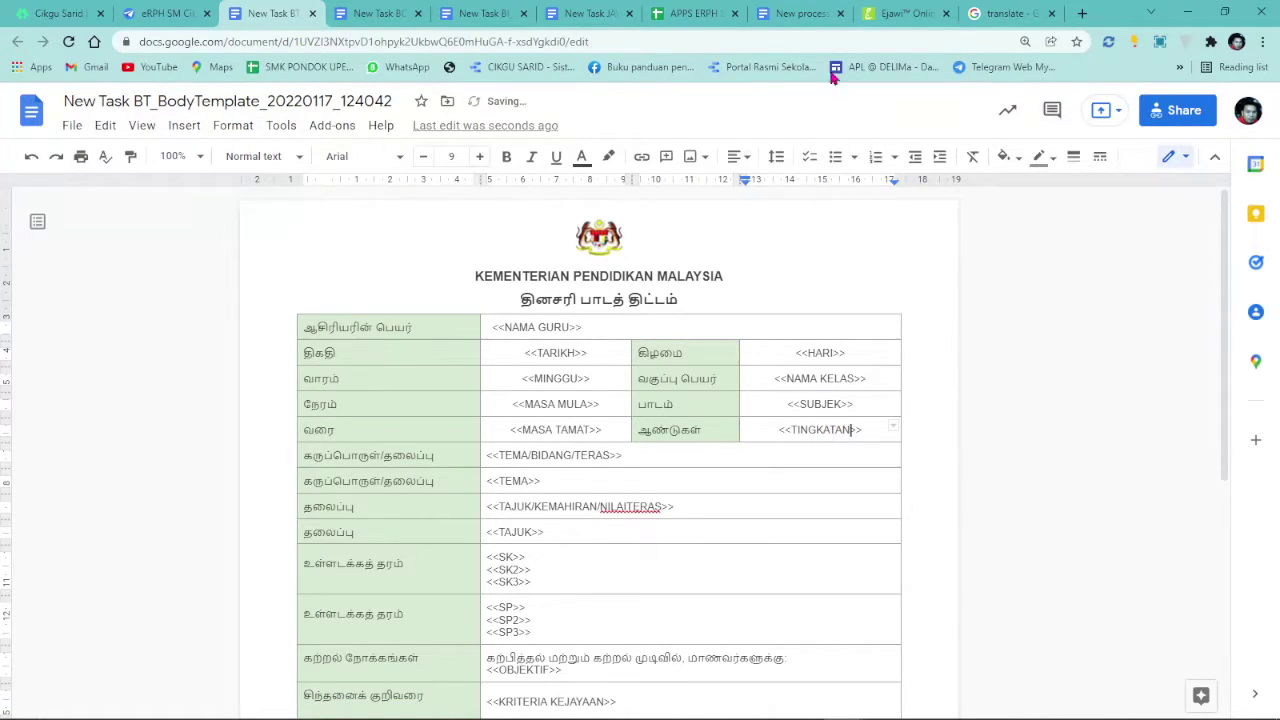
- Switch to Google's translator and translate TINGKATAN from Malay to Tamil
{"action": "key", "text": "ctrl+9"}
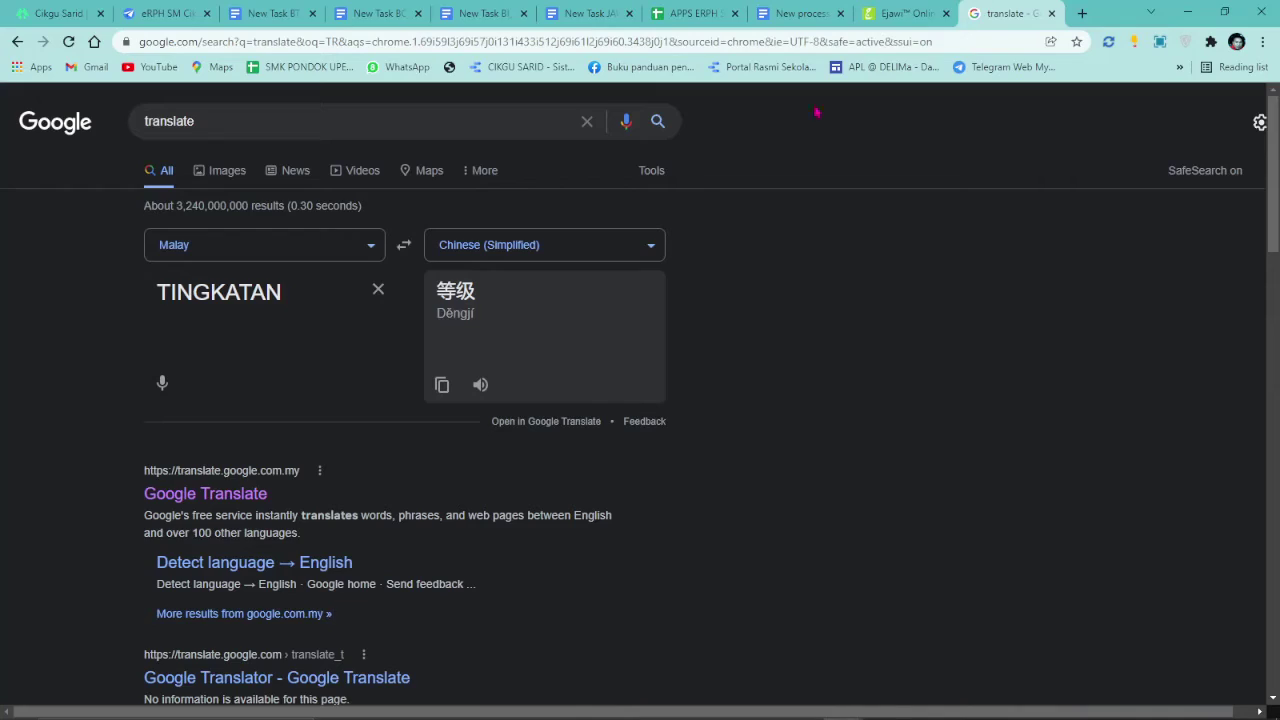
{"action": "left_click", "coordinate": [270, 248]}
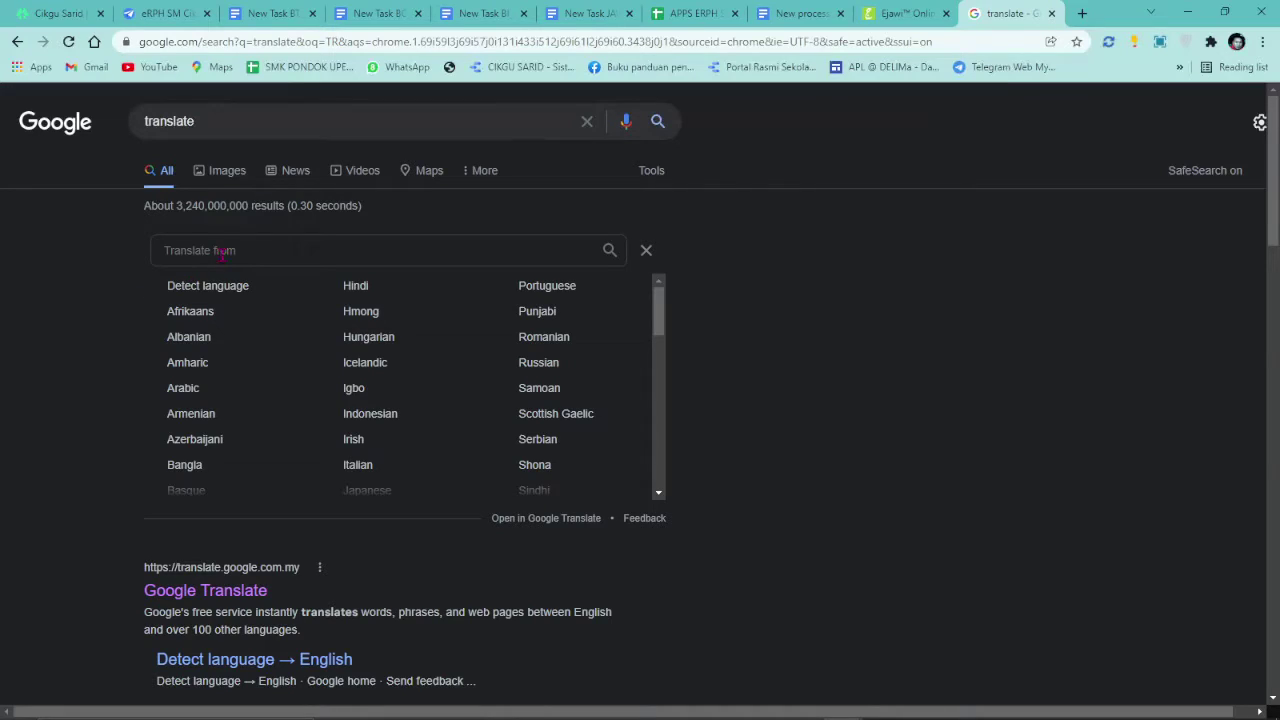
{"action": "type", "text": "m"}
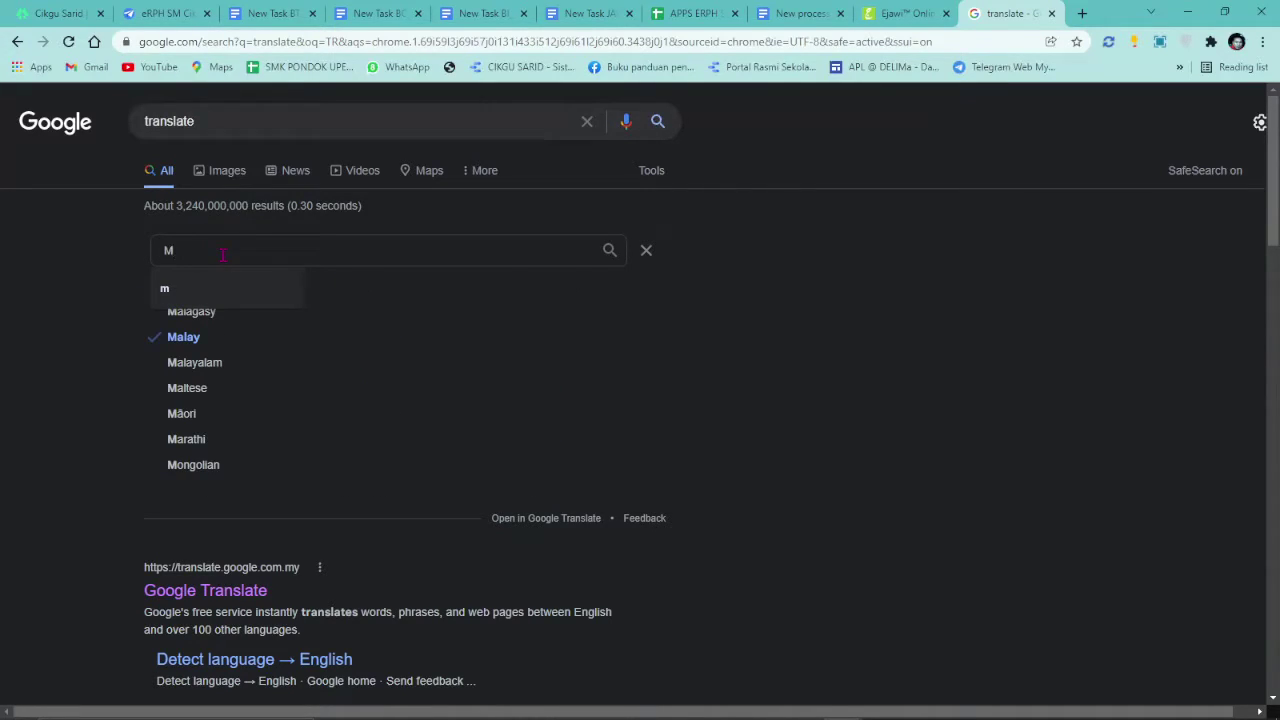
{"action": "left_click", "coordinate": [194, 340]}
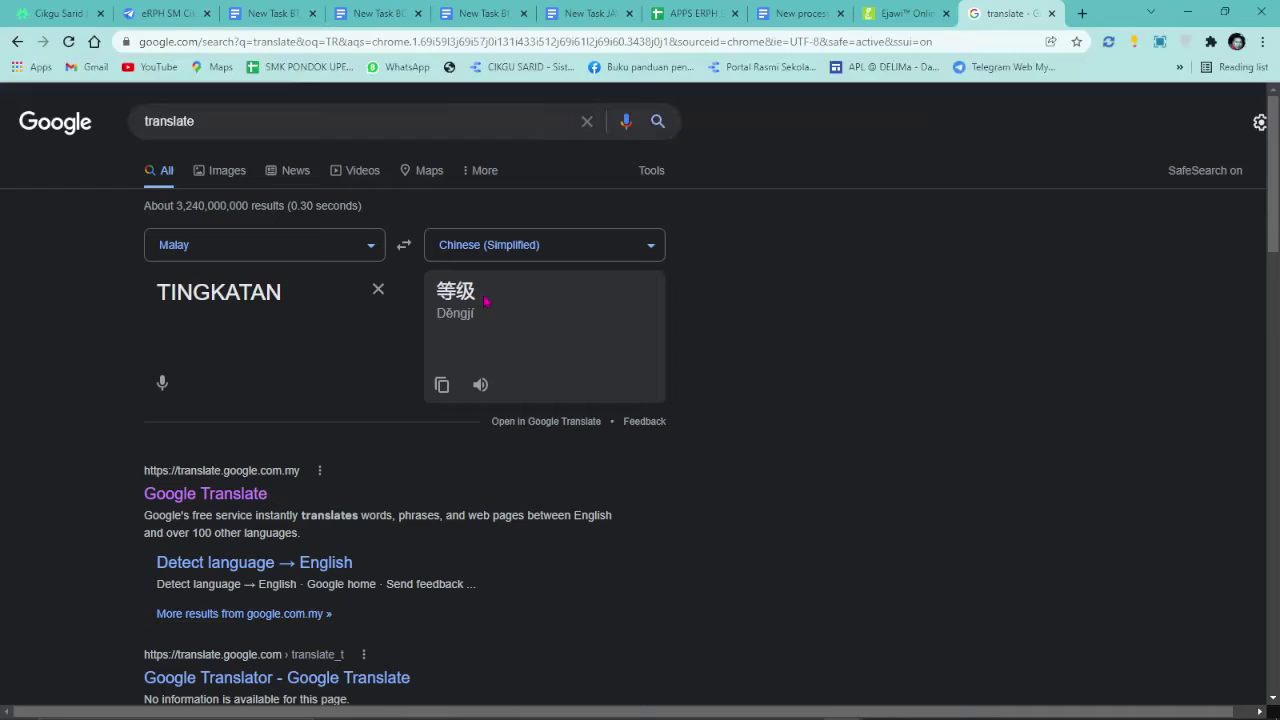
{"action": "left_click", "coordinate": [561, 258]}
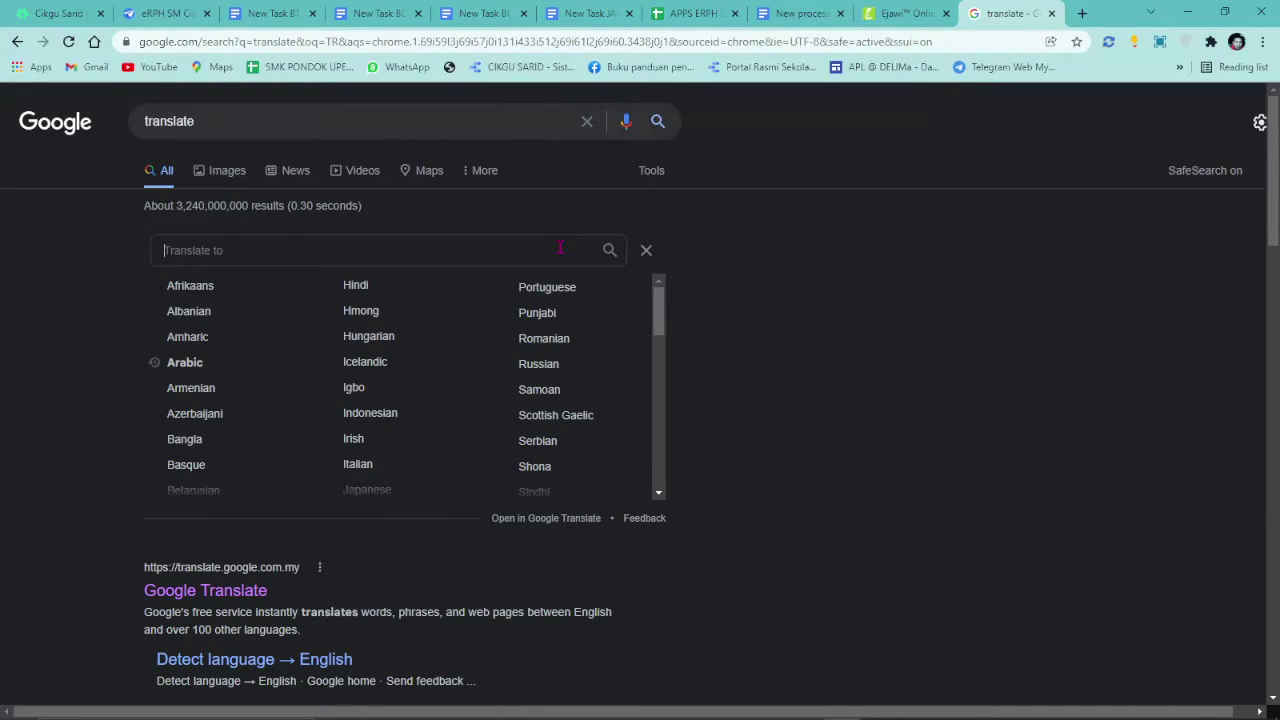
{"action": "left_click", "coordinate": [382, 254]}
{"action": "type", "text": "TA"}
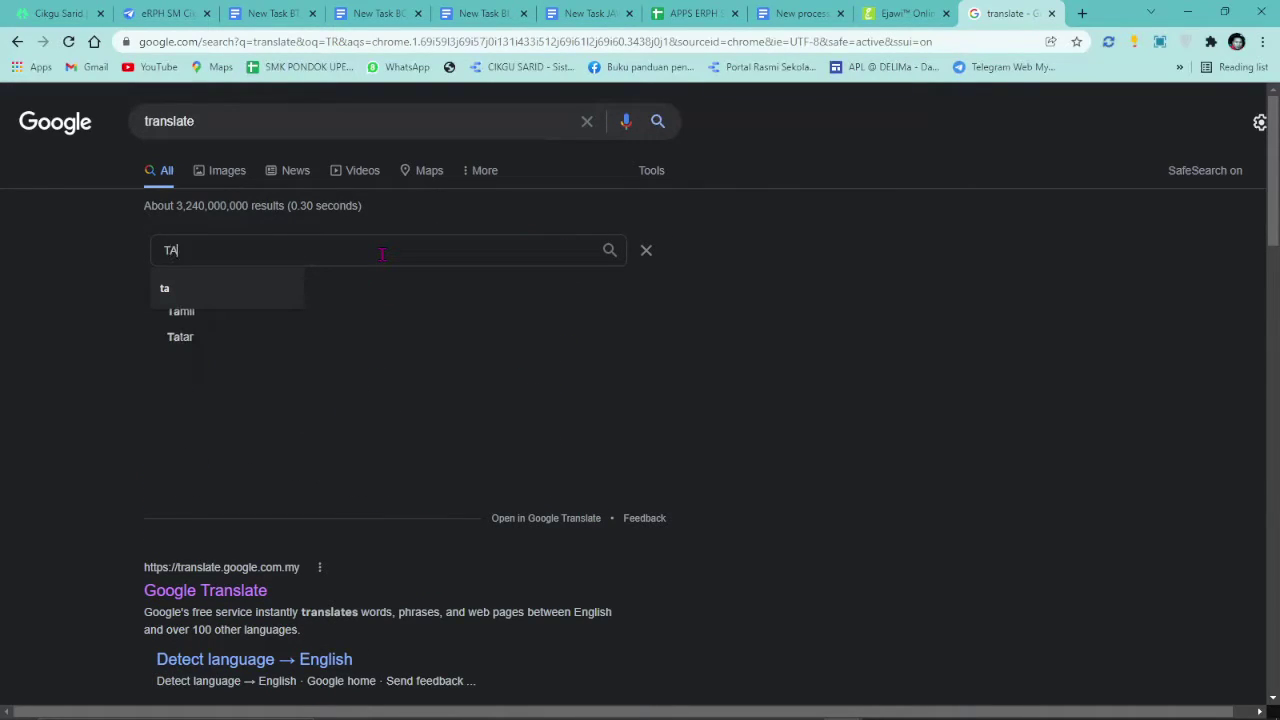
{"action": "type", "text": "MIL"}
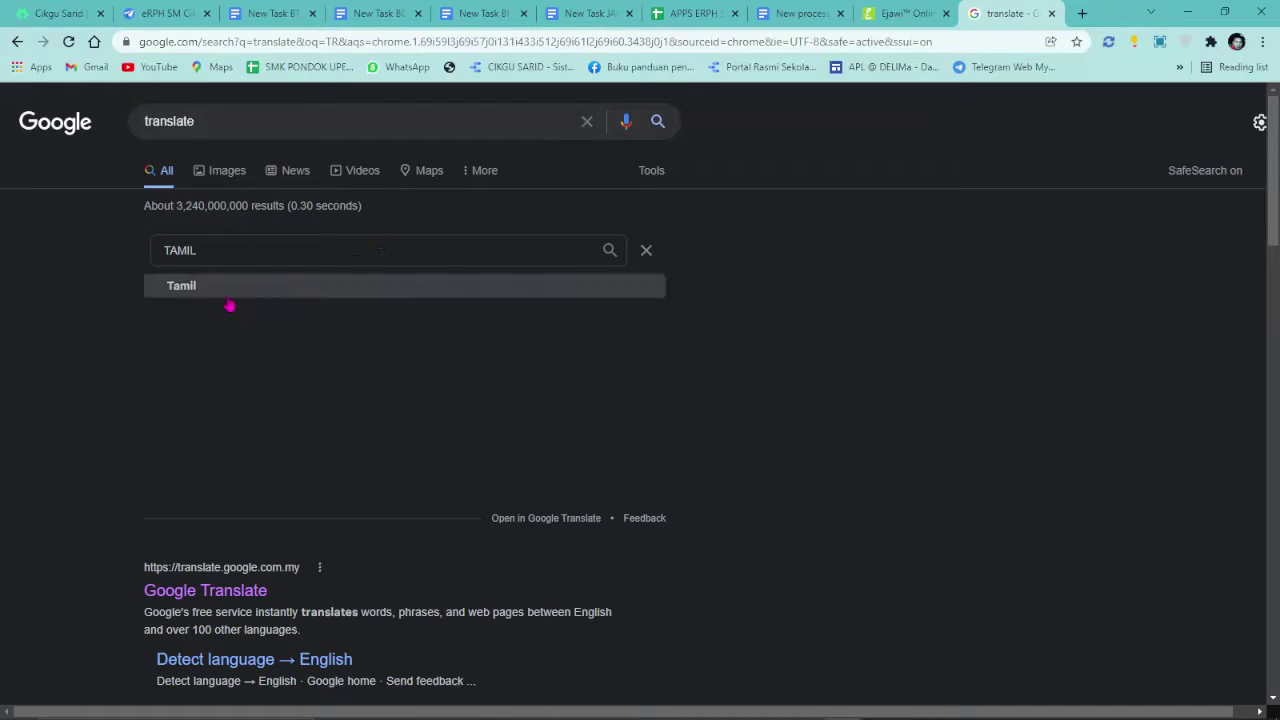
{"action": "left_click", "coordinate": [228, 292]}
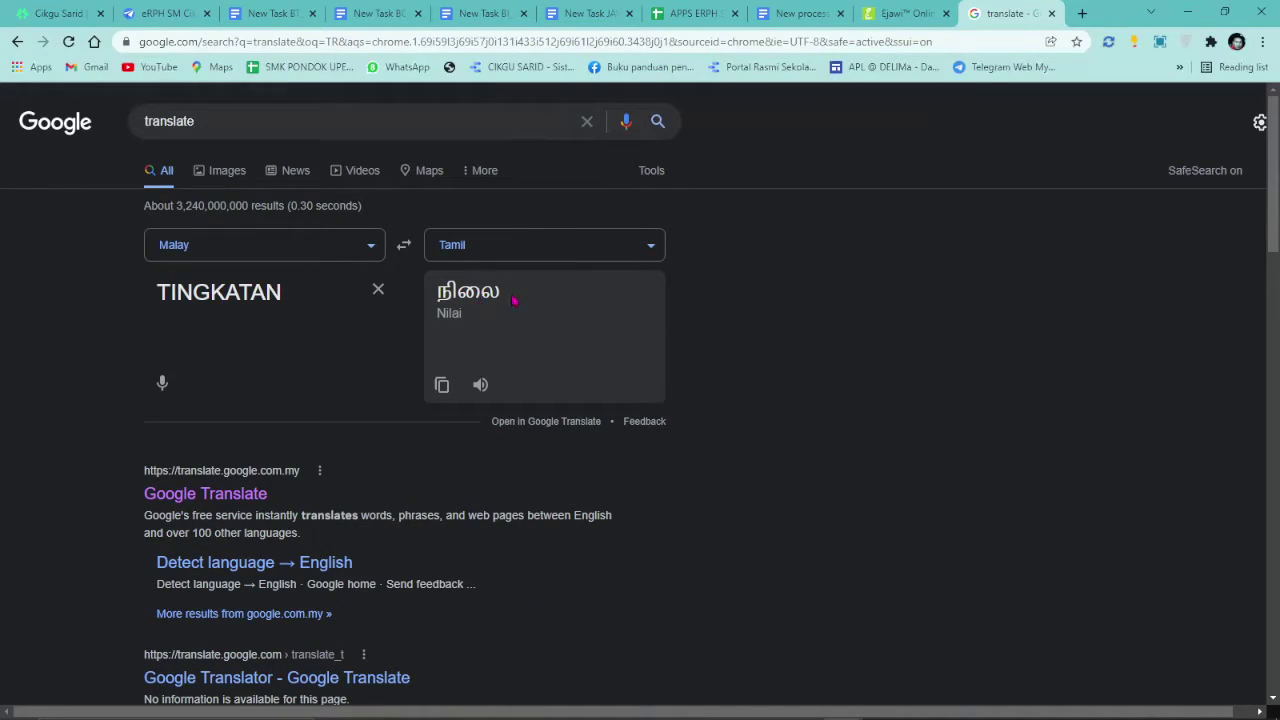
- Copy the Tamil translation நிலை over the label beside <<TINGKATAN>> in the BT template, removing the extra blank line
{"action": "left_click_drag", "start_coordinate": [513, 299], "coordinate": [396, 303]}
{"action": "right_click", "coordinate": [455, 291]}
{"action": "left_click", "coordinate": [482, 300]}
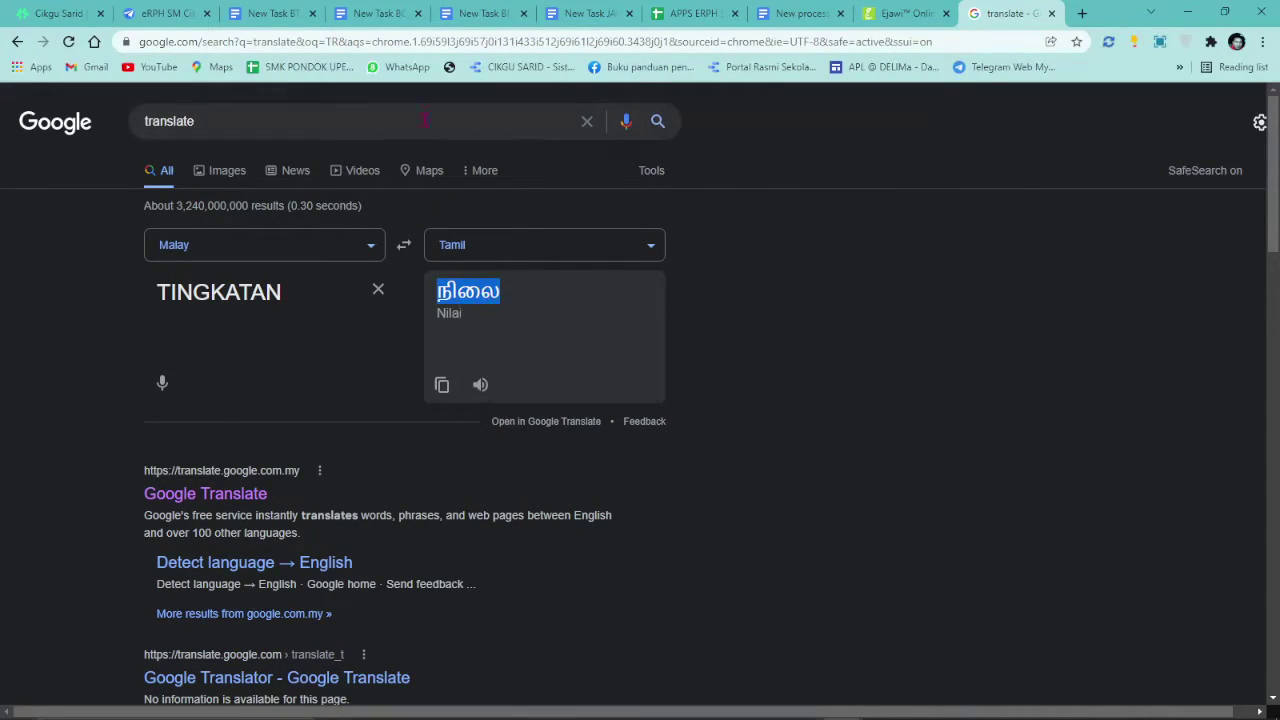
{"action": "left_click", "coordinate": [266, 10]}
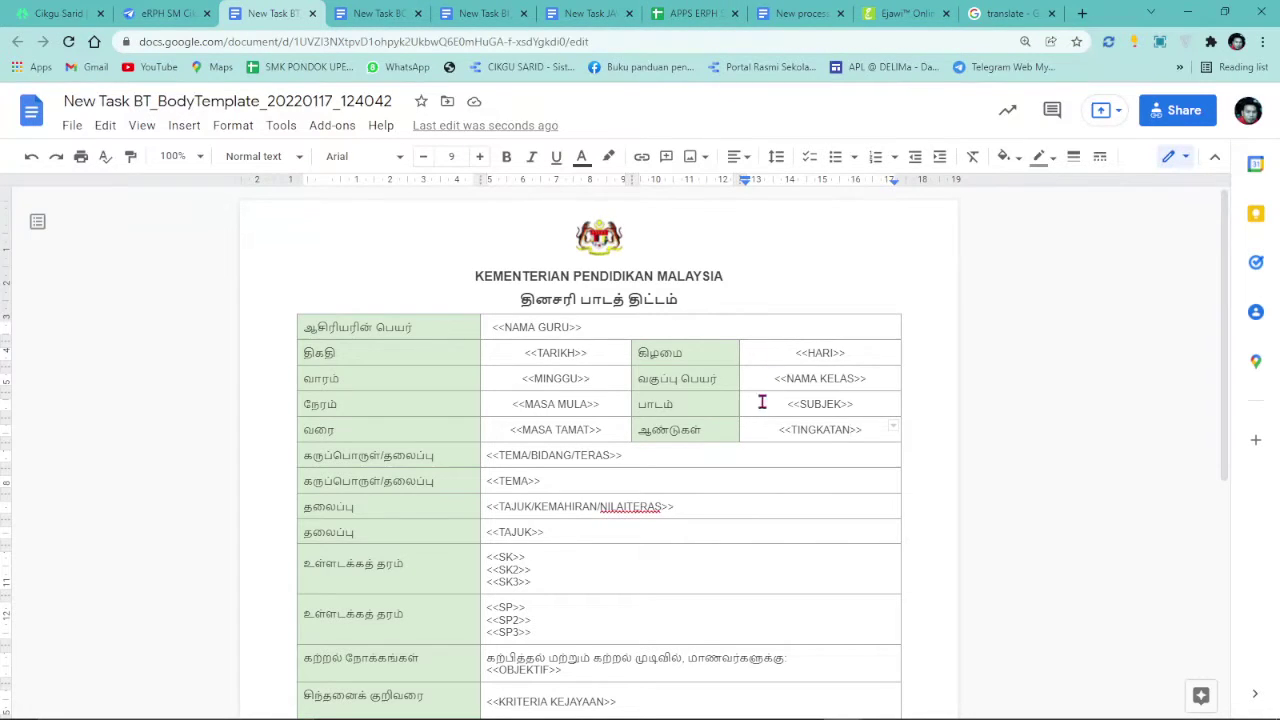
{"action": "left_click_drag", "start_coordinate": [715, 433], "coordinate": [641, 433]}
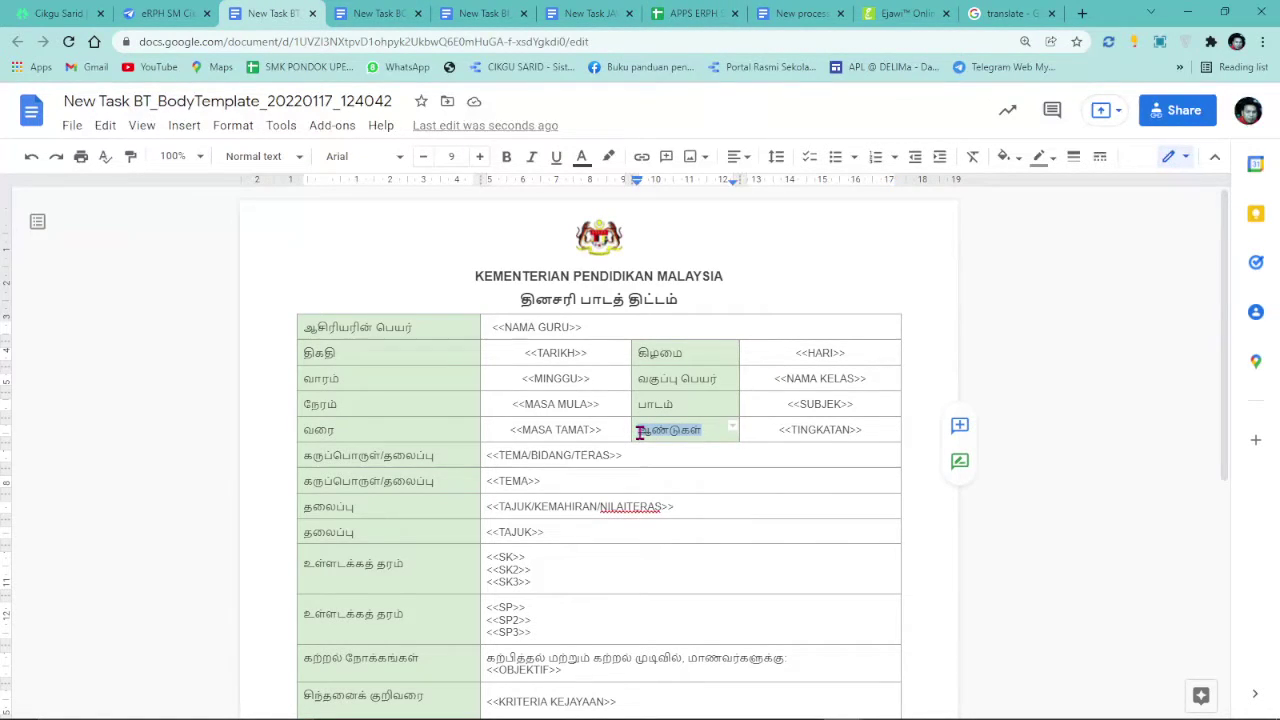
{"action": "right_click", "coordinate": [655, 430]}
{"action": "left_click", "coordinate": [729, 294]}
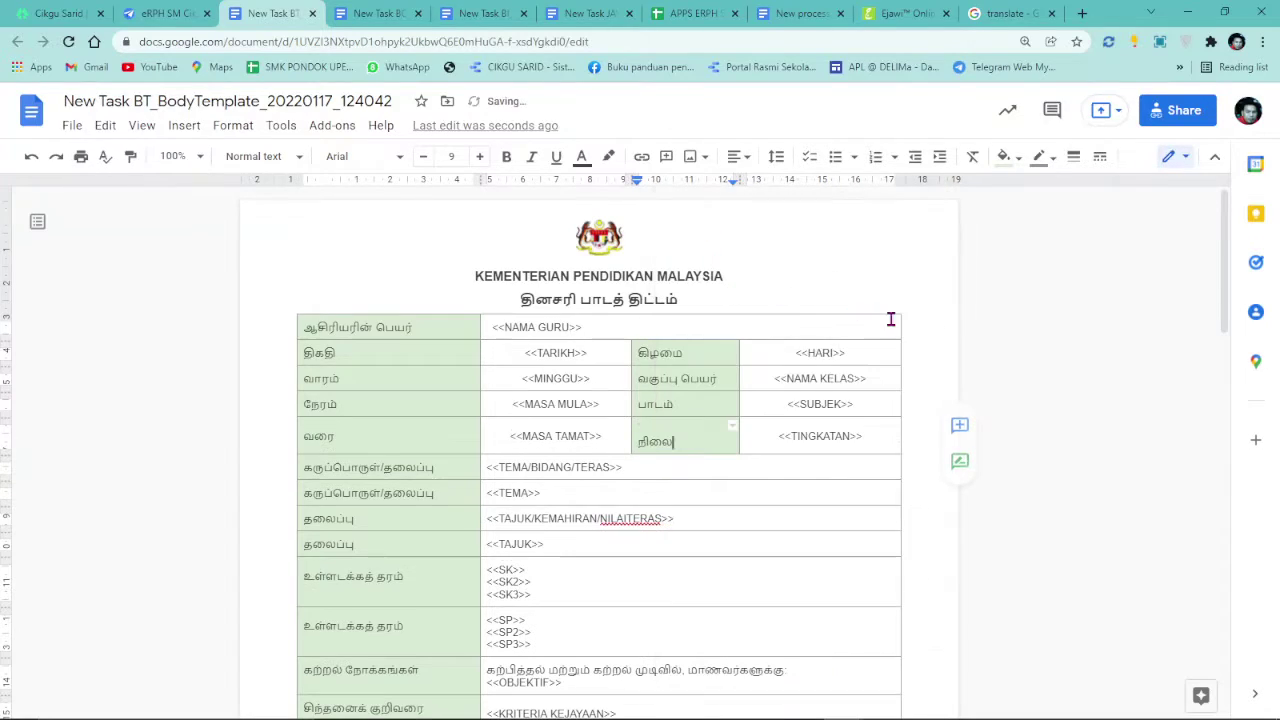
{"action": "key", "text": "Up"}
{"action": "key", "text": "Delete"}
{"action": "key", "text": "Down"}
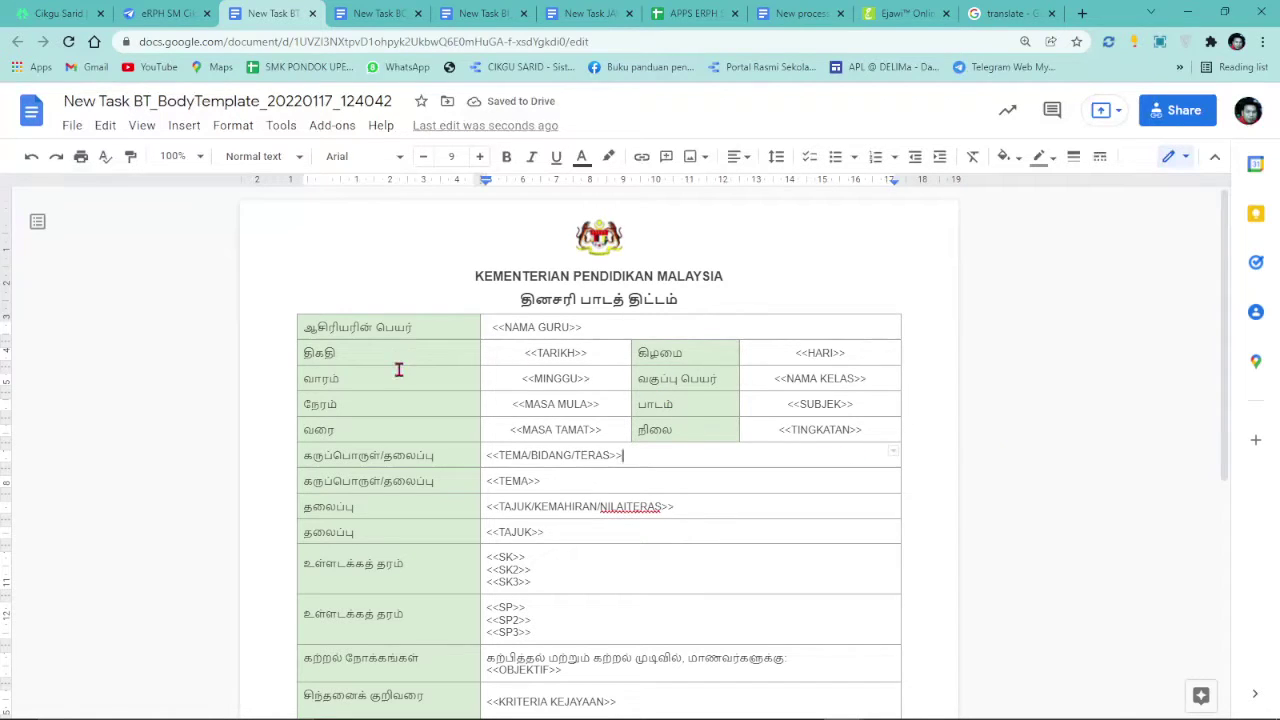
- Bold the Rancangan Pengajaran Harian subtitle in the BC template and colour both heading lines dark grey
{"action": "scroll", "coordinate": [398, 370], "scroll_direction": "down", "scroll_amount": 5}
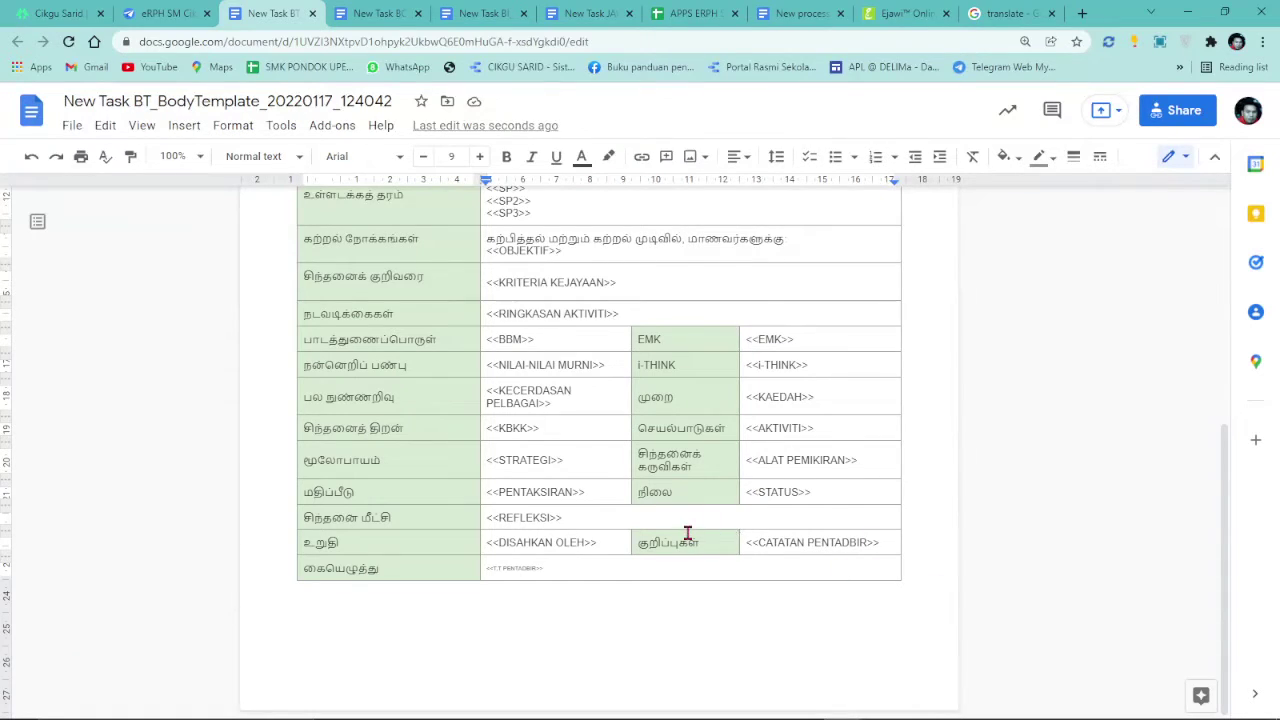
{"action": "scroll", "coordinate": [623, 431], "scroll_direction": "up", "scroll_amount": 5}
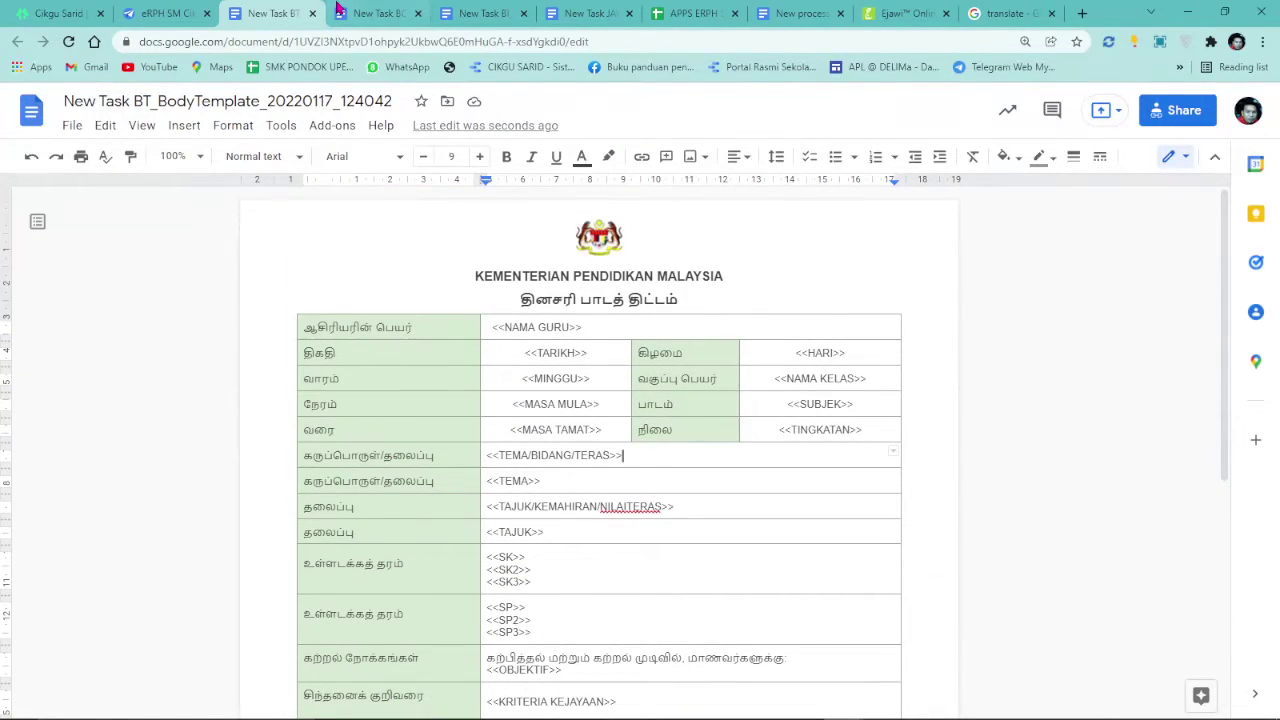
{"action": "left_click", "coordinate": [370, 13]}
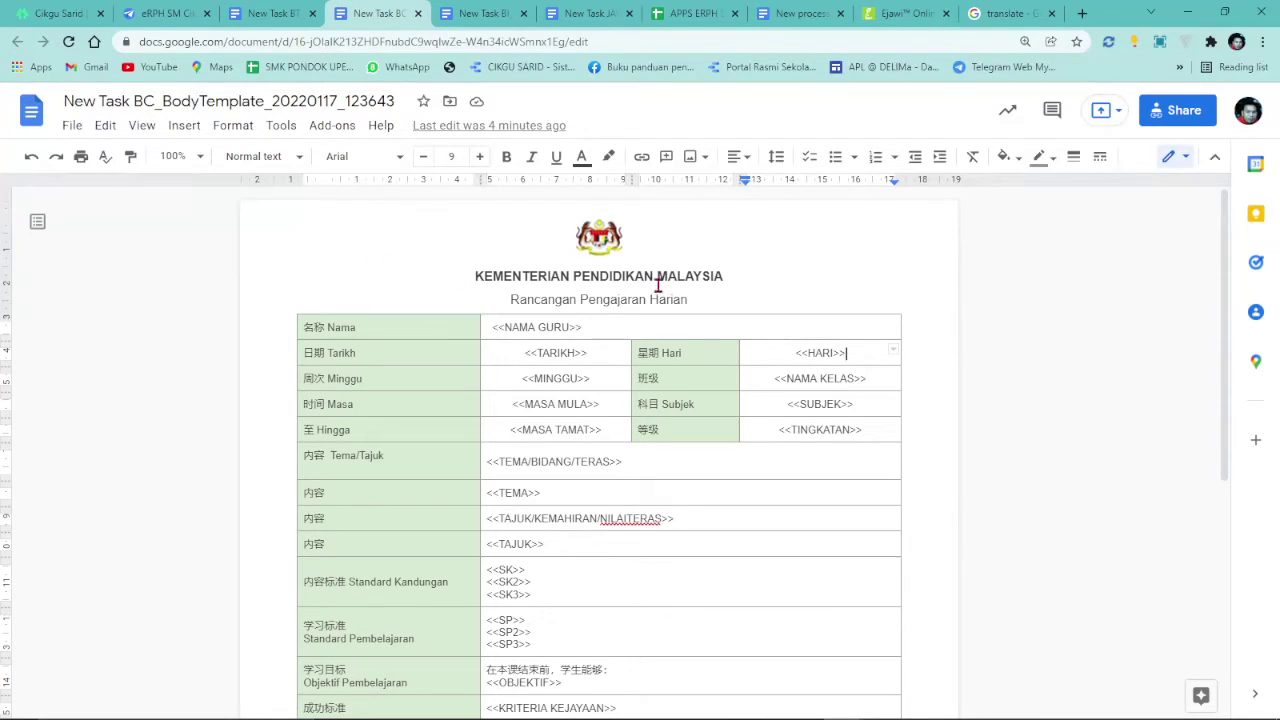
{"action": "left_click_drag", "start_coordinate": [690, 299], "coordinate": [510, 298]}
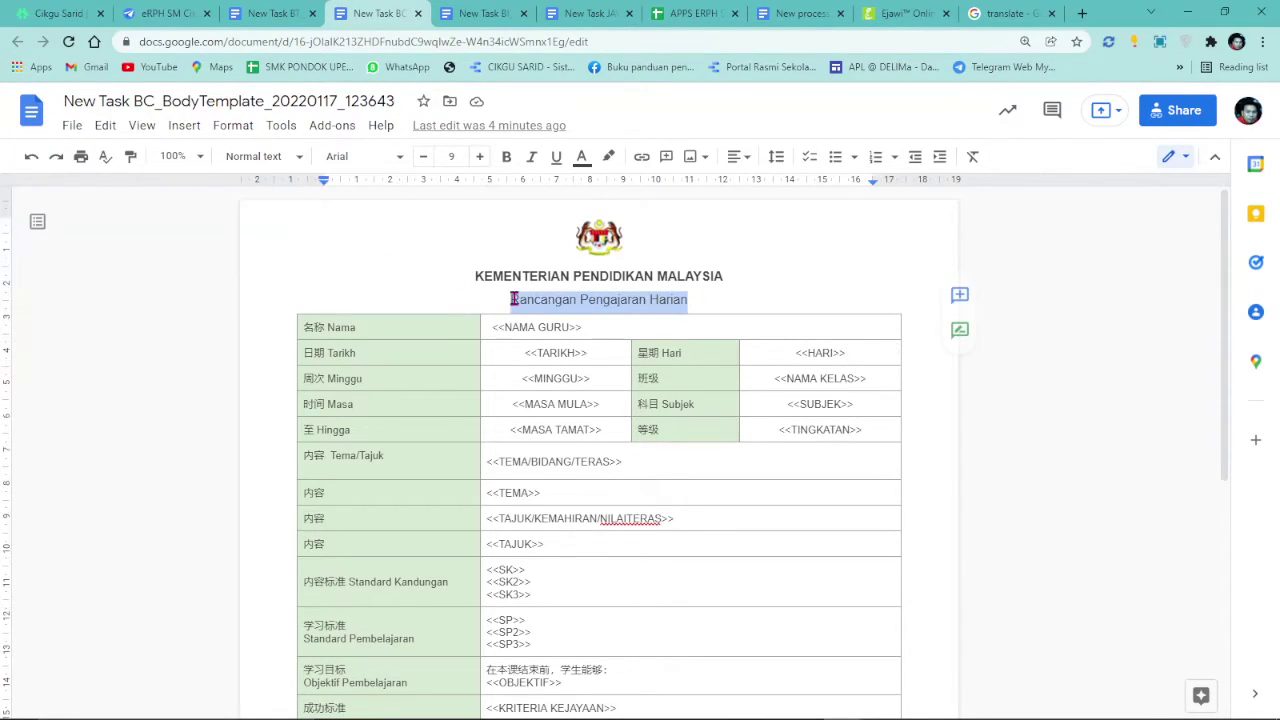
{"action": "left_click", "coordinate": [508, 158]}
{"action": "left_click_drag", "start_coordinate": [716, 298], "coordinate": [468, 272]}
{"action": "left_click", "coordinate": [581, 158]}
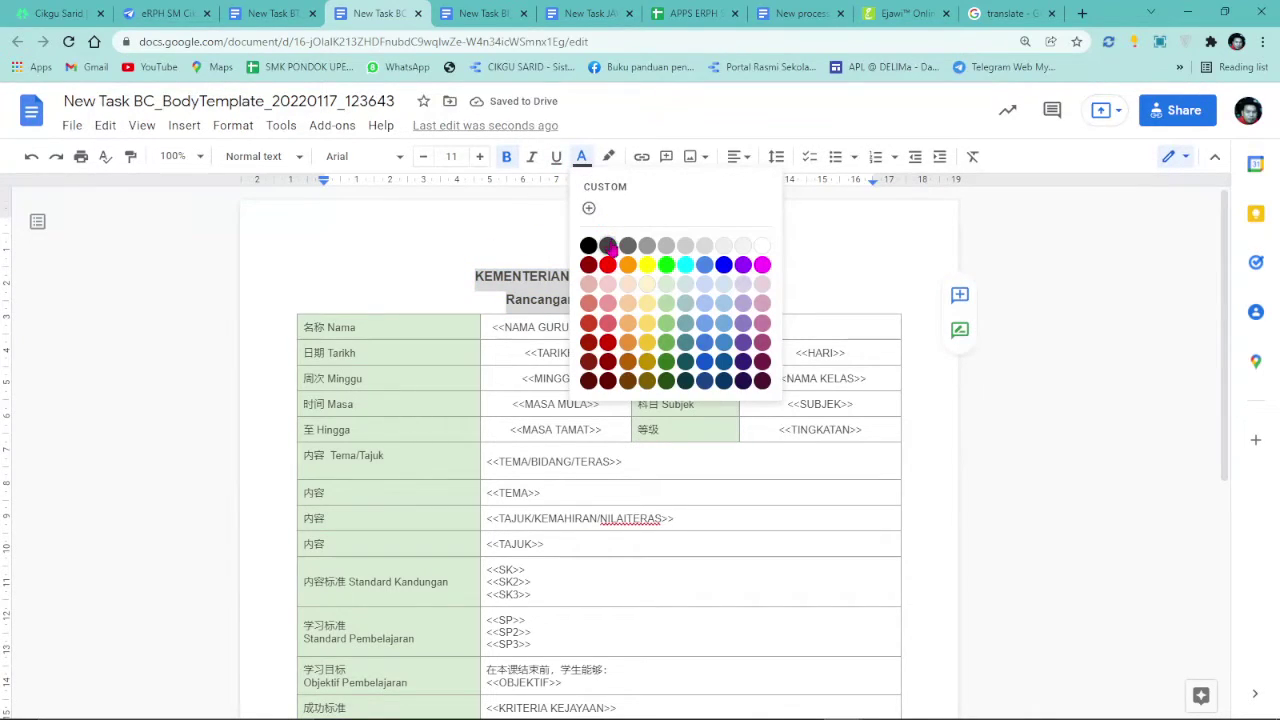
{"action": "left_click", "coordinate": [608, 246]}
{"action": "left_click", "coordinate": [1050, 292]}
- Colour both heading lines of the BI template dark grey
{"action": "left_click", "coordinate": [484, 13]}
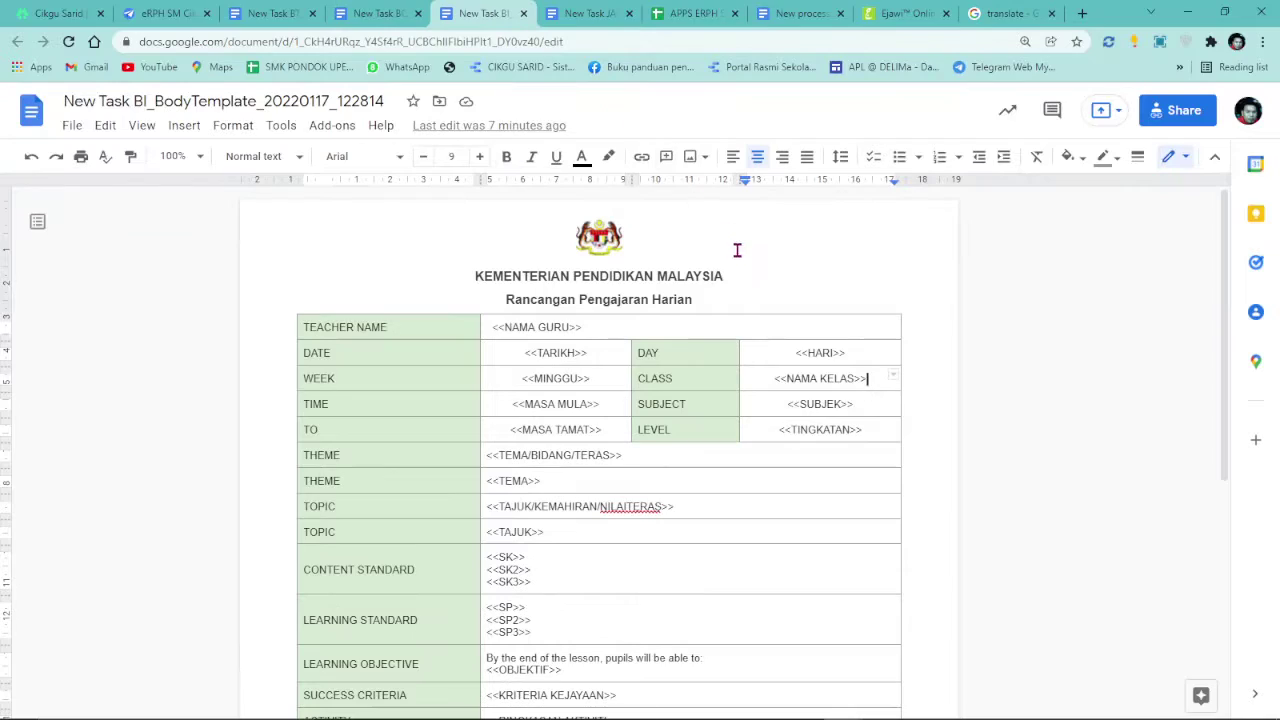
{"action": "left_click_drag", "start_coordinate": [706, 299], "coordinate": [484, 277]}
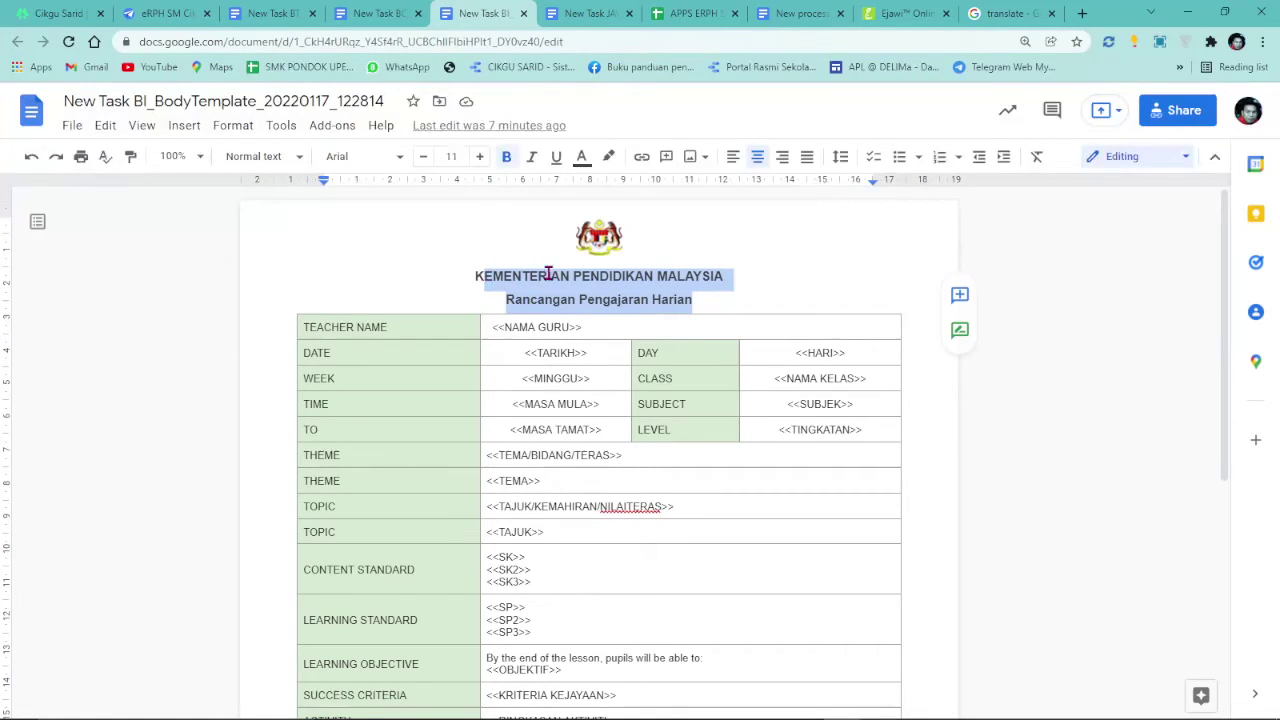
{"action": "left_click_drag", "start_coordinate": [698, 299], "coordinate": [472, 277]}
{"action": "left_click", "coordinate": [581, 158]}
{"action": "left_click", "coordinate": [608, 246]}
{"action": "left_click", "coordinate": [1051, 264]}
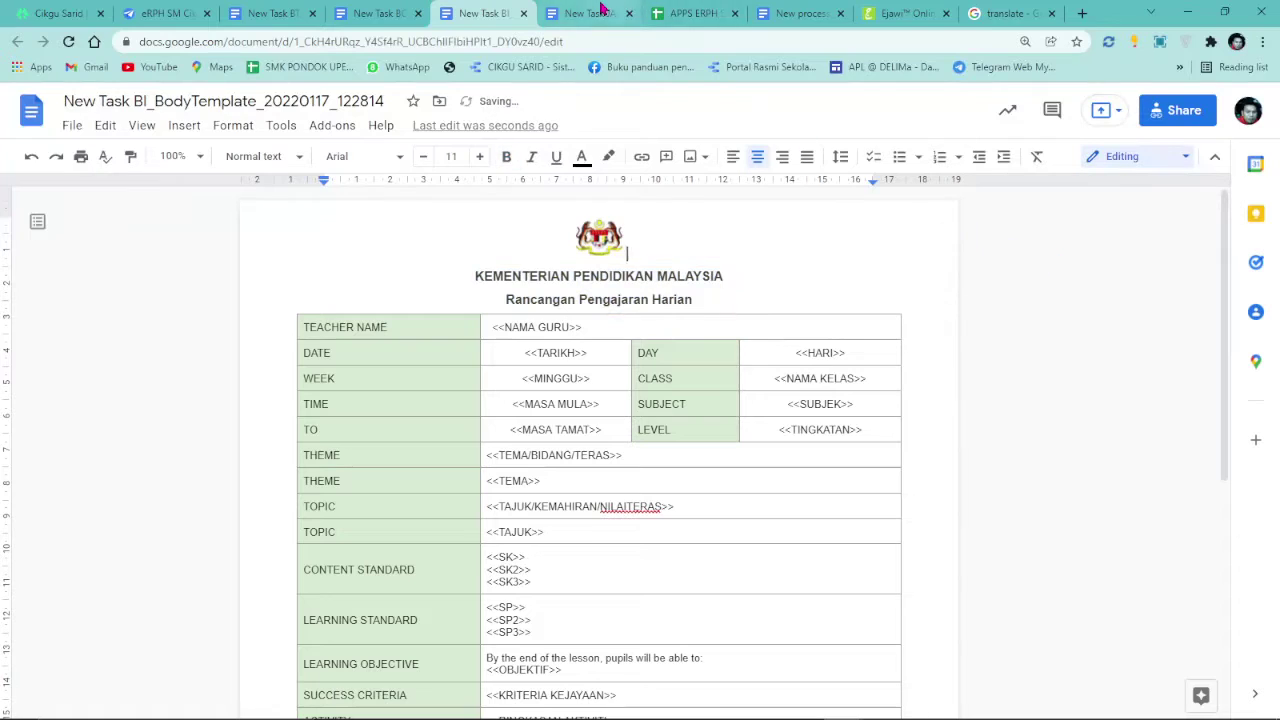
- Apply the same dark grey text colour to the two heading lines of the JAWI template
{"action": "left_click", "coordinate": [620, 15]}
{"action": "scroll", "coordinate": [811, 251], "scroll_direction": "up", "scroll_amount": 5}
{"action": "left_click_drag", "start_coordinate": [663, 320], "coordinate": [466, 289]}
{"action": "left_click", "coordinate": [581, 158]}
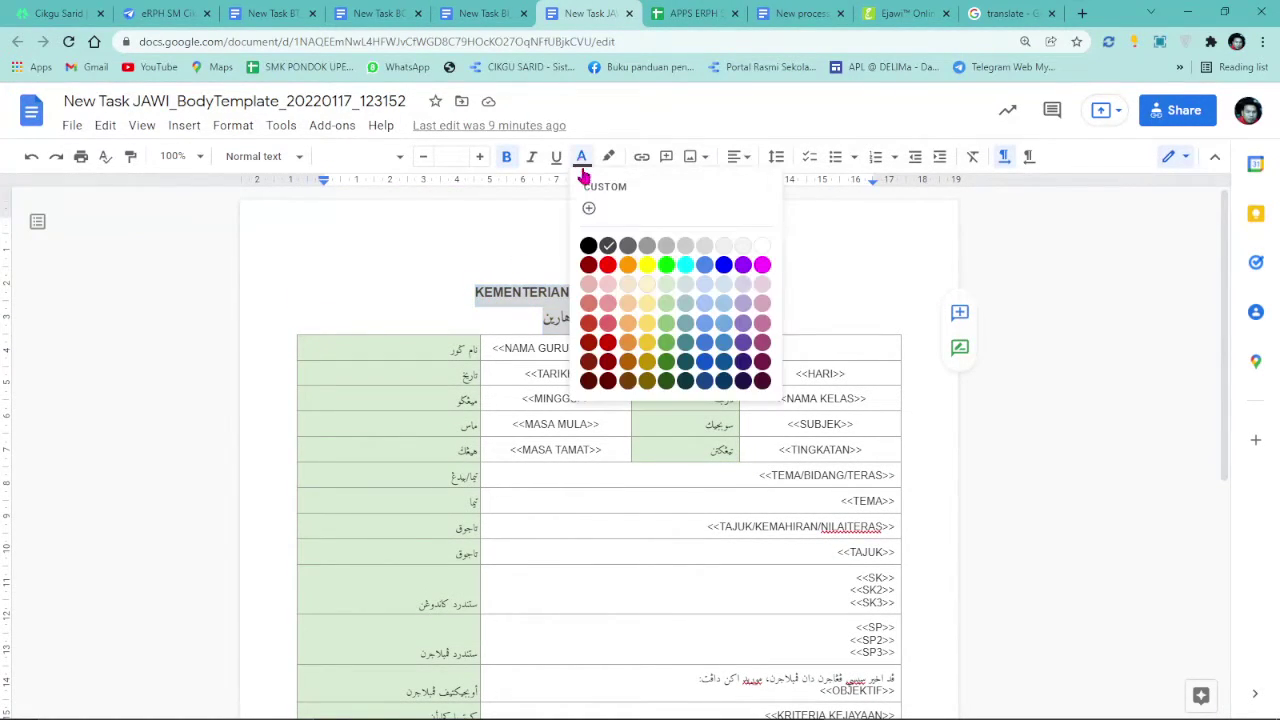
{"action": "left_click", "coordinate": [608, 246]}
{"action": "left_click", "coordinate": [1066, 306]}
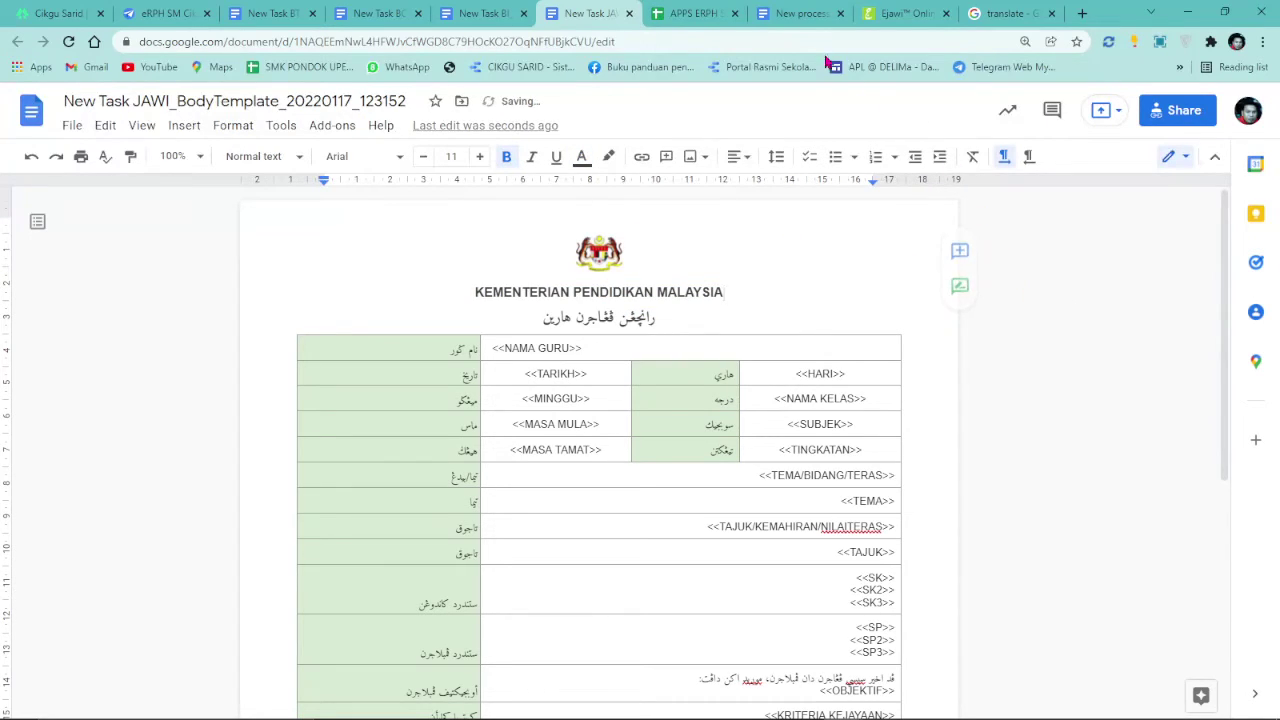
- Close the New process template, Ejawi converter and translation pages, and look over the JAWI, BI, BC and BT templates
{"action": "left_click", "coordinate": [690, 14]}
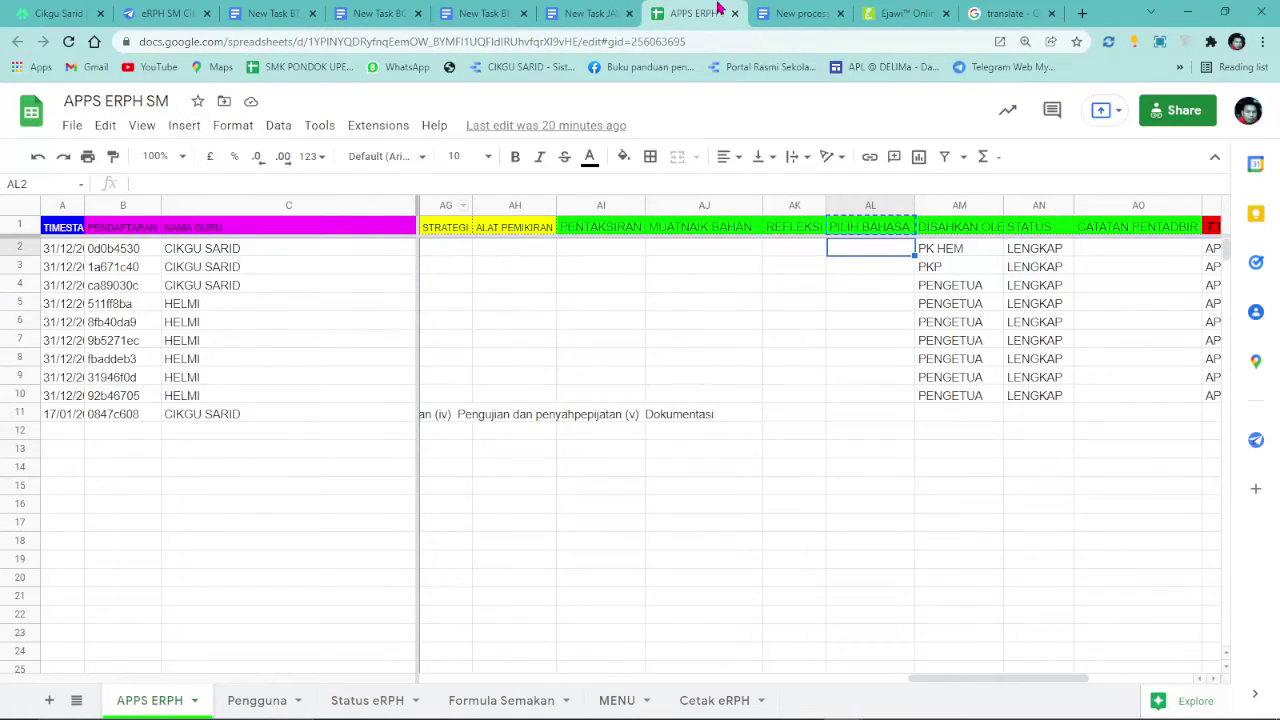
{"action": "left_click", "coordinate": [800, 14]}
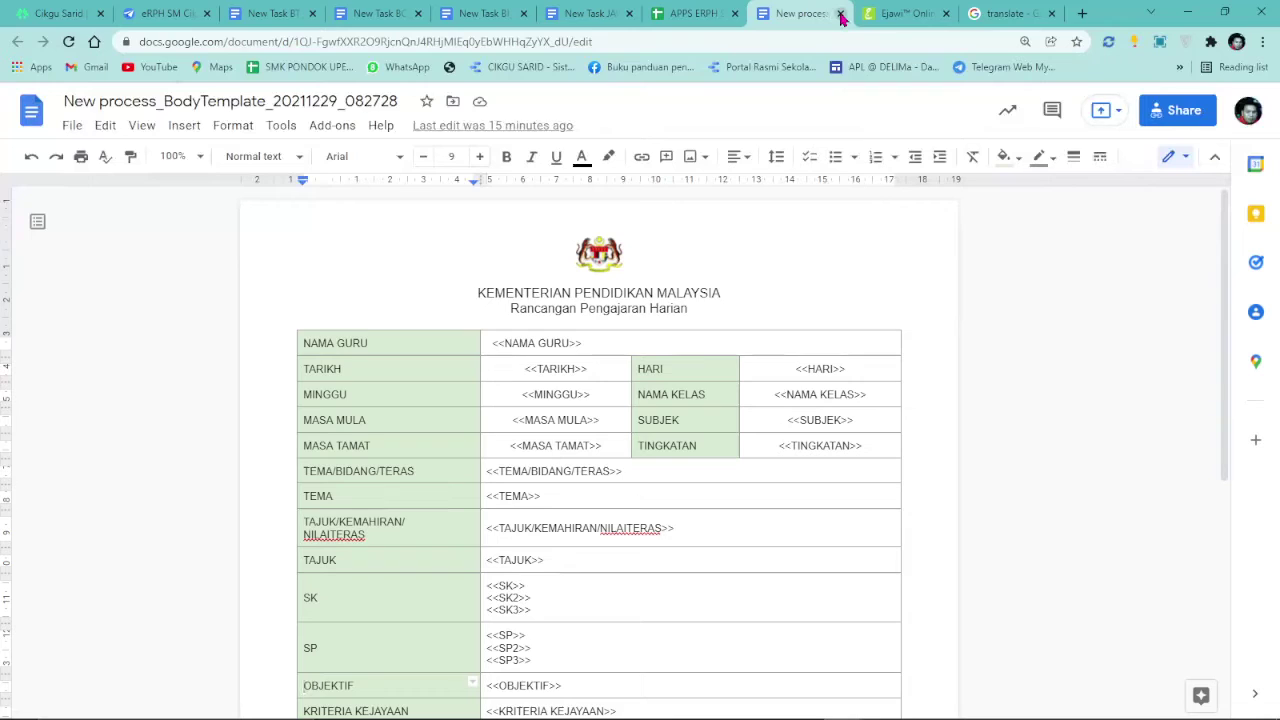
{"action": "left_click", "coordinate": [840, 14]}
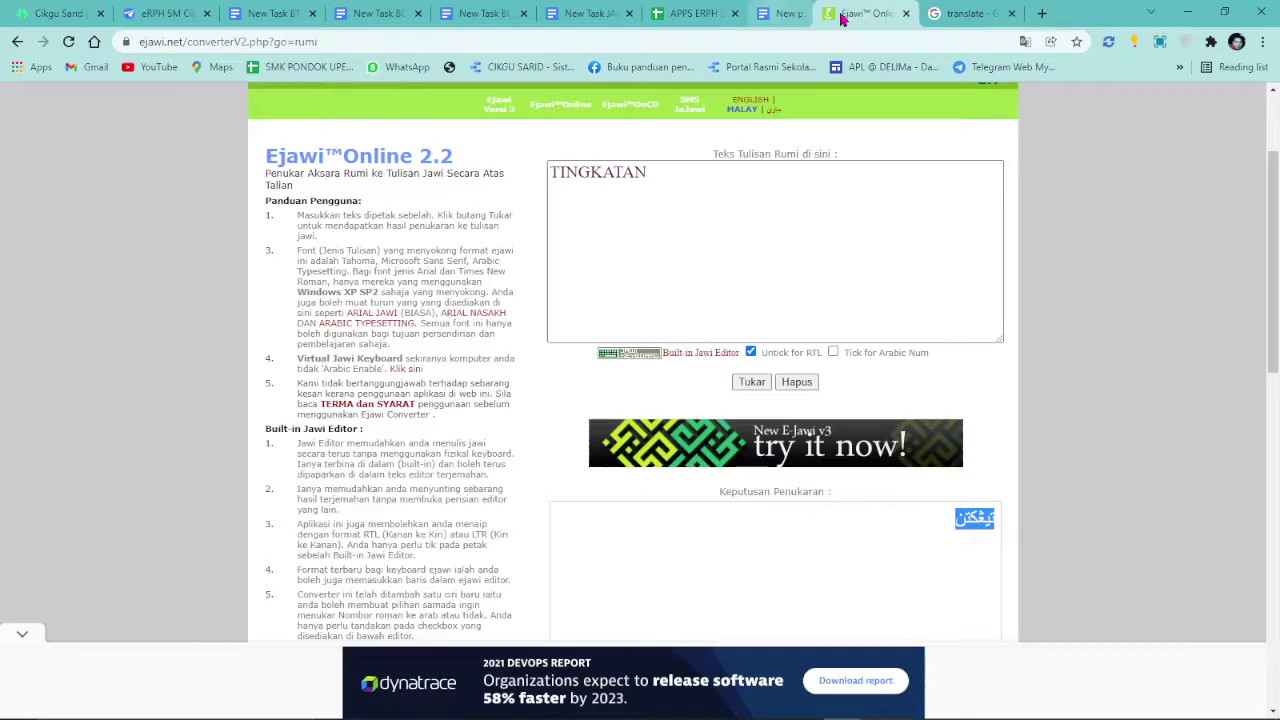
{"action": "left_click", "coordinate": [840, 14]}
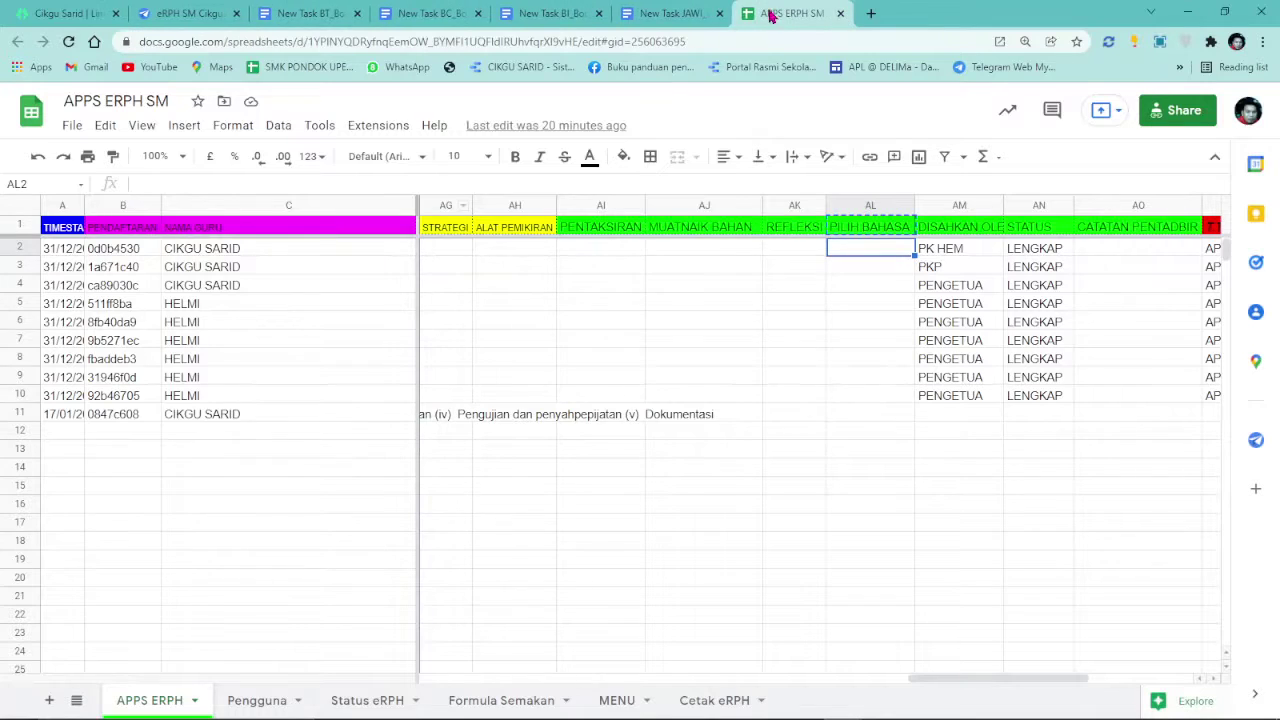
{"action": "left_click", "coordinate": [670, 14]}
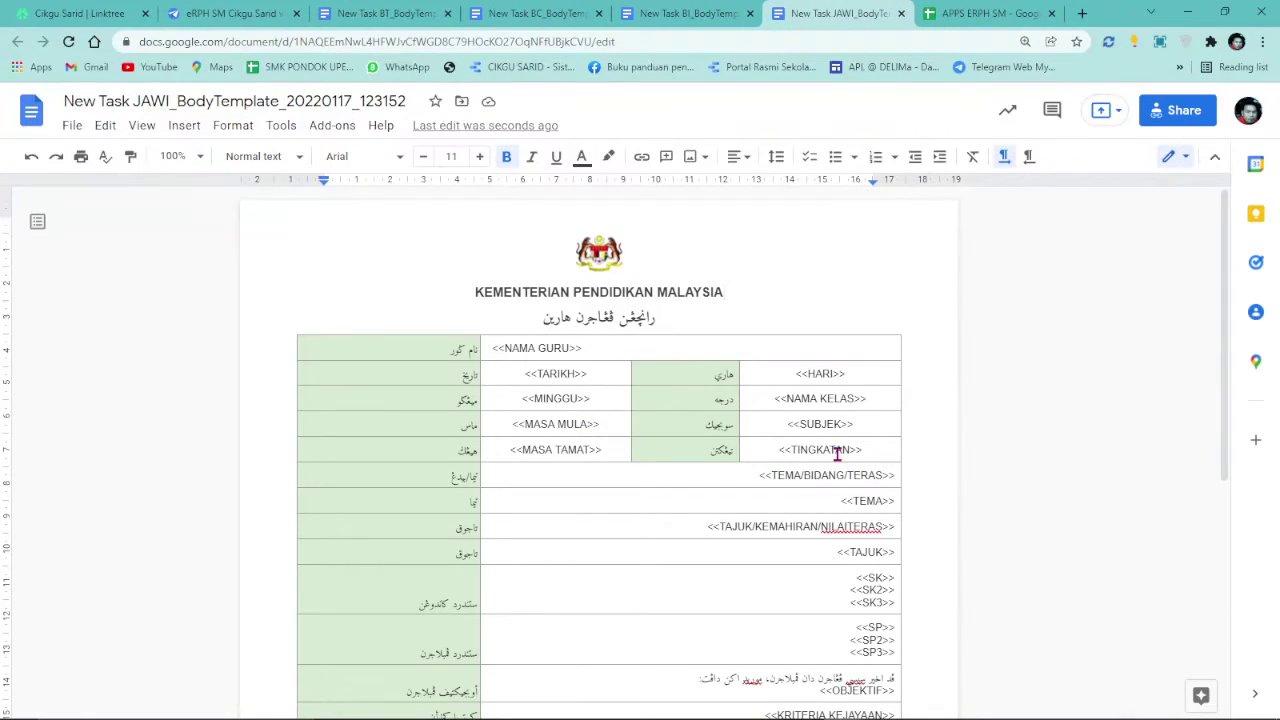
{"action": "left_click", "coordinate": [686, 14]}
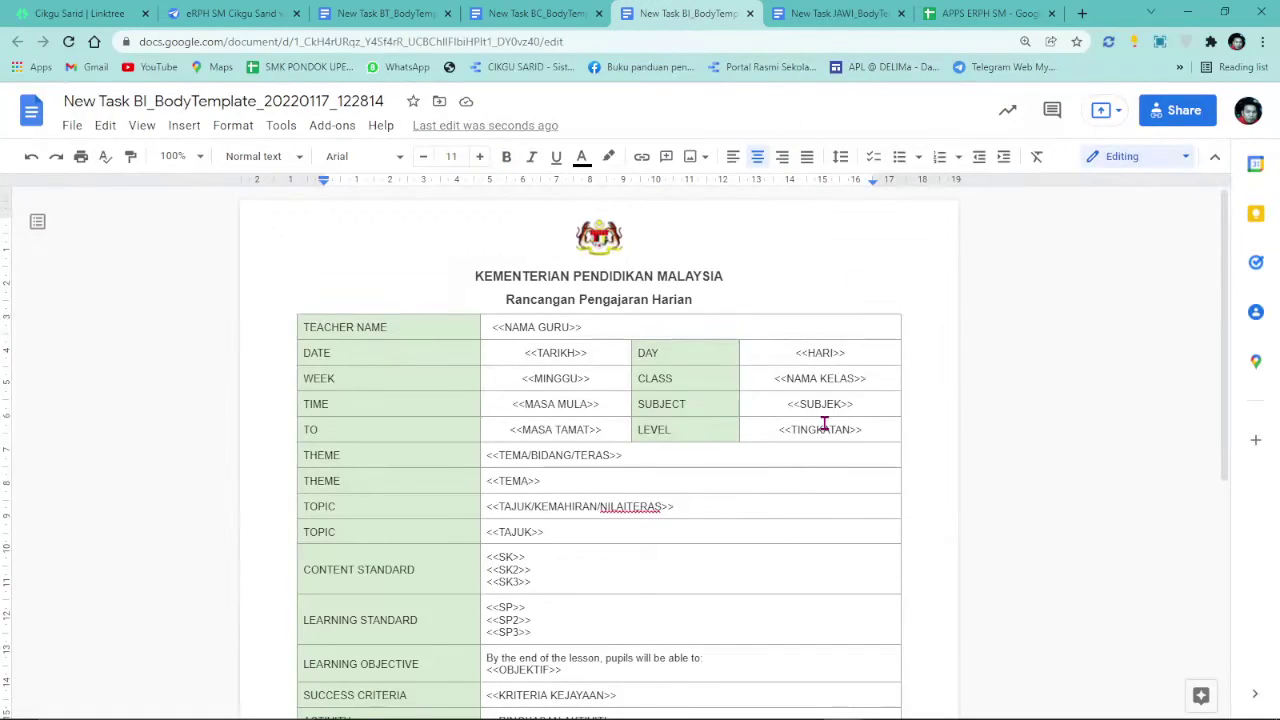
{"action": "left_click", "coordinate": [491, 12]}
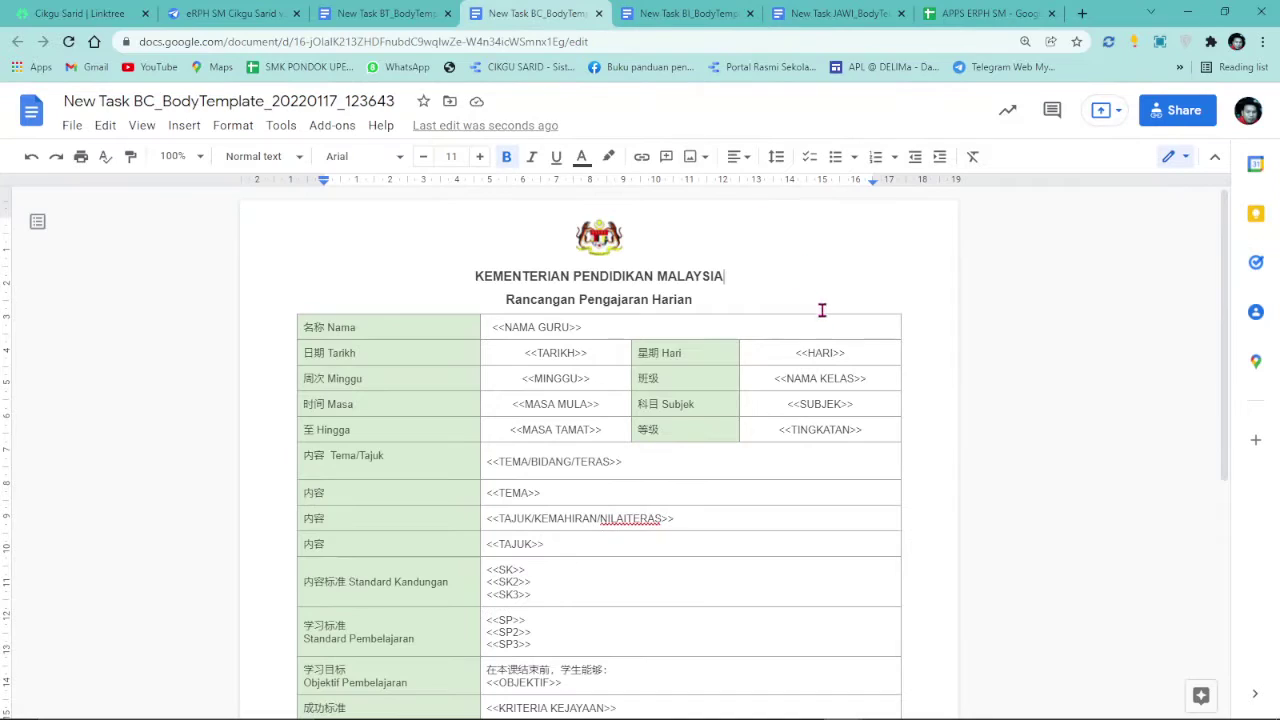
{"action": "left_click", "coordinate": [400, 13]}
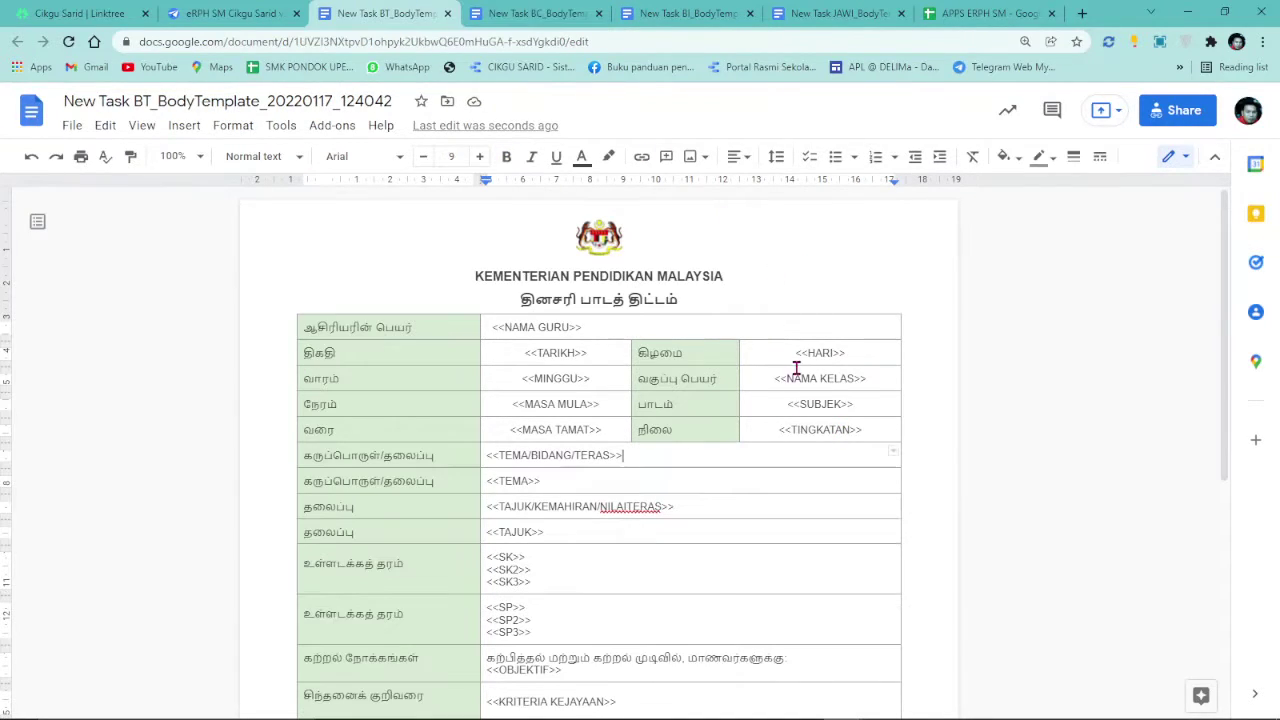
- Switch to the AppSheet editor, collapse the Sarid BT bot and save the app
{"action": "left_click", "coordinate": [228, 13]}
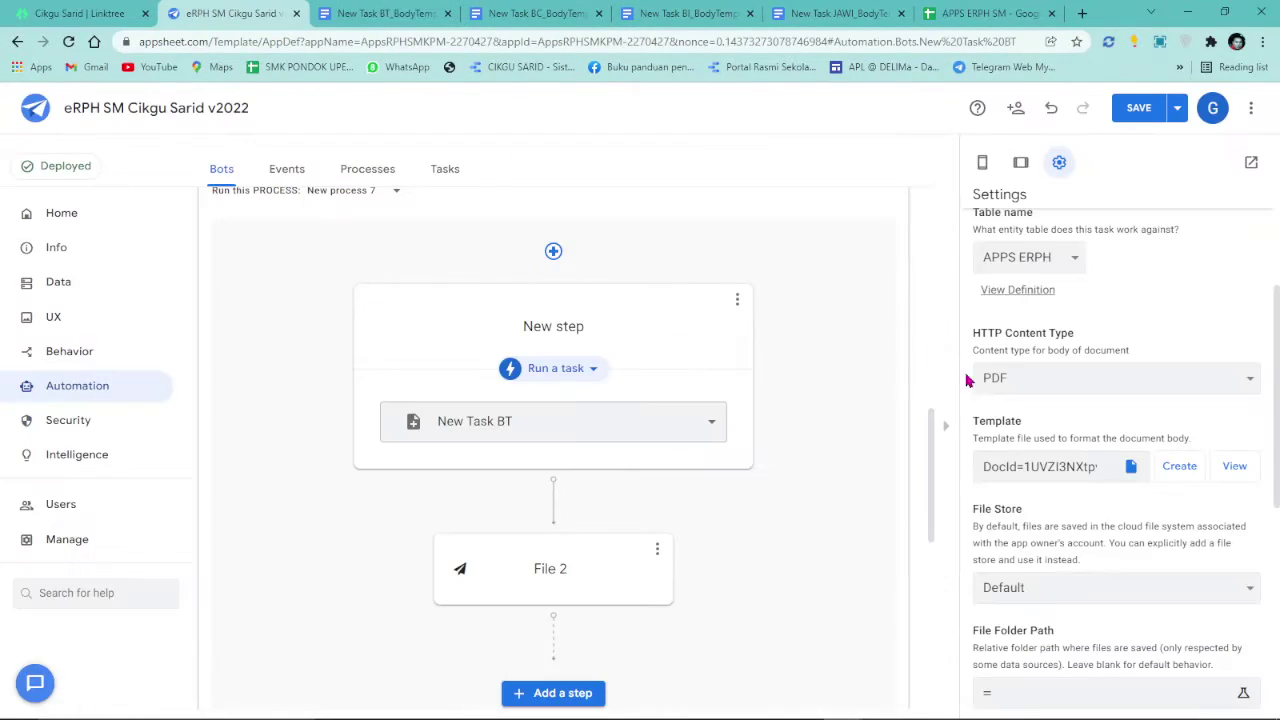
{"action": "scroll", "coordinate": [534, 314], "scroll_direction": "up", "scroll_amount": 3}
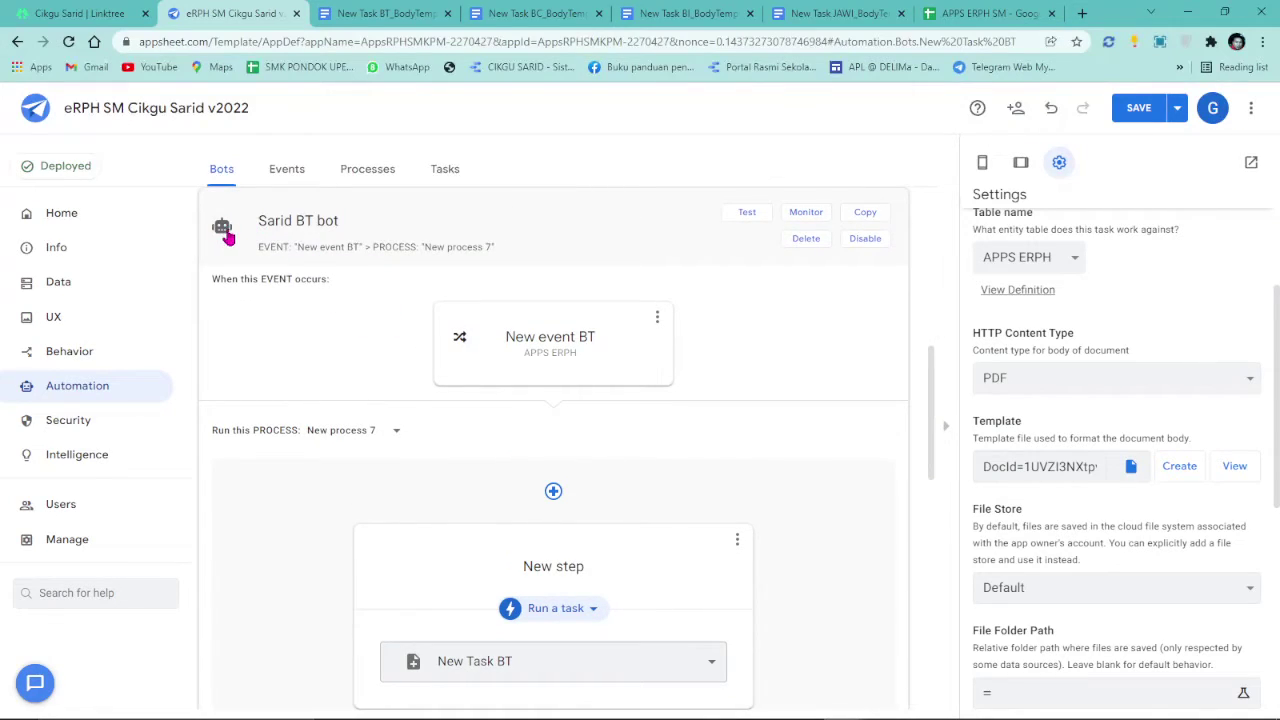
{"action": "left_click", "coordinate": [228, 235]}
{"action": "left_click", "coordinate": [1138, 108]}
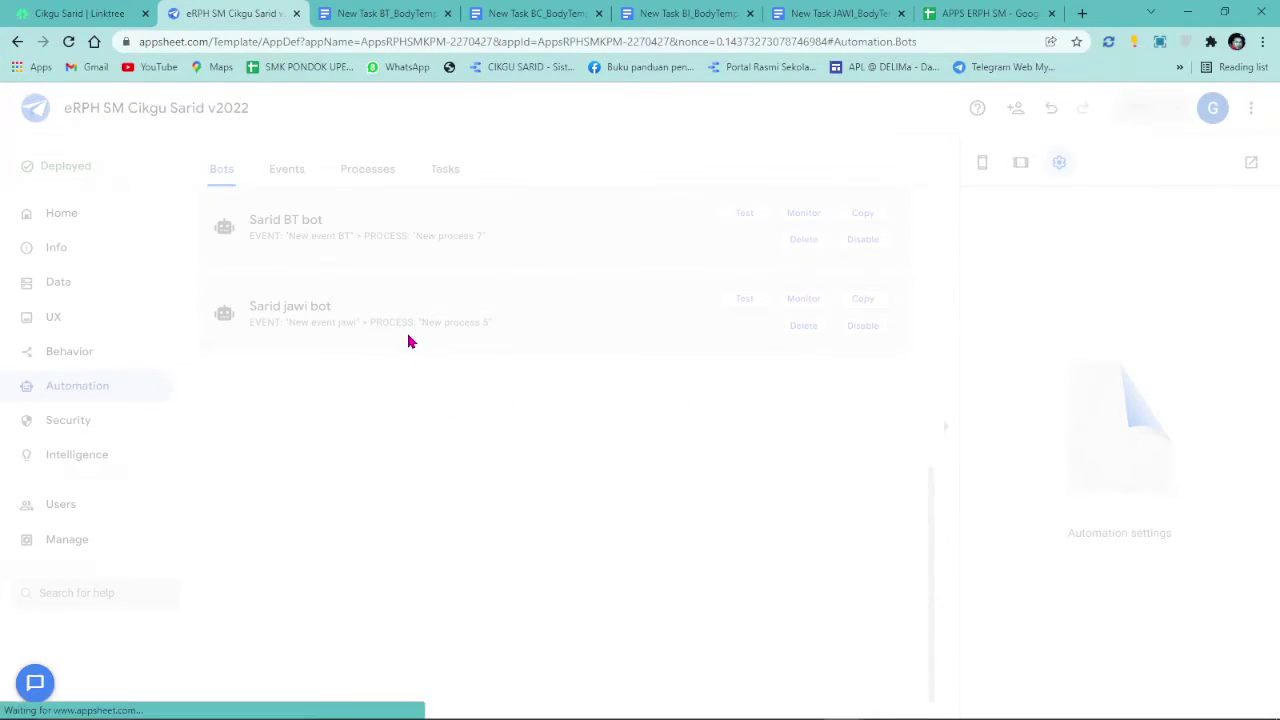
- Review the list of bots defined for the APPS ERPH table
{"action": "scroll", "coordinate": [337, 286], "scroll_direction": "up", "scroll_amount": 3}
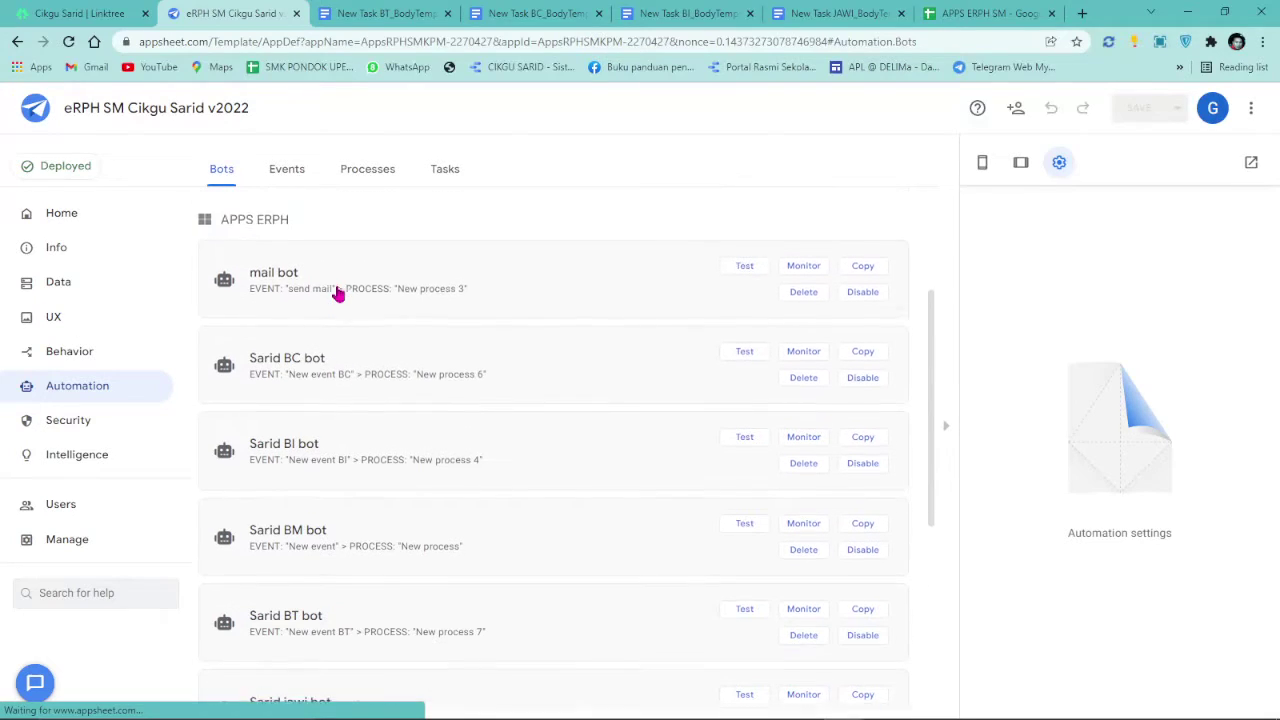
{"action": "scroll", "coordinate": [400, 390], "scroll_direction": "down", "scroll_amount": 2}
{"action": "scroll", "coordinate": [425, 407], "scroll_direction": "up", "scroll_amount": 2}
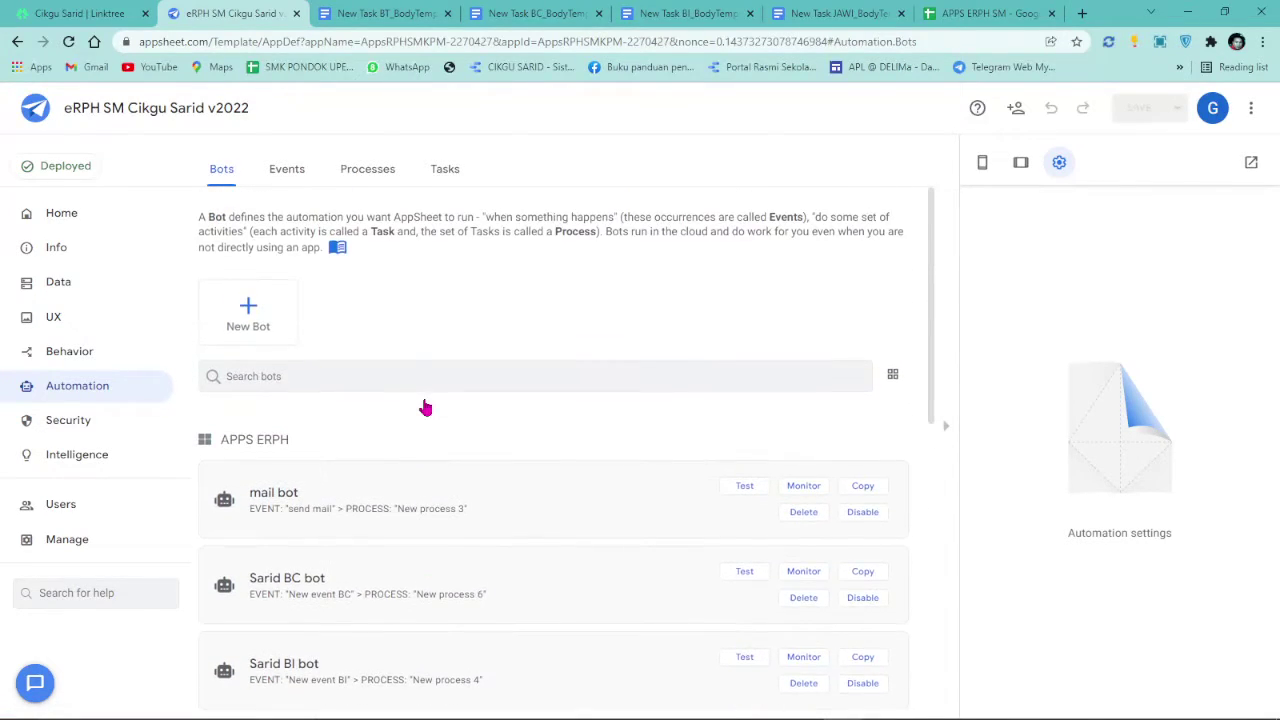
{"action": "scroll", "coordinate": [425, 407], "scroll_direction": "down", "scroll_amount": 3}
{"action": "scroll", "coordinate": [425, 407], "scroll_direction": "down", "scroll_amount": 2}
{"action": "scroll", "coordinate": [340, 380], "scroll_direction": "up", "scroll_amount": 5}
{"action": "scroll", "coordinate": [226, 505], "scroll_direction": "down", "scroll_amount": 1}
{"action": "scroll", "coordinate": [226, 440], "scroll_direction": "down", "scroll_amount": 4}
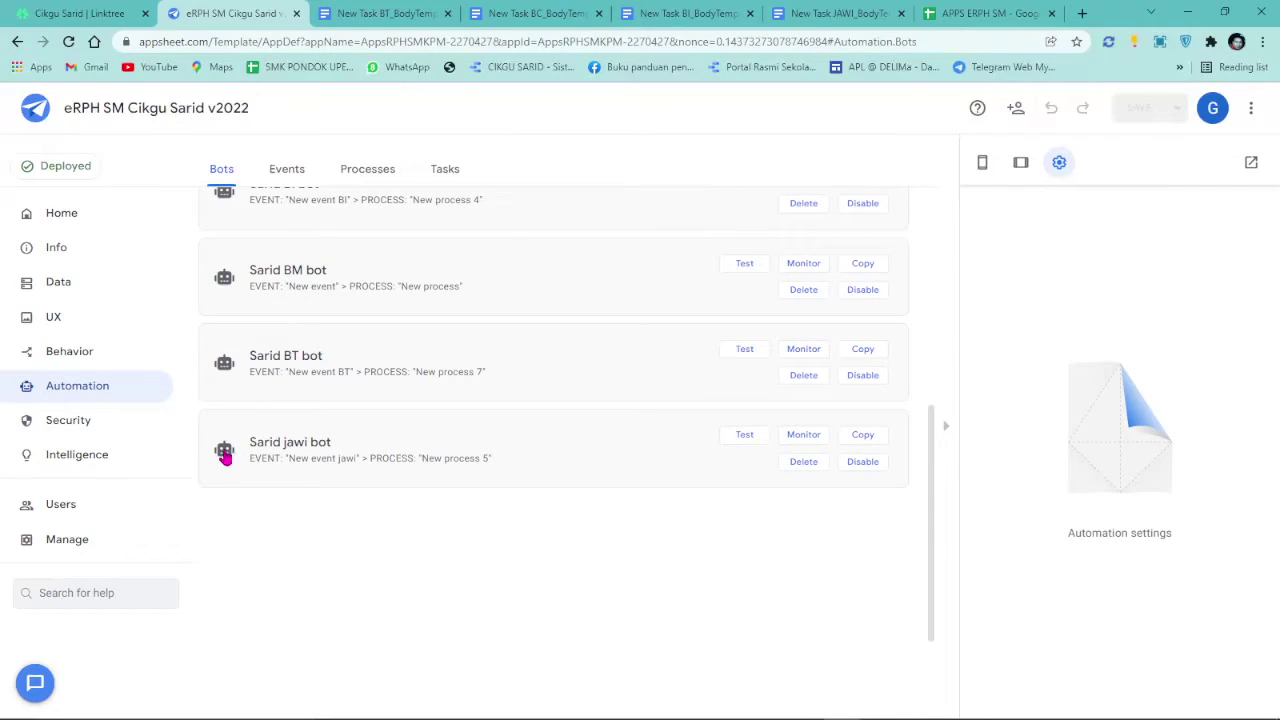
- Copy the Sarid jawi bot and rename the copy Sarid BA bot
{"action": "left_click", "coordinate": [860, 436]}
{"action": "scroll", "coordinate": [386, 352], "scroll_direction": "up", "scroll_amount": 1}
{"action": "left_click_drag", "start_coordinate": [323, 380], "coordinate": [297, 380]}
{"action": "type", "text": "BA"}
{"action": "double_click", "coordinate": [383, 381]}
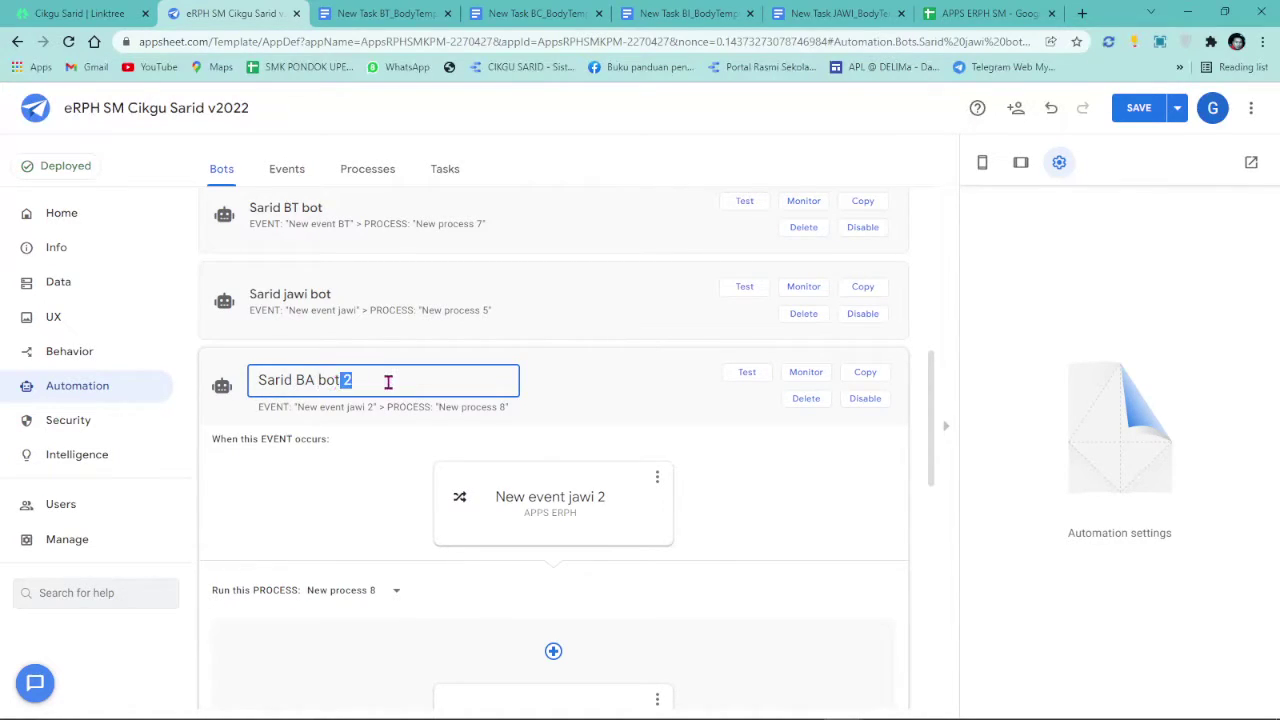
{"action": "key", "text": "BackSpace"}
- Rename the copied bot's event New event BA and set its condition to [PILIH BAHASA] = "BA"
{"action": "left_click", "coordinate": [500, 499]}
{"action": "left_click_drag", "start_coordinate": [1044, 231], "coordinate": [1118, 234]}
{"action": "type", "text": "j"}
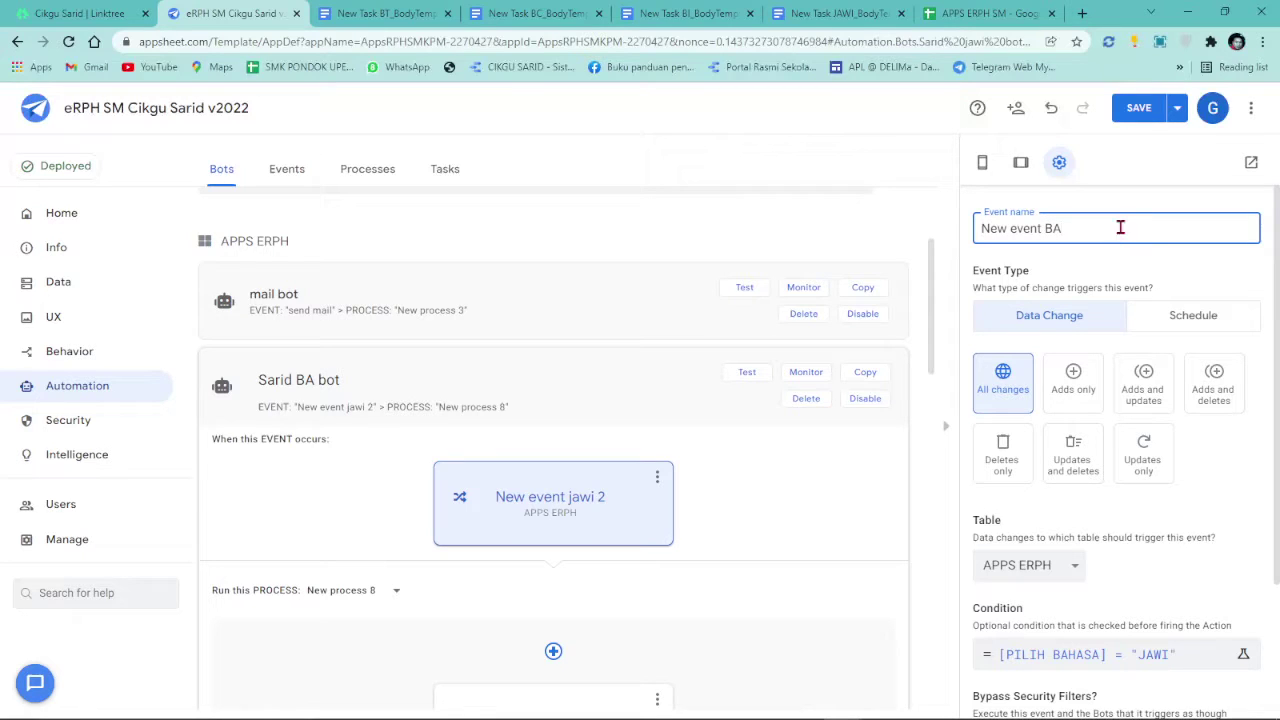
{"action": "scroll", "coordinate": [1145, 400], "scroll_direction": "down", "scroll_amount": 3}
{"action": "left_click", "coordinate": [1150, 480]}
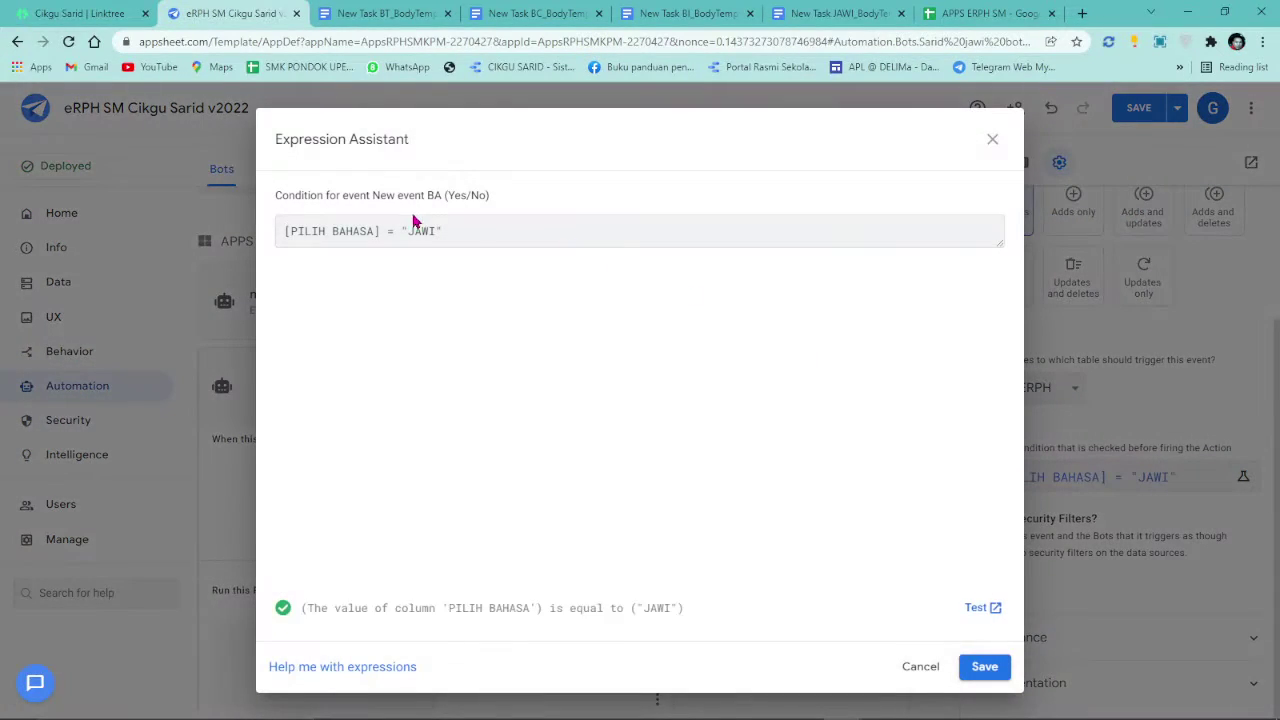
{"action": "double_click", "coordinate": [420, 230]}
{"action": "key", "text": "BackSpace"}
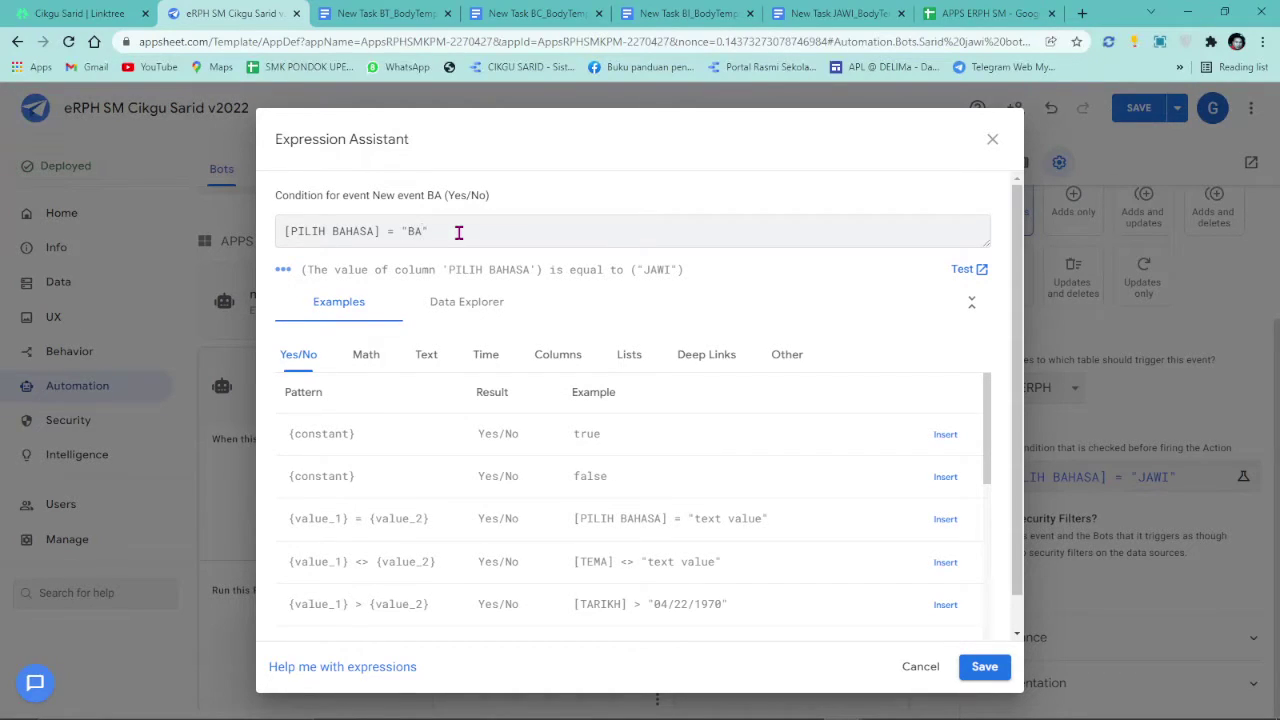
{"action": "left_click", "coordinate": [984, 666]}
- Give the BA bot's step a new file-creation task named New Task BA and generate its PDF body template
{"action": "scroll", "coordinate": [470, 530], "scroll_direction": "down", "scroll_amount": 2}
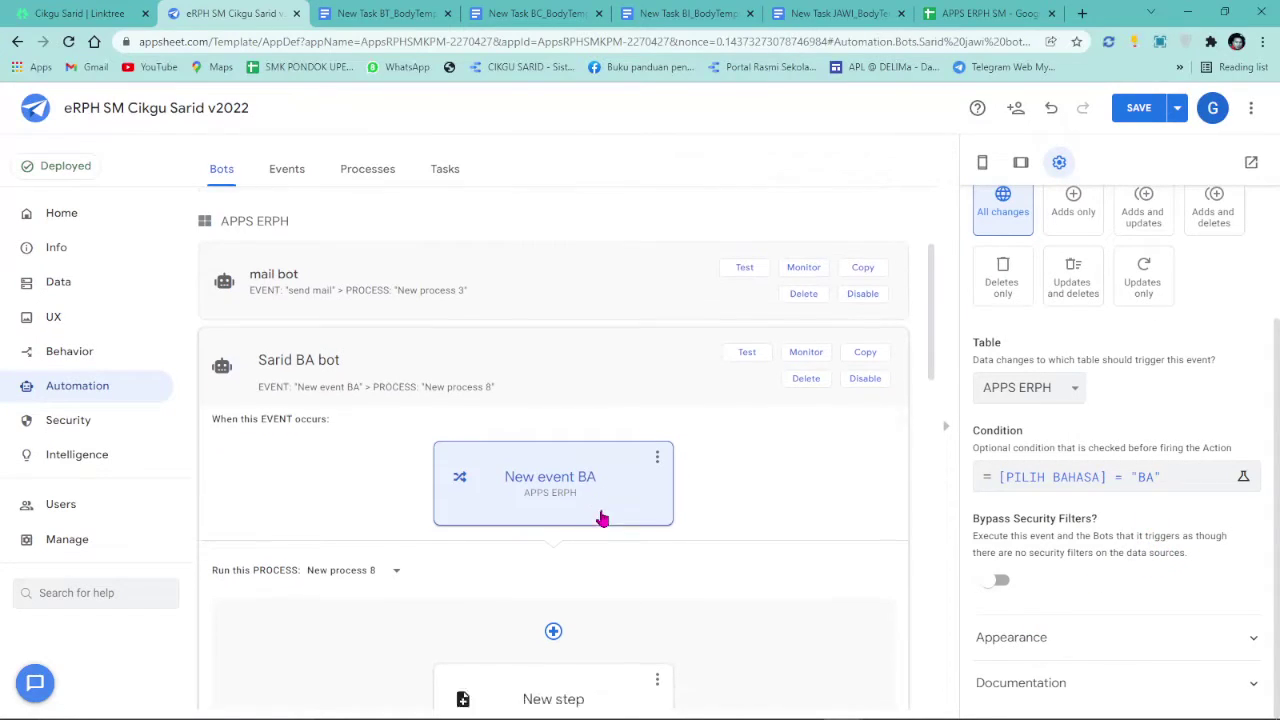
{"action": "left_click", "coordinate": [470, 562]}
{"action": "scroll", "coordinate": [877, 489], "scroll_direction": "down", "scroll_amount": 2}
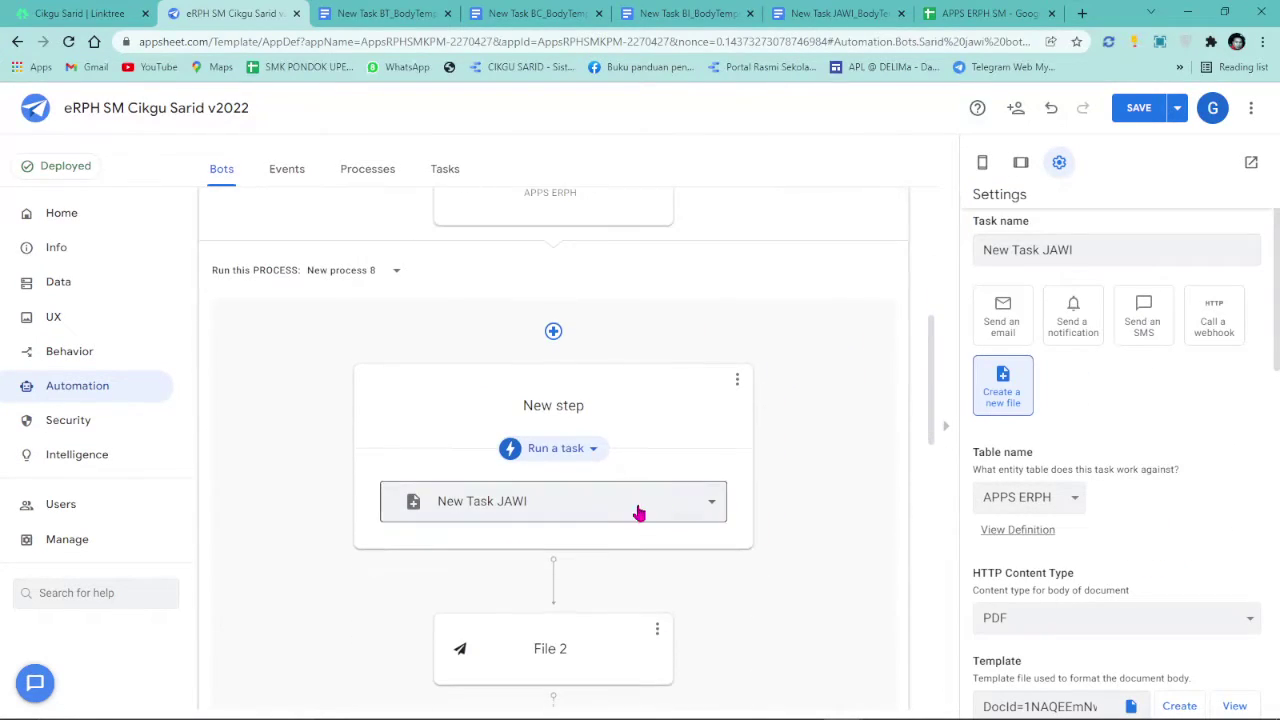
{"action": "left_click", "coordinate": [572, 498]}
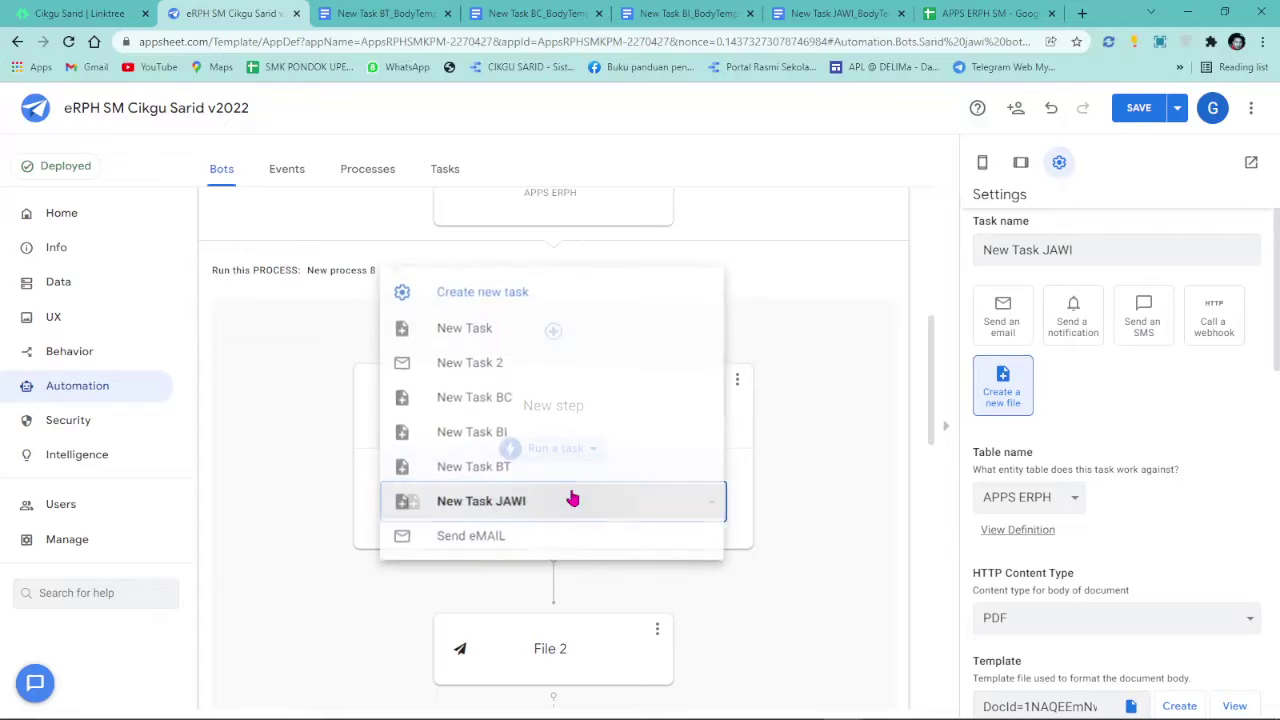
{"action": "left_click", "coordinate": [556, 296]}
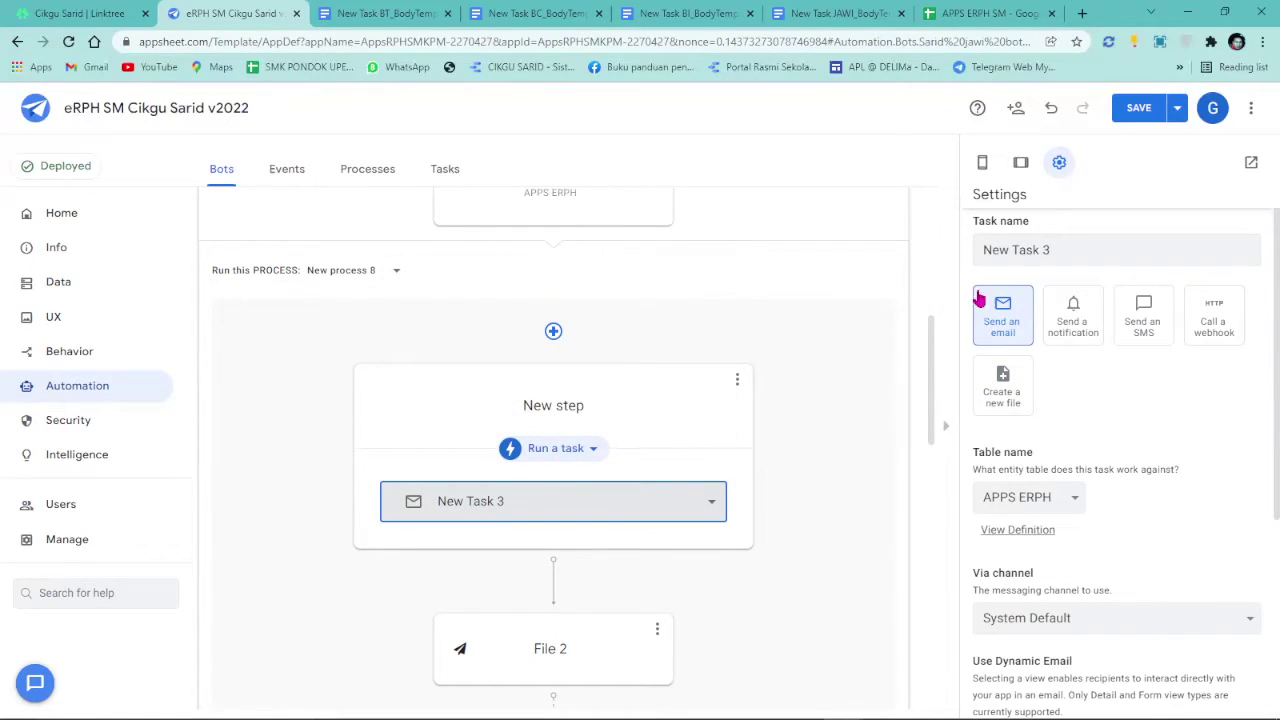
{"action": "left_click_drag", "start_coordinate": [1043, 251], "coordinate": [1060, 251]}
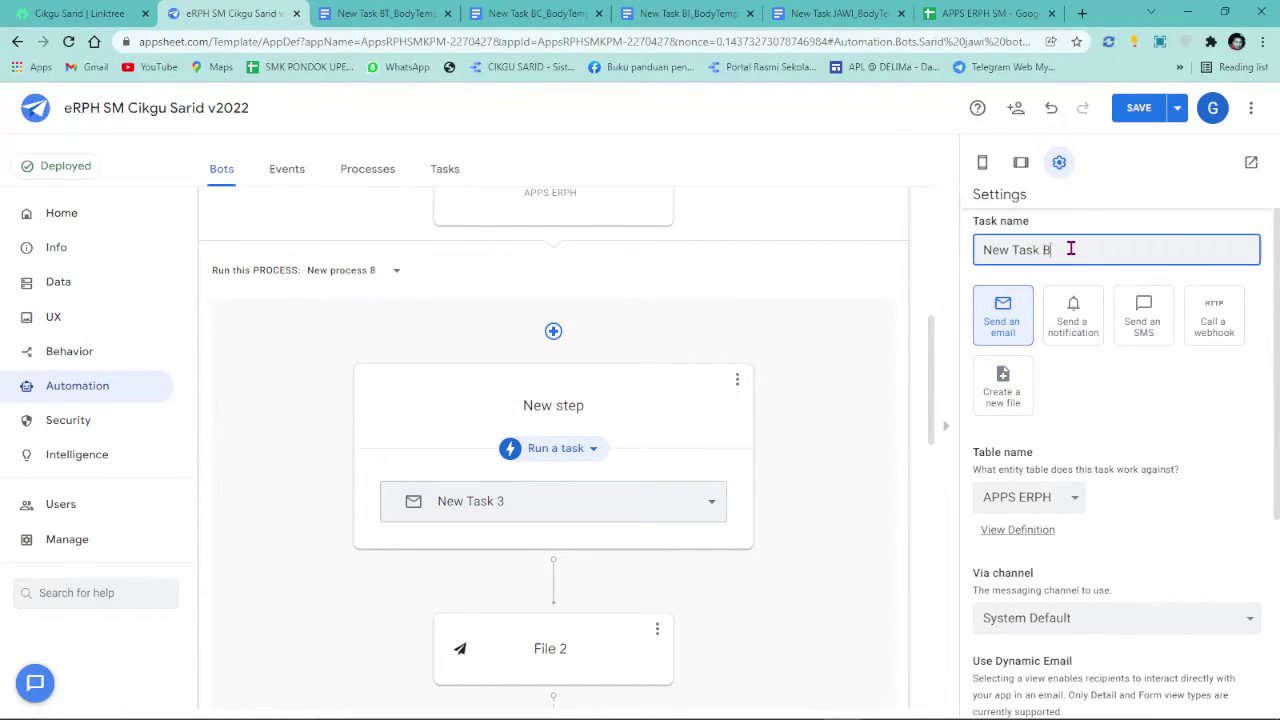
{"action": "left_click", "coordinate": [1003, 386]}
{"action": "scroll", "coordinate": [1198, 546], "scroll_direction": "down", "scroll_amount": 2}
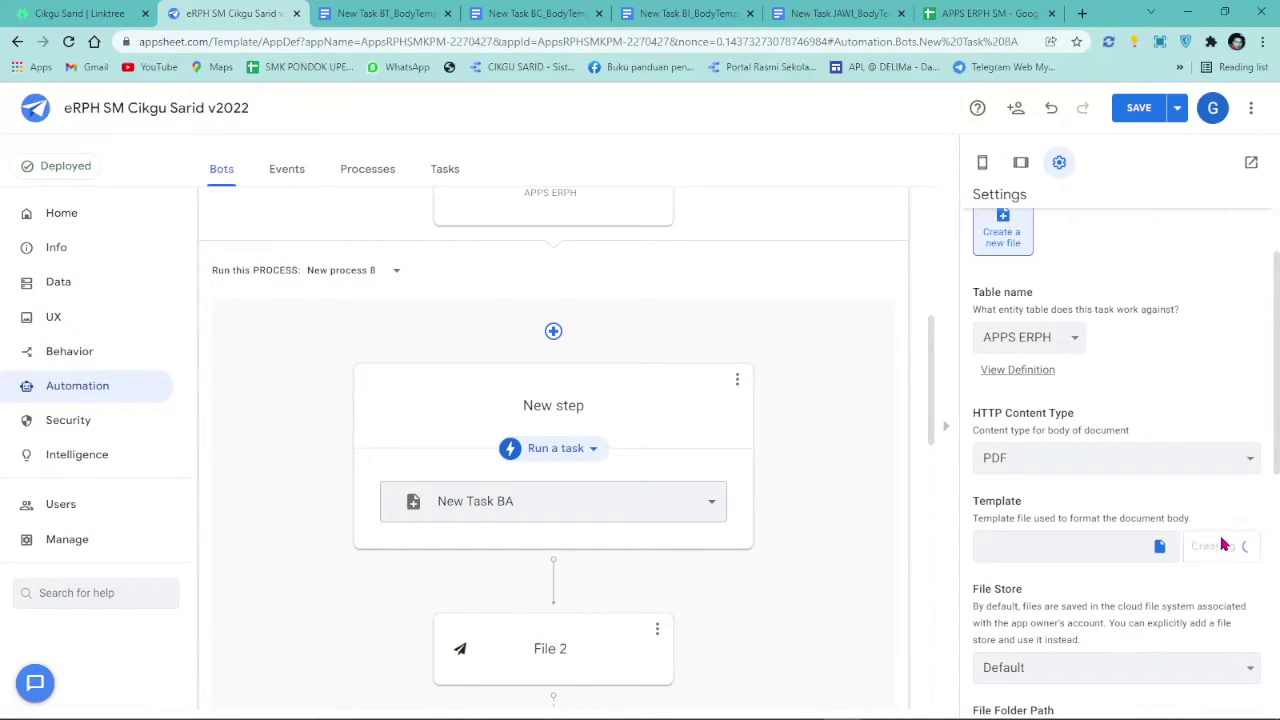
{"action": "left_click", "coordinate": [1225, 558]}
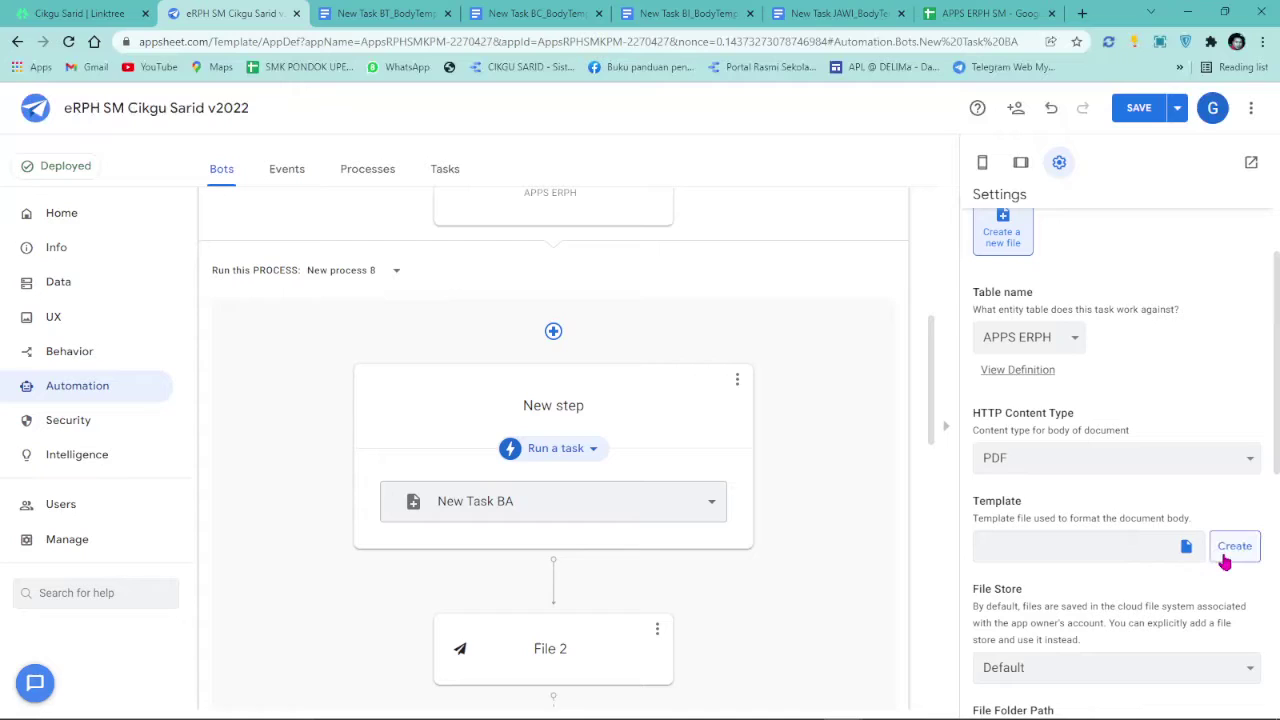
- Create the body template for New Task BA and open it for viewing
{"action": "left_click", "coordinate": [1226, 556]}
{"action": "left_click", "coordinate": [1226, 556]}
{"action": "scroll", "coordinate": [1228, 540], "scroll_direction": "down", "scroll_amount": 2}
{"action": "left_click", "coordinate": [1233, 395]}
{"action": "left_click", "coordinate": [1229, 390]}
{"action": "left_click", "coordinate": [1227, 387]}
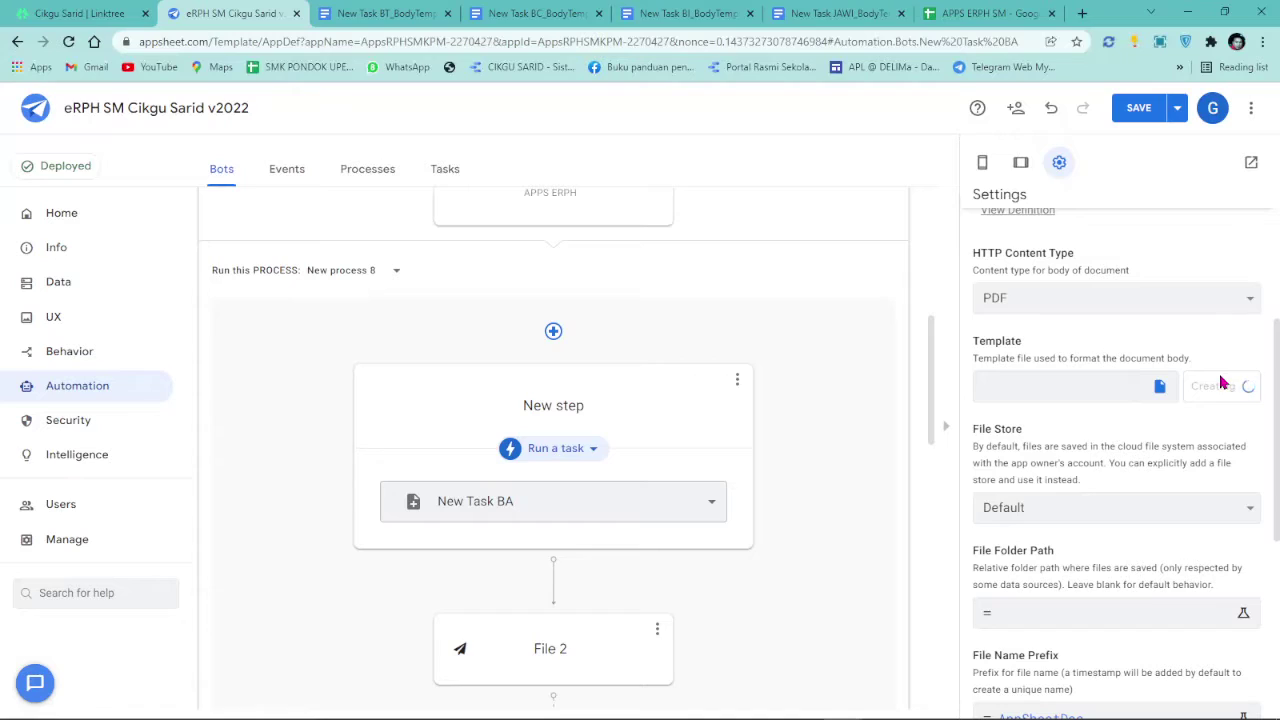
{"action": "left_click", "coordinate": [1228, 386]}
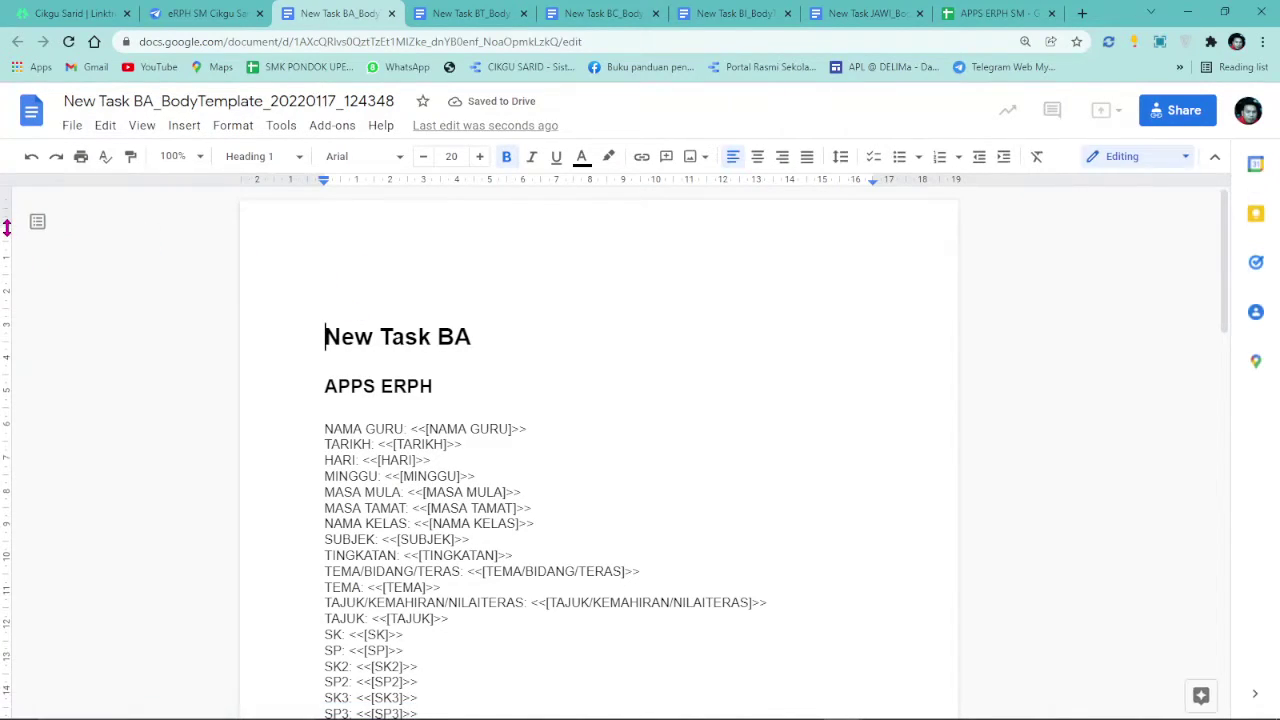
- Return to the AppSheet editor and set New Task BA's file folder path to "/FRph/"
{"action": "left_click", "coordinate": [203, 9]}
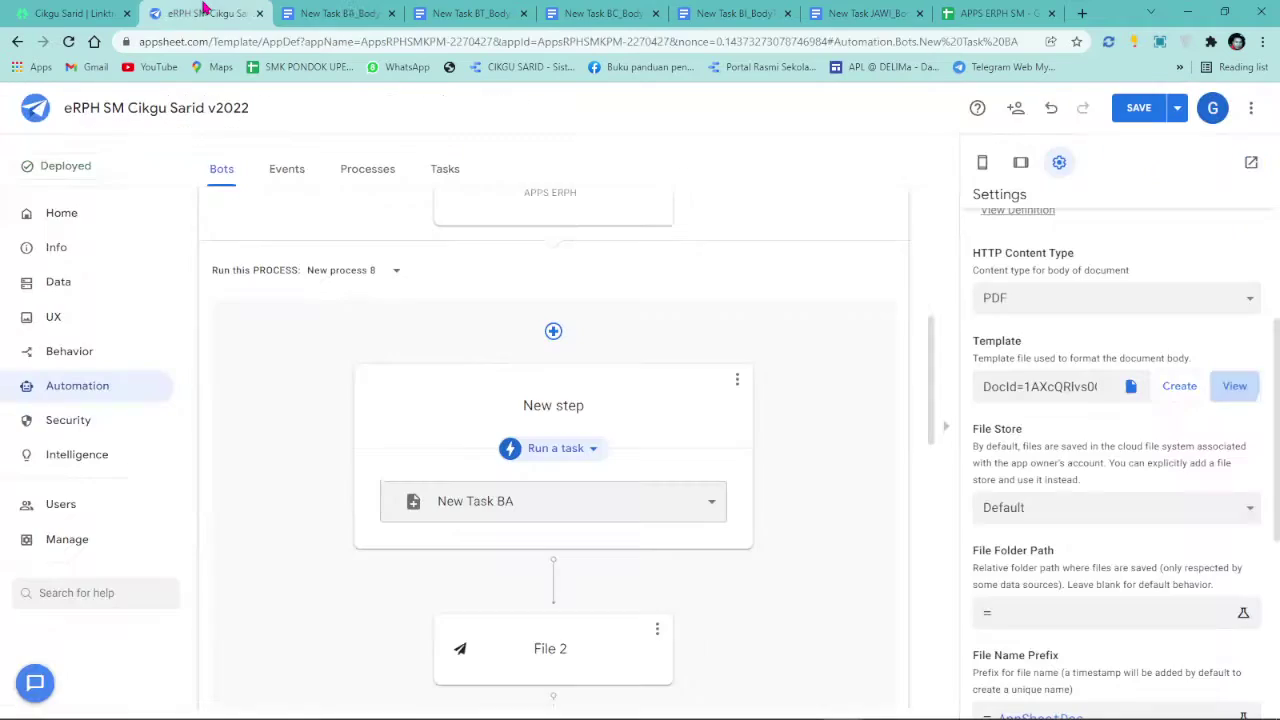
{"action": "scroll", "coordinate": [1090, 450], "scroll_direction": "down", "scroll_amount": 1}
{"action": "left_click", "coordinate": [1075, 541]}
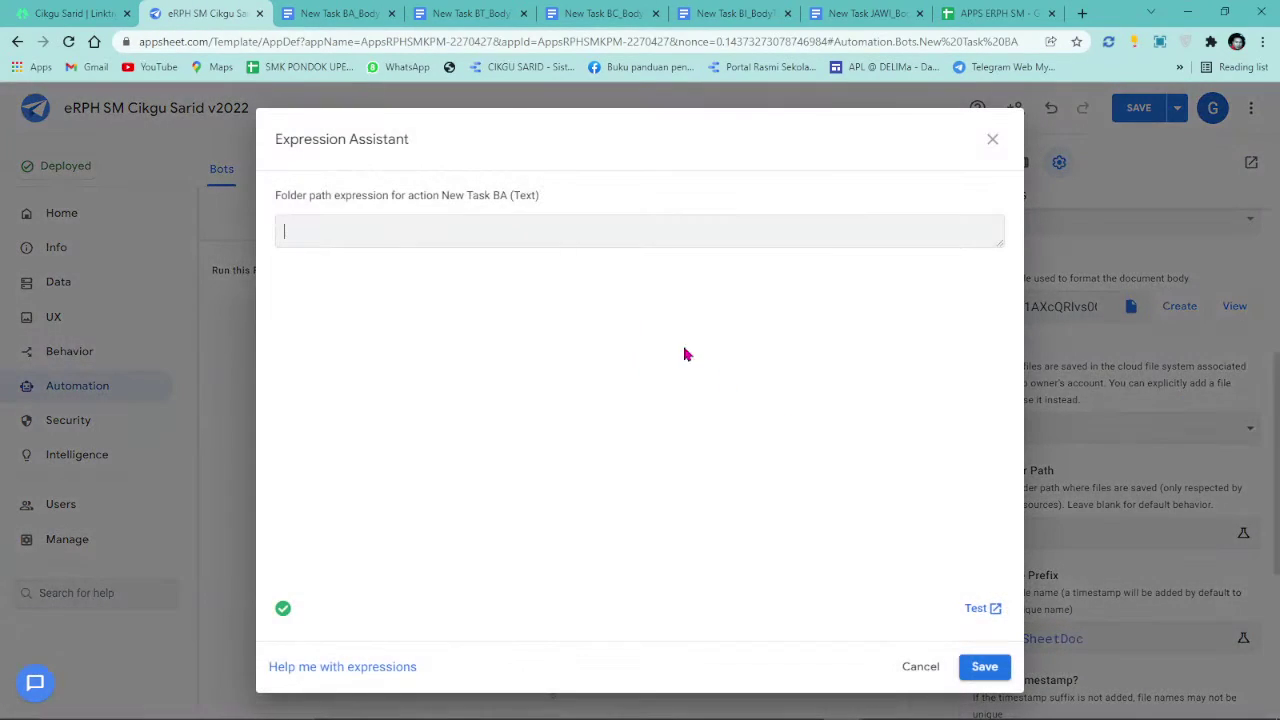
{"action": "type", "text": "/"}
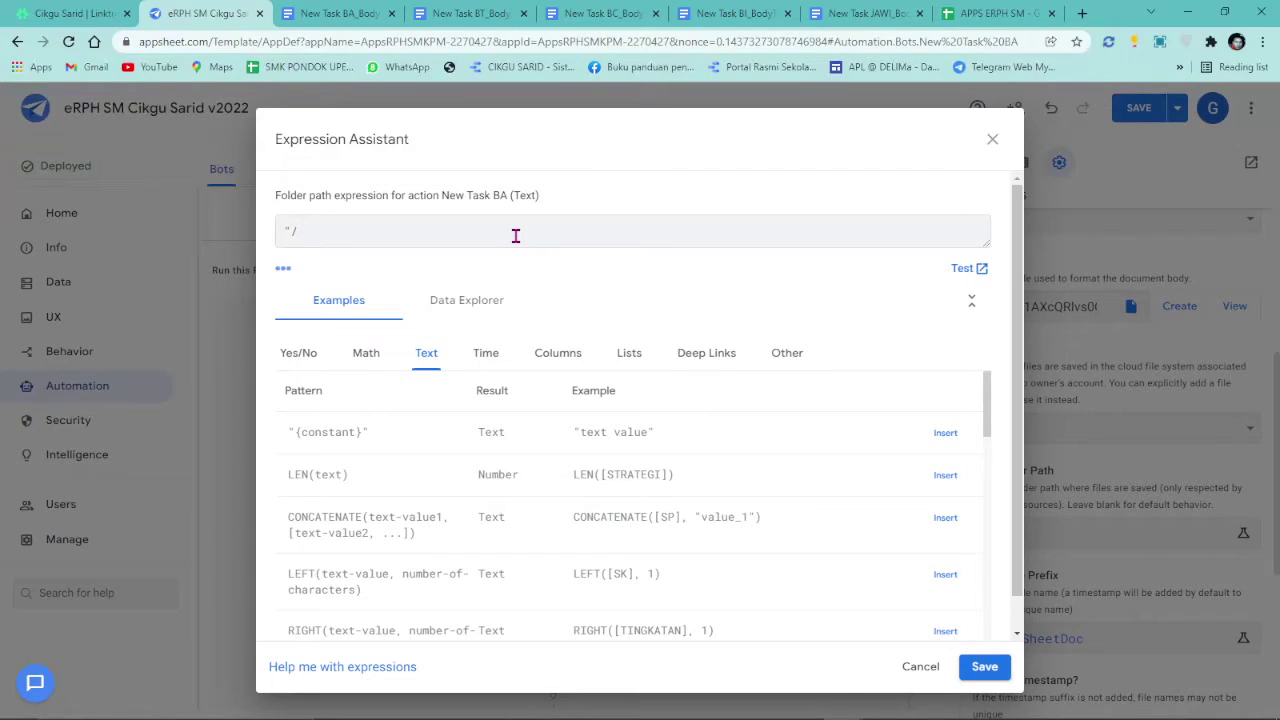
{"action": "type", "text": "f"}
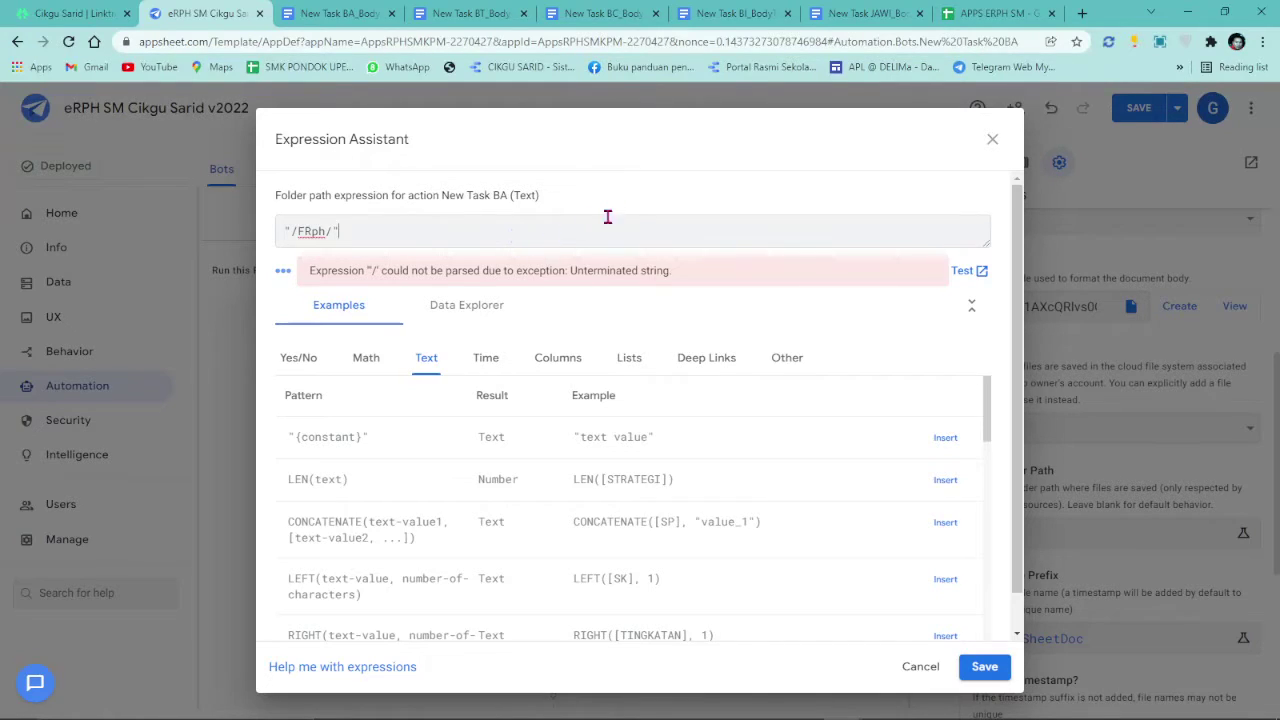
{"action": "left_click", "coordinate": [984, 666]}
- Replace New Task BA's file name prefix with the [PENDAFTARAN] column expression
{"action": "left_click", "coordinate": [1051, 640]}
{"action": "left_click_drag", "start_coordinate": [417, 231], "coordinate": [225, 238]}
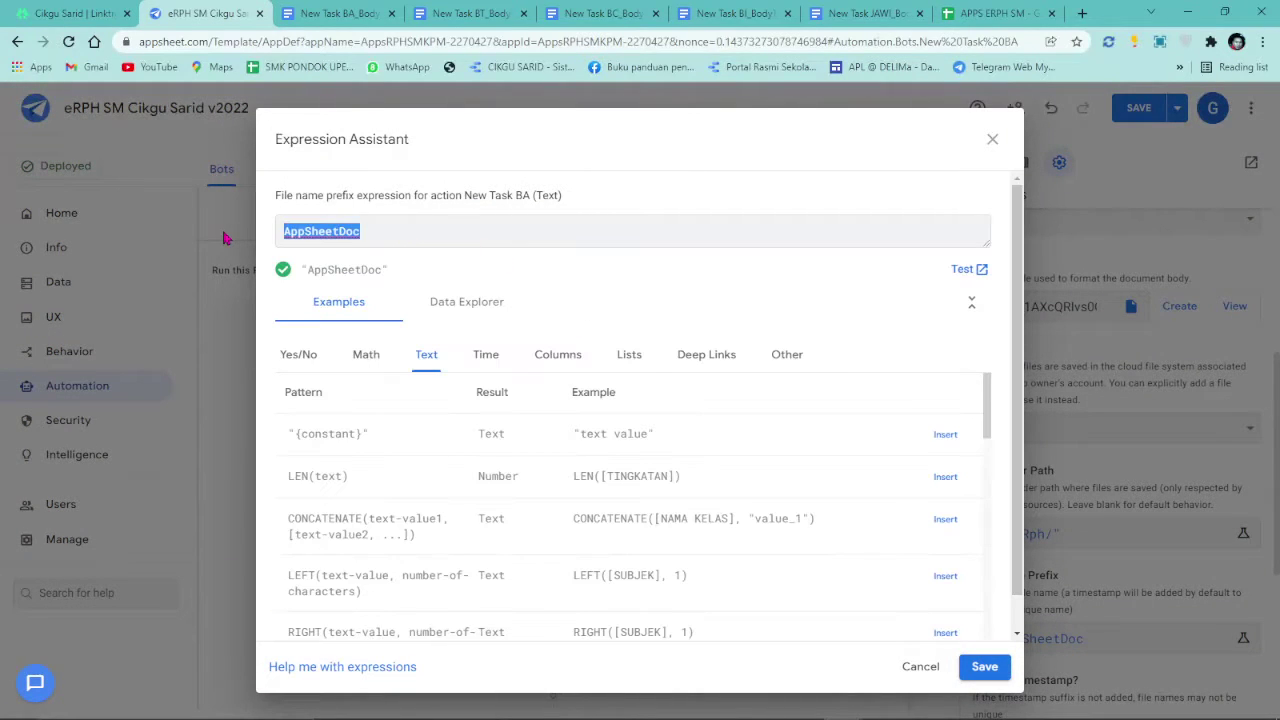
{"action": "key", "text": "BackSpace"}
{"action": "left_click", "coordinate": [558, 354]}
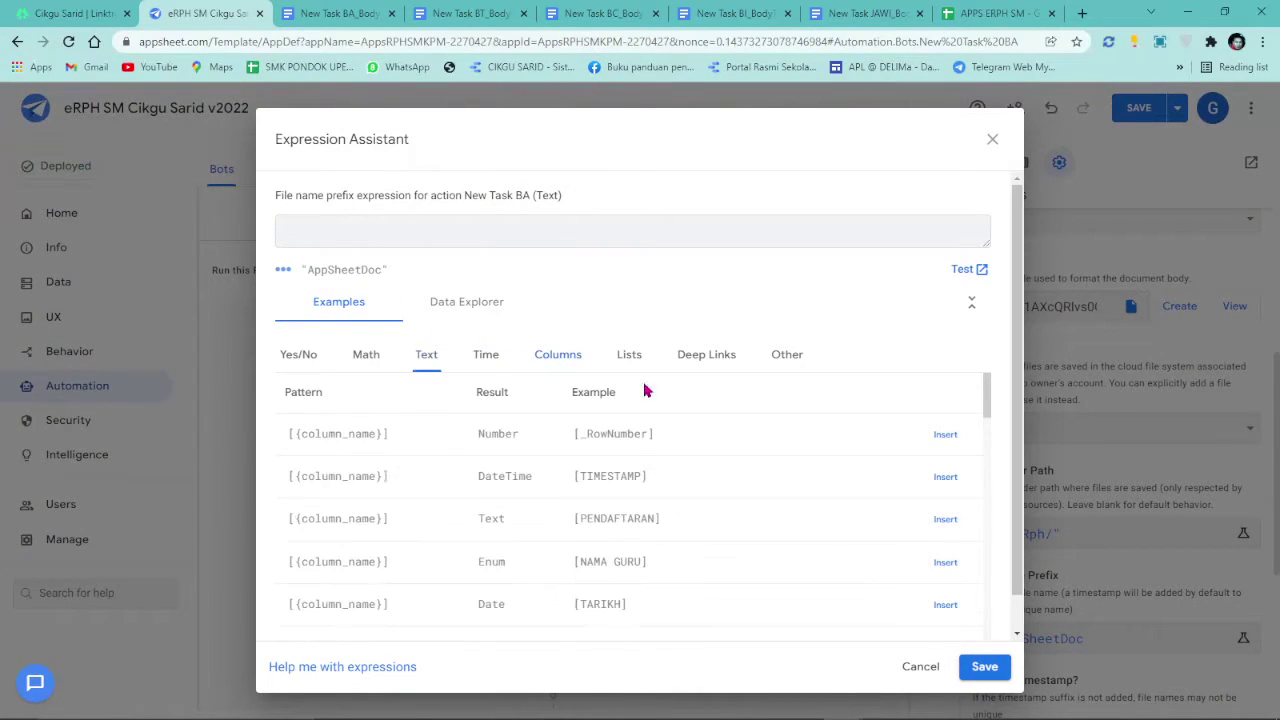
{"action": "left_click", "coordinate": [945, 518]}
{"action": "left_click", "coordinate": [984, 666]}
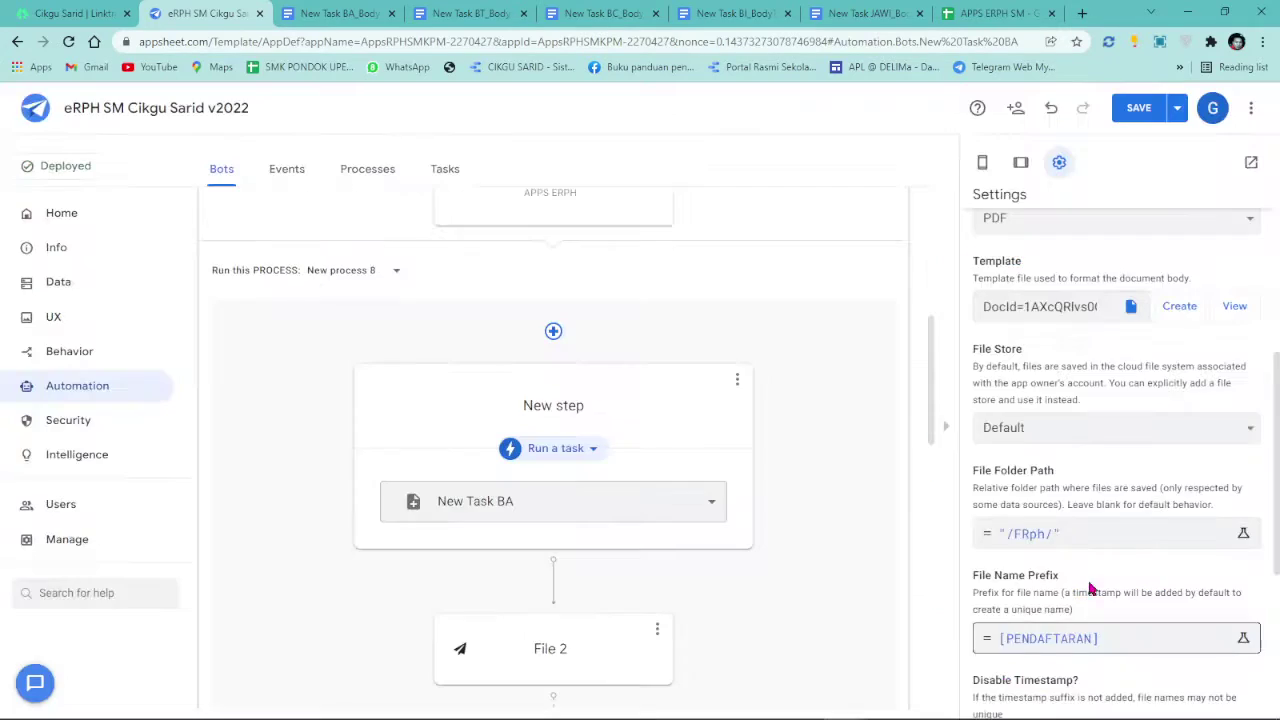
- Disable the file name timestamp and set the attachment page to Portrait orientation and A4 size
{"action": "scroll", "coordinate": [1162, 513], "scroll_direction": "down", "scroll_amount": 1}
{"action": "left_click", "coordinate": [997, 400]}
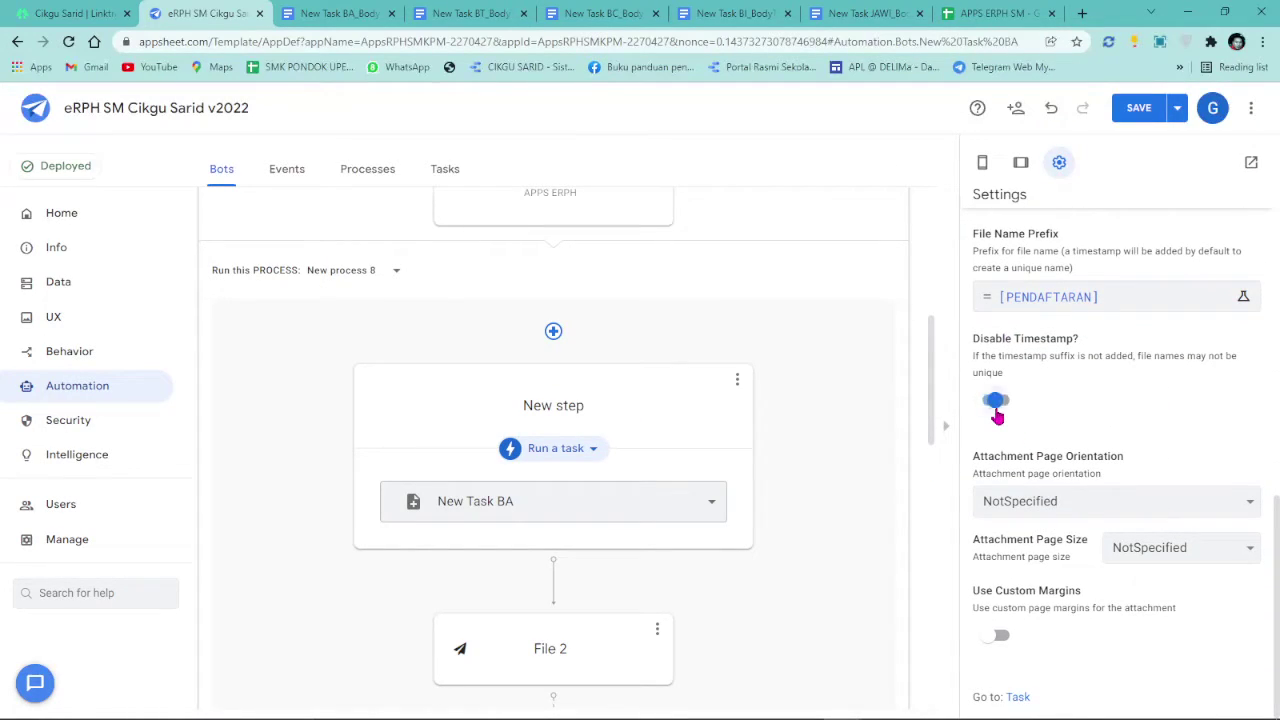
{"action": "left_click", "coordinate": [1112, 510]}
{"action": "left_click", "coordinate": [1118, 516]}
{"action": "left_click", "coordinate": [1068, 514]}
{"action": "left_click", "coordinate": [1045, 530]}
{"action": "left_click", "coordinate": [1143, 545]}
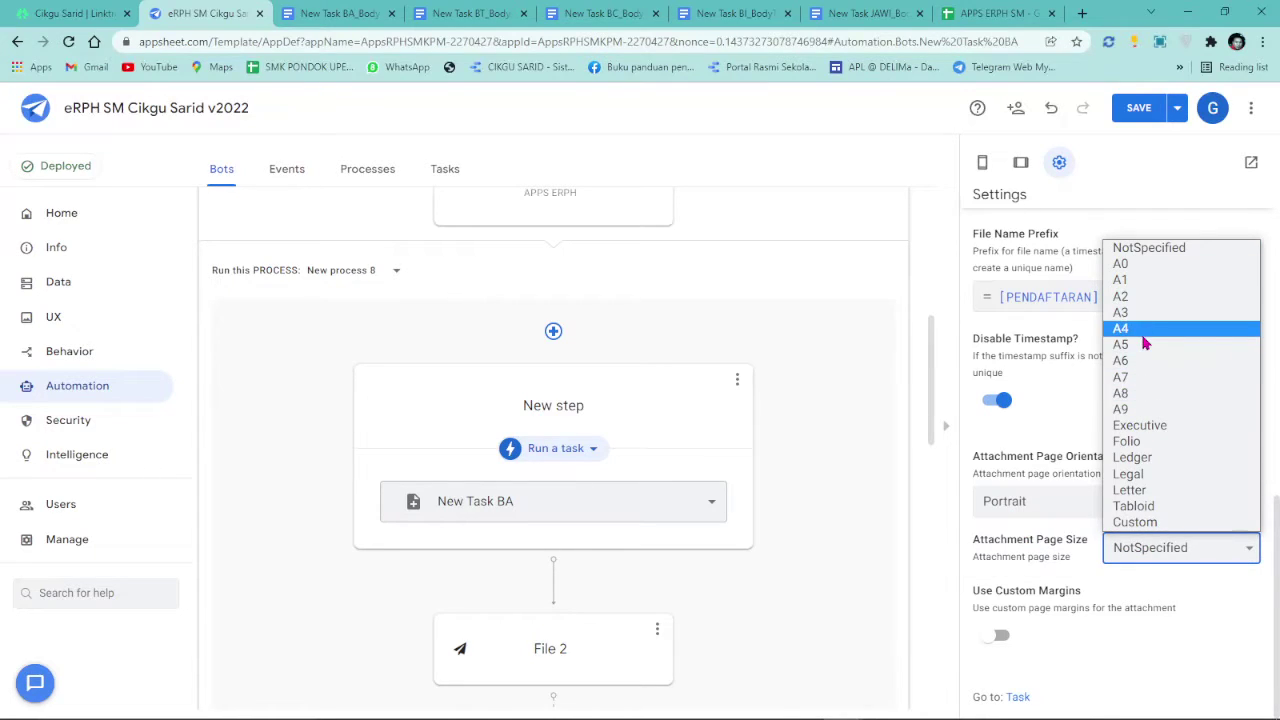
{"action": "left_click", "coordinate": [1129, 344]}
- Enable custom page margins for the attachment and save the app
{"action": "left_click", "coordinate": [997, 635]}
{"action": "scroll", "coordinate": [1140, 480], "scroll_direction": "down", "scroll_amount": 3}
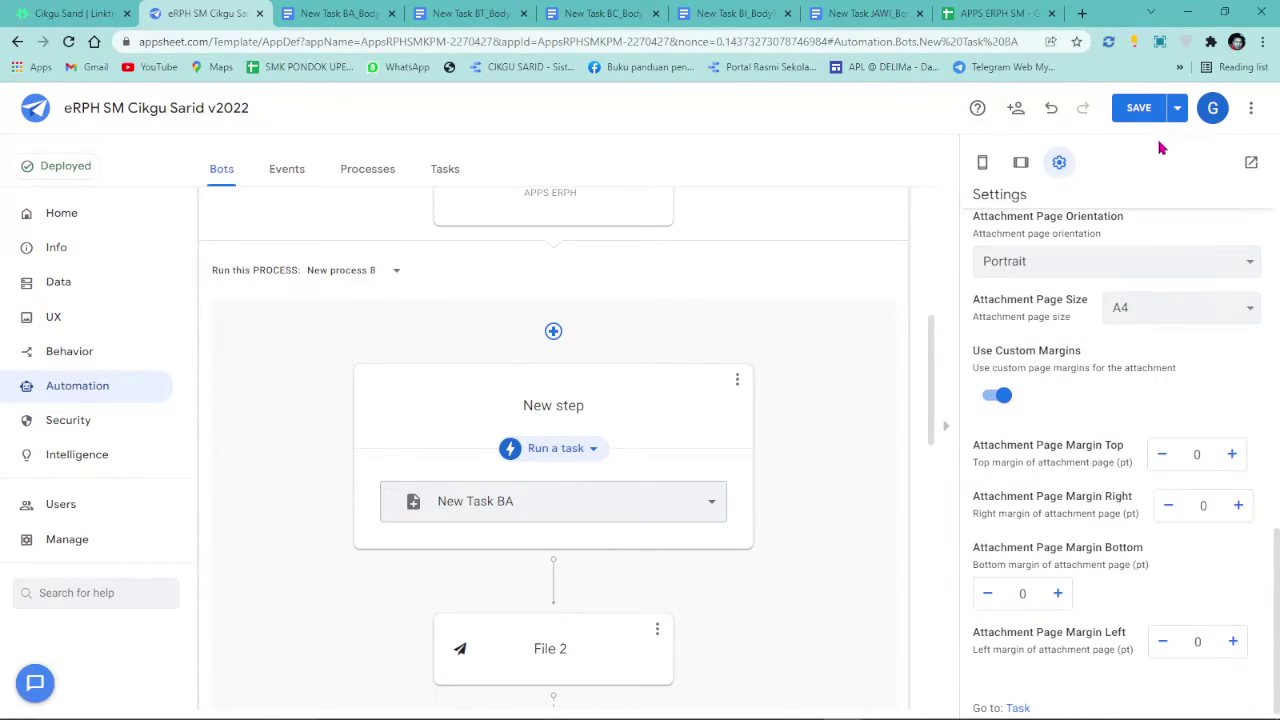
{"action": "left_click", "coordinate": [1136, 106]}
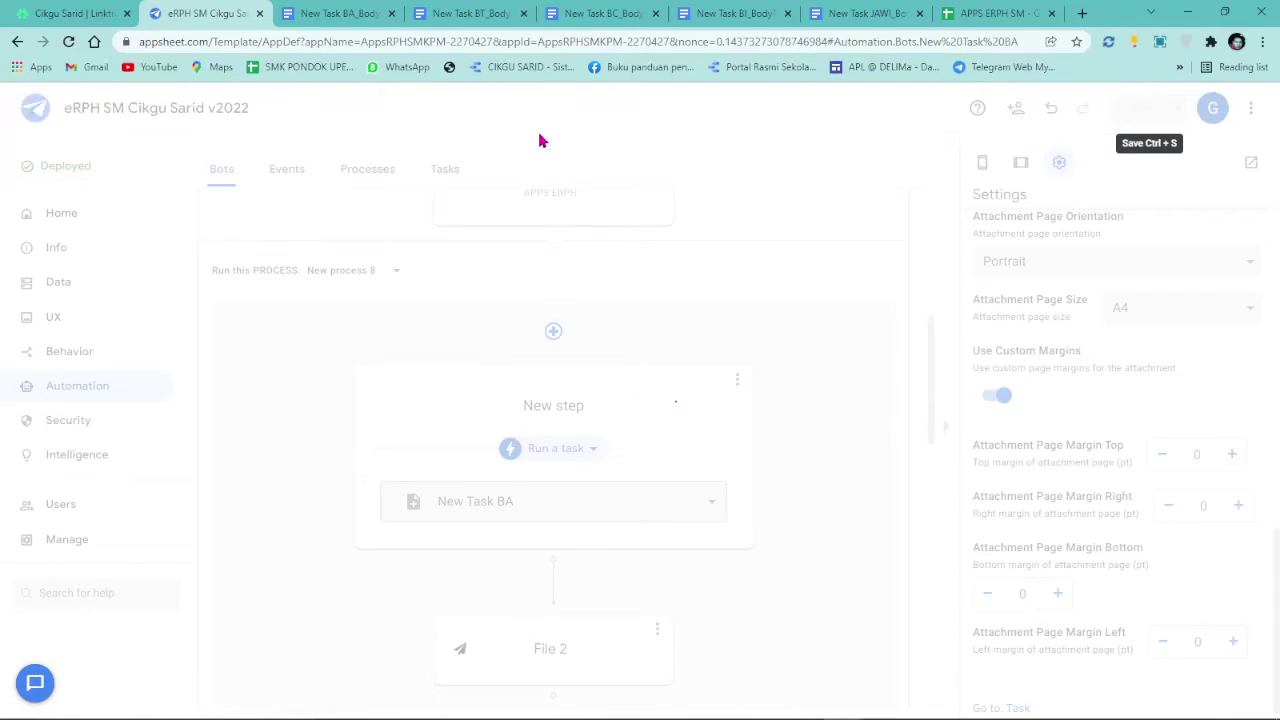
- Open the eRPH SM 2022 Versi (TS25) app template from the Linktree page
{"action": "left_click", "coordinate": [100, 12]}
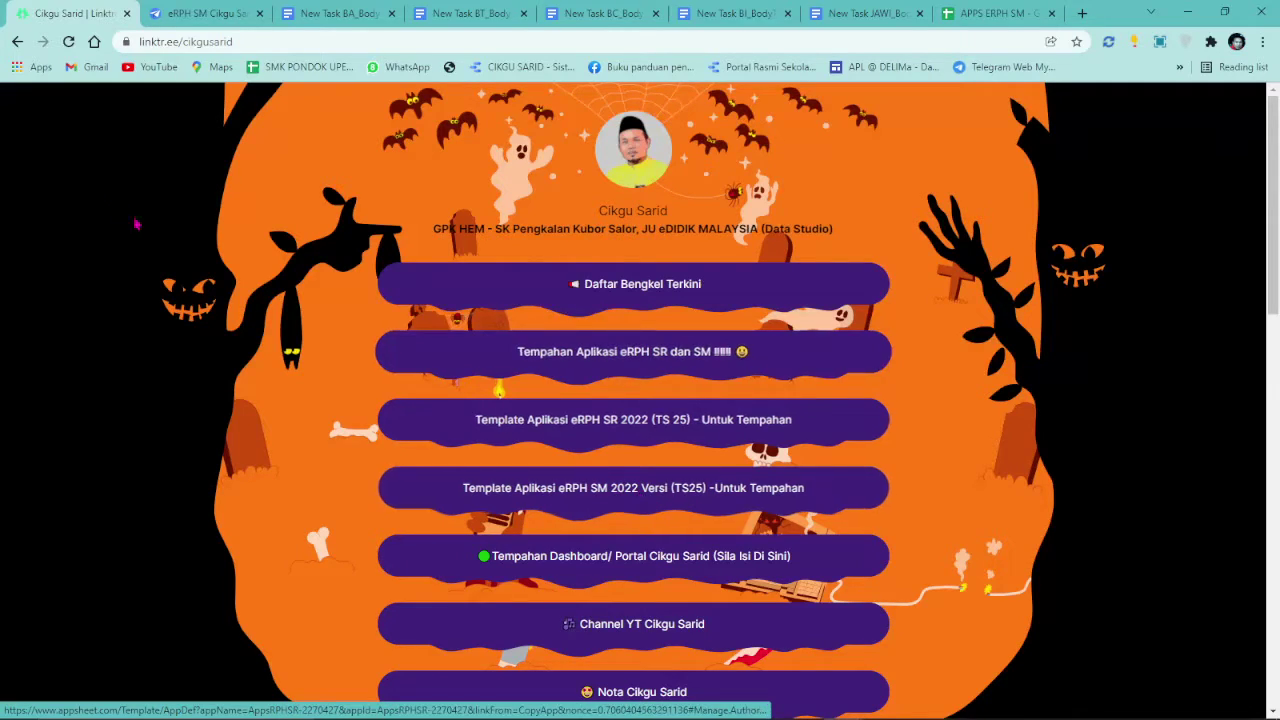
{"action": "left_click", "coordinate": [659, 558]}
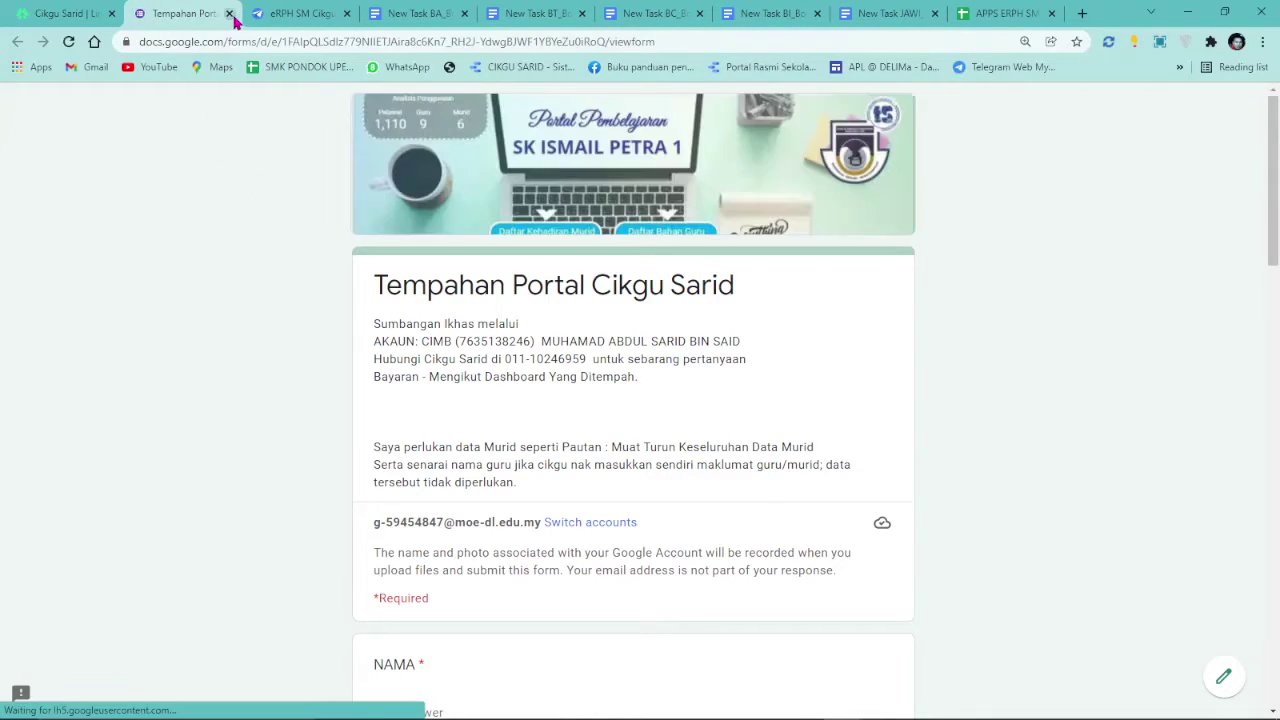
{"action": "left_click", "coordinate": [229, 13]}
{"action": "scroll", "coordinate": [690, 390], "scroll_direction": "down", "scroll_amount": 1}
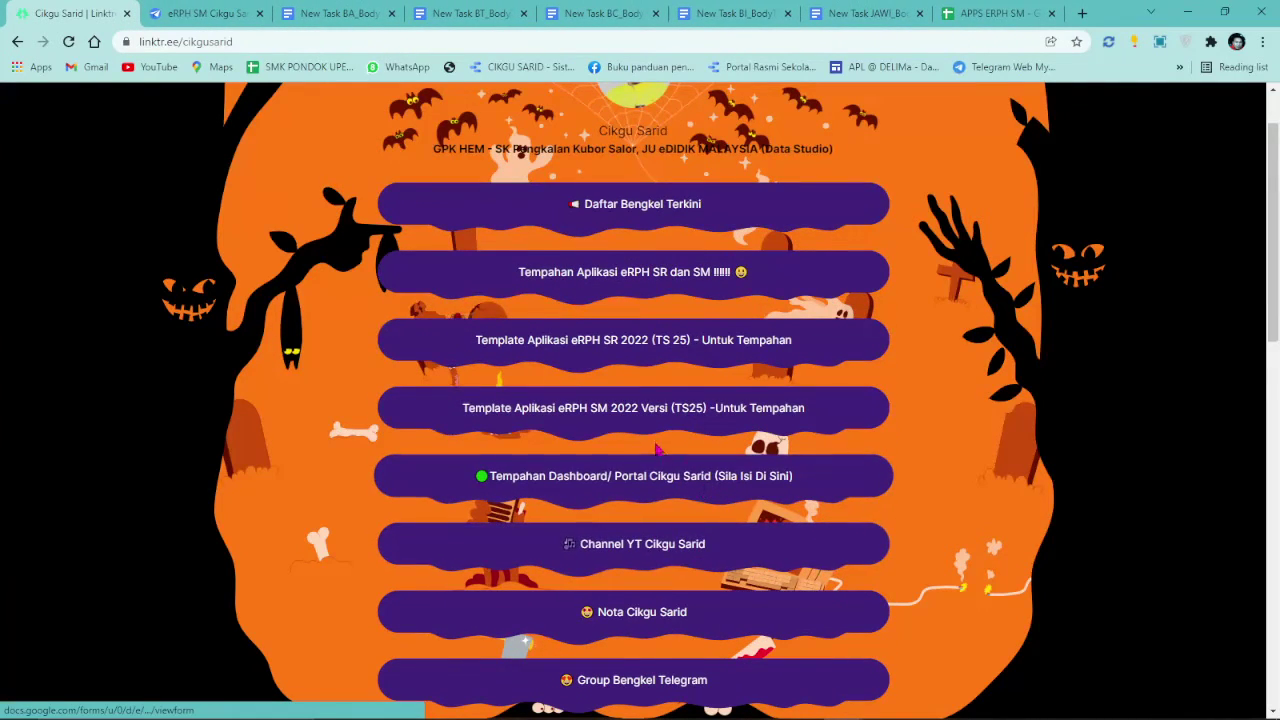
{"action": "left_click", "coordinate": [608, 414]}
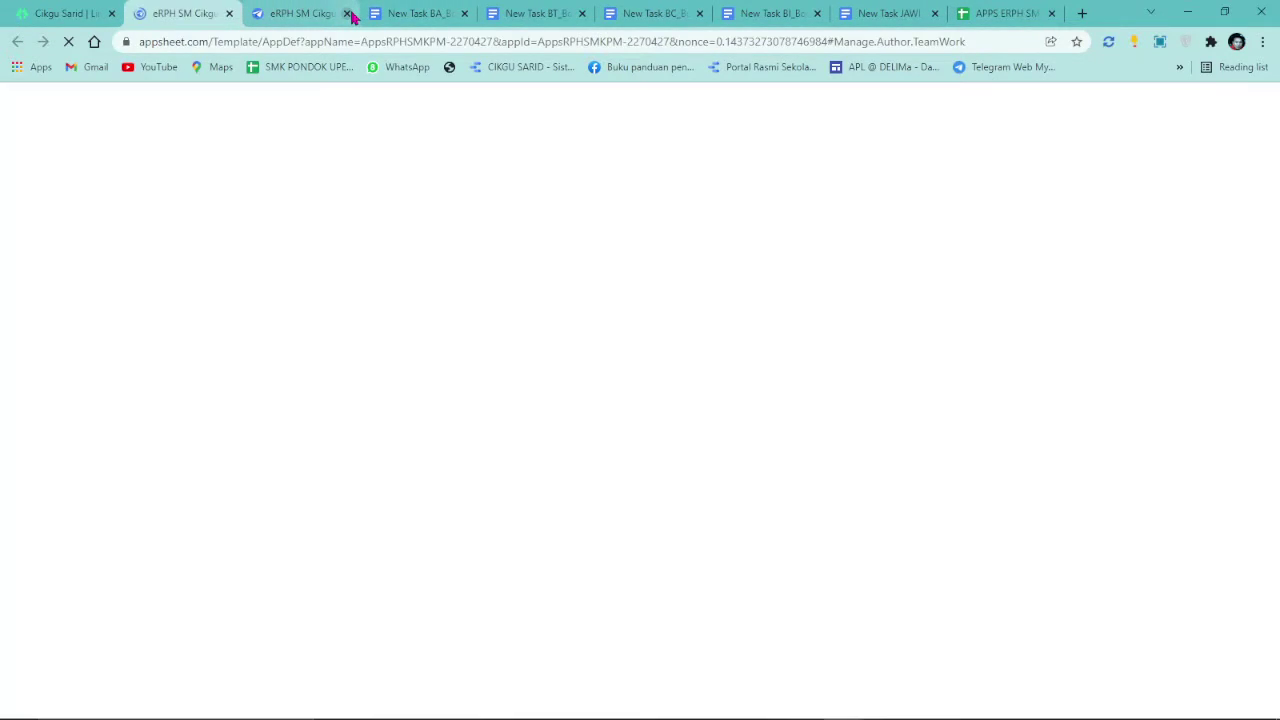
- Close the old app editor, the body template documents and the APPS ERPH SM spreadsheet
{"action": "left_click", "coordinate": [348, 14]}
{"action": "left_click", "coordinate": [348, 14]}
{"action": "left_click", "coordinate": [348, 14]}
{"action": "left_click", "coordinate": [348, 14]}
{"action": "left_click", "coordinate": [348, 14]}
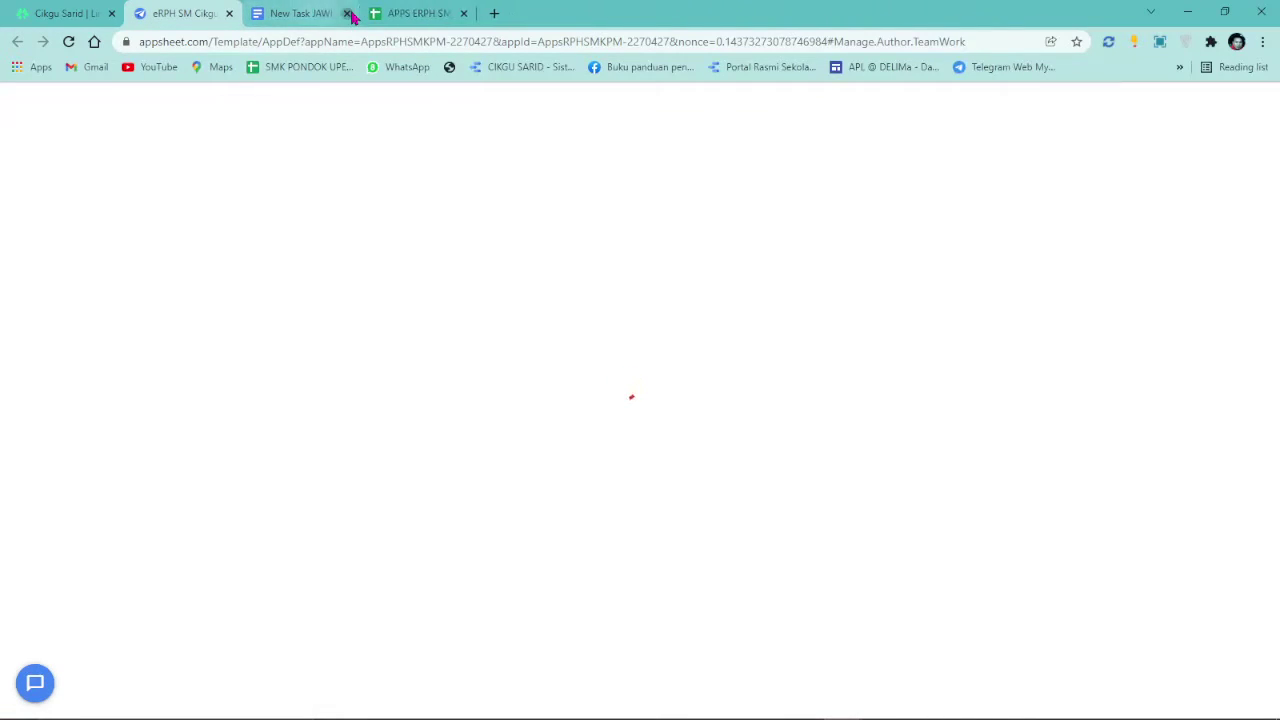
{"action": "left_click", "coordinate": [348, 14]}
{"action": "left_click", "coordinate": [348, 14]}
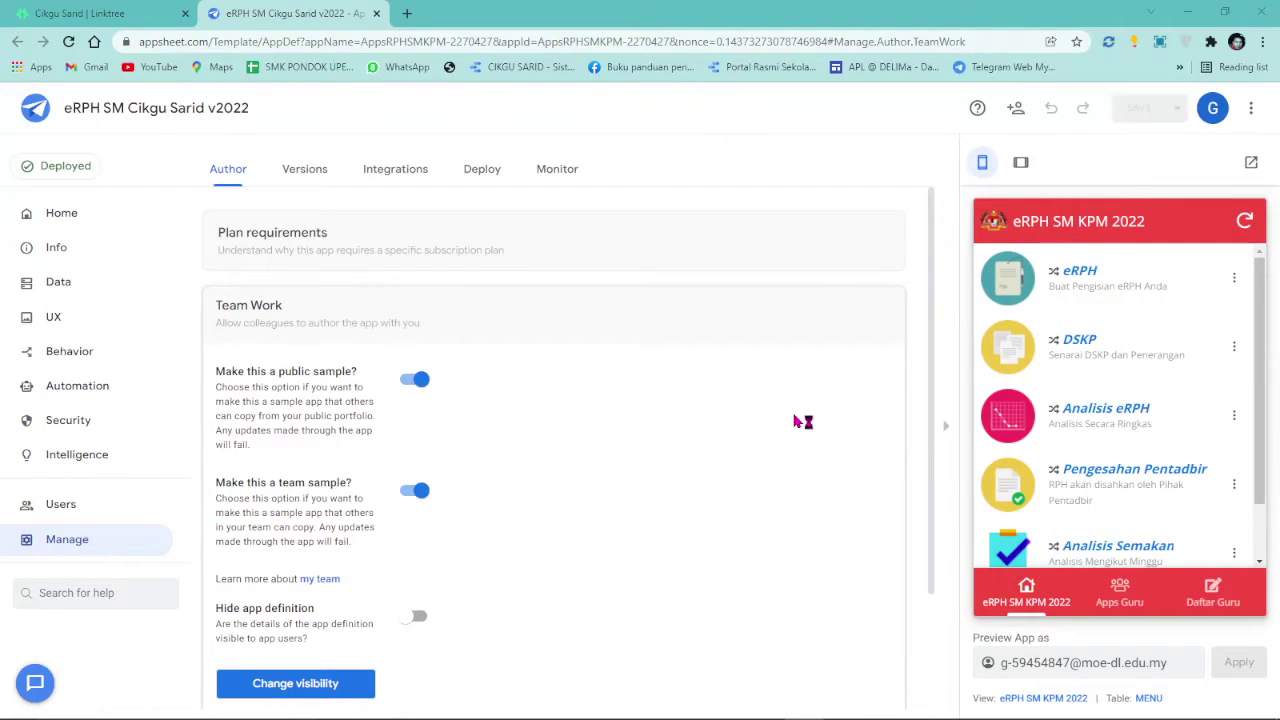
- Check the NAMA GURU choices in a new APPS ERPH form in the app preview and cancel the form
{"action": "left_click", "coordinate": [1112, 600]}
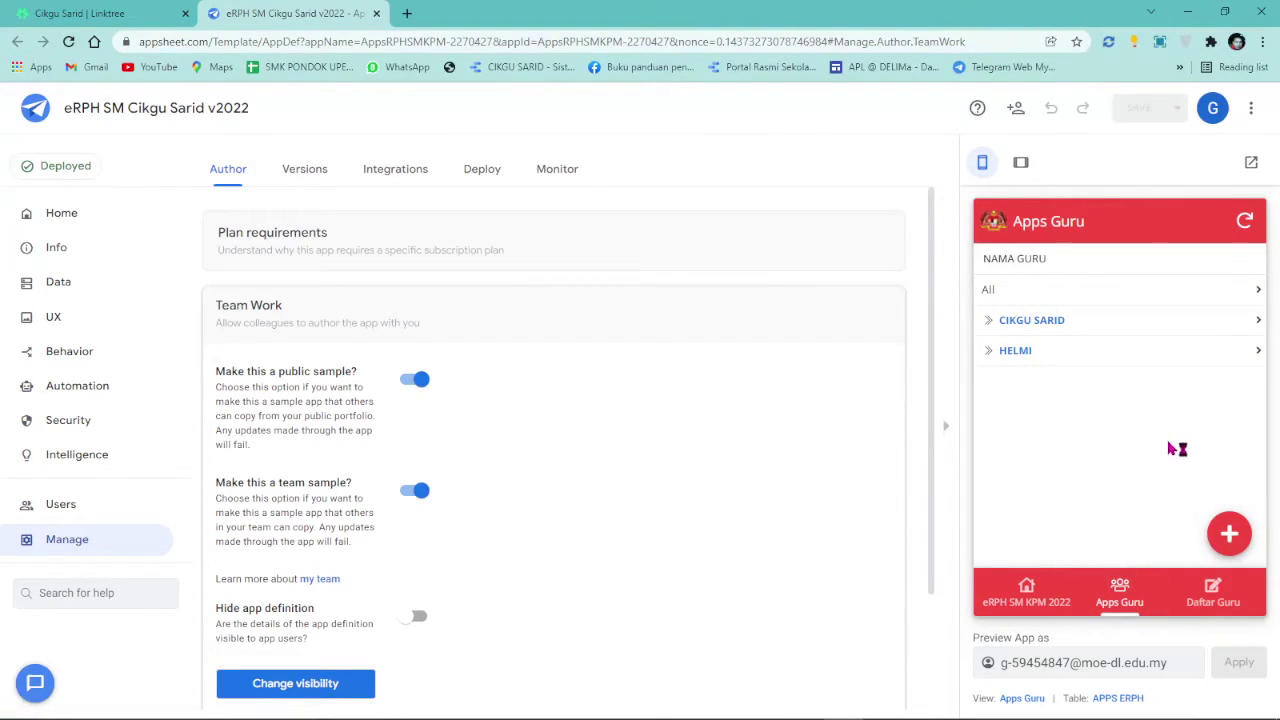
{"action": "left_click", "coordinate": [1229, 533]}
{"action": "left_click", "coordinate": [1196, 323]}
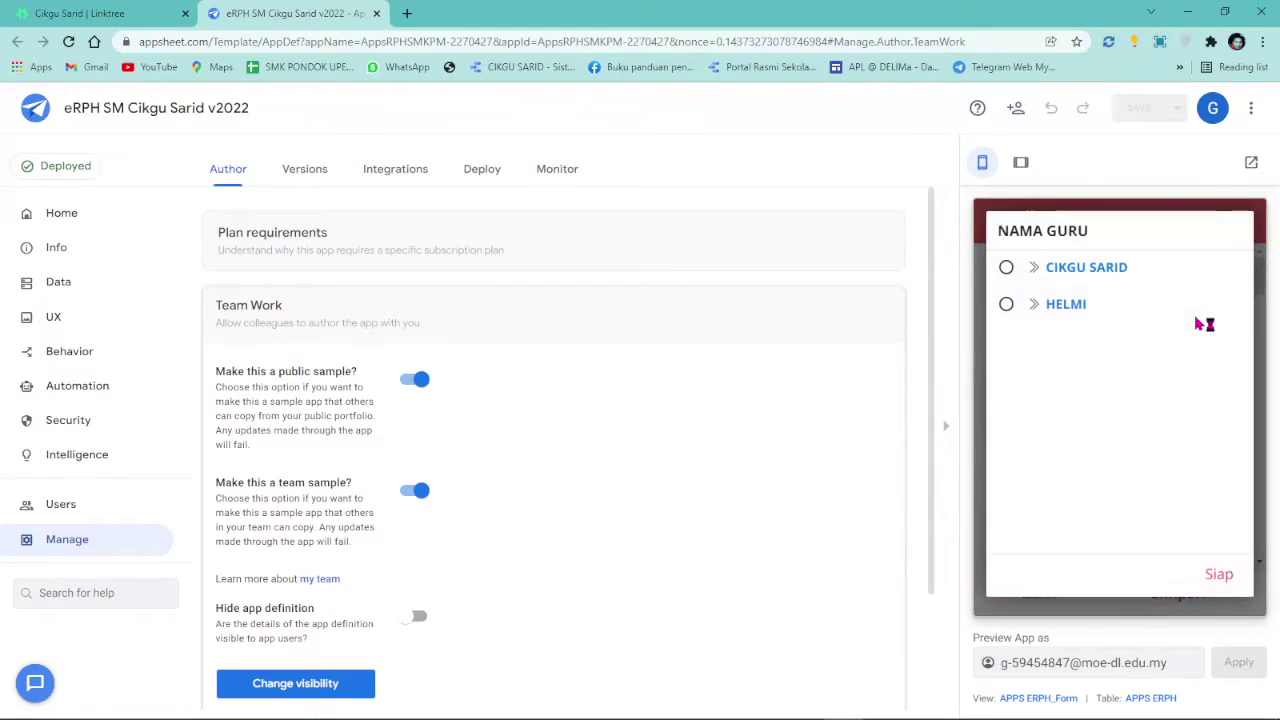
{"action": "left_click", "coordinate": [1220, 572]}
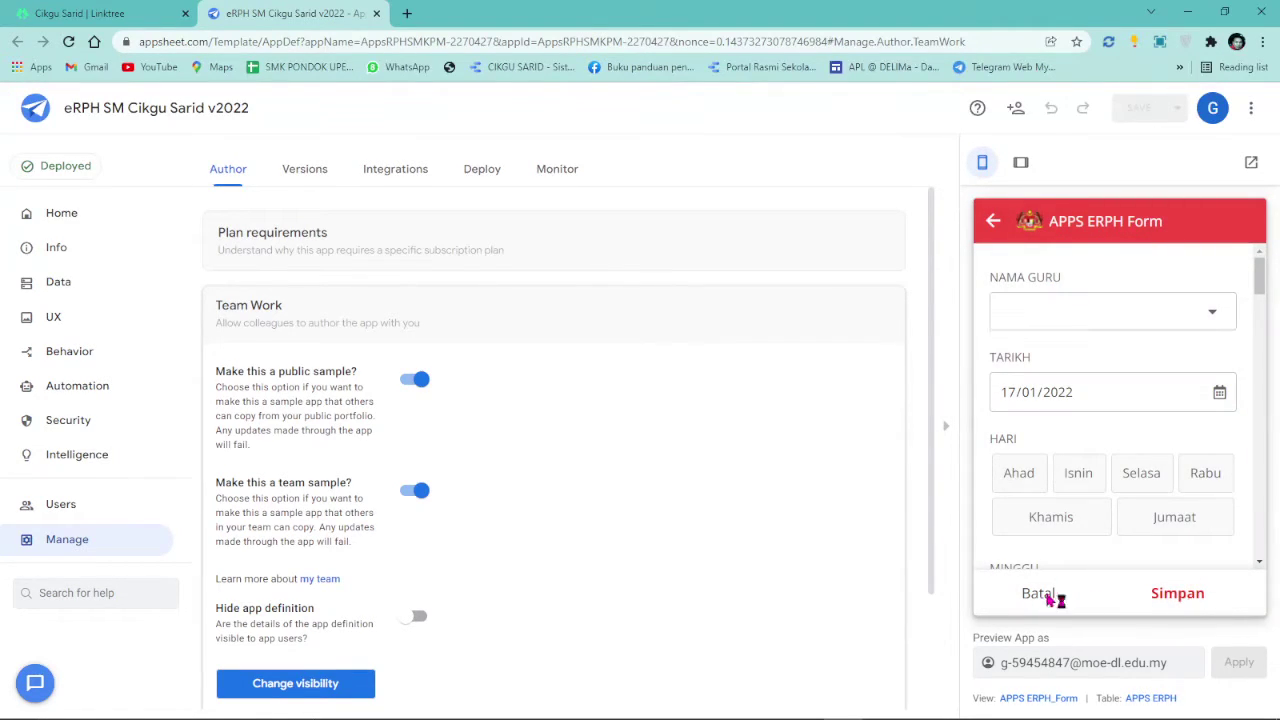
{"action": "left_click", "coordinate": [1046, 600]}
- Register a new teacher in the Daftar Guru form by entering the teacher's name and saving the record
{"action": "left_click", "coordinate": [1218, 603]}
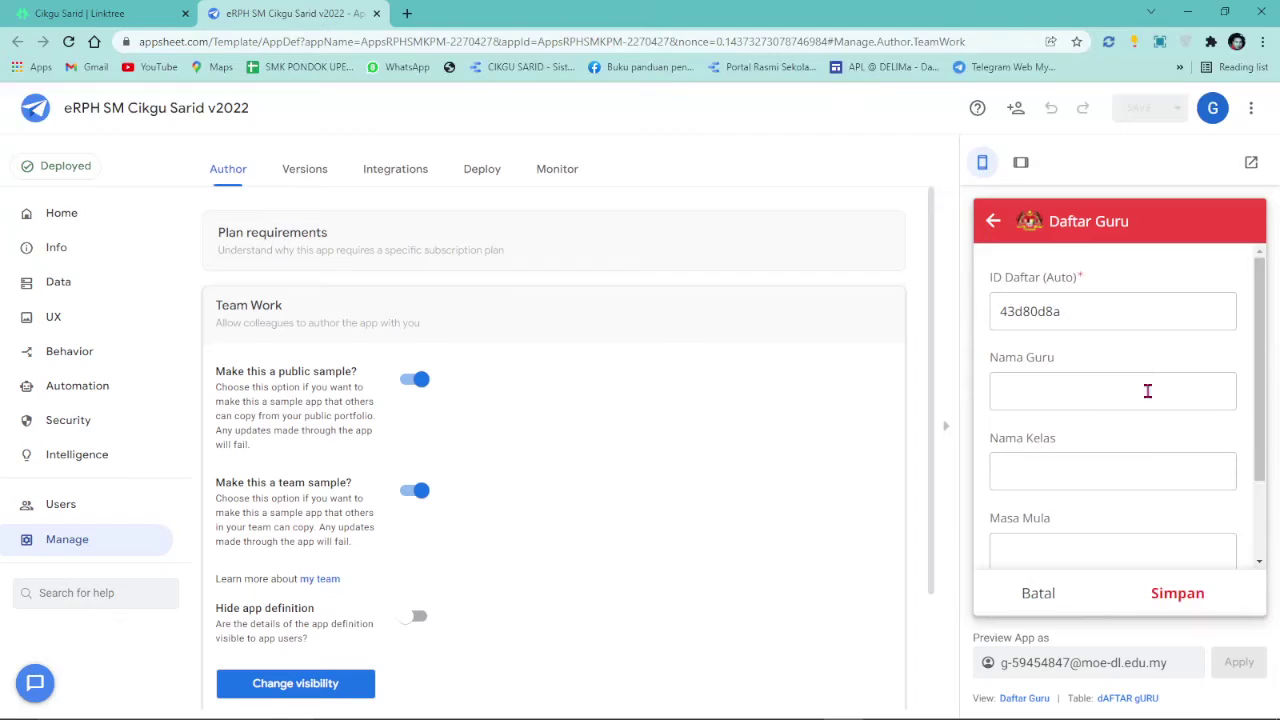
{"action": "left_click", "coordinate": [1041, 470]}
{"action": "left_click", "coordinate": [1050, 398]}
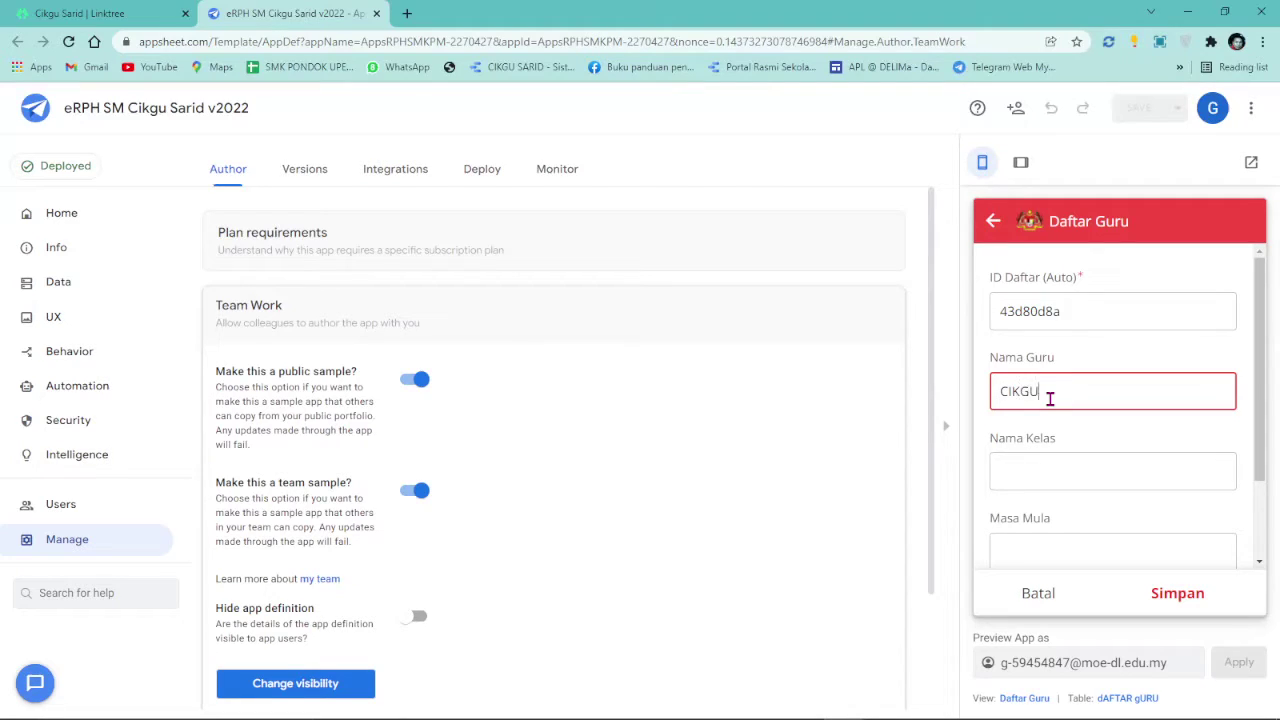
{"action": "left_click", "coordinate": [1180, 600]}
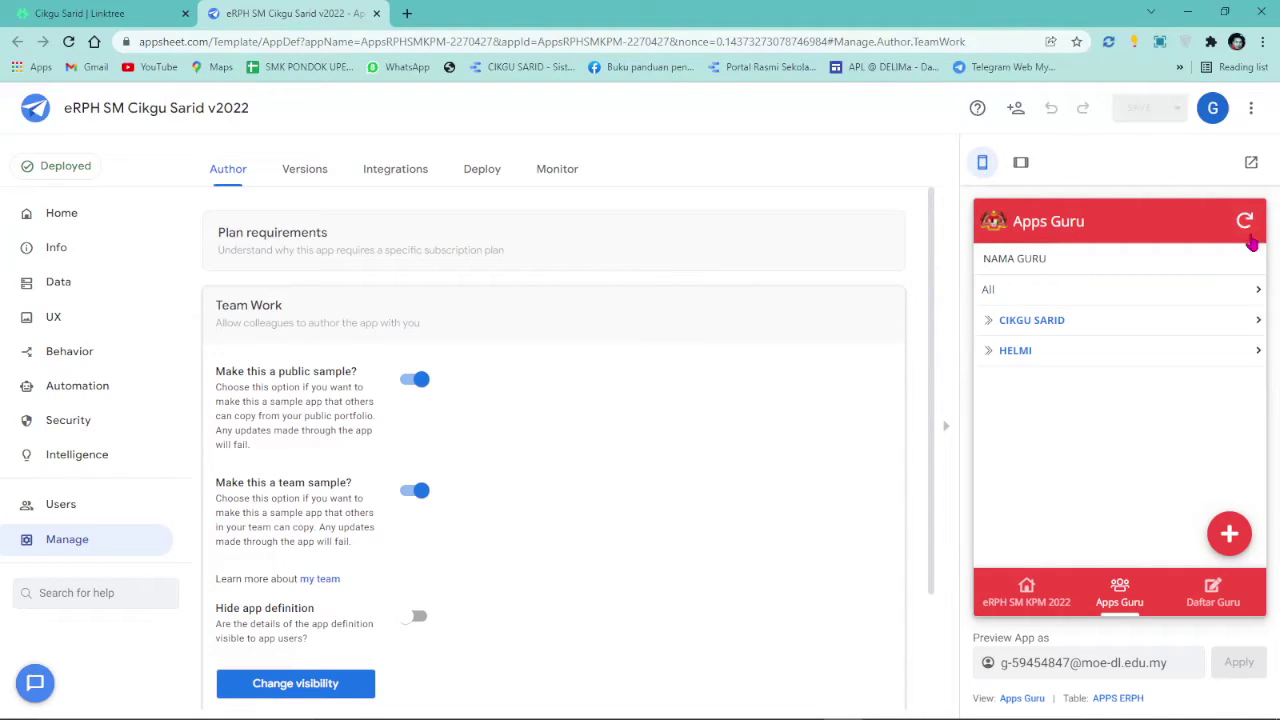
- Review the NAMA GURU choices in a new Apps Guru entry and reload the app editor
{"action": "left_click", "coordinate": [1231, 536]}
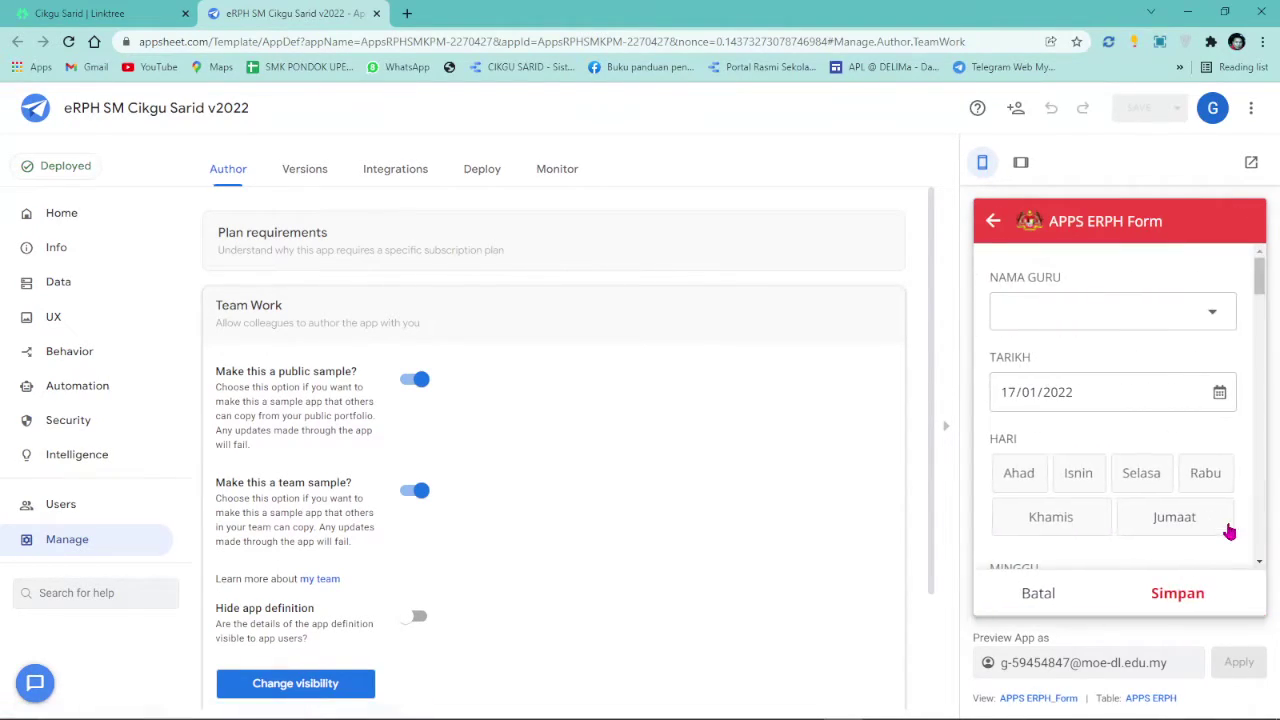
{"action": "left_click", "coordinate": [1183, 318]}
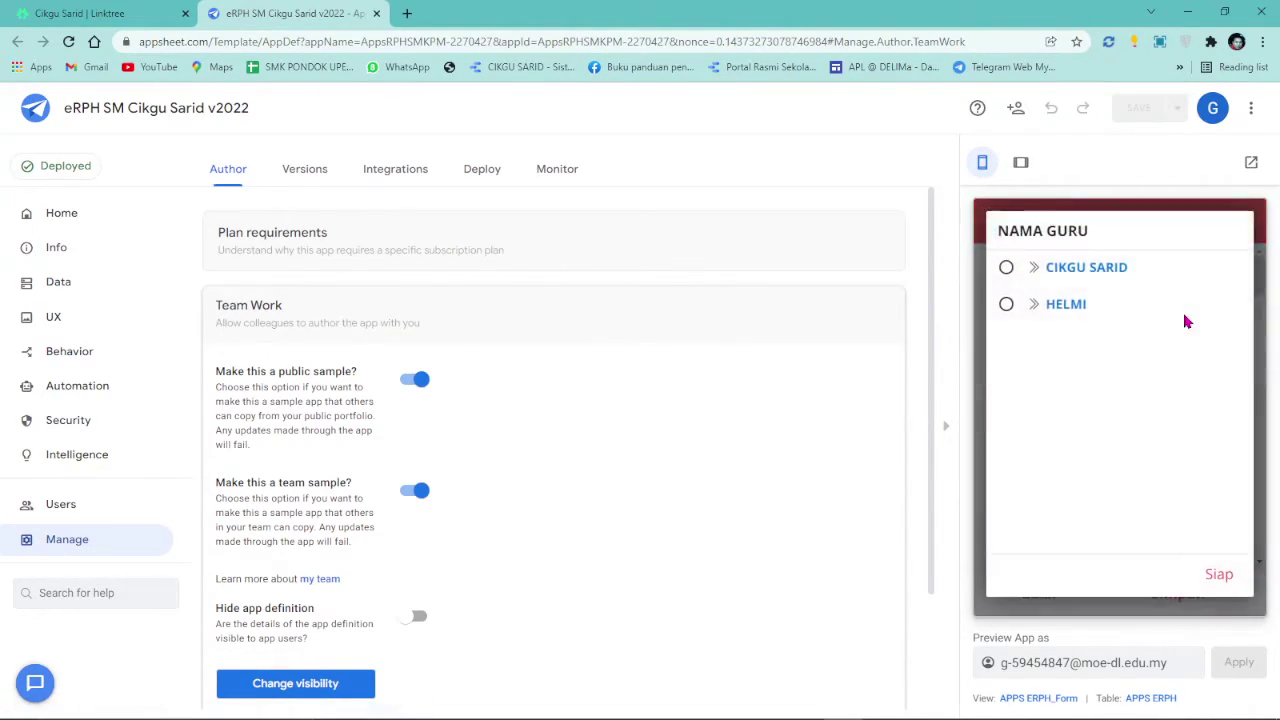
{"action": "left_click", "coordinate": [1216, 574]}
{"action": "left_click", "coordinate": [68, 41]}
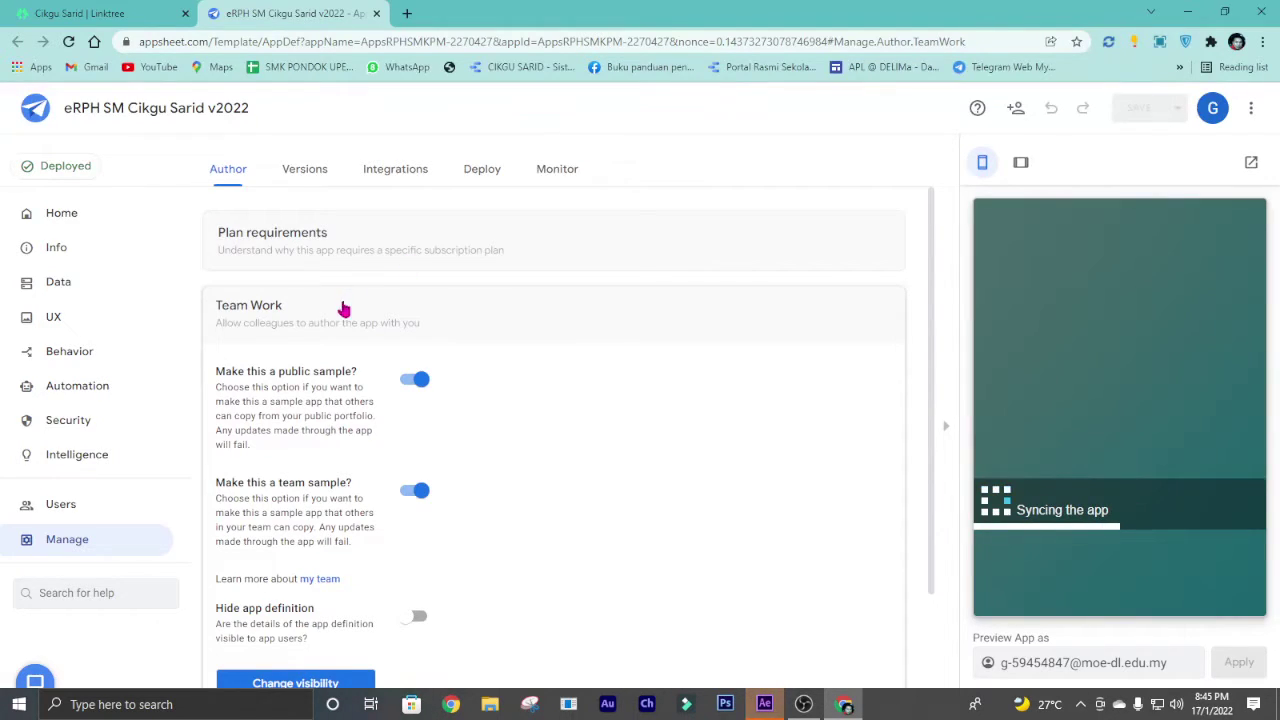
{"action": "left_click", "coordinate": [765, 704]}
{"action": "left_click", "coordinate": [1197, 48]}
{"action": "left_click", "coordinate": [1260, 8]}
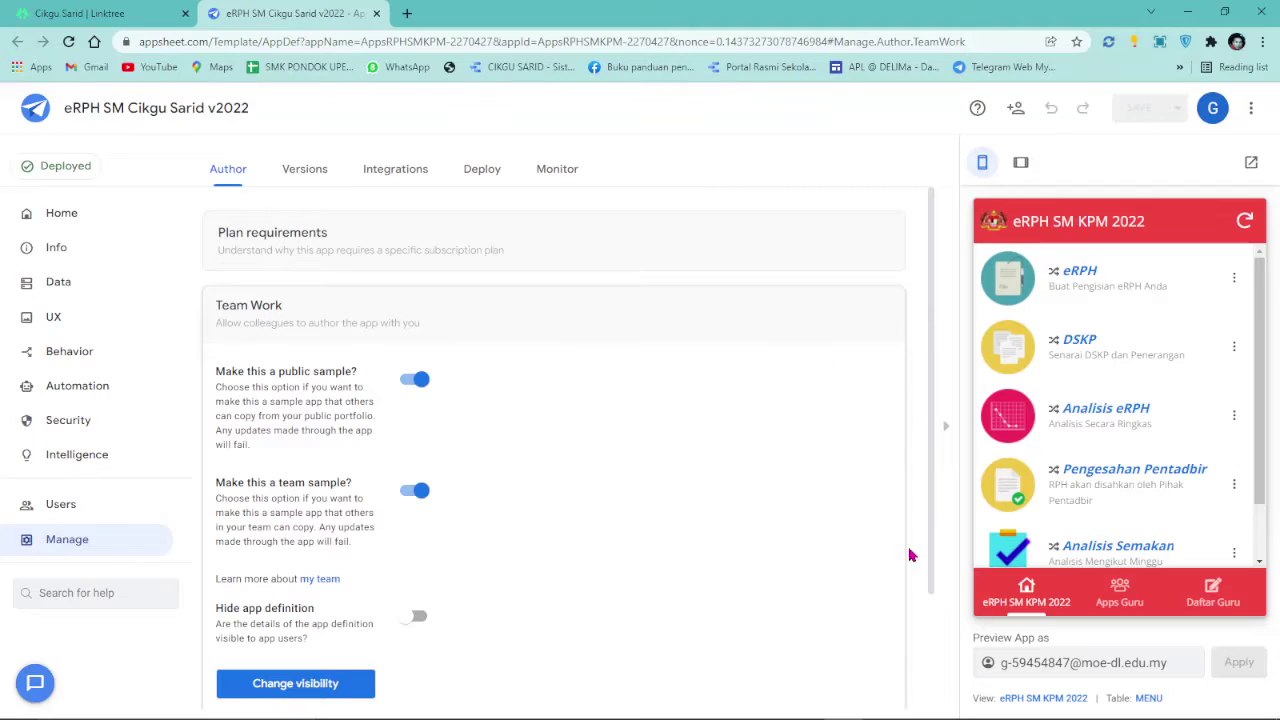
- Recheck the teacher names offered in a new APPS ERPH form in the reloaded app preview
{"action": "left_click", "coordinate": [1119, 590]}
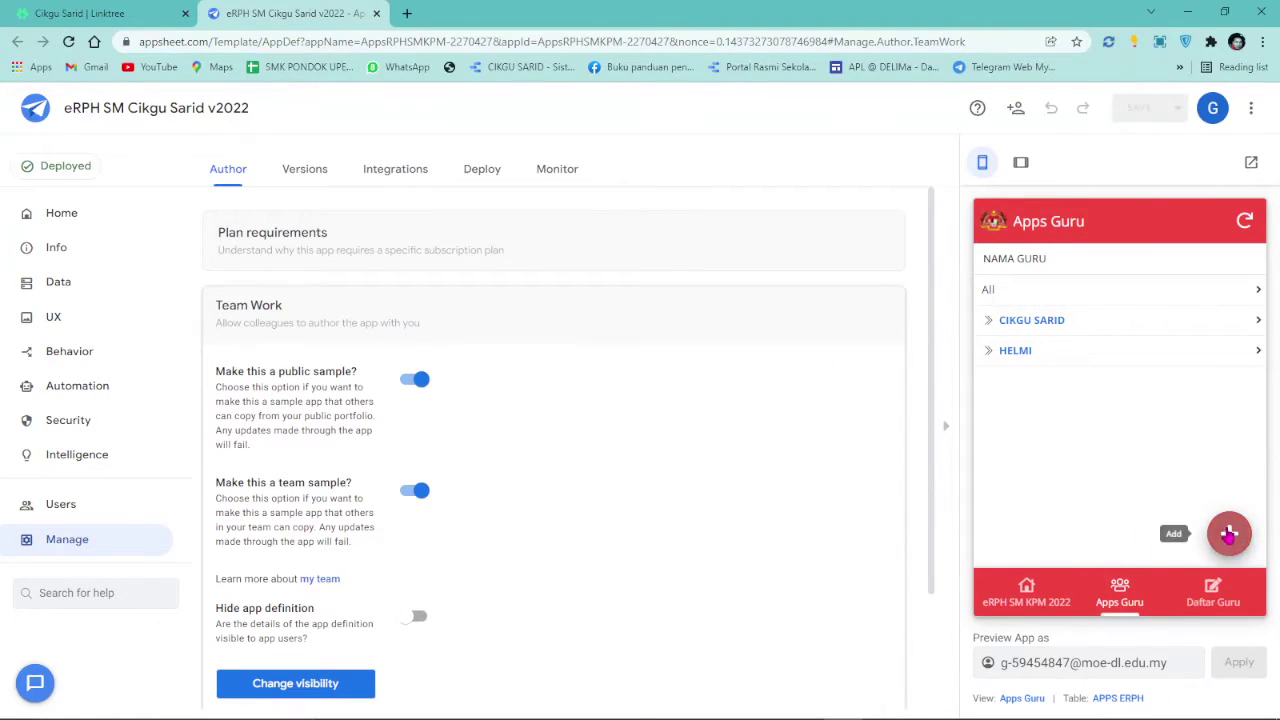
{"action": "left_click", "coordinate": [1229, 535]}
{"action": "left_click", "coordinate": [1086, 320]}
{"action": "left_click", "coordinate": [1220, 574]}
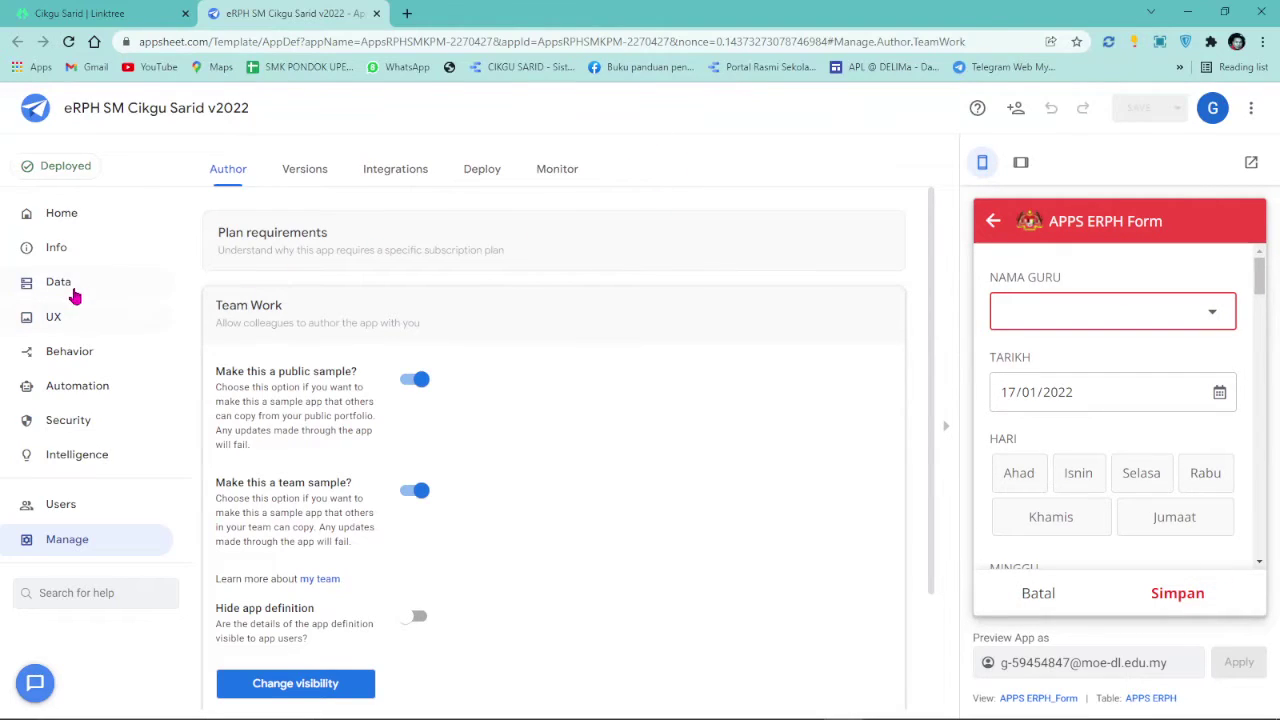
- Open the source spreadsheets of the APPS ERPH and dAFTAR gURU tables and show the dAFTAR gURU sheet
{"action": "left_click", "coordinate": [74, 294]}
{"action": "left_click", "coordinate": [810, 427]}
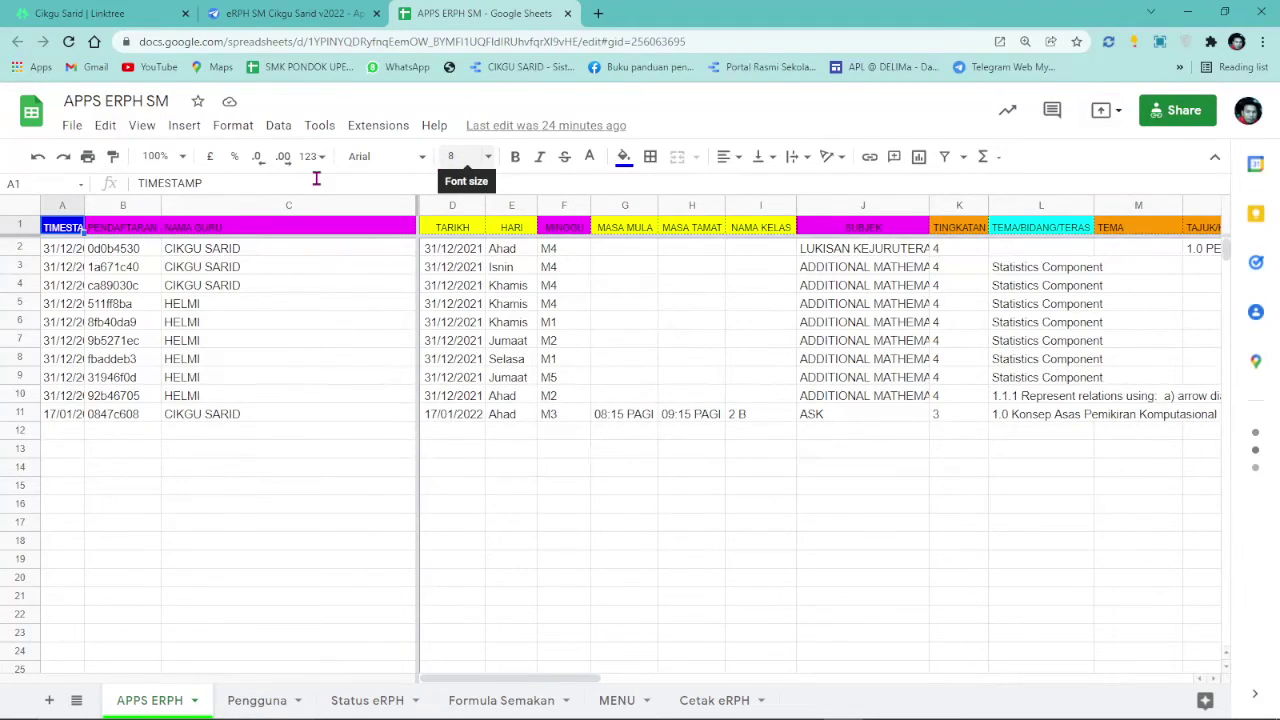
{"action": "left_click", "coordinate": [265, 10]}
{"action": "scroll", "coordinate": [417, 266], "scroll_direction": "down", "scroll_amount": 2}
{"action": "scroll", "coordinate": [331, 463], "scroll_direction": "down", "scroll_amount": 3}
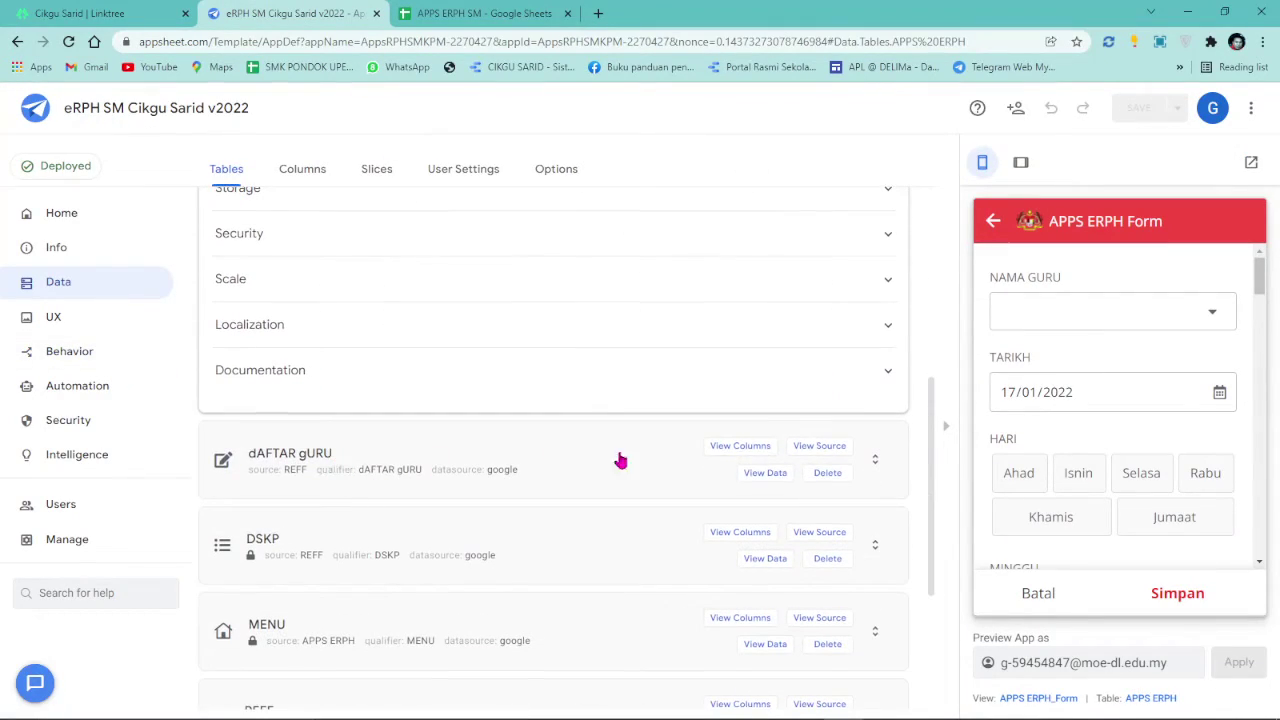
{"action": "left_click", "coordinate": [819, 446]}
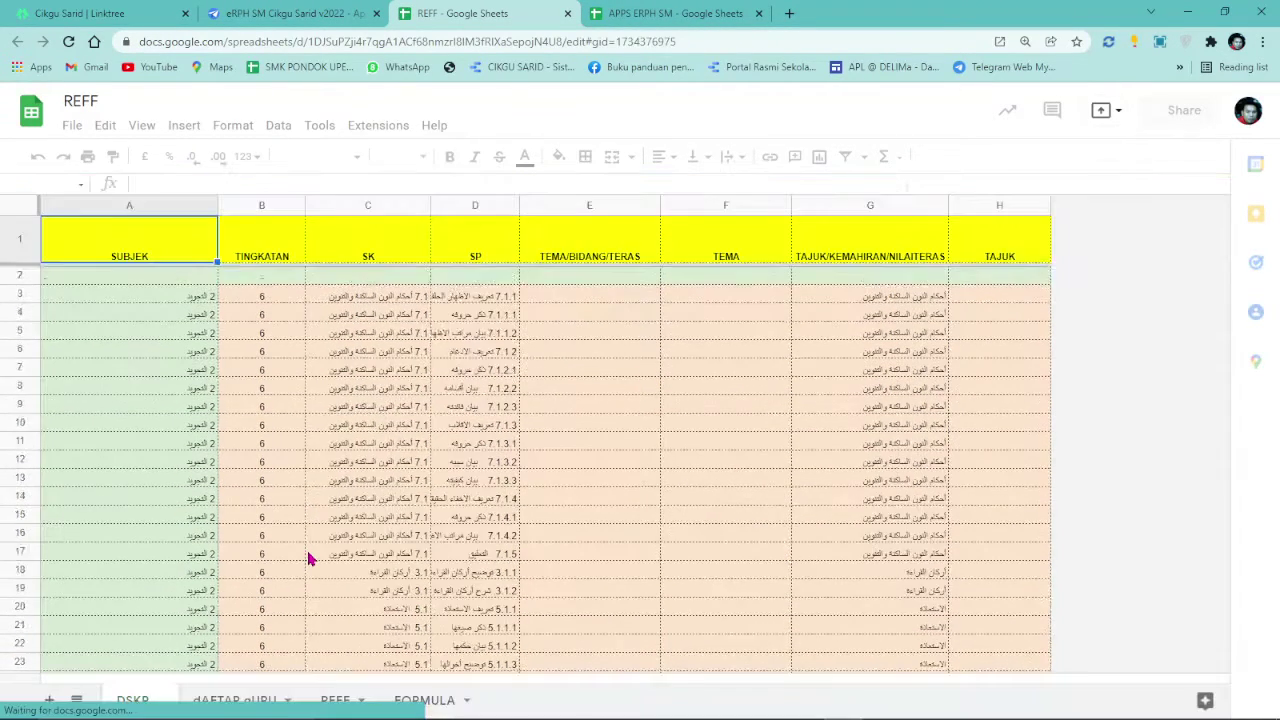
{"action": "left_click", "coordinate": [250, 693]}
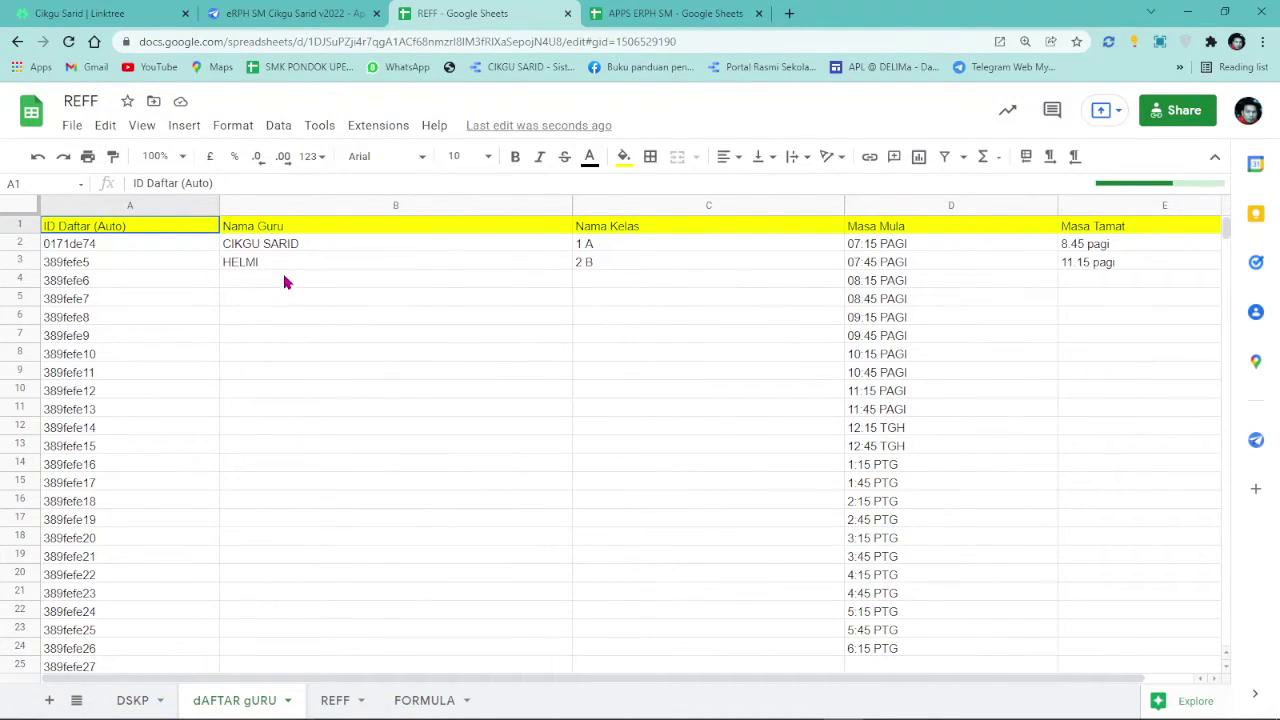
- Locate the newly registered teacher's row in the Nama Guru column of the dAFTAR gURU sheet
{"action": "left_click", "coordinate": [286, 262]}
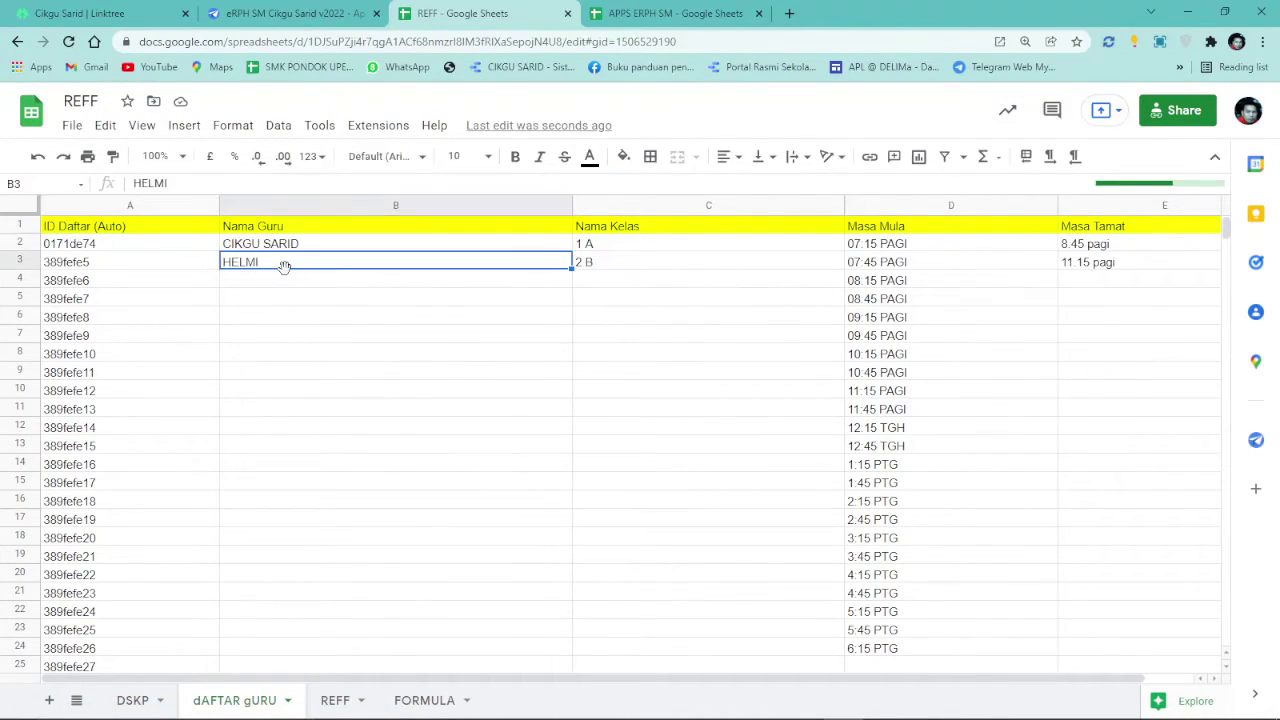
{"action": "scroll", "coordinate": [366, 508], "scroll_direction": "down", "scroll_amount": 10}
{"action": "scroll", "coordinate": [390, 574], "scroll_direction": "down", "scroll_amount": 10}
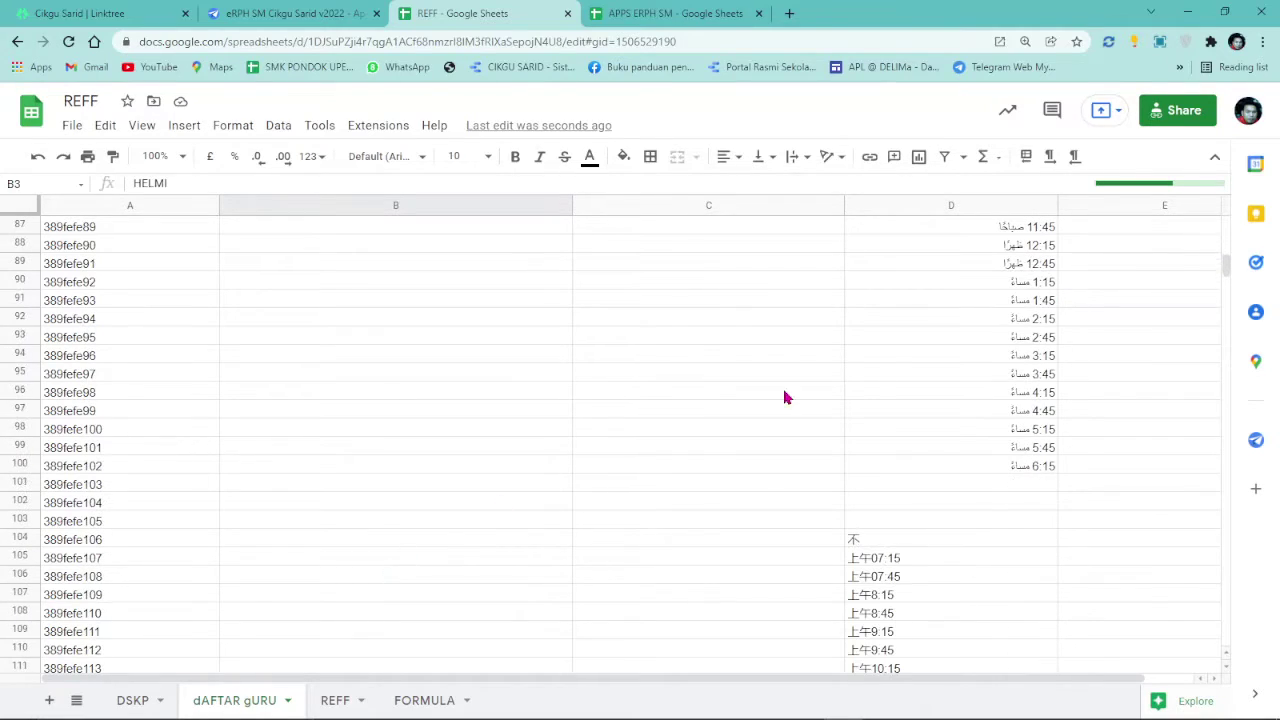
{"action": "mouse_move", "coordinate": [1230, 270]}
{"action": "left_mouse_down"}
{"action": "mouse_move", "coordinate": [1229, 294]}
{"action": "mouse_move", "coordinate": [1229, 280]}
{"action": "left_mouse_up"}
{"action": "left_click", "coordinate": [324, 359]}
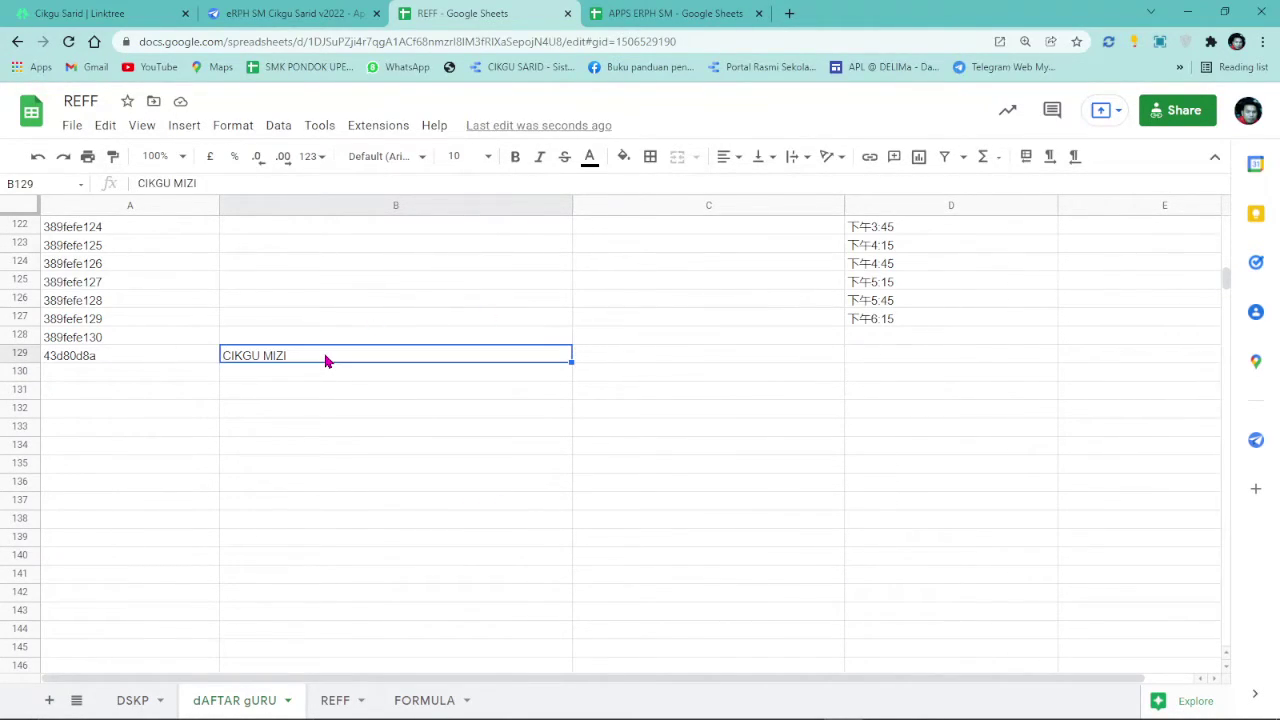
- Return to the AppSheet editor, sync the app preview and recheck the NAMA GURU choices in a new APPS ERPH entry
{"action": "left_click", "coordinate": [295, 13]}
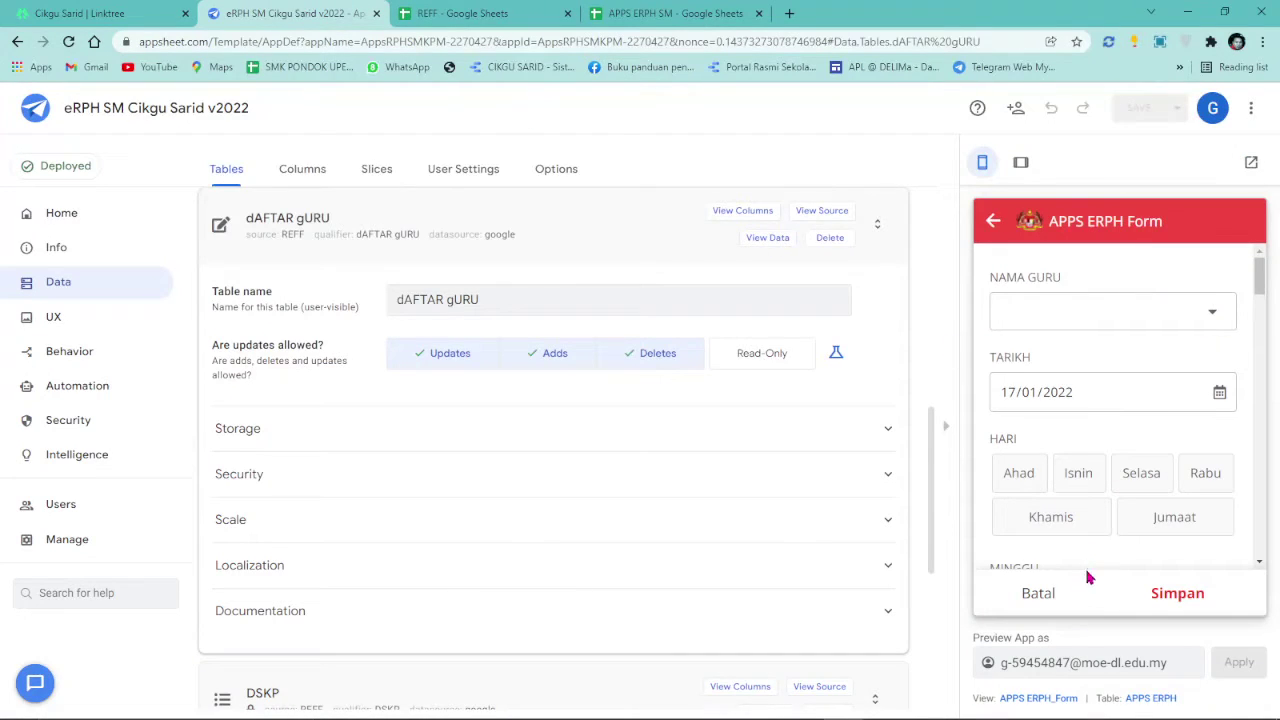
{"action": "left_click", "coordinate": [1039, 599]}
{"action": "left_click", "coordinate": [1238, 220]}
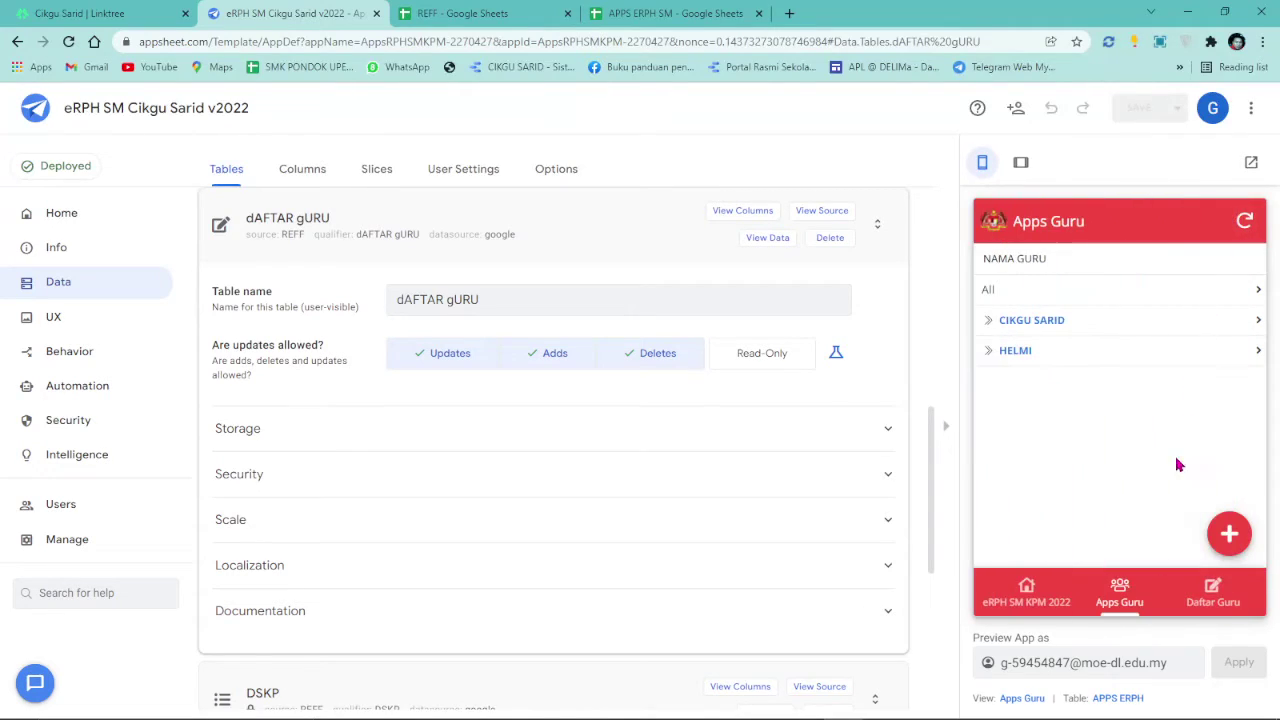
{"action": "left_click", "coordinate": [1246, 543]}
{"action": "left_click", "coordinate": [1171, 321]}
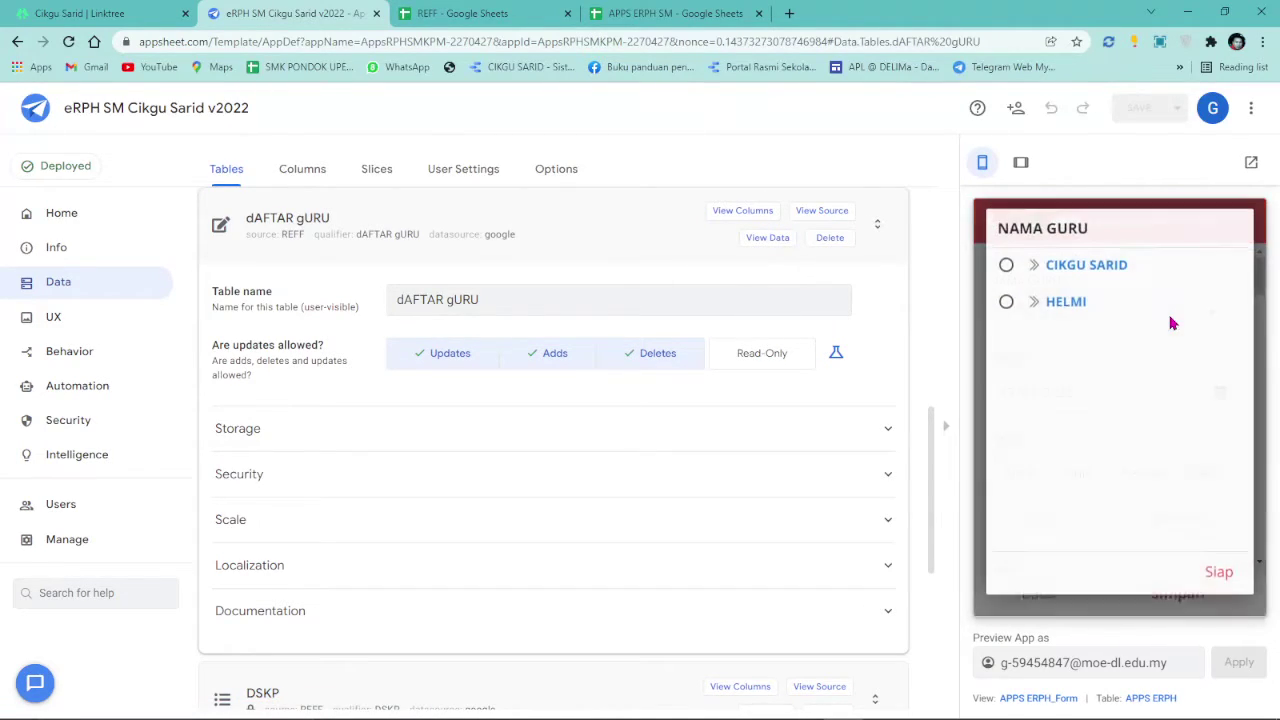
{"action": "left_click", "coordinate": [1216, 586]}
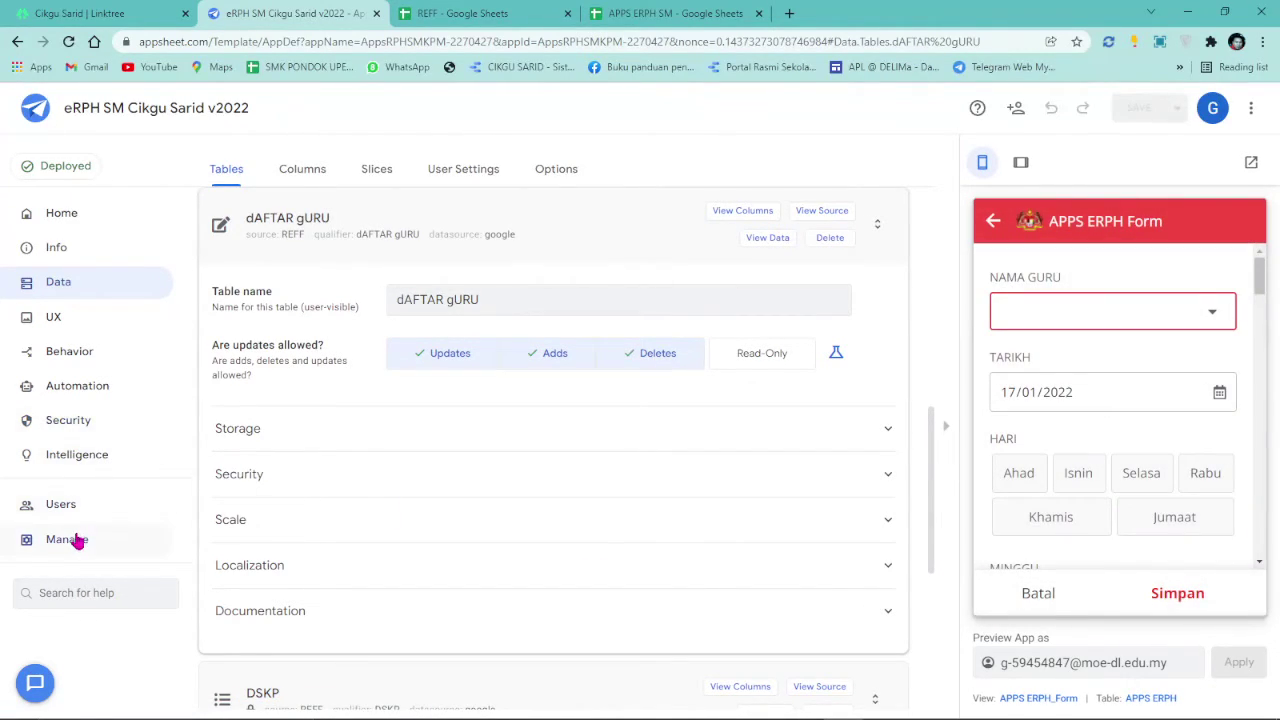
- Make the current app version, V 1.000058, the new stable version
{"action": "left_click", "coordinate": [75, 538]}
{"action": "left_click", "coordinate": [303, 172]}
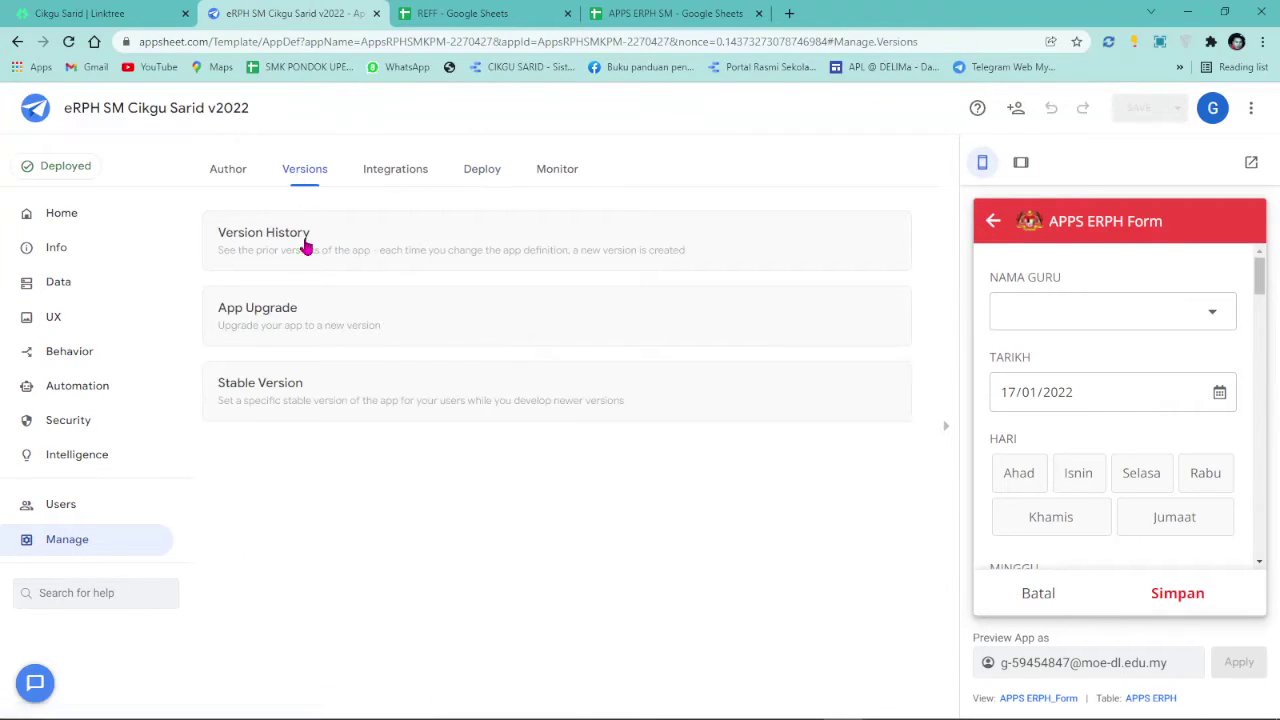
{"action": "left_click", "coordinate": [281, 381]}
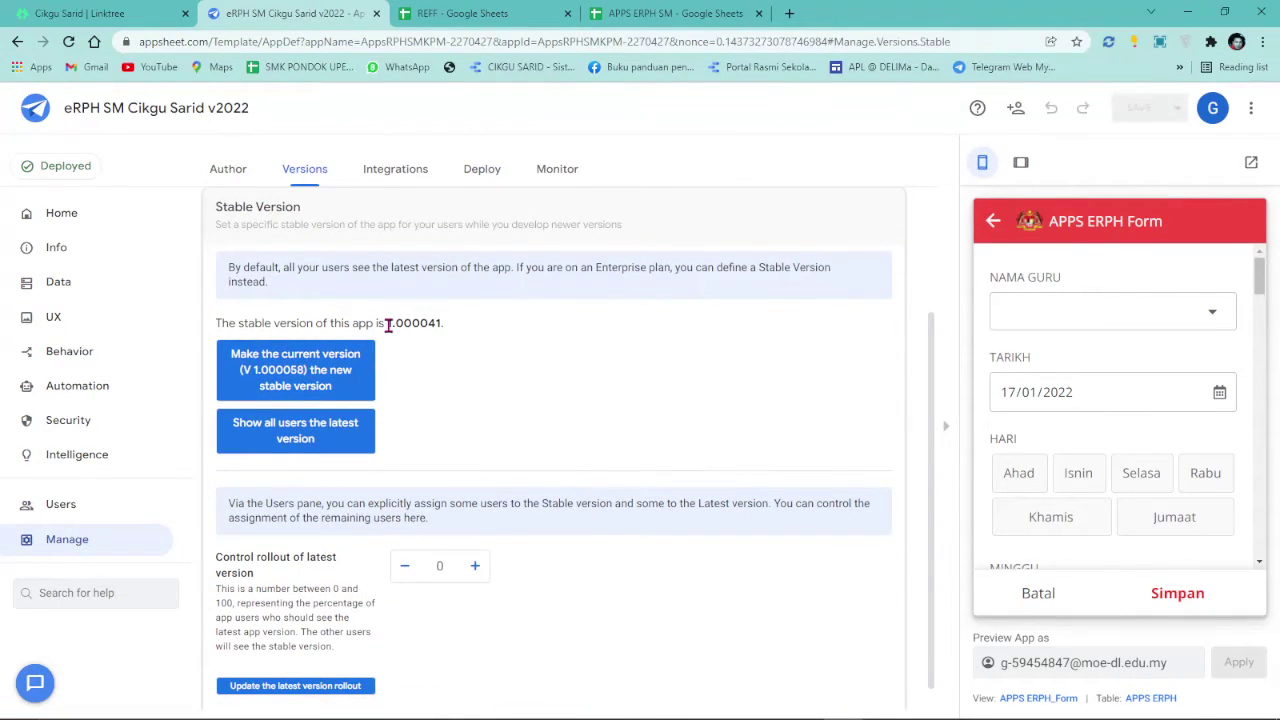
{"action": "left_click", "coordinate": [310, 358]}
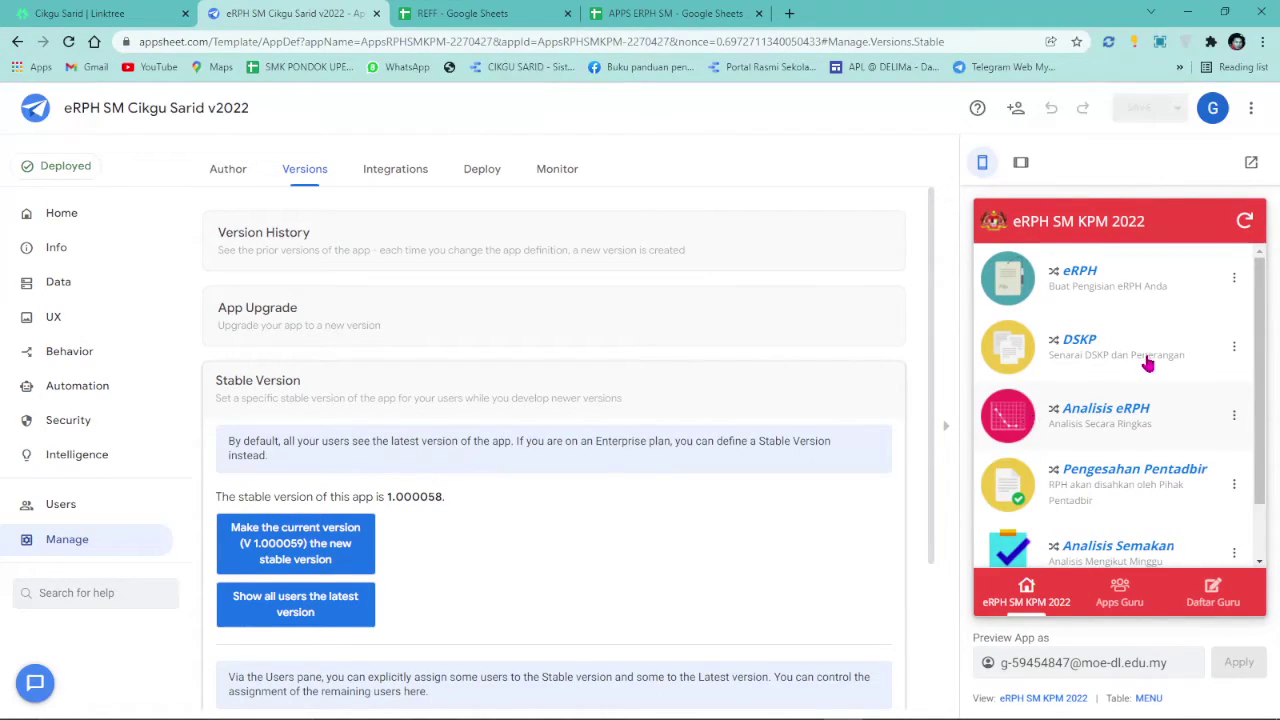
- Start a new Apps Guru entry for the newly registered teacher, with HARI set to Isnin and MINGGU to M1
{"action": "left_click", "coordinate": [1120, 592]}
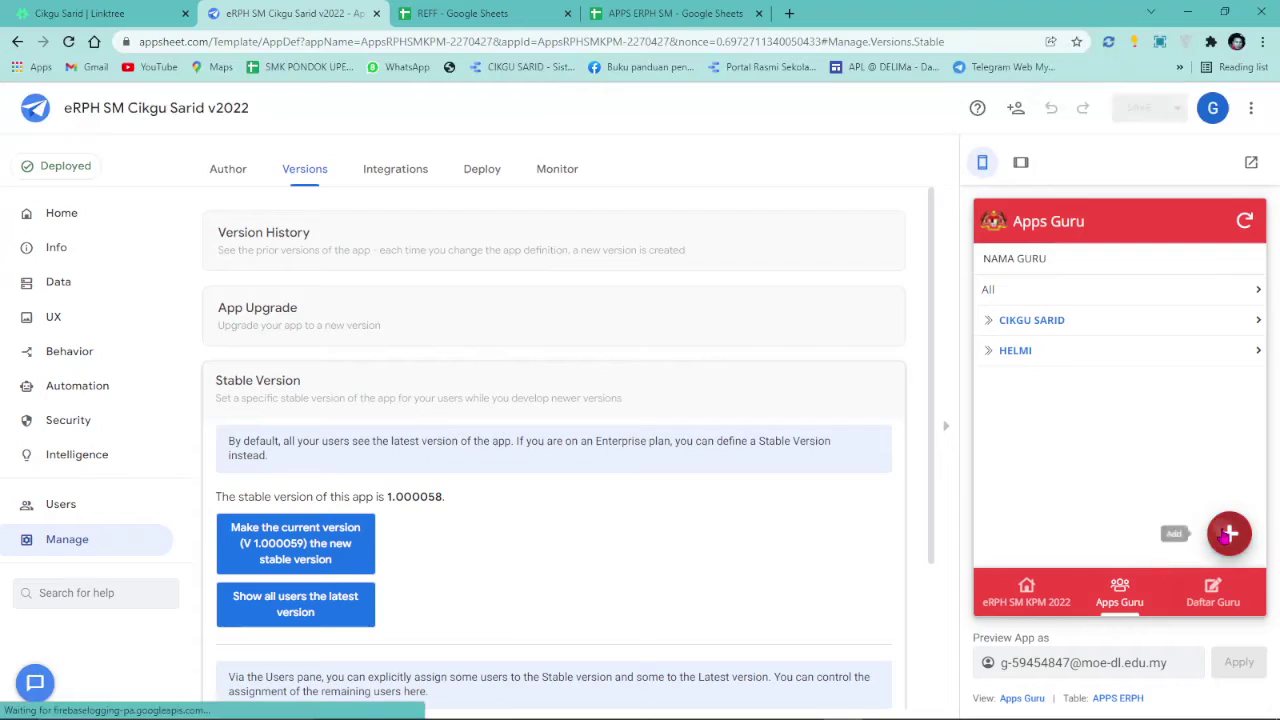
{"action": "left_click", "coordinate": [1229, 533]}
{"action": "left_click", "coordinate": [1184, 328]}
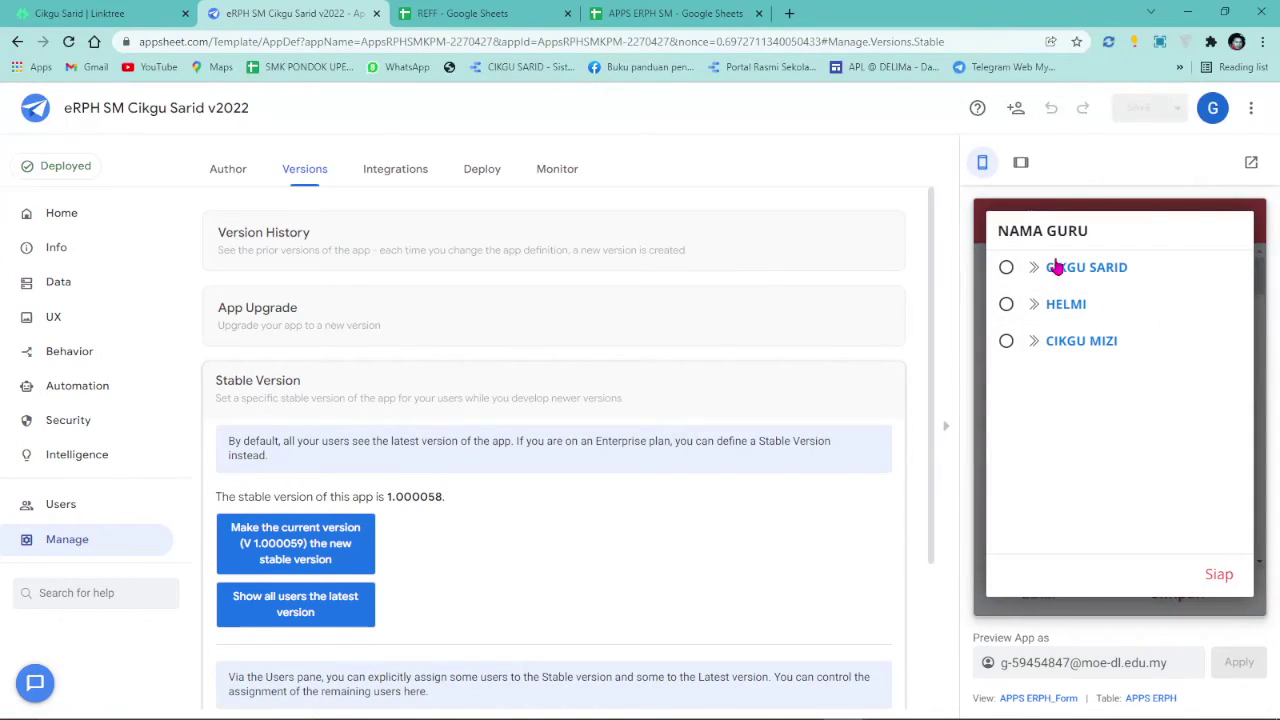
{"action": "left_click", "coordinate": [1080, 341]}
{"action": "left_click", "coordinate": [1019, 474]}
{"action": "scroll", "coordinate": [1078, 470], "scroll_direction": "down", "scroll_amount": 1}
{"action": "scroll", "coordinate": [1085, 408], "scroll_direction": "down", "scroll_amount": 1}
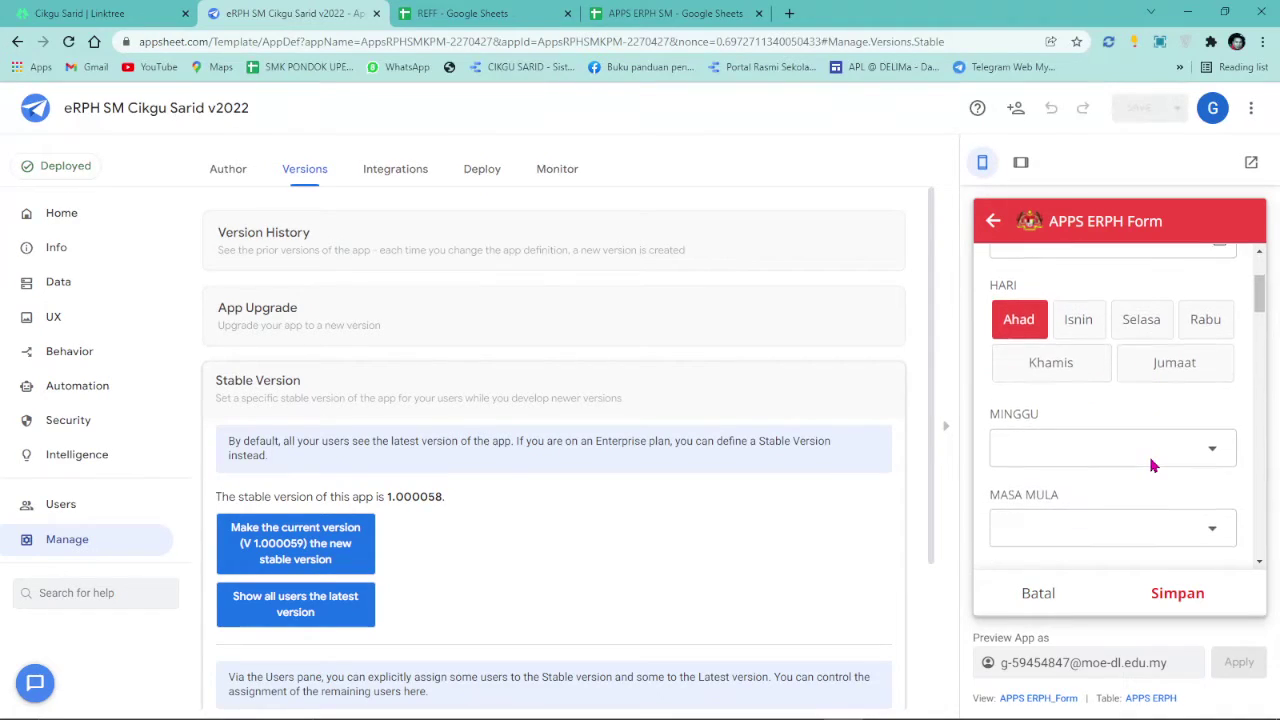
{"action": "left_click", "coordinate": [1090, 318]}
{"action": "left_click", "coordinate": [1130, 445]}
{"action": "left_click", "coordinate": [1051, 300]}
- Set MASA MULA to 07:45 PAGI, MASA TAMAT to 08:45 PAGI and NAMA KELAS to 2 B
{"action": "scroll", "coordinate": [1084, 422], "scroll_direction": "down", "scroll_amount": 2}
{"action": "left_click", "coordinate": [1106, 372]}
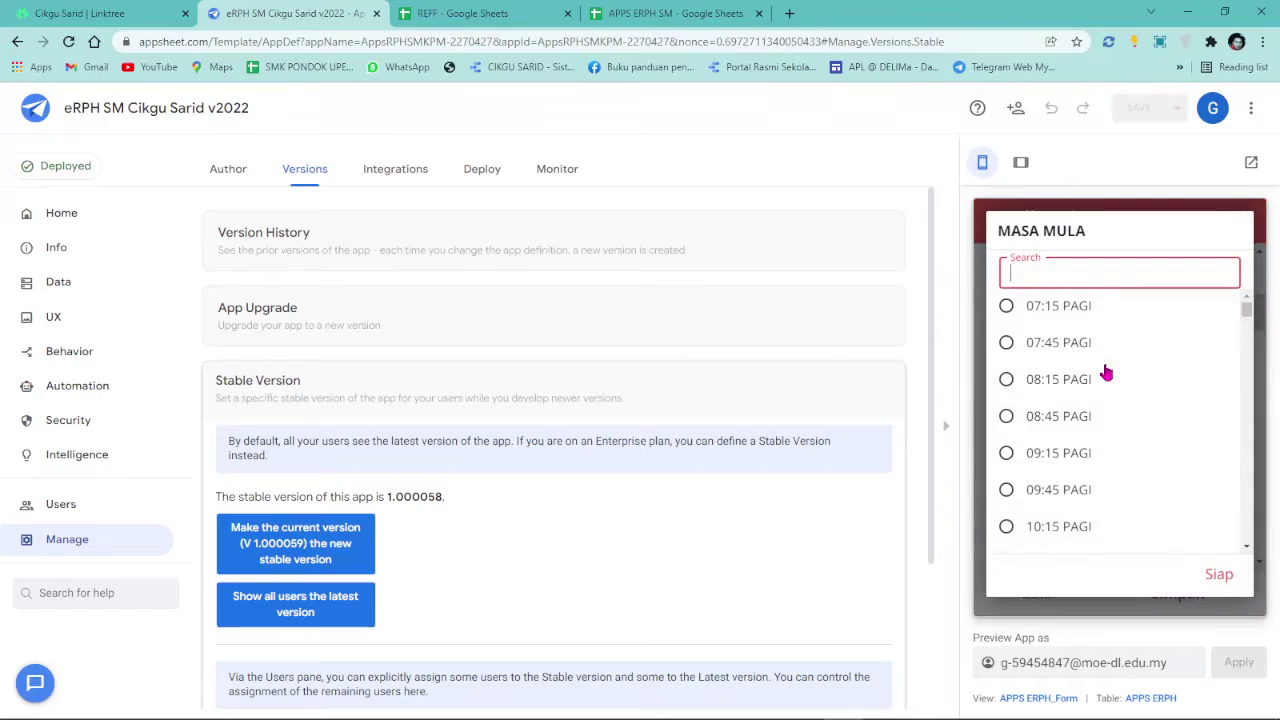
{"action": "left_click", "coordinate": [1108, 345]}
{"action": "left_click", "coordinate": [1096, 448]}
{"action": "left_click", "coordinate": [1090, 426]}
{"action": "left_click", "coordinate": [1104, 452]}
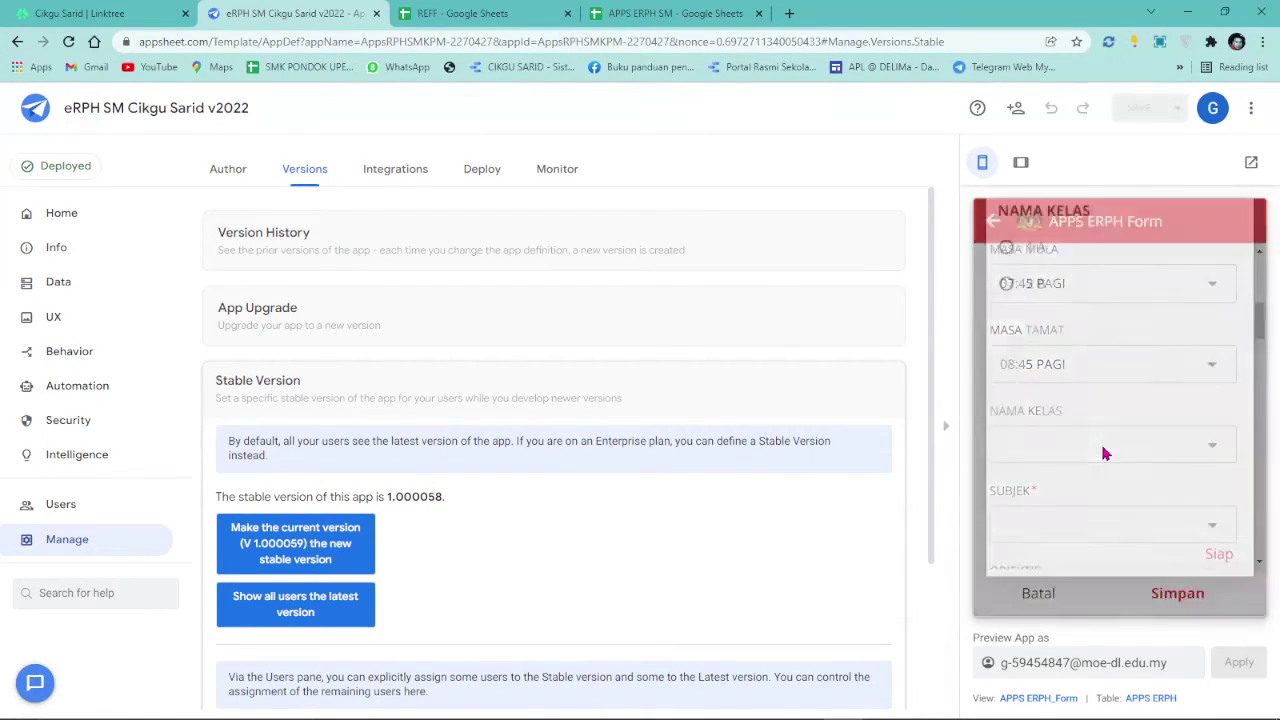
{"action": "left_click", "coordinate": [1054, 312]}
- Choose ENGLISH as the SUBJEK and 2 as the TINGKATAN in the lesson plan form
{"action": "scroll", "coordinate": [1110, 418], "scroll_direction": "down", "scroll_amount": 1}
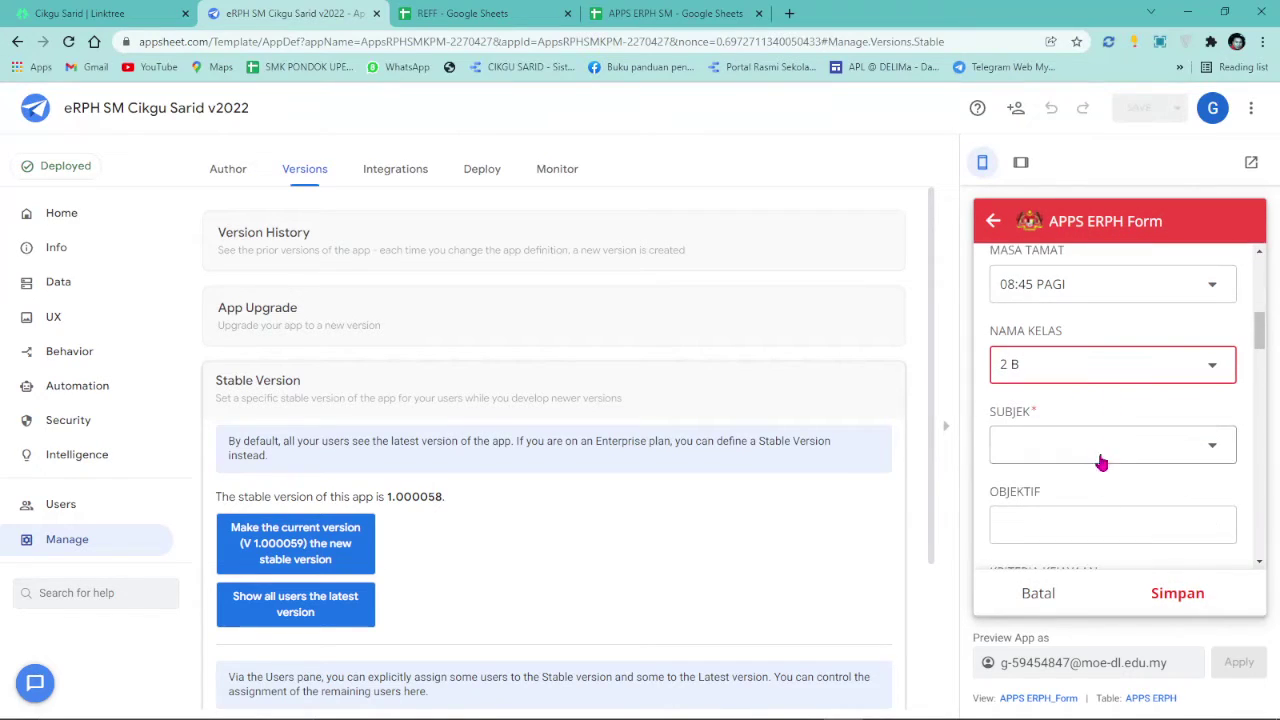
{"action": "left_click", "coordinate": [1103, 446]}
{"action": "scroll", "coordinate": [1086, 402], "scroll_direction": "down", "scroll_amount": 5}
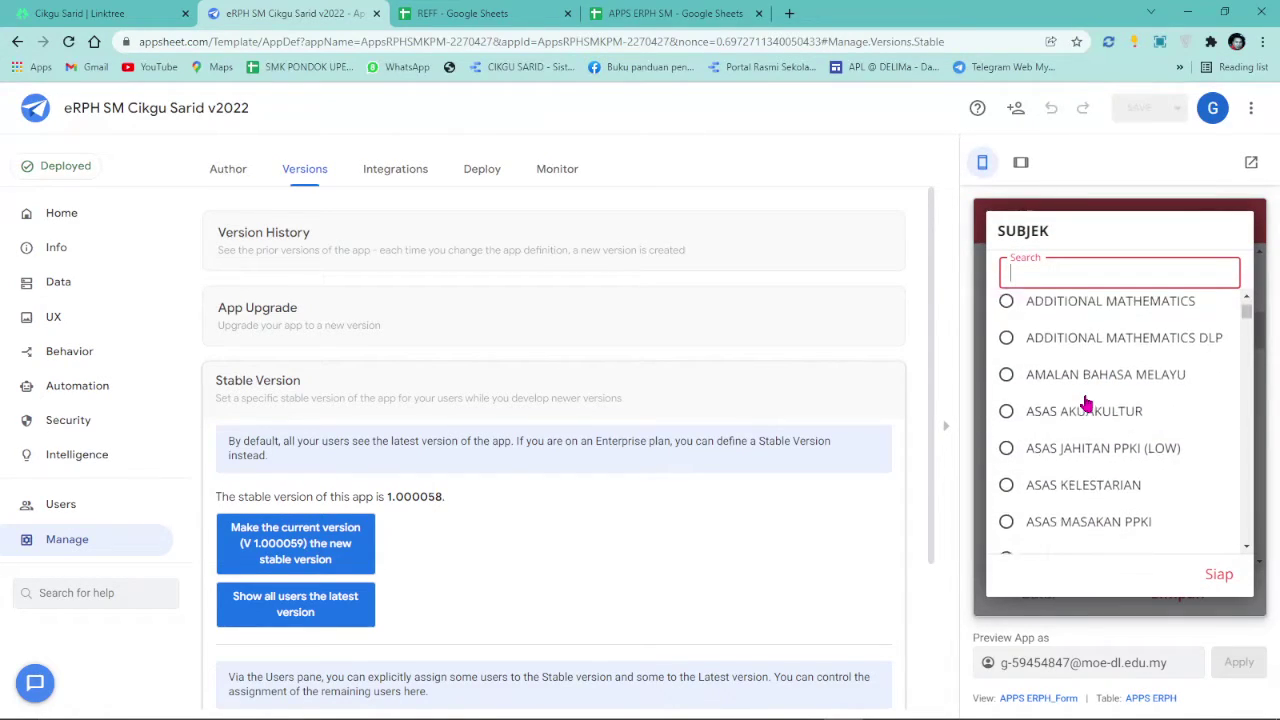
{"action": "scroll", "coordinate": [1086, 402], "scroll_direction": "down", "scroll_amount": 5}
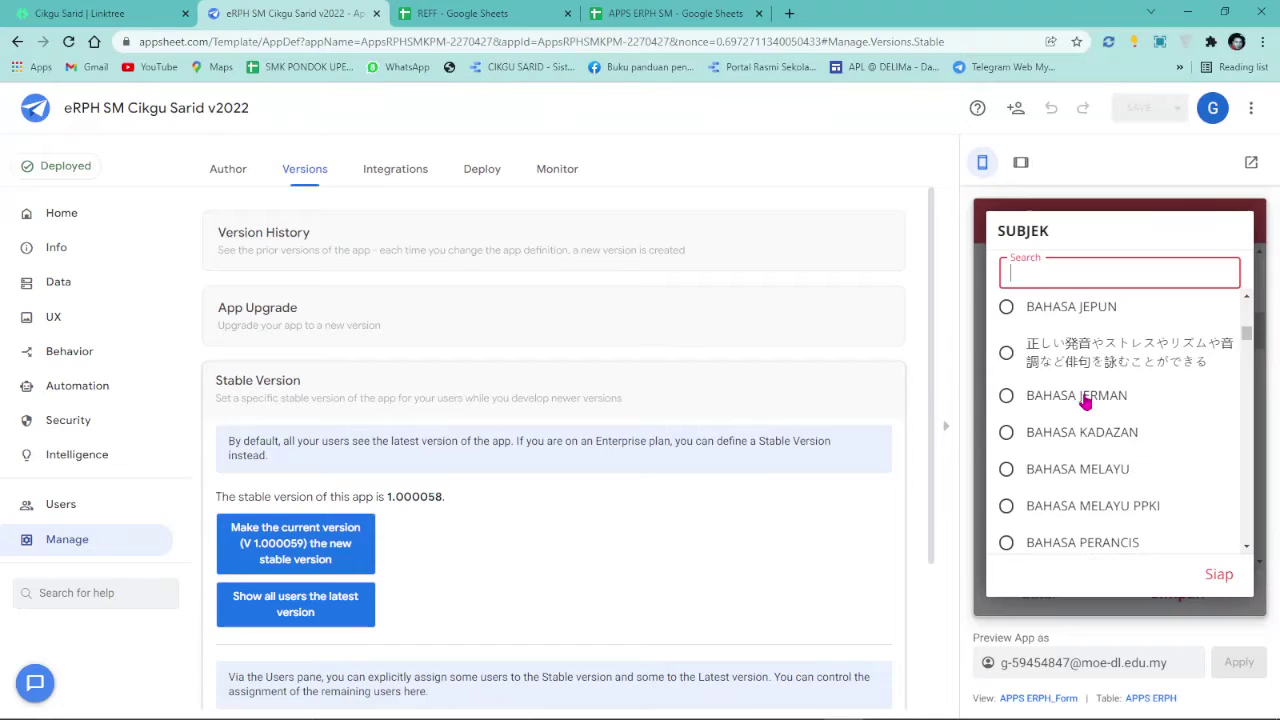
{"action": "scroll", "coordinate": [1082, 446], "scroll_direction": "down", "scroll_amount": 2}
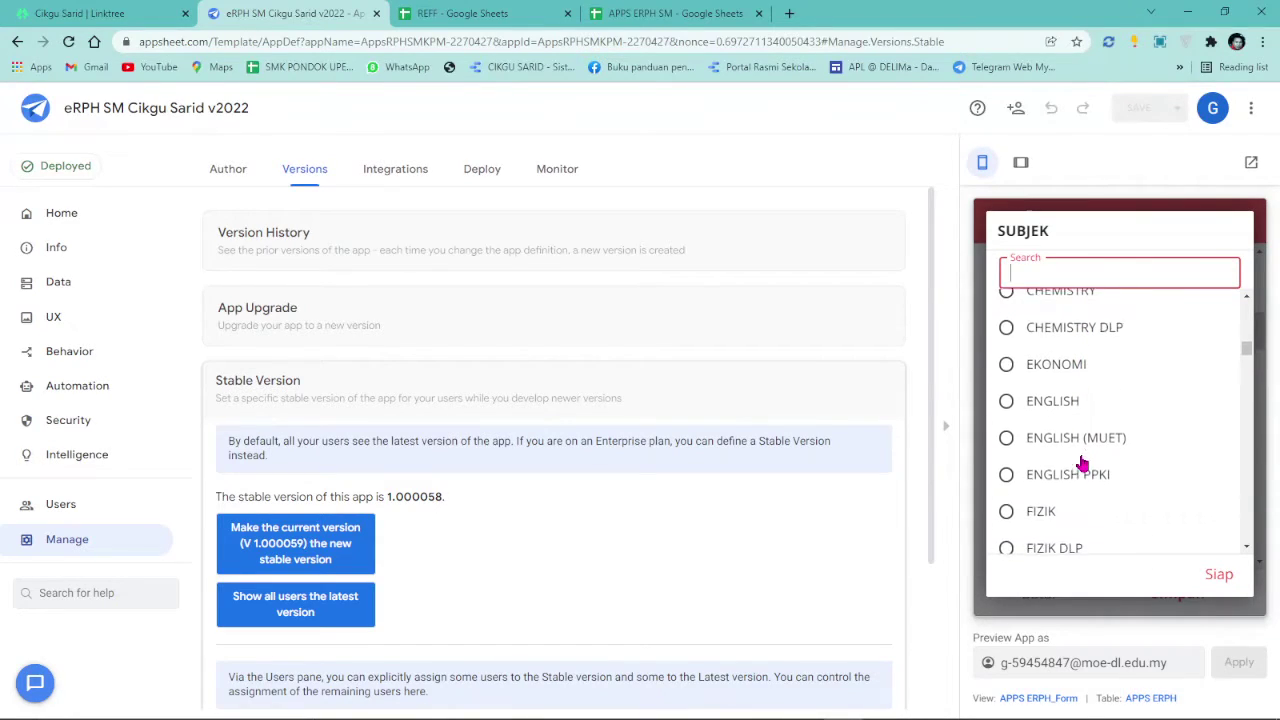
{"action": "left_click", "coordinate": [1077, 402]}
{"action": "scroll", "coordinate": [1050, 470], "scroll_direction": "down", "scroll_amount": 1}
{"action": "left_click", "coordinate": [1006, 446]}
{"action": "left_click", "coordinate": [1057, 354]}
- Set TEMA to Consumerism and Financial Awareness and TAJUK/KEMAHIRAN/NILAITERAS to 2.0 Speaking Skills
{"action": "scroll", "coordinate": [1114, 440], "scroll_direction": "down", "scroll_amount": 2}
{"action": "left_click", "coordinate": [1118, 384]}
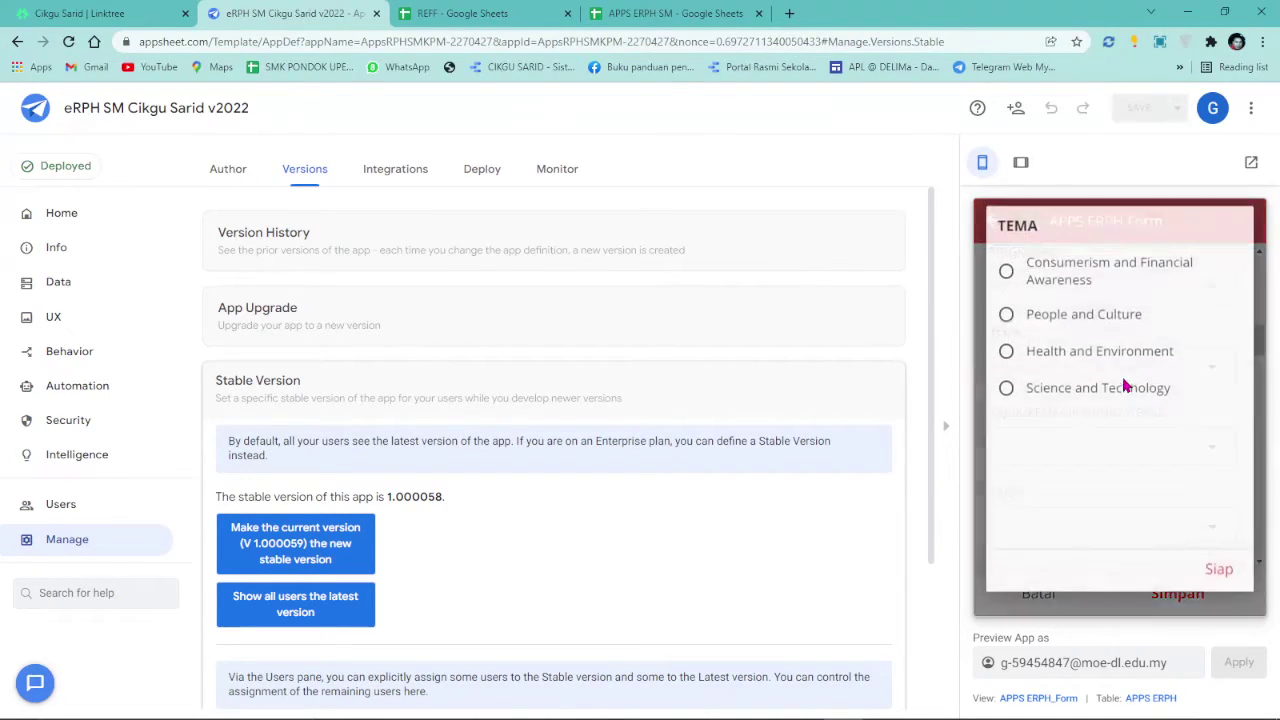
{"action": "left_click", "coordinate": [1080, 289]}
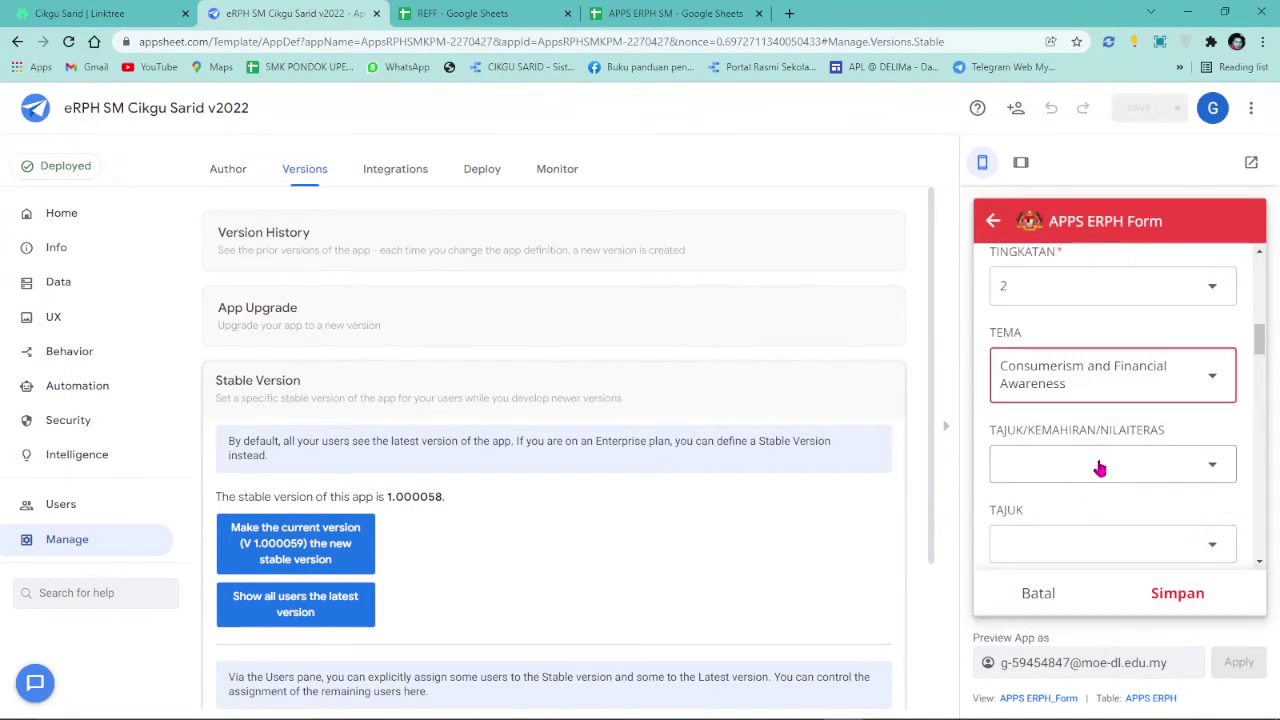
{"action": "left_click", "coordinate": [1099, 468]}
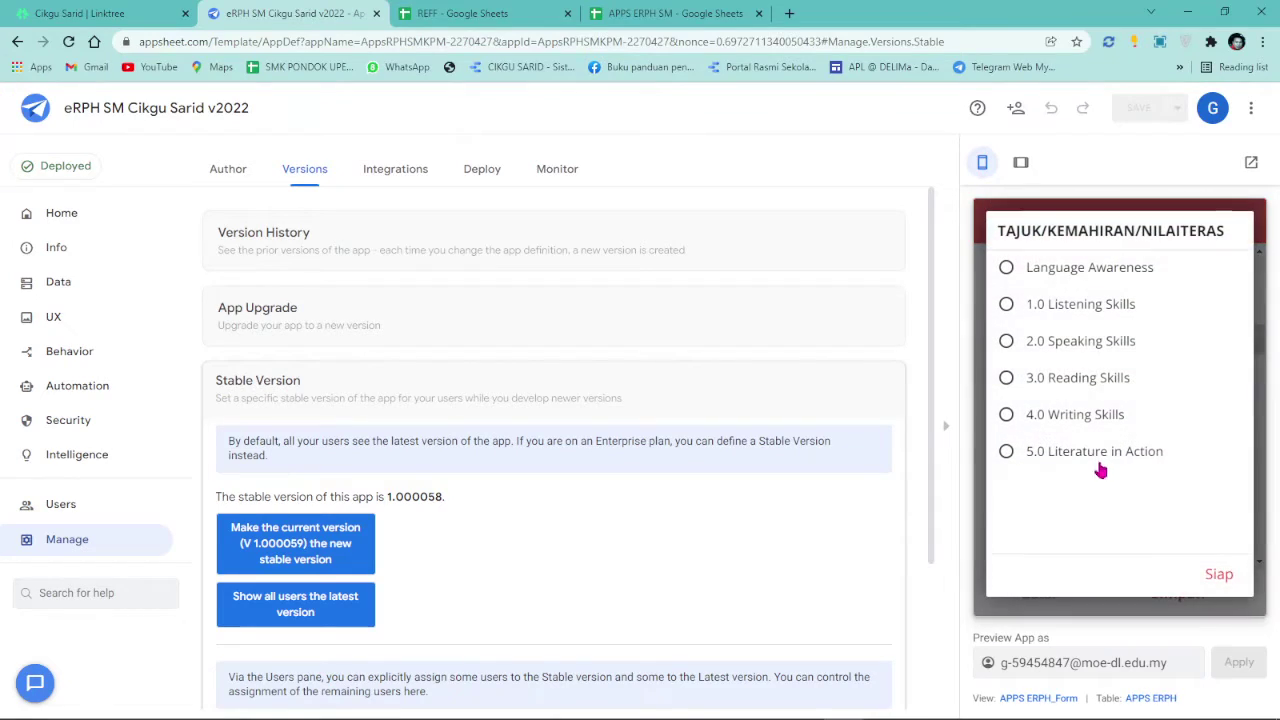
{"action": "left_click", "coordinate": [1104, 347]}
- Set TAJUK to 6. Money, SK to 1.1 Understand meaning in a variety of familiar contexts, and SP to 1.1.2
{"action": "scroll", "coordinate": [1149, 443], "scroll_direction": "down", "scroll_amount": 1}
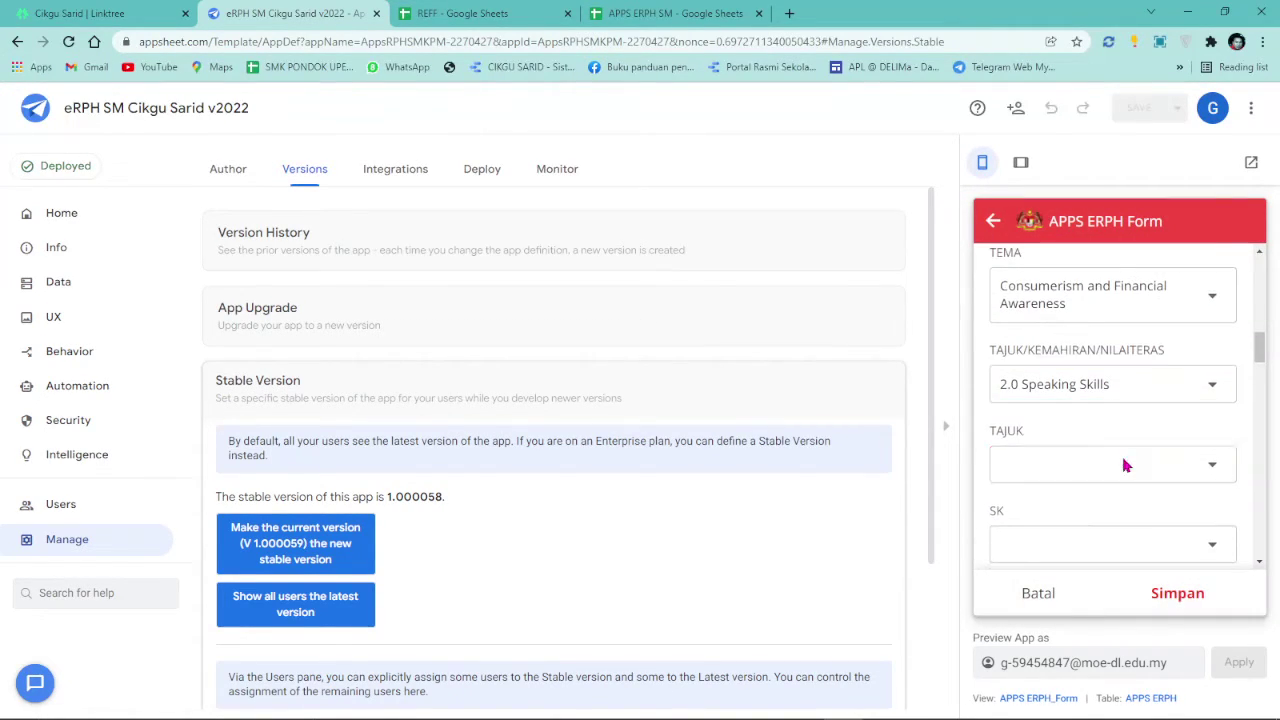
{"action": "left_click", "coordinate": [1123, 463]}
{"action": "left_click", "coordinate": [1070, 281]}
{"action": "left_click", "coordinate": [1105, 540]}
{"action": "left_click", "coordinate": [1066, 414]}
{"action": "scroll", "coordinate": [1097, 480], "scroll_direction": "down", "scroll_amount": 2}
{"action": "left_click", "coordinate": [1092, 482]}
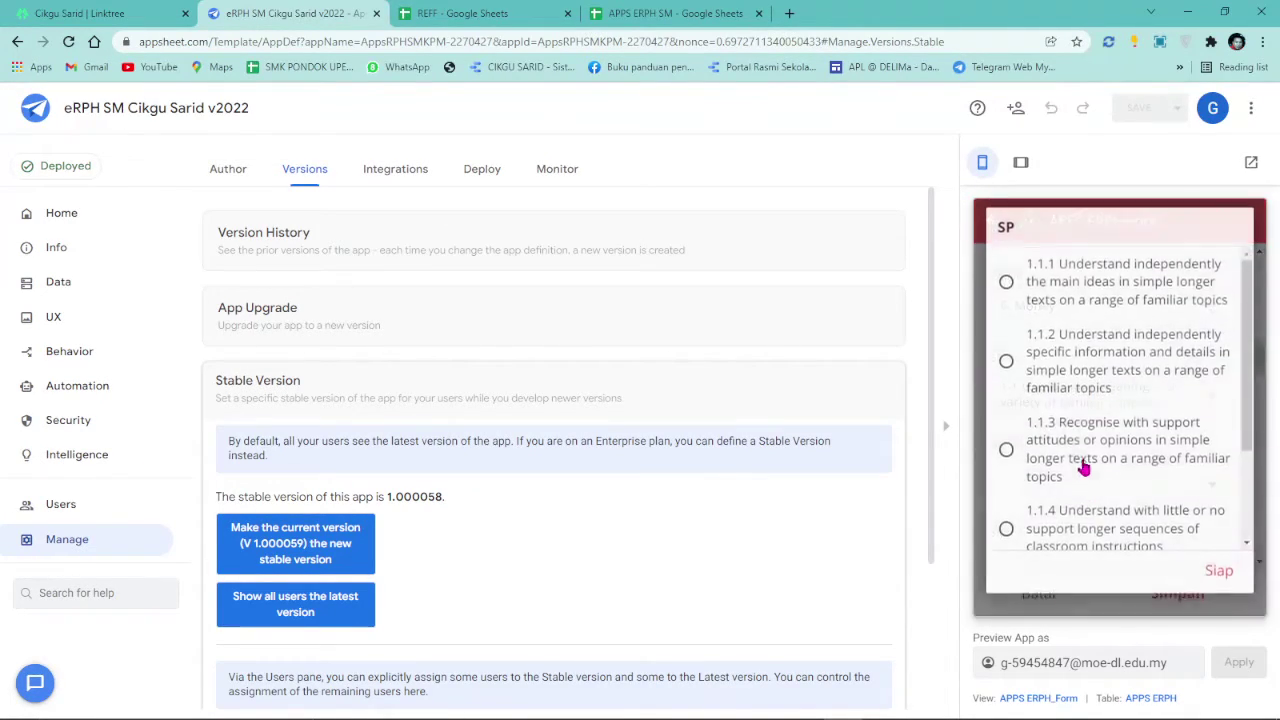
{"action": "left_click", "coordinate": [1069, 367]}
- Choose BI for the required PILIH BAHASA field and save the lesson plan record
{"action": "scroll", "coordinate": [1115, 450], "scroll_direction": "down", "scroll_amount": 5}
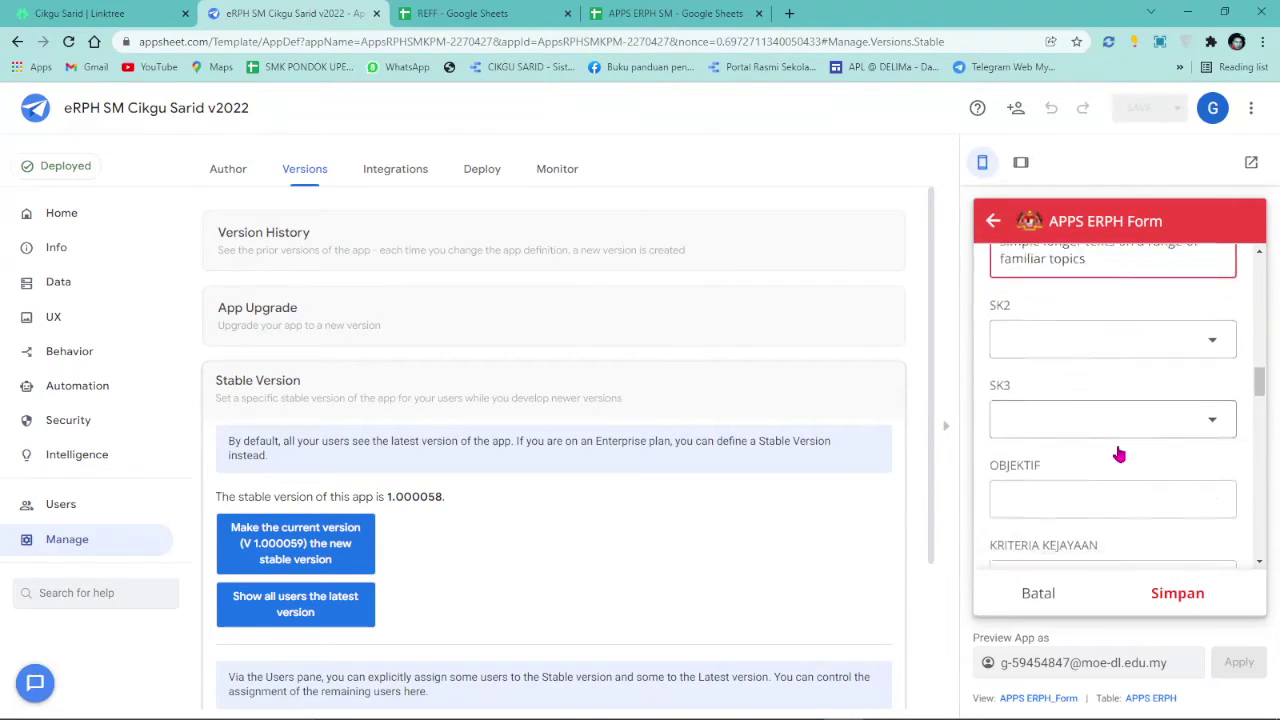
{"action": "scroll", "coordinate": [1111, 484], "scroll_direction": "down", "scroll_amount": 3}
{"action": "left_click", "coordinate": [1188, 598]}
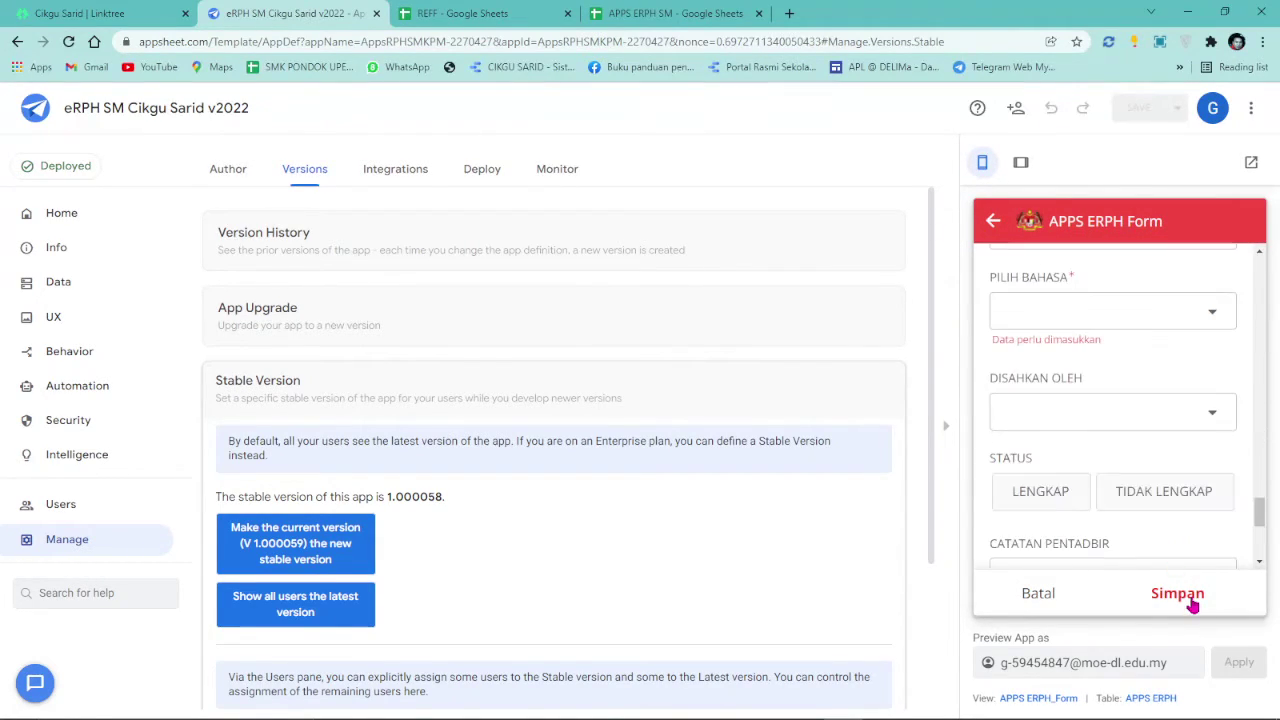
{"action": "left_click", "coordinate": [1056, 311]}
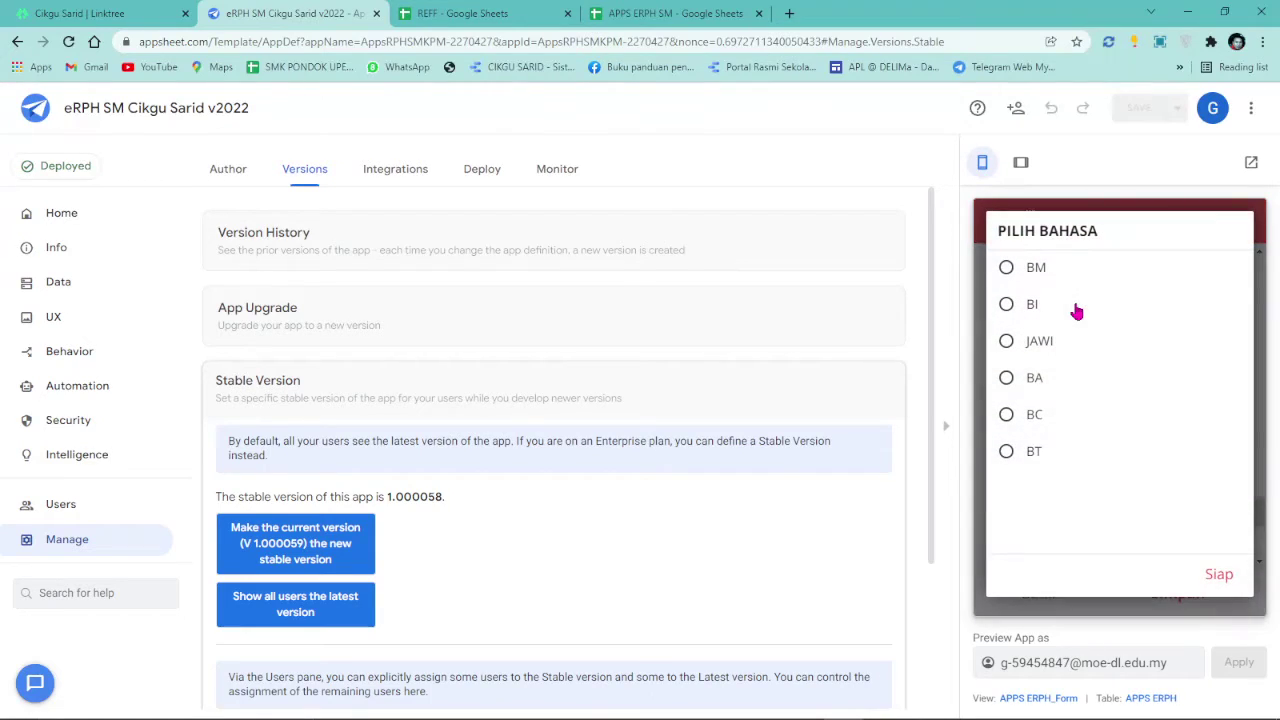
{"action": "left_click", "coordinate": [1040, 312]}
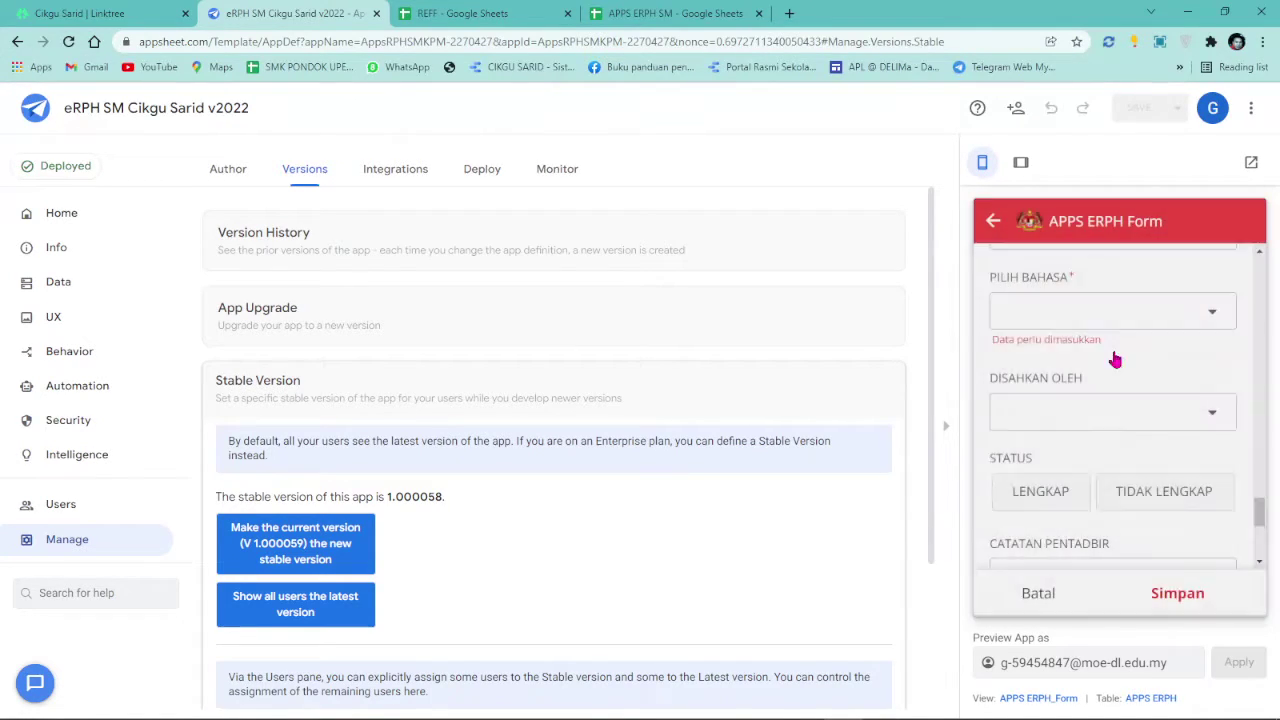
{"action": "left_click", "coordinate": [1182, 595]}
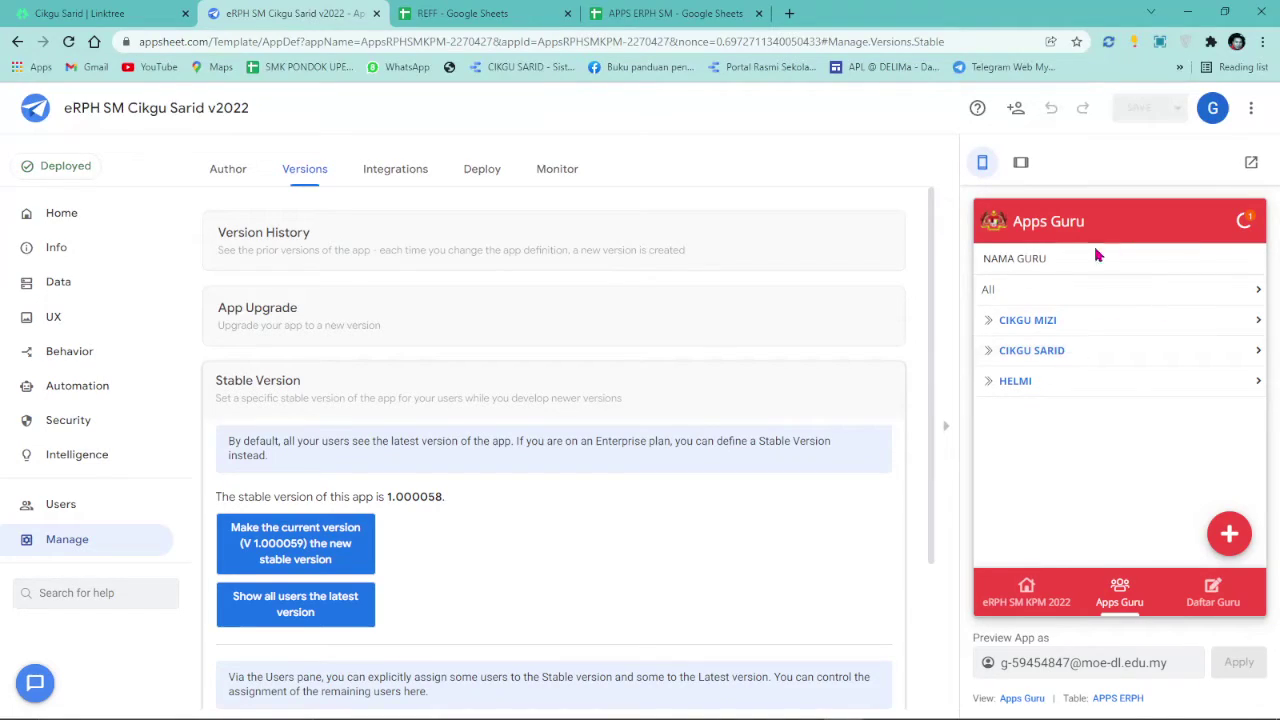
- Open the PDF lesson plan of the new teacher's ENGLISH record from the Apps Guru list
{"action": "left_click", "coordinate": [1077, 318]}
{"action": "left_click", "coordinate": [1094, 289]}
{"action": "left_click", "coordinate": [1097, 290]}
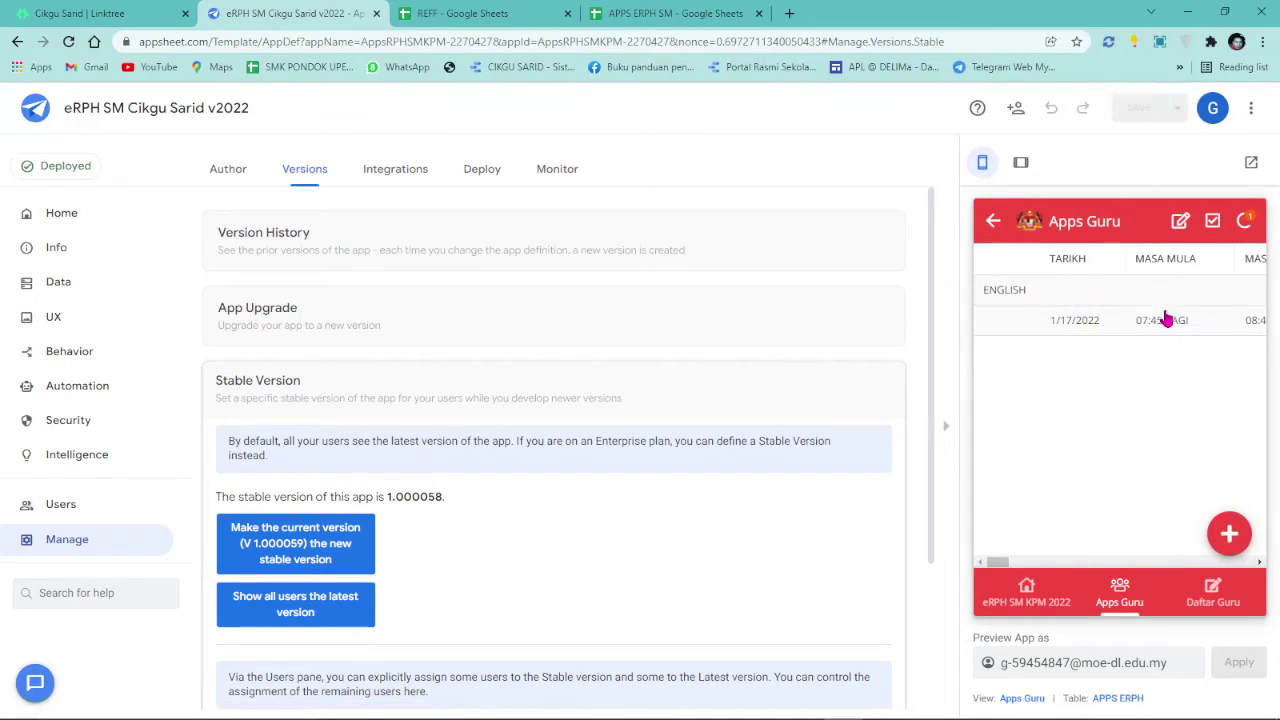
{"action": "left_click", "coordinate": [1023, 322]}
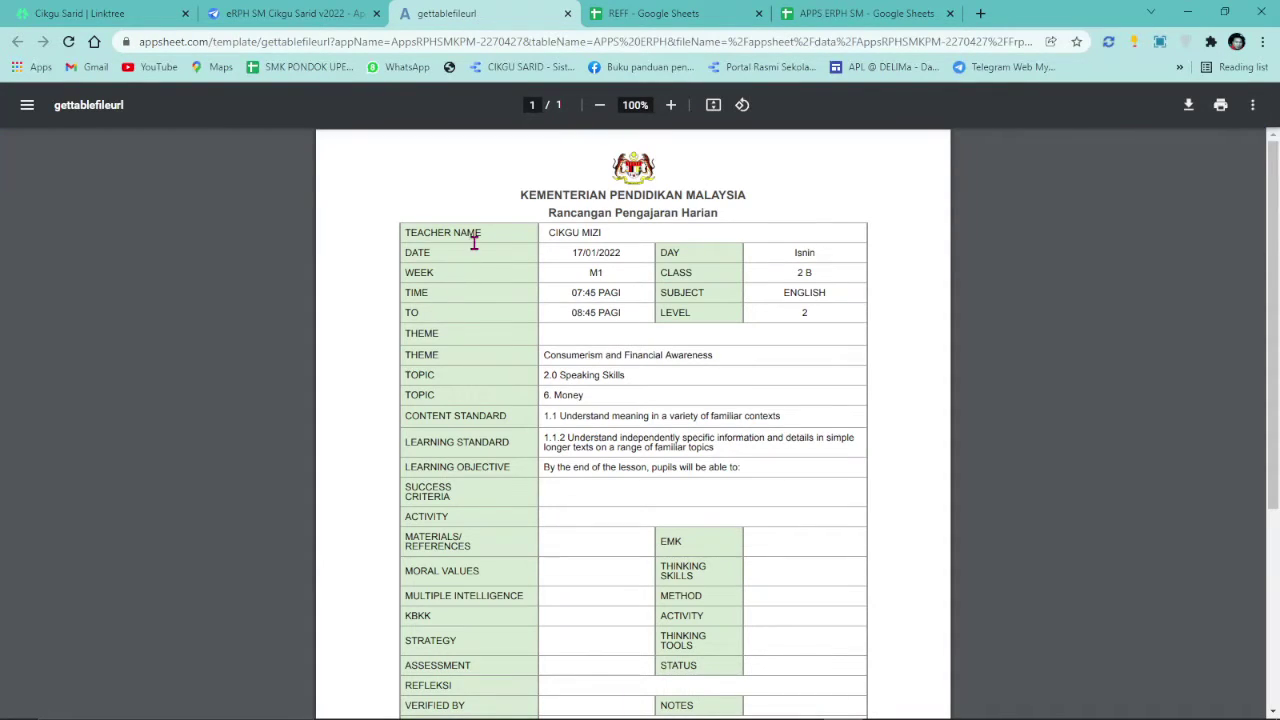
- Examine the PDF lesson plan's English field labels and entered values, from the teacher name down to the signature row
{"action": "left_click_drag", "start_coordinate": [484, 236], "coordinate": [411, 230]}
{"action": "left_click", "coordinate": [477, 263]}
{"action": "scroll", "coordinate": [470, 330], "scroll_direction": "down", "scroll_amount": 2}
{"action": "left_click_drag", "start_coordinate": [506, 334], "coordinate": [411, 336]}
{"action": "left_click_drag", "start_coordinate": [508, 362], "coordinate": [404, 365]}
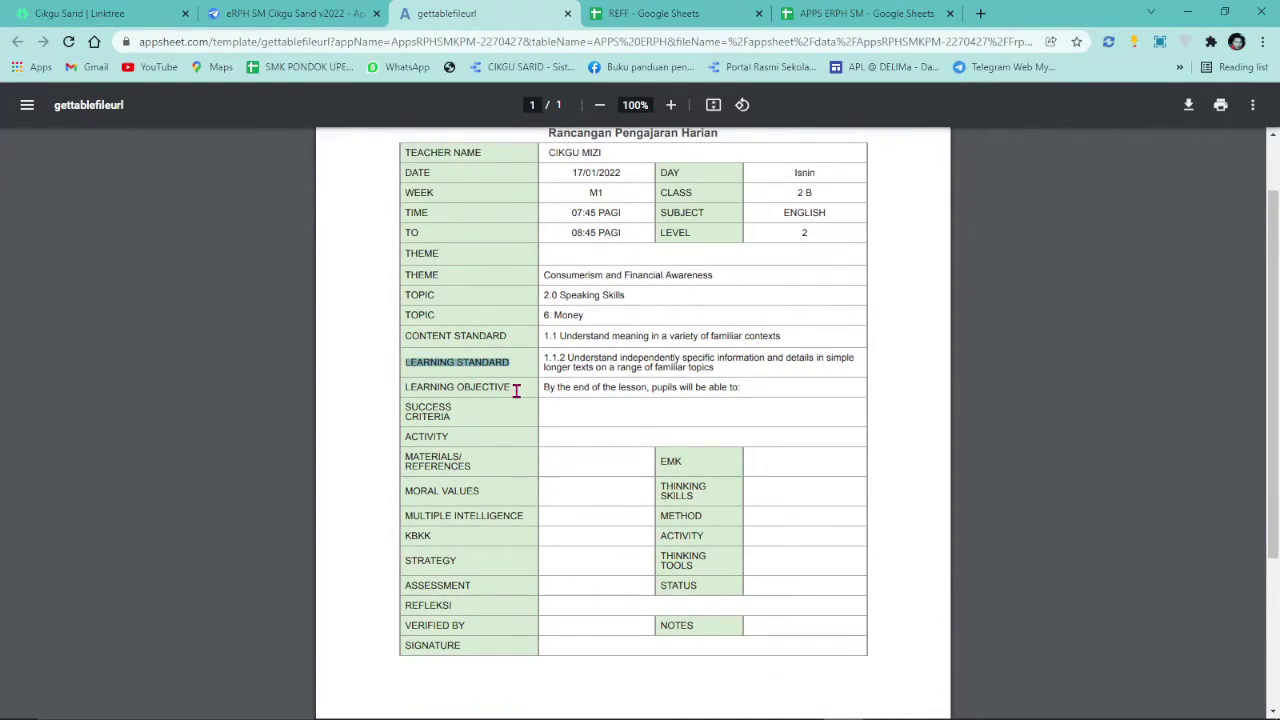
{"action": "left_click_drag", "start_coordinate": [513, 389], "coordinate": [407, 391]}
{"action": "left_click", "coordinate": [465, 419]}
{"action": "scroll", "coordinate": [474, 451], "scroll_direction": "down", "scroll_amount": 5}
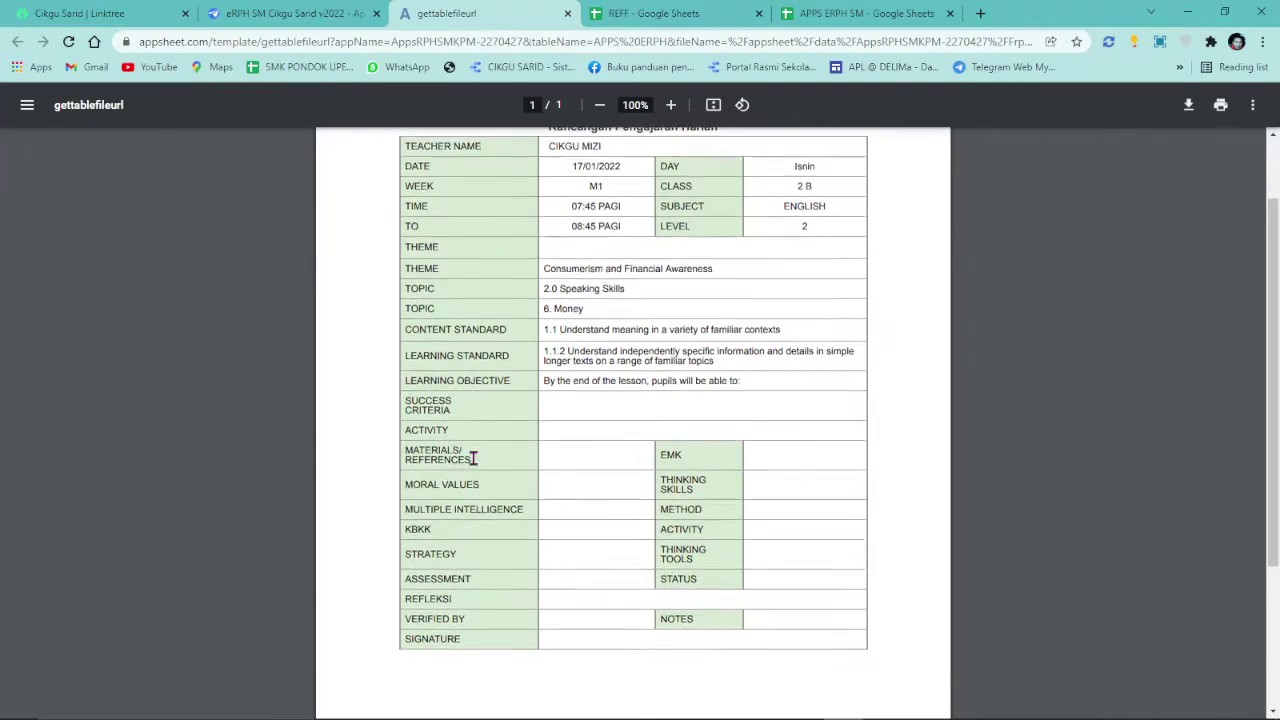
{"action": "scroll", "coordinate": [474, 489], "scroll_direction": "up", "scroll_amount": 3}
{"action": "scroll", "coordinate": [504, 461], "scroll_direction": "up", "scroll_amount": 1}
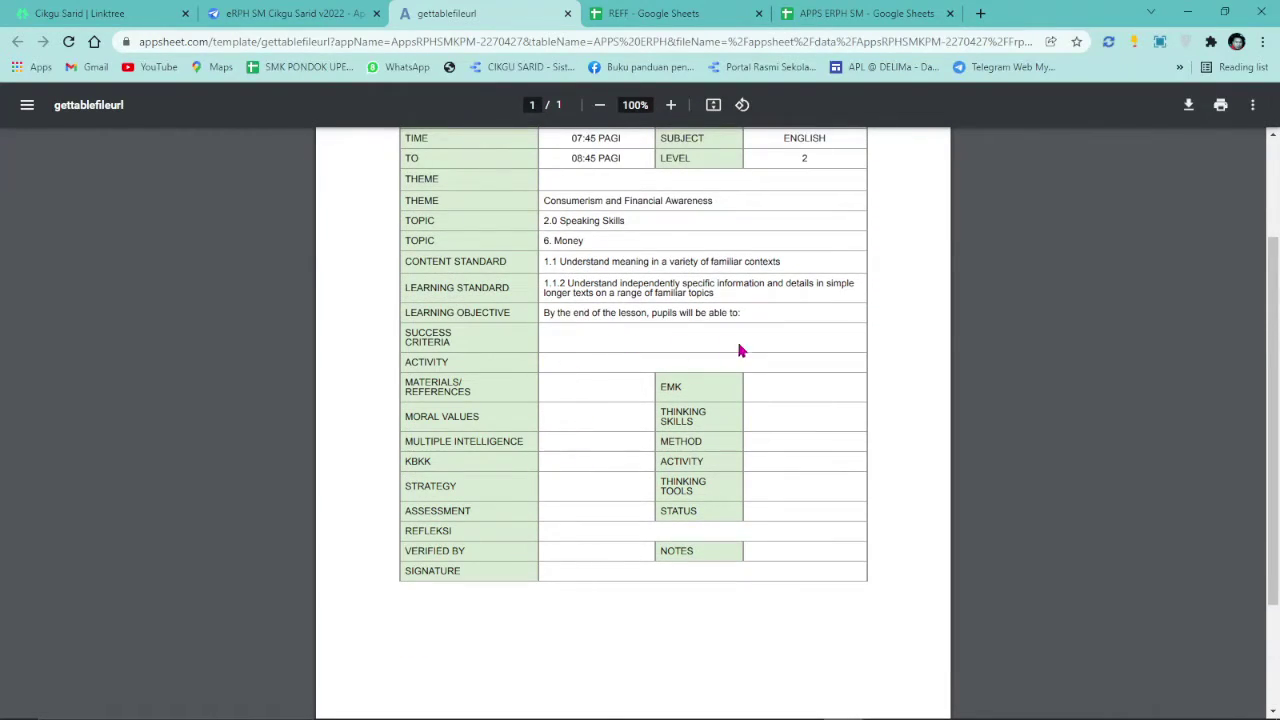
{"action": "scroll", "coordinate": [650, 374], "scroll_direction": "up", "scroll_amount": 3}
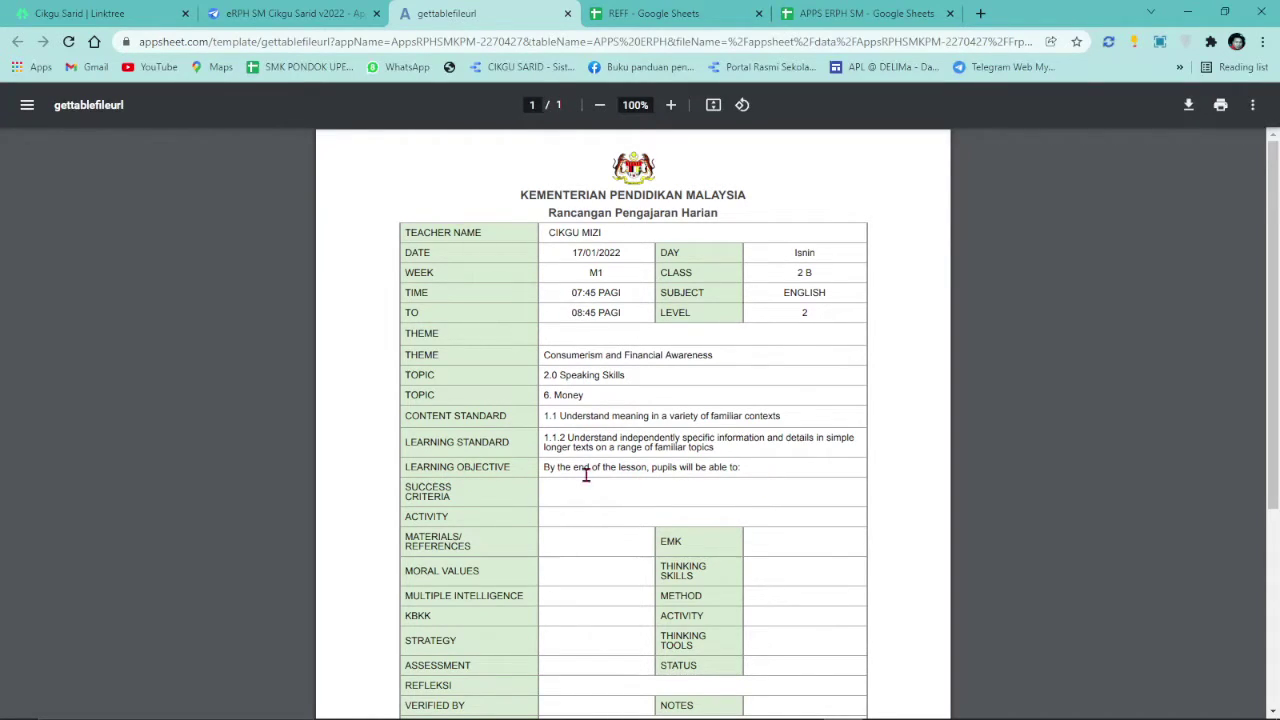
- Return to the eRPH app preview and register another teacher in Daftar Guru by entering the Nama Guru and saving
{"action": "left_click", "coordinate": [290, 13]}
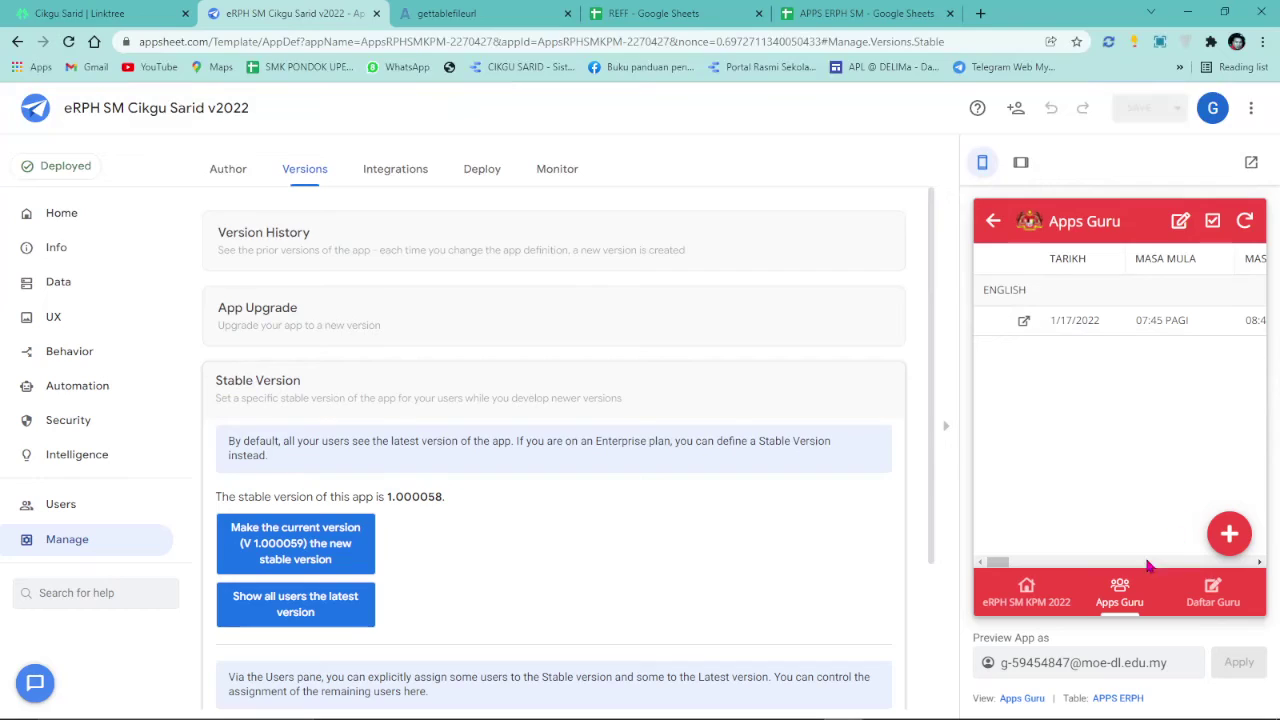
{"action": "left_click", "coordinate": [1218, 595]}
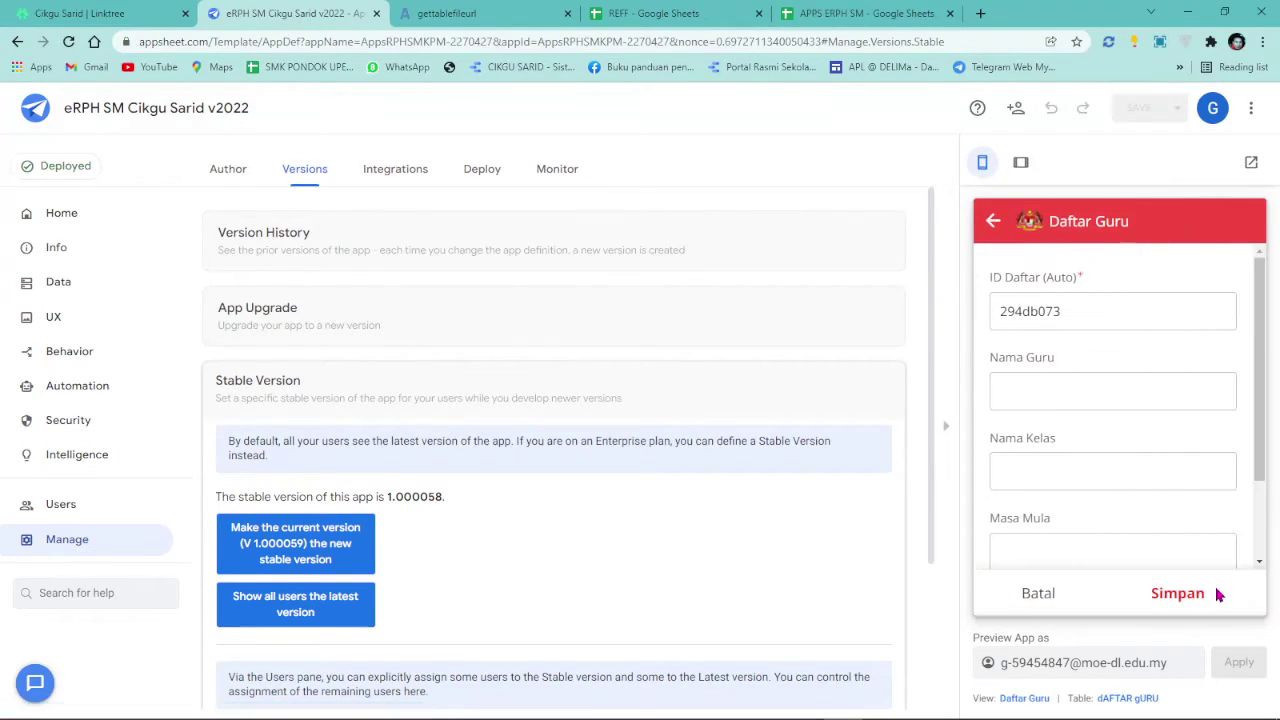
{"action": "left_click", "coordinate": [1076, 394]}
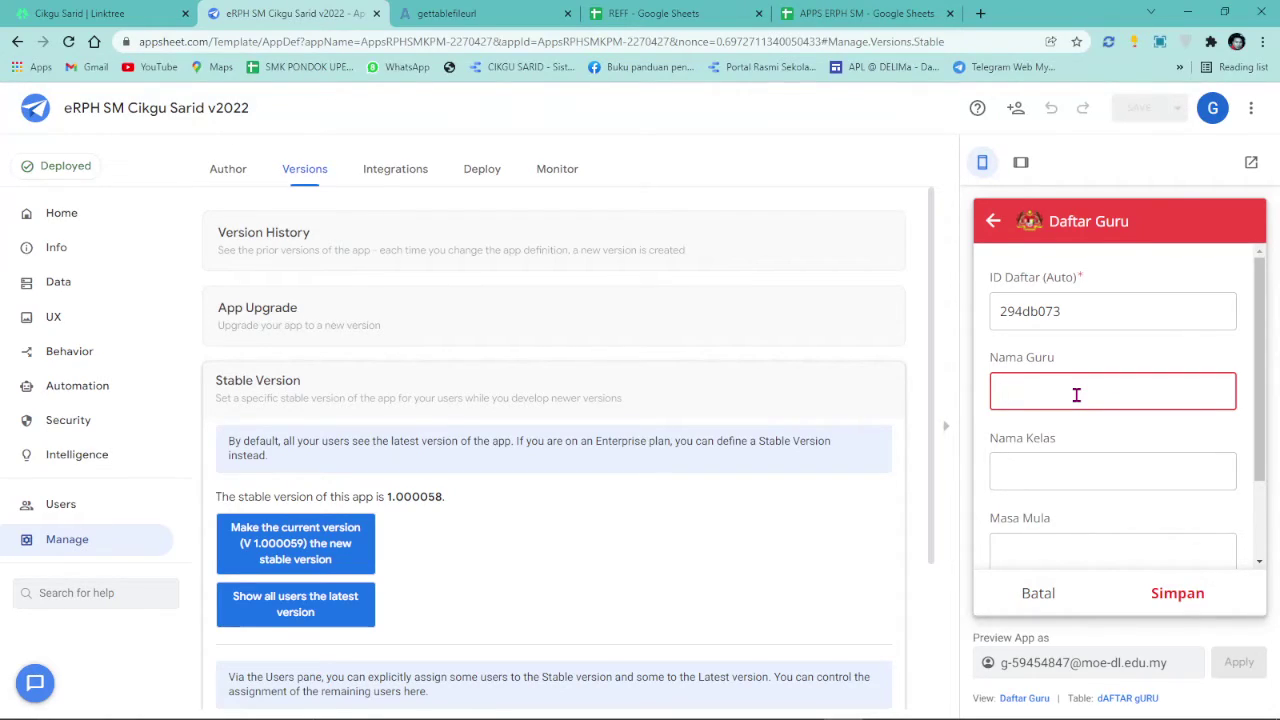
{"action": "type", "text": "CIKGU DEQNO"}
{"action": "left_click", "coordinate": [1178, 598]}
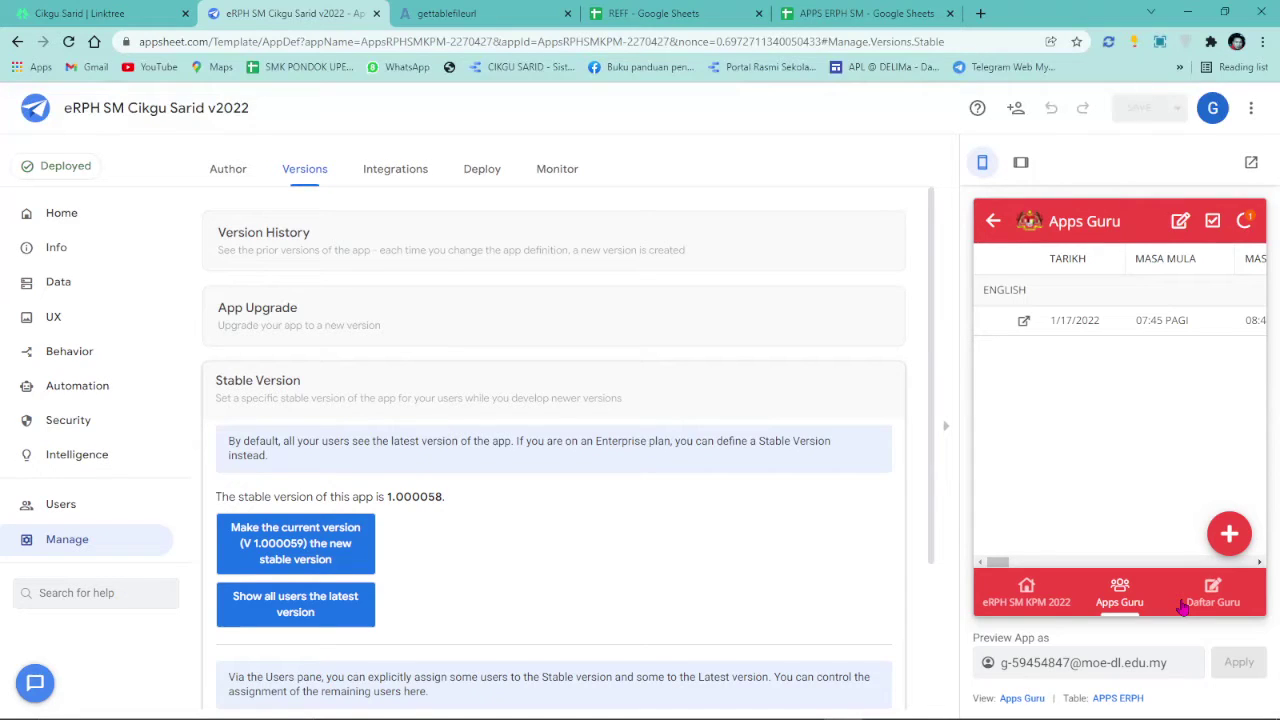
- Check the NAMA GURU choices in a new Apps Guru record for the added teacher, and reload the app editor
{"action": "left_click", "coordinate": [1113, 595]}
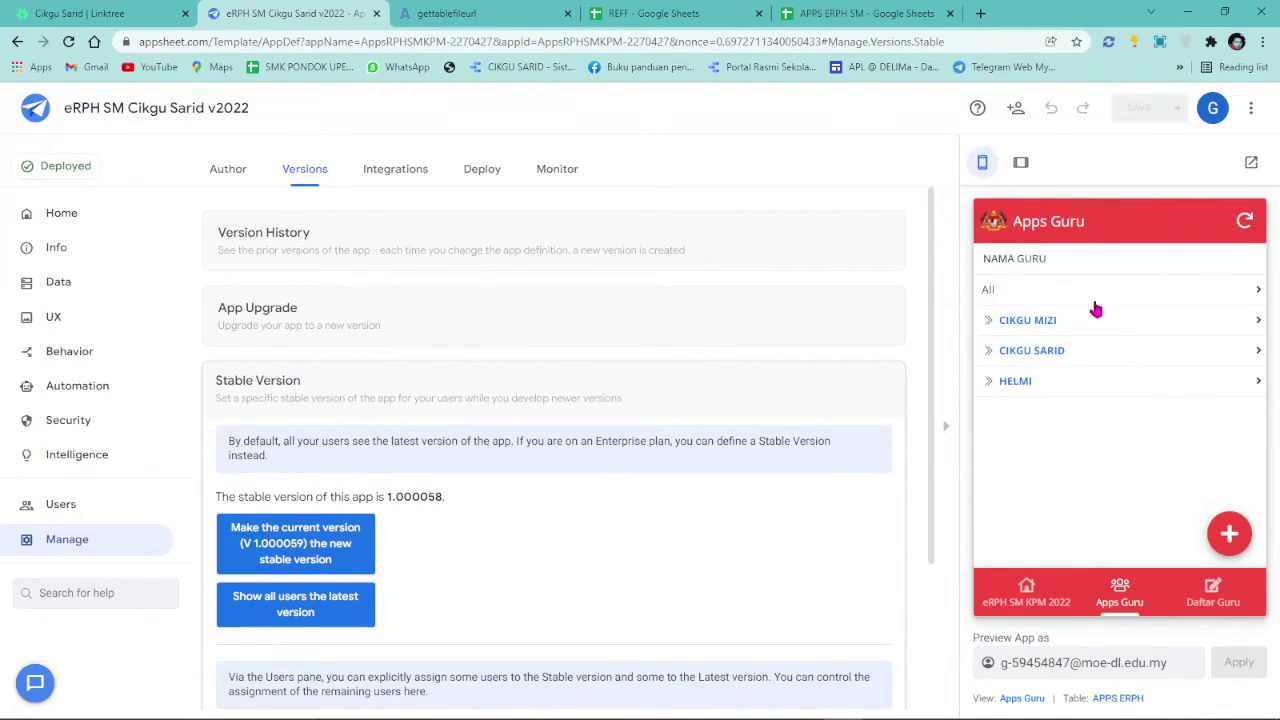
{"action": "left_click", "coordinate": [1230, 536]}
{"action": "left_click", "coordinate": [1182, 320]}
{"action": "left_click", "coordinate": [1224, 575]}
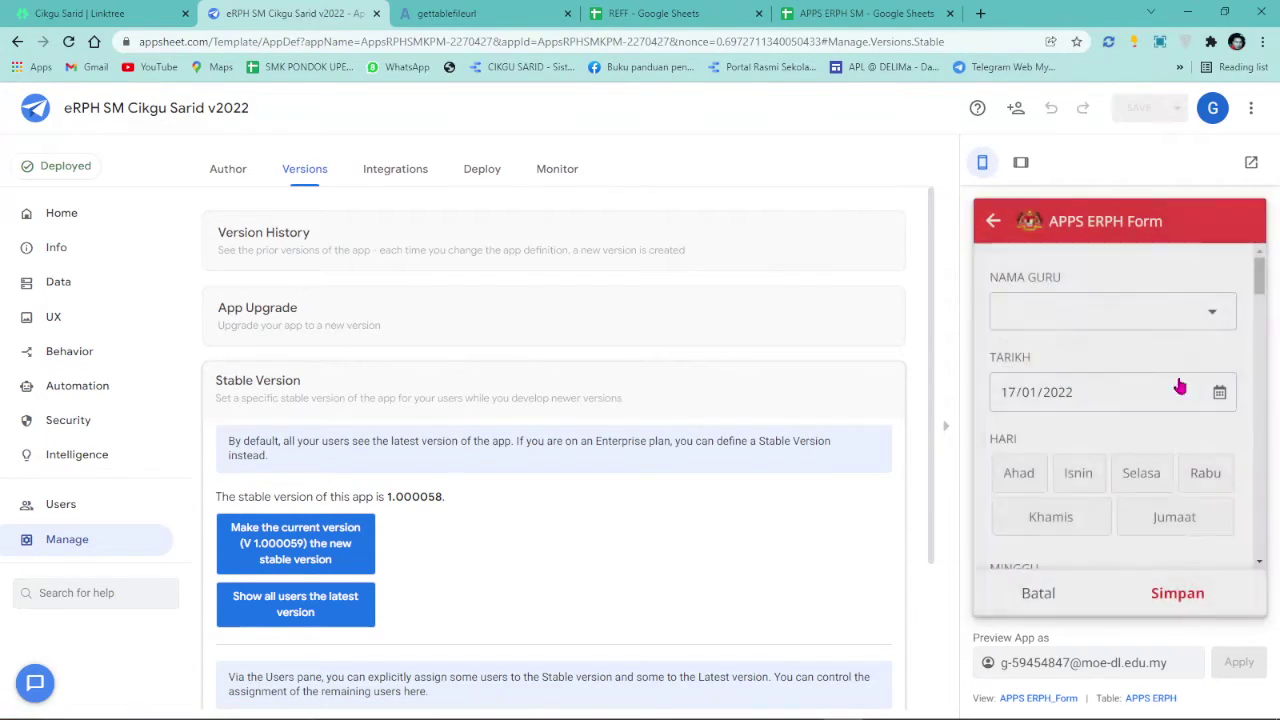
{"action": "left_click", "coordinate": [69, 42]}
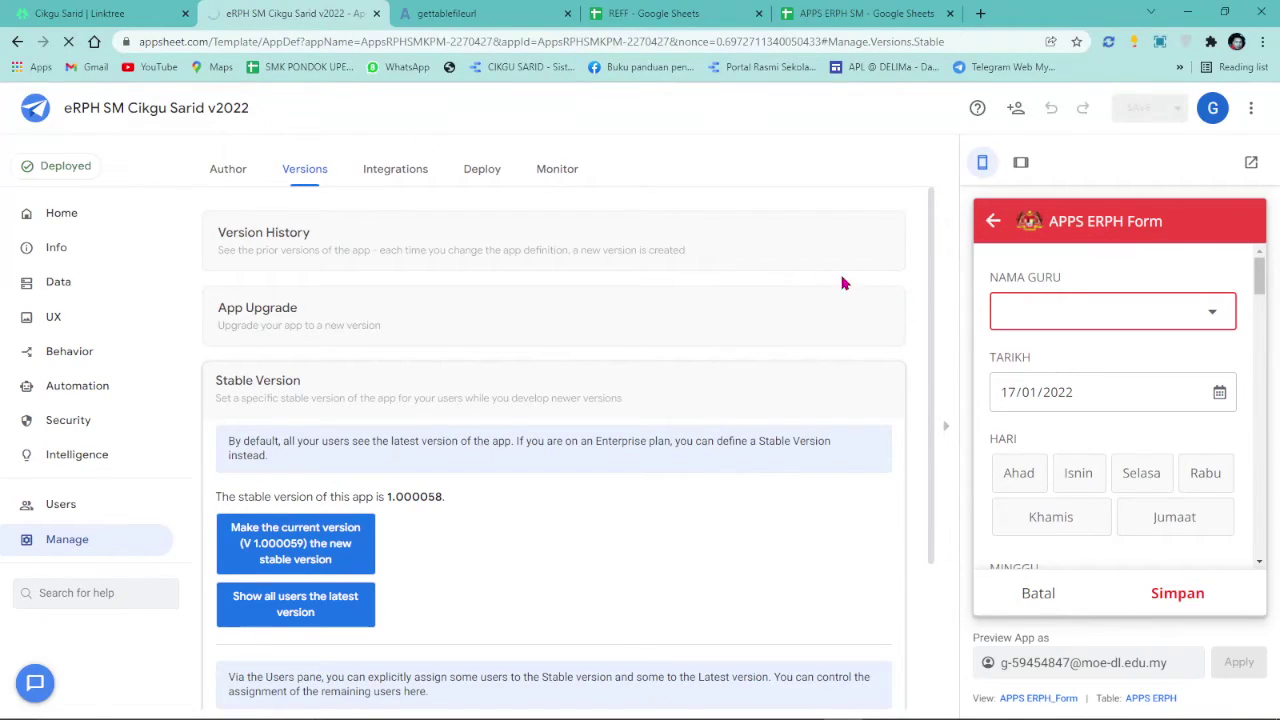
- Check the dAFTAR gURU sheet of the REFF spreadsheet for the newly registered teacher's row
{"action": "left_click", "coordinate": [680, 13]}
{"action": "left_click", "coordinate": [301, 379]}
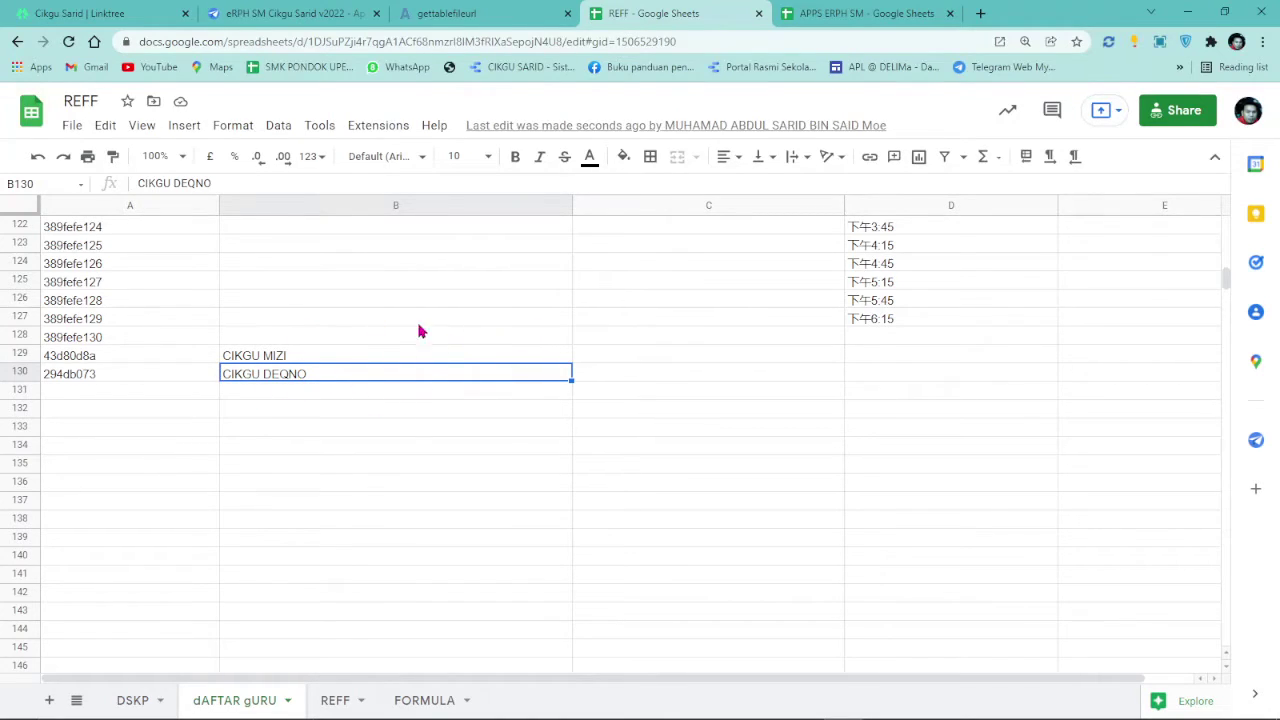
{"action": "left_click", "coordinate": [276, 360]}
{"action": "left_click", "coordinate": [266, 375]}
{"action": "scroll", "coordinate": [417, 361], "scroll_direction": "up", "scroll_amount": 15}
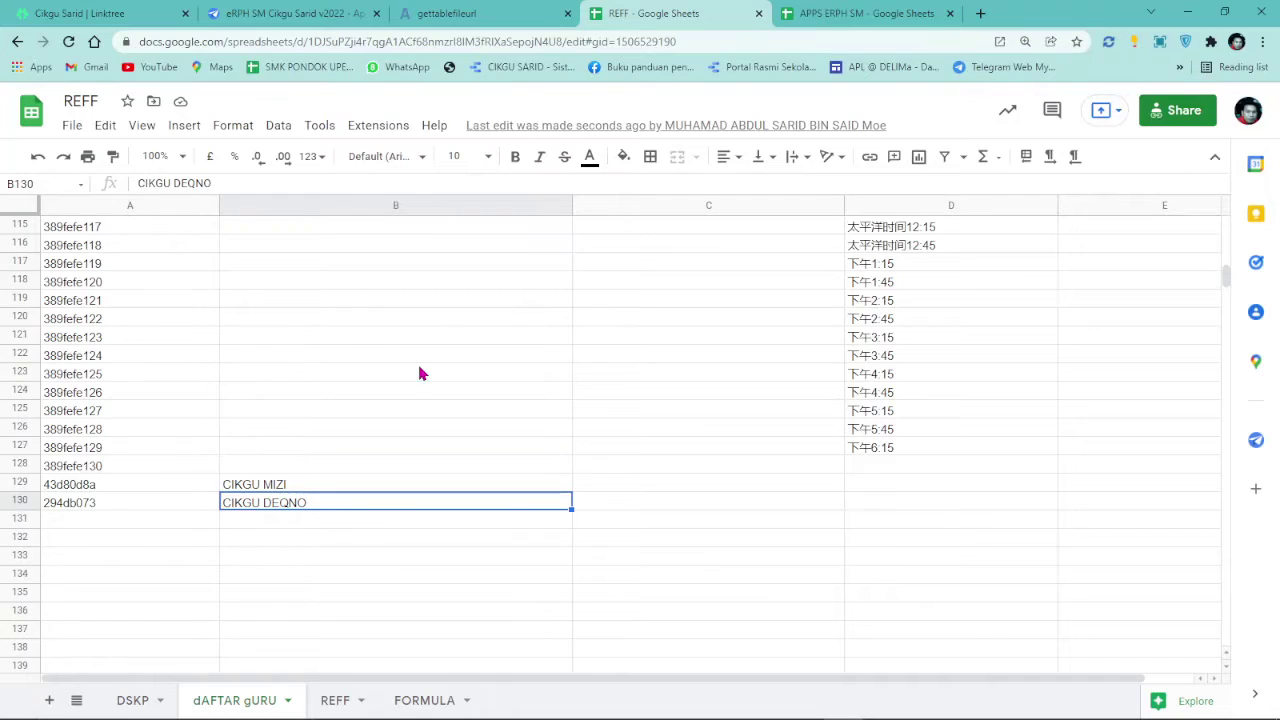
{"action": "left_click", "coordinate": [463, 13]}
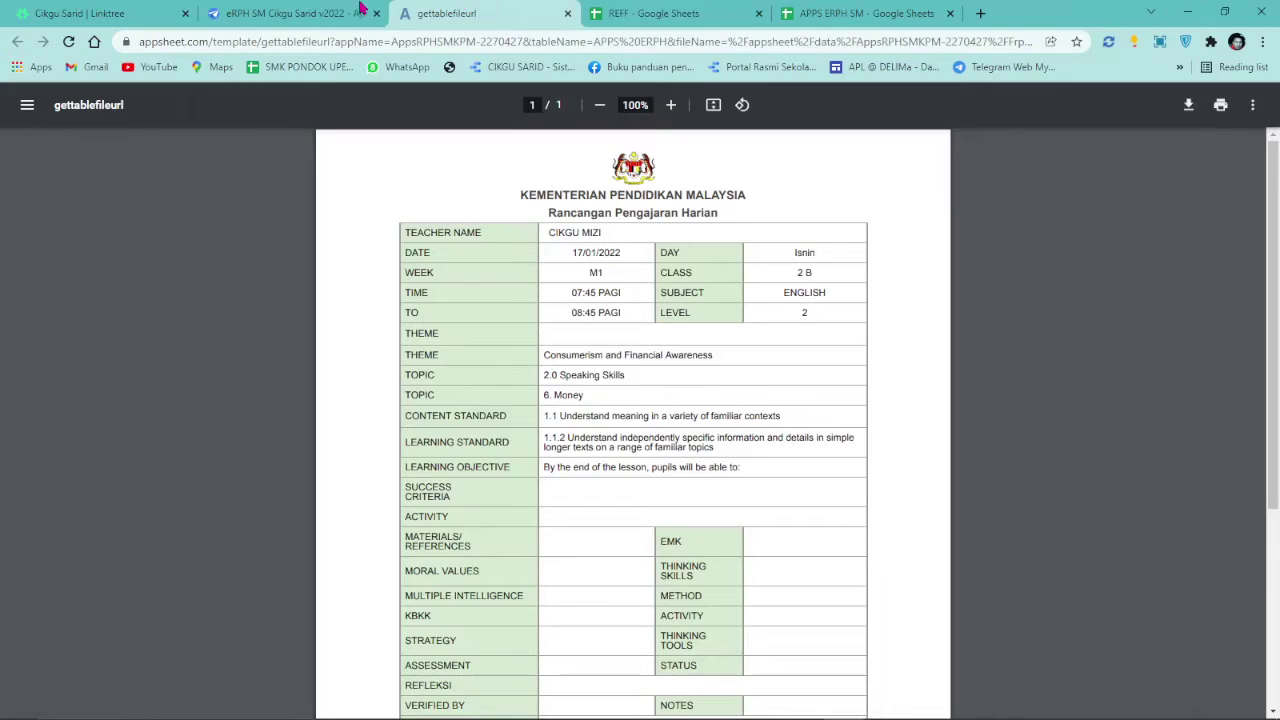
- Return to the reloaded app preview and check a new Apps Guru record's NAMA GURU choices again
{"action": "left_click", "coordinate": [305, 13]}
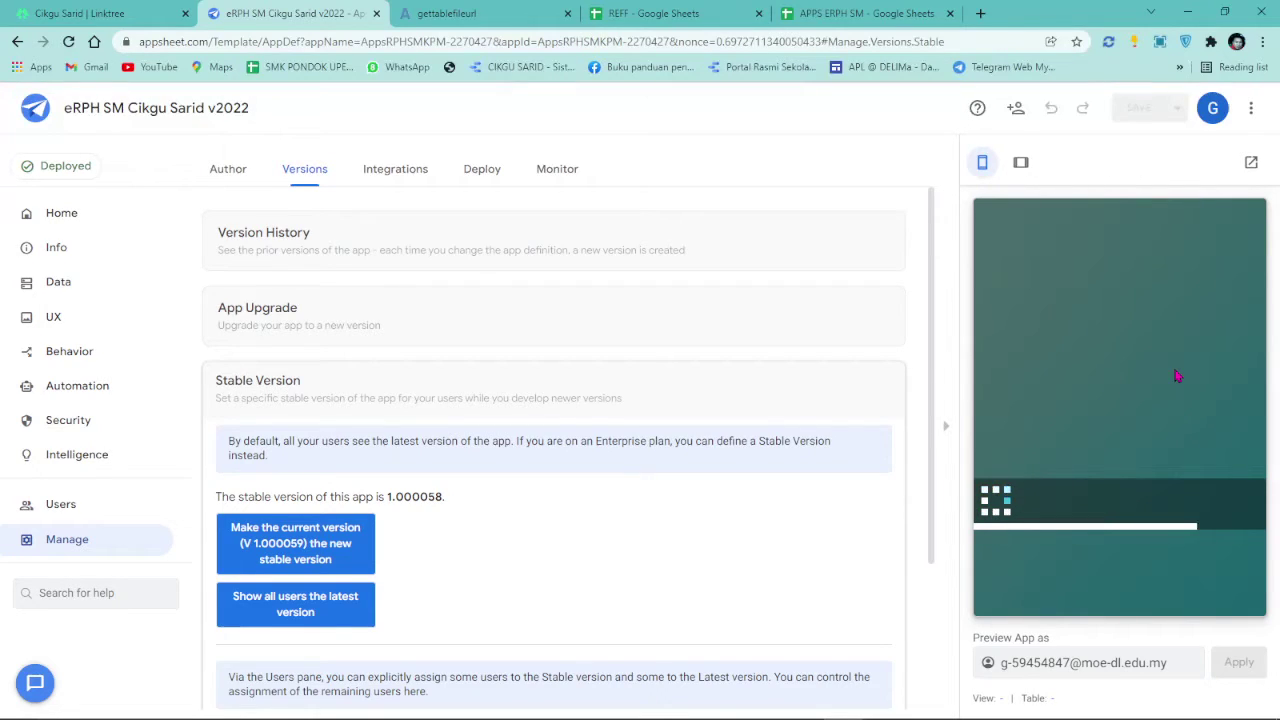
{"action": "left_click", "coordinate": [1122, 598]}
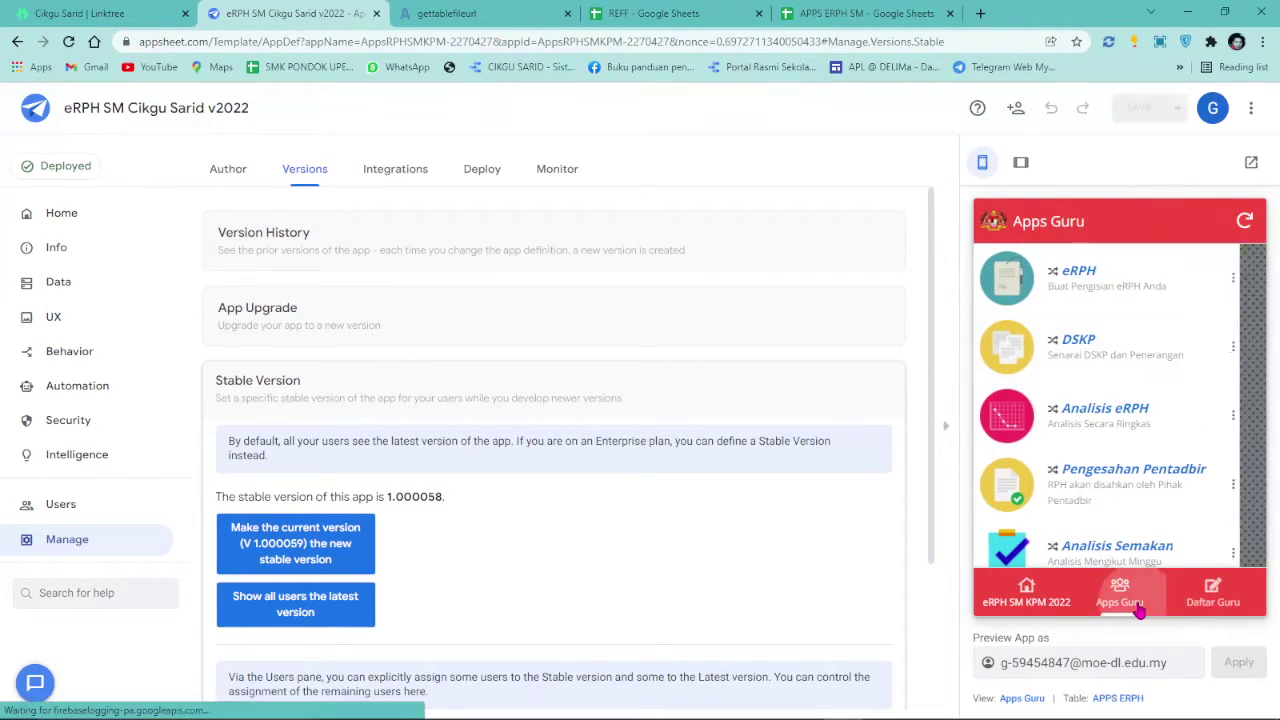
{"action": "left_click", "coordinate": [1229, 533]}
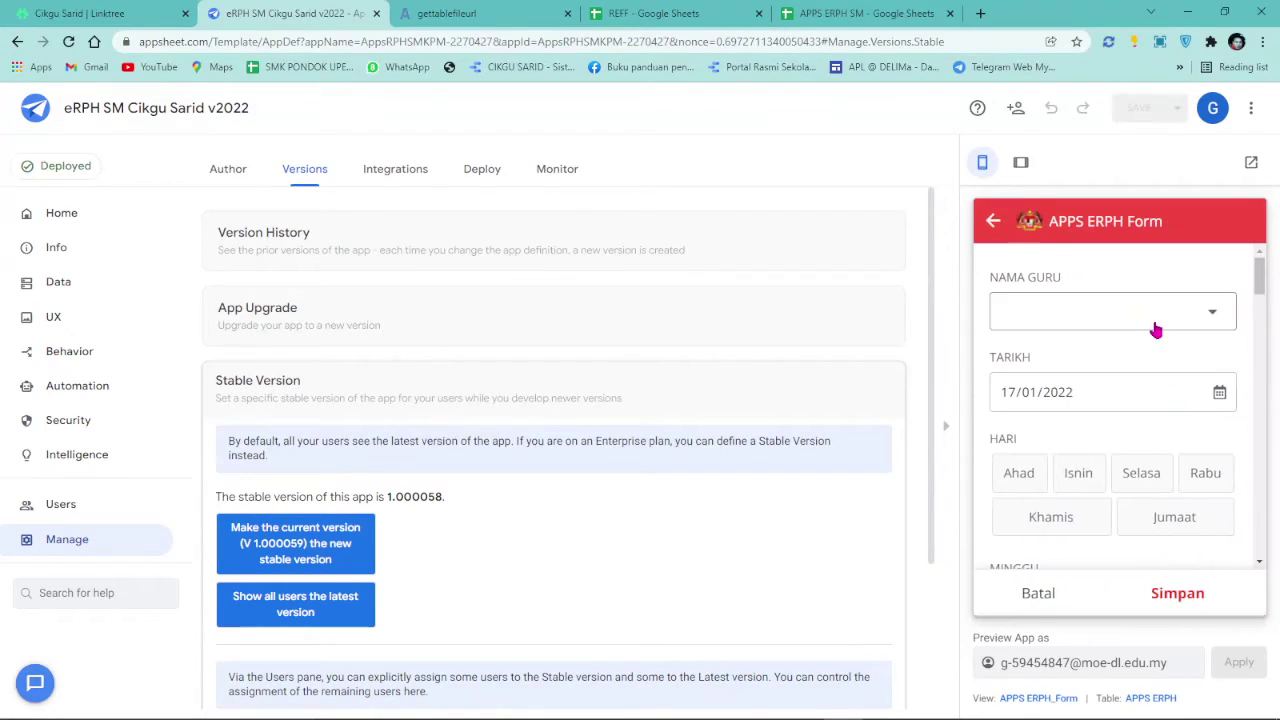
{"action": "left_click", "coordinate": [1155, 325]}
{"action": "left_click", "coordinate": [1225, 575]}
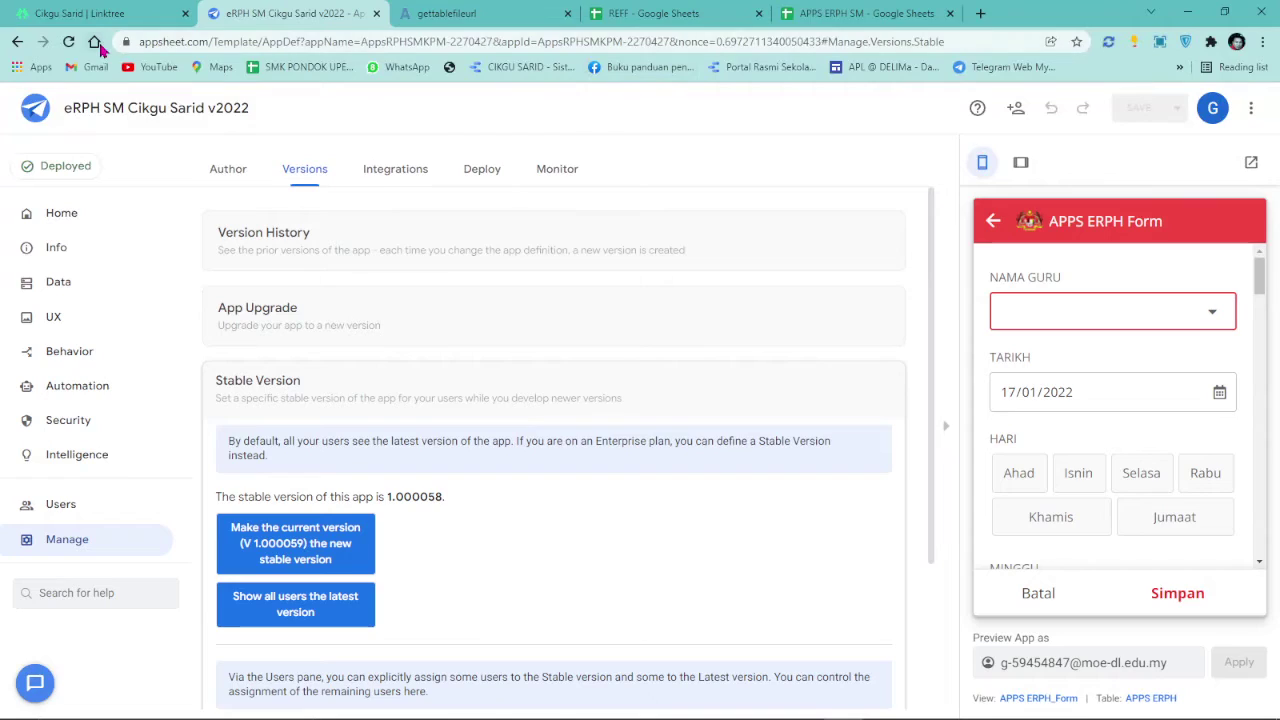
- Leave the form, sync the Apps Guru view, and recheck the NAMA GURU choices in a new record
{"action": "left_click", "coordinate": [993, 221]}
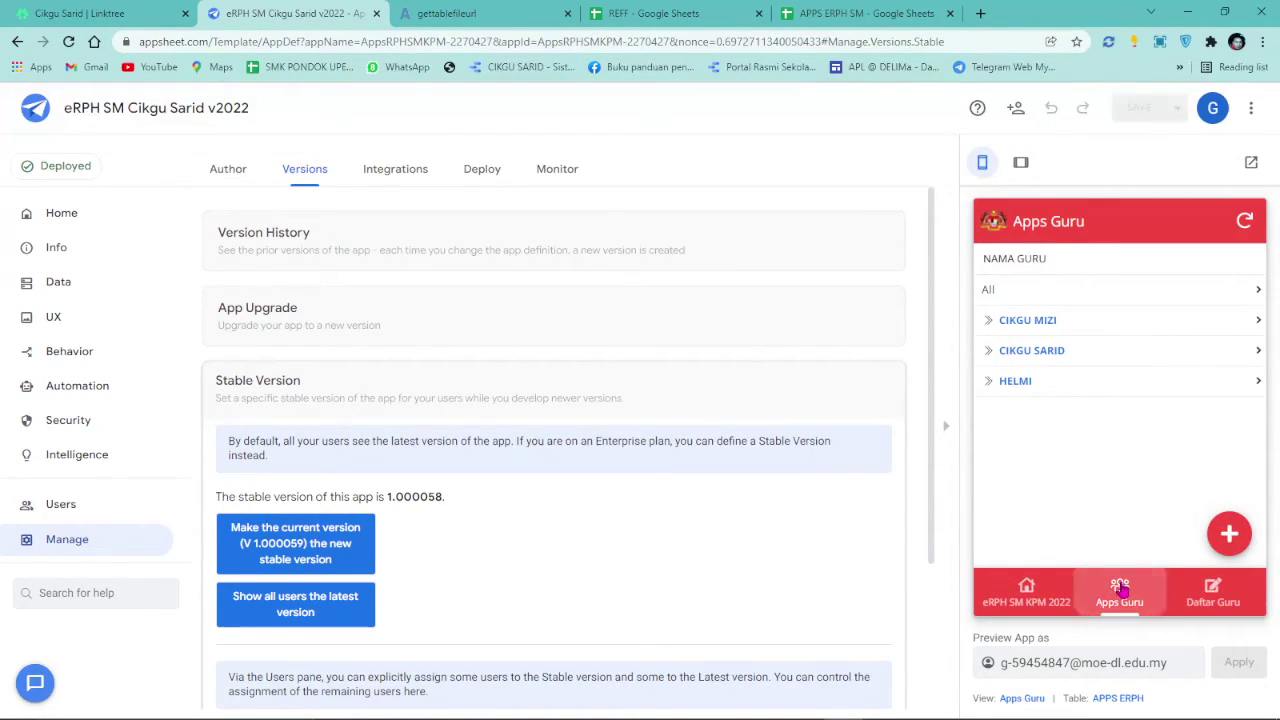
{"action": "left_click", "coordinate": [1247, 222]}
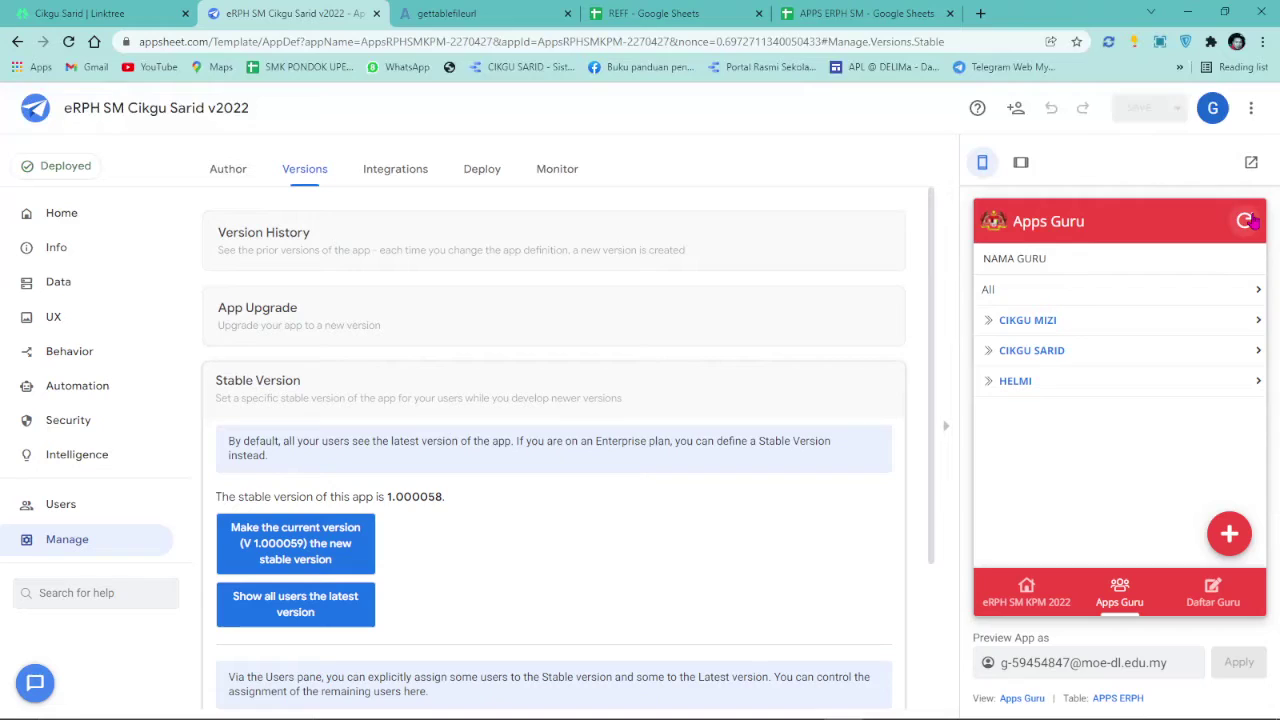
{"action": "left_click", "coordinate": [1229, 533]}
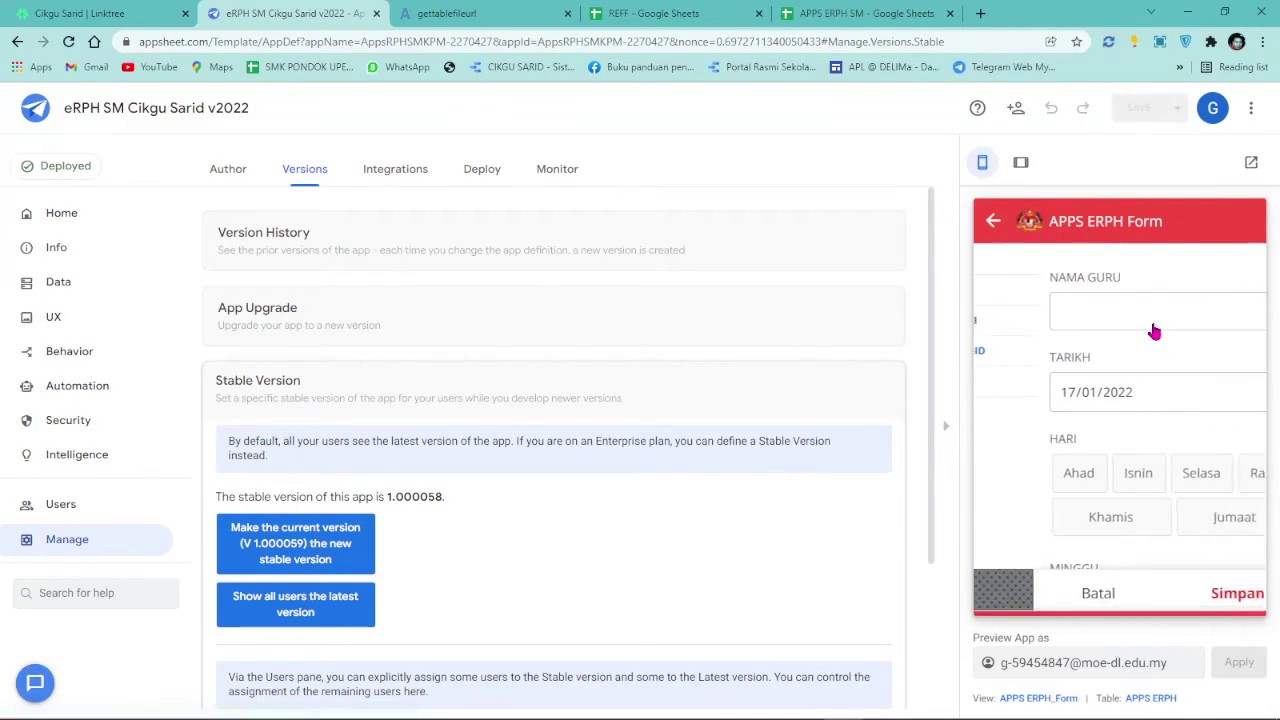
{"action": "left_click", "coordinate": [1153, 322]}
{"action": "left_click", "coordinate": [1226, 575]}
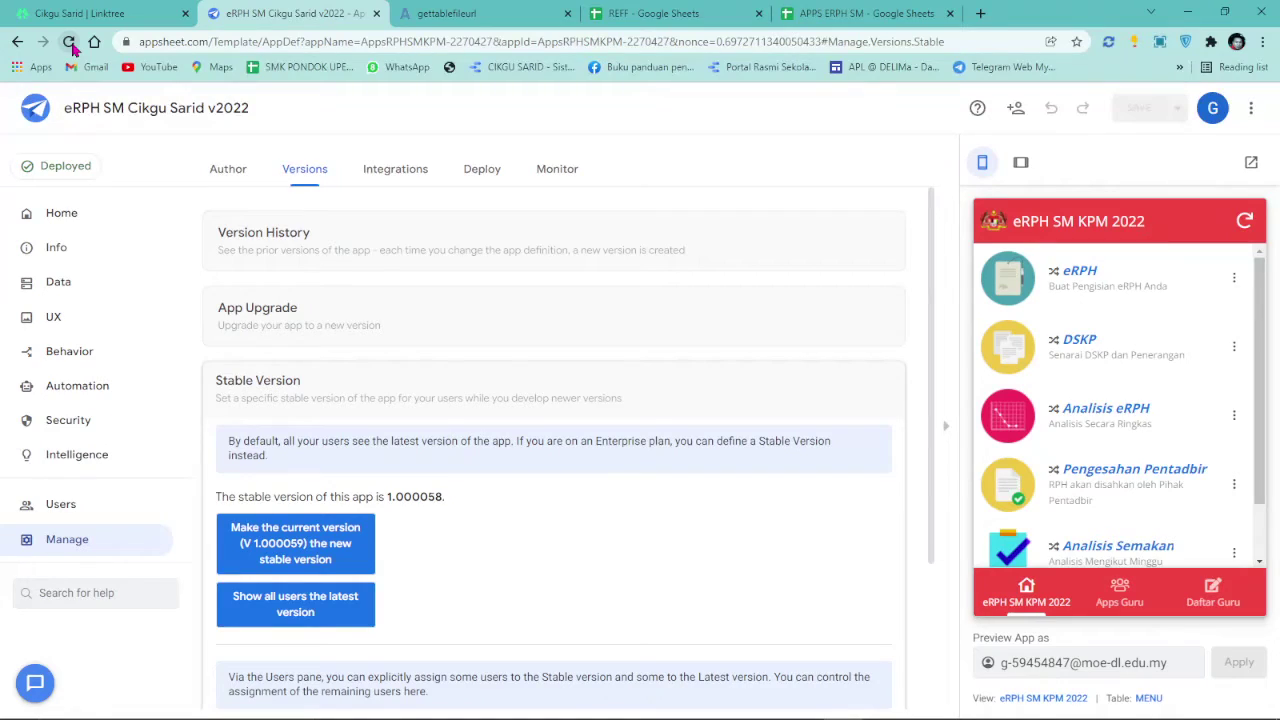
- Look for the added teacher once more under NAMA GURU in a new record after restarting the preview
{"action": "left_click", "coordinate": [1120, 590]}
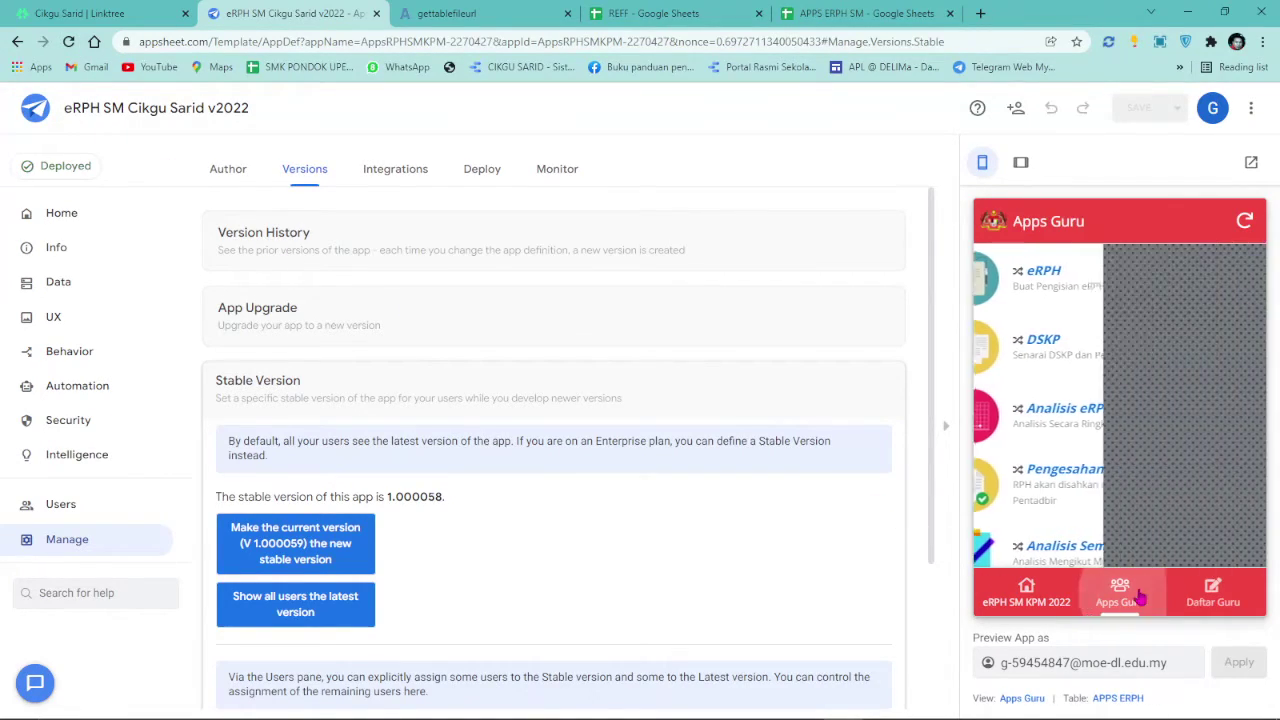
{"action": "left_click", "coordinate": [1227, 533]}
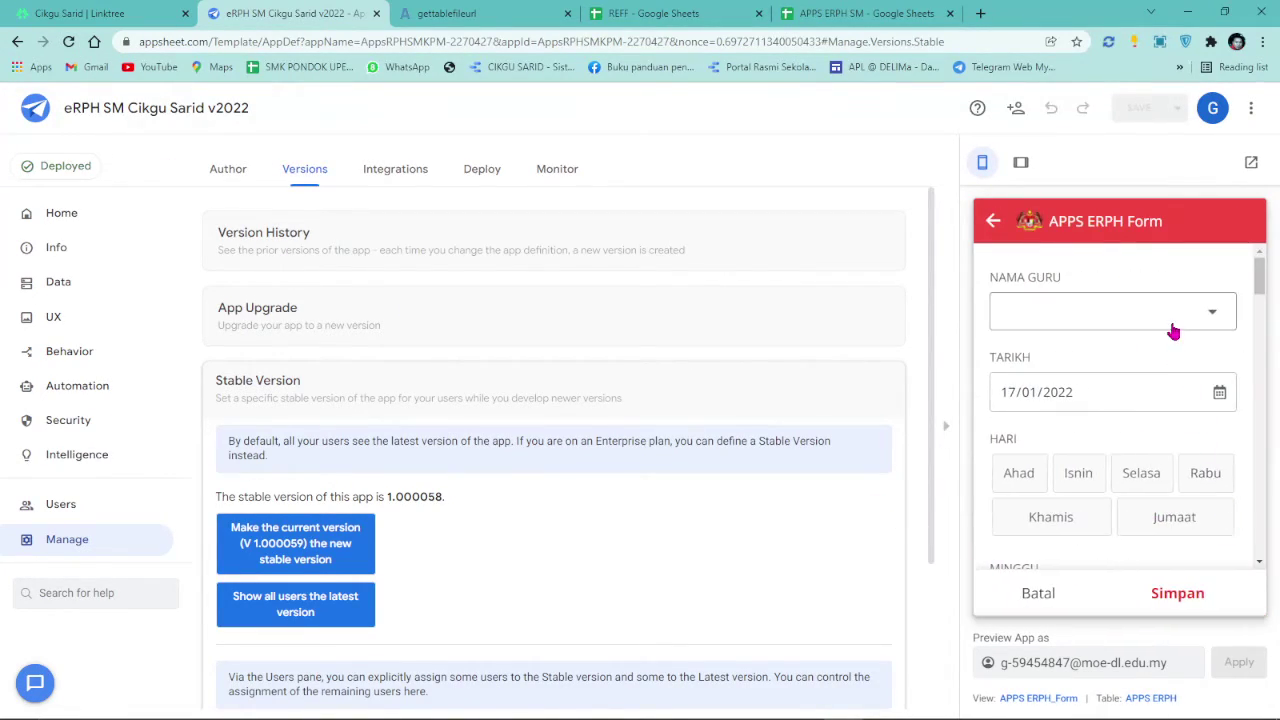
{"action": "left_click", "coordinate": [1172, 326]}
{"action": "left_click", "coordinate": [1219, 573]}
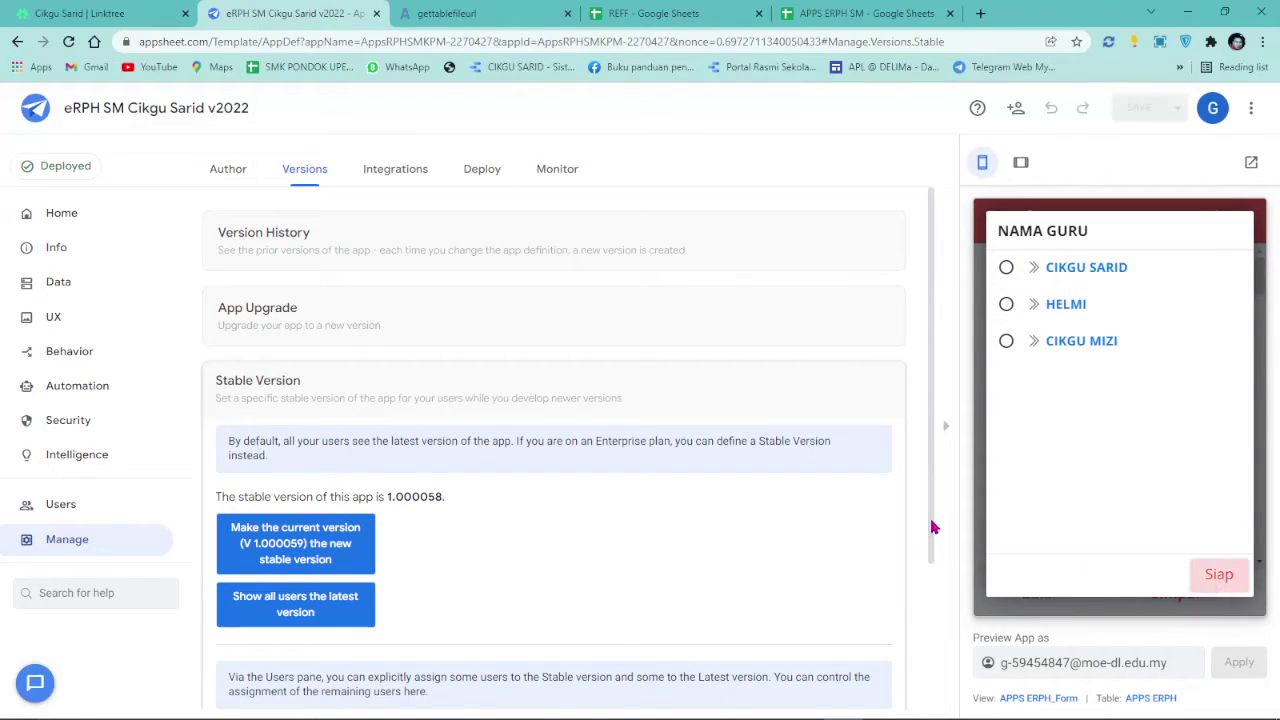
- Open the app in its own browser page, copy its link, and load that link in another Chrome profile
{"action": "left_click", "coordinate": [1250, 161]}
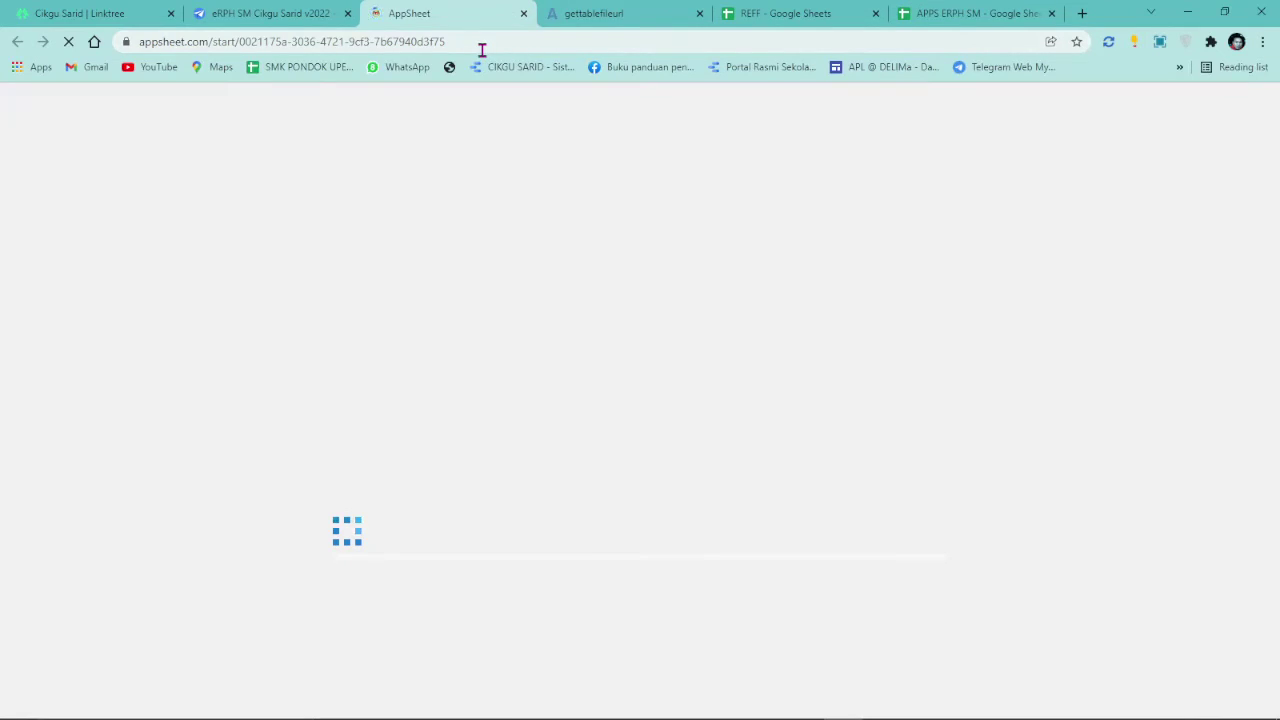
{"action": "left_click", "coordinate": [481, 48]}
{"action": "right_click", "coordinate": [481, 48]}
{"action": "left_click", "coordinate": [566, 160]}
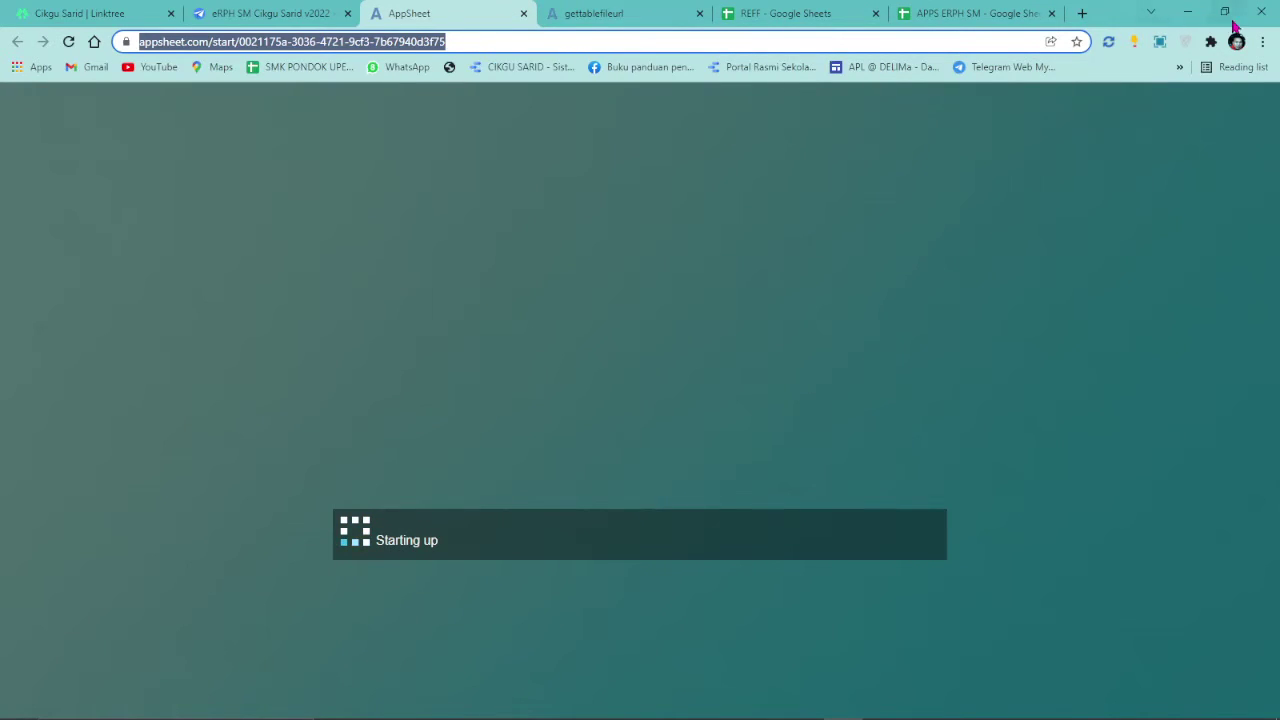
{"action": "left_click", "coordinate": [1236, 41]}
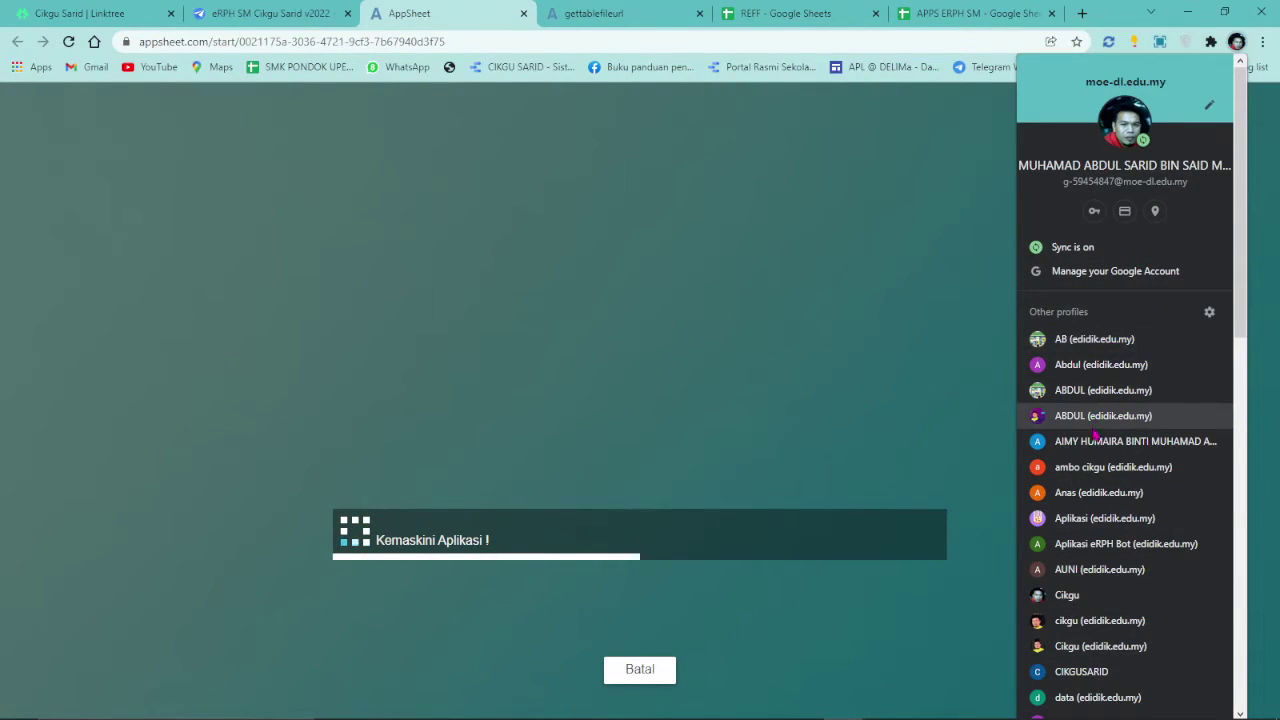
{"action": "left_click", "coordinate": [1095, 466]}
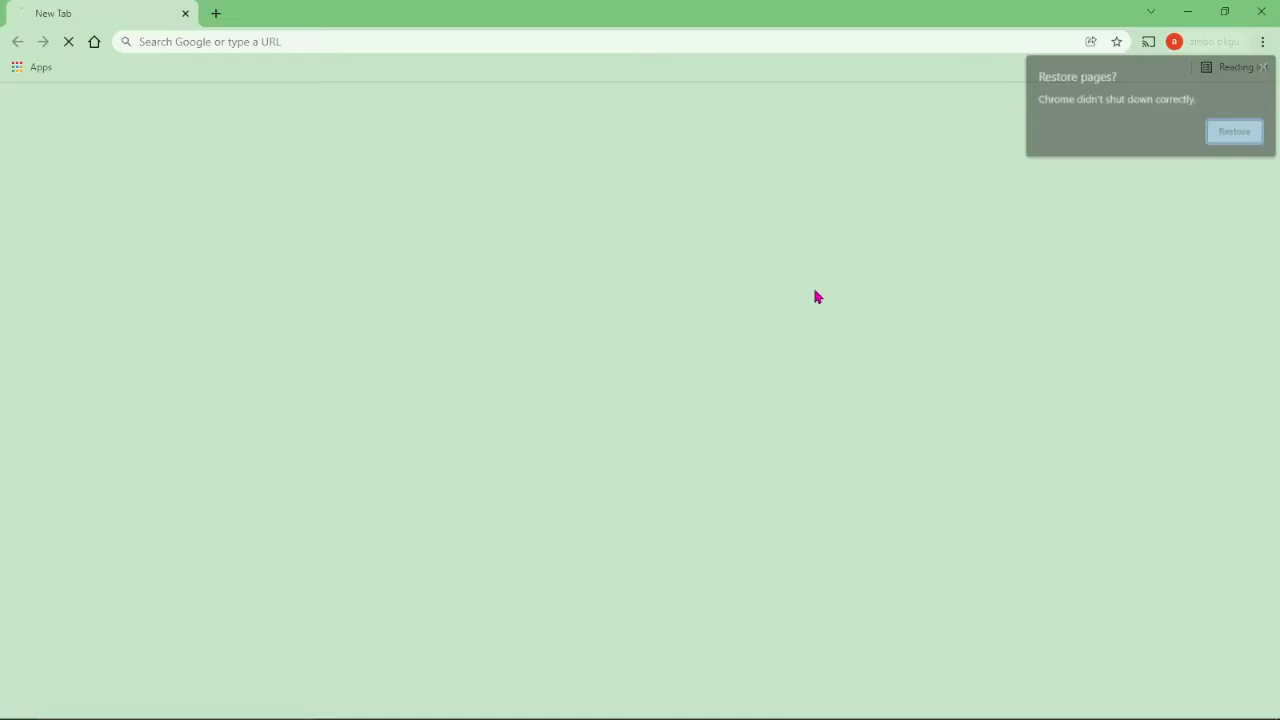
{"action": "right_click", "coordinate": [505, 43]}
{"action": "left_click", "coordinate": [614, 166]}
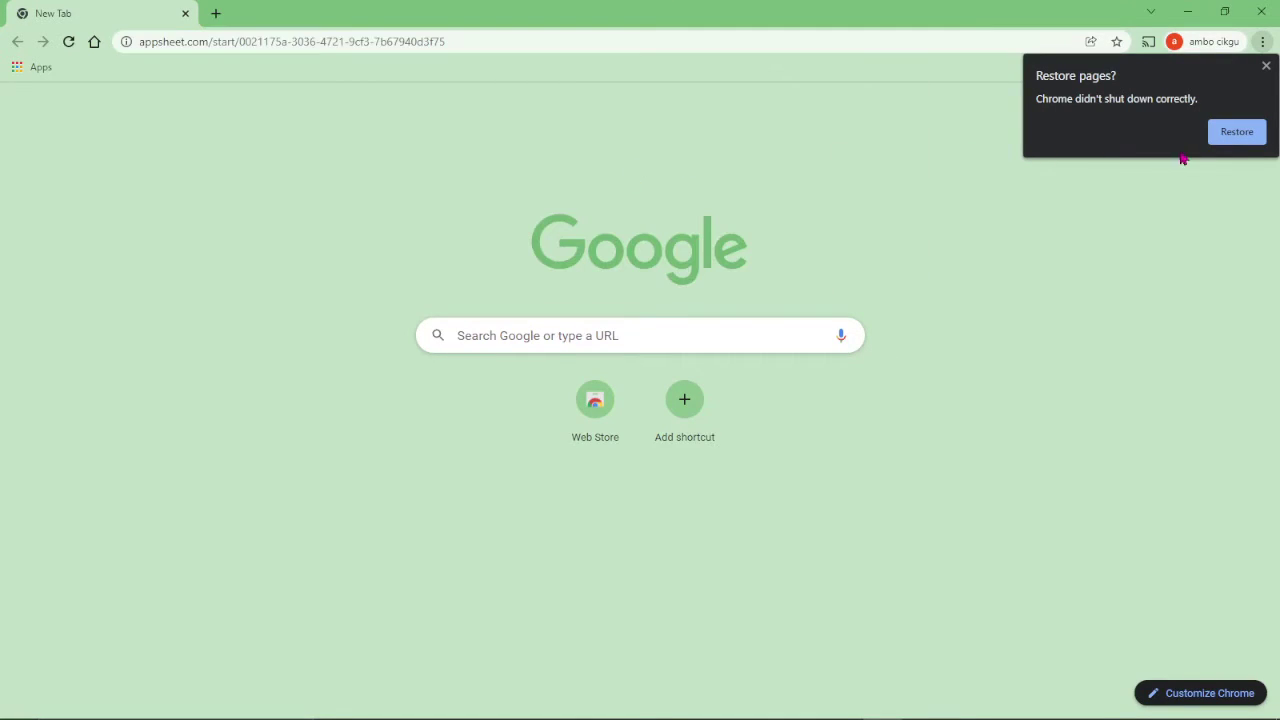
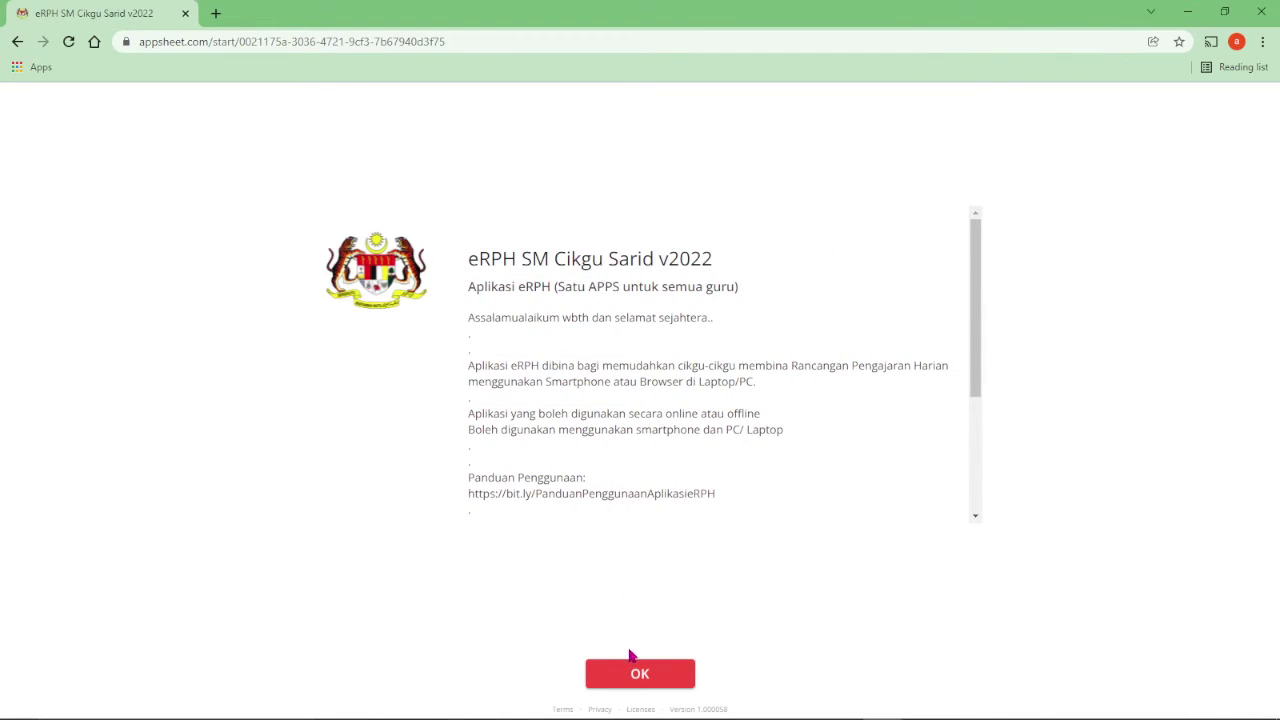
- Enter the app past its welcome page, start a new Apps Guru record, and select the newly registered teacher as NAMA GURU
{"action": "left_click", "coordinate": [637, 676]}
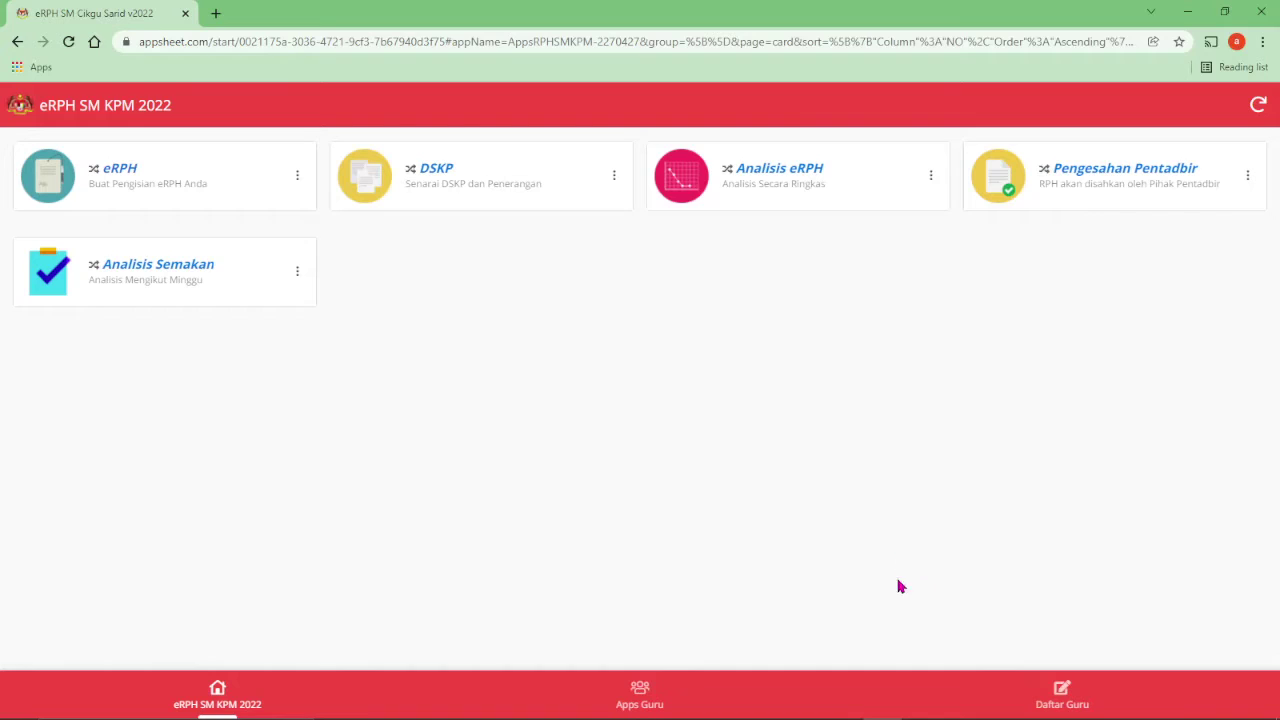
{"action": "left_click", "coordinate": [640, 690]}
{"action": "left_click", "coordinate": [1242, 636]}
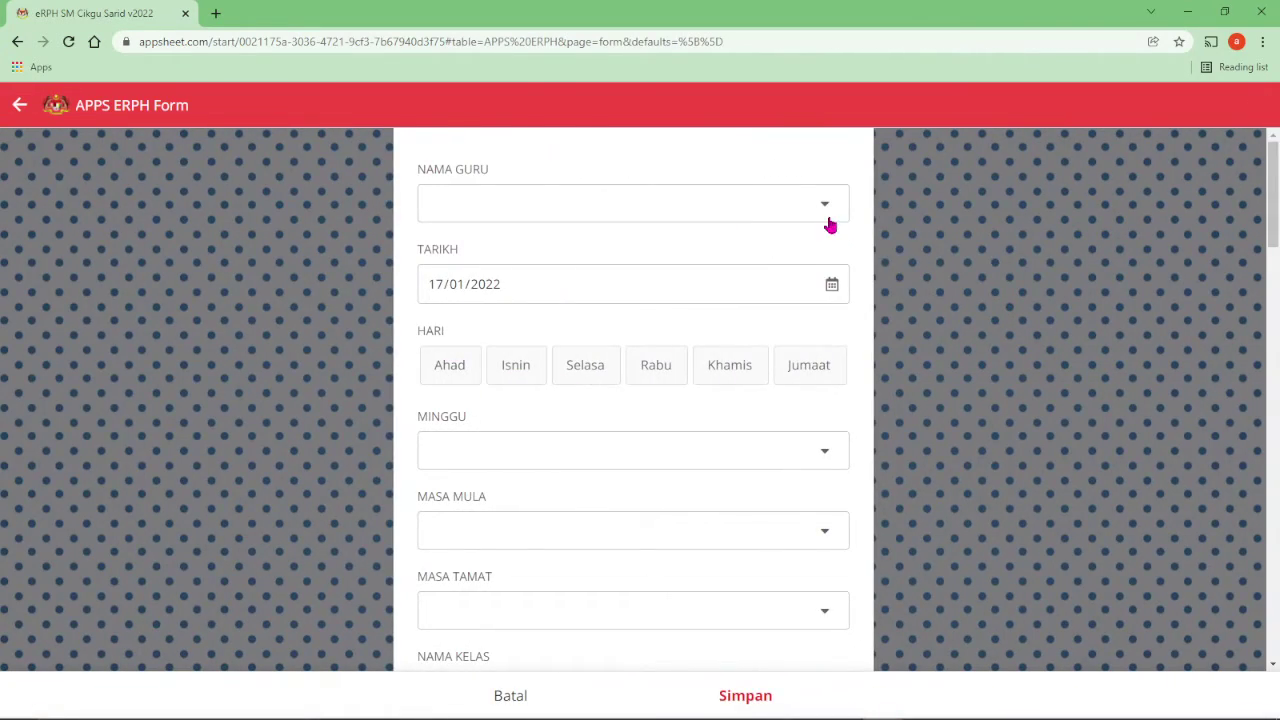
{"action": "left_click", "coordinate": [826, 209]}
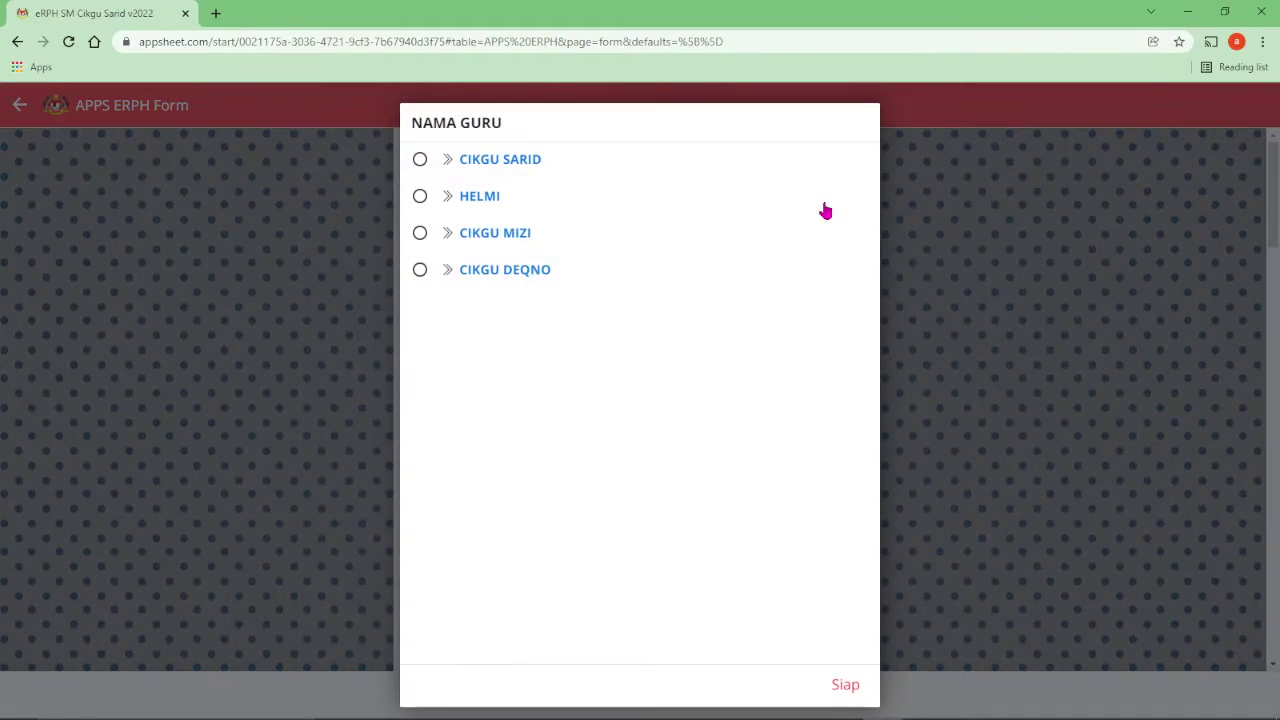
{"action": "left_click", "coordinate": [527, 274]}
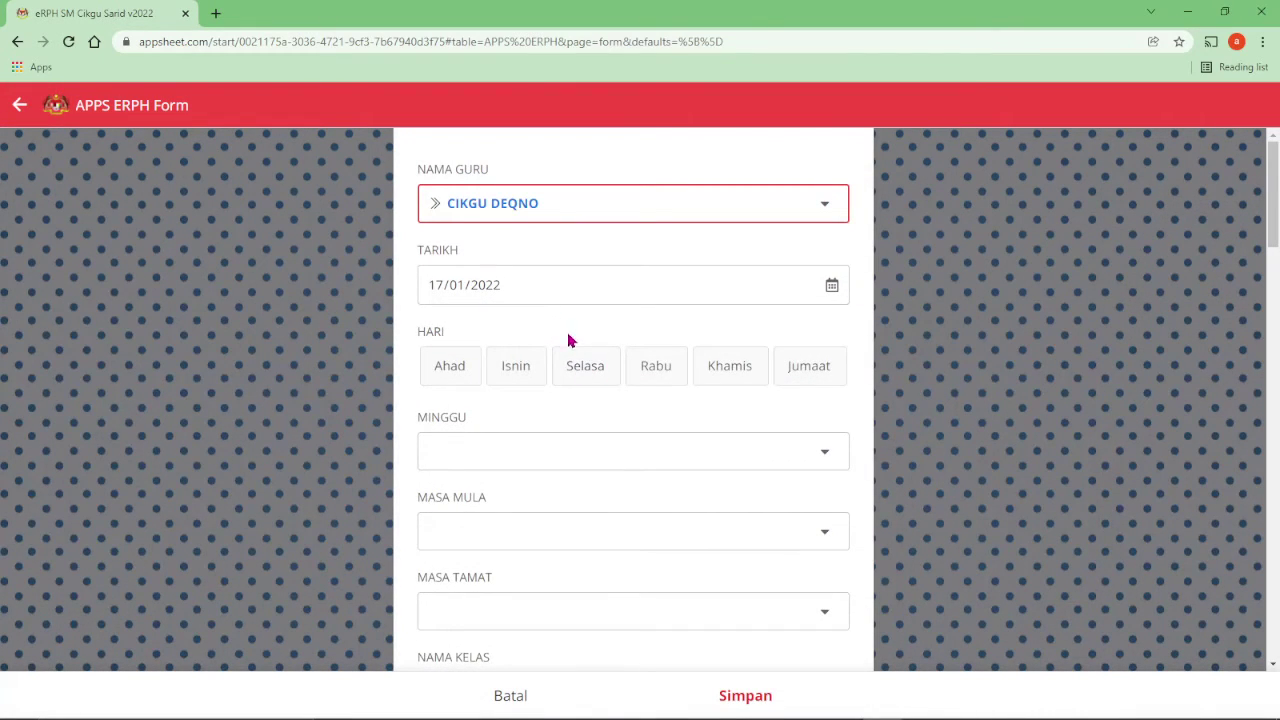
- Set HARI to Isnin and MINGGU to M1 in the lesson plan form
{"action": "left_click", "coordinate": [531, 370]}
{"action": "left_click", "coordinate": [582, 446]}
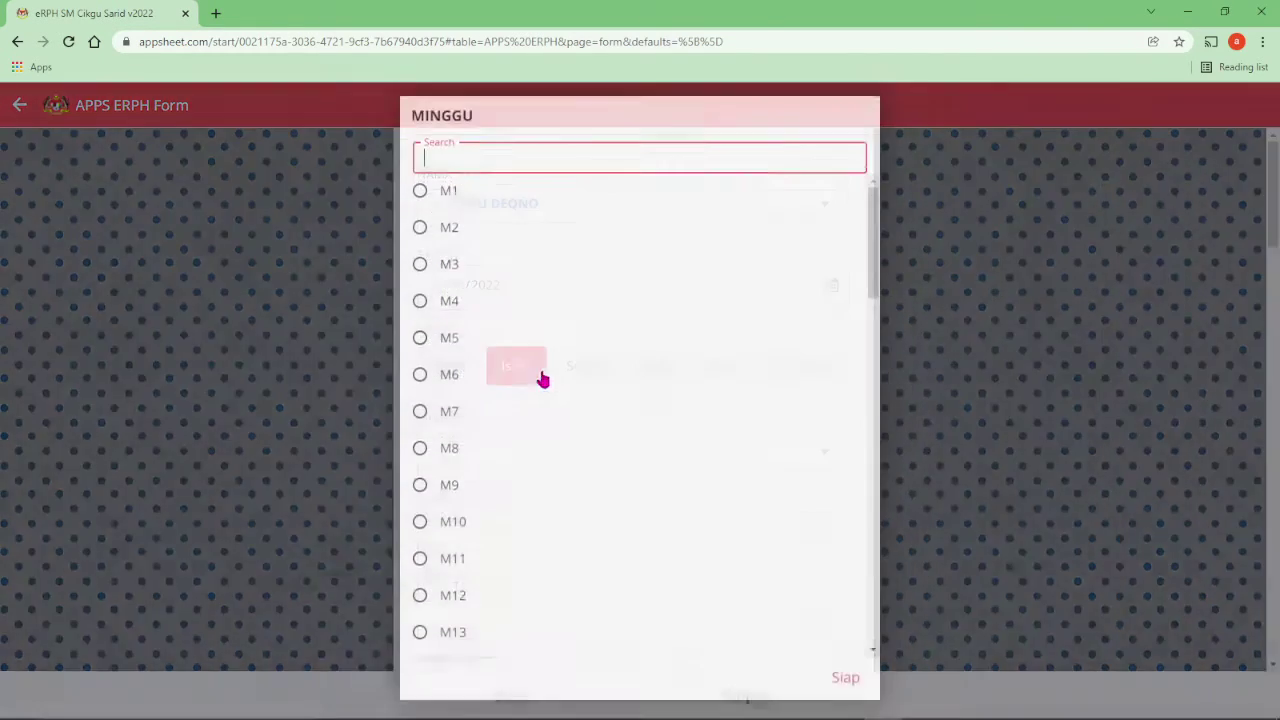
{"action": "left_click", "coordinate": [490, 206]}
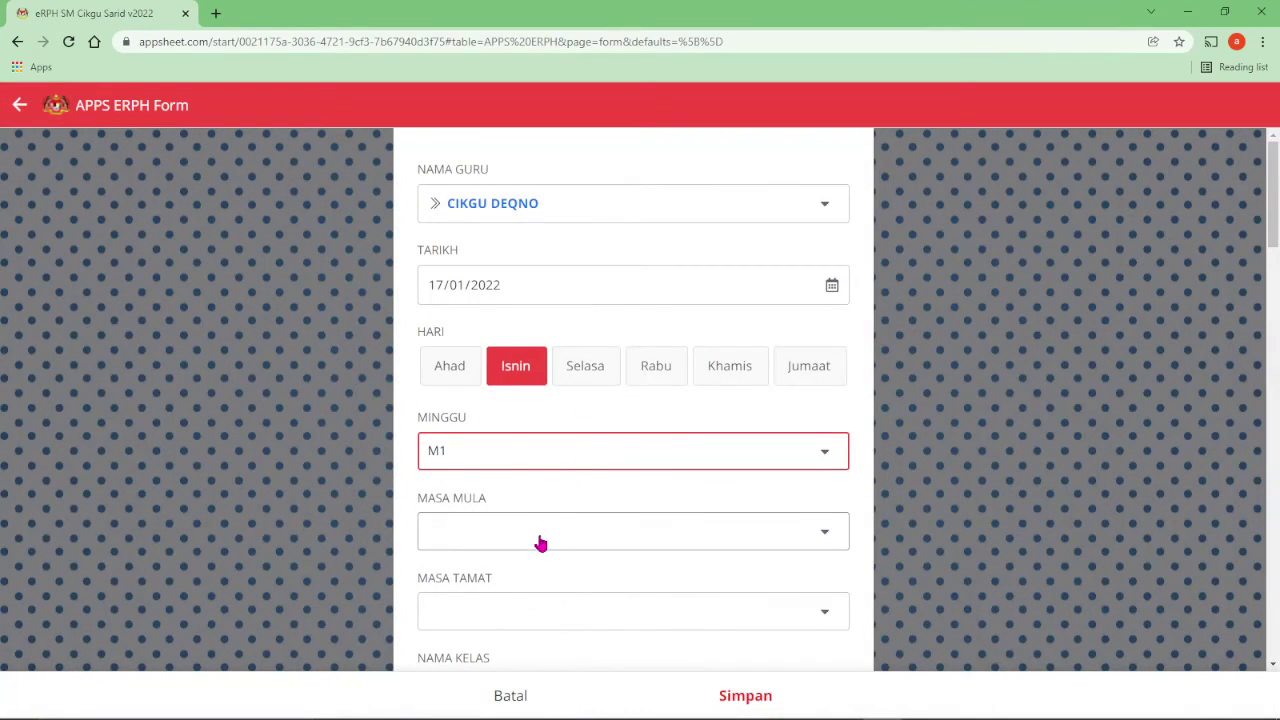
- Look through the Jawi time options and set MASA MULA to the Jawi entry for 09:45 in the morning
{"action": "left_click", "coordinate": [540, 543]}
{"action": "scroll", "coordinate": [550, 470], "scroll_direction": "down", "scroll_amount": 10}
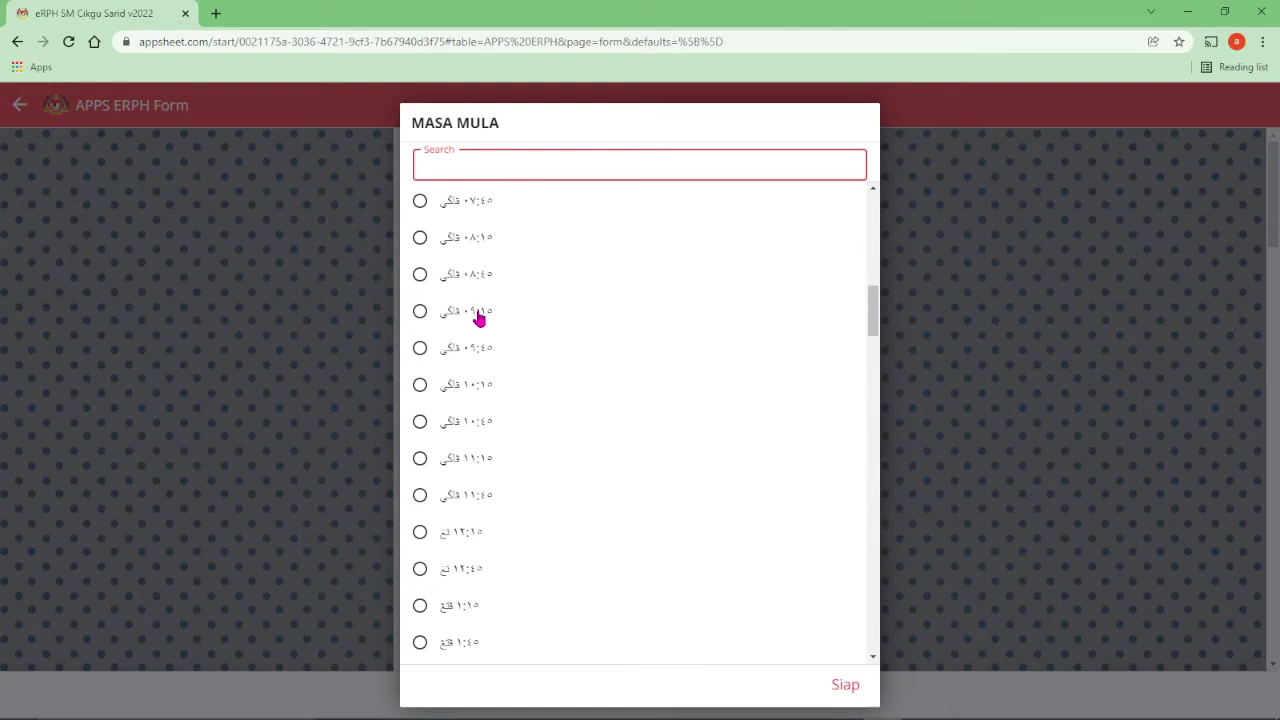
{"action": "scroll", "coordinate": [490, 336], "scroll_direction": "down", "scroll_amount": 2}
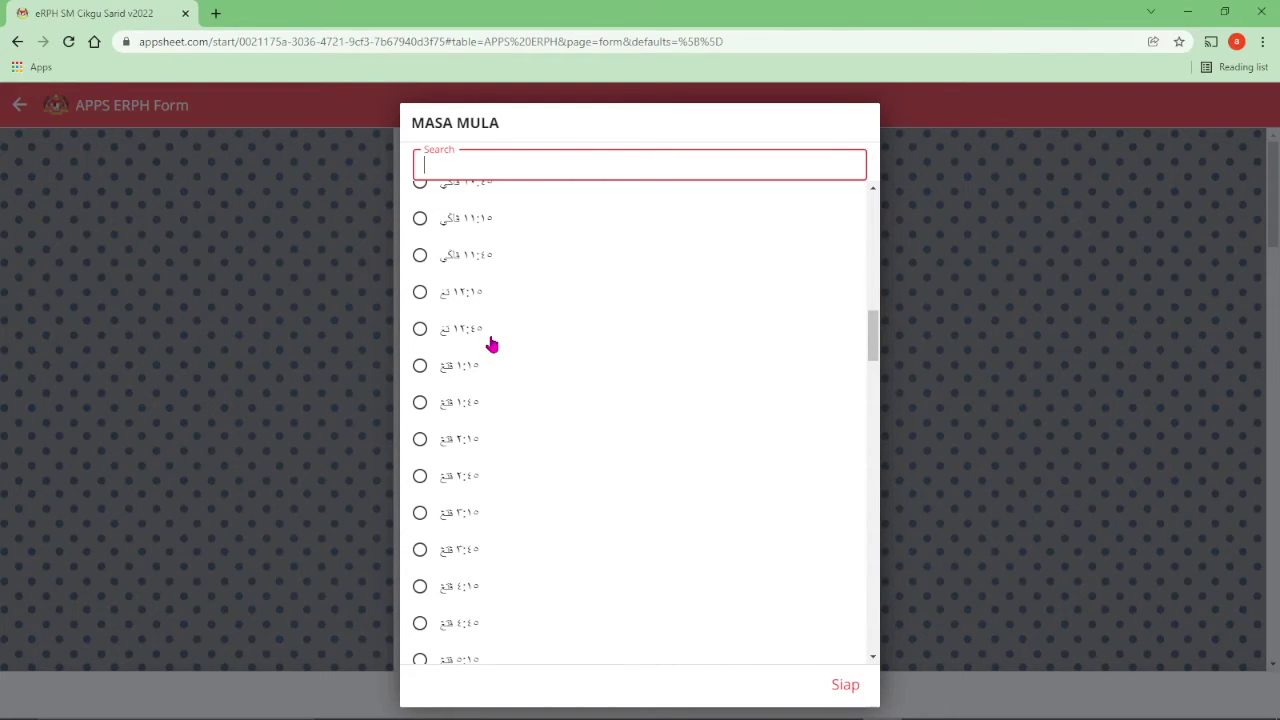
{"action": "scroll", "coordinate": [491, 344], "scroll_direction": "down", "scroll_amount": 1}
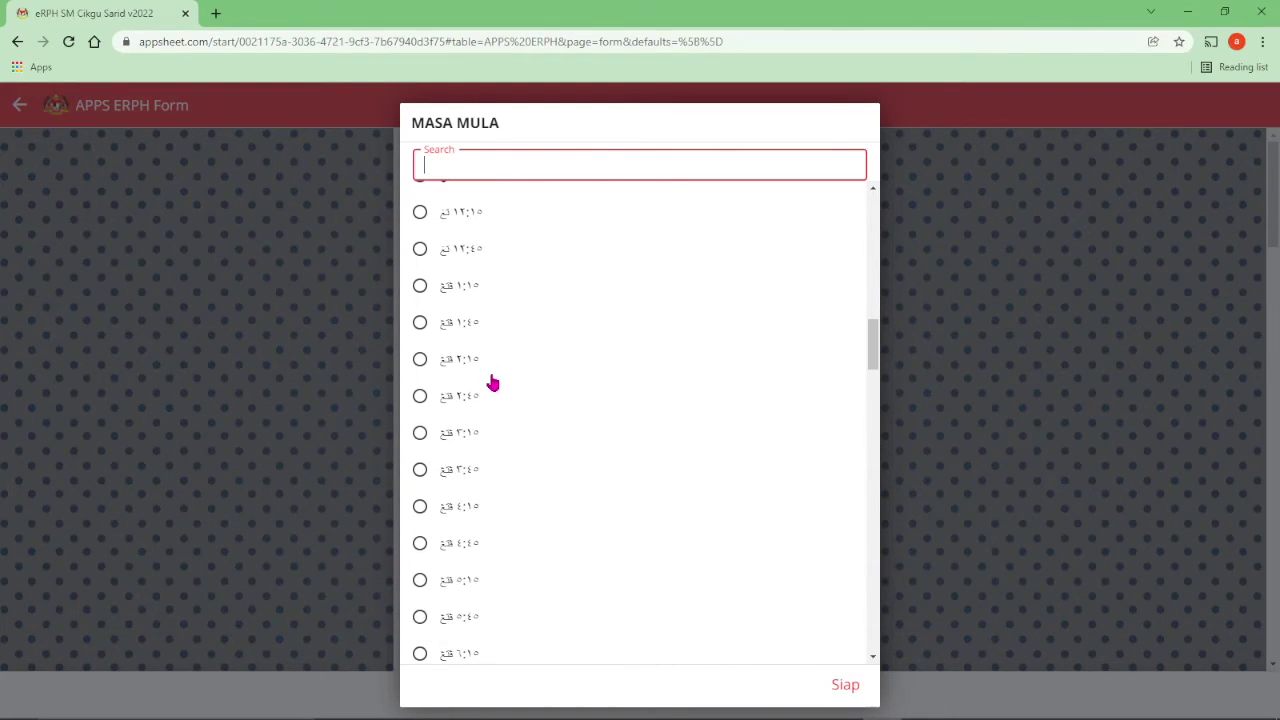
{"action": "scroll", "coordinate": [480, 380], "scroll_direction": "down", "scroll_amount": 3}
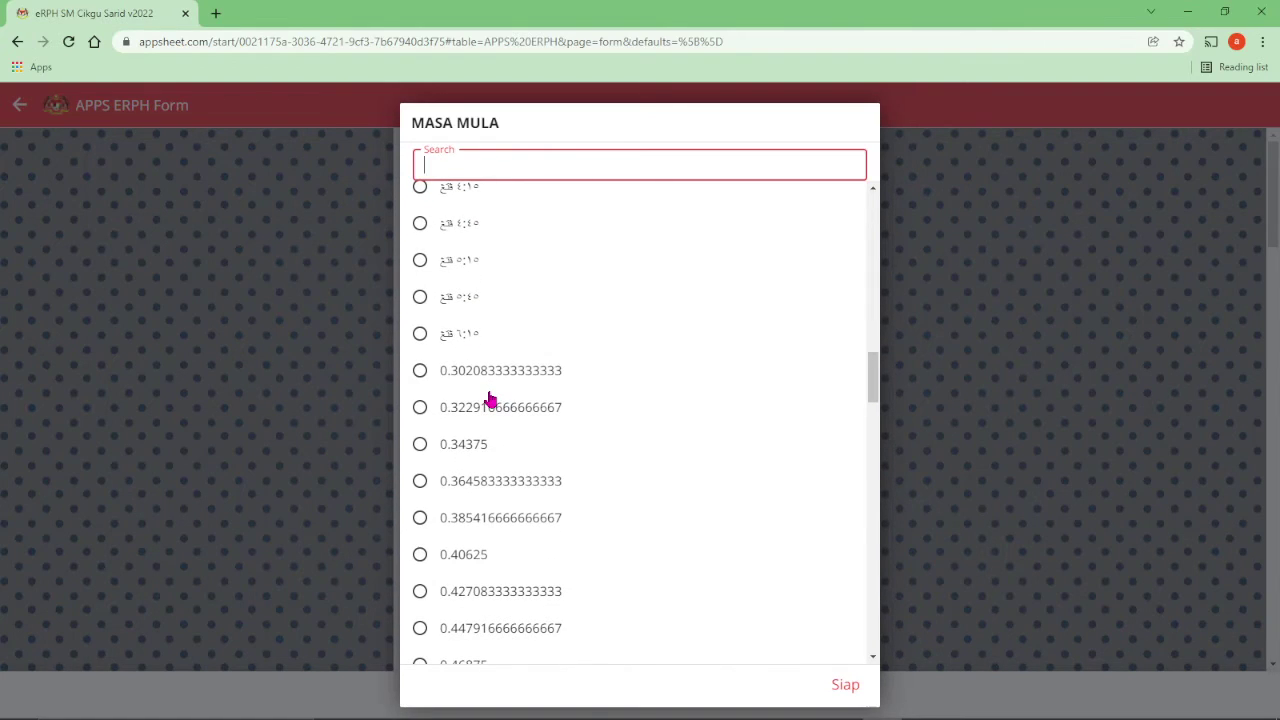
{"action": "scroll", "coordinate": [490, 395], "scroll_direction": "up", "scroll_amount": 4}
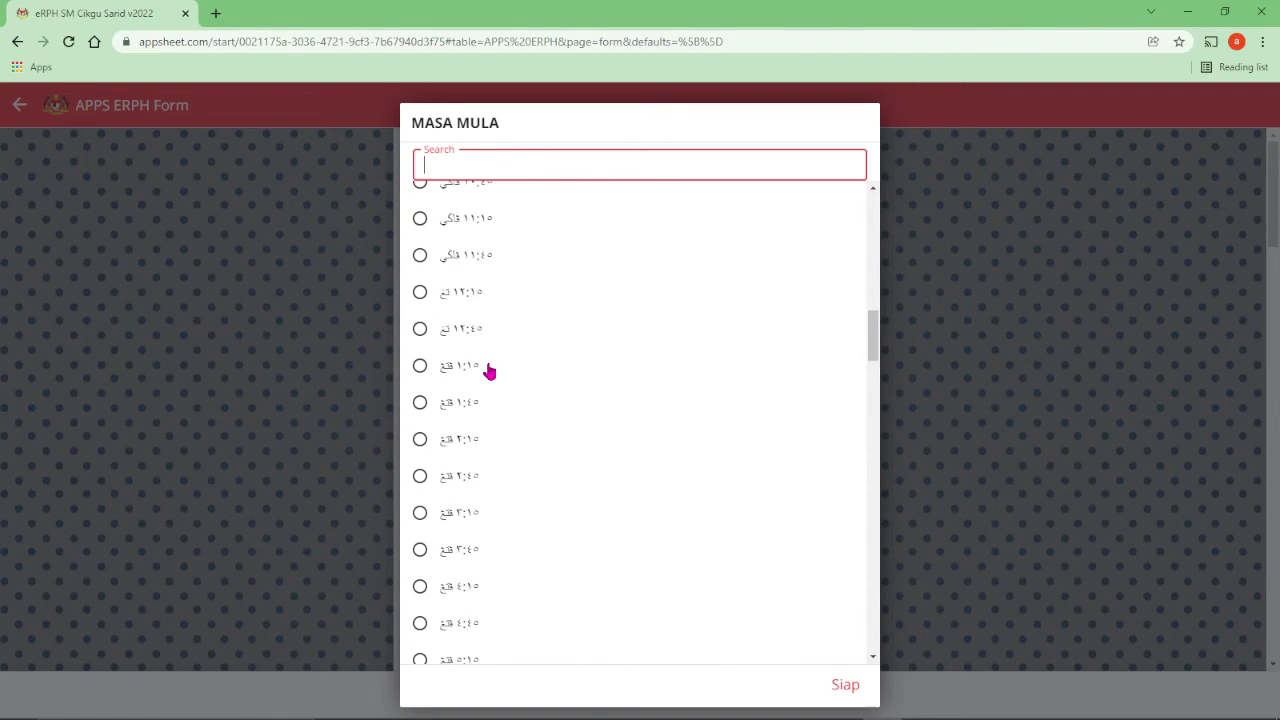
{"action": "scroll", "coordinate": [488, 340], "scroll_direction": "up", "scroll_amount": 2}
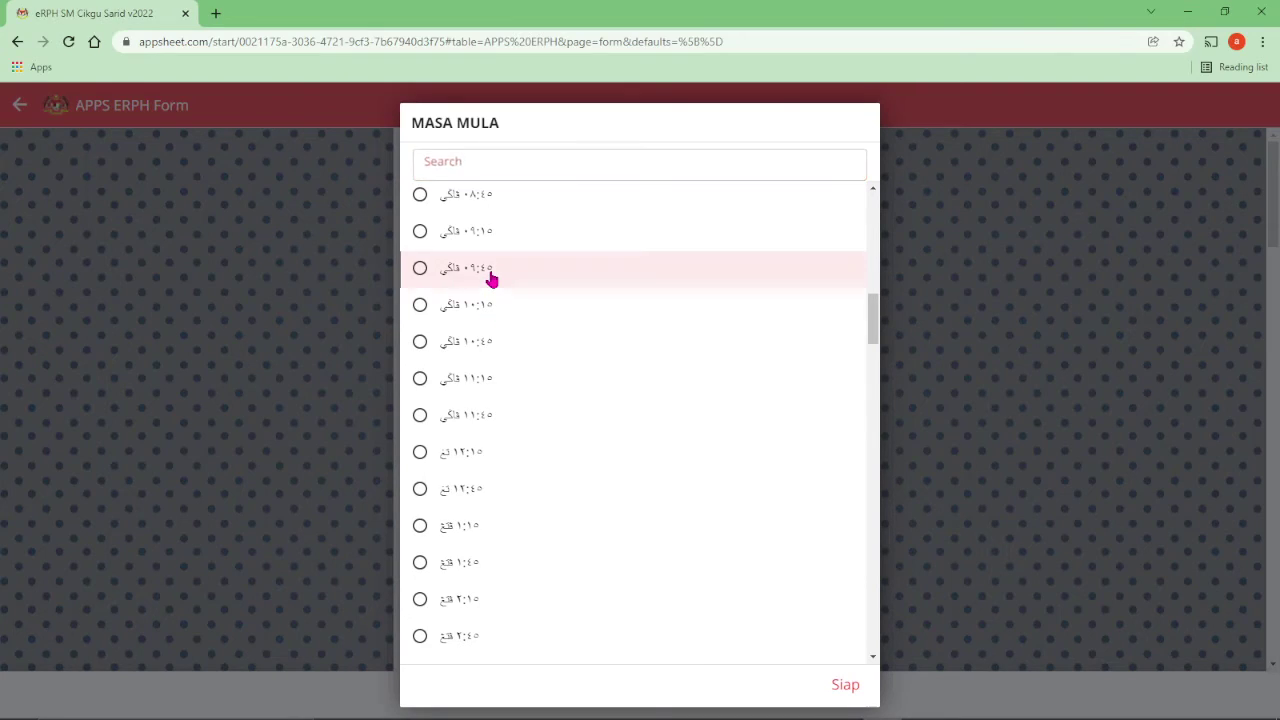
{"action": "left_click", "coordinate": [491, 278]}
- Set MASA TAMAT to the Jawi entry for 10:45 in the morning
{"action": "scroll", "coordinate": [623, 486], "scroll_direction": "down", "scroll_amount": 1}
{"action": "left_click", "coordinate": [603, 456]}
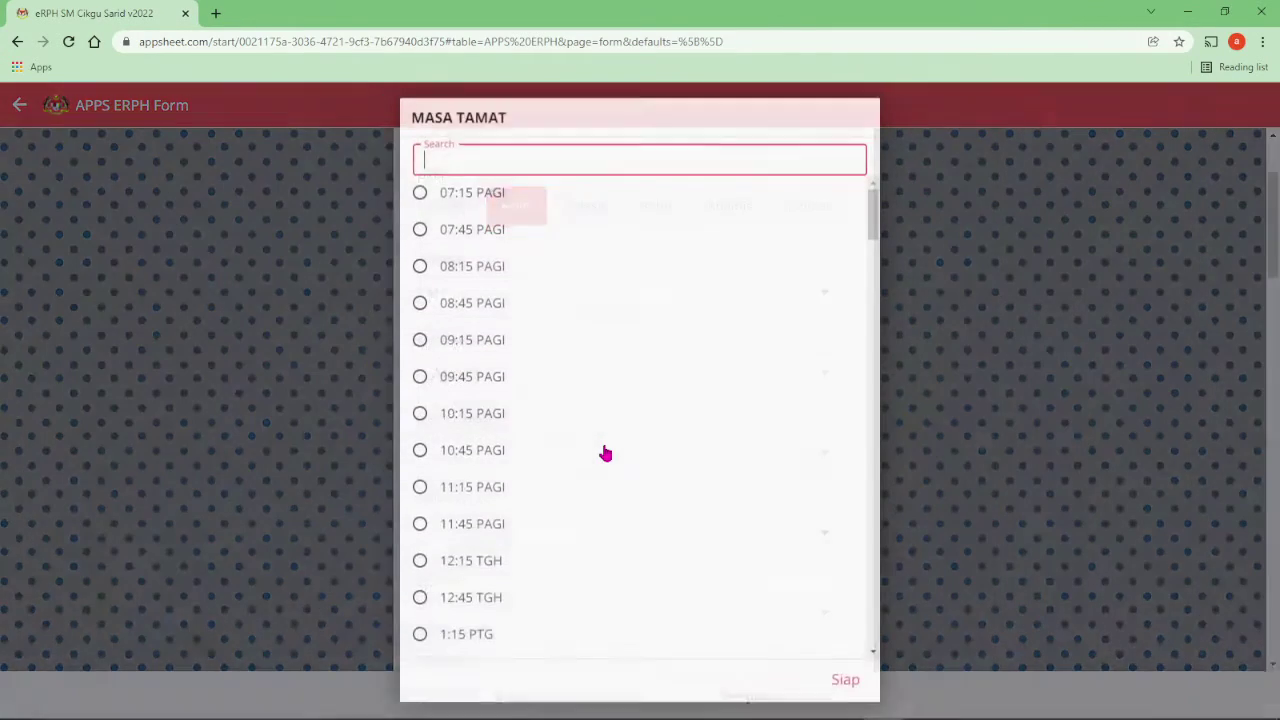
{"action": "scroll", "coordinate": [508, 430], "scroll_direction": "down", "scroll_amount": 10}
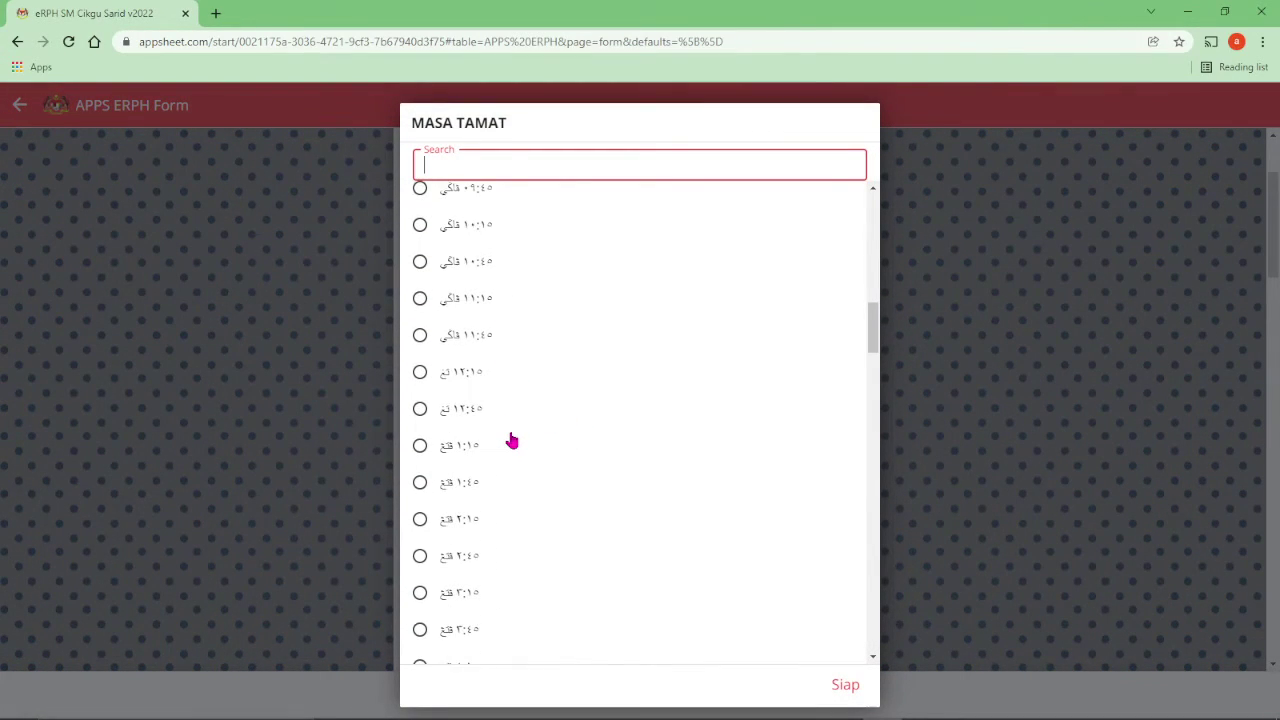
{"action": "scroll", "coordinate": [506, 405], "scroll_direction": "down", "scroll_amount": 3}
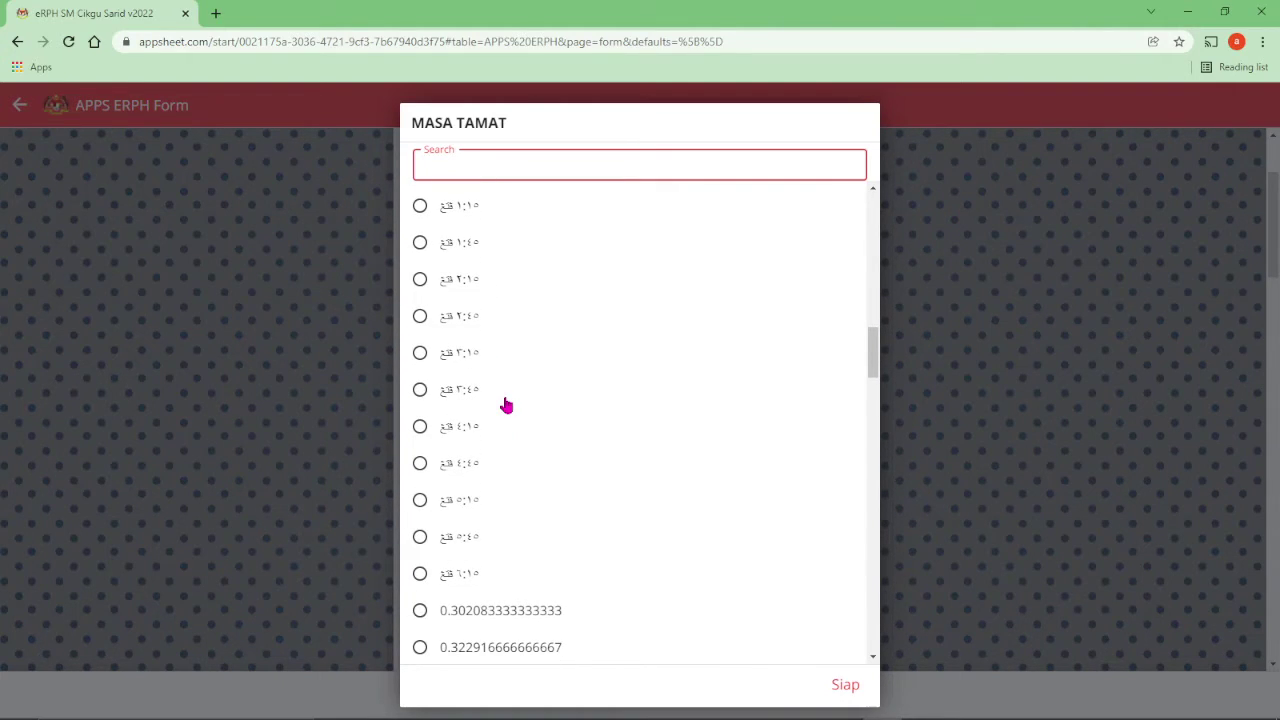
{"action": "scroll", "coordinate": [506, 405], "scroll_direction": "up", "scroll_amount": 2}
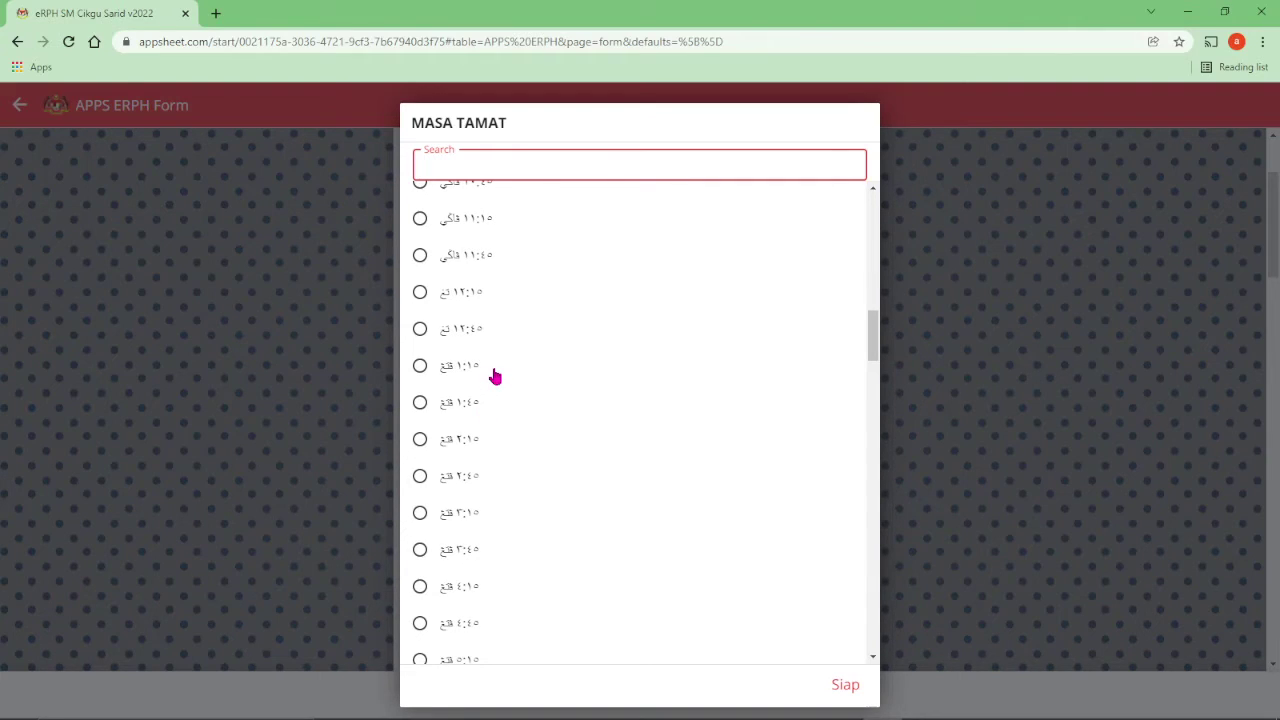
{"action": "scroll", "coordinate": [490, 357], "scroll_direction": "up", "scroll_amount": 1}
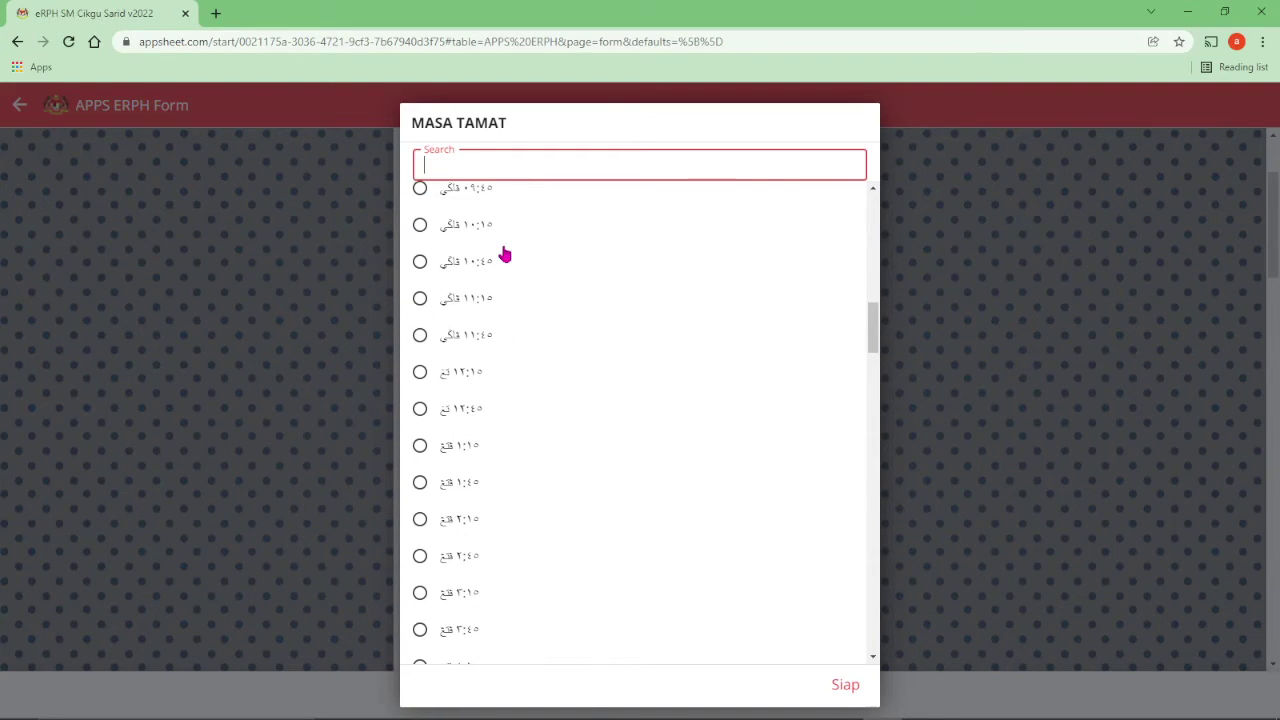
{"action": "scroll", "coordinate": [490, 273], "scroll_direction": "up", "scroll_amount": 1}
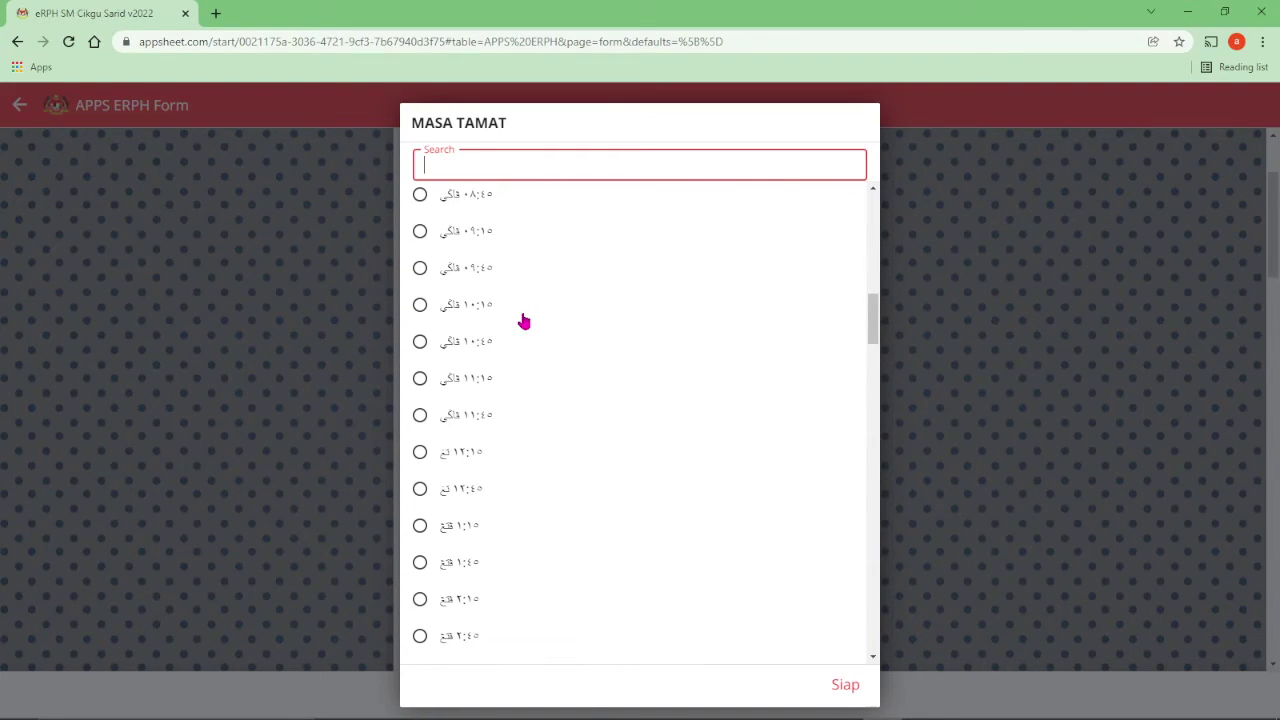
{"action": "left_click", "coordinate": [487, 350]}
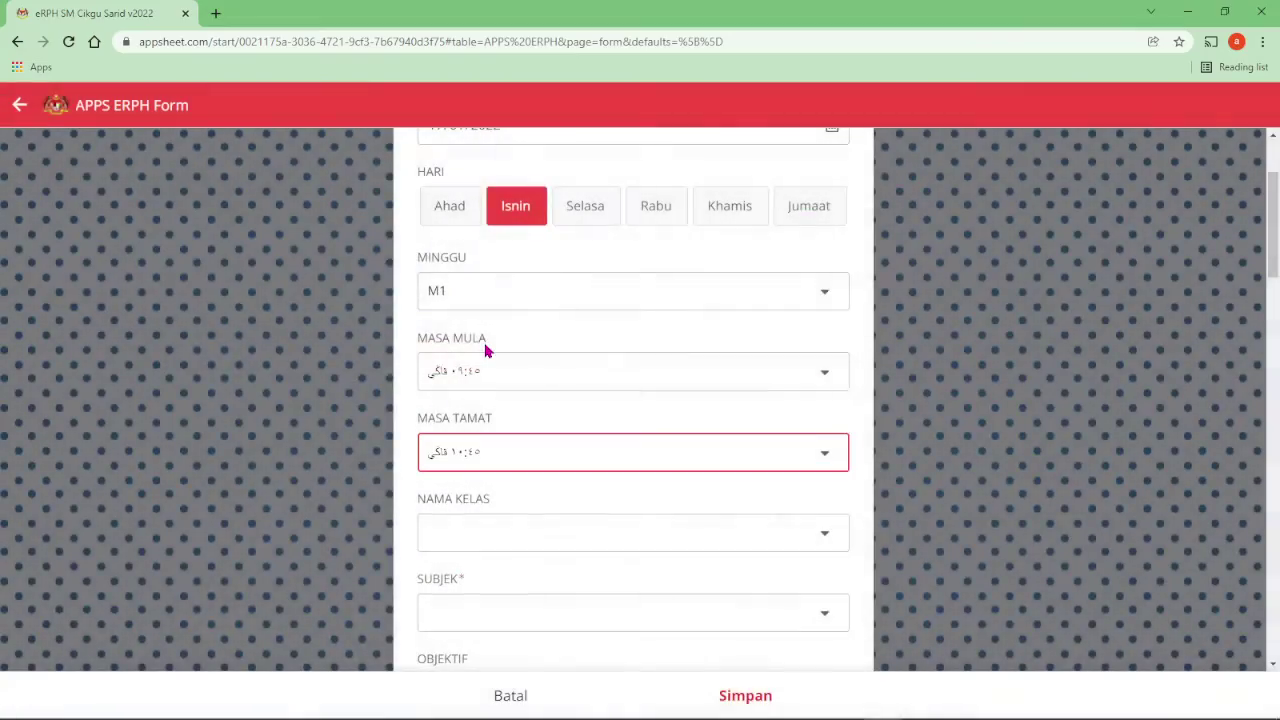
- Set NAMA KELAS to 2 B and choose the Jawi subject ڤنديديقن اسلام as SUBJEK
{"action": "left_click", "coordinate": [637, 518]}
{"action": "left_click", "coordinate": [451, 198]}
{"action": "scroll", "coordinate": [618, 436], "scroll_direction": "down", "scroll_amount": 2}
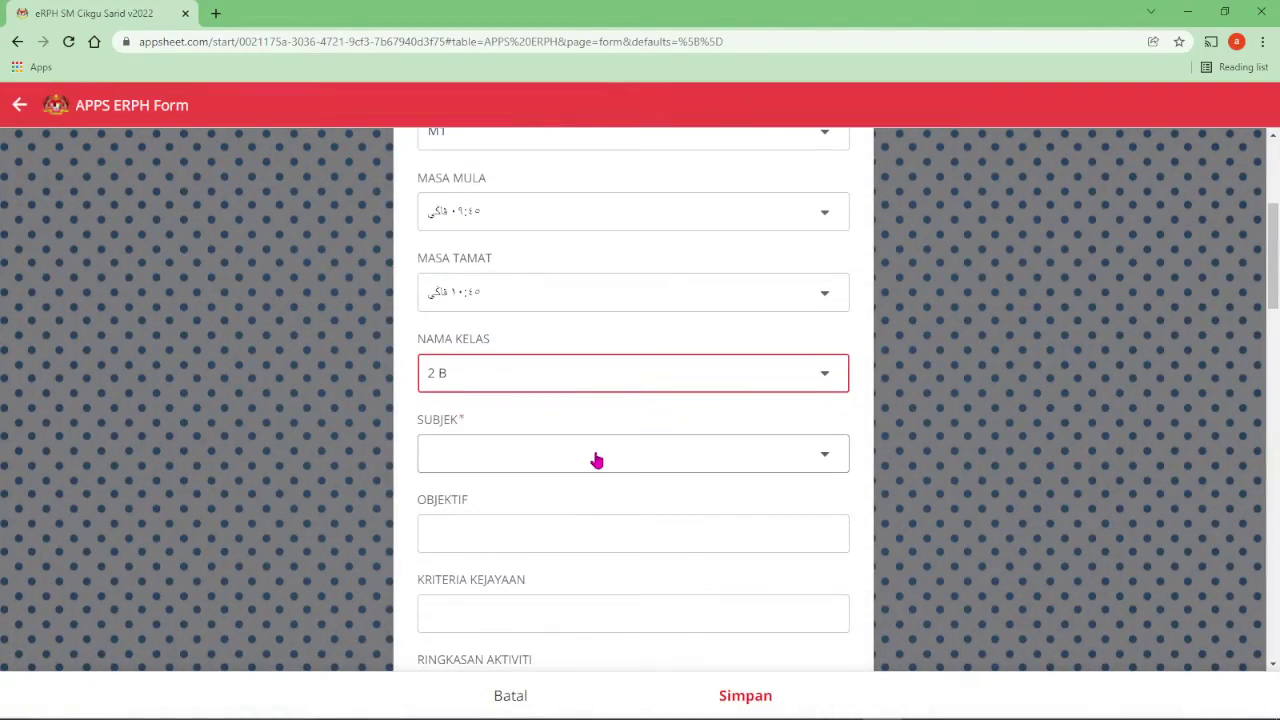
{"action": "left_click", "coordinate": [597, 457]}
{"action": "scroll", "coordinate": [590, 410], "scroll_direction": "down", "scroll_amount": 4}
{"action": "scroll", "coordinate": [612, 432], "scroll_direction": "down", "scroll_amount": 15}
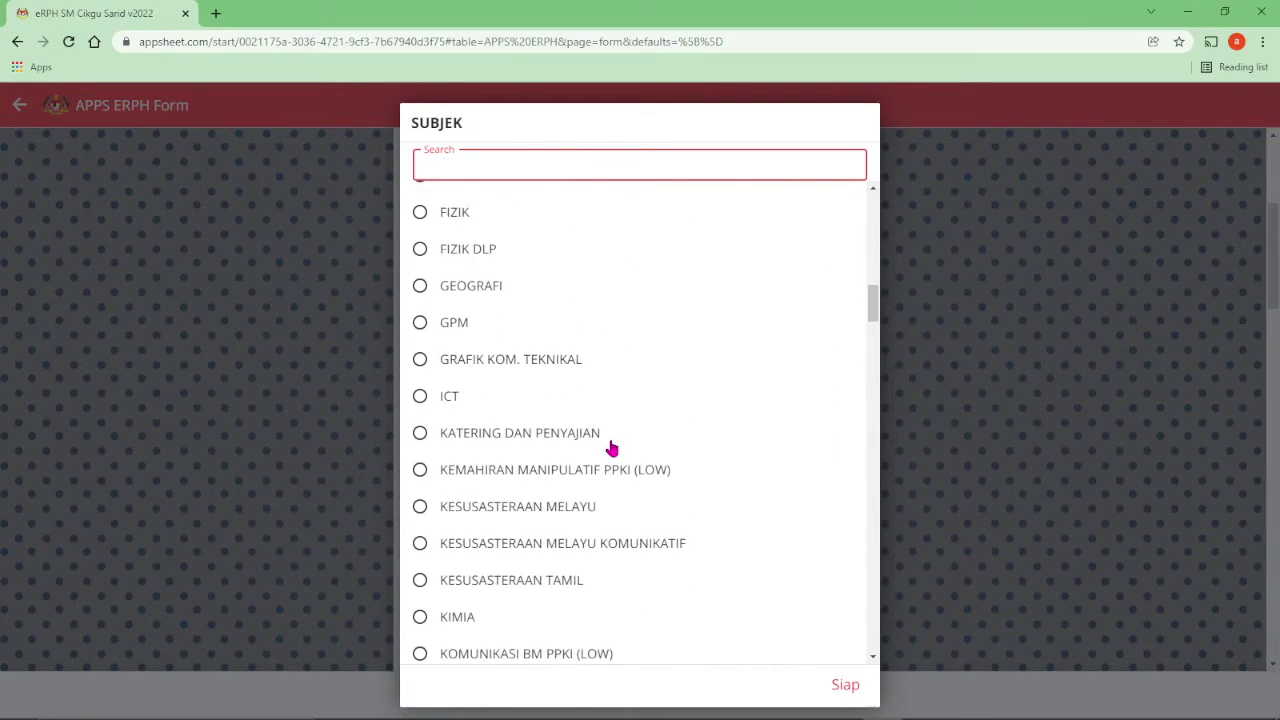
{"action": "left_click_drag", "start_coordinate": [869, 366], "coordinate": [863, 574]}
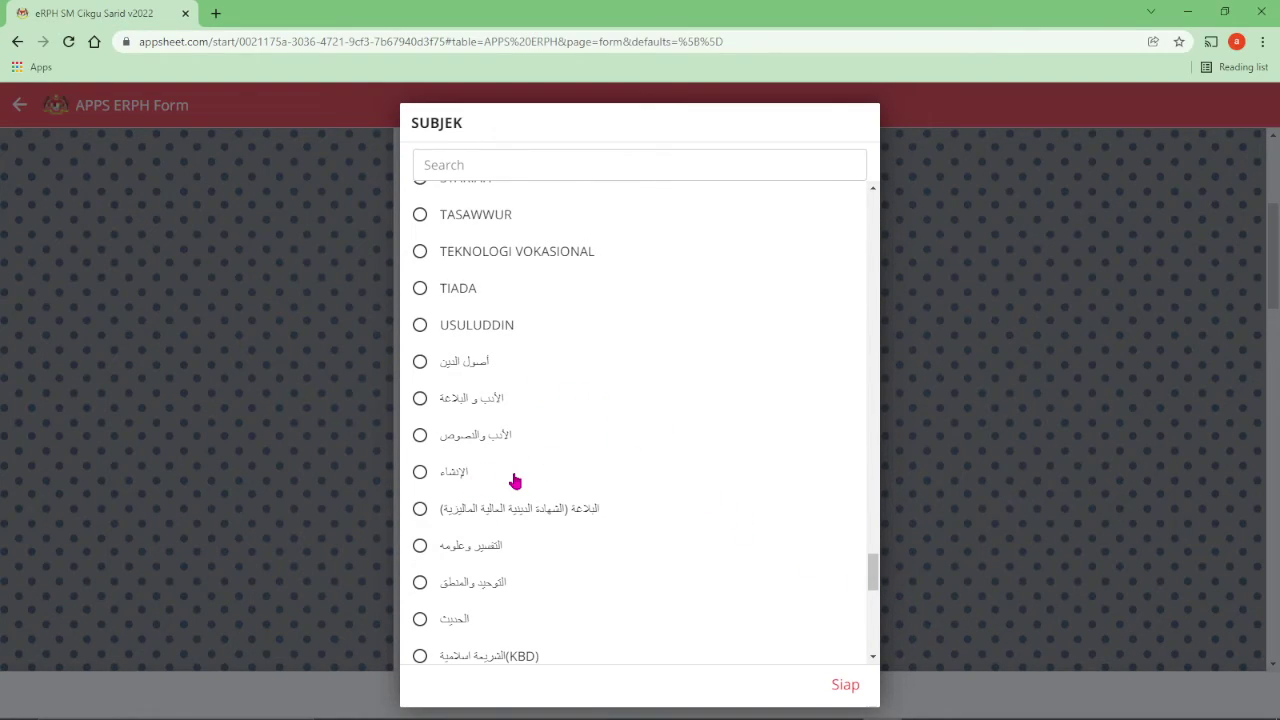
{"action": "scroll", "coordinate": [600, 535], "scroll_direction": "down", "scroll_amount": 1}
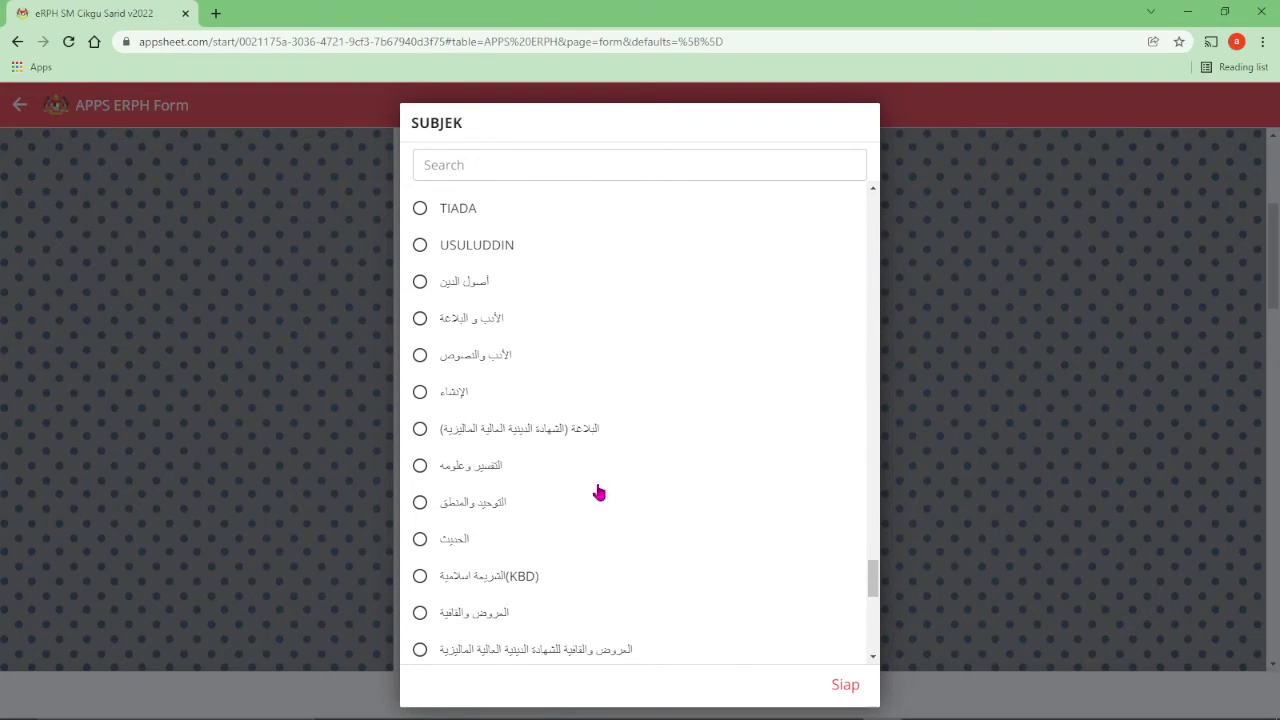
{"action": "scroll", "coordinate": [646, 507], "scroll_direction": "down", "scroll_amount": 1}
{"action": "scroll", "coordinate": [646, 507], "scroll_direction": "down", "scroll_amount": 1}
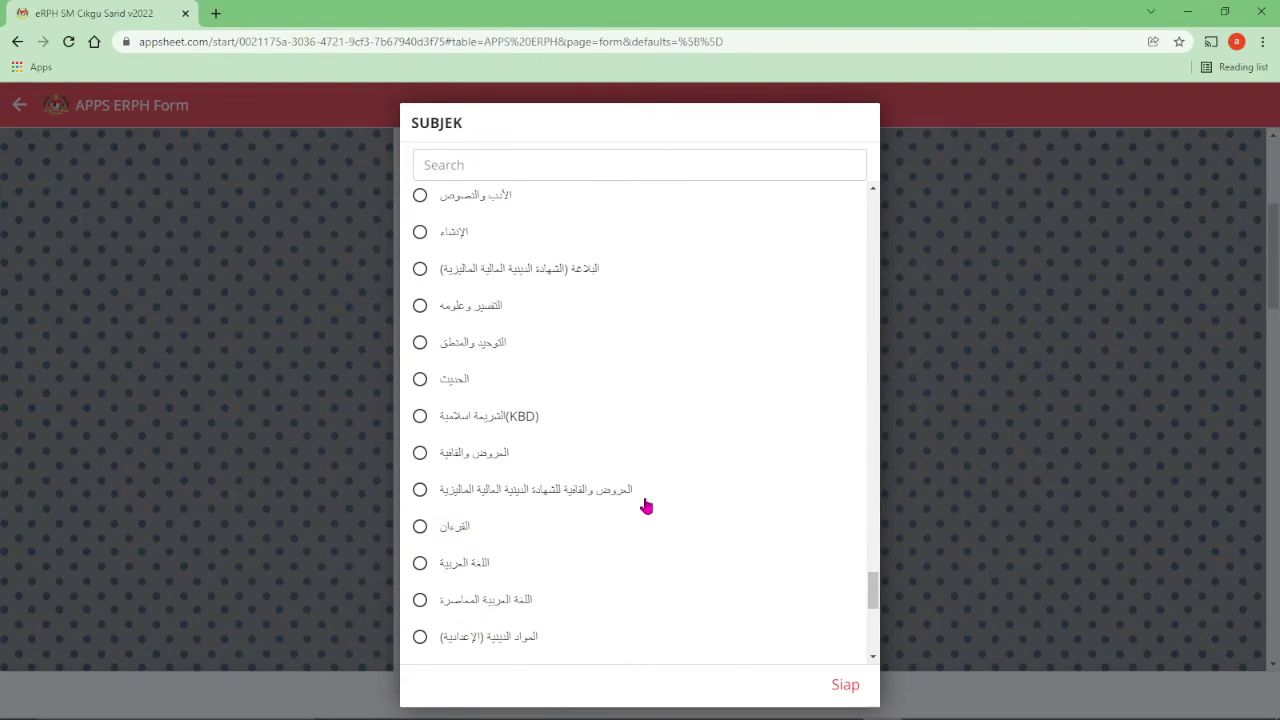
{"action": "scroll", "coordinate": [646, 507], "scroll_direction": "down", "scroll_amount": 3}
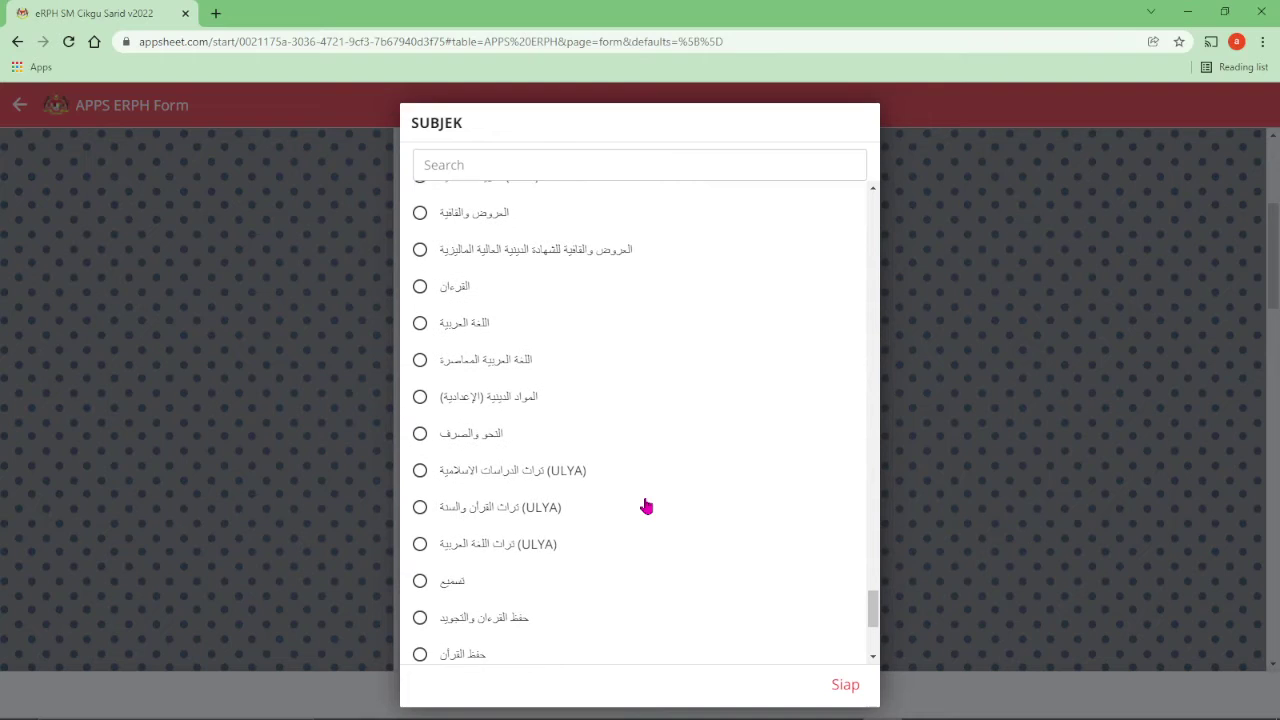
{"action": "scroll", "coordinate": [646, 507], "scroll_direction": "down", "scroll_amount": 1}
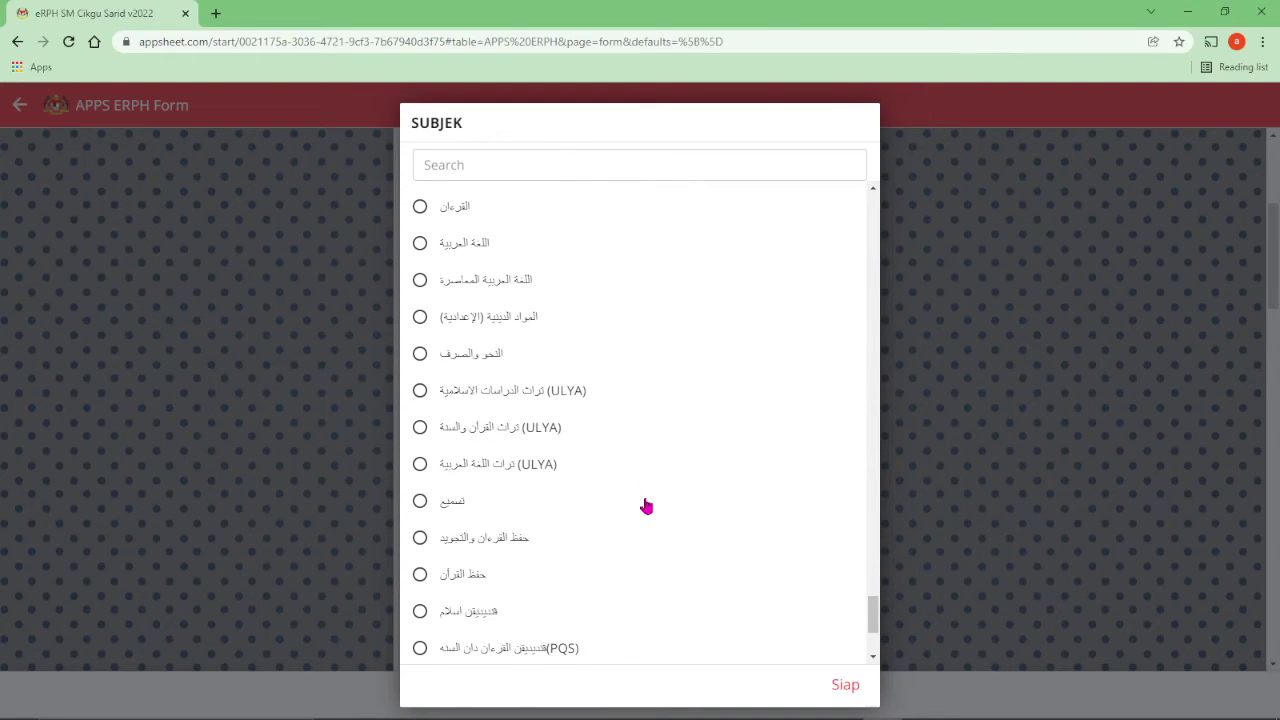
{"action": "scroll", "coordinate": [646, 507], "scroll_direction": "down", "scroll_amount": 2}
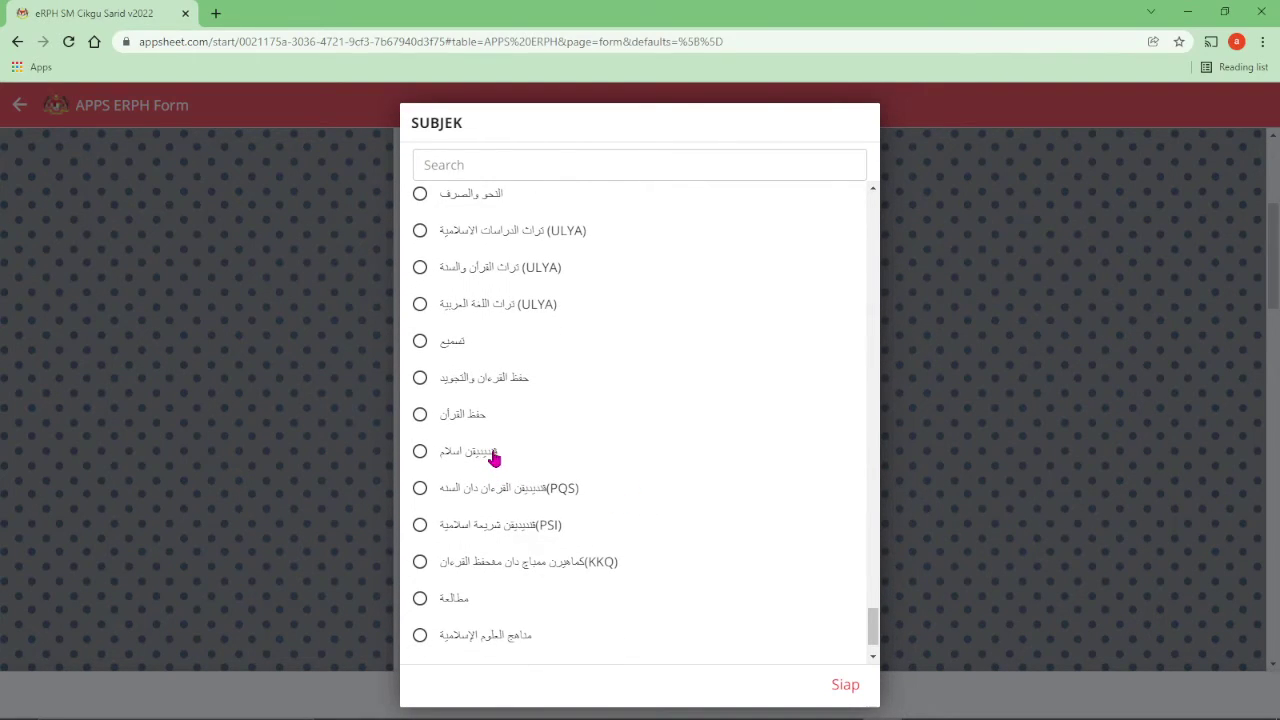
{"action": "left_click", "coordinate": [491, 451]}
- Set TINGKATAN to 2 and choose القرءان as TEMA/BIDANG/TERAS
{"action": "left_click", "coordinate": [546, 534]}
{"action": "scroll", "coordinate": [614, 543], "scroll_direction": "down", "scroll_amount": 2}
{"action": "left_click", "coordinate": [674, 466]}
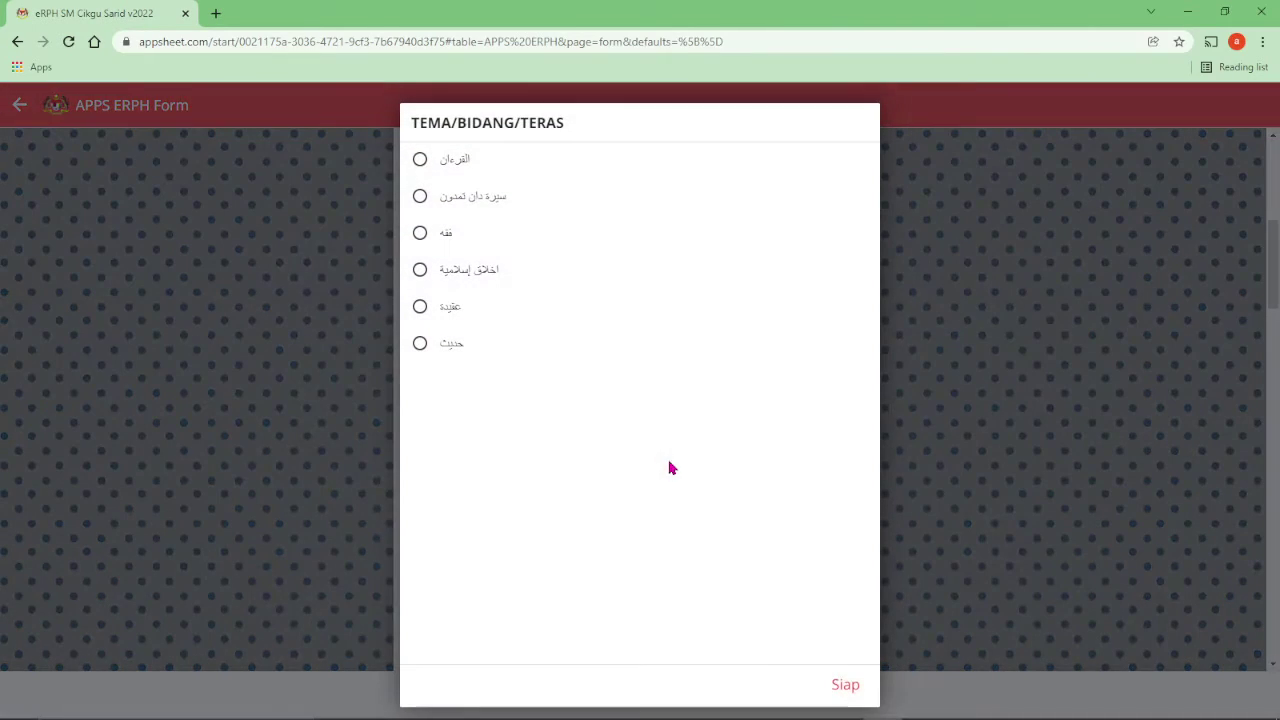
{"action": "left_click", "coordinate": [502, 163]}
- Choose the Jawi topic ايات كفهمن: مانيسڽ ڤرساوداراءن as TAJUK/KEMAHIRAN/NILAITERAS
{"action": "left_click", "coordinate": [623, 548]}
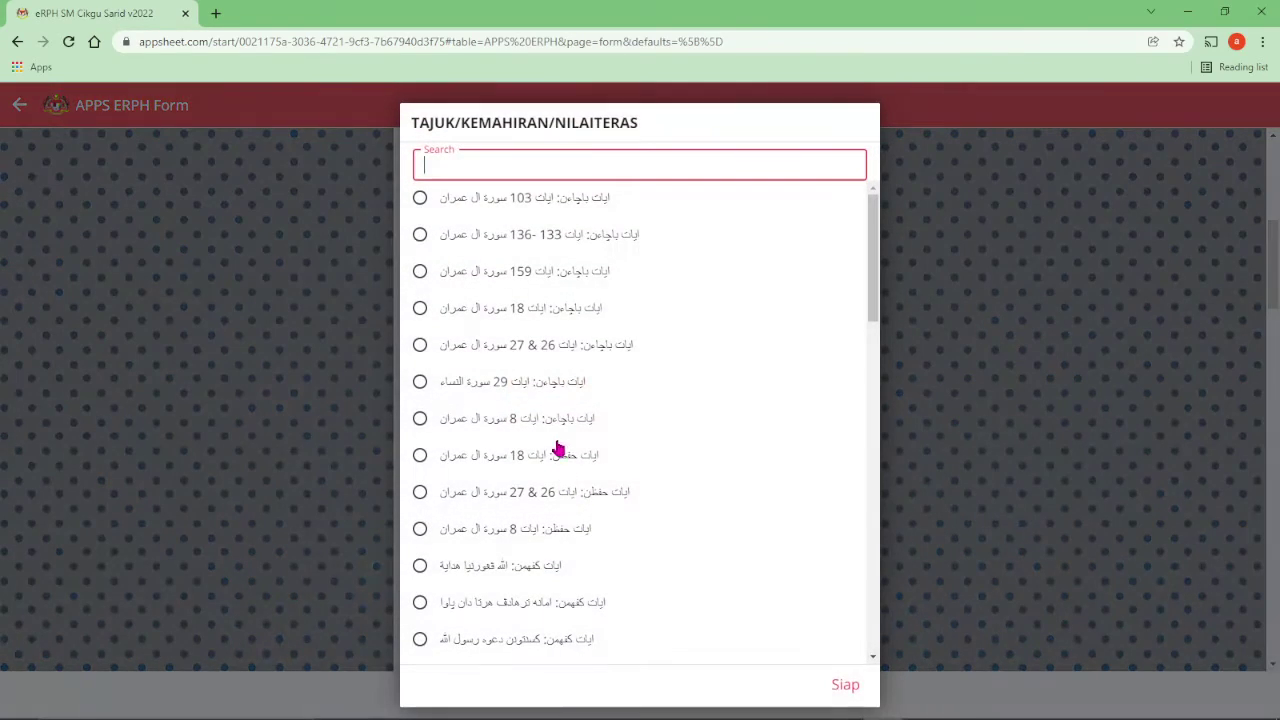
{"action": "scroll", "coordinate": [566, 417], "scroll_direction": "down", "scroll_amount": 6}
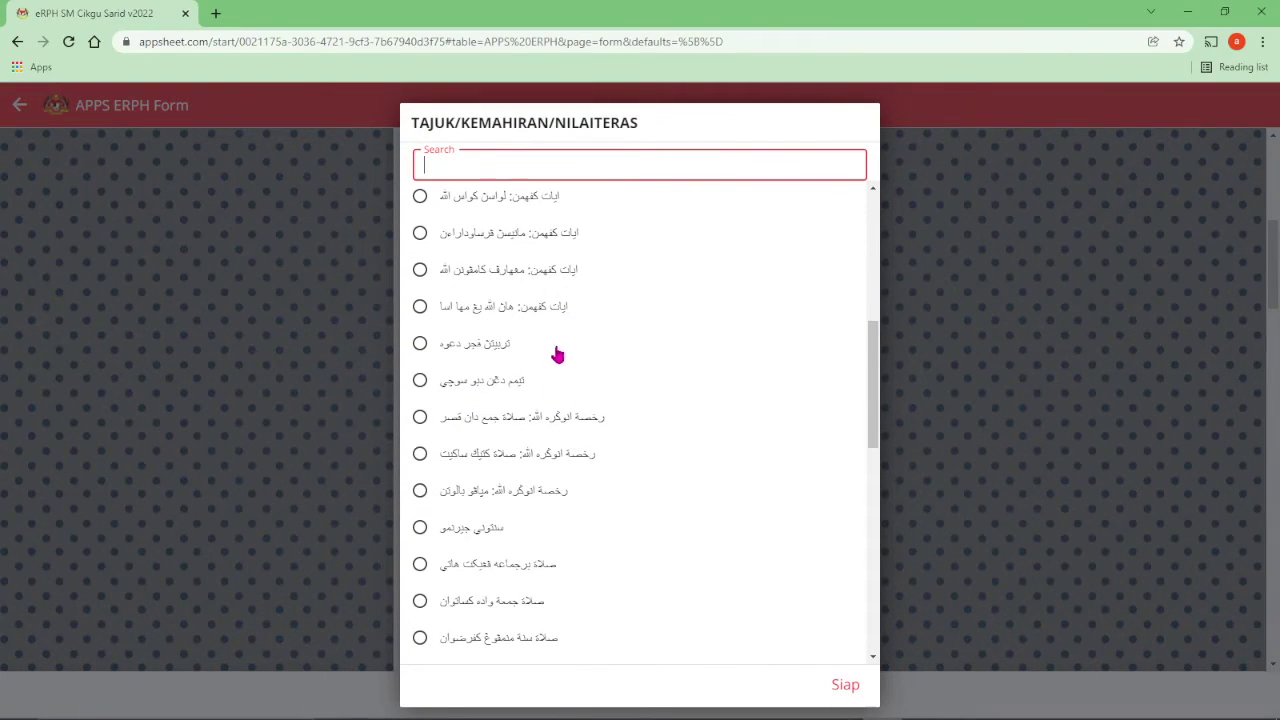
{"action": "left_click", "coordinate": [565, 247]}
- Select standard 6.8 for SK and 6.8.3 for SP in the lesson plan form
{"action": "scroll", "coordinate": [600, 400], "scroll_direction": "down", "scroll_amount": 2}
{"action": "left_click", "coordinate": [611, 474]}
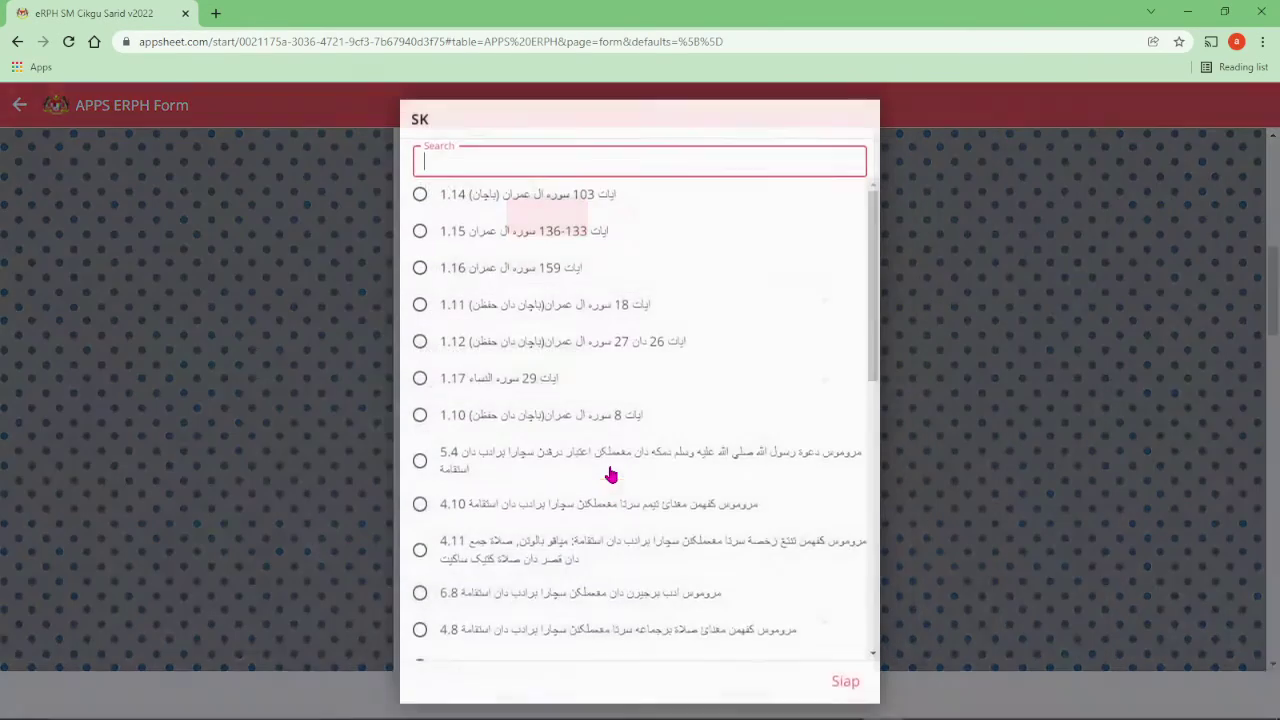
{"action": "scroll", "coordinate": [557, 340], "scroll_direction": "down", "scroll_amount": 3}
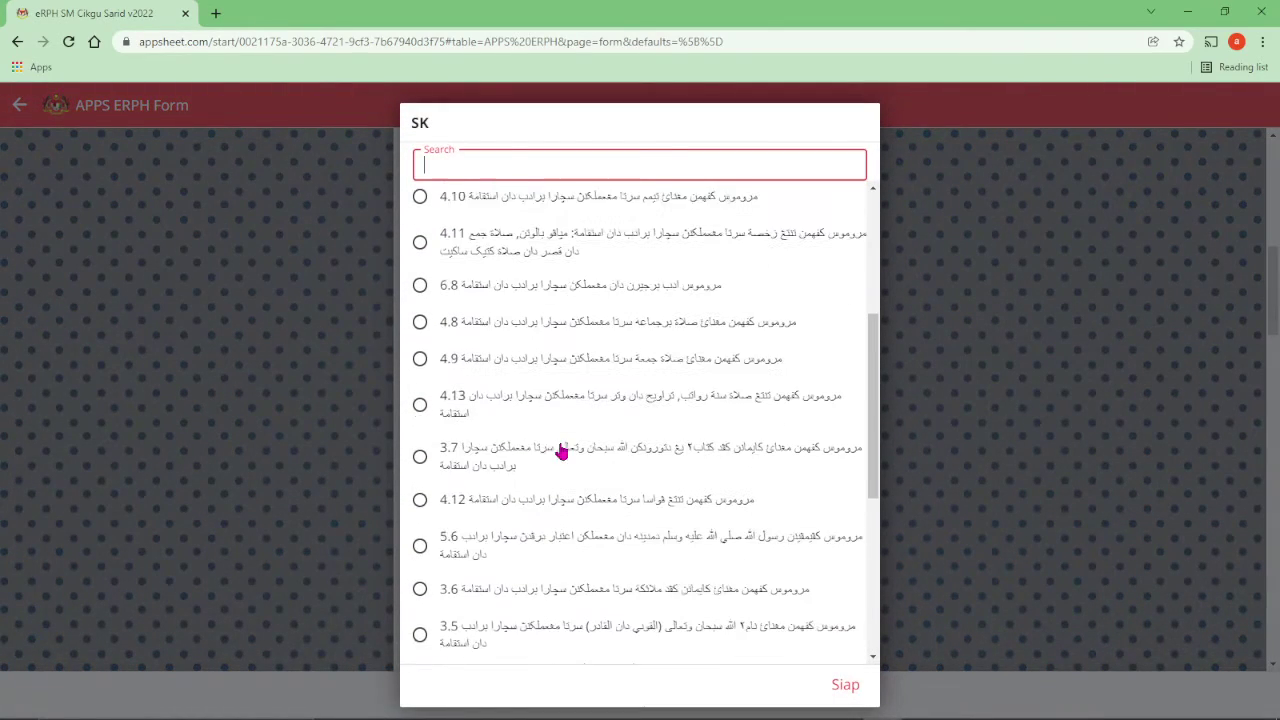
{"action": "left_click", "coordinate": [538, 289]}
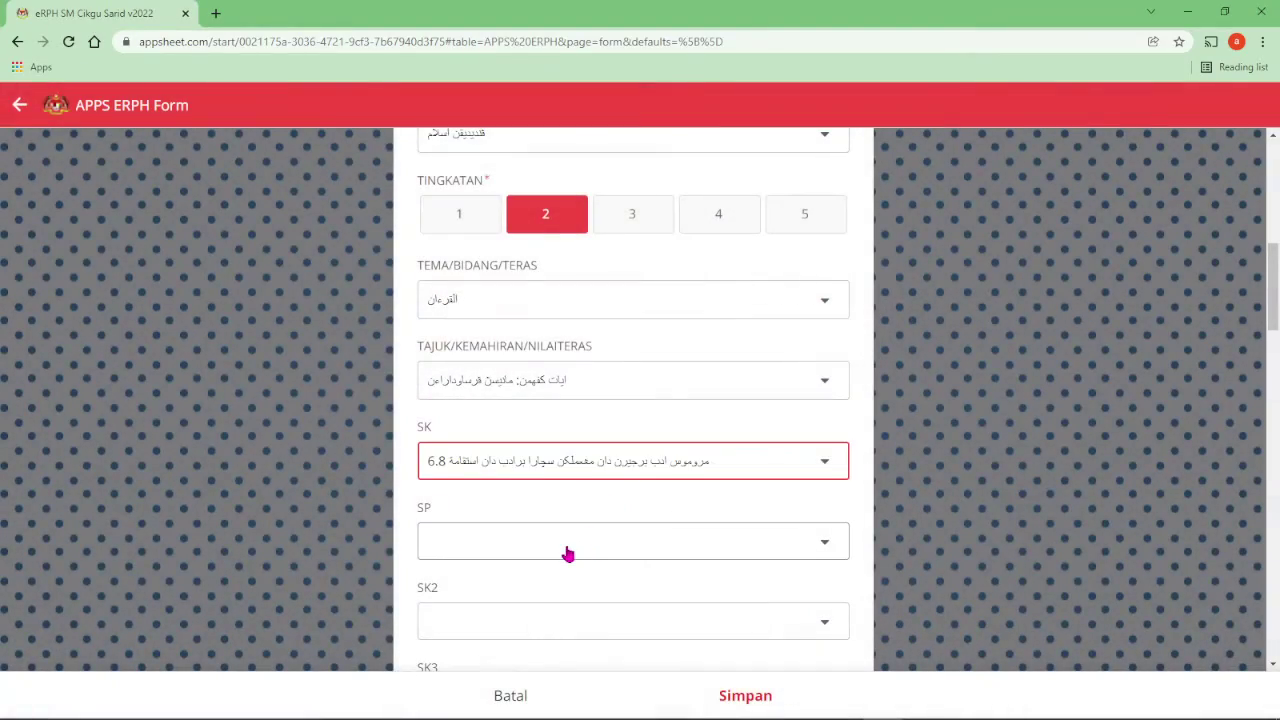
{"action": "left_click", "coordinate": [565, 540]}
{"action": "left_click", "coordinate": [522, 248]}
- Fill in the required PILIH BAHASA field with JAWI and save the lesson plan record
{"action": "scroll", "coordinate": [620, 486], "scroll_direction": "down", "scroll_amount": 5}
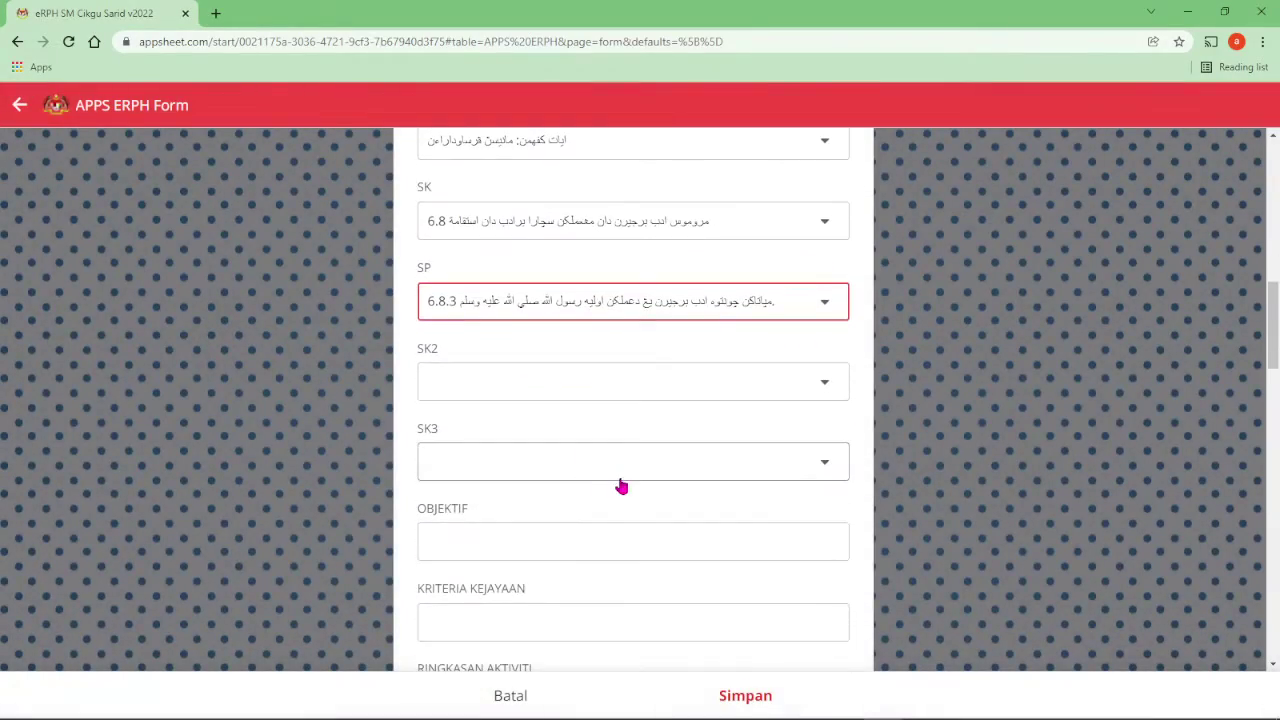
{"action": "left_click", "coordinate": [743, 696]}
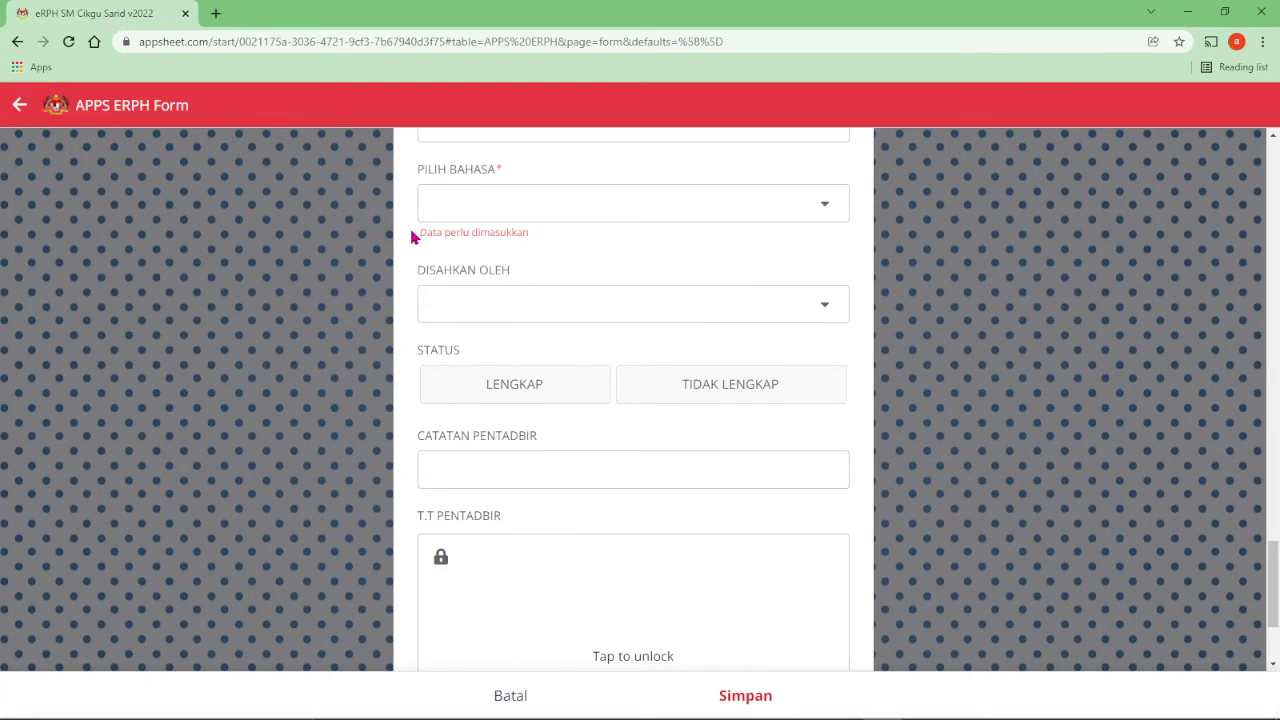
{"action": "scroll", "coordinate": [600, 312], "scroll_direction": "up", "scroll_amount": 2}
{"action": "left_click", "coordinate": [613, 362]}
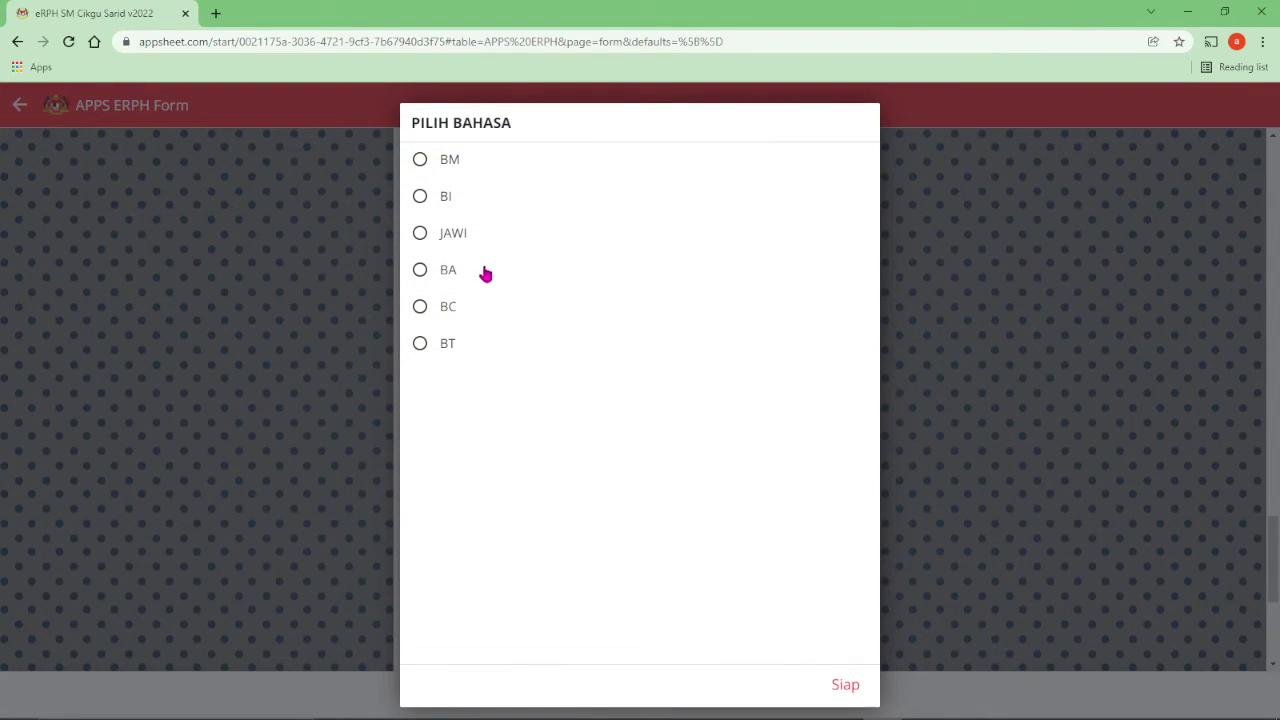
{"action": "left_click", "coordinate": [490, 237]}
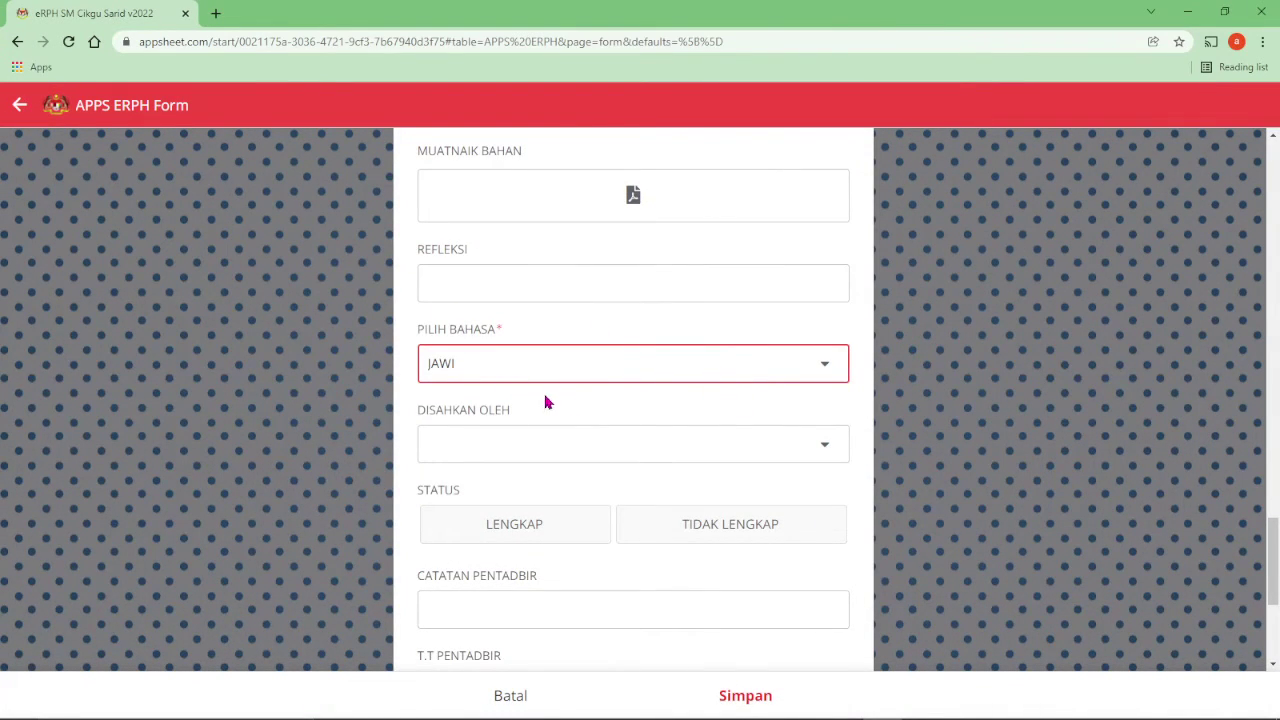
{"action": "scroll", "coordinate": [865, 502], "scroll_direction": "down", "scroll_amount": 1}
{"action": "left_click", "coordinate": [762, 699]}
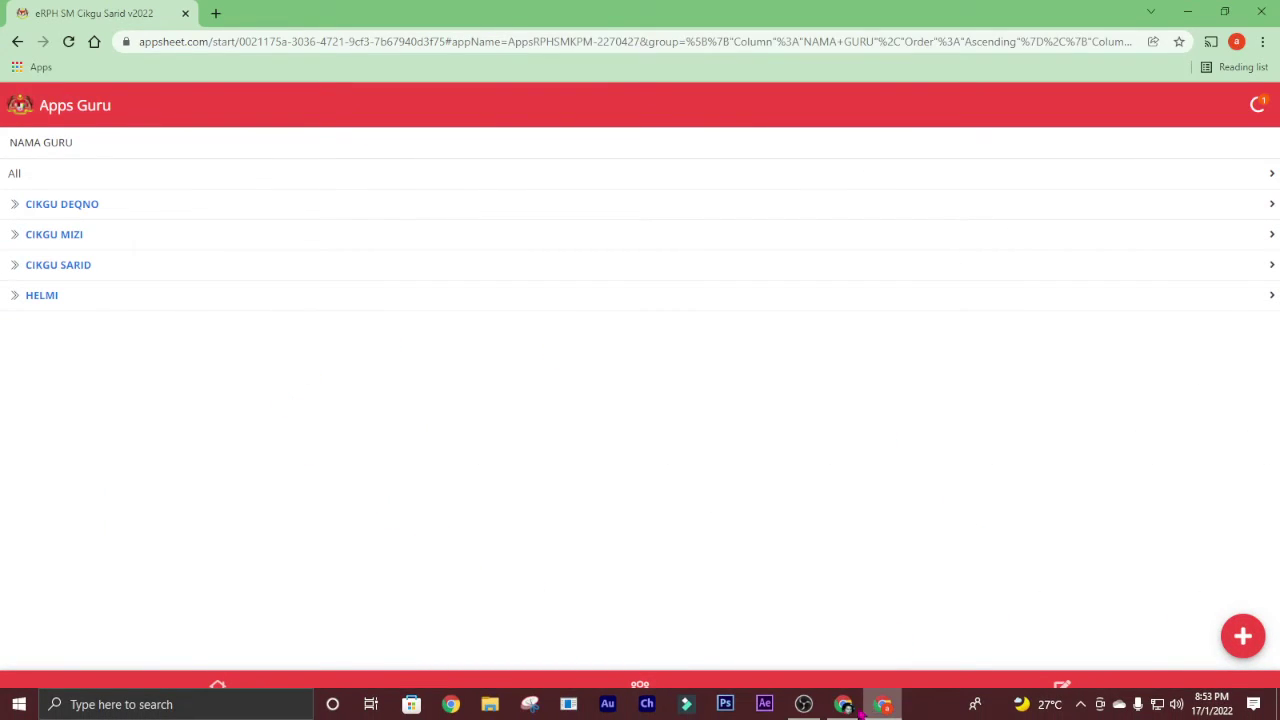
- Switch to the AppSheet editor and open the column definitions of the APPS ERPH table
{"action": "left_click", "coordinate": [843, 704]}
{"action": "left_click", "coordinate": [250, 13]}
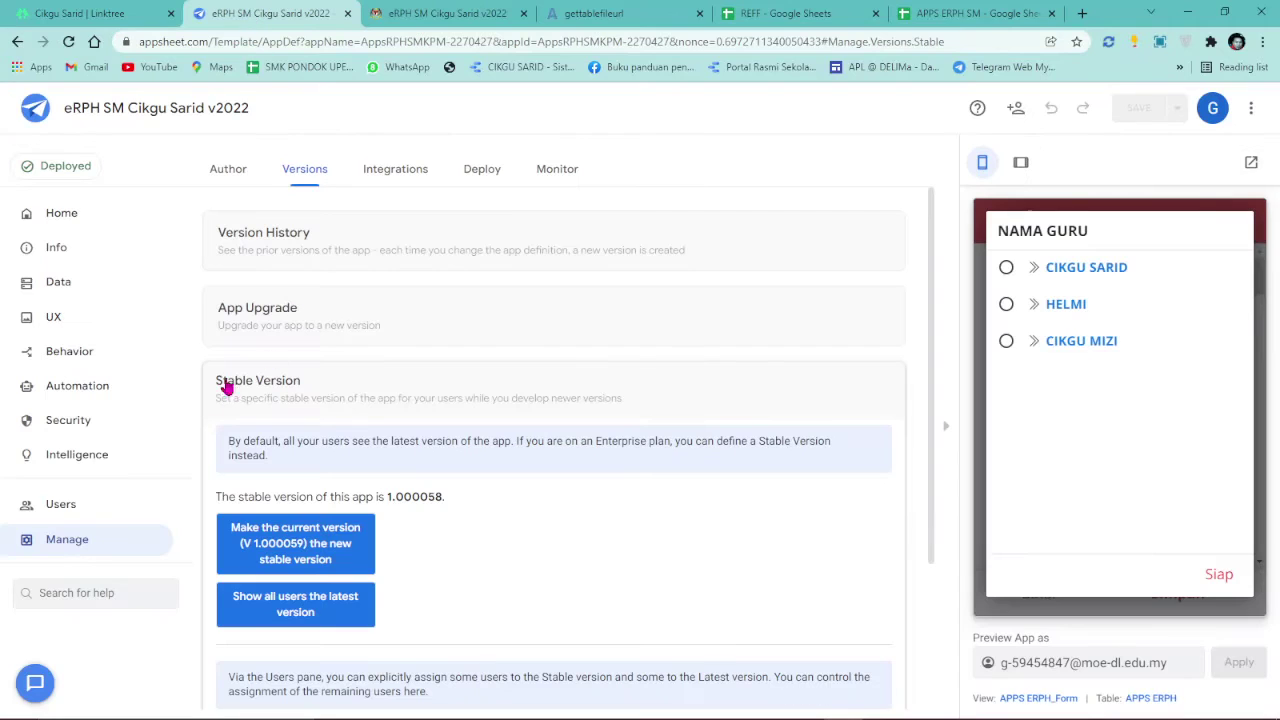
{"action": "left_click", "coordinate": [66, 290]}
{"action": "scroll", "coordinate": [300, 360], "scroll_direction": "down", "scroll_amount": 3}
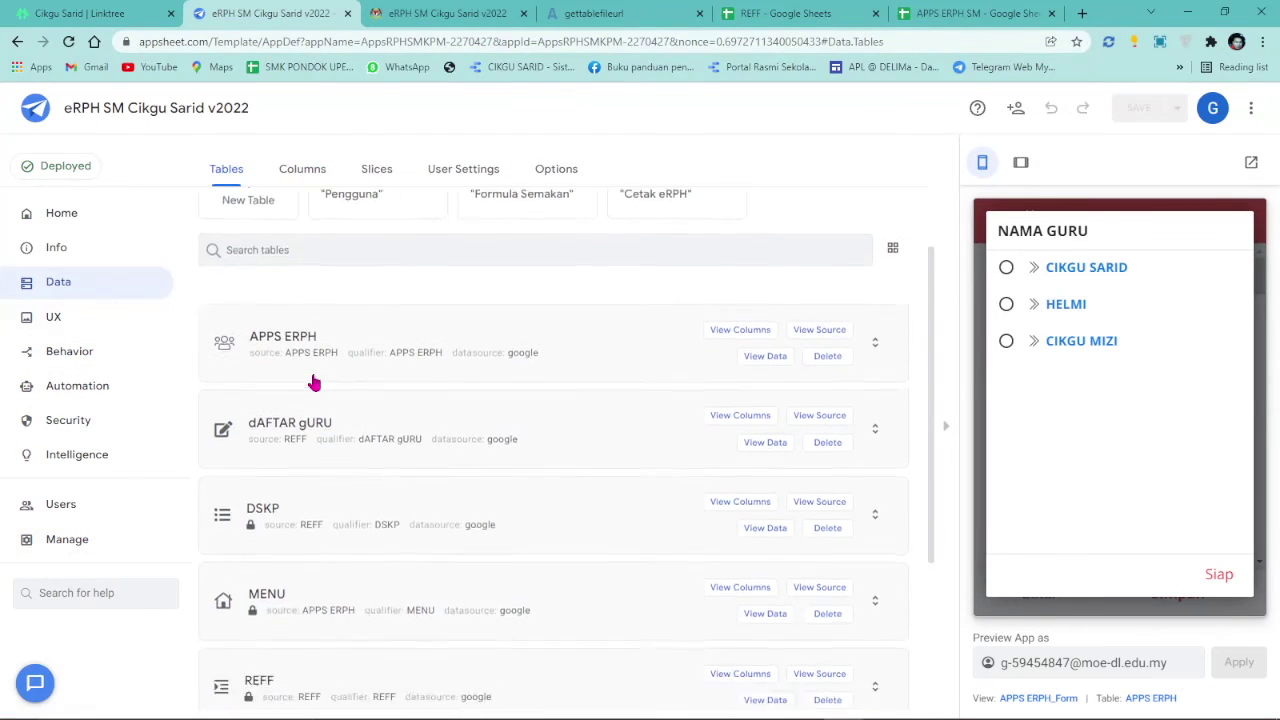
{"action": "scroll", "coordinate": [225, 400], "scroll_direction": "up", "scroll_amount": 3}
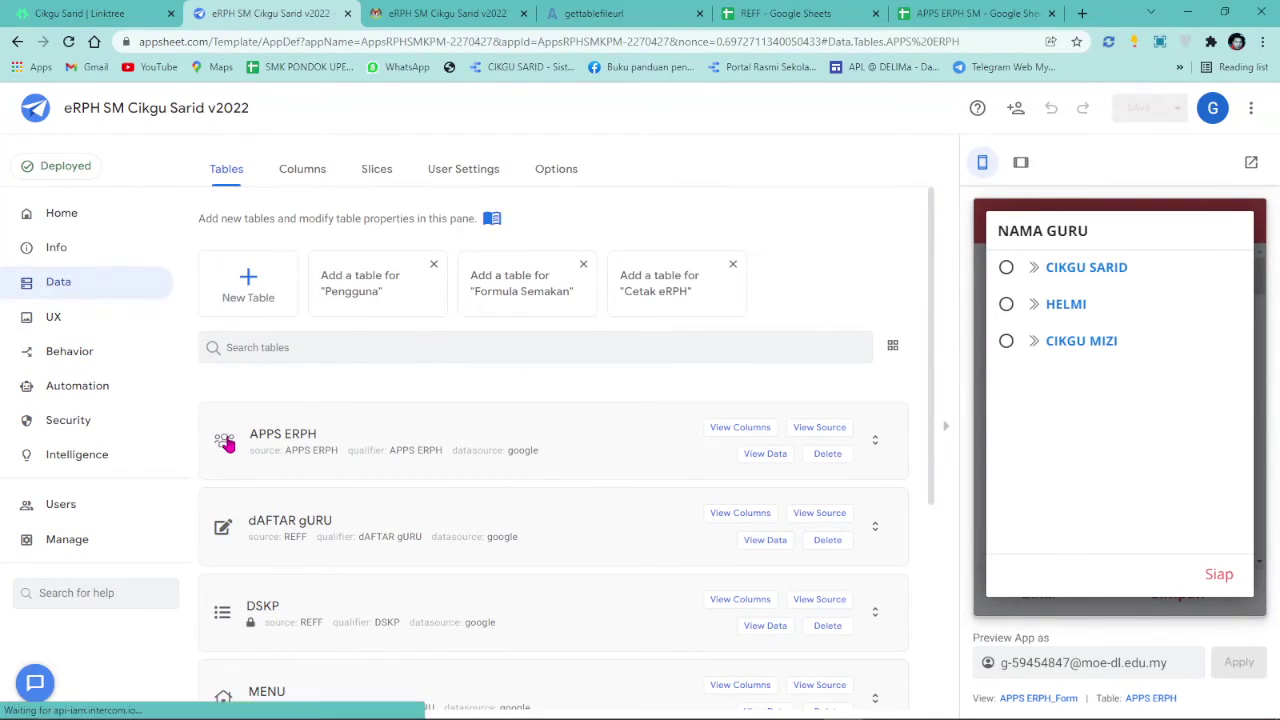
{"action": "left_click", "coordinate": [222, 437]}
{"action": "left_click", "coordinate": [740, 211]}
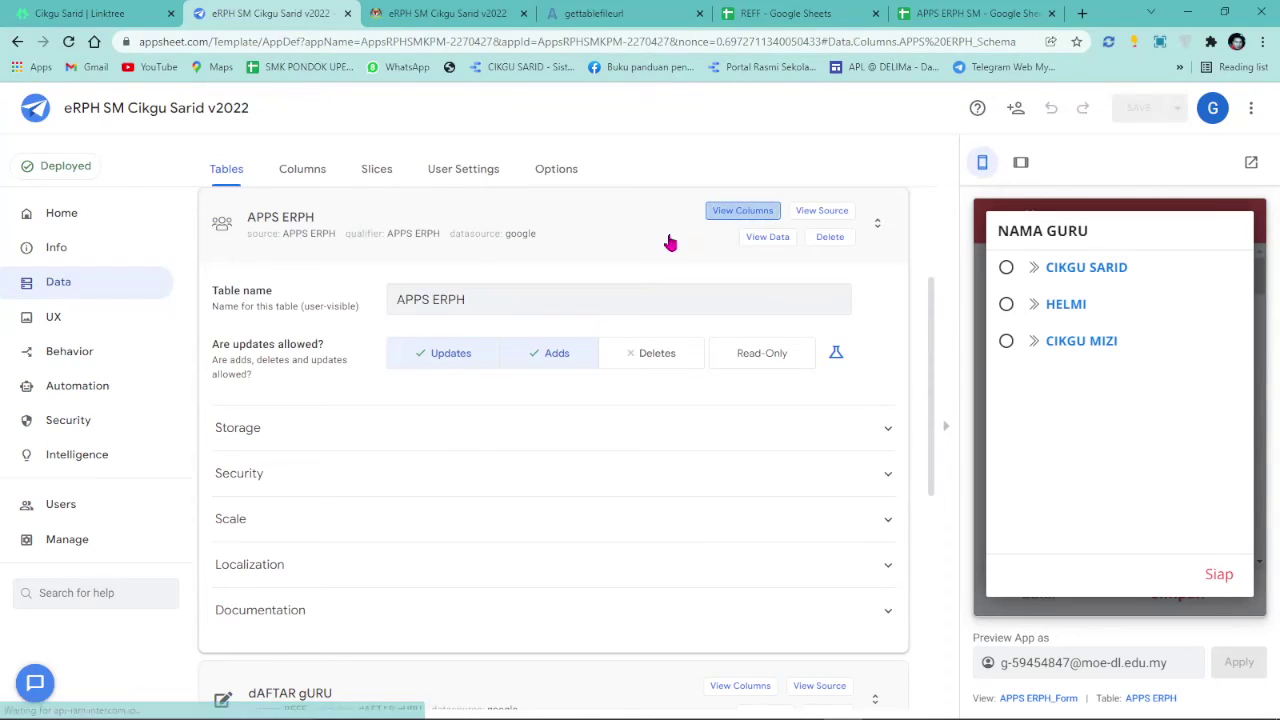
- Set the input mode of the PILIH BAHASA column to Buttons and save the app
{"action": "scroll", "coordinate": [405, 402], "scroll_direction": "down", "scroll_amount": 3}
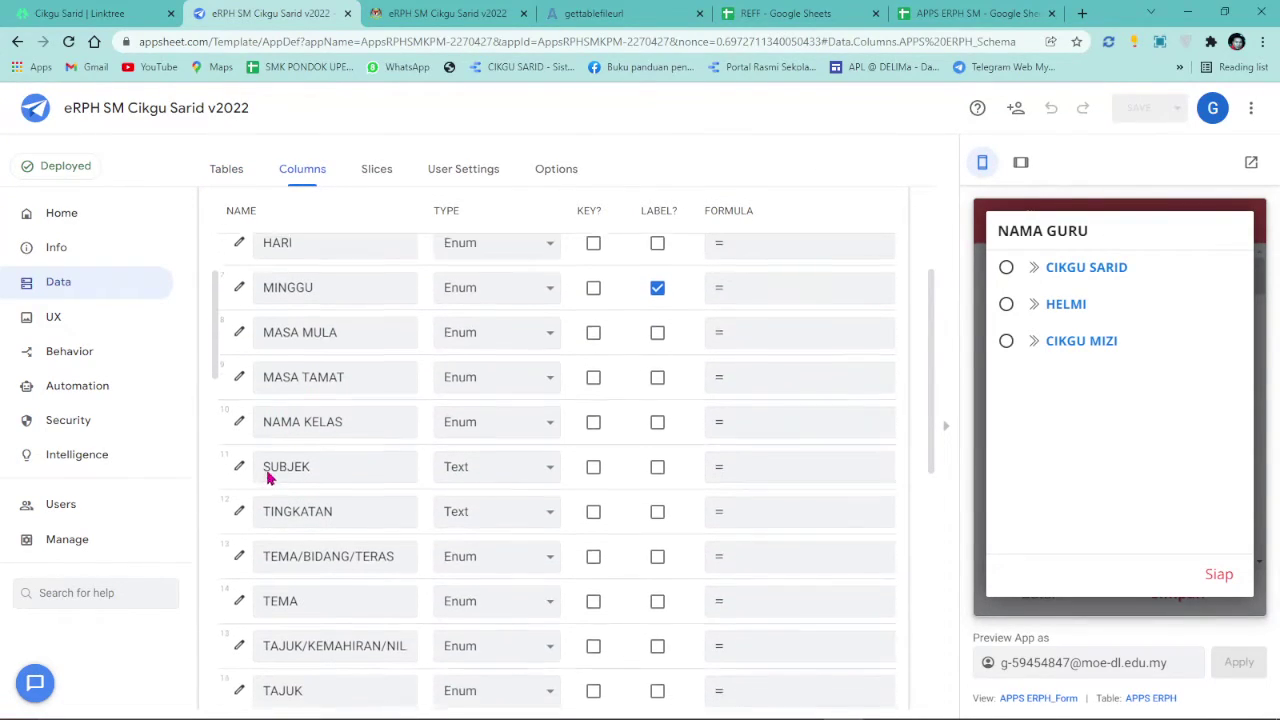
{"action": "scroll", "coordinate": [266, 466], "scroll_direction": "down", "scroll_amount": 2}
{"action": "scroll", "coordinate": [266, 510], "scroll_direction": "down", "scroll_amount": 6}
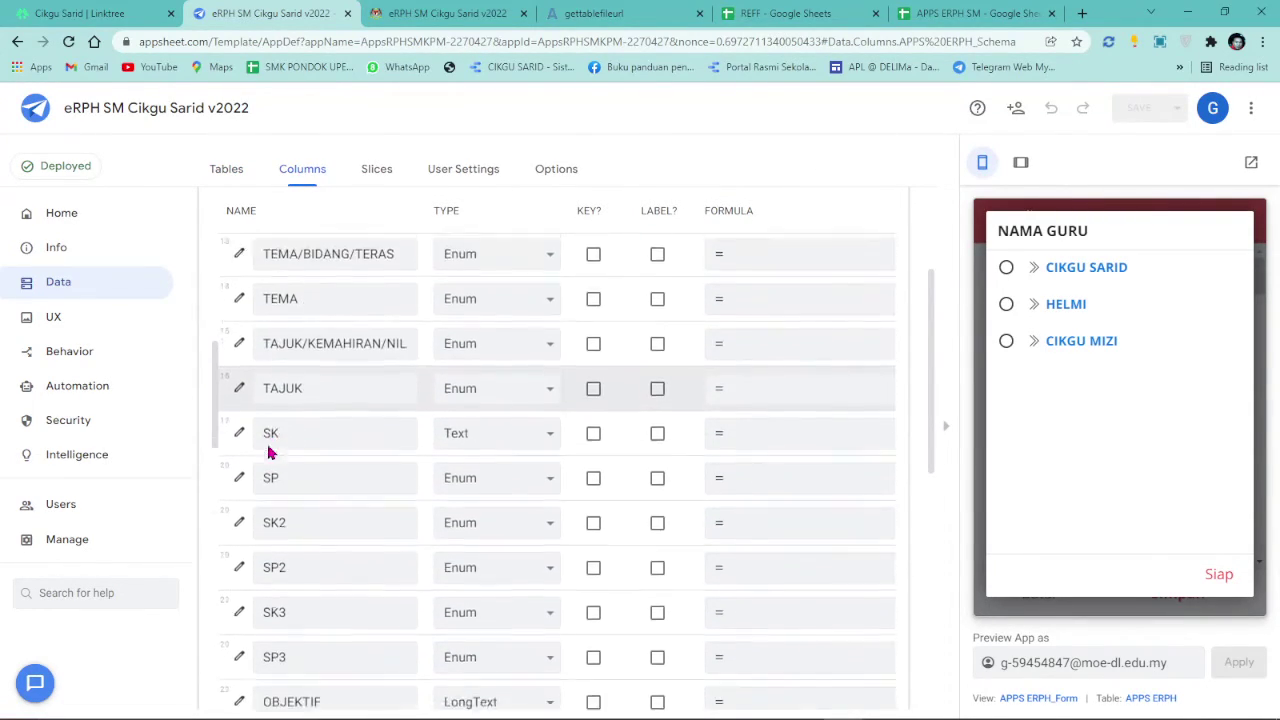
{"action": "scroll", "coordinate": [272, 505], "scroll_direction": "down", "scroll_amount": 6}
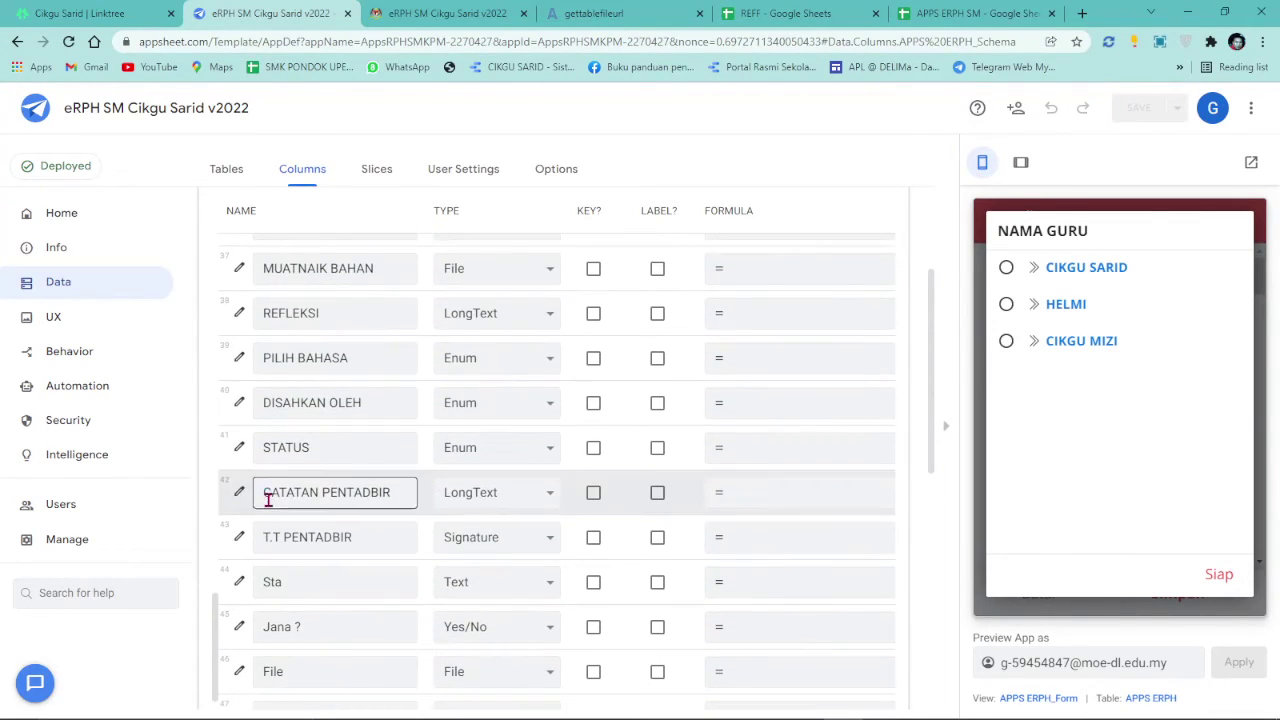
{"action": "left_click", "coordinate": [239, 359]}
{"action": "scroll", "coordinate": [677, 309], "scroll_direction": "down", "scroll_amount": 5}
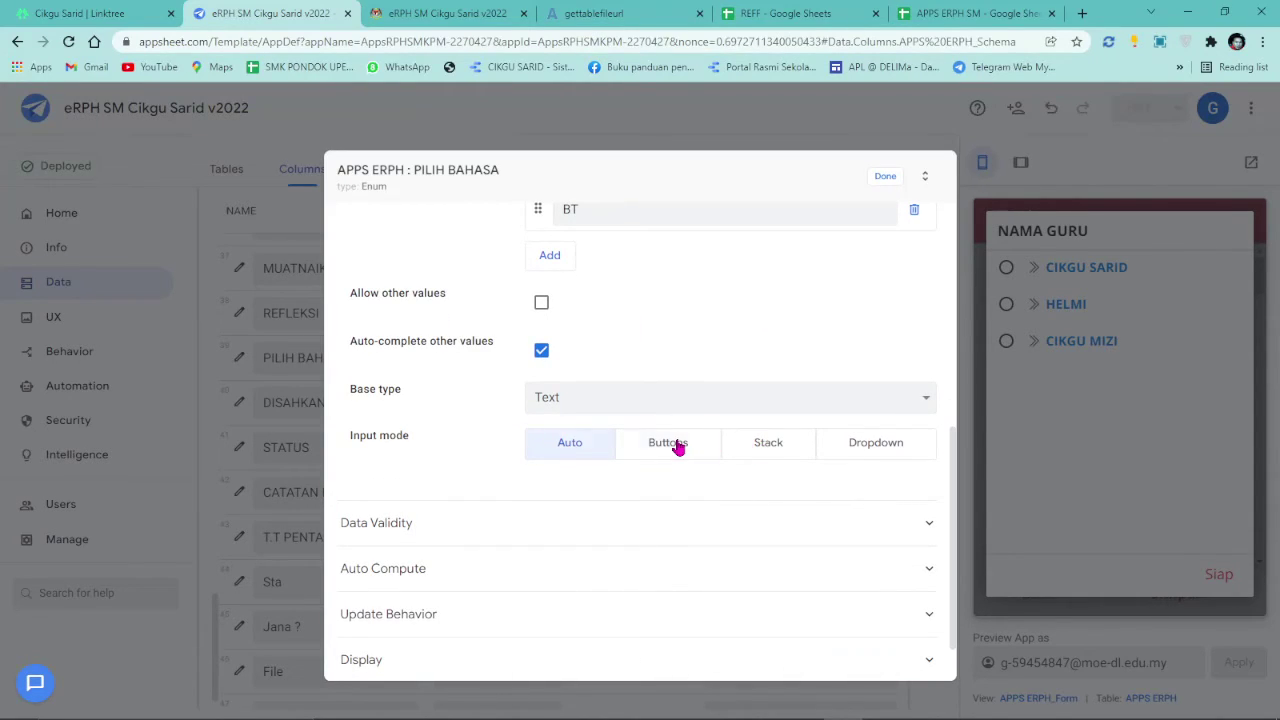
{"action": "left_click", "coordinate": [677, 445]}
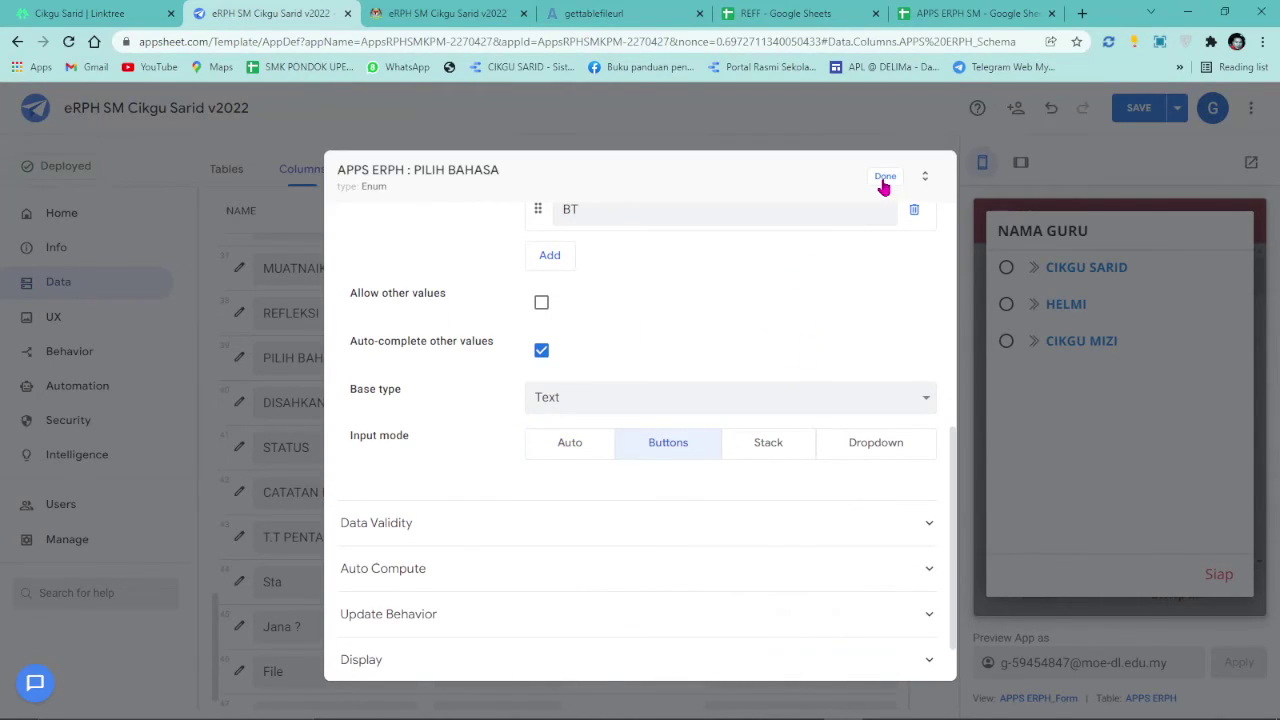
{"action": "left_click", "coordinate": [885, 180]}
{"action": "left_click", "coordinate": [1140, 107]}
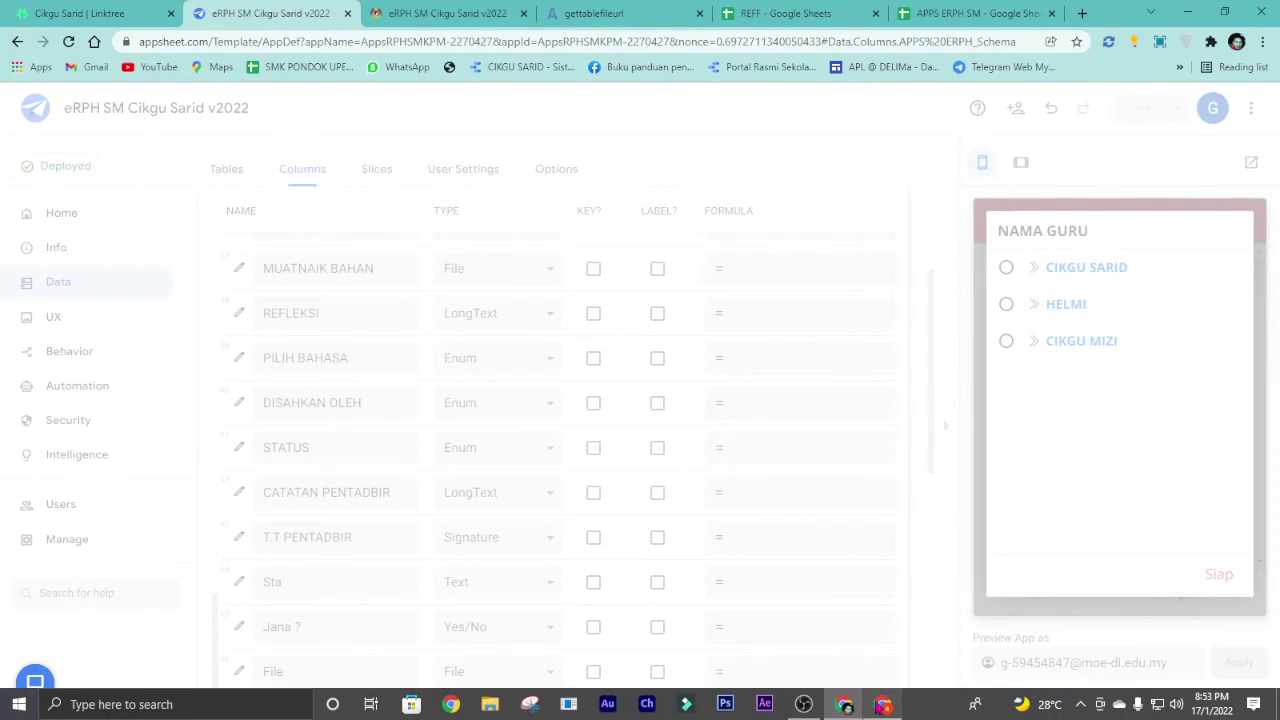
- Switch to the live eRPH app and review the newly registered teacher's M1 lesson plan record dated 1/17/2022
{"action": "left_click", "coordinate": [882, 706]}
{"action": "left_click", "coordinate": [176, 207]}
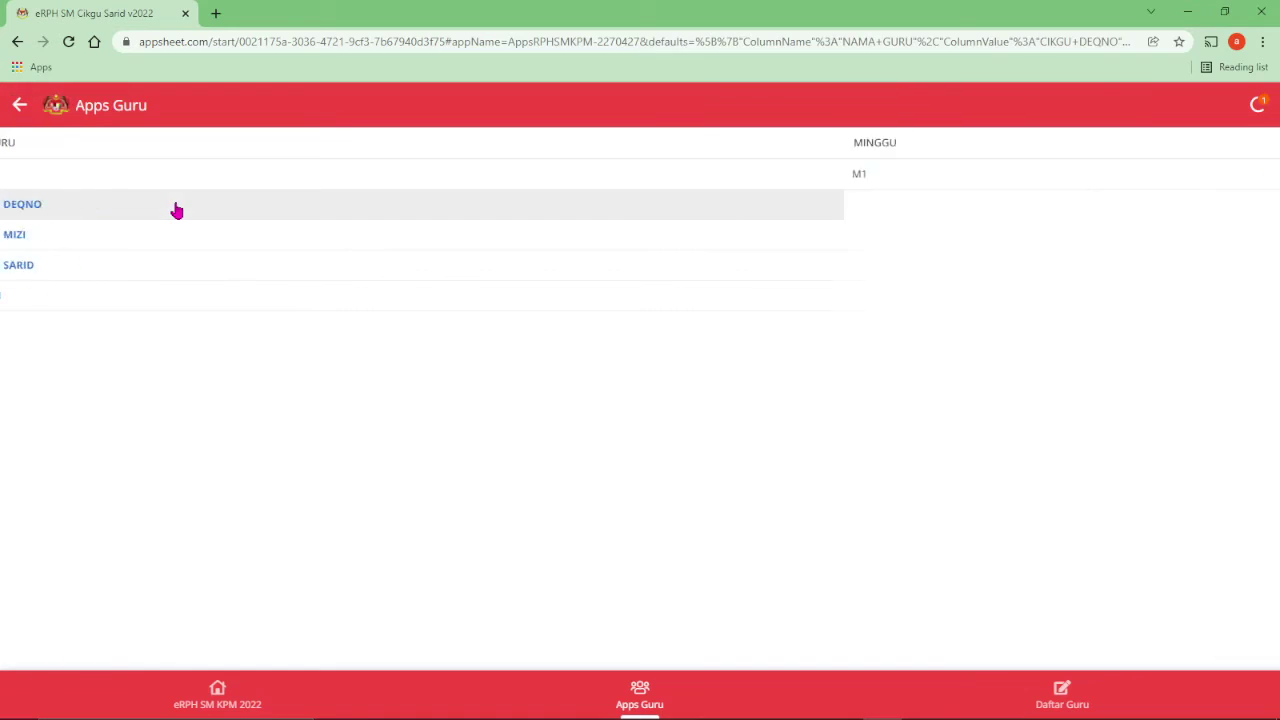
{"action": "left_click", "coordinate": [240, 190]}
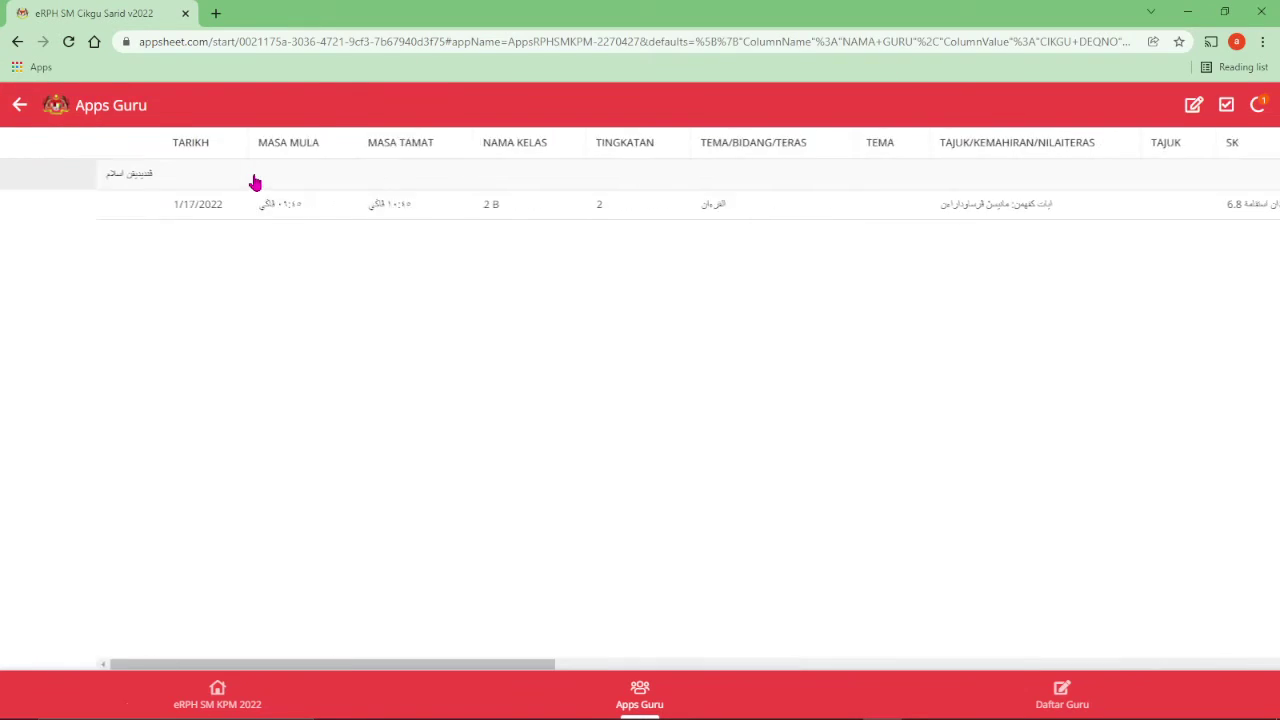
{"action": "left_click", "coordinate": [349, 210]}
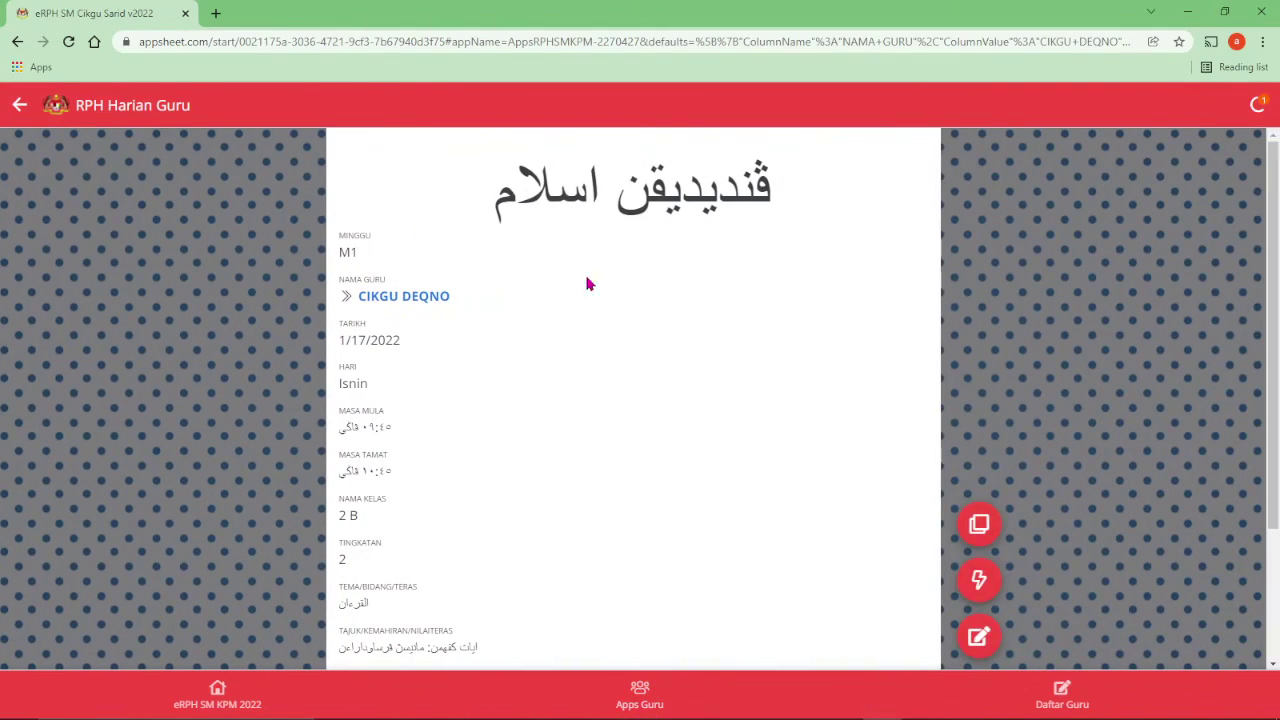
{"action": "scroll", "coordinate": [629, 366], "scroll_direction": "down", "scroll_amount": 3}
{"action": "scroll", "coordinate": [475, 462], "scroll_direction": "up", "scroll_amount": 3}
{"action": "scroll", "coordinate": [797, 354], "scroll_direction": "down", "scroll_amount": 1}
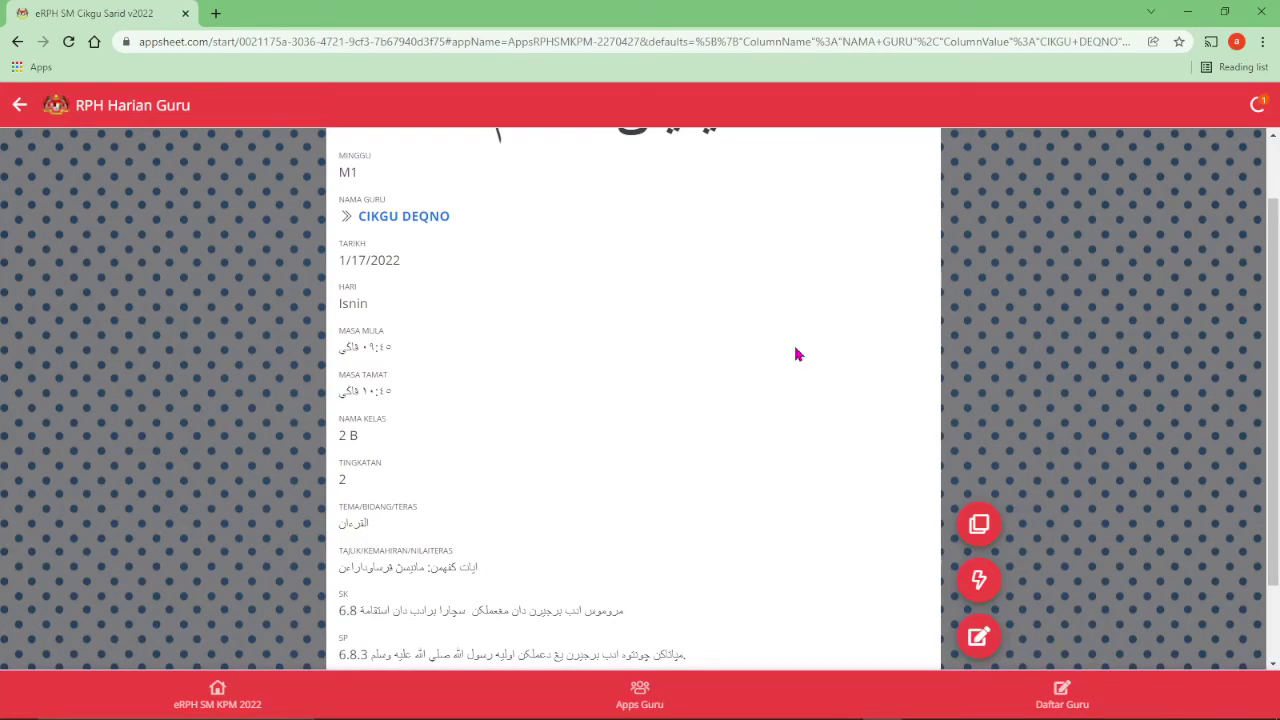
{"action": "scroll", "coordinate": [790, 262], "scroll_direction": "down", "scroll_amount": 1}
{"action": "scroll", "coordinate": [734, 409], "scroll_direction": "up", "scroll_amount": 3}
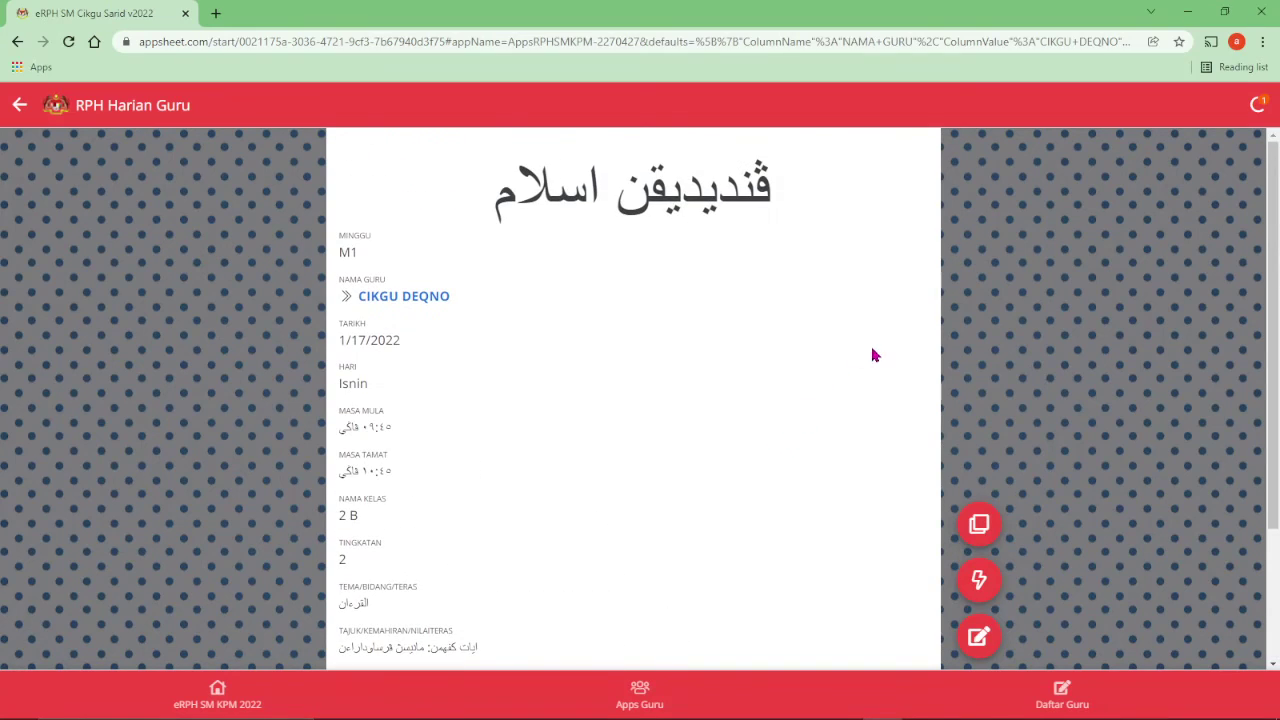
- Return to the app editor, sync the Apps Guru preview, reload the editor, and close the separate live app window
{"action": "left_click", "coordinate": [843, 704]}
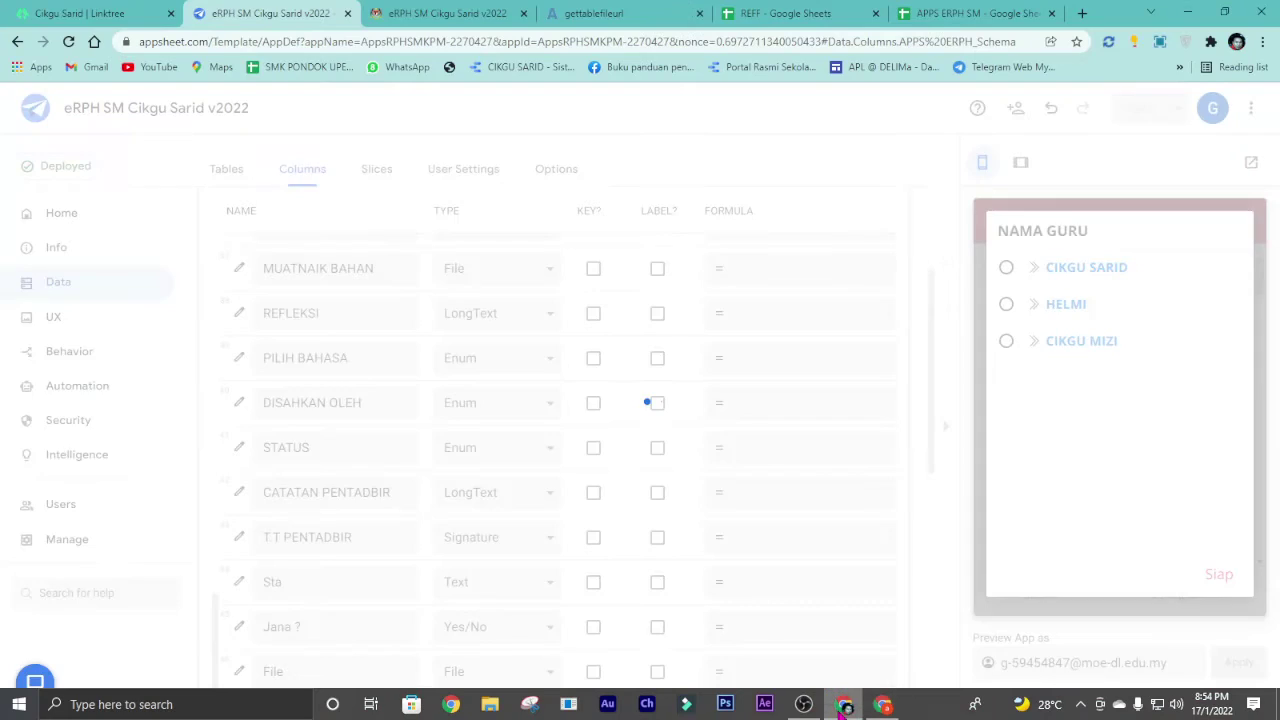
{"action": "left_click", "coordinate": [1035, 600]}
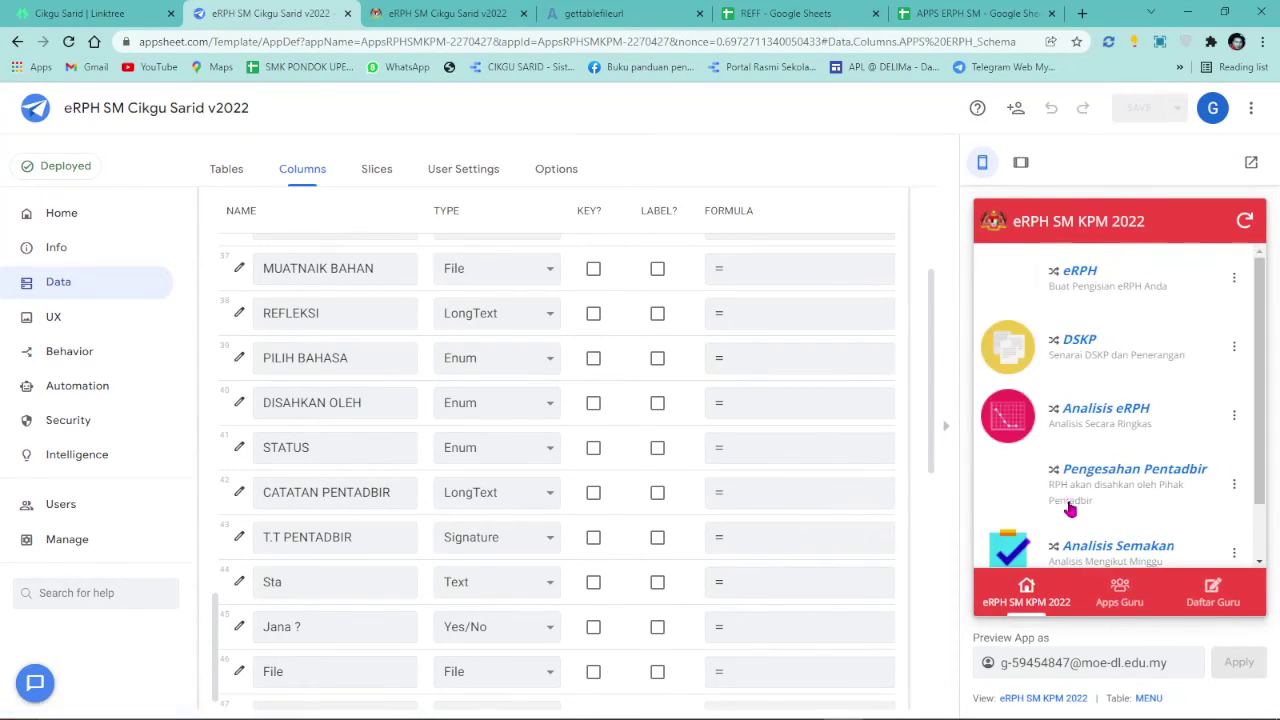
{"action": "left_click", "coordinate": [1120, 590]}
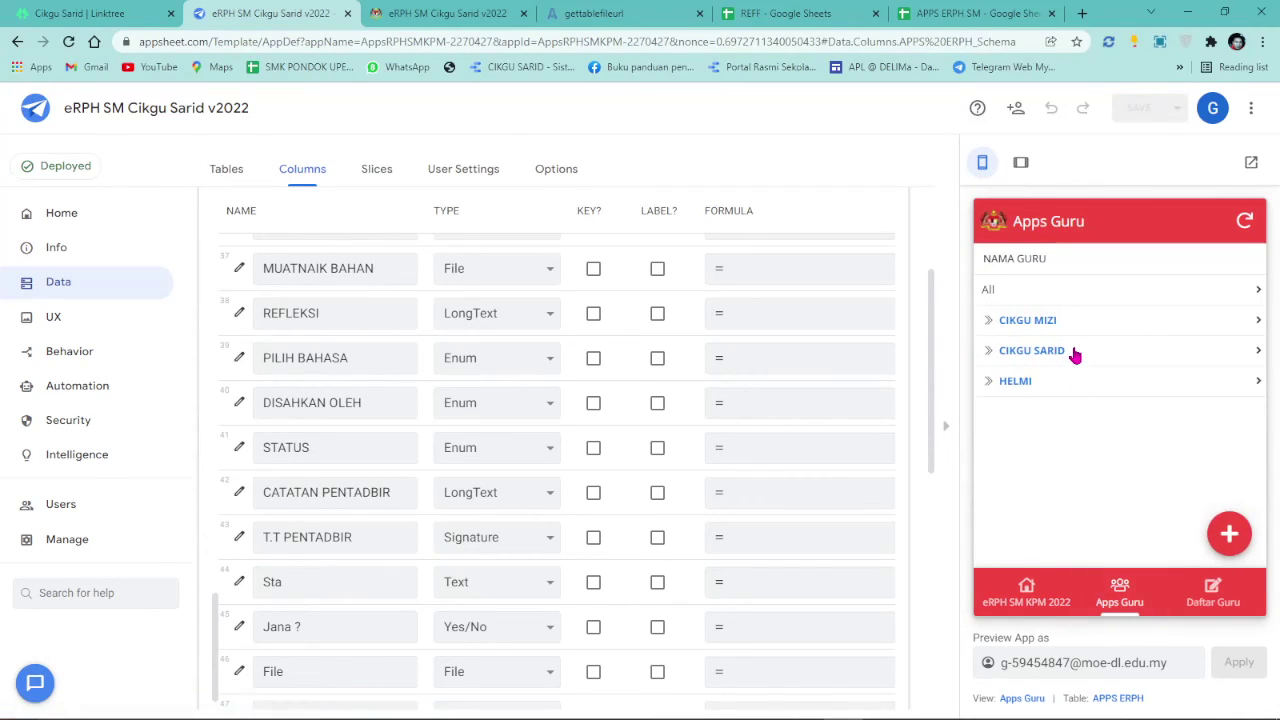
{"action": "left_click", "coordinate": [1244, 221]}
{"action": "left_click", "coordinate": [68, 41]}
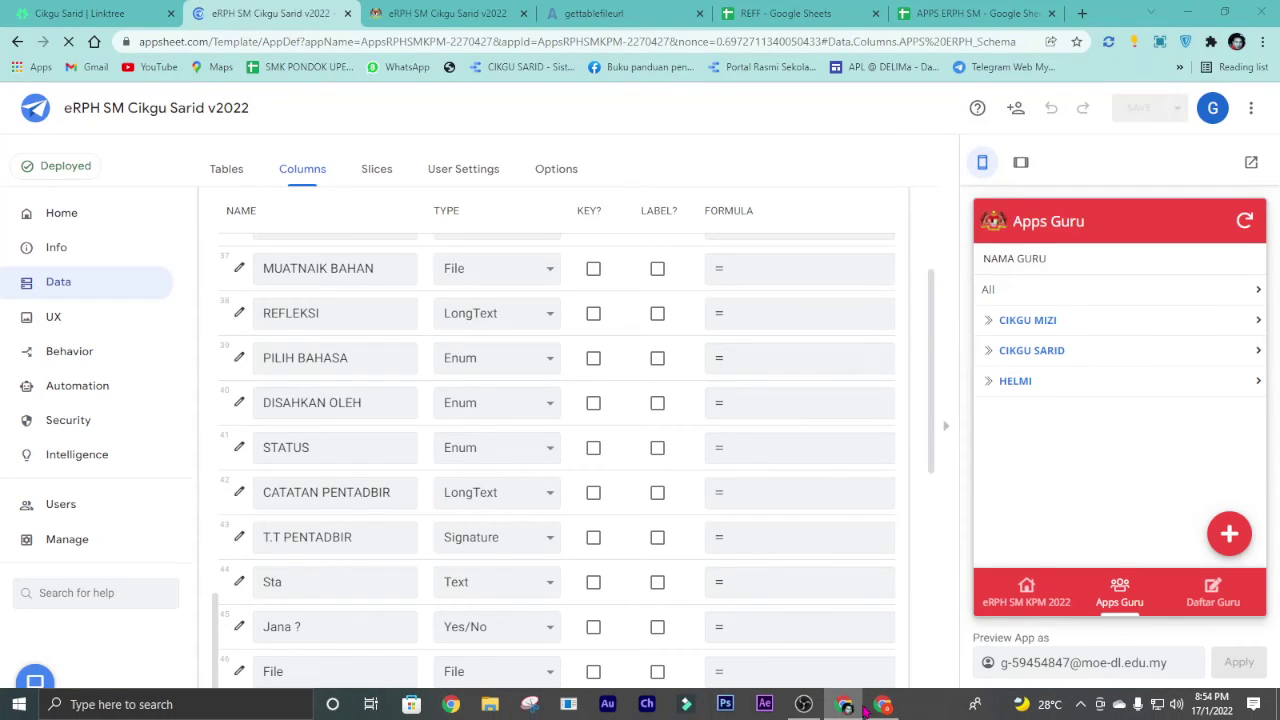
{"action": "left_click", "coordinate": [895, 707]}
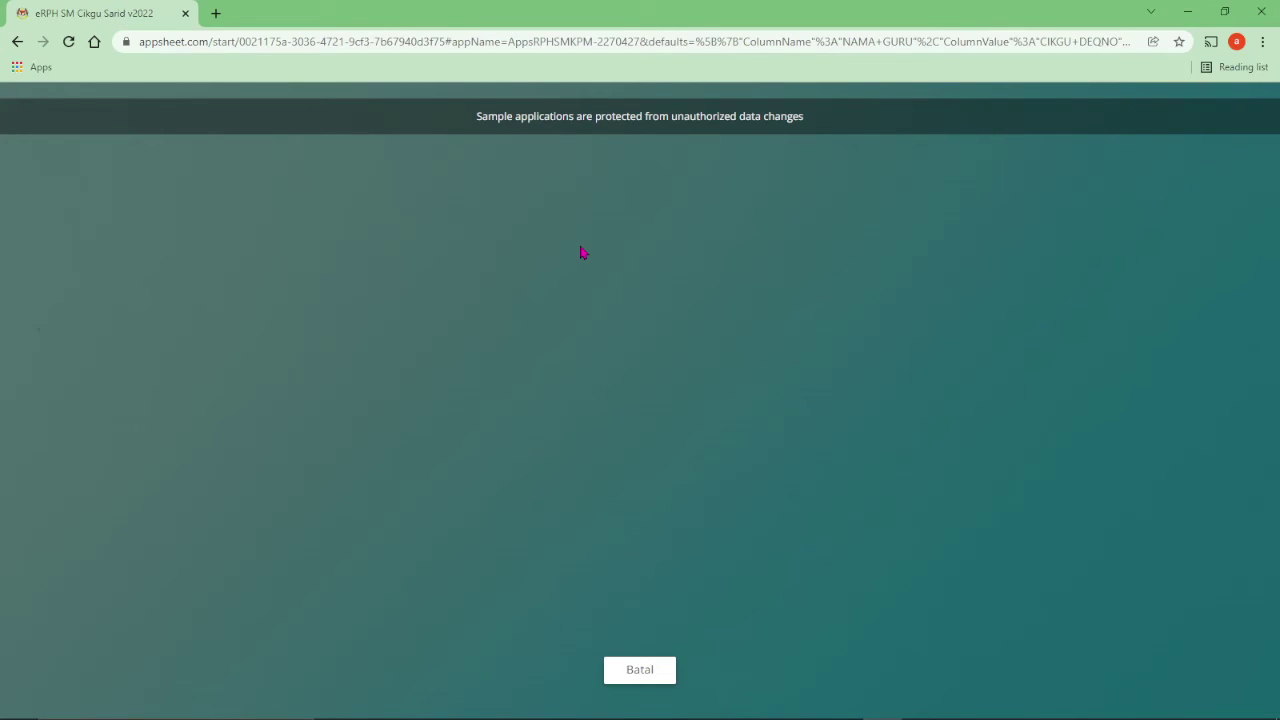
{"action": "left_click", "coordinate": [1261, 11]}
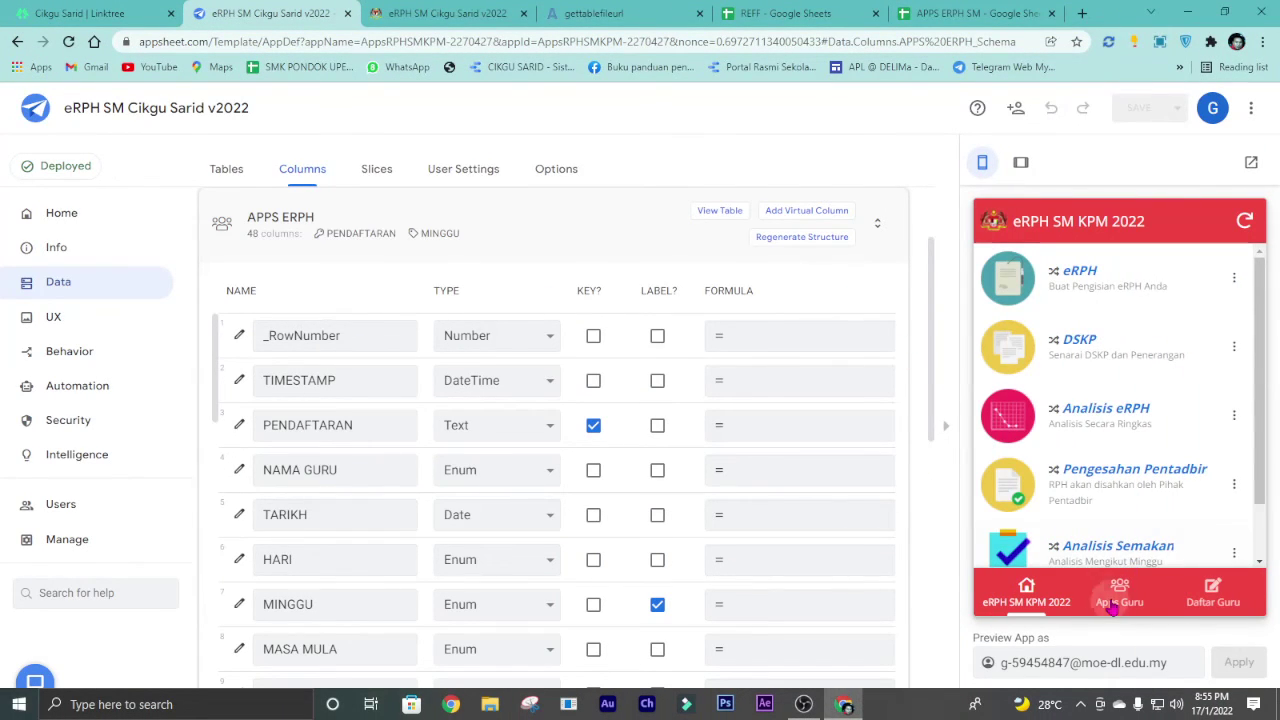
- Start a new Apps Guru record in the preview for the newly registered teacher, choosing the day and week M2
{"action": "left_click", "coordinate": [1112, 598]}
{"action": "left_click", "coordinate": [1226, 533]}
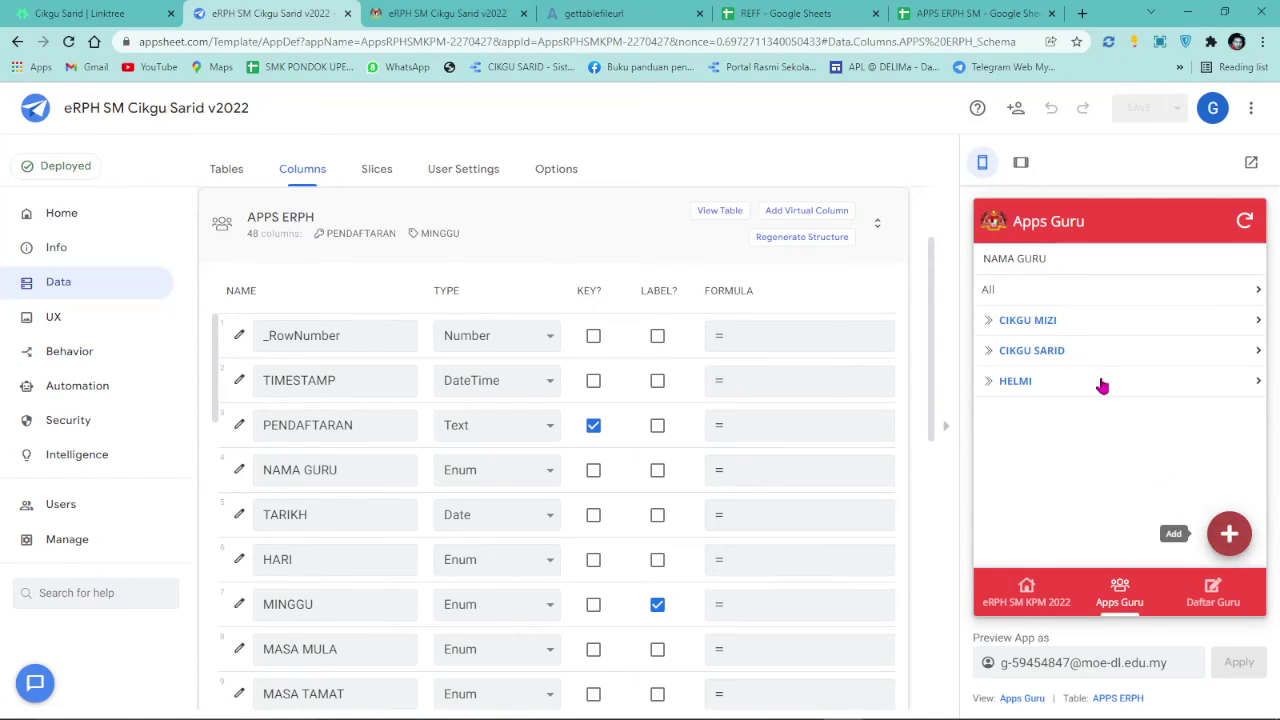
{"action": "left_click", "coordinate": [1108, 327]}
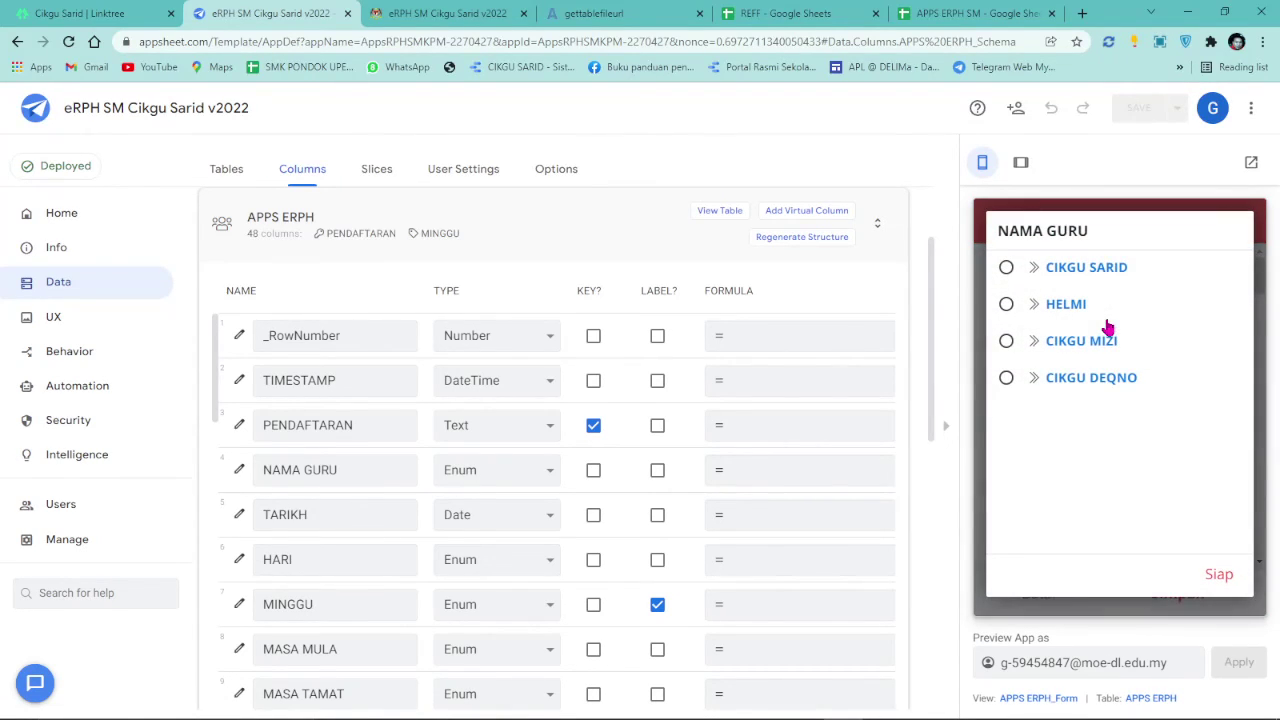
{"action": "left_click", "coordinate": [1109, 377]}
{"action": "left_click", "coordinate": [1019, 473]}
{"action": "scroll", "coordinate": [1080, 462], "scroll_direction": "down", "scroll_amount": 3}
{"action": "left_click", "coordinate": [1103, 362]}
{"action": "left_click", "coordinate": [1074, 338]}
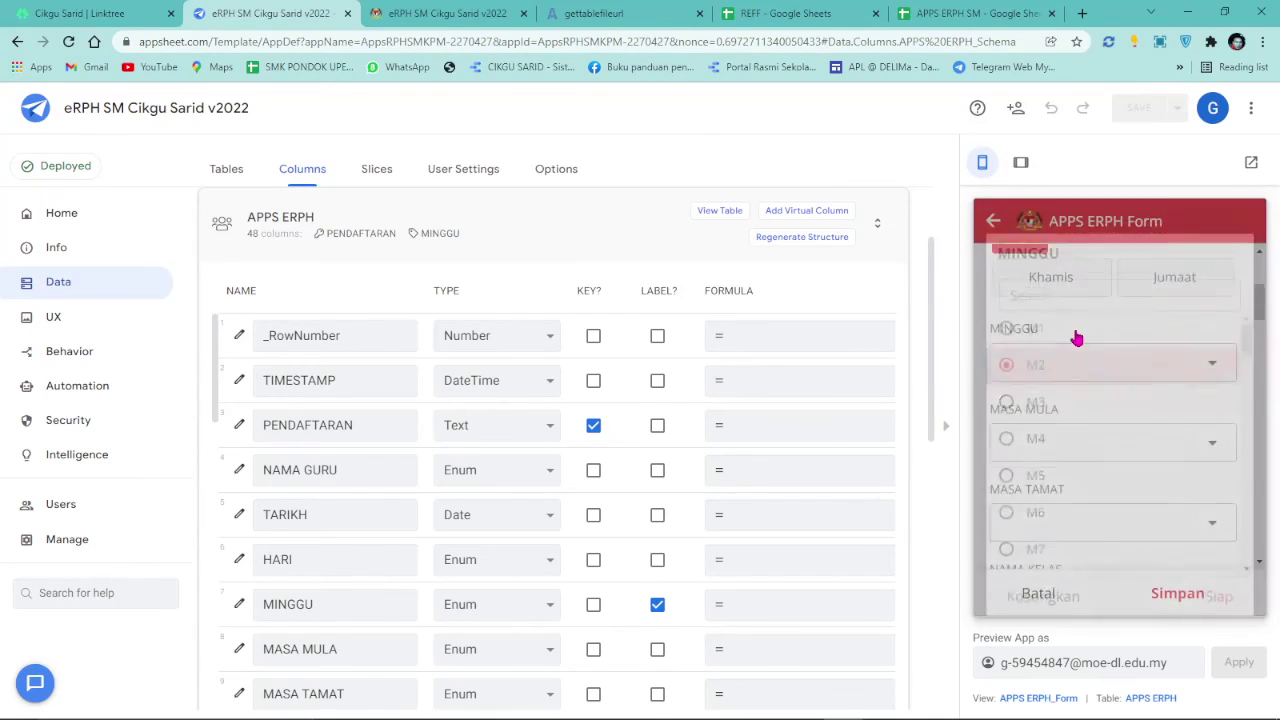
- Set MASA MULA to ٠٨:١٥ ڤاݢي and choose a Jawi time for MASA TAMAT
{"action": "left_click", "coordinate": [1113, 444]}
{"action": "scroll", "coordinate": [1090, 480], "scroll_direction": "down", "scroll_amount": 10}
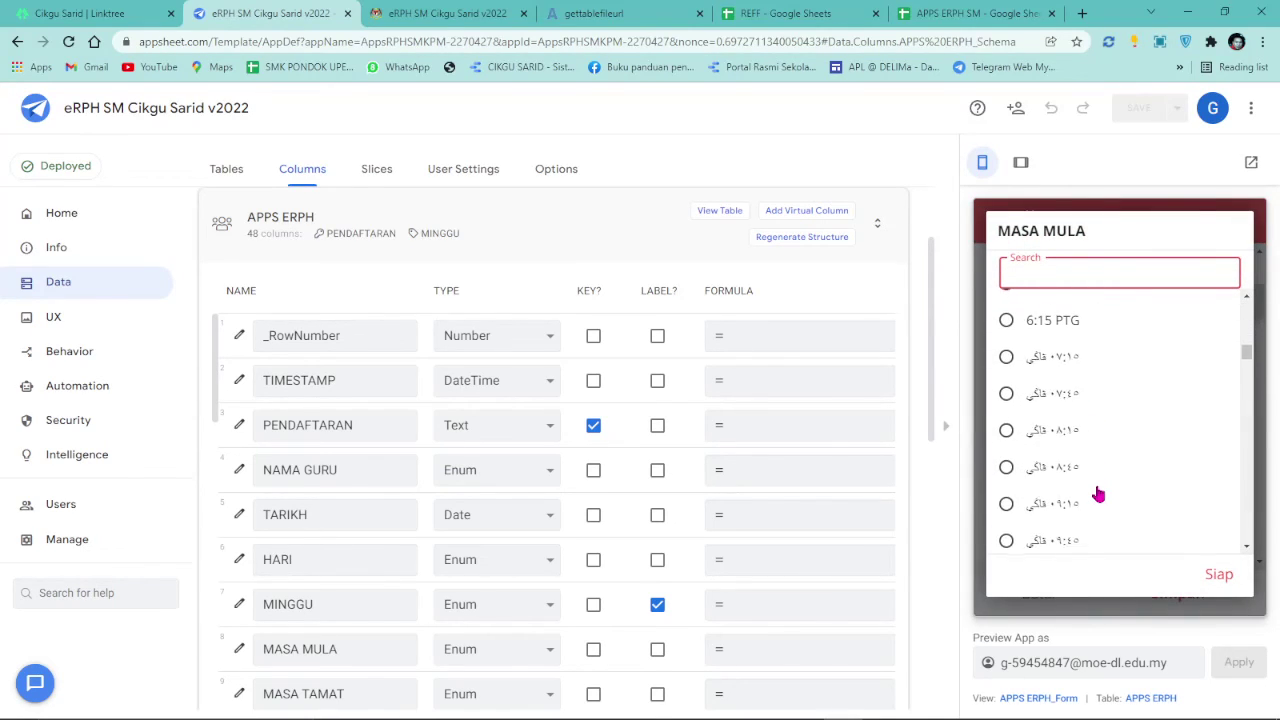
{"action": "left_click", "coordinate": [1062, 348]}
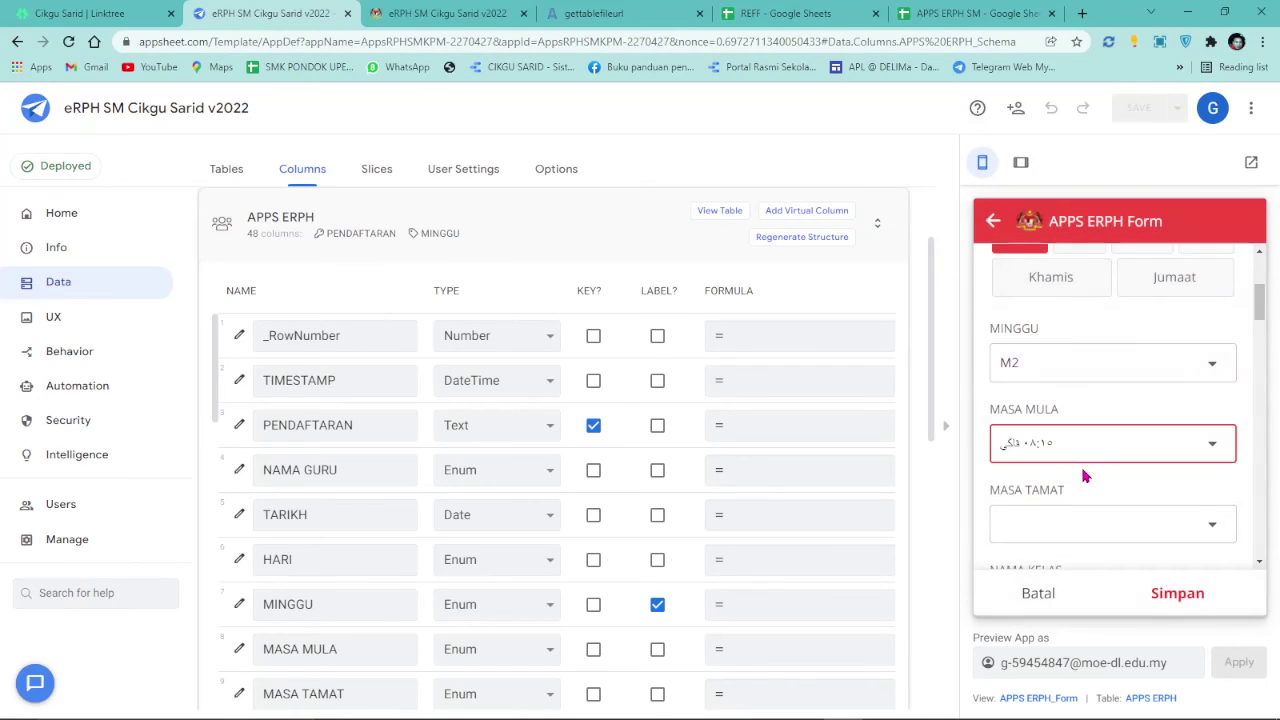
{"action": "left_click", "coordinate": [1080, 512]}
{"action": "scroll", "coordinate": [1076, 478], "scroll_direction": "down", "scroll_amount": 15}
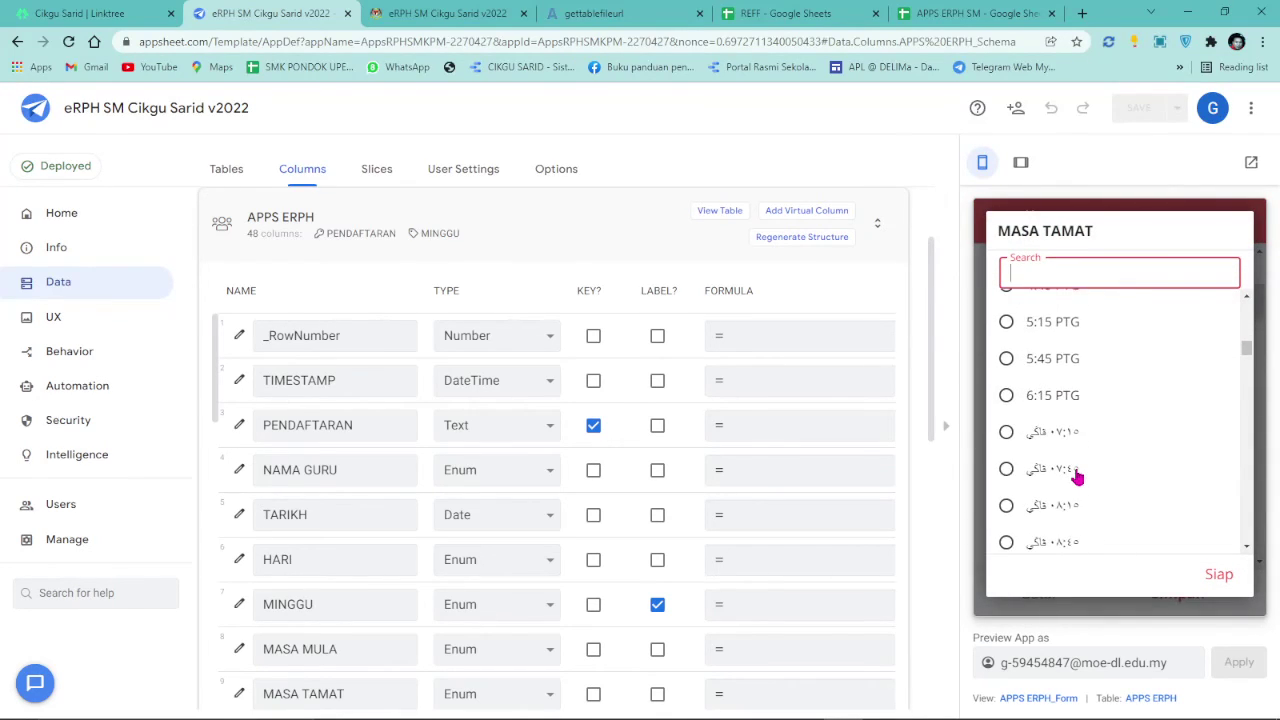
{"action": "left_click", "coordinate": [1074, 467]}
- Set NAMA KELAS to 2 B and choose ڤنديديقن اسلام as SUBJEK
{"action": "scroll", "coordinate": [1097, 508], "scroll_direction": "down", "scroll_amount": 1}
{"action": "left_click", "coordinate": [1097, 520]}
{"action": "left_click", "coordinate": [1060, 318]}
{"action": "scroll", "coordinate": [1120, 463], "scroll_direction": "down", "scroll_amount": 2}
{"action": "left_click", "coordinate": [1118, 447]}
{"action": "scroll", "coordinate": [1118, 447], "scroll_direction": "down", "scroll_amount": 3}
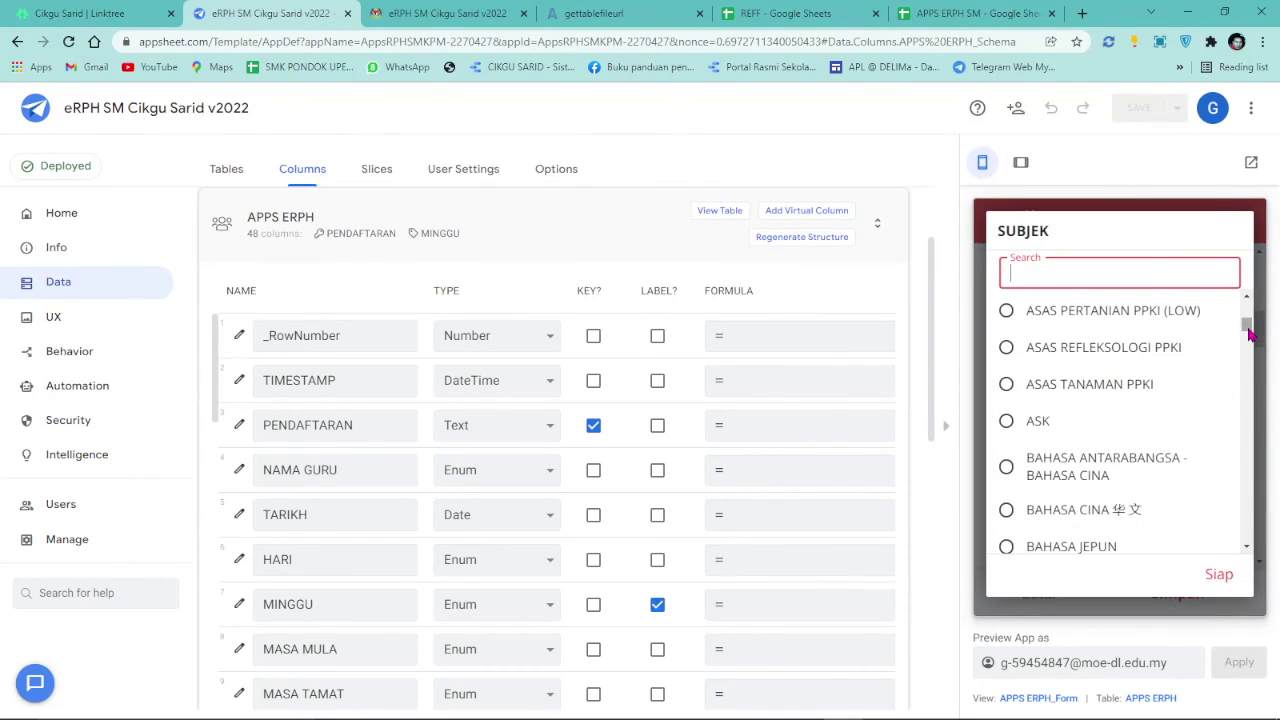
{"action": "left_click_drag", "start_coordinate": [1249, 332], "coordinate": [1247, 530]}
{"action": "scroll", "coordinate": [1100, 427], "scroll_direction": "up", "scroll_amount": 1}
{"action": "left_click", "coordinate": [1080, 345]}
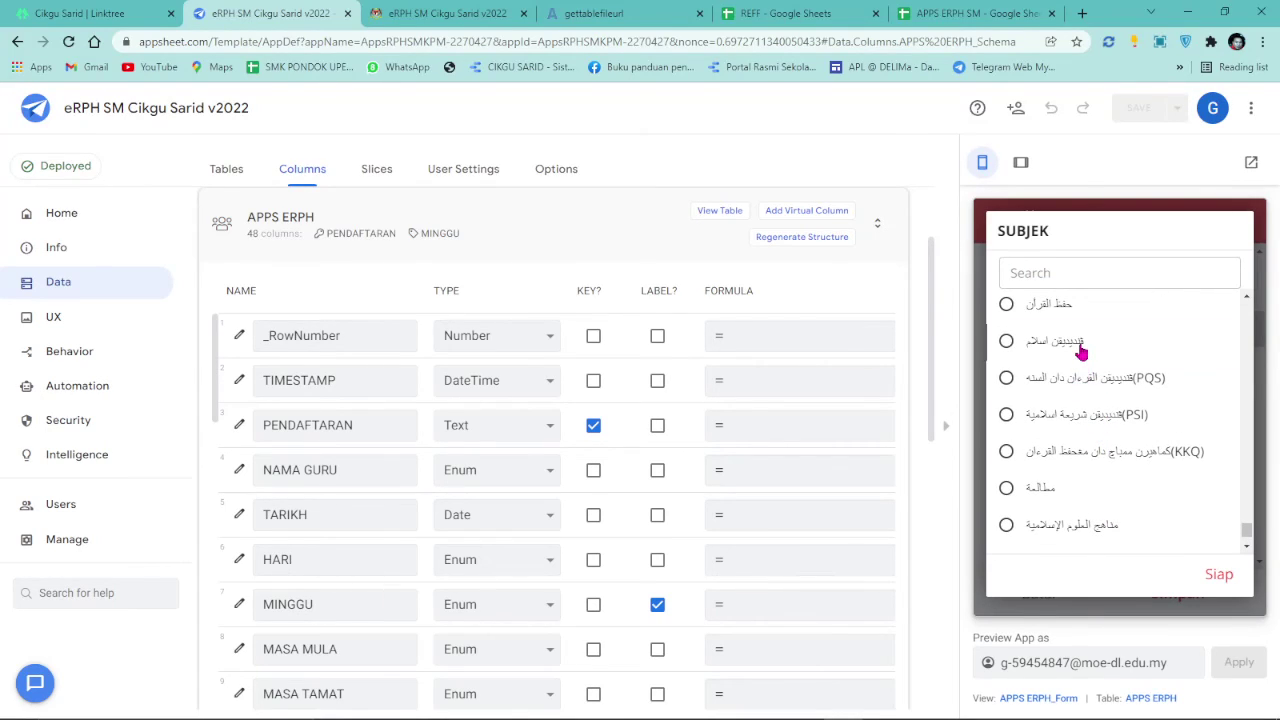
- Set TINGKATAN to 2 and select القرءان for TEMA/BIDANG/TERAS in the new record
{"action": "scroll", "coordinate": [1092, 376], "scroll_direction": "down", "scroll_amount": 1}
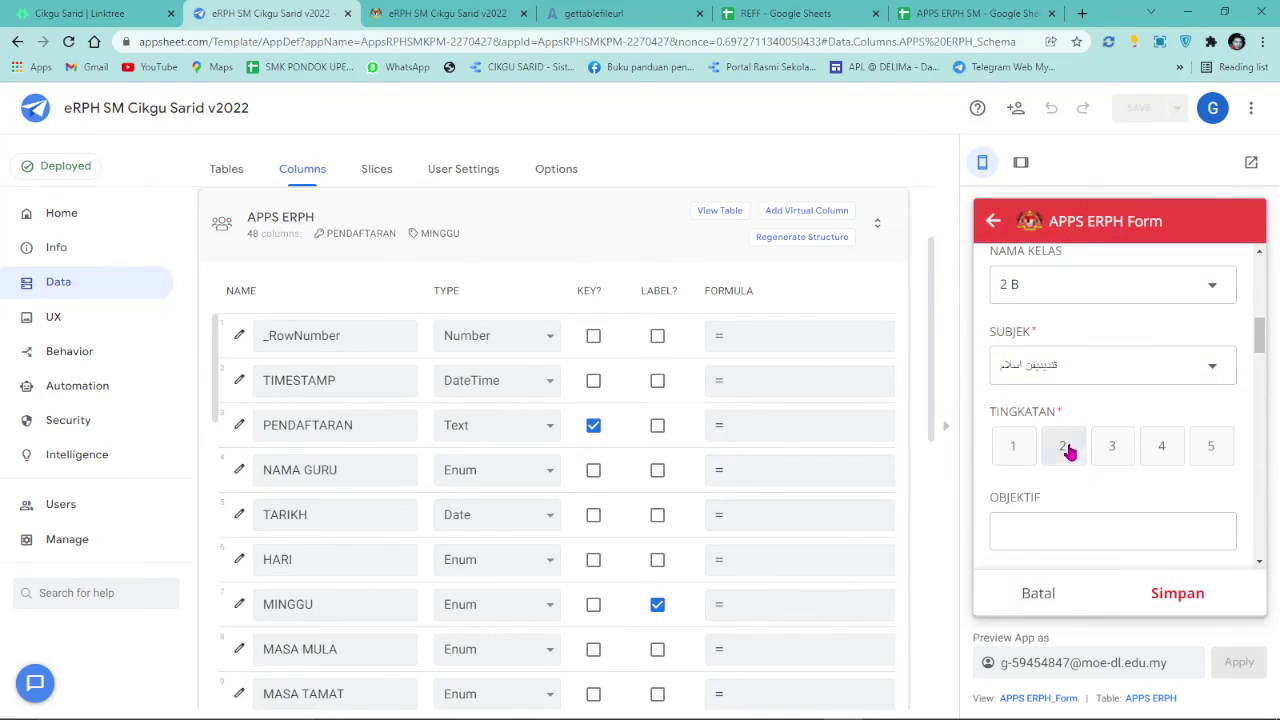
{"action": "left_click", "coordinate": [1064, 446]}
{"action": "scroll", "coordinate": [1077, 443], "scroll_direction": "down", "scroll_amount": 2}
{"action": "left_click", "coordinate": [1098, 380]}
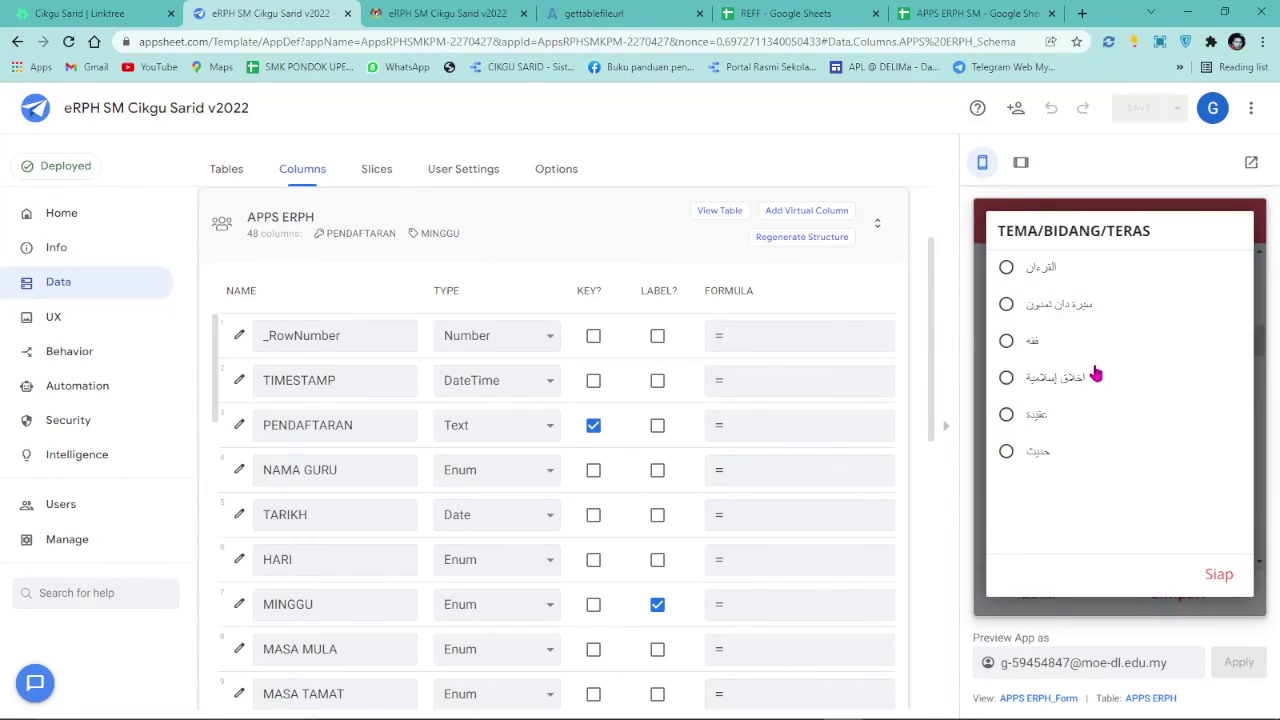
{"action": "left_click", "coordinate": [1046, 274]}
- Choose the Jawi topic تربيتڽ فجر دعوه as TAJUK/KEMAHIRAN/NILAITERAS
{"action": "left_click", "coordinate": [1110, 470]}
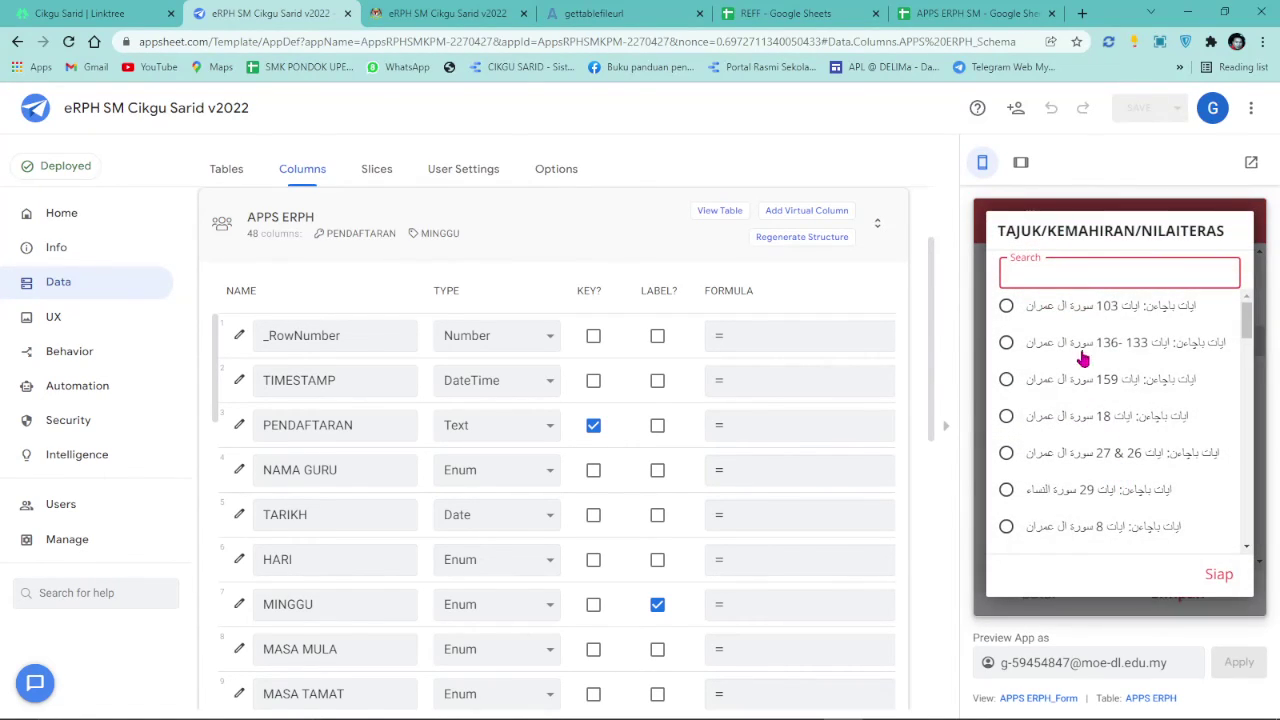
{"action": "scroll", "coordinate": [1087, 450], "scroll_direction": "down", "scroll_amount": 3}
{"action": "left_click", "coordinate": [1086, 372]}
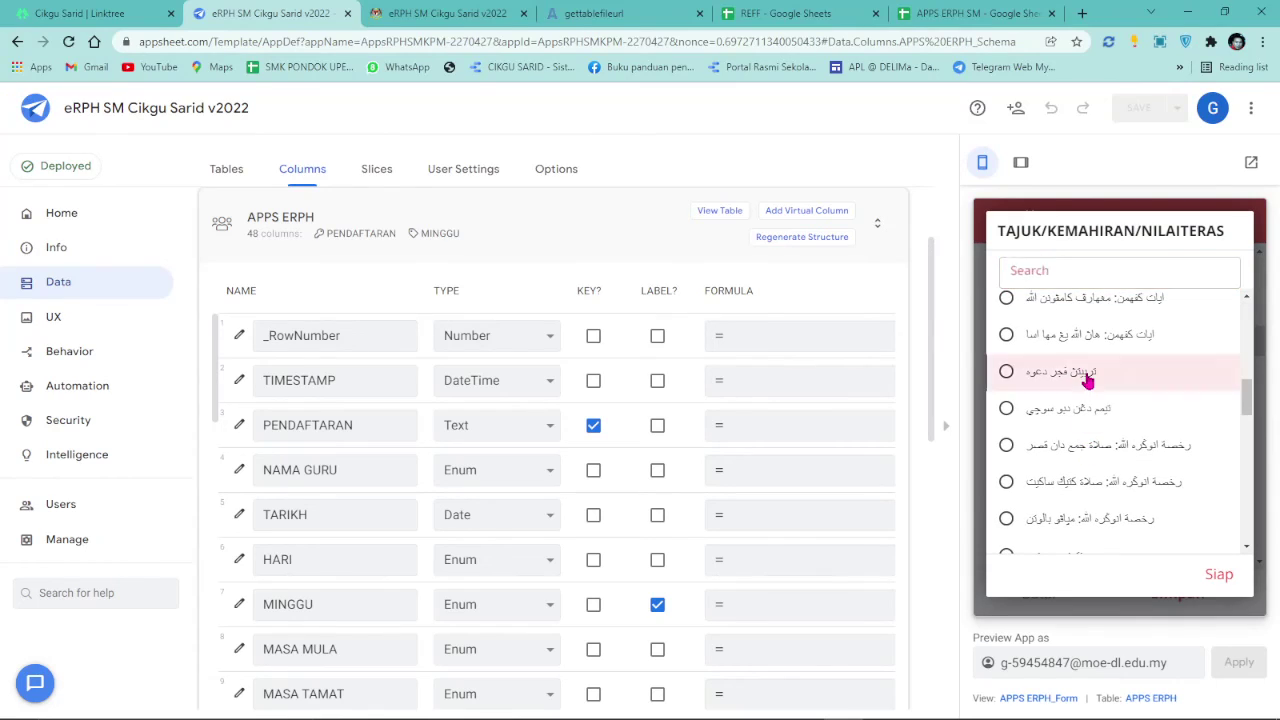
- Choose the 1.16 entry on verse 159 of Surah Ali Imran as SK and 1.16.4 as SP
{"action": "scroll", "coordinate": [1103, 511], "scroll_direction": "down", "scroll_amount": 1}
{"action": "left_click", "coordinate": [1036, 451]}
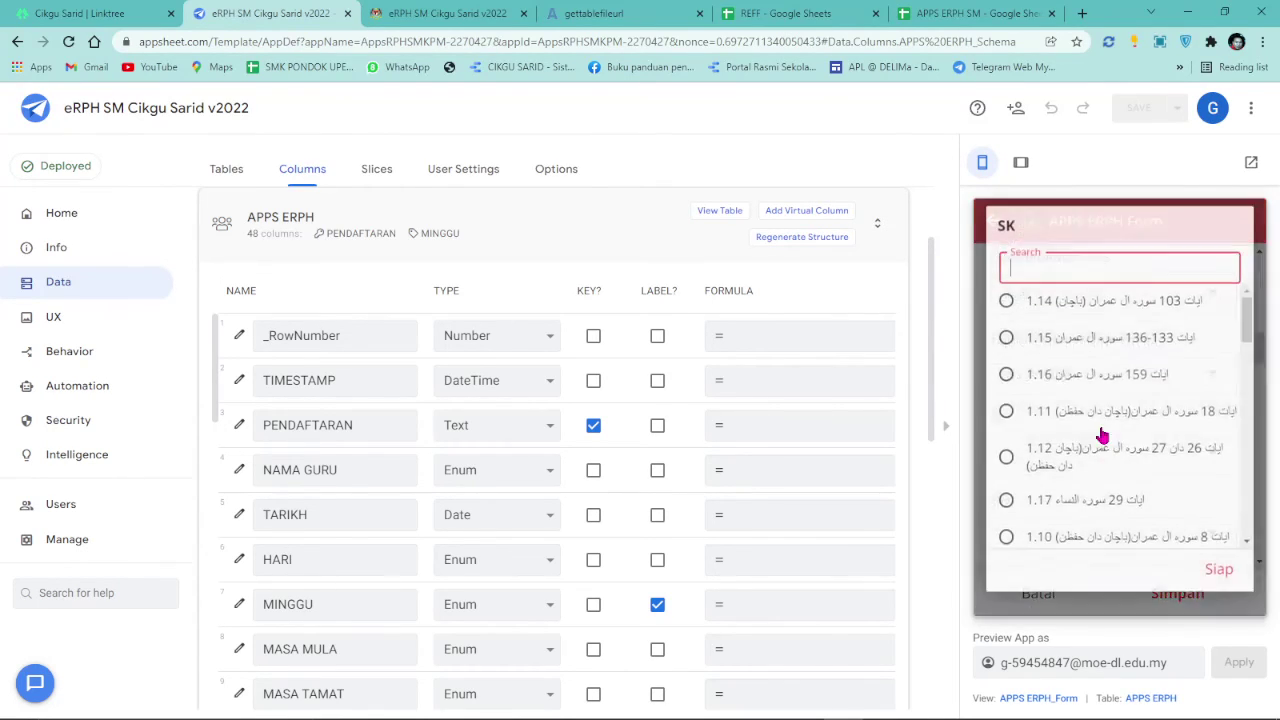
{"action": "left_click", "coordinate": [1086, 374]}
{"action": "left_click", "coordinate": [1086, 534]}
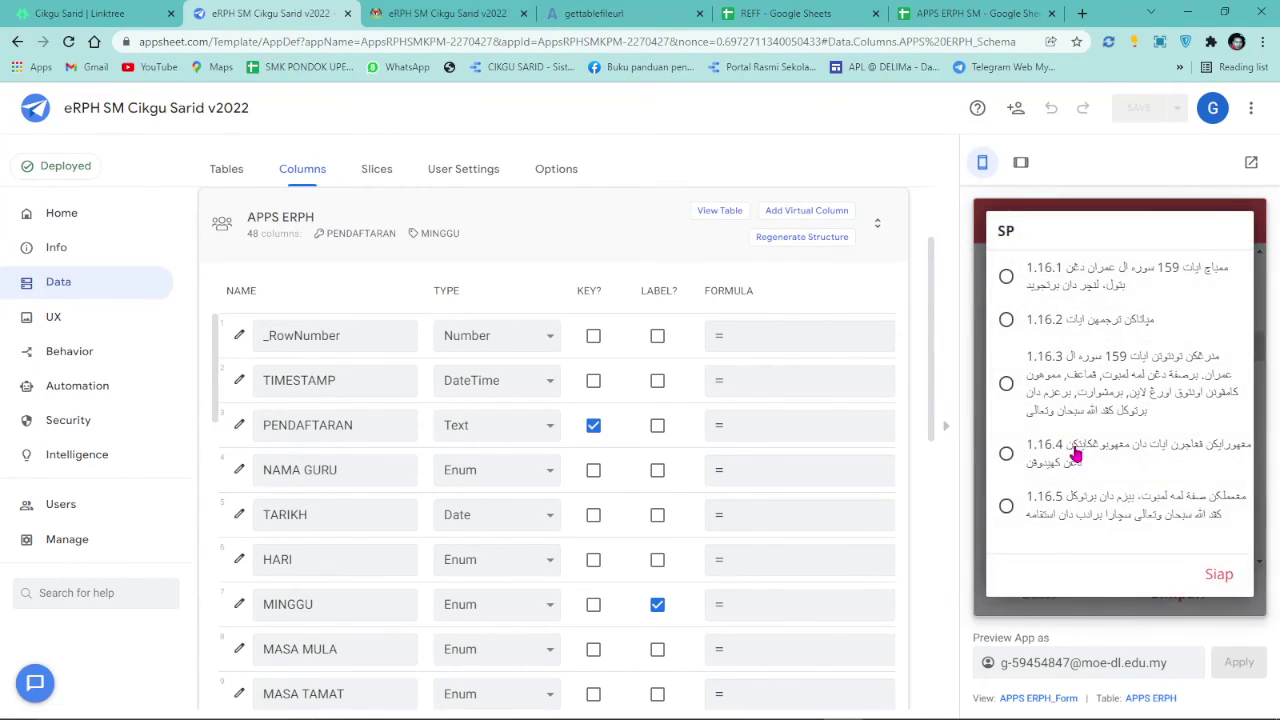
{"action": "left_click", "coordinate": [1080, 451]}
- Set PILIH BAHASA to JAWI and save the new lesson plan record
{"action": "scroll", "coordinate": [1088, 465], "scroll_direction": "down", "scroll_amount": 2}
{"action": "scroll", "coordinate": [1088, 465], "scroll_direction": "down", "scroll_amount": 10}
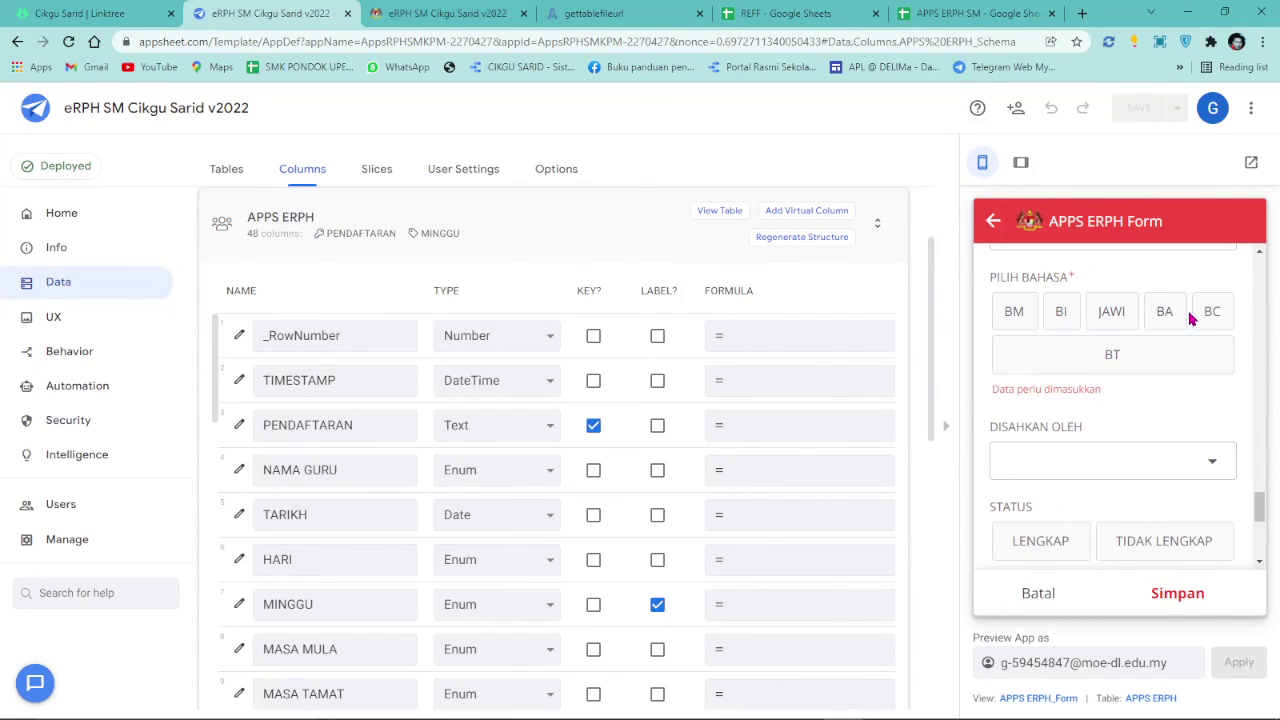
{"action": "left_click", "coordinate": [1118, 318]}
{"action": "left_click", "coordinate": [1175, 595]}
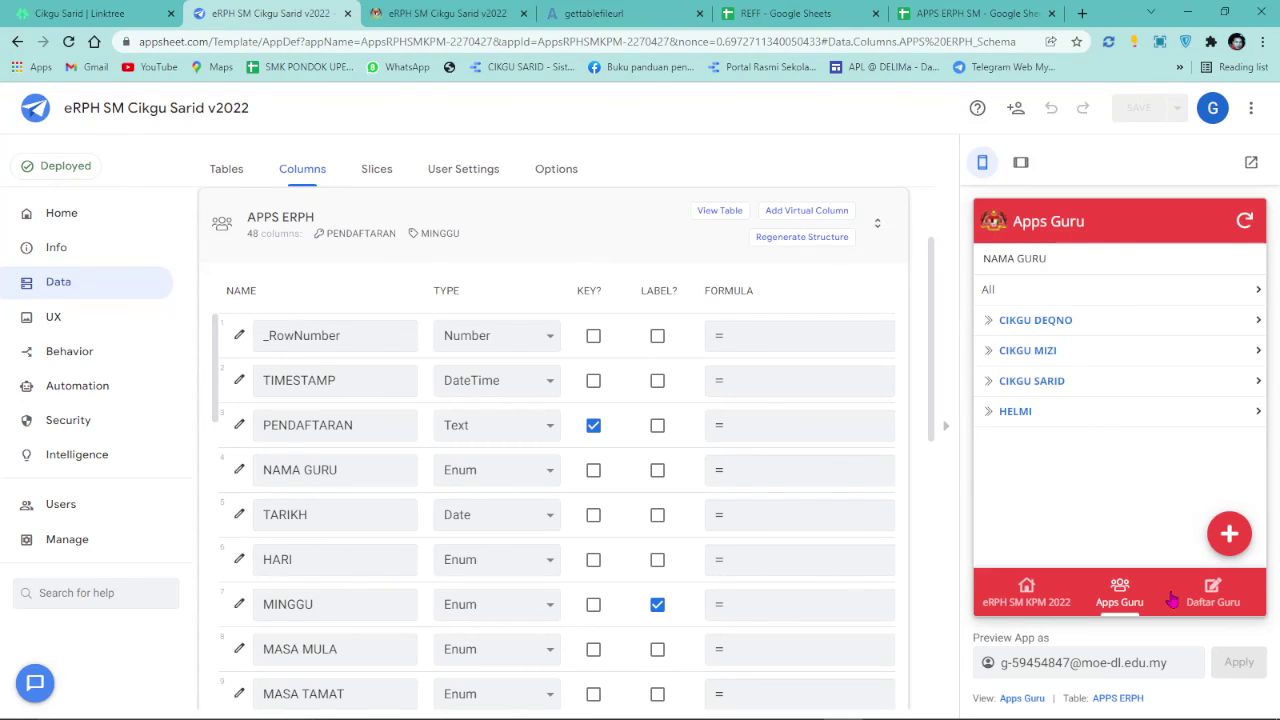
- Open the generated PDF of the newly registered teacher's Ahad lesson plan dated 1/17/2022 from Apps Guru
{"action": "left_click", "coordinate": [1074, 319]}
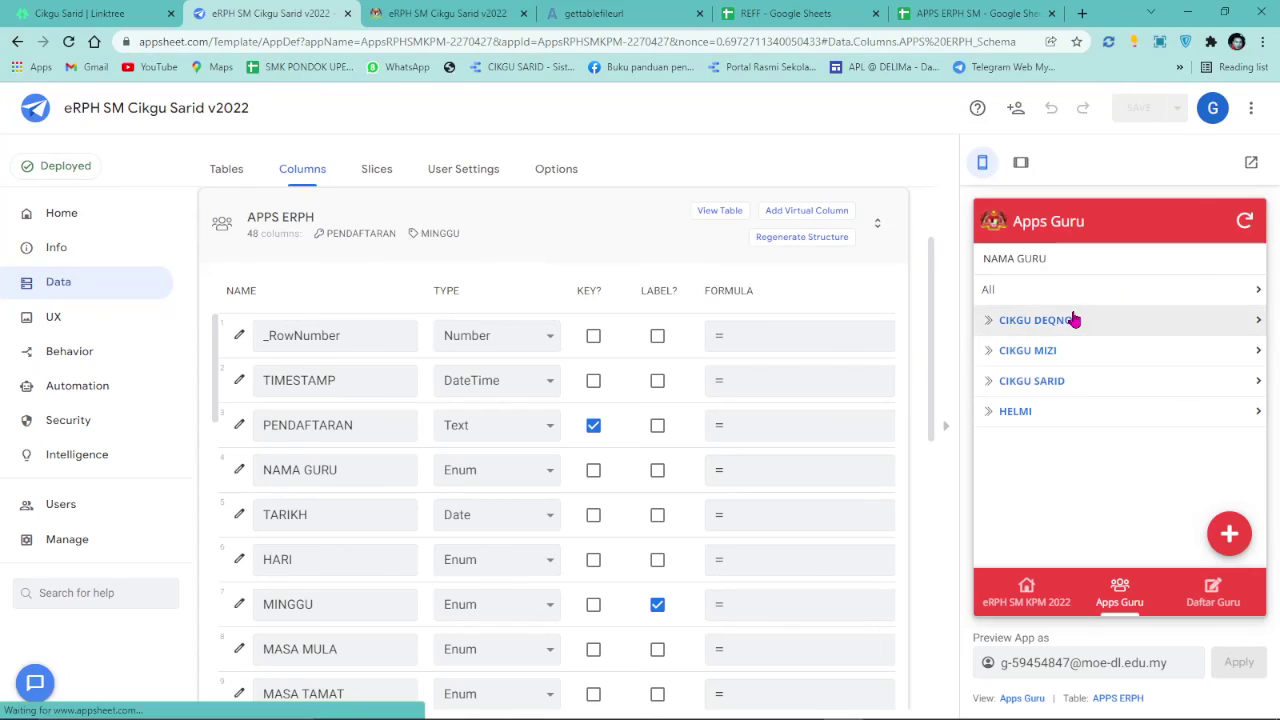
{"action": "left_click", "coordinate": [1074, 302]}
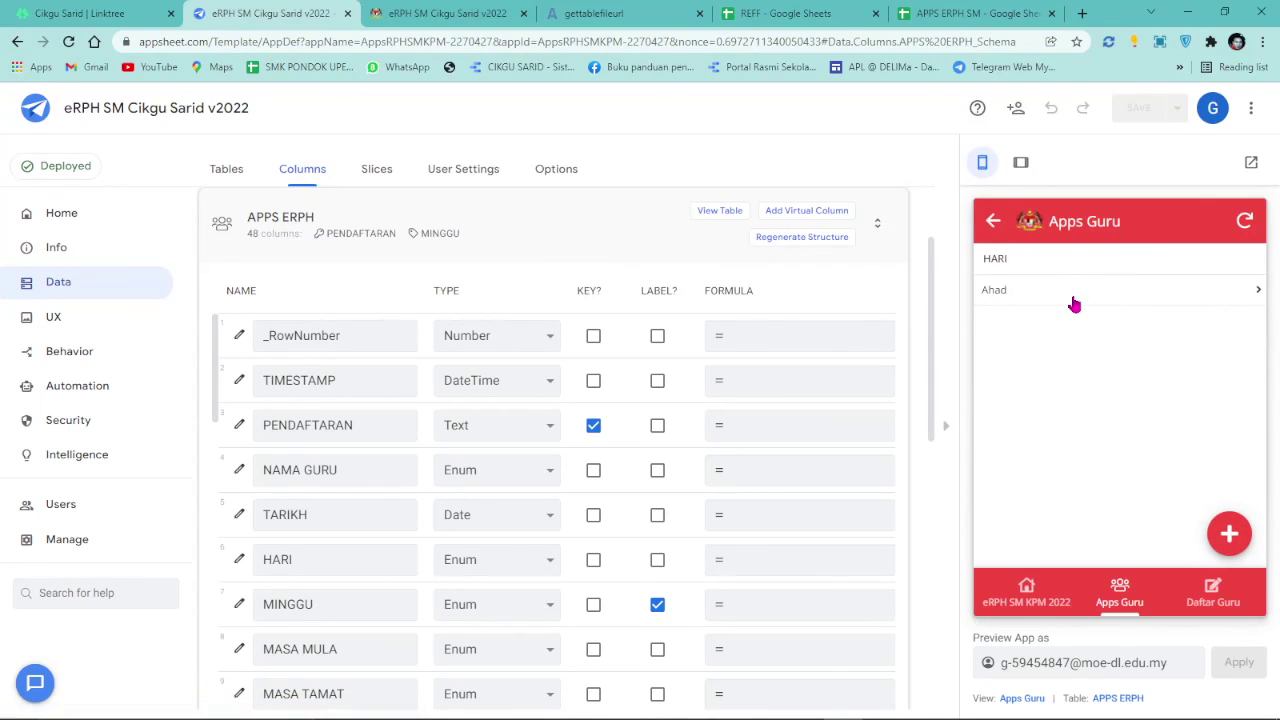
{"action": "left_click", "coordinate": [1074, 302]}
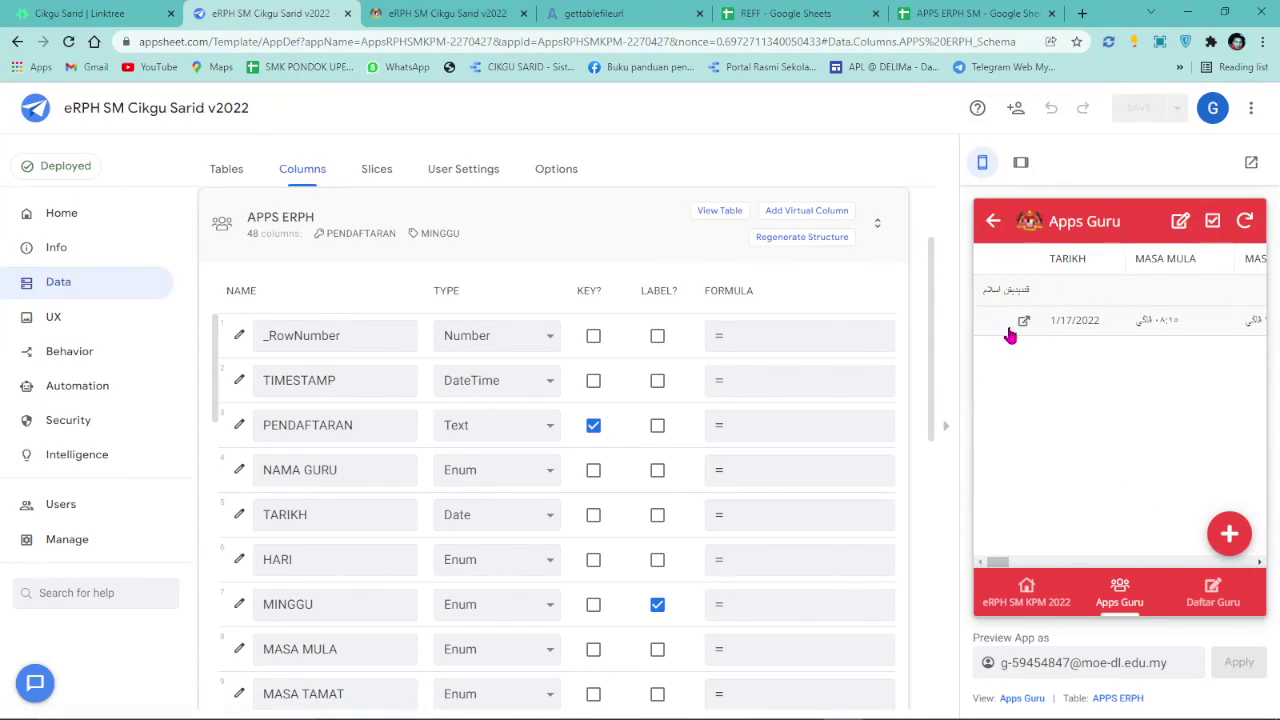
{"action": "left_click", "coordinate": [1023, 320]}
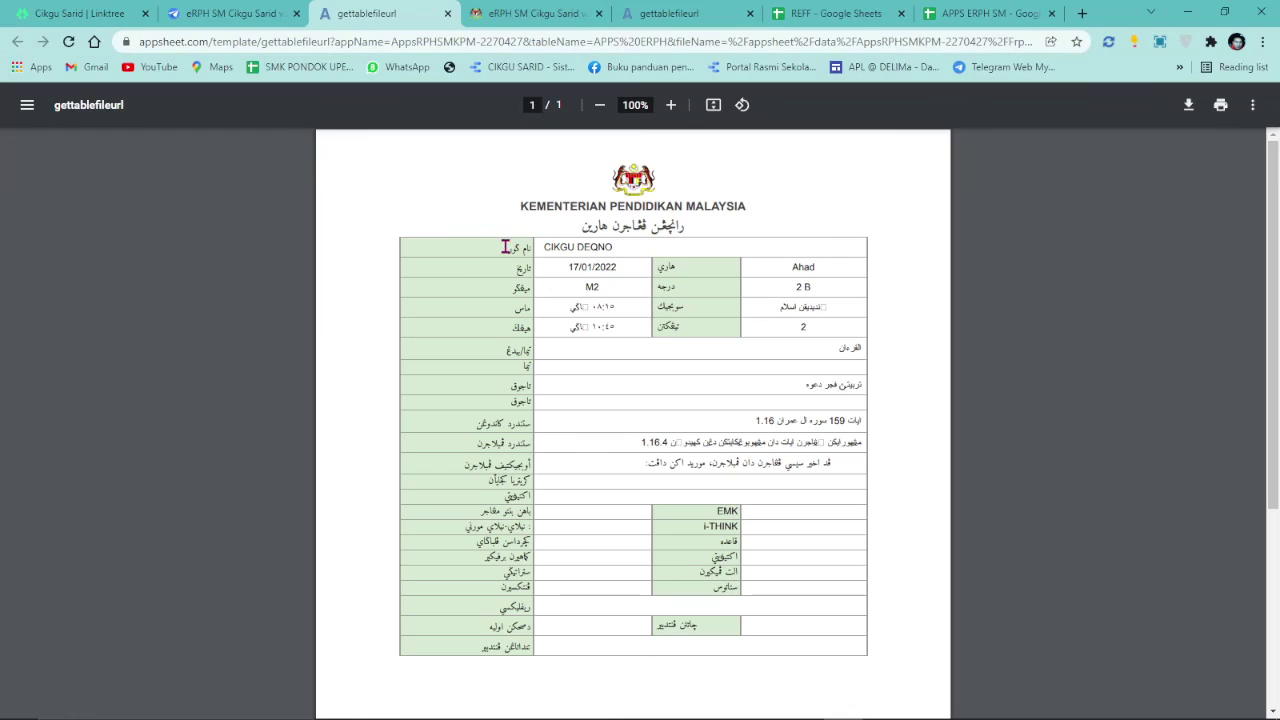
- Examine the Jawi field labels and the filled-in values throughout the lesson plan PDF
{"action": "left_click_drag", "start_coordinate": [505, 247], "coordinate": [517, 606]}
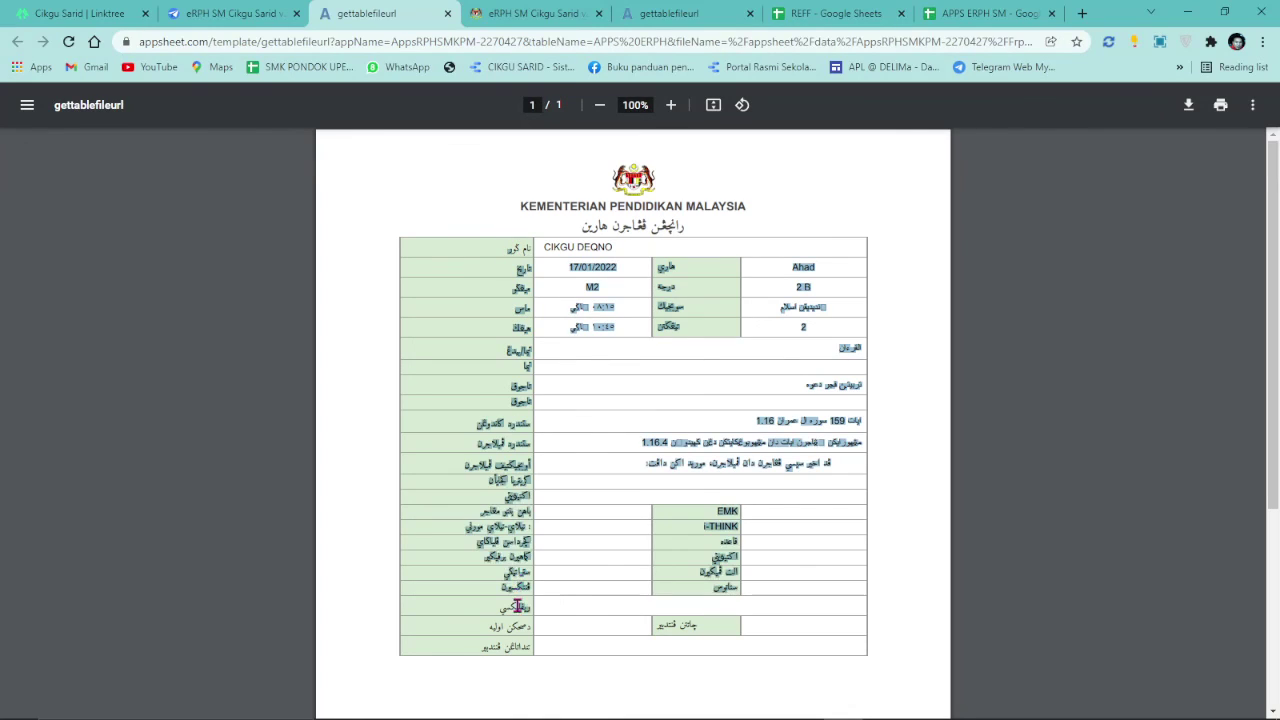
{"action": "left_click", "coordinate": [826, 350]}
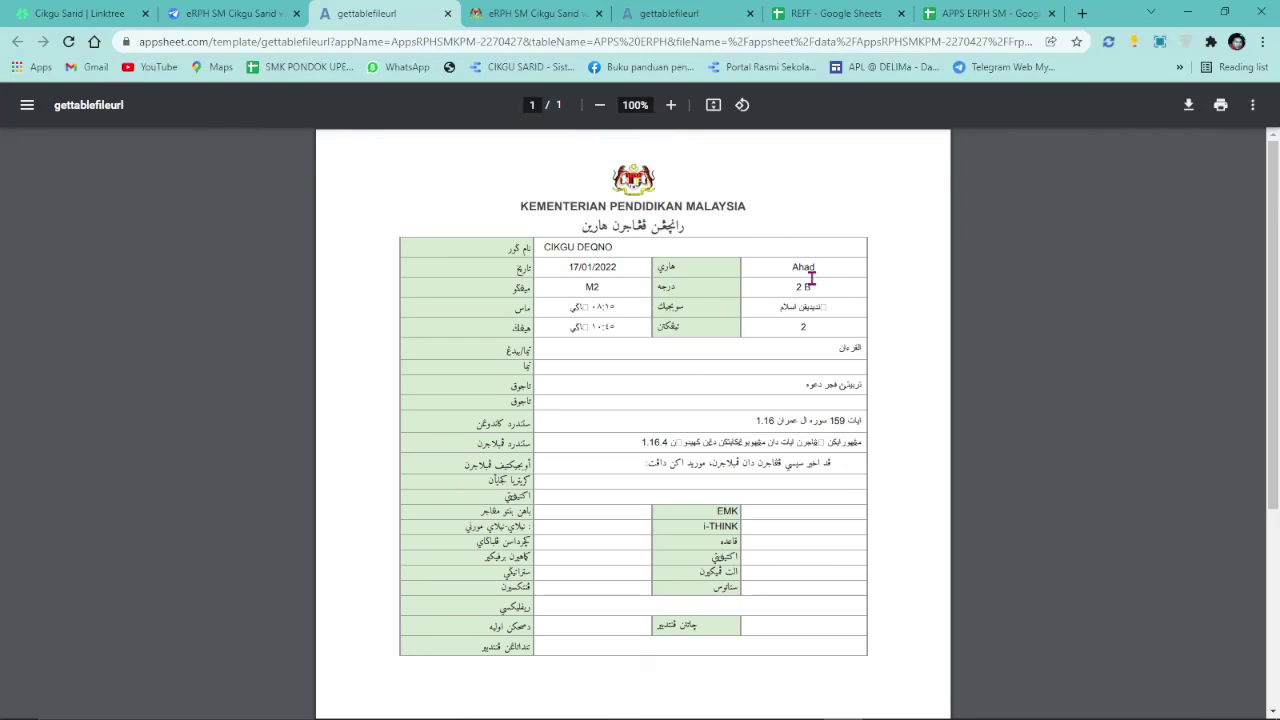
{"action": "scroll", "coordinate": [495, 327], "scroll_direction": "down", "scroll_amount": 2}
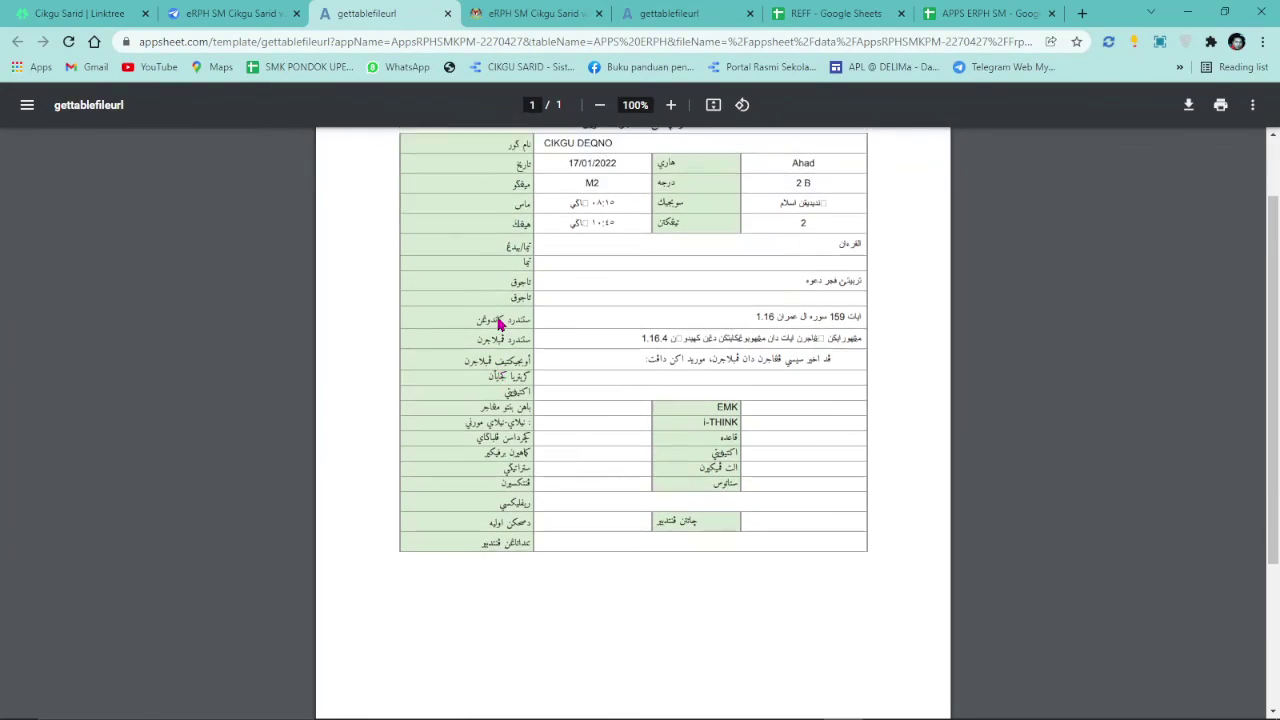
{"action": "scroll", "coordinate": [497, 328], "scroll_direction": "up", "scroll_amount": 2}
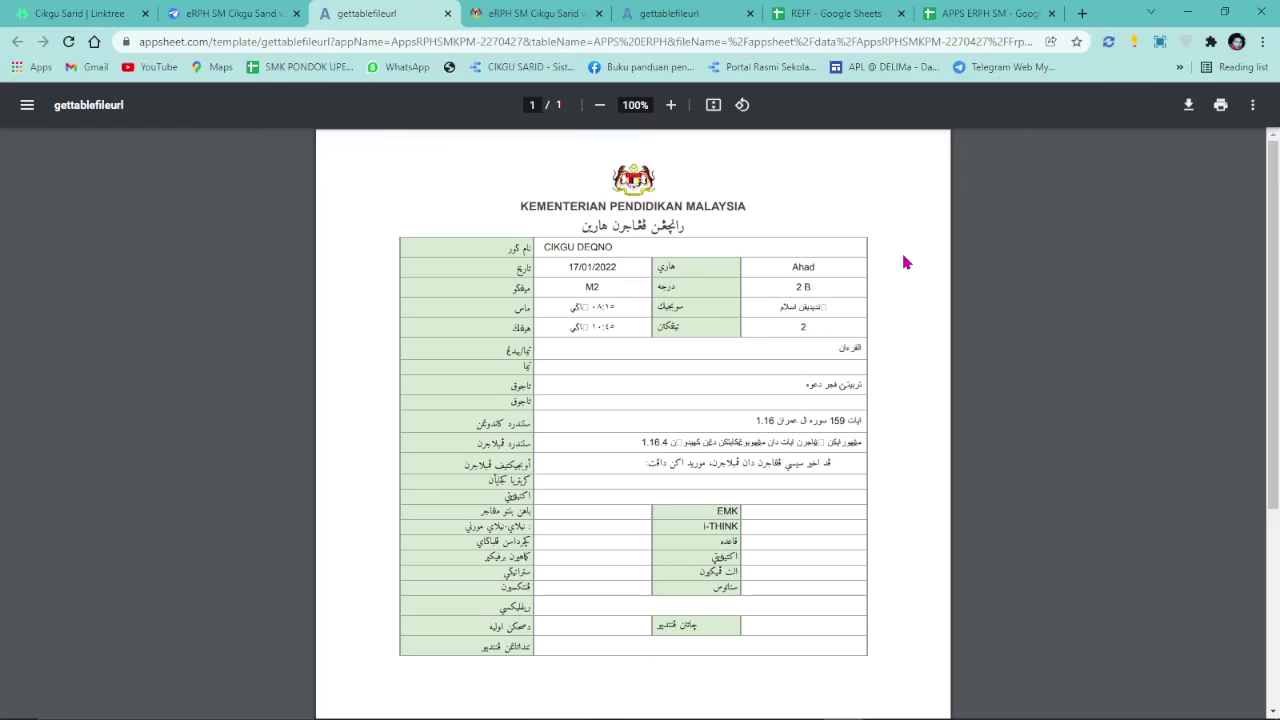
- Return to the AppSheet editor and switch to the Linktree page
{"action": "left_click", "coordinate": [232, 16]}
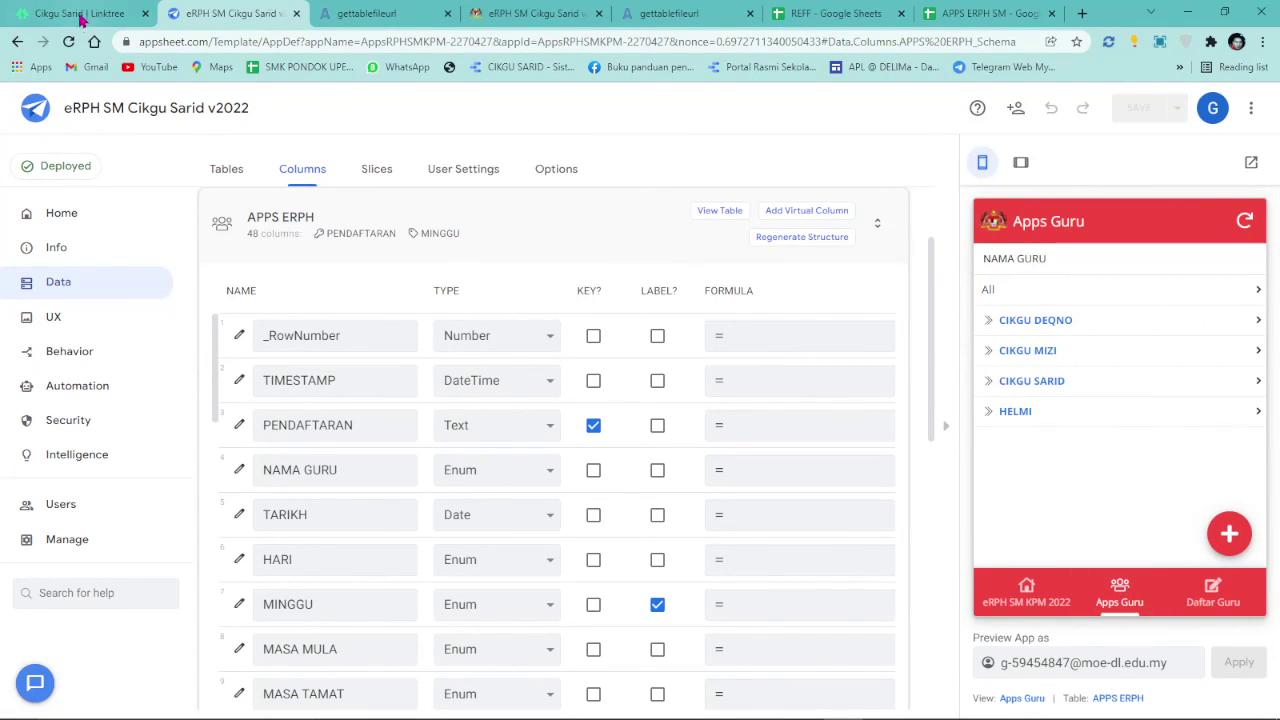
{"action": "left_click", "coordinate": [99, 14]}
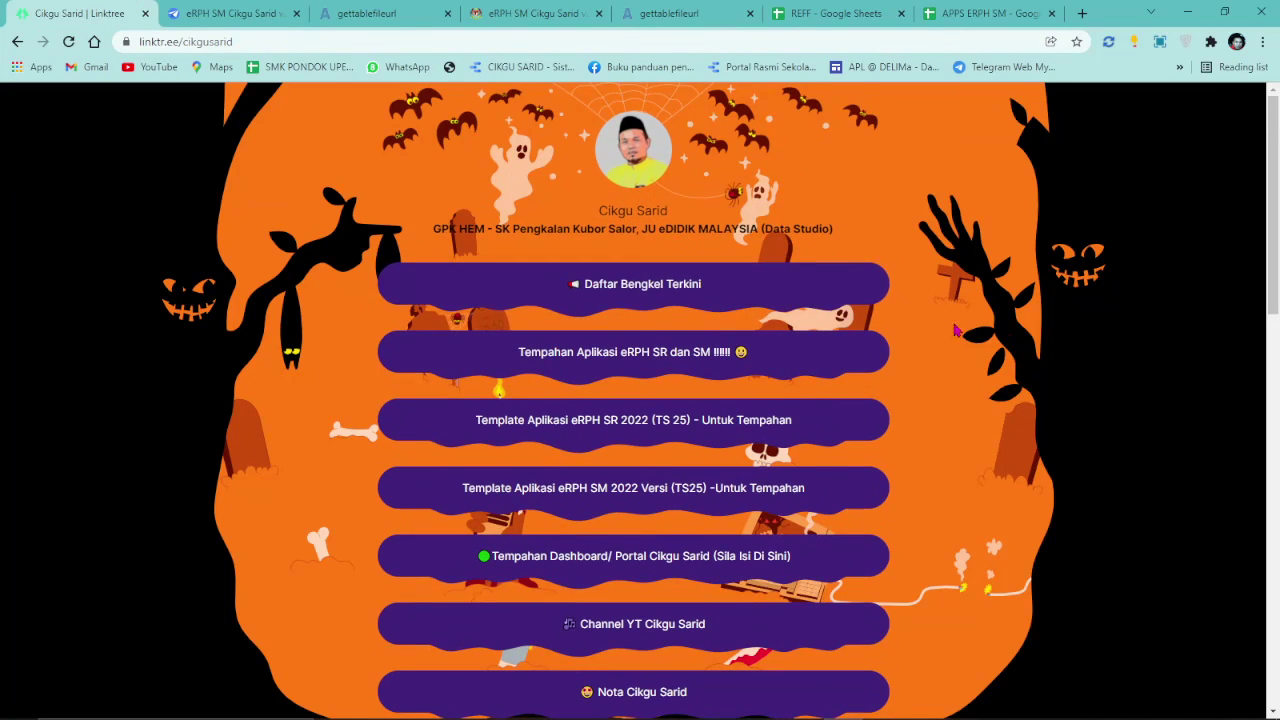